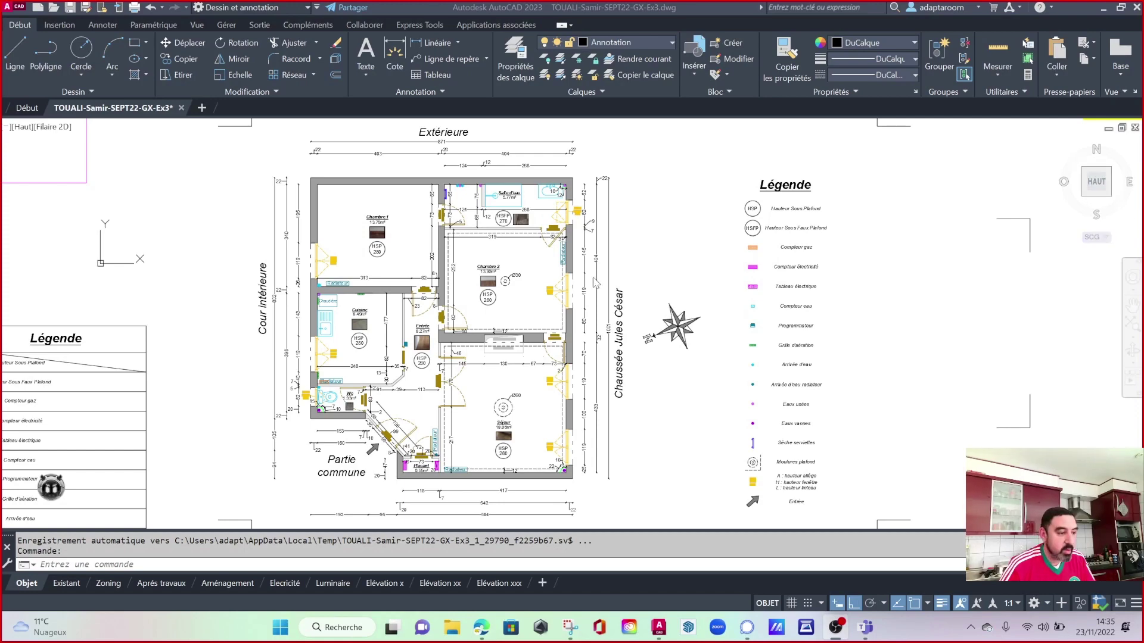
Zoom out and pan to center the floor plan, with Cuisine and Entrée in view.
key("Escape")
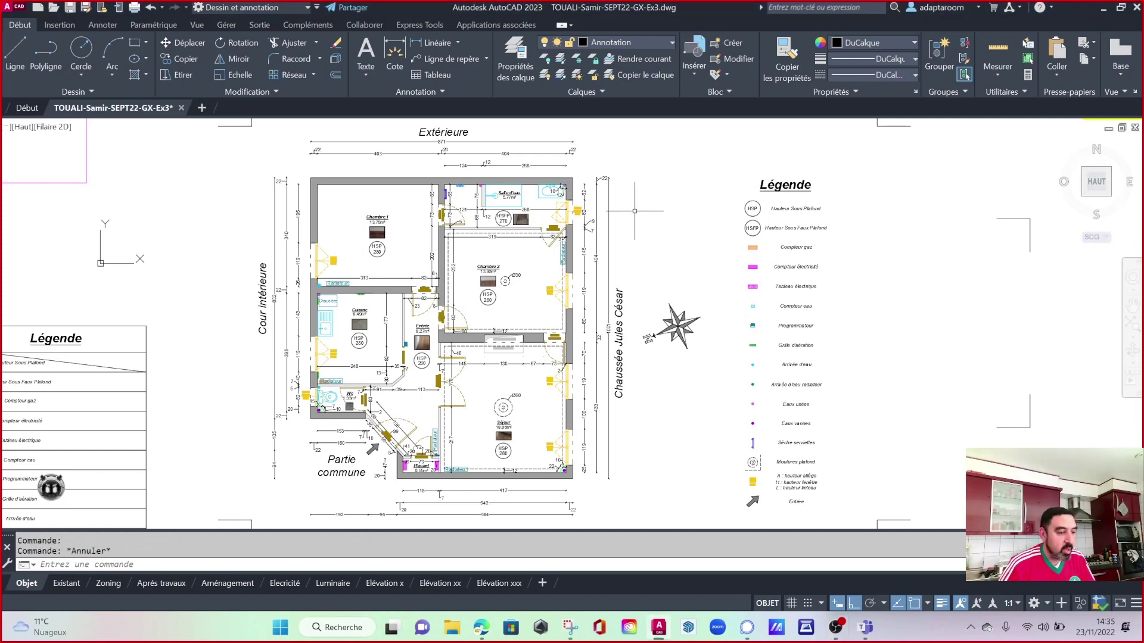
scroll(631, 169, "down", 5)
middle_click_drag(639, 473, 524, 306)
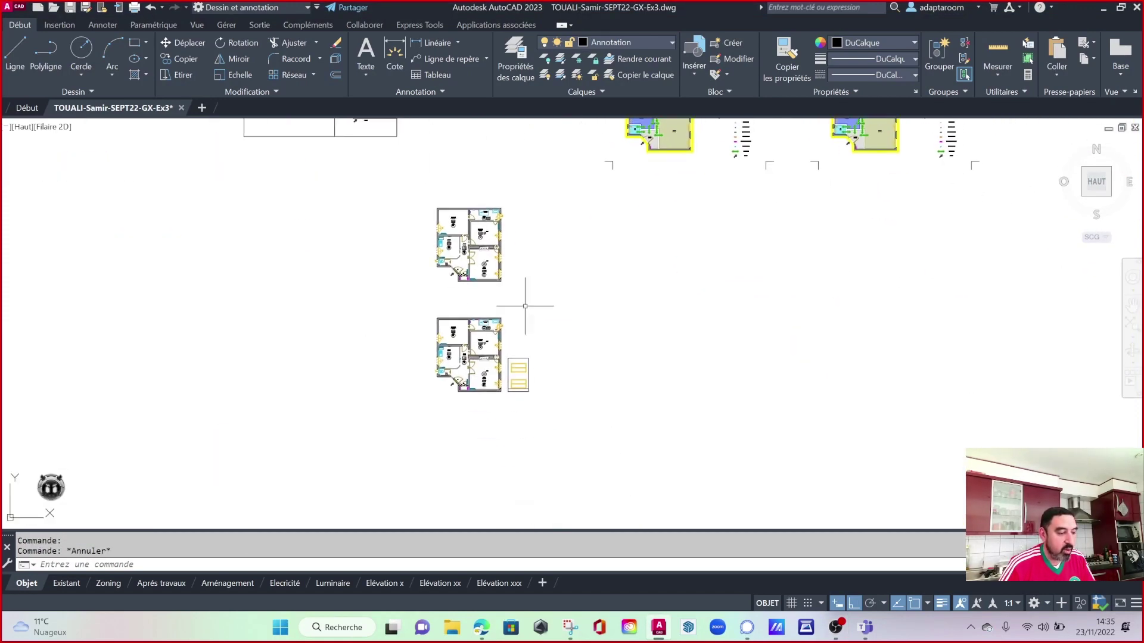
scroll(516, 363, "up", 4)
scroll(489, 378, "up", 3)
scroll(535, 355, "up", 1)
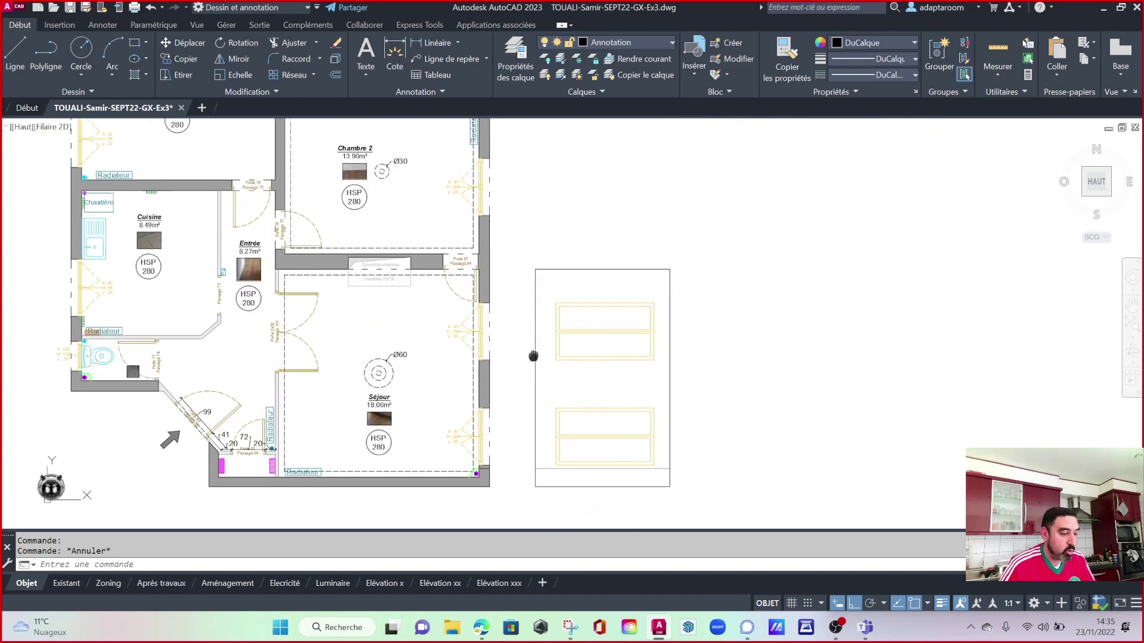
scroll(593, 327, "up", 1)
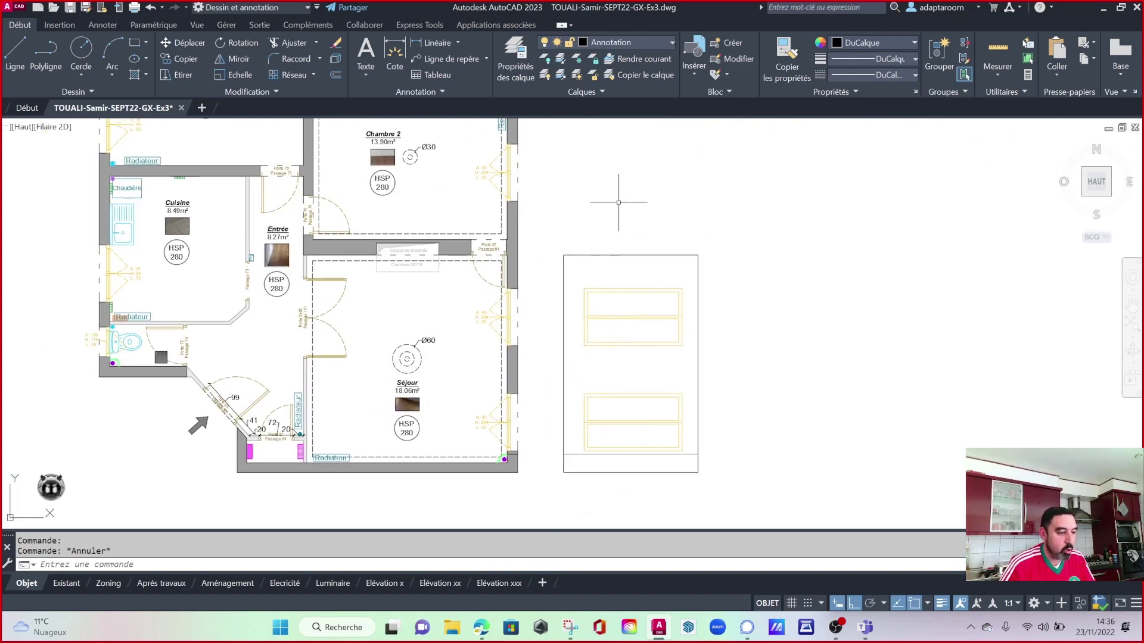
mouse_move(620, 200)
middle_mouse_down()
mouse_move(638, 409)
mouse_move(606, 269)
middle_mouse_up()
mouse_move(566, 301)
middle_mouse_down()
mouse_move(598, 335)
mouse_move(595, 373)
middle_mouse_up()
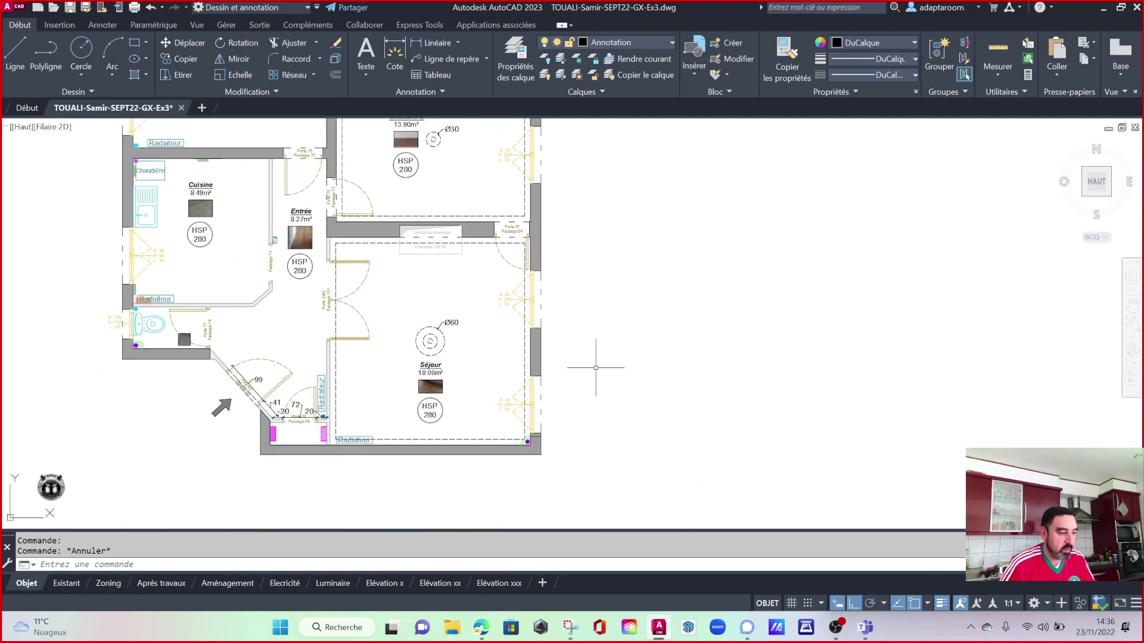
Nudge the view and check the Calques layer list without changing layer.
scroll(587, 301, "up", 2)
scroll(592, 301, "down", 2)
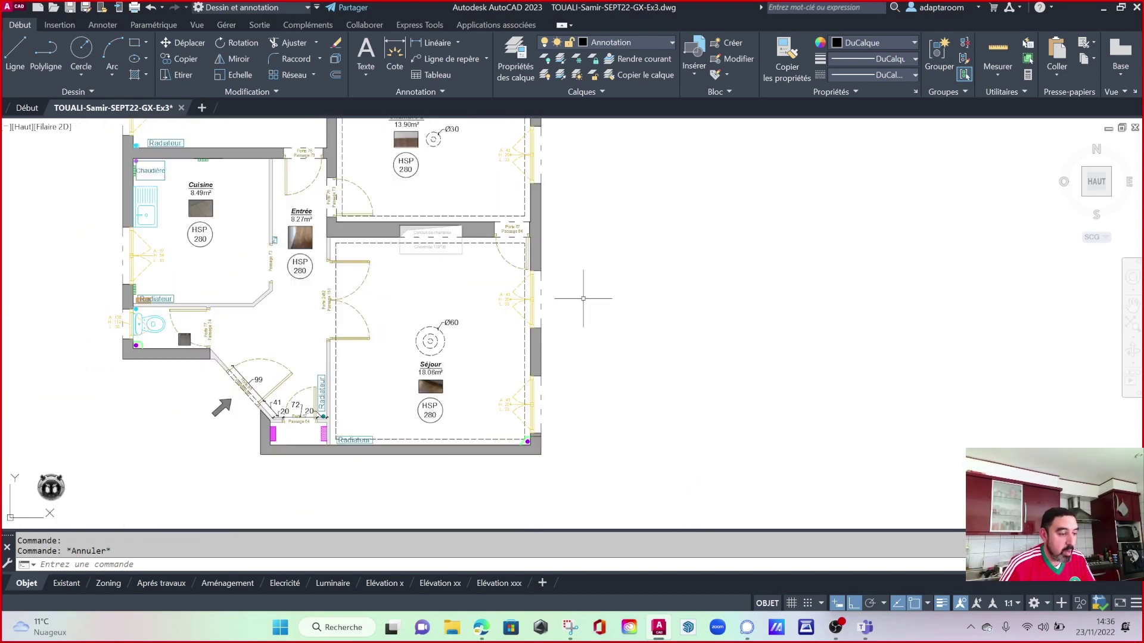
middle_click_drag(612, 331, 597, 316)
left_click(608, 42)
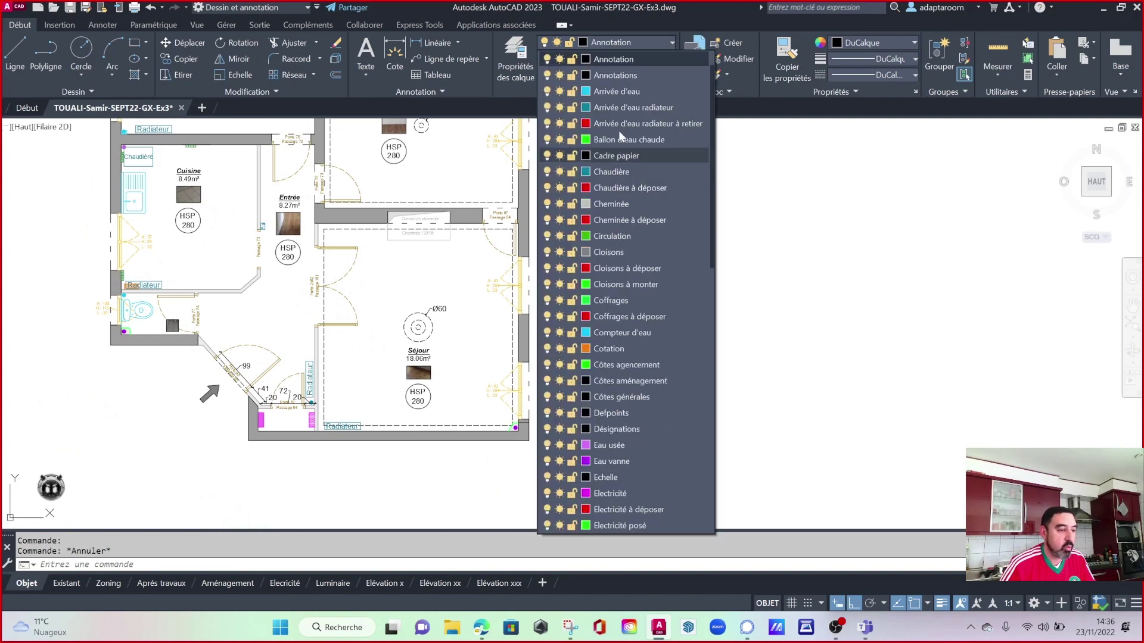
key("Escape")
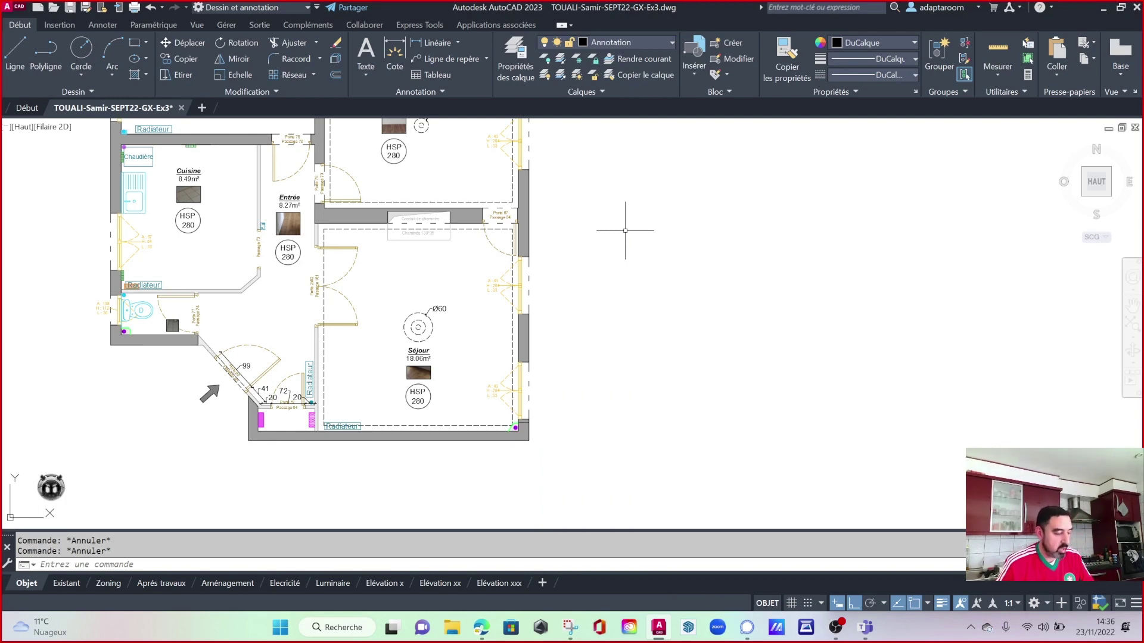
Zoom in on the Séjour room's windowed right wall.
scroll(575, 245, "up", 2)
scroll(598, 238, "down", 2)
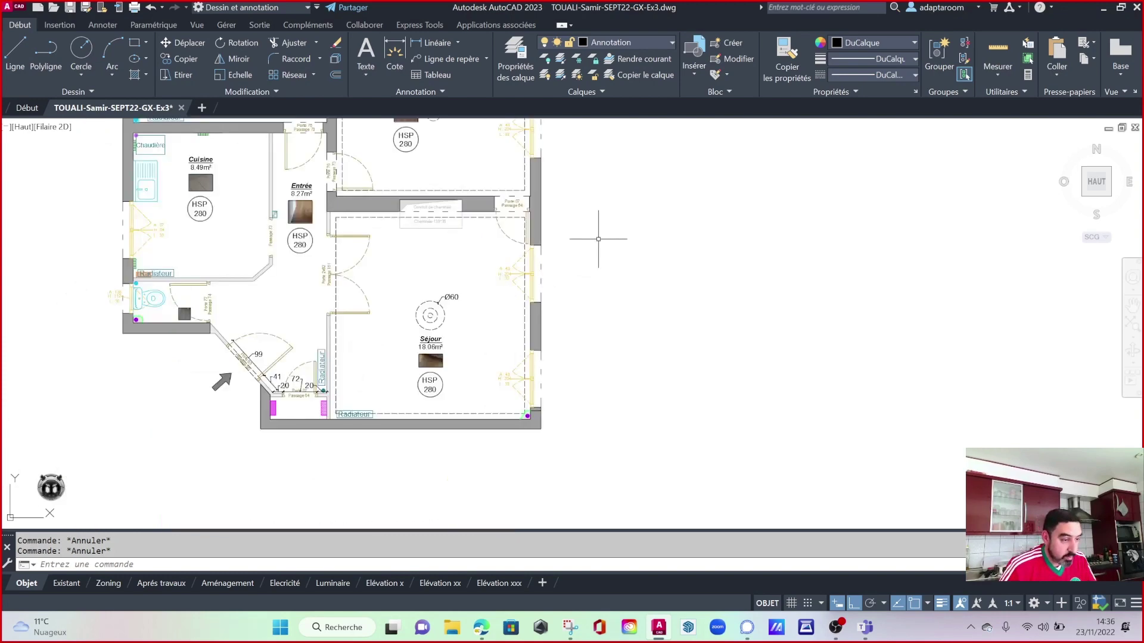
middle_click_drag(598, 238, 570, 223)
scroll(552, 299, "up", 2)
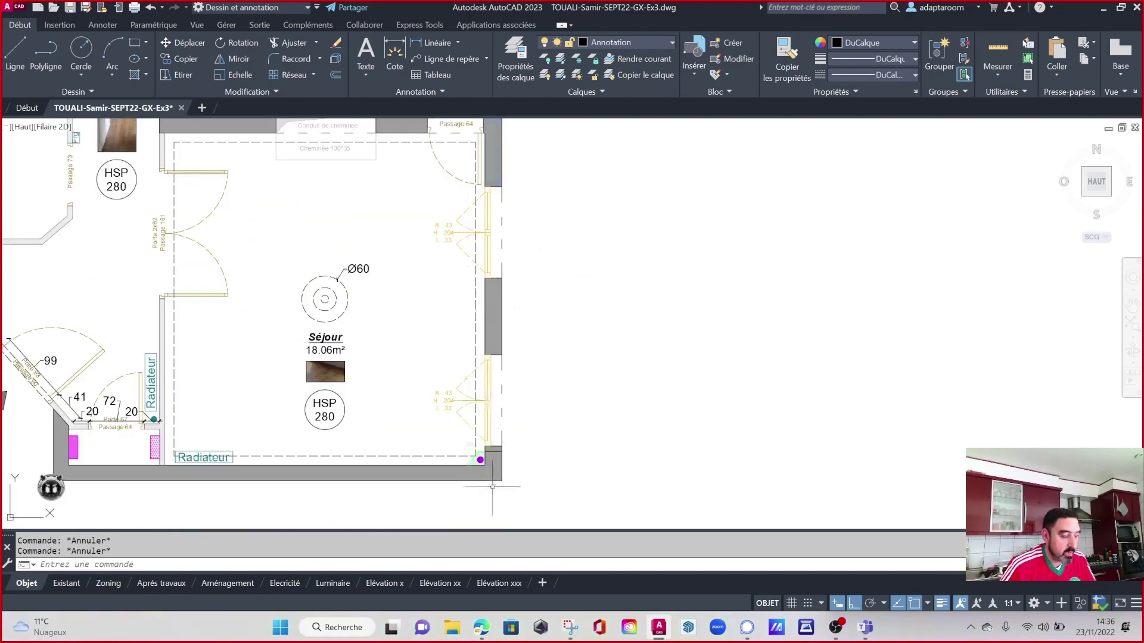
middle_click_drag(558, 349, 552, 379)
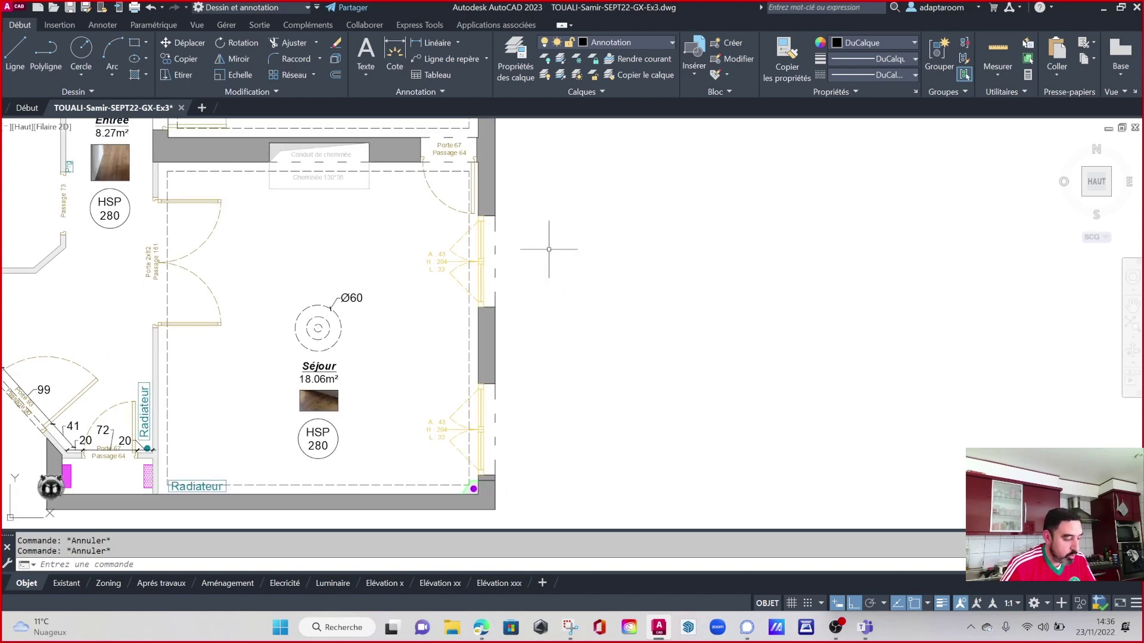
Draw horizontal guide lines rightward from the Séjour wall's top and bottom ends.
key("Return")
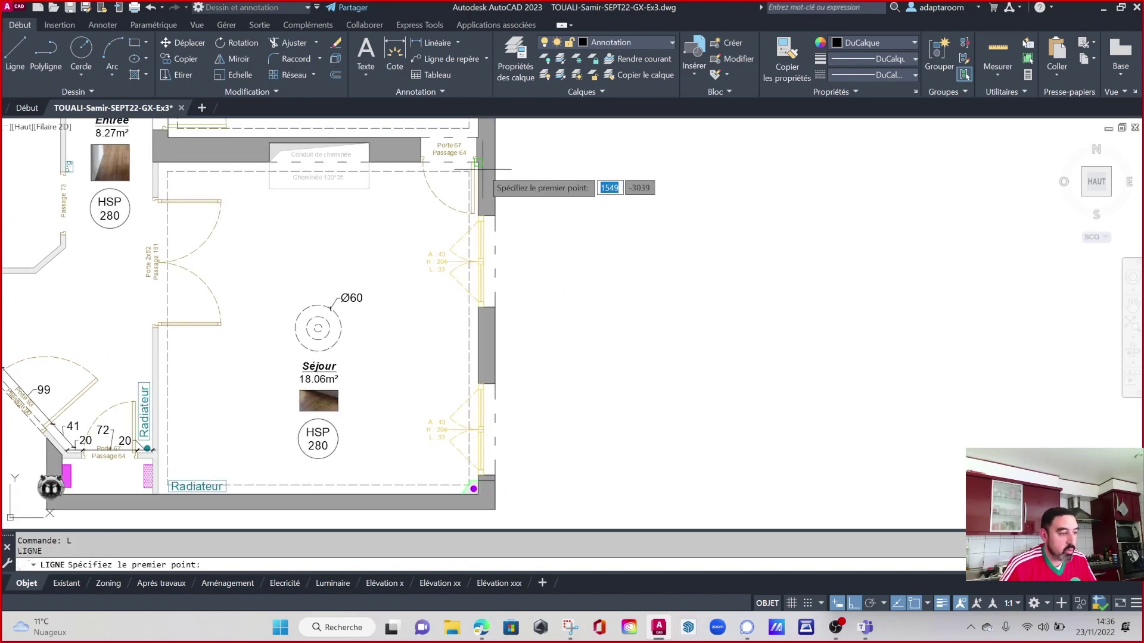
left_click(495, 162)
left_click(712, 169)
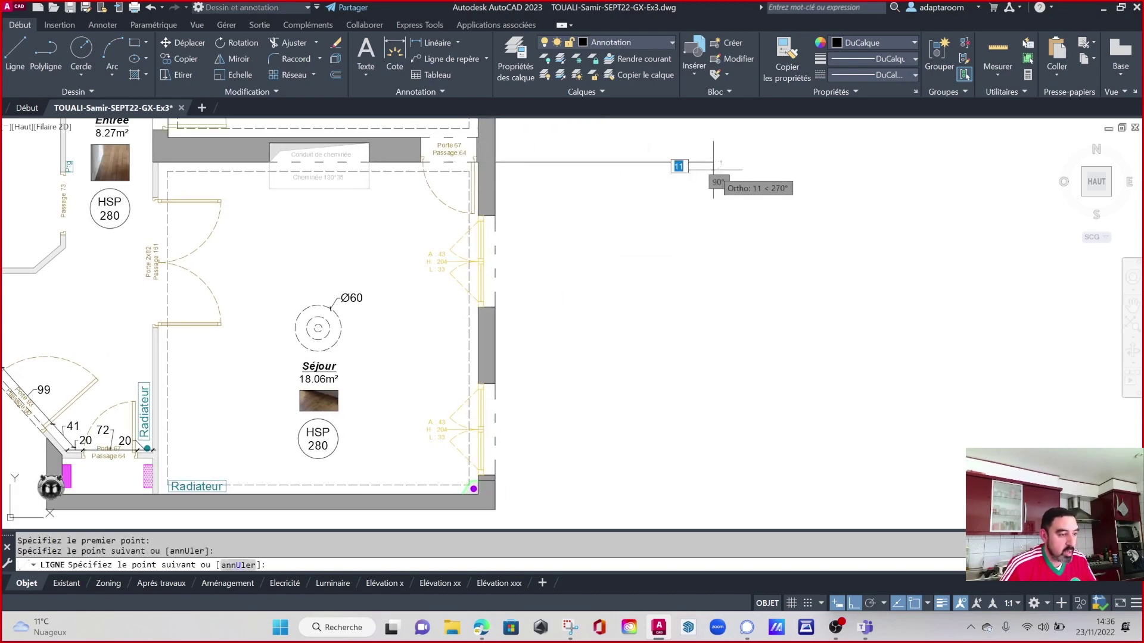
key("Escape")
key("Return")
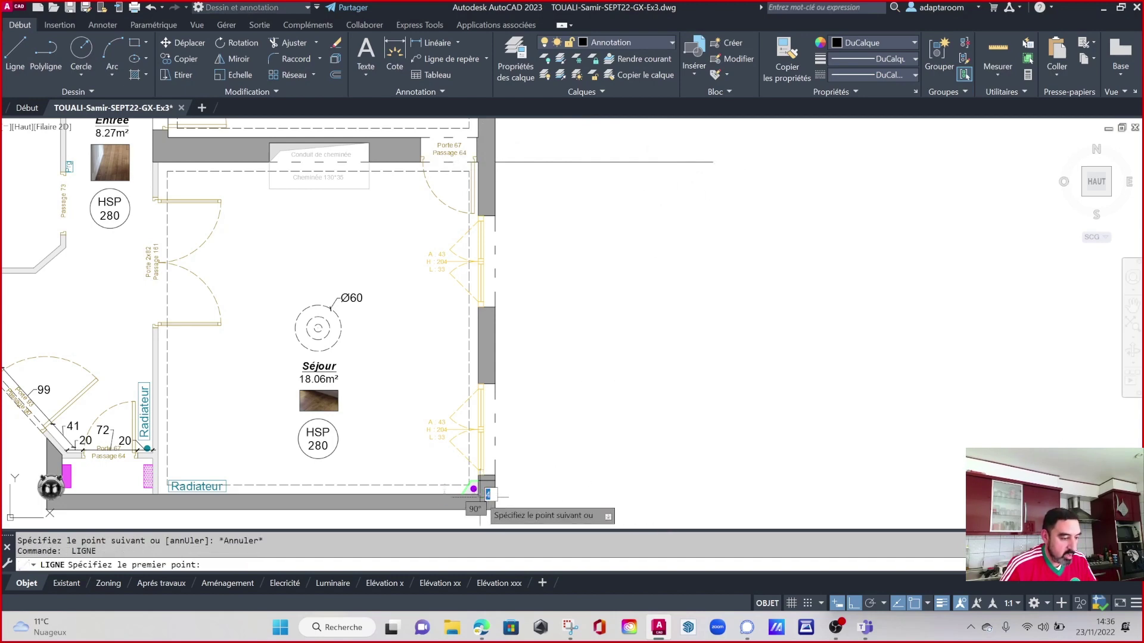
left_click(495, 494)
left_click(747, 494)
key("Escape")
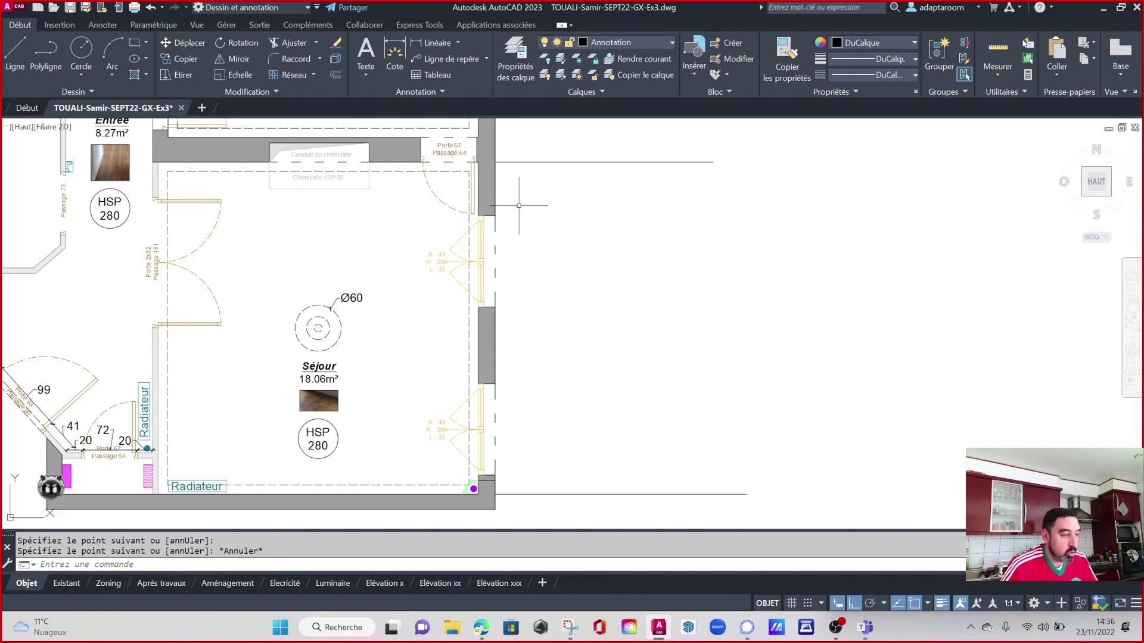
Draw horizontal guide lines from the upper window's top and bottom edges.
key("Return")
left_click(495, 215)
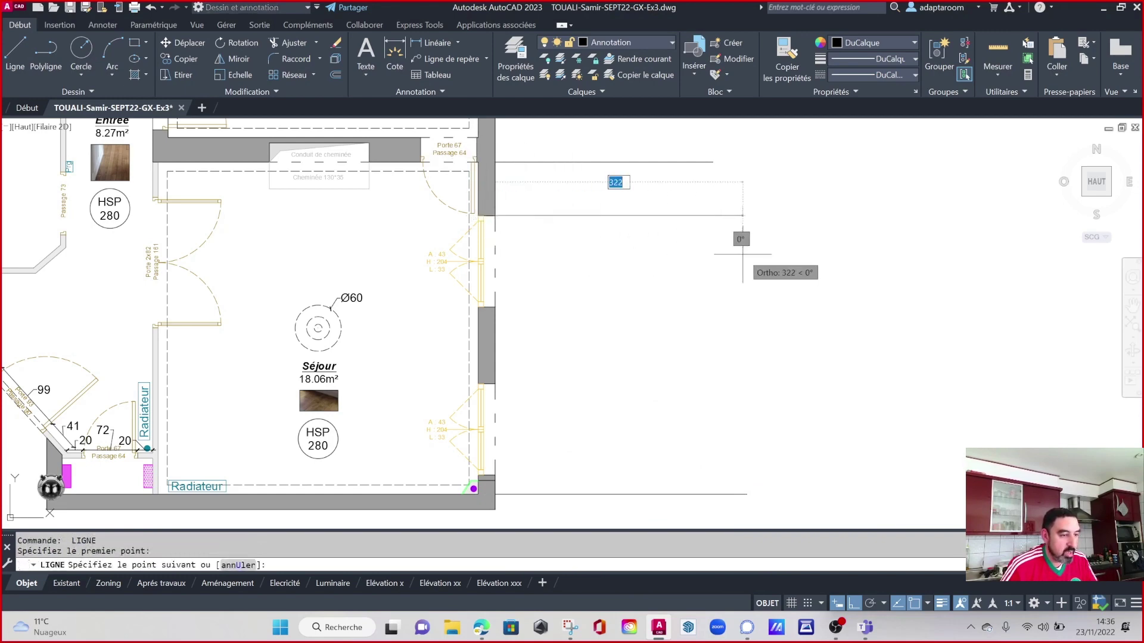
left_click(737, 215)
key("Escape")
key("Return")
left_click(495, 307)
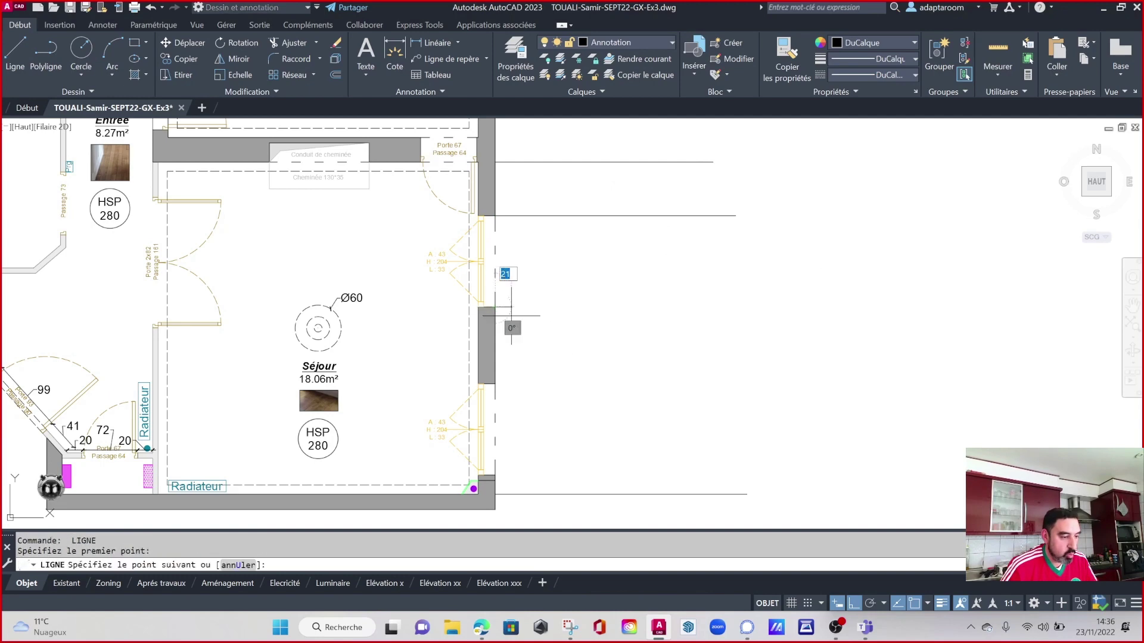
left_click(753, 330)
key("Escape")
Draw horizontal guide lines from the lower window's top and bottom edges.
key("Return")
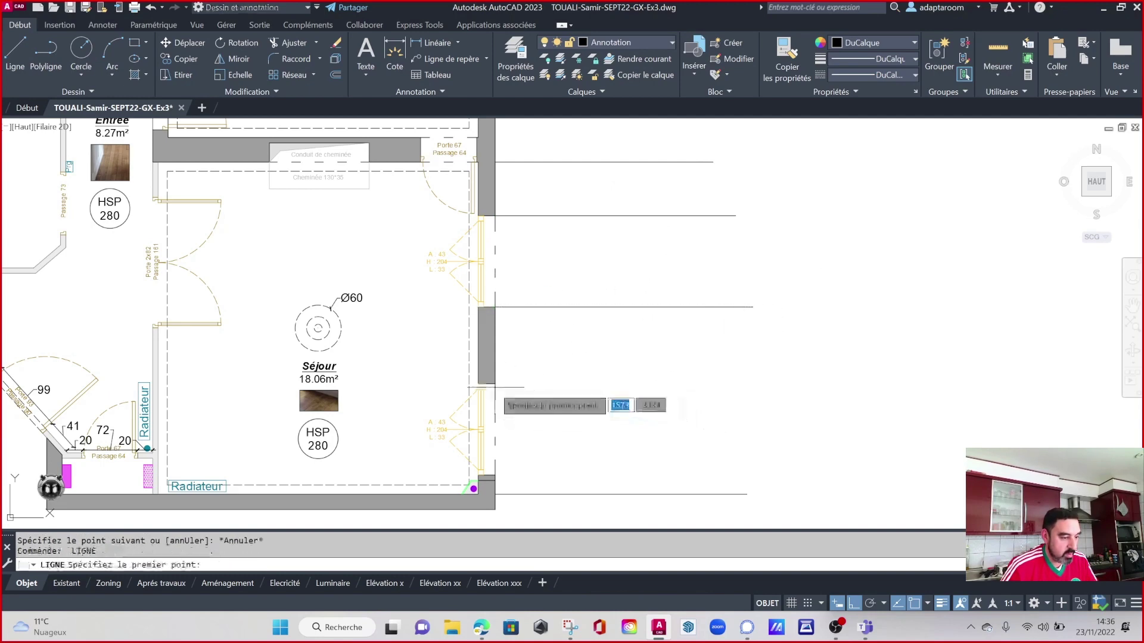
left_click(495, 384)
left_click(748, 401)
key("Escape")
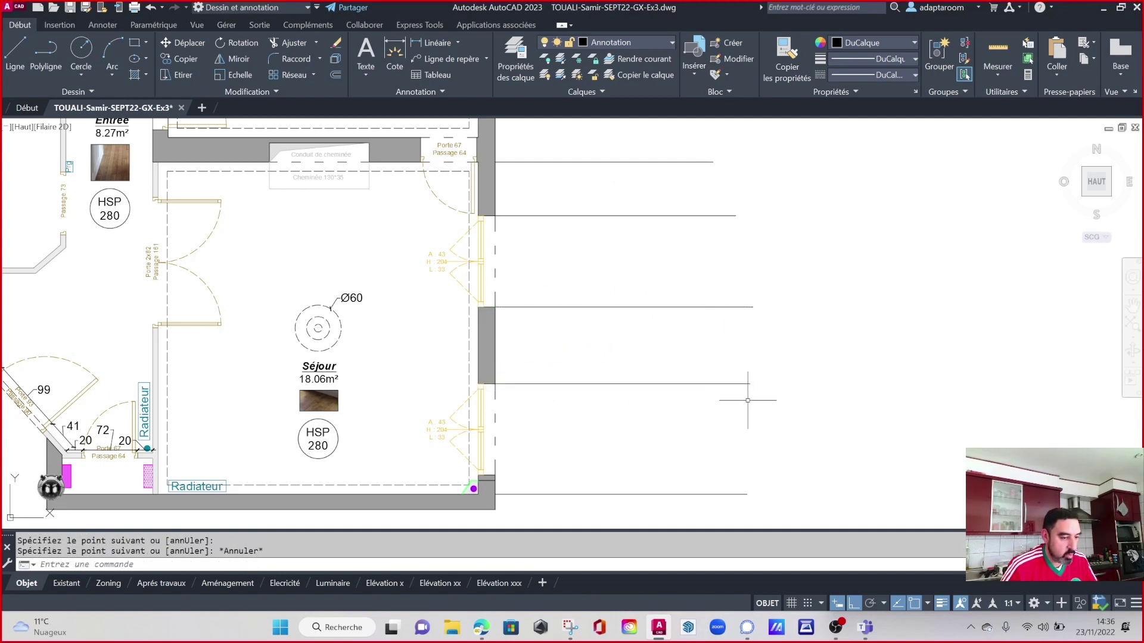
key("Return")
left_click(495, 475)
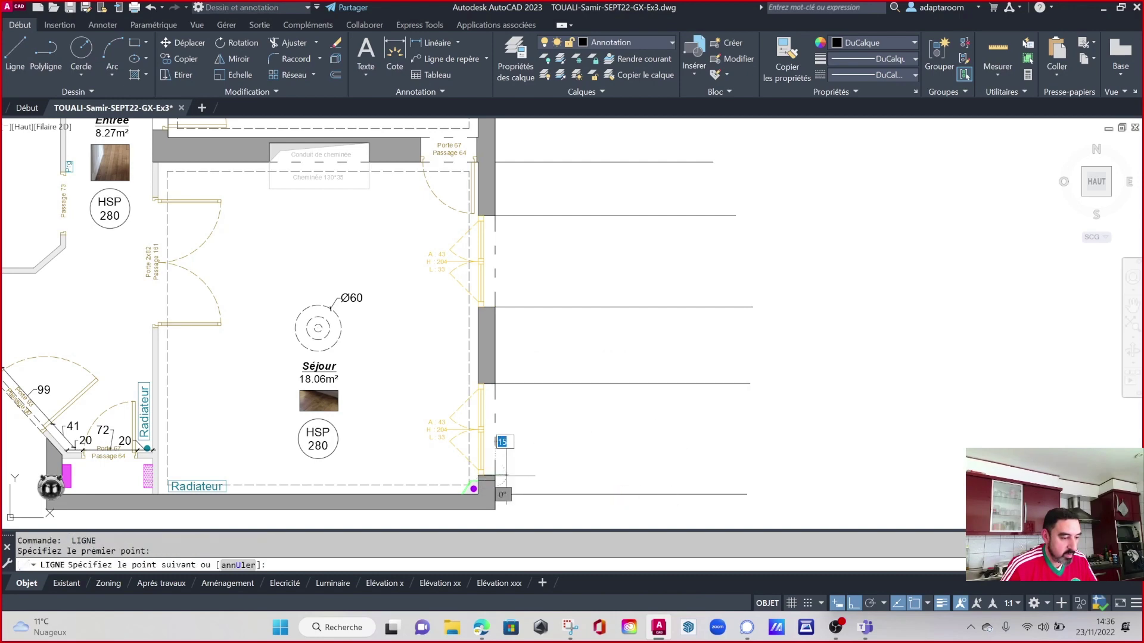
left_click(734, 452)
key("Escape")
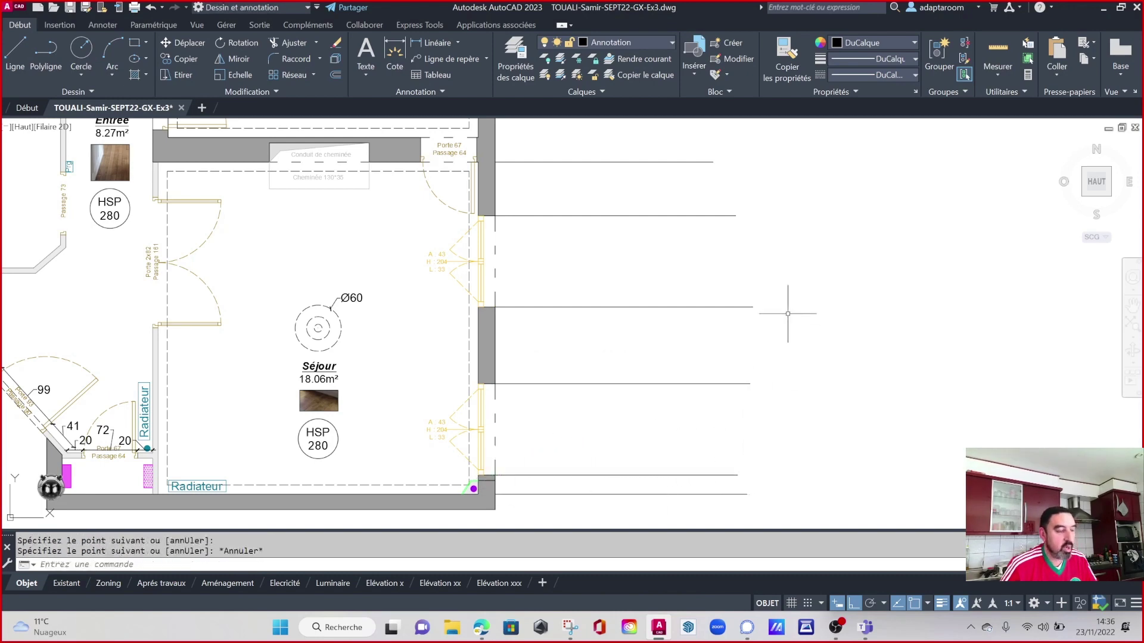
Draw one vertical line crossing all the horizontal guide lines.
type("l")
key("Return")
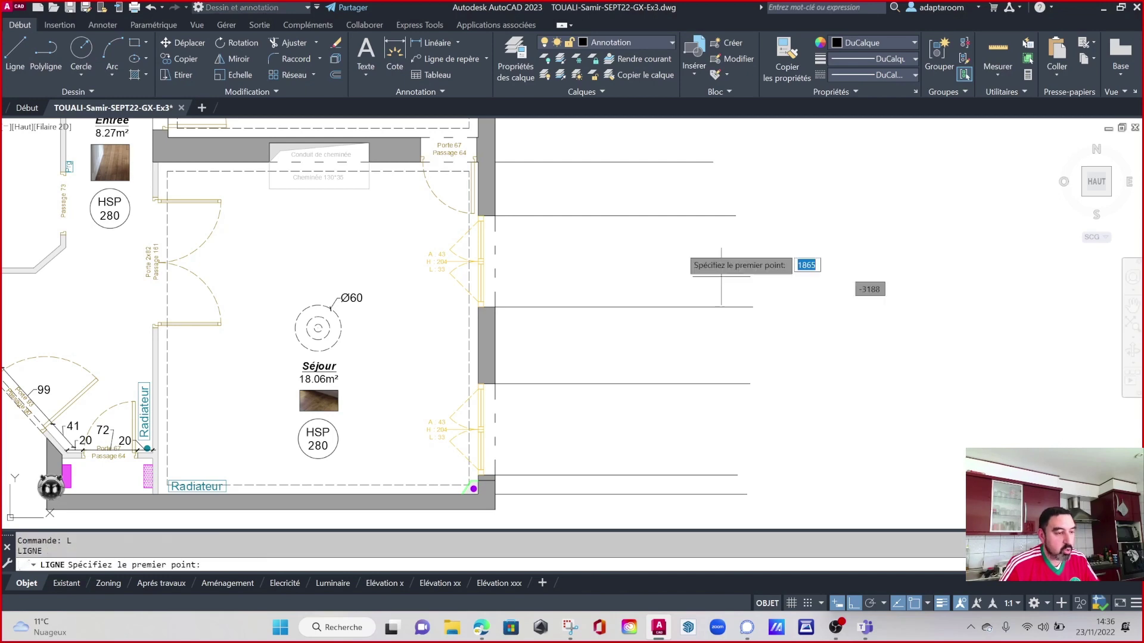
left_click(537, 153)
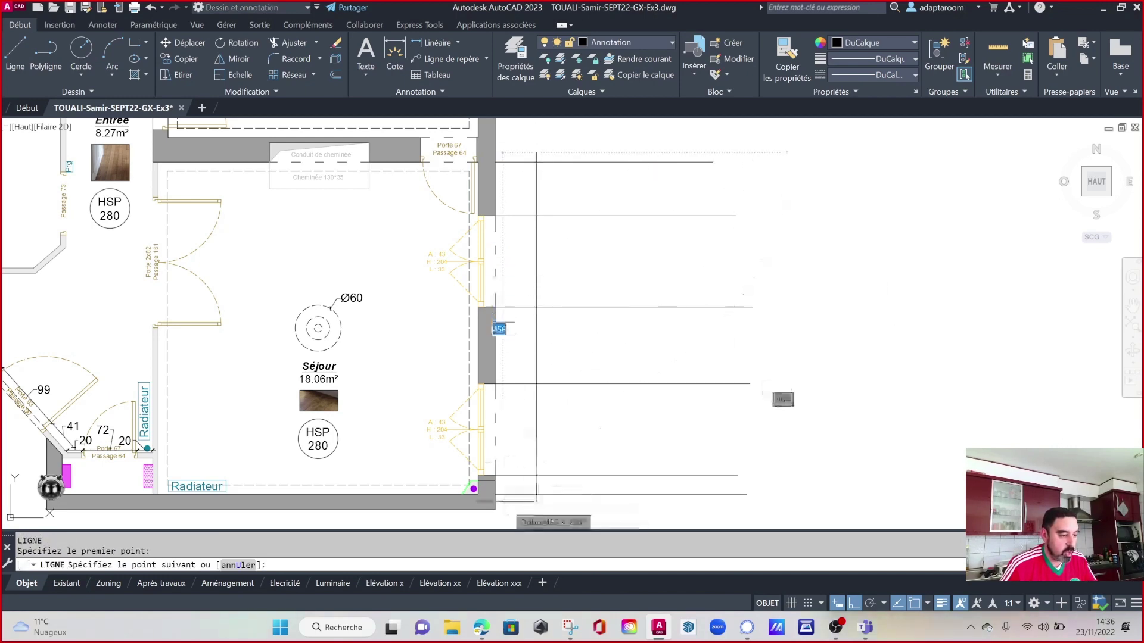
left_click(523, 511)
key("Escape")
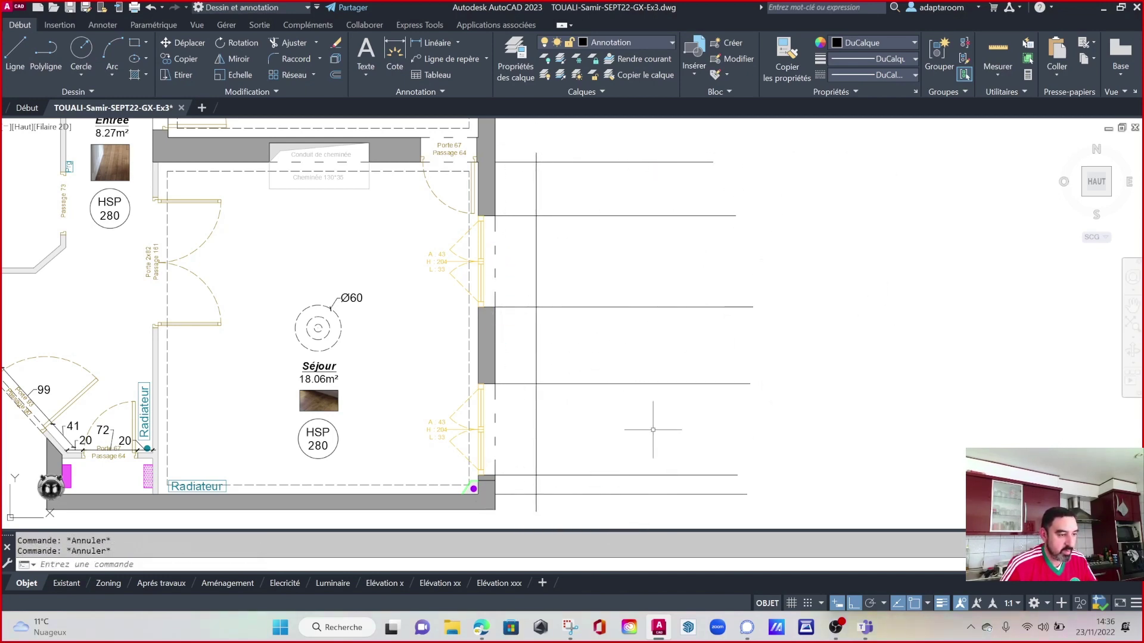
type("re")
key("Return")
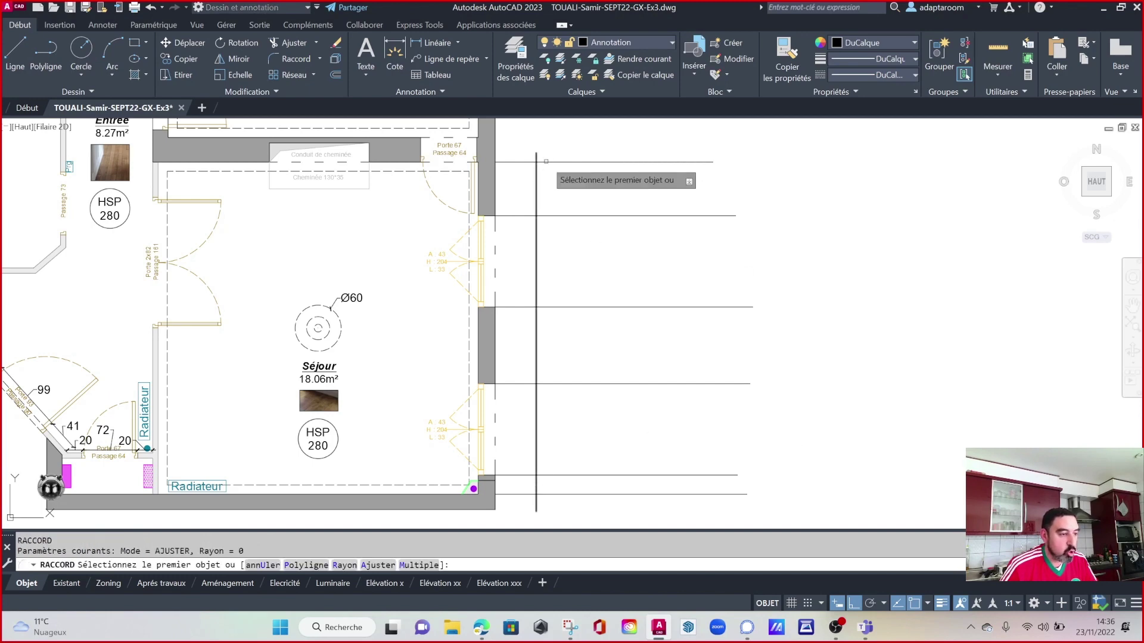
left_click(538, 165)
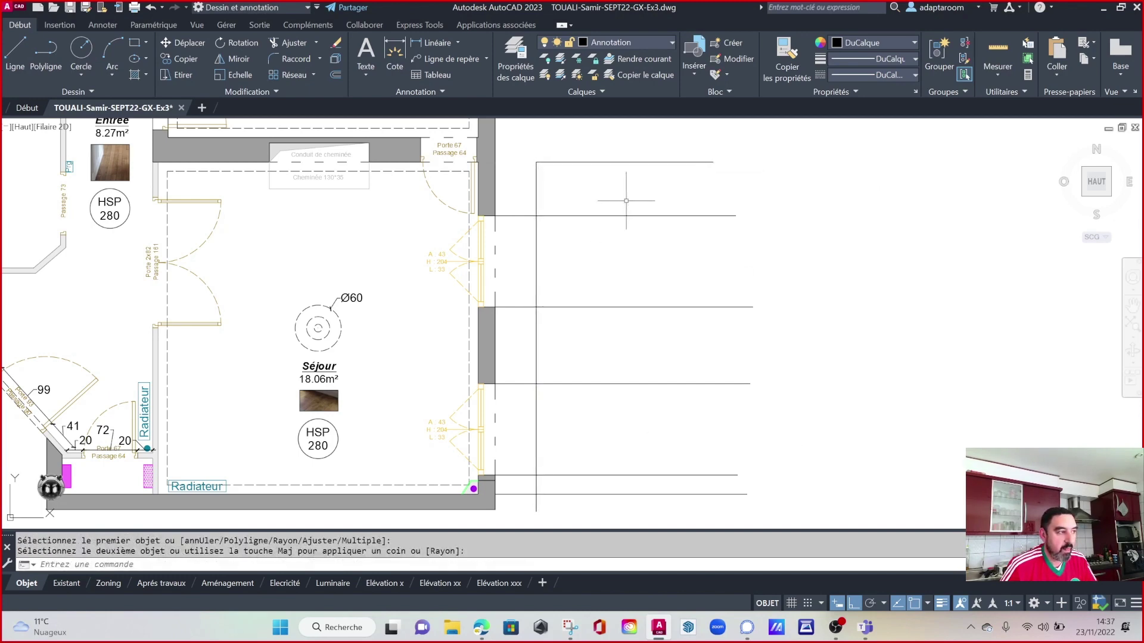
key("Escape")
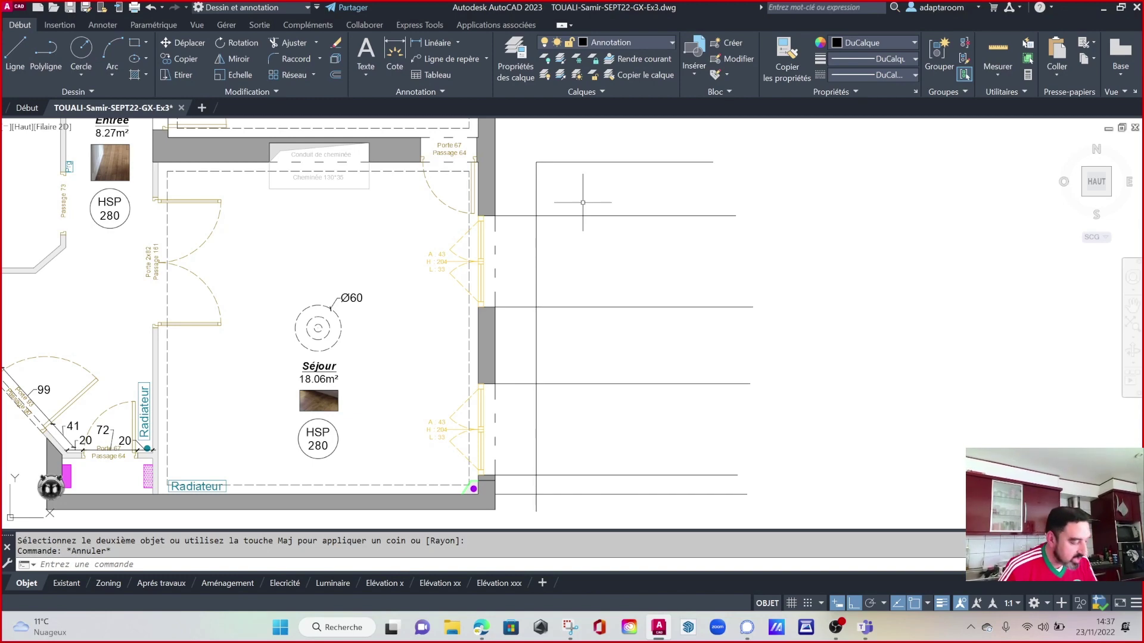
key("Escape")
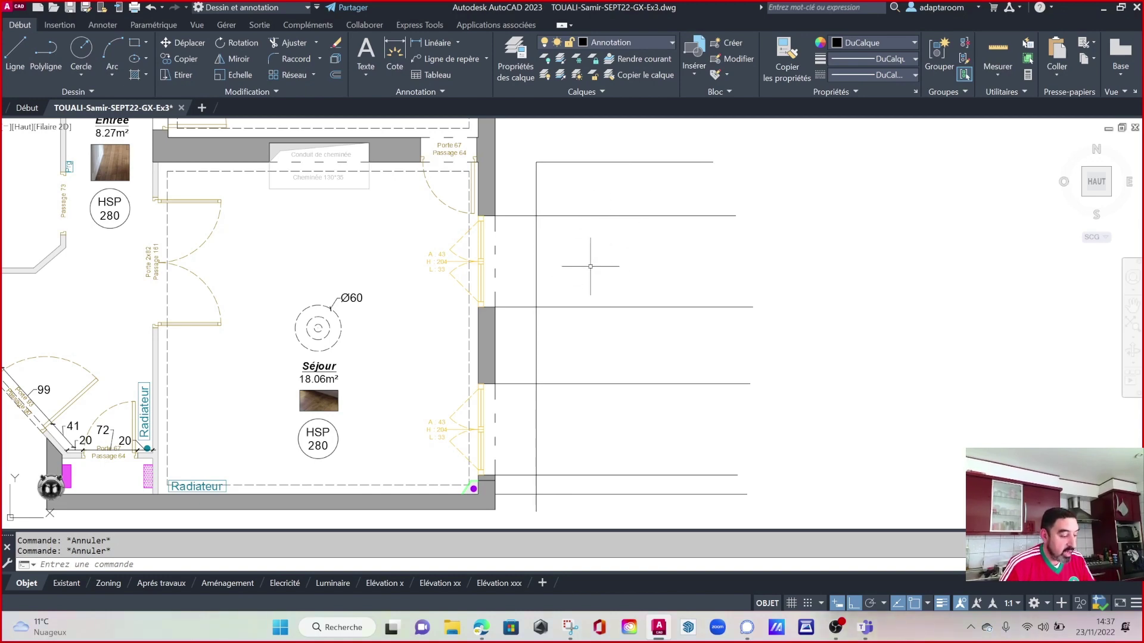
middle_click_drag(623, 247, 584, 253)
type("R")
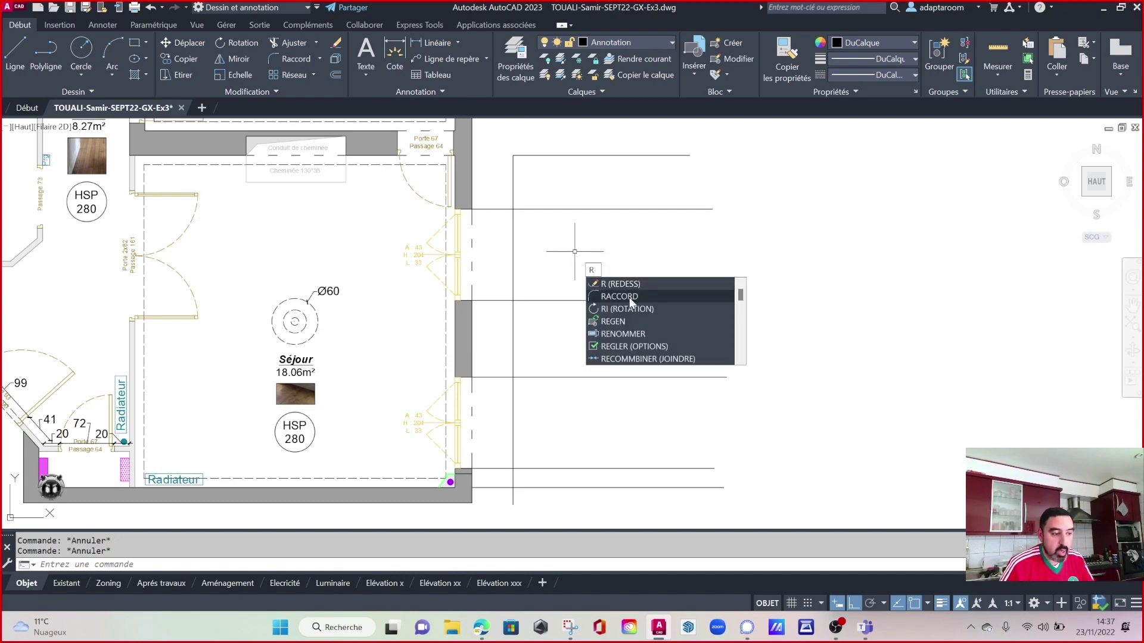
key("Escape")
type("C")
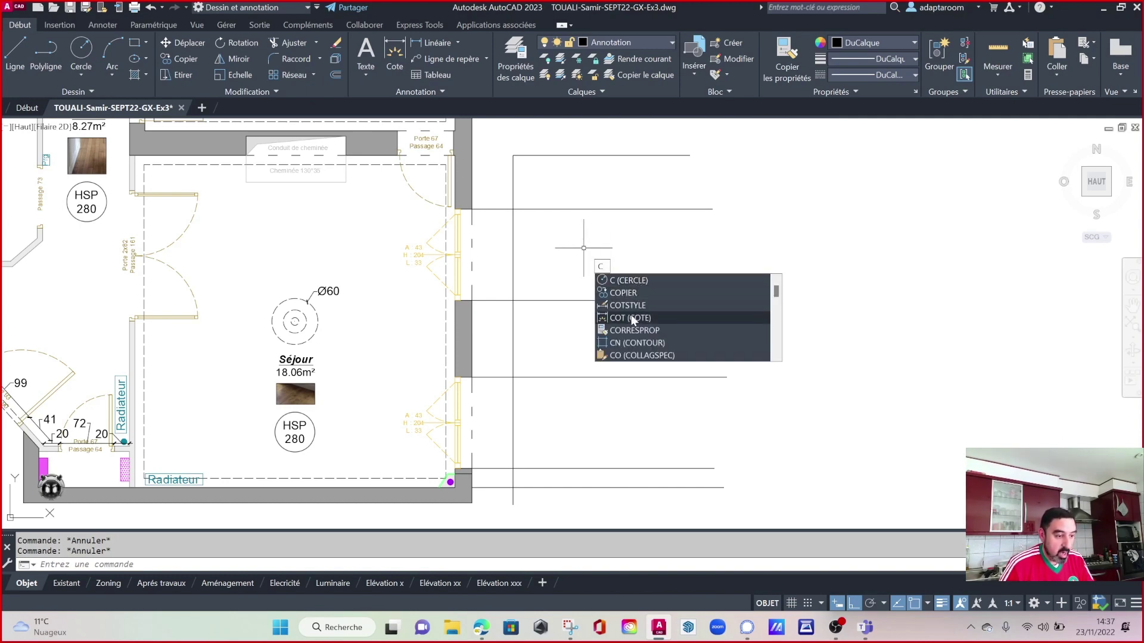
type("a")
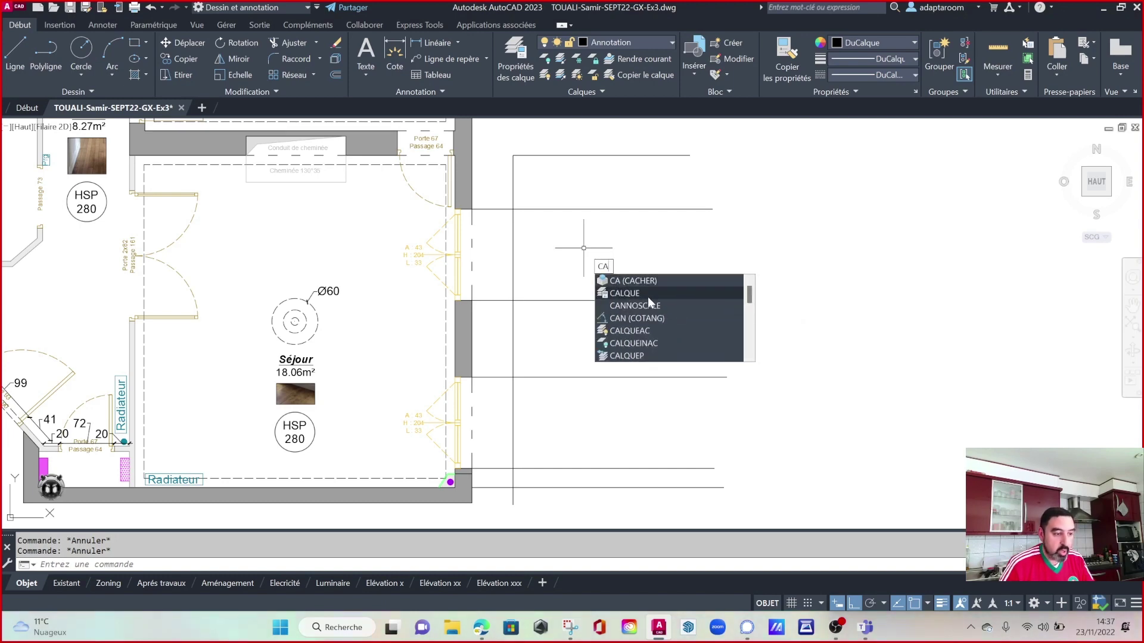
left_click(649, 296)
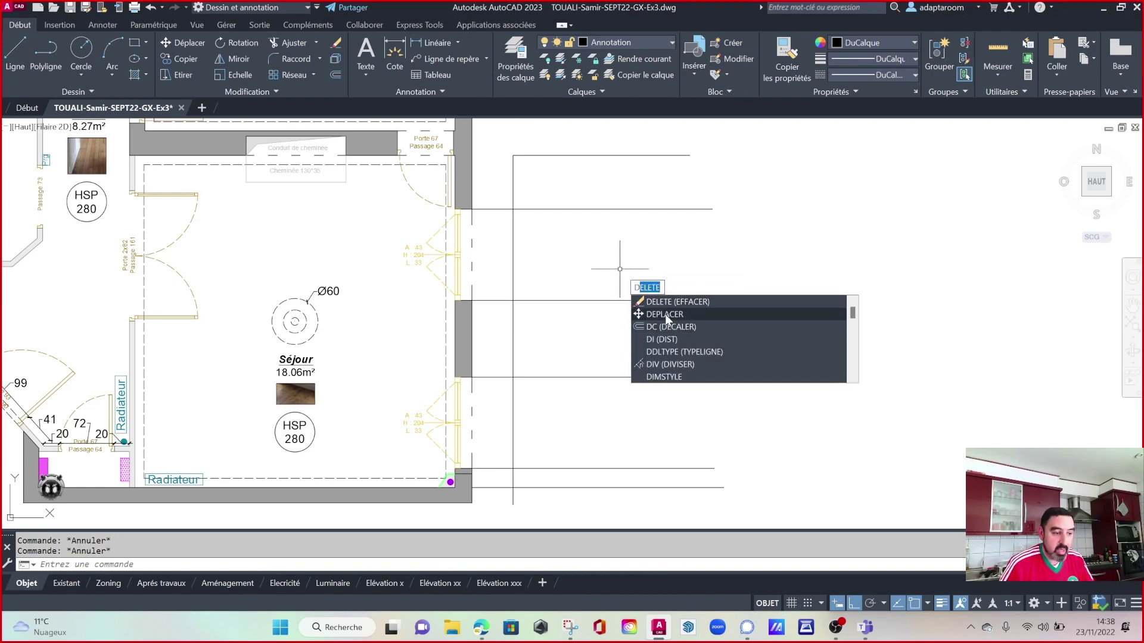
key("Escape")
type("R")
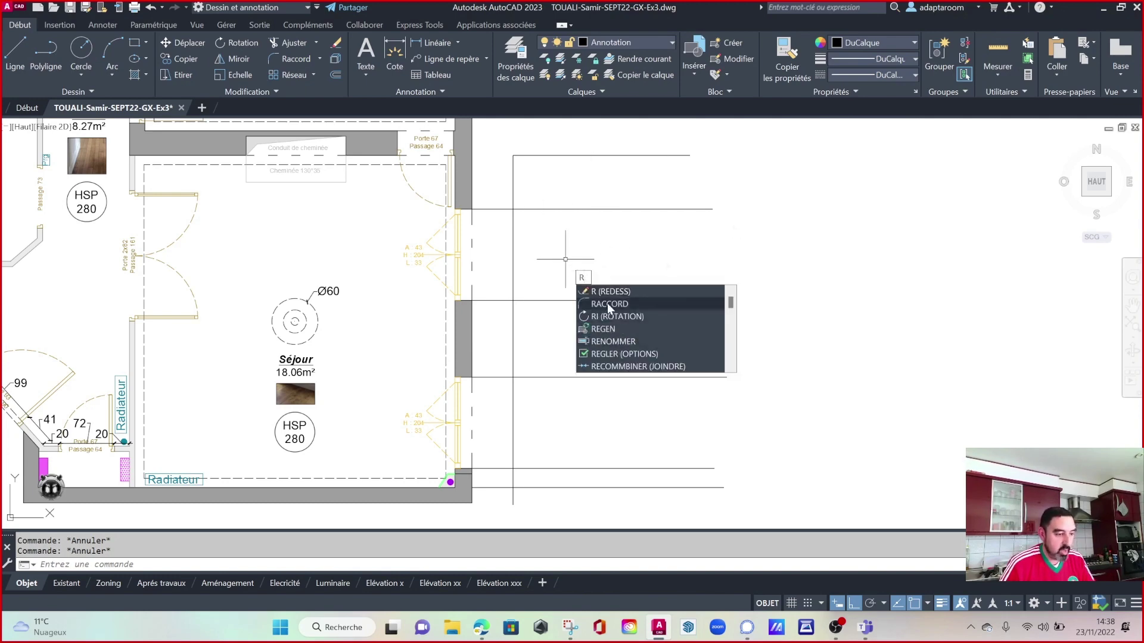
left_click(607, 304)
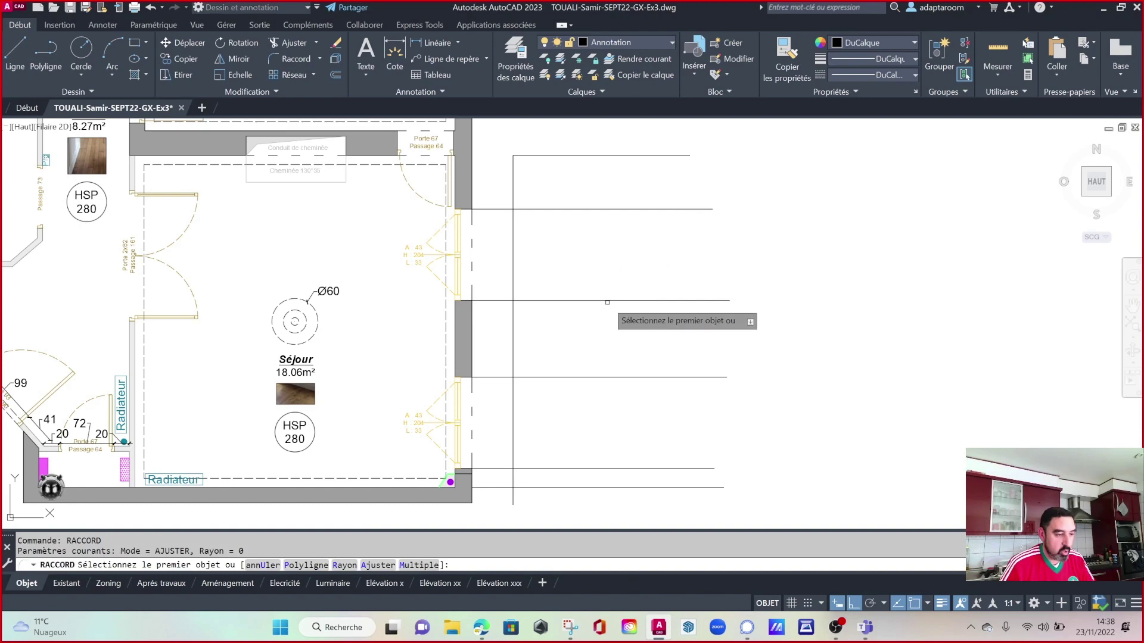
left_click(512, 476)
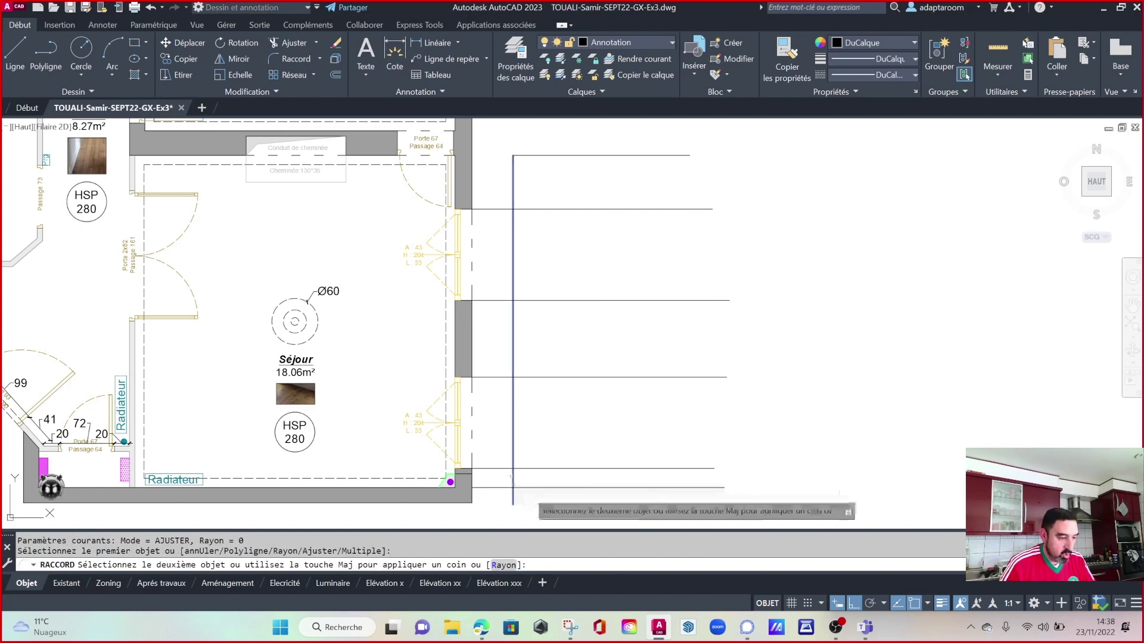
left_click(533, 487)
key("ctrl+z")
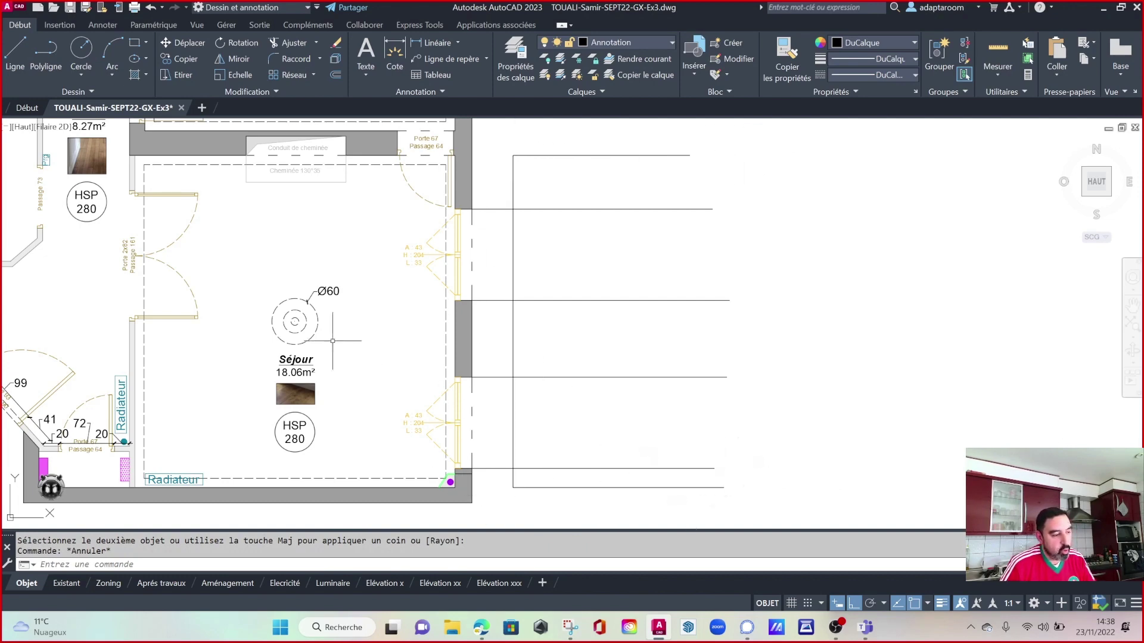
Draw two diagonal lines from one point beside the Ø60 symbol, up-right and down-right.
type("L")
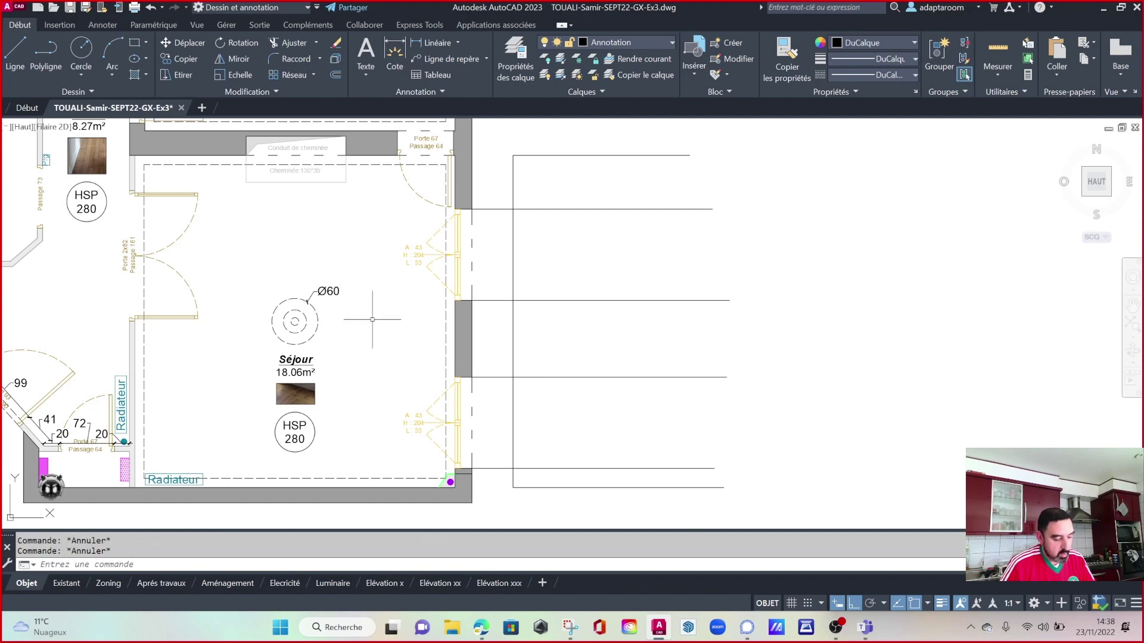
key("Return")
left_click(345, 321)
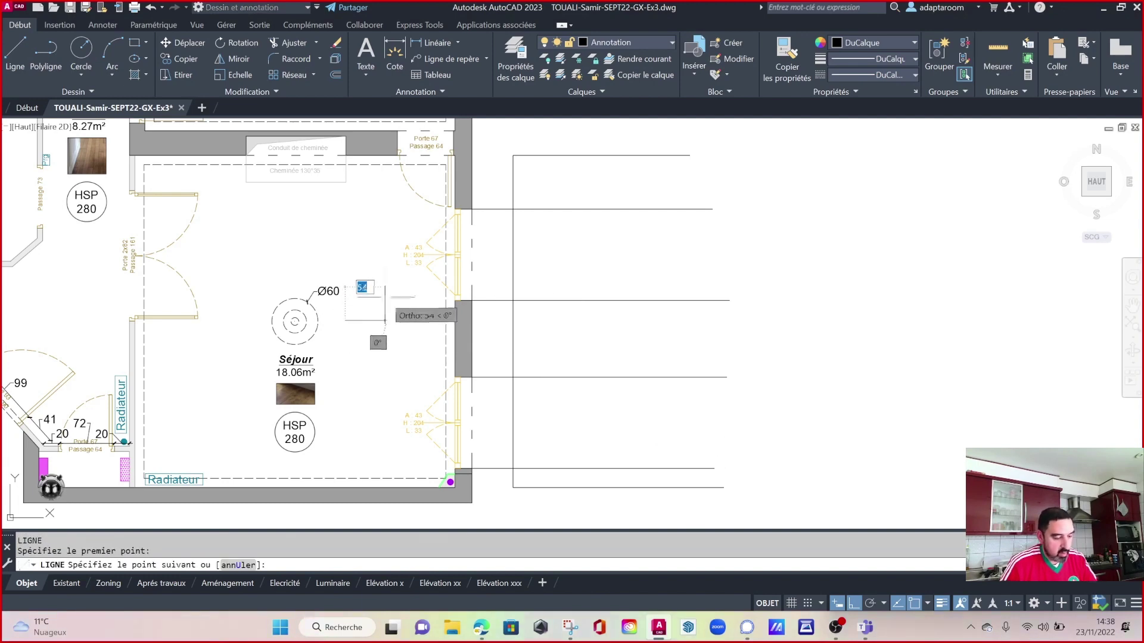
left_click(392, 287)
key("Escape")
key("Return")
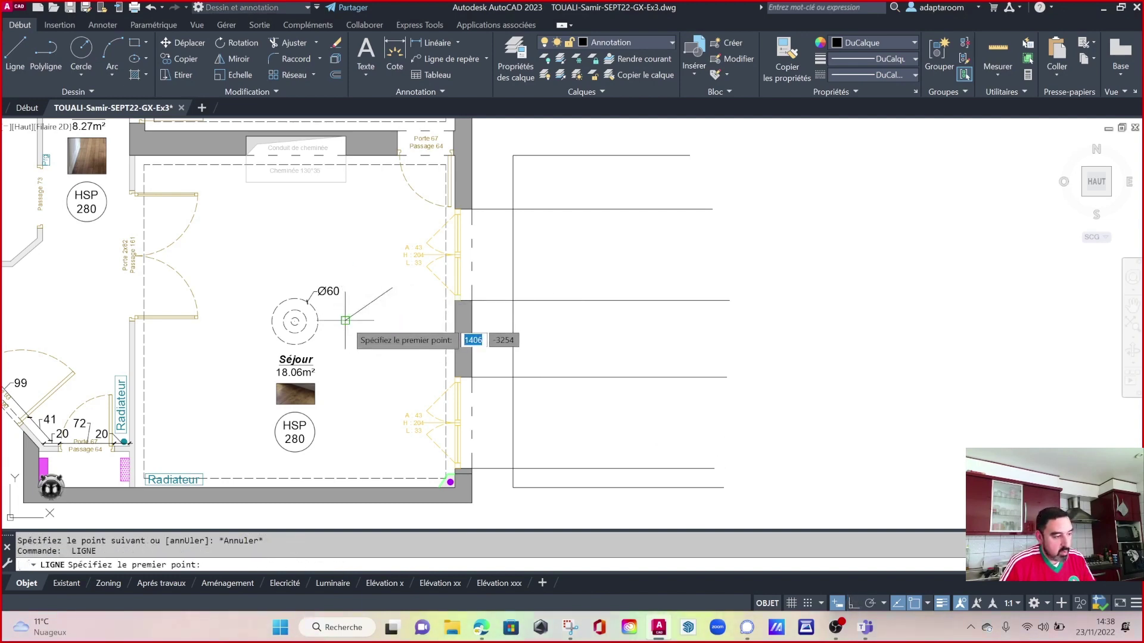
left_click(345, 321)
left_click(402, 360)
key("Escape")
Draw a small circle centred where the lines meet and fill it solid.
key("Return")
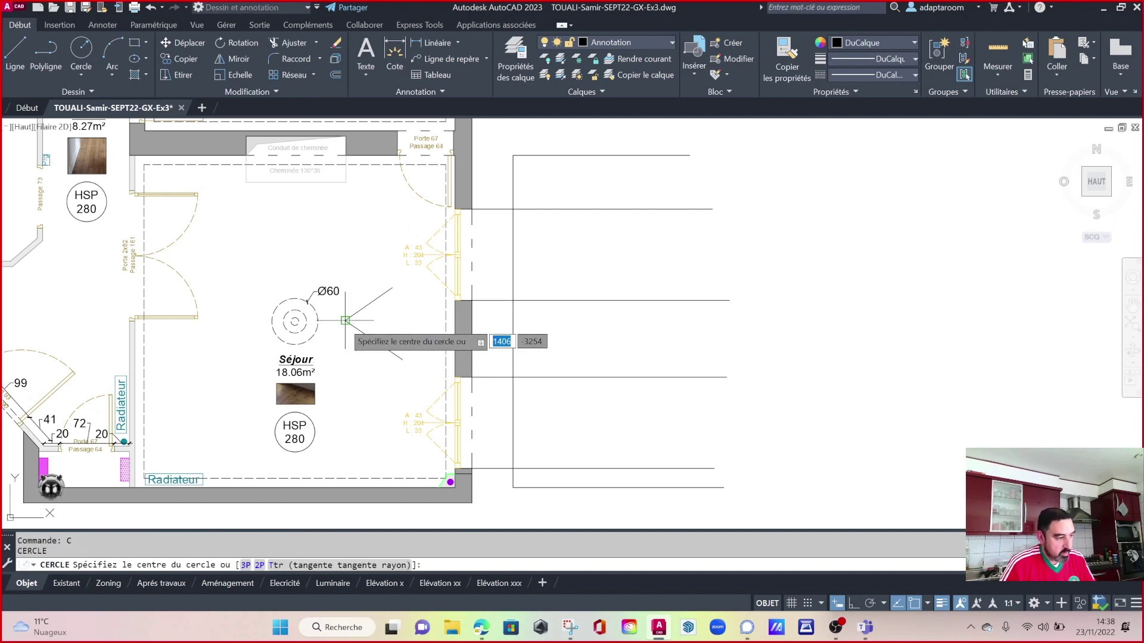
left_click(345, 320)
left_click(357, 322)
key("Escape")
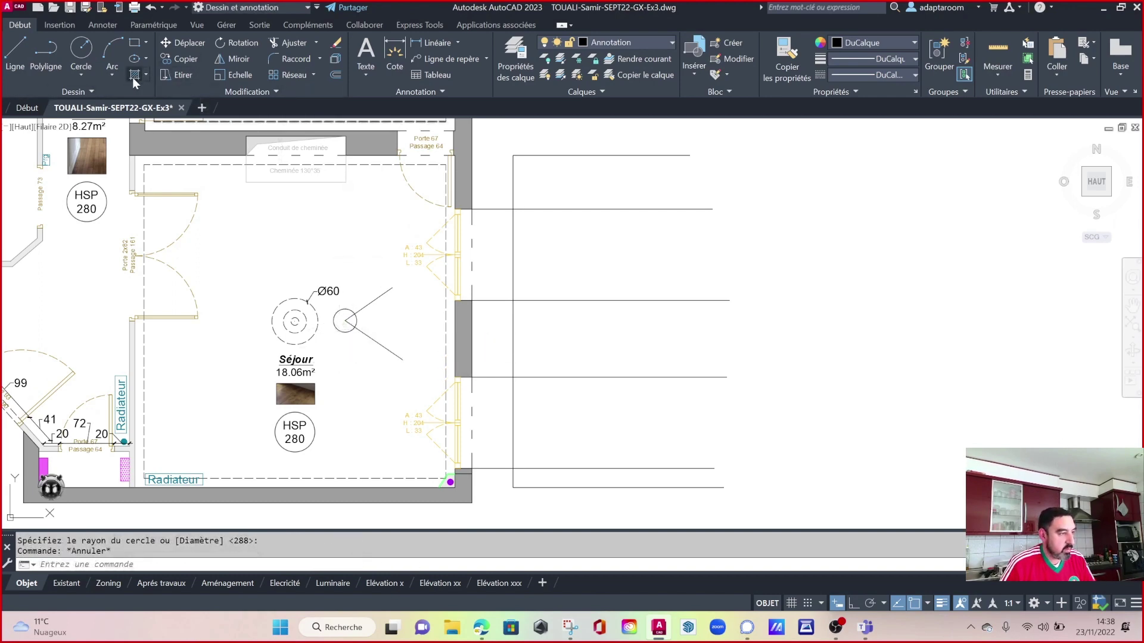
left_click(132, 77)
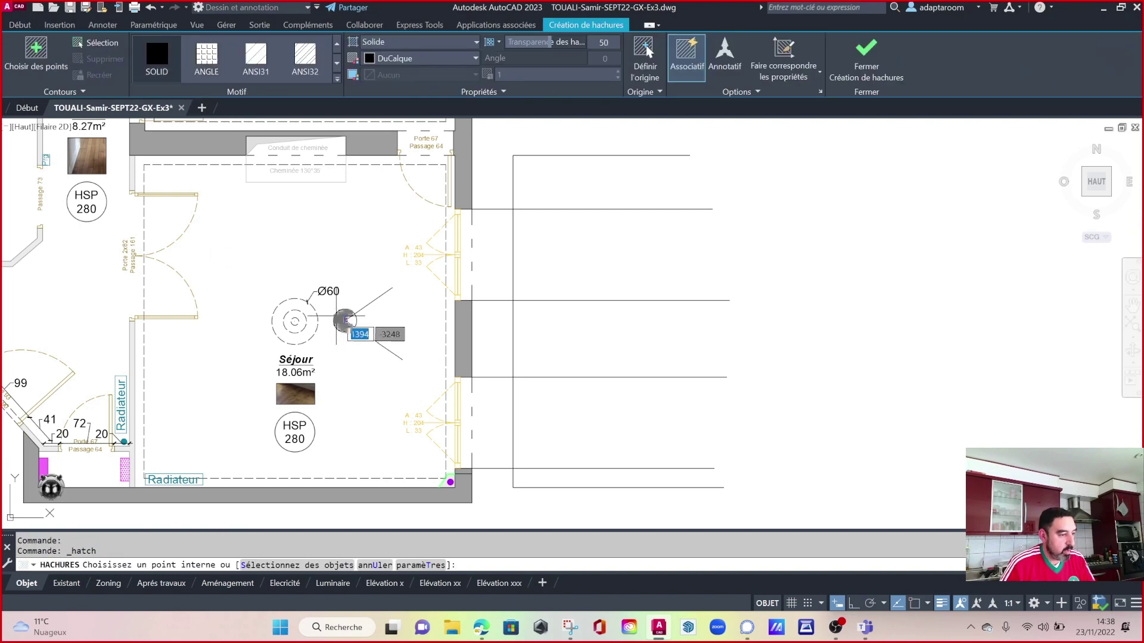
left_click(346, 322)
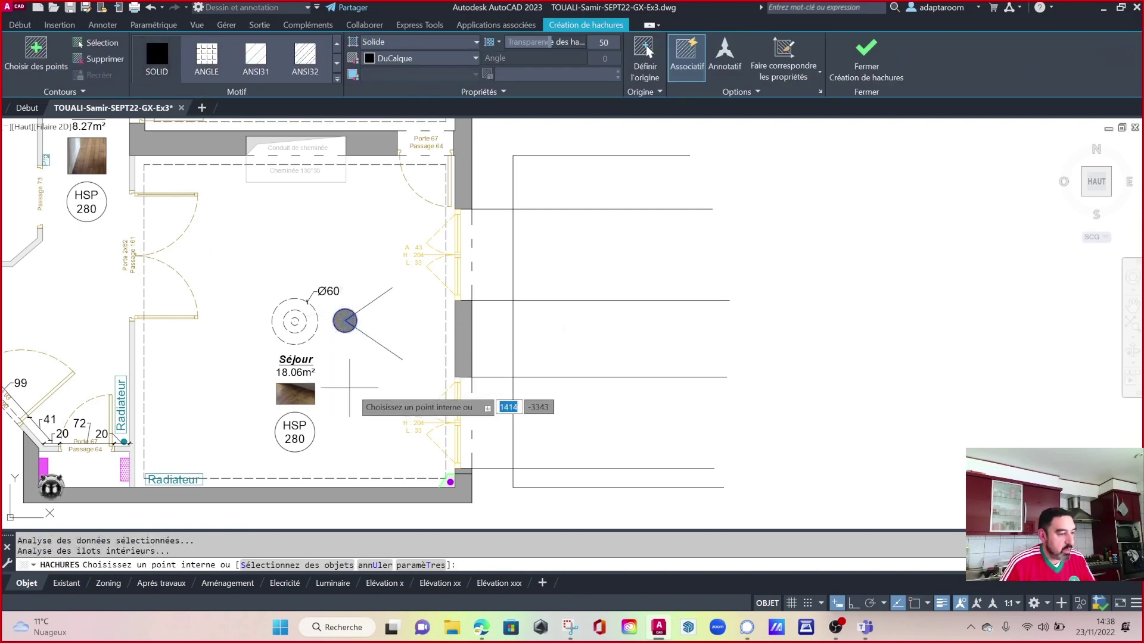
key("Escape")
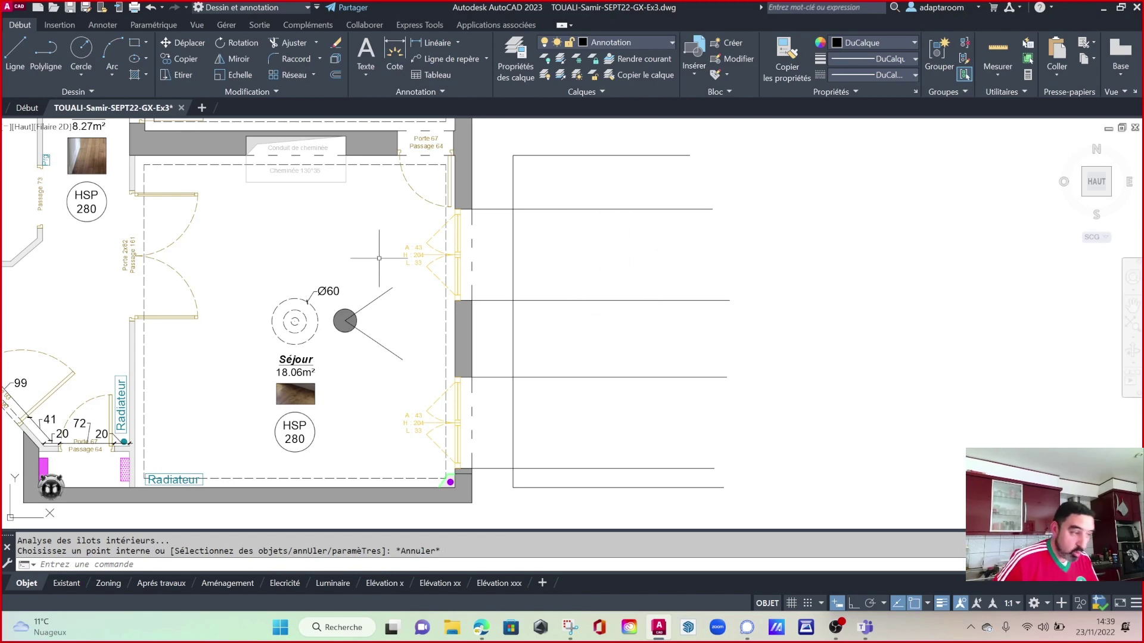
Draw a 280-long top edge from the top-left corner and a right side down to the bottom line.
left_click(632, 155)
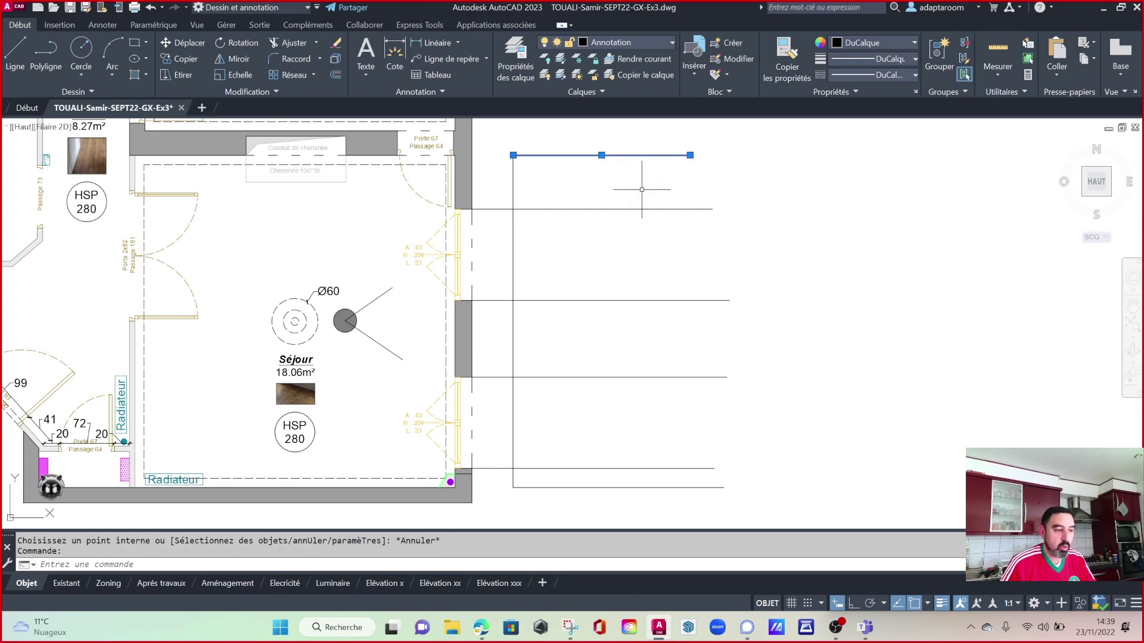
left_click(651, 168)
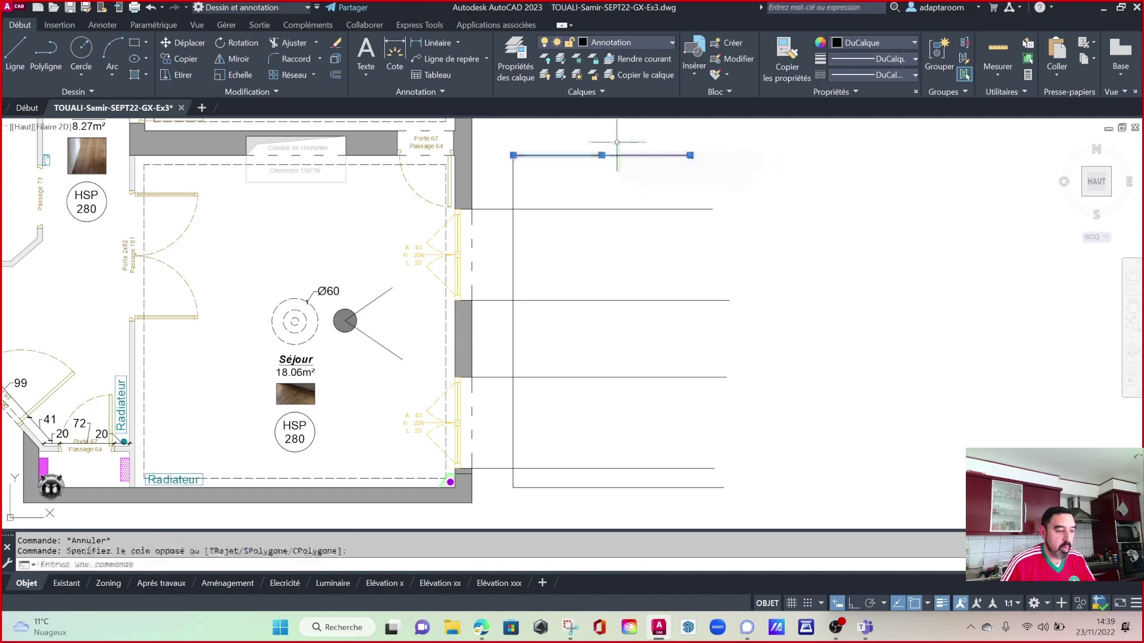
type("e")
key("Escape")
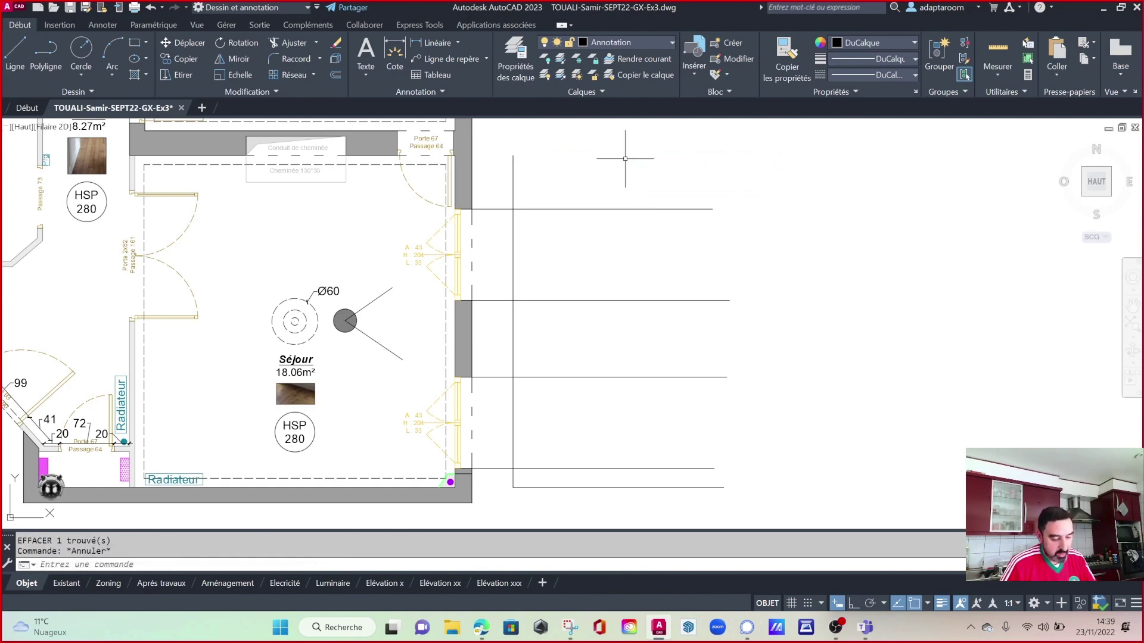
type("l")
key("Return")
left_click(513, 155)
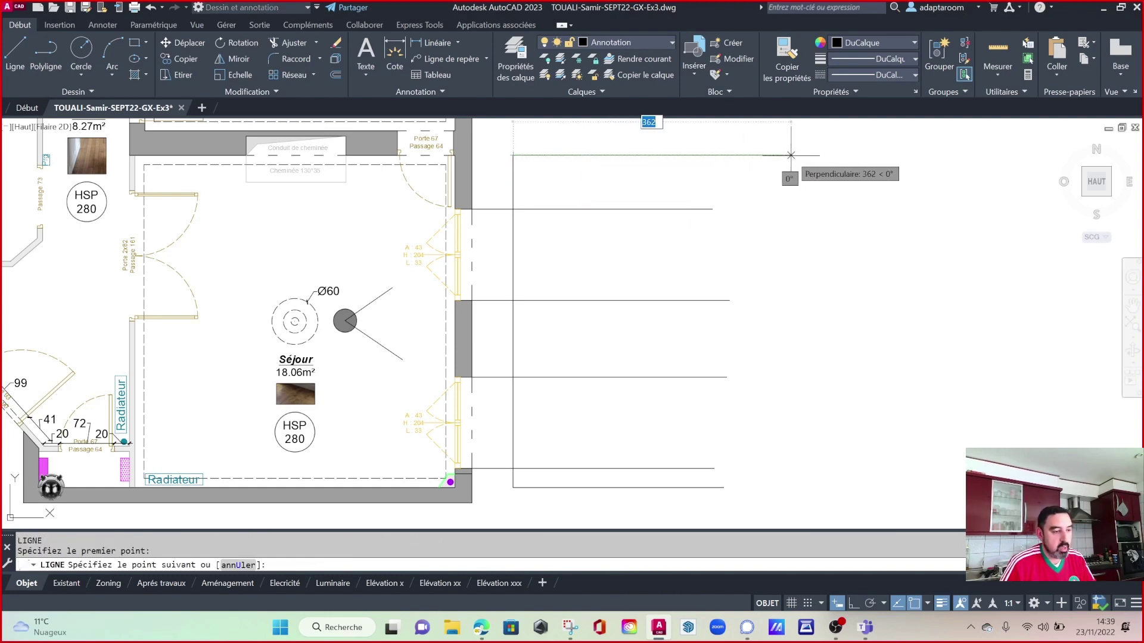
type("280")
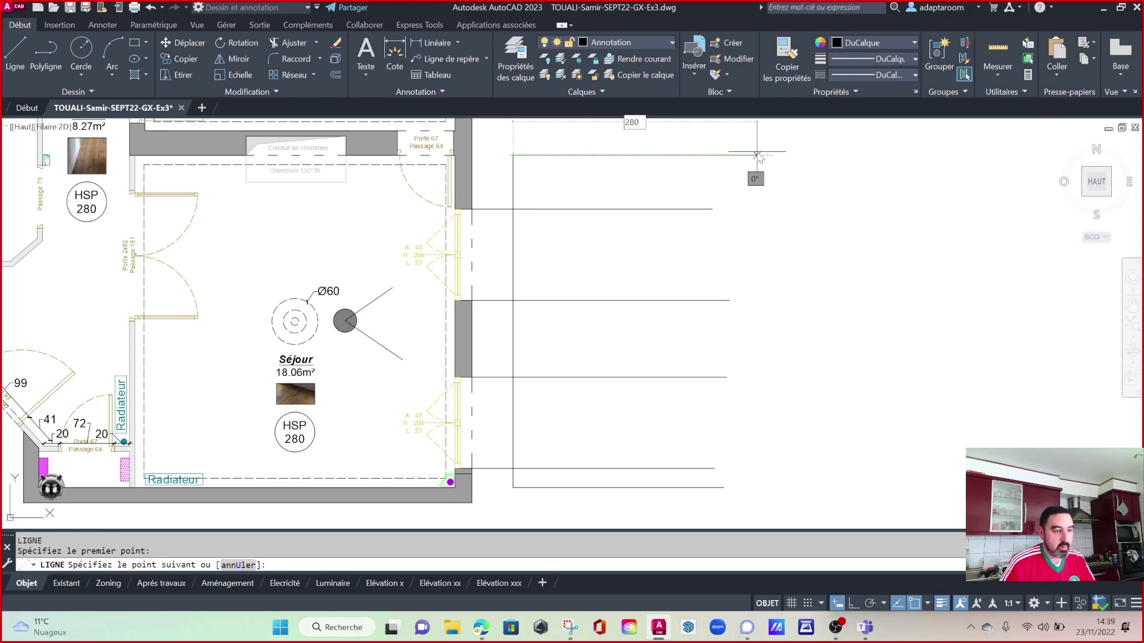
key("Return")
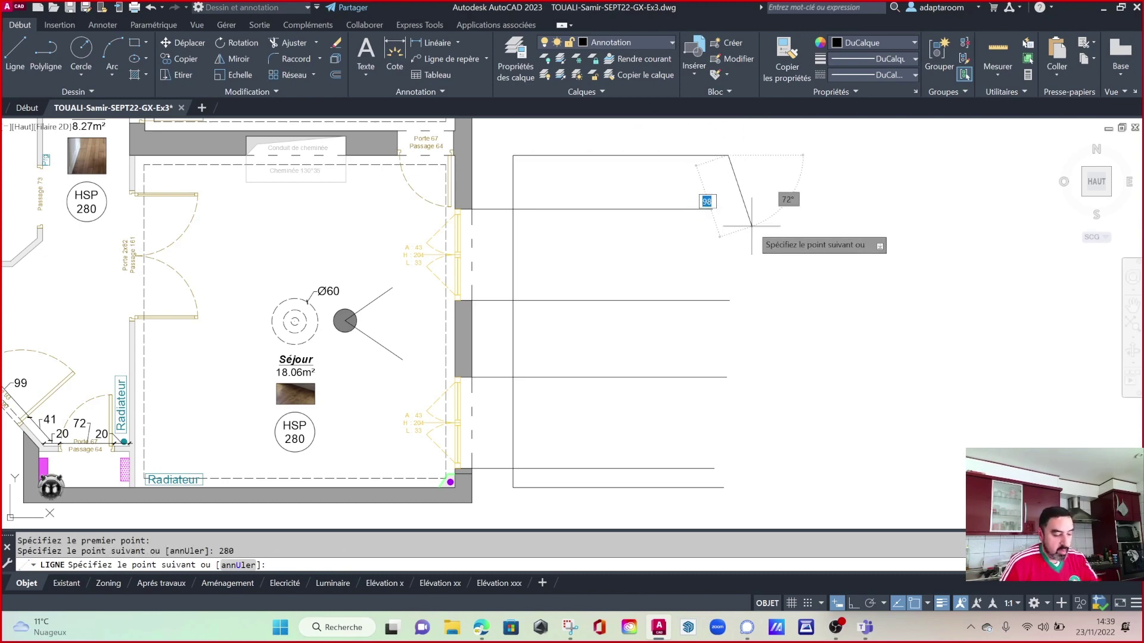
key("F8")
left_click(728, 497)
key("Return")
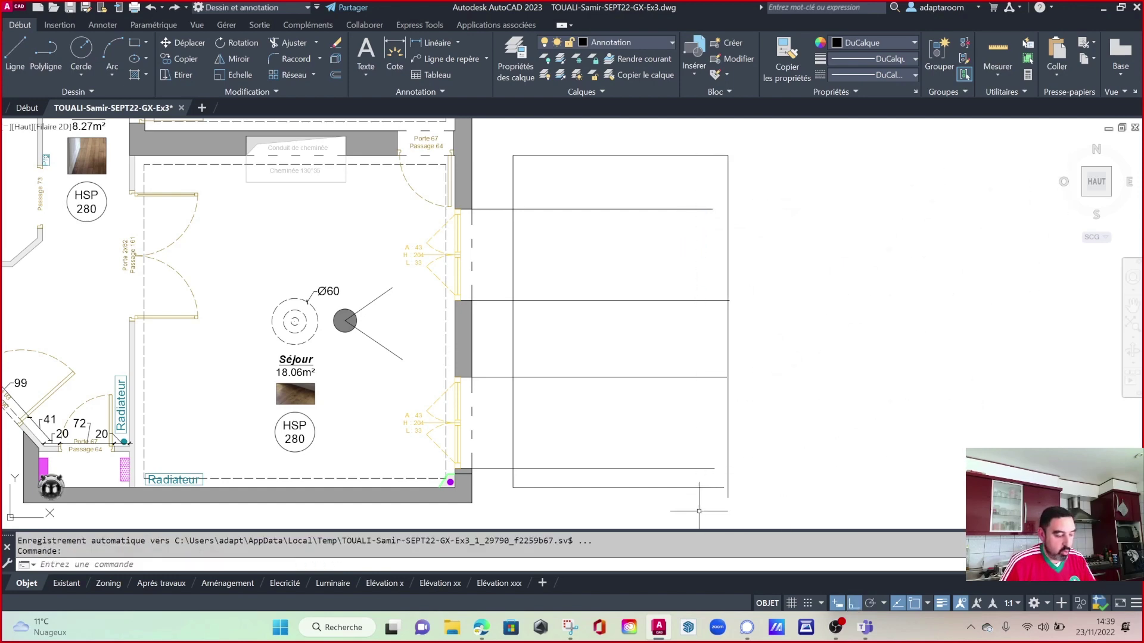
Fillet the bottom line with the new right side into a clean corner.
type("a")
key("Return")
left_click(712, 488)
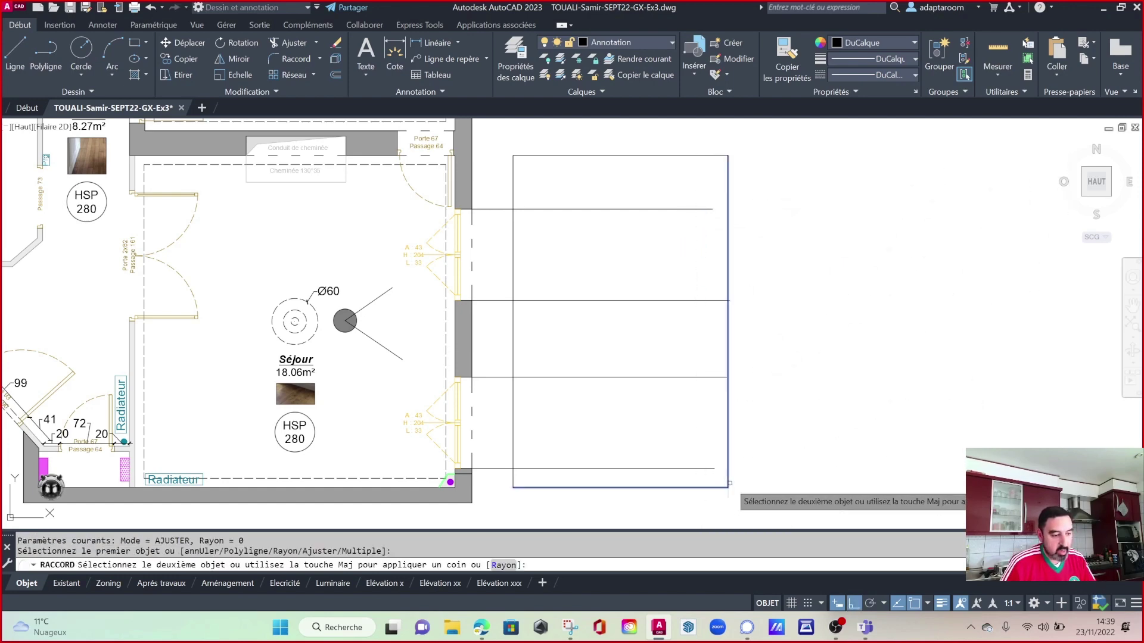
left_click(726, 481)
key("Escape")
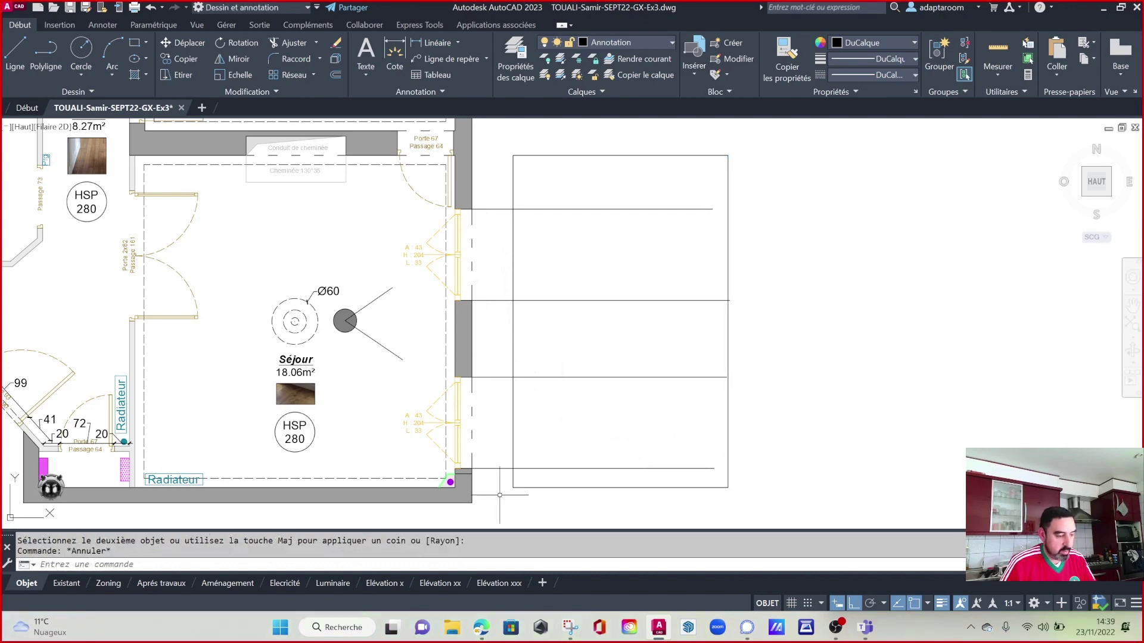
Try trimming the elevation's lower horizontal lines, then cancel the trim.
left_click(499, 467)
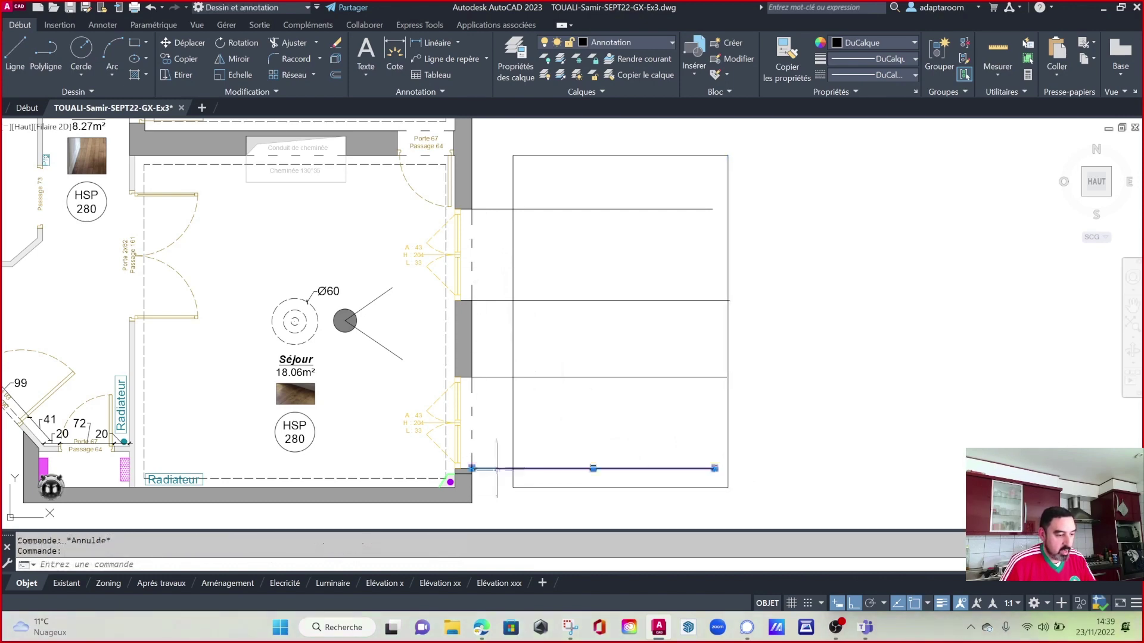
key("Escape")
type("A")
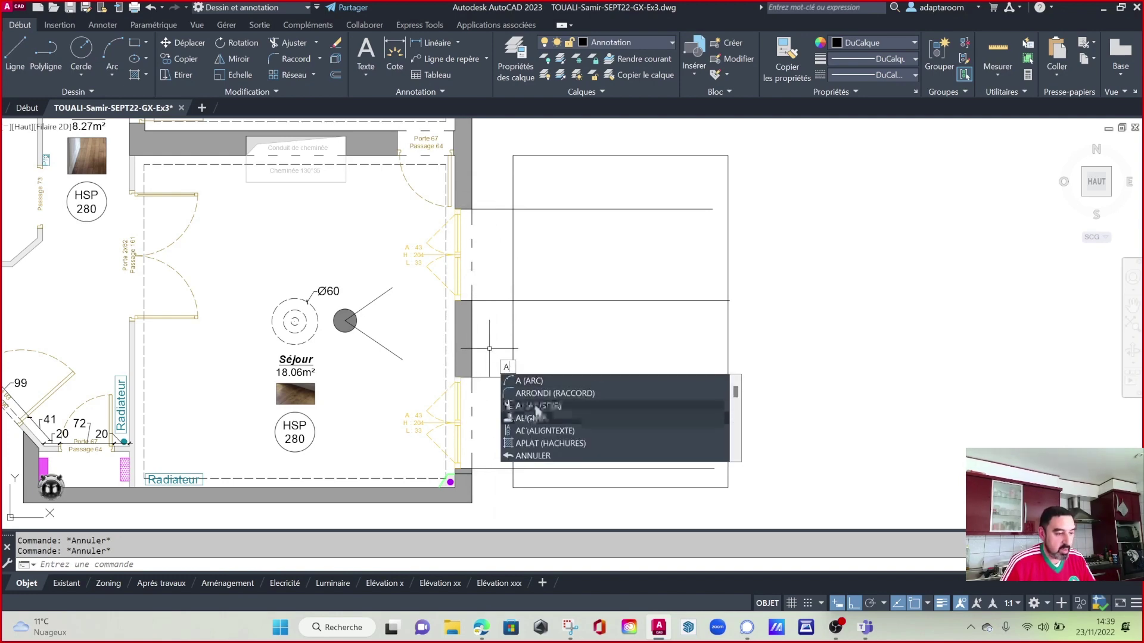
left_click(538, 405)
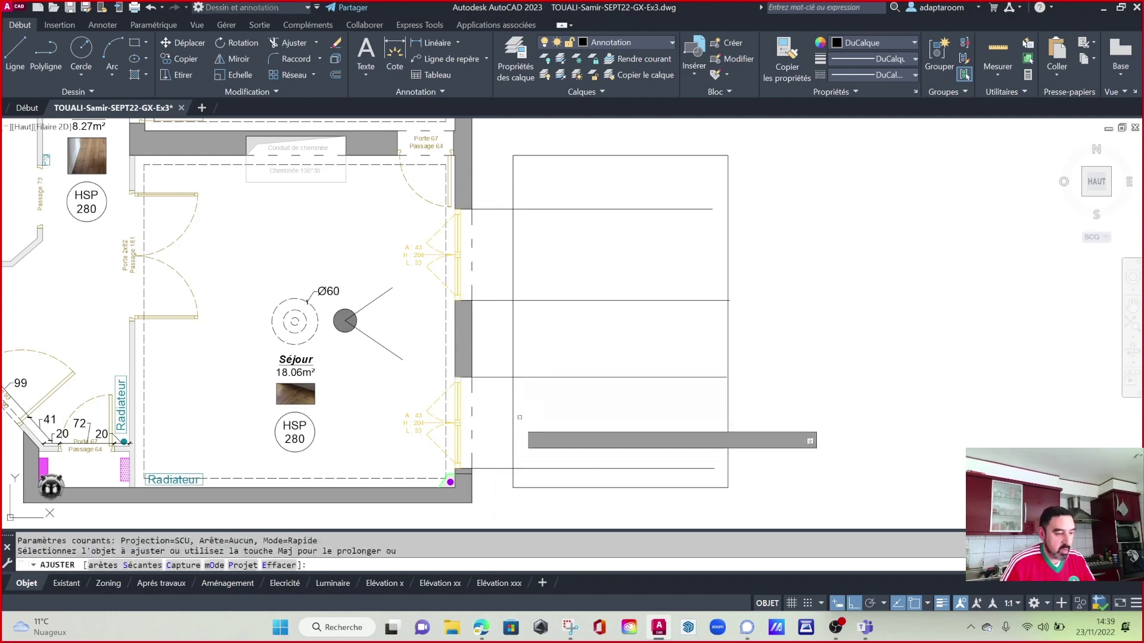
left_click(495, 393)
key("Escape")
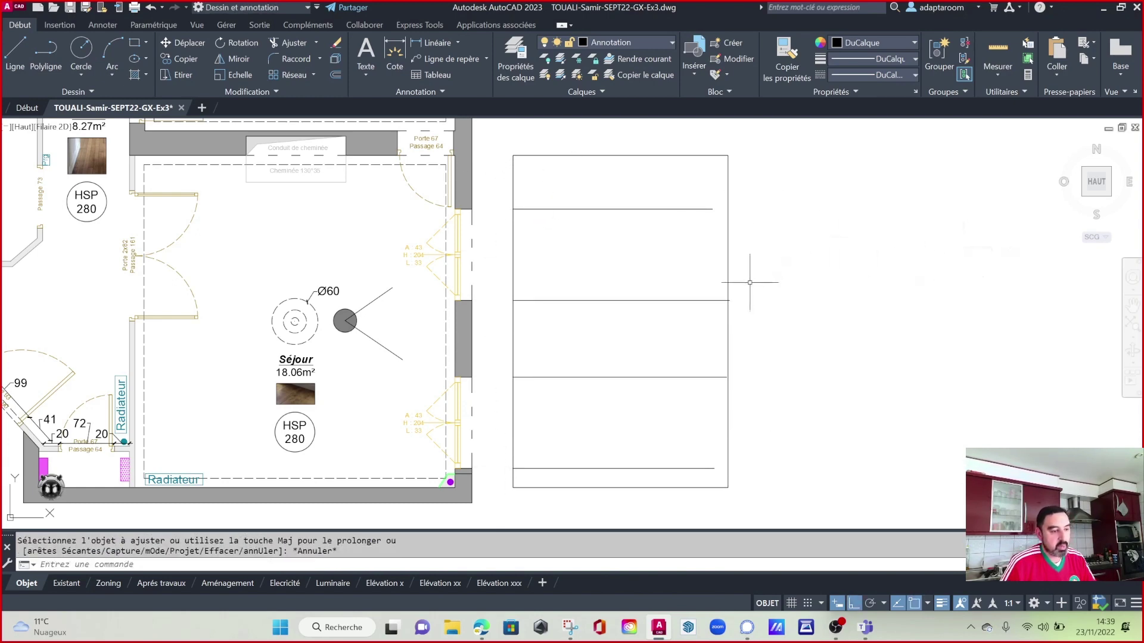
scroll(749, 283, "up", 5)
key("space")
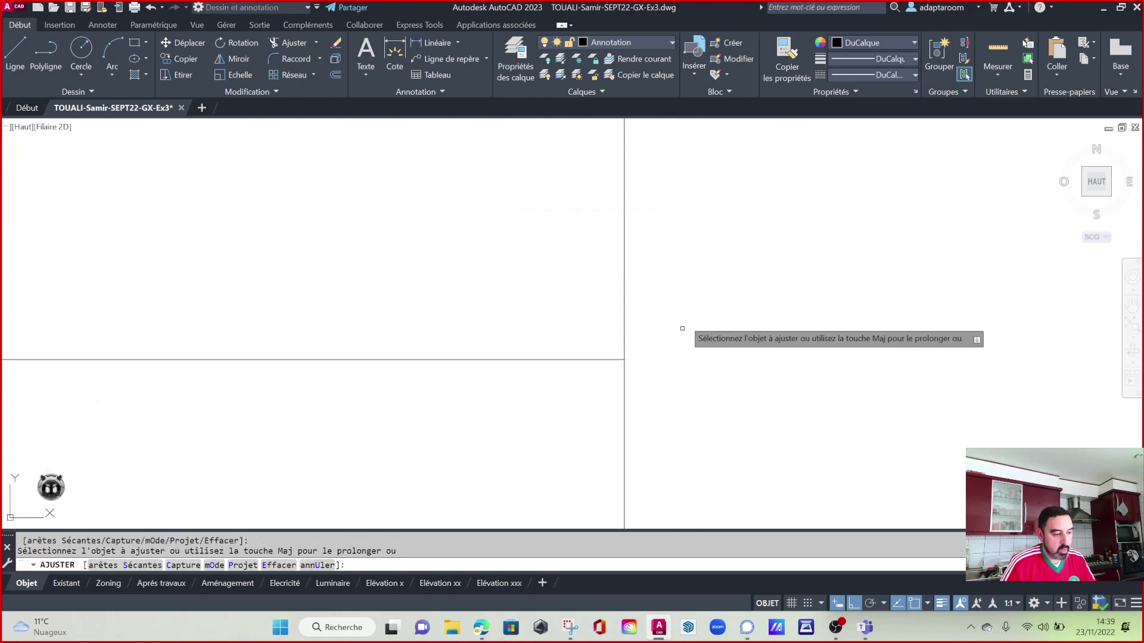
key("Escape")
scroll(682, 329, "down", 3)
scroll(677, 320, "down", 2)
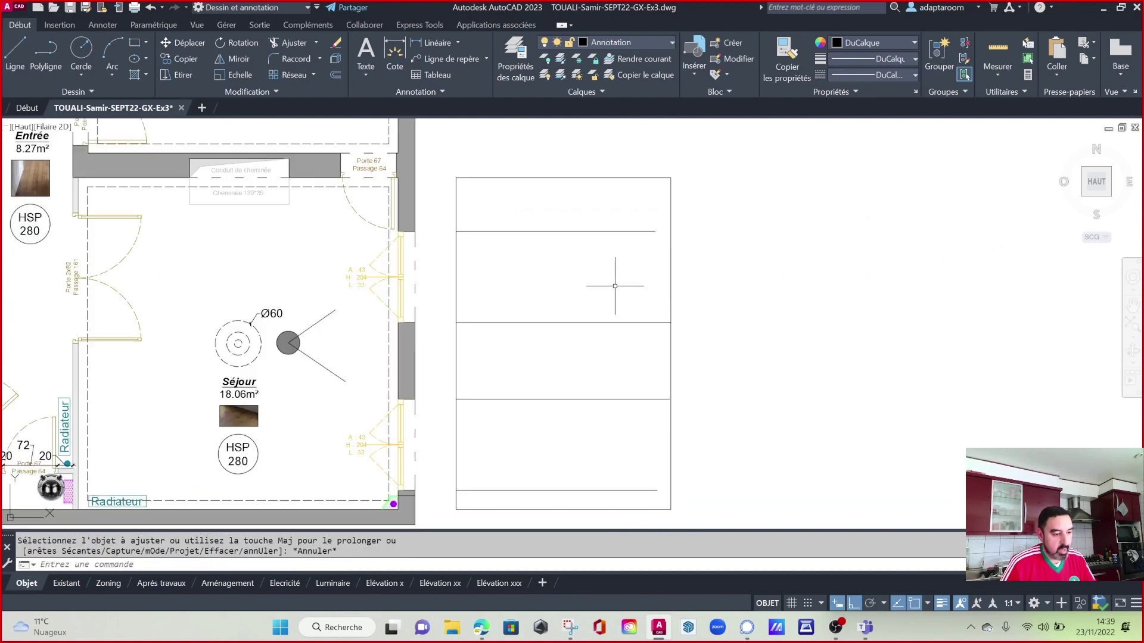
Try stretching the upper horizontal line's end to the right side, then undo it.
left_click(622, 232)
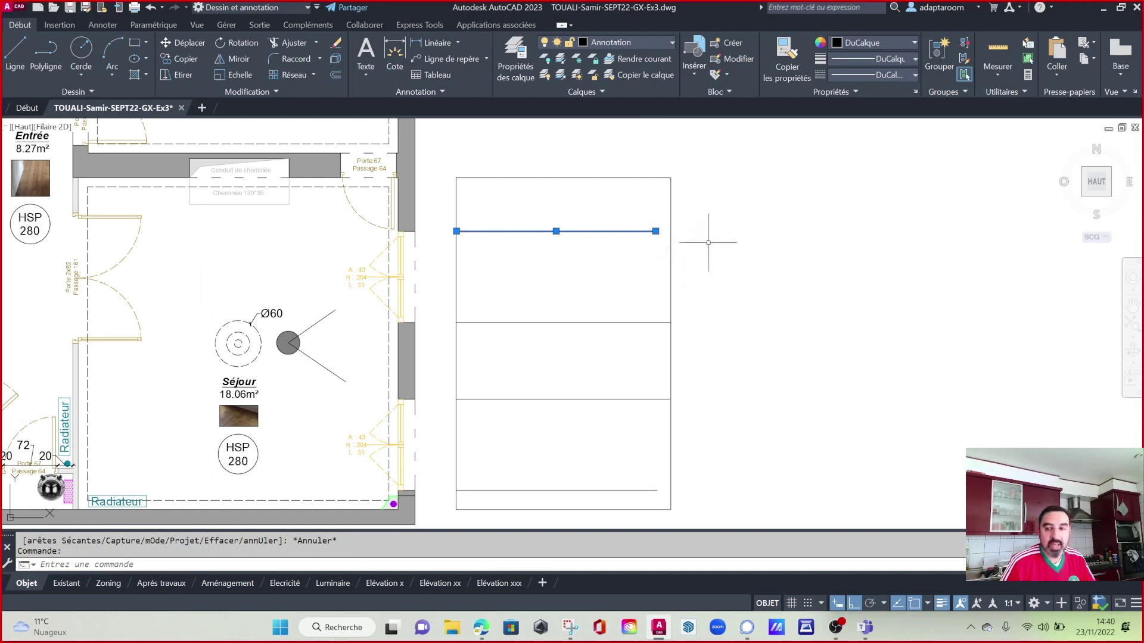
left_click(655, 231)
key("Escape")
middle_click_drag(622, 451, 586, 315)
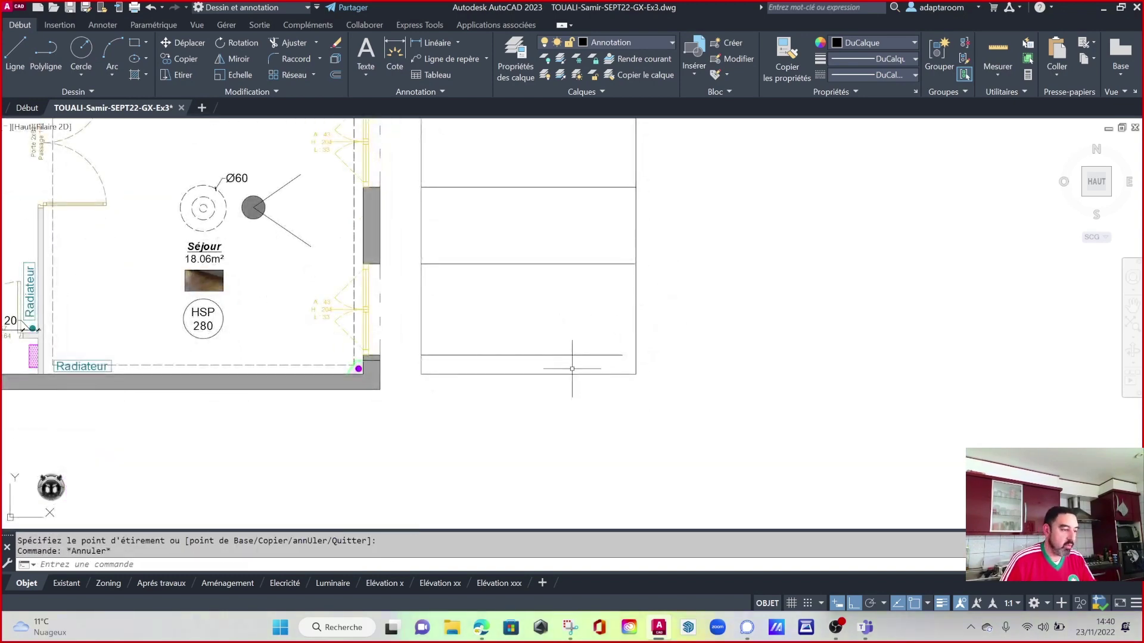
key("ctrl+z")
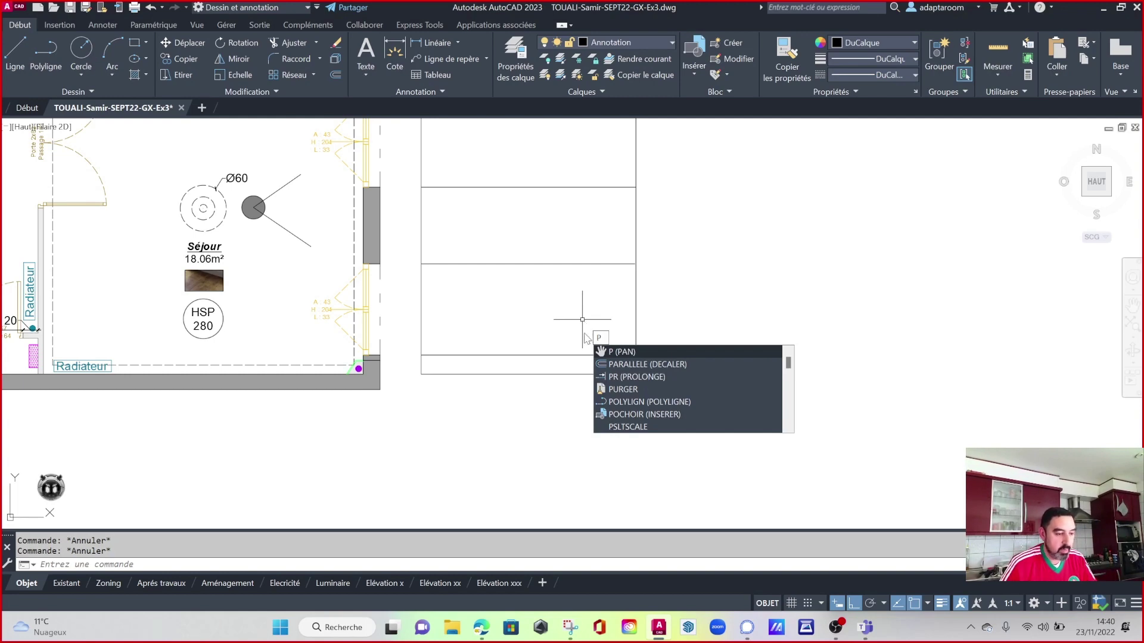
Extend the lowest horizontal line to the rectangle's right side.
left_click(651, 377)
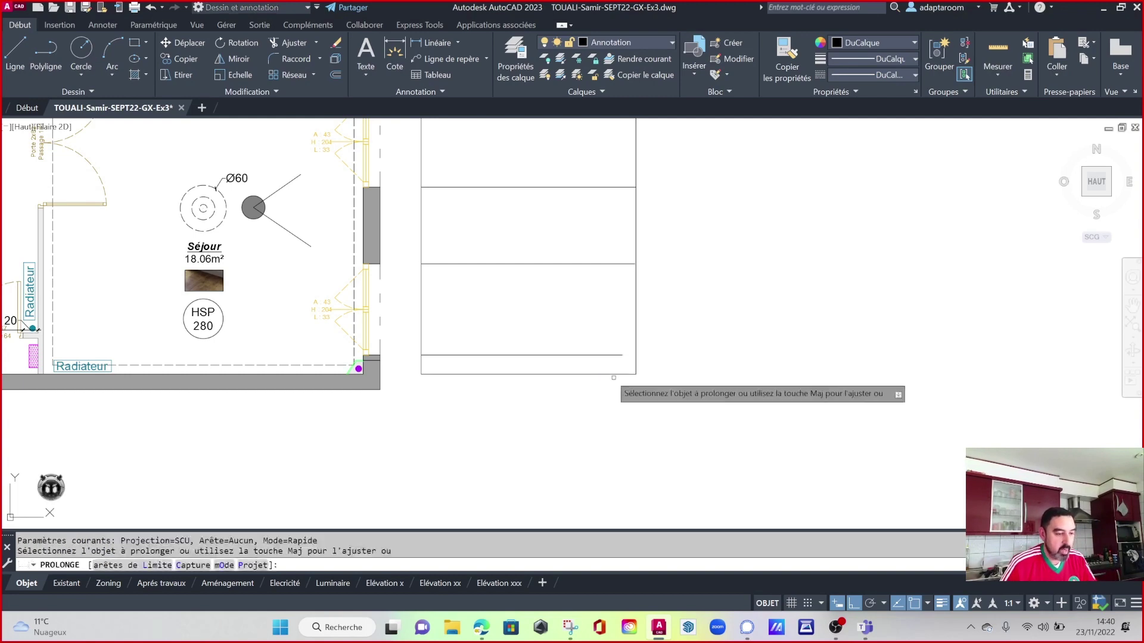
left_click(590, 356)
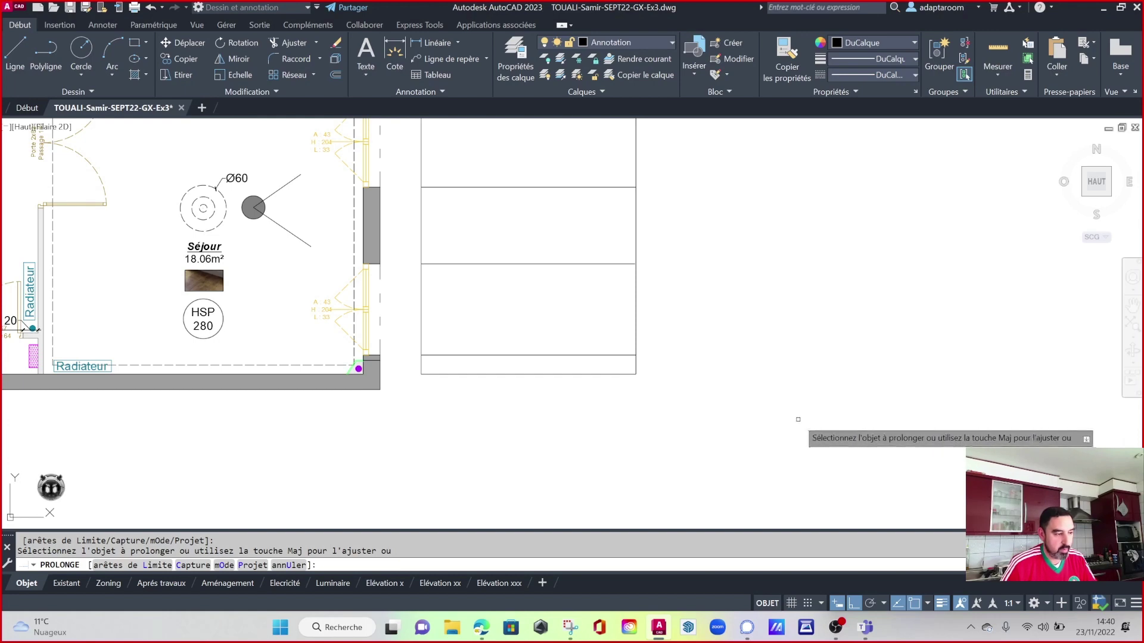
key("Escape")
scroll(733, 317, "down", 2)
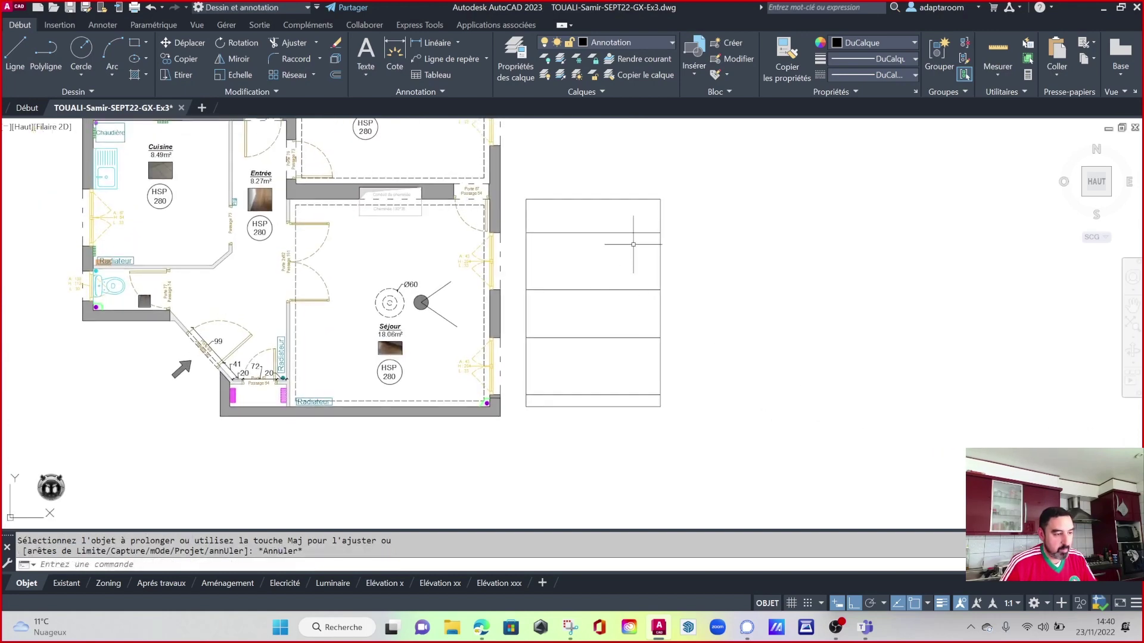
scroll(591, 264, "up", 2)
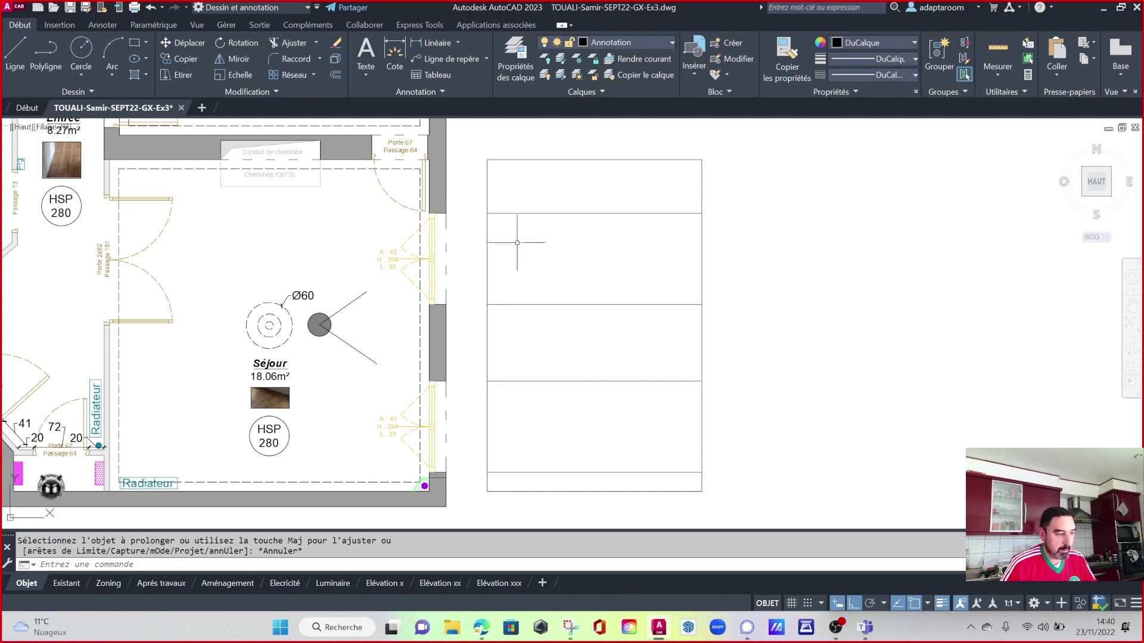
middle_click_drag(544, 259, 550, 258)
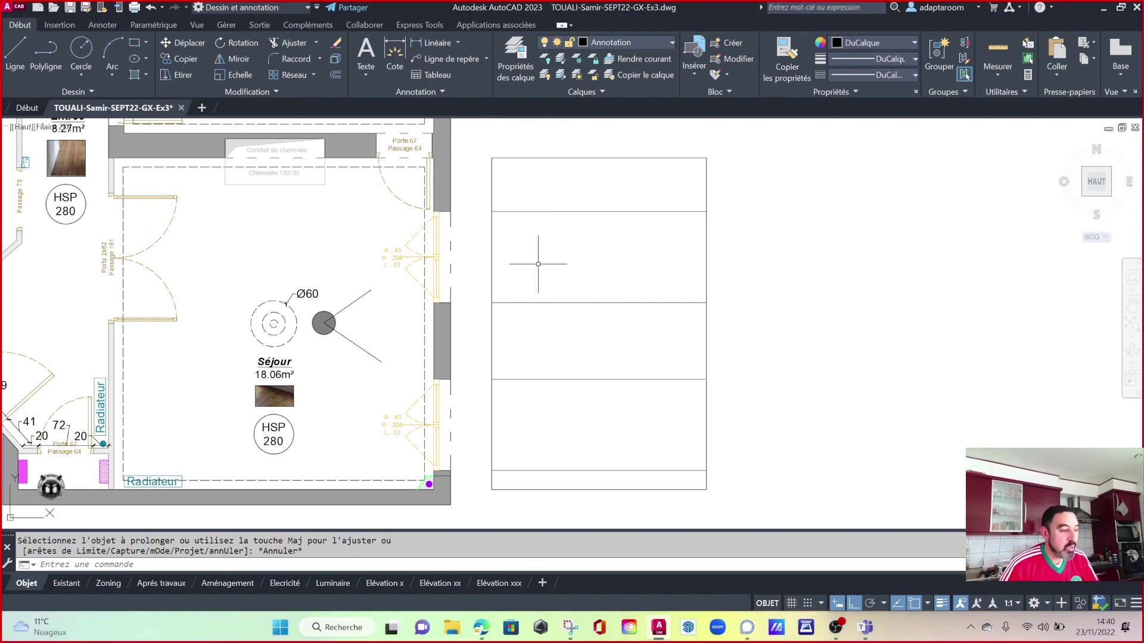
middle_click_drag(556, 264, 549, 260)
key("Escape")
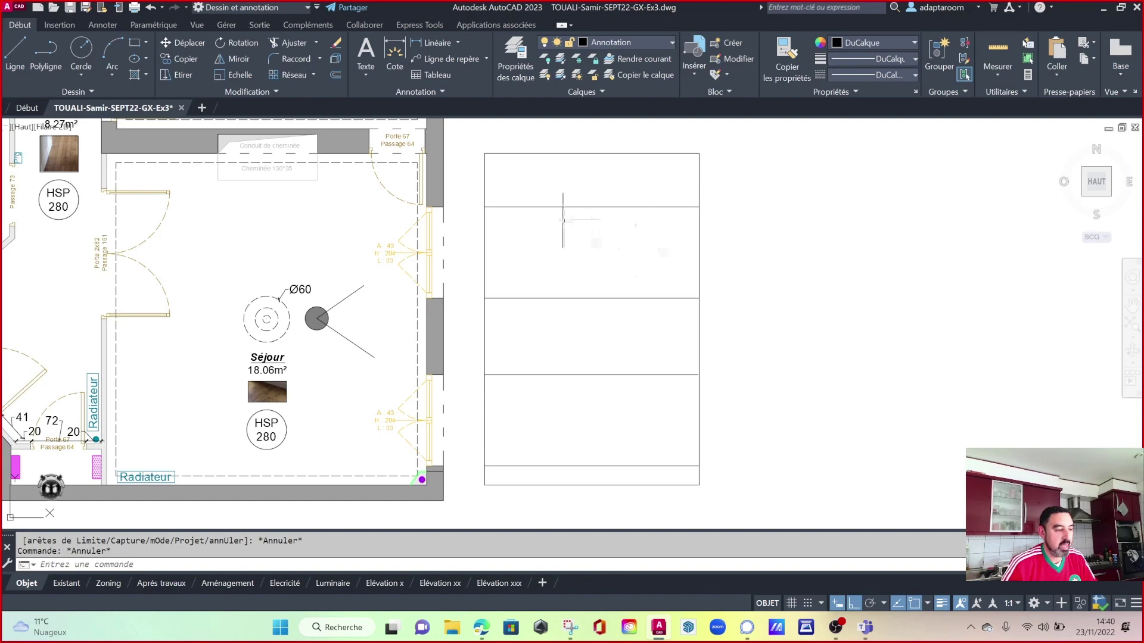
middle_click_drag(526, 251, 530, 249)
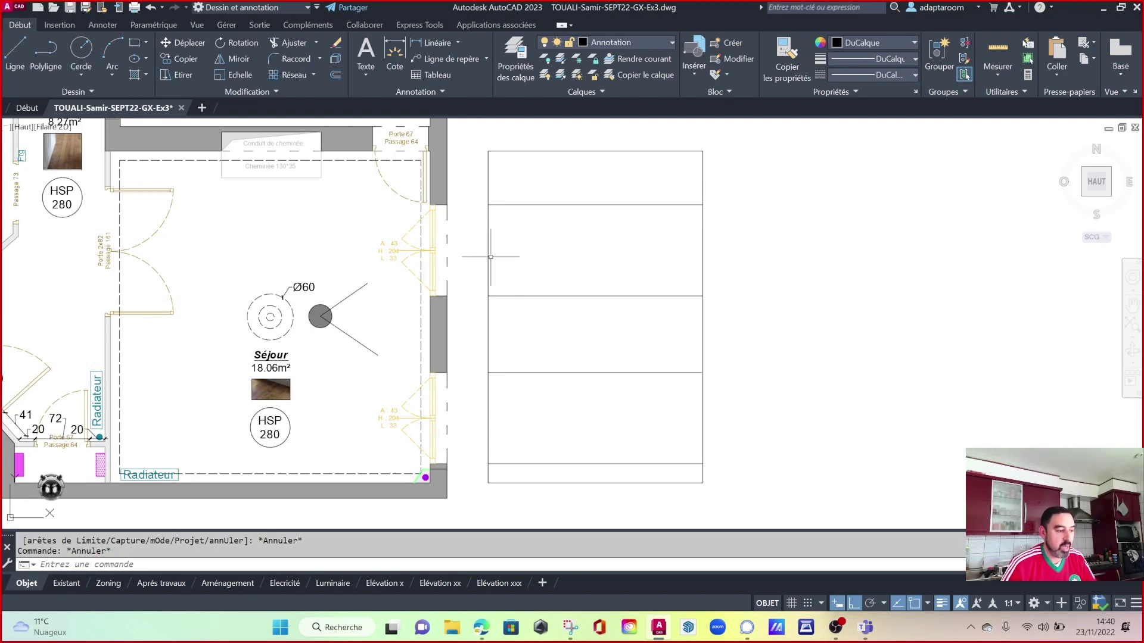
scroll(389, 249, "up", 4)
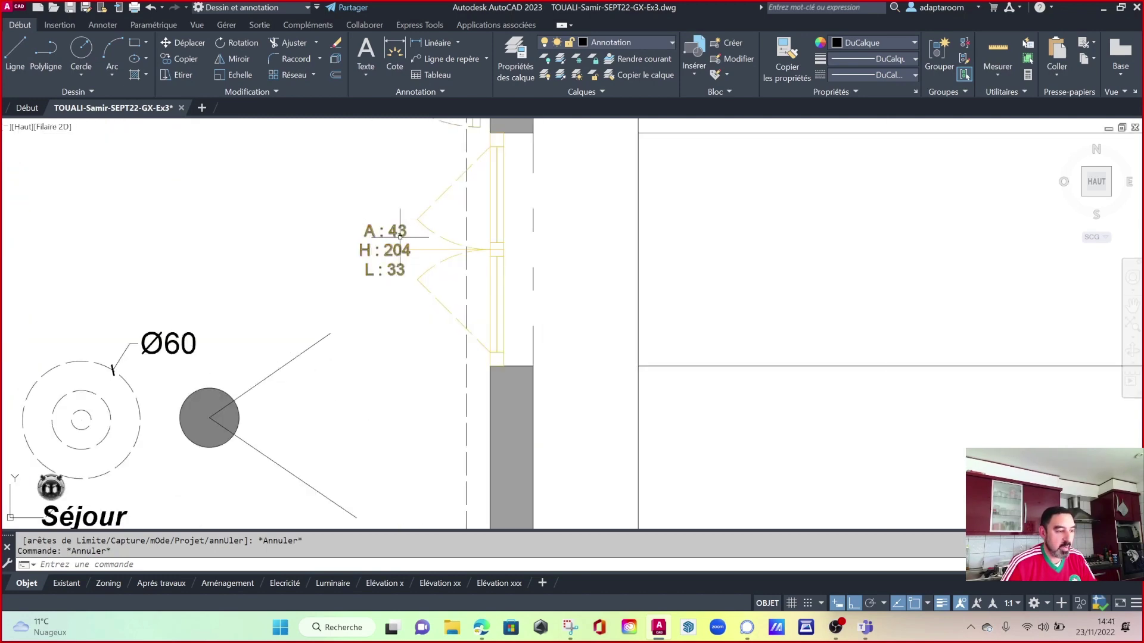
scroll(395, 241, "down", 4)
Select only the elevation rectangle's left edge, discarding a window that caught extra lines.
key("Escape")
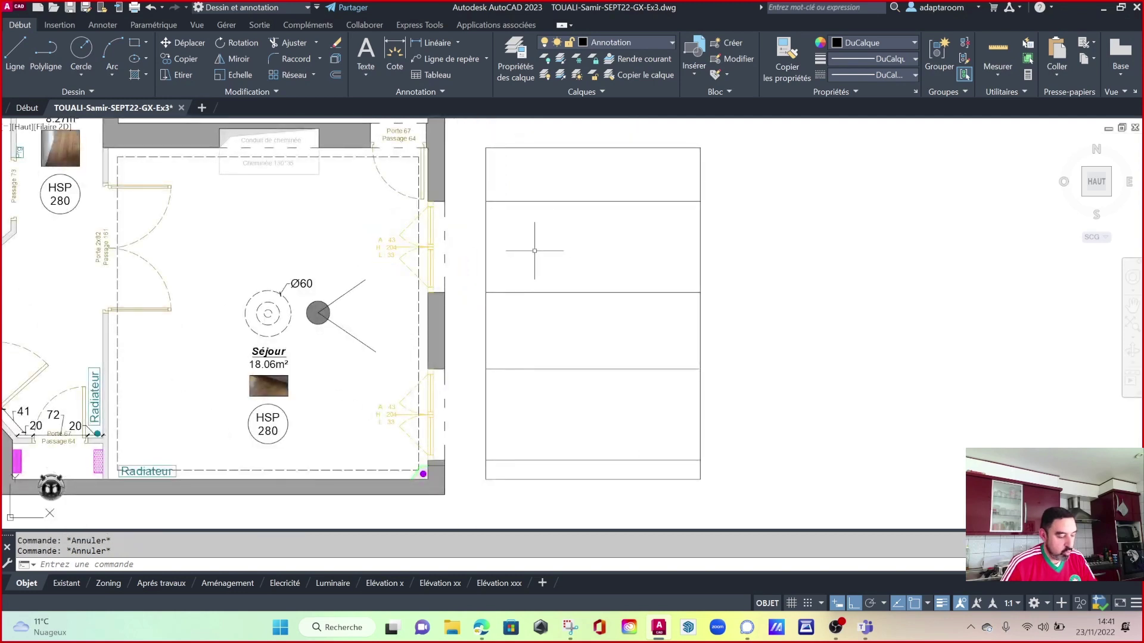
type("dc")
key("Return")
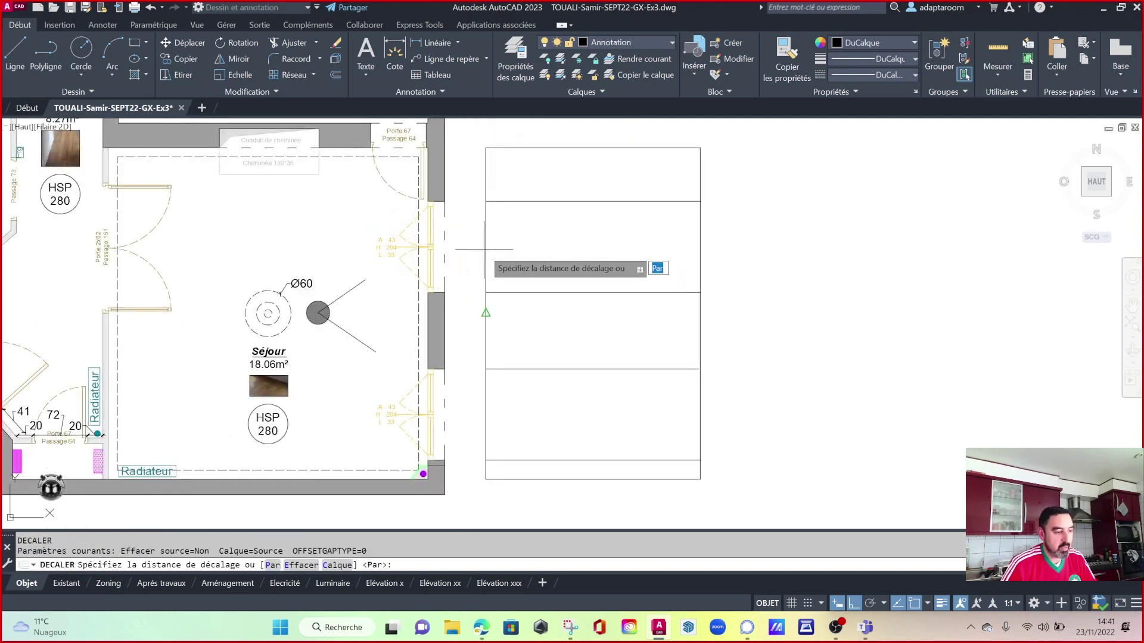
key("Escape")
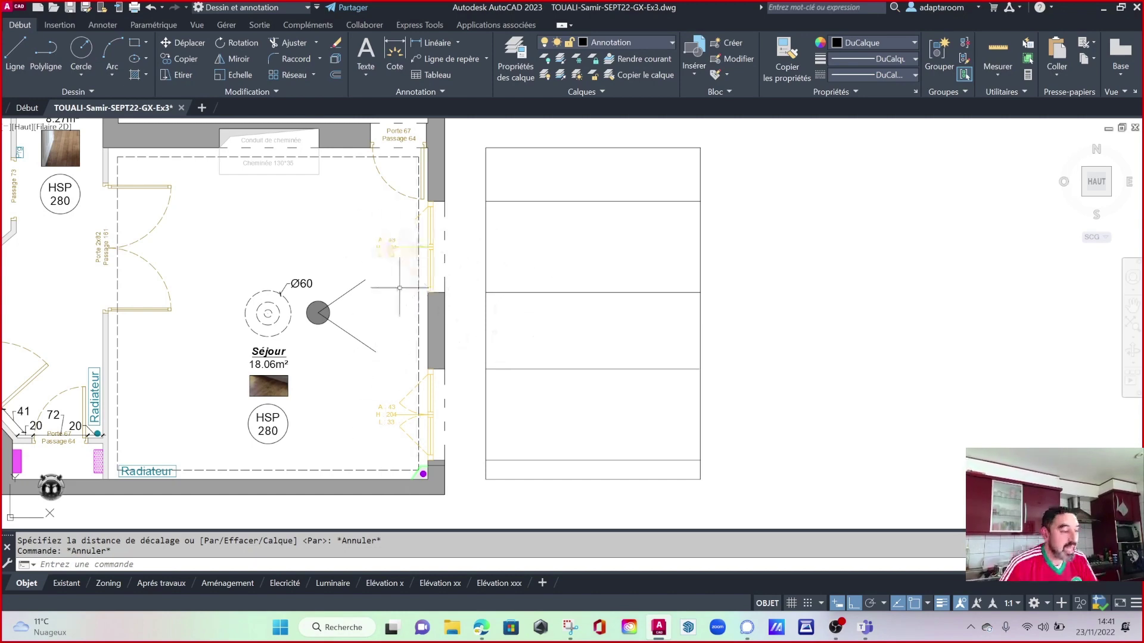
left_click(507, 245)
left_click(472, 230)
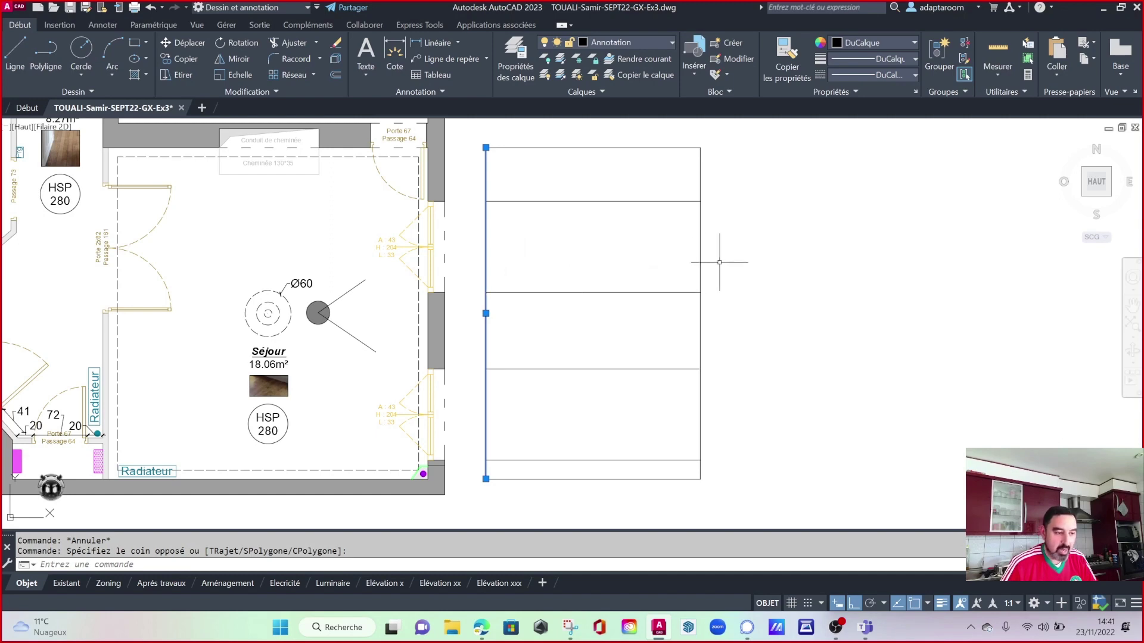
left_click(703, 253)
left_click(607, 243)
key("Escape")
left_click(507, 272)
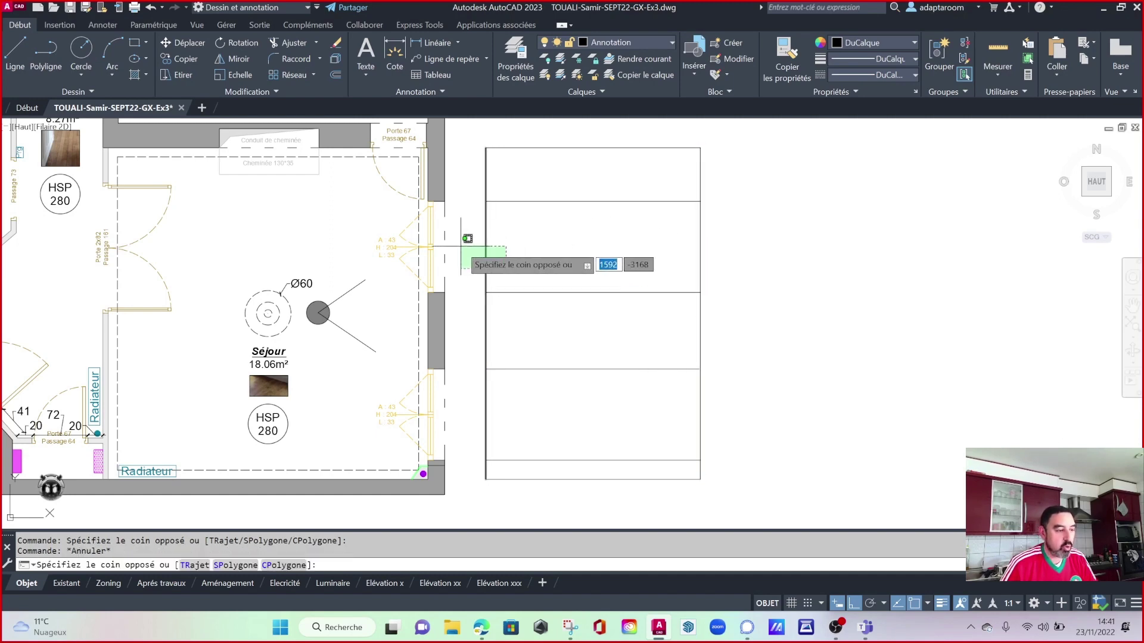
left_click(461, 247)
type("D")
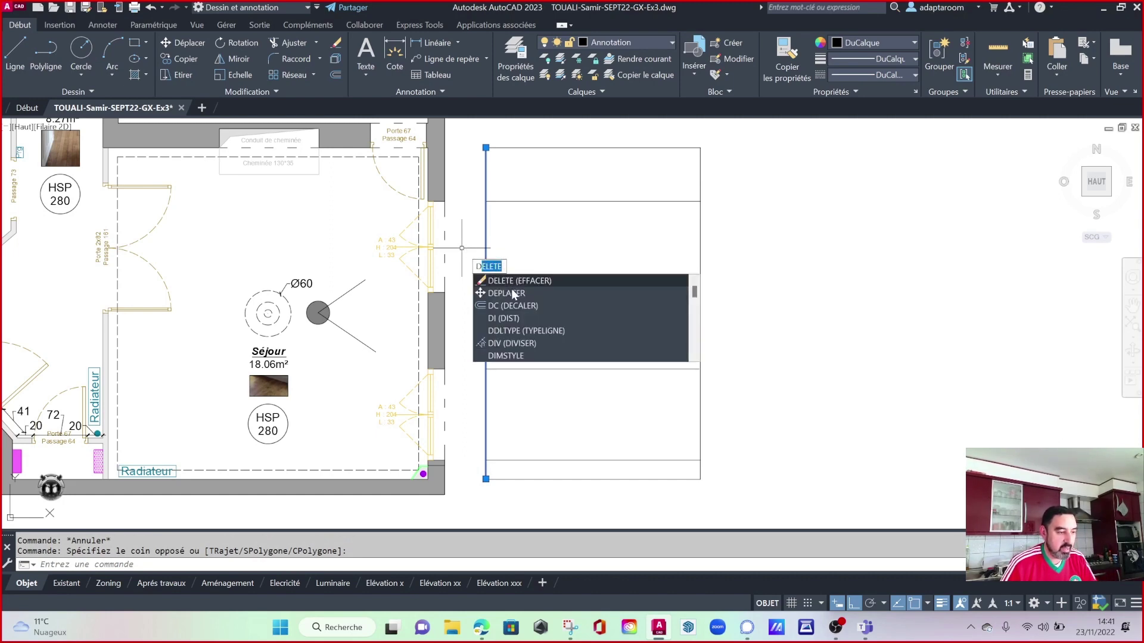
Offset the elevation's left edge 43 units inward to form the inner frame.
left_click(511, 305)
type("43")
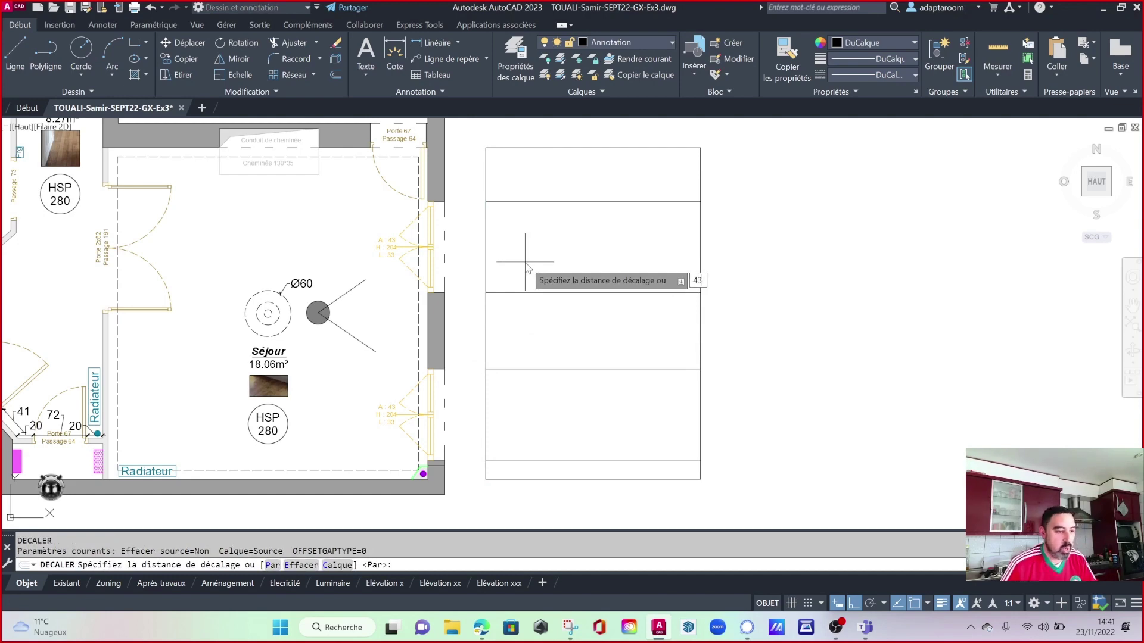
key("Return")
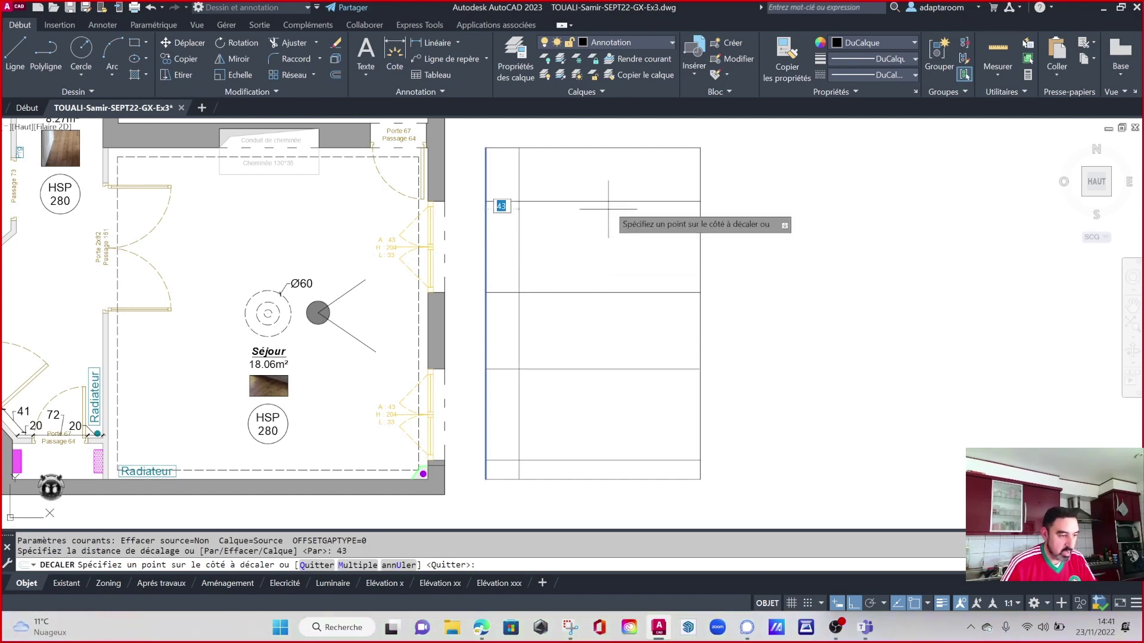
left_click(583, 259)
key("Escape")
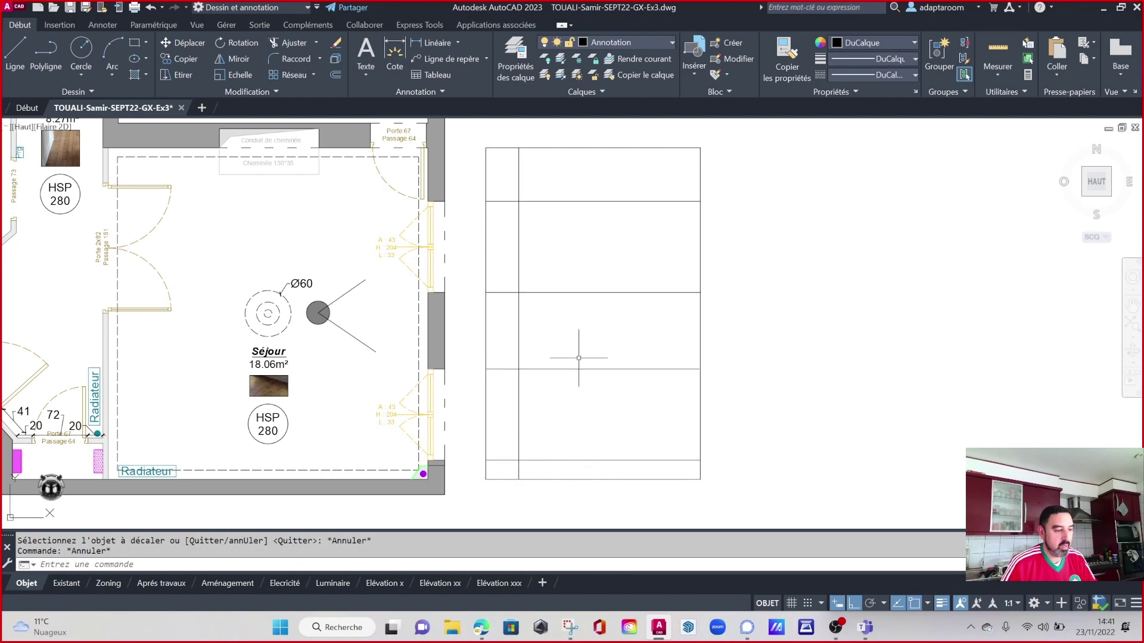
key("Escape")
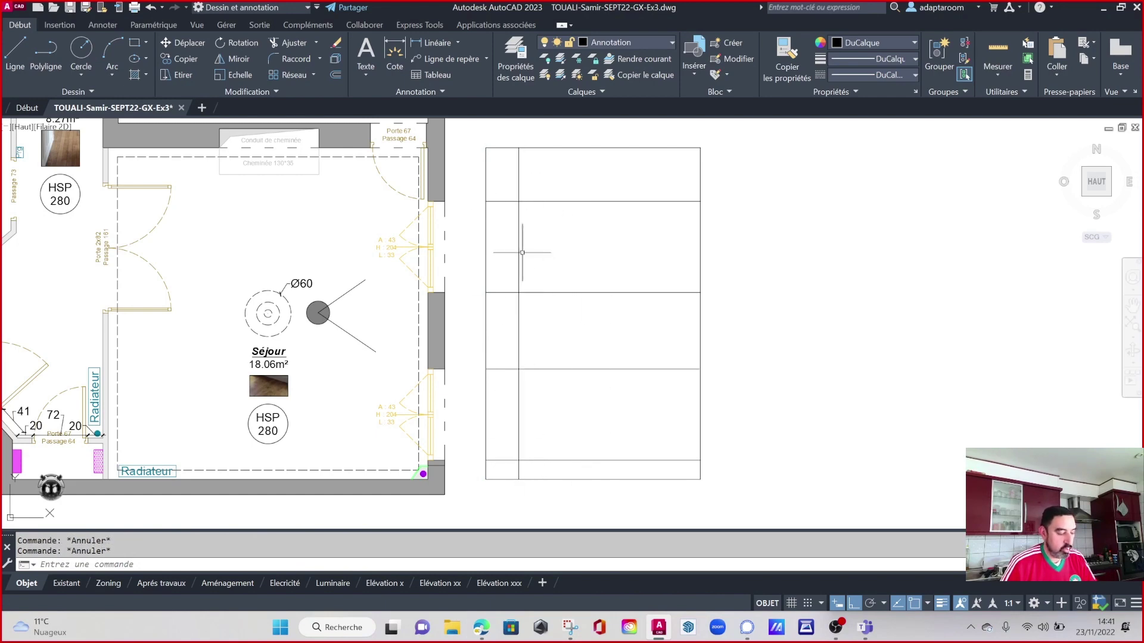
Fillet the new vertical line to the upper and lower horizontal lines with RA.
type("ra")
key("Return")
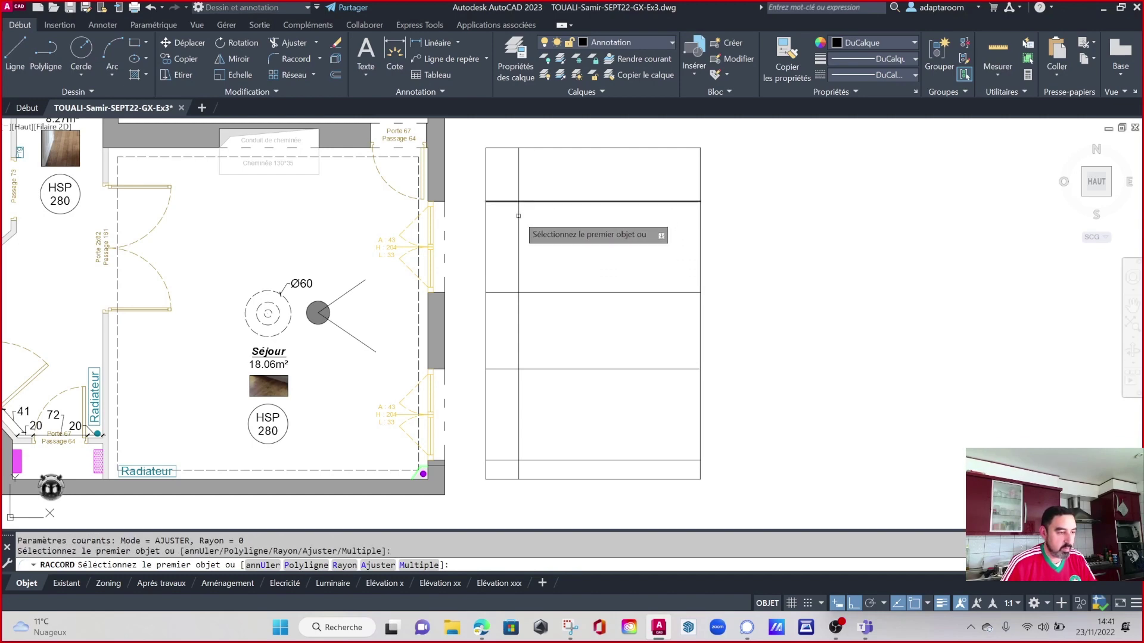
left_click(532, 202)
left_click(518, 225)
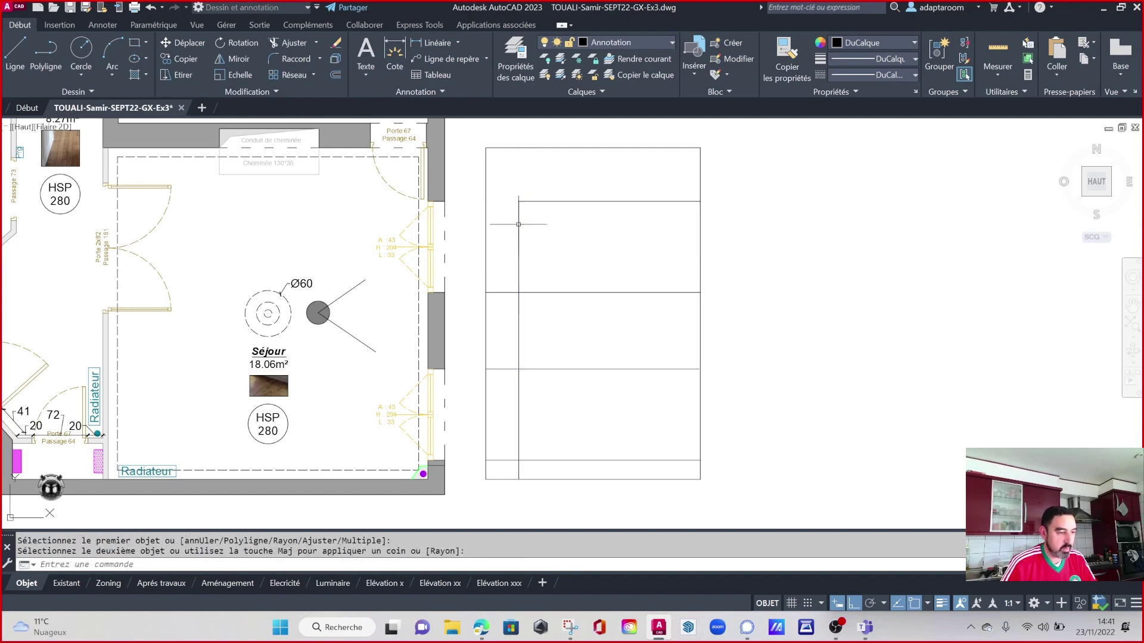
key("Return")
left_click(519, 447)
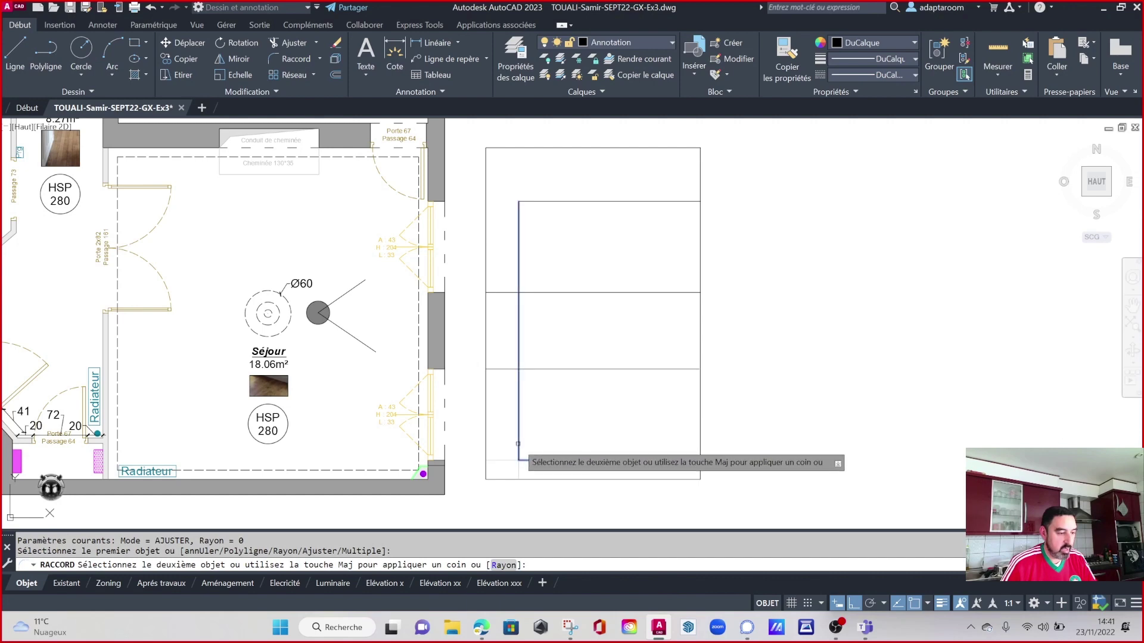
left_click(521, 459)
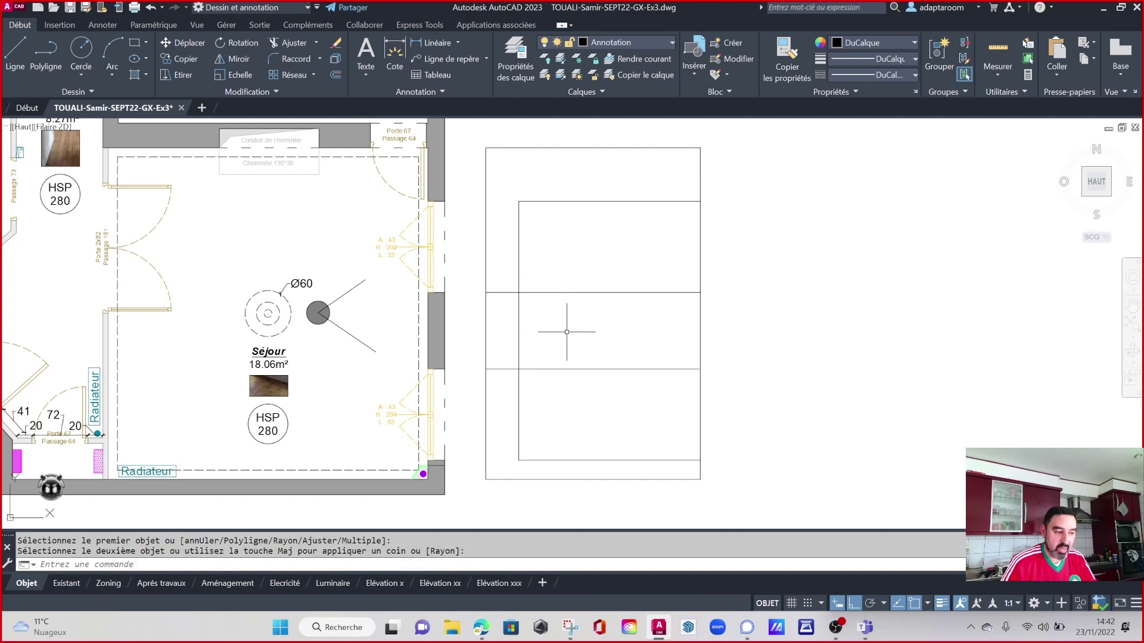
key("Escape")
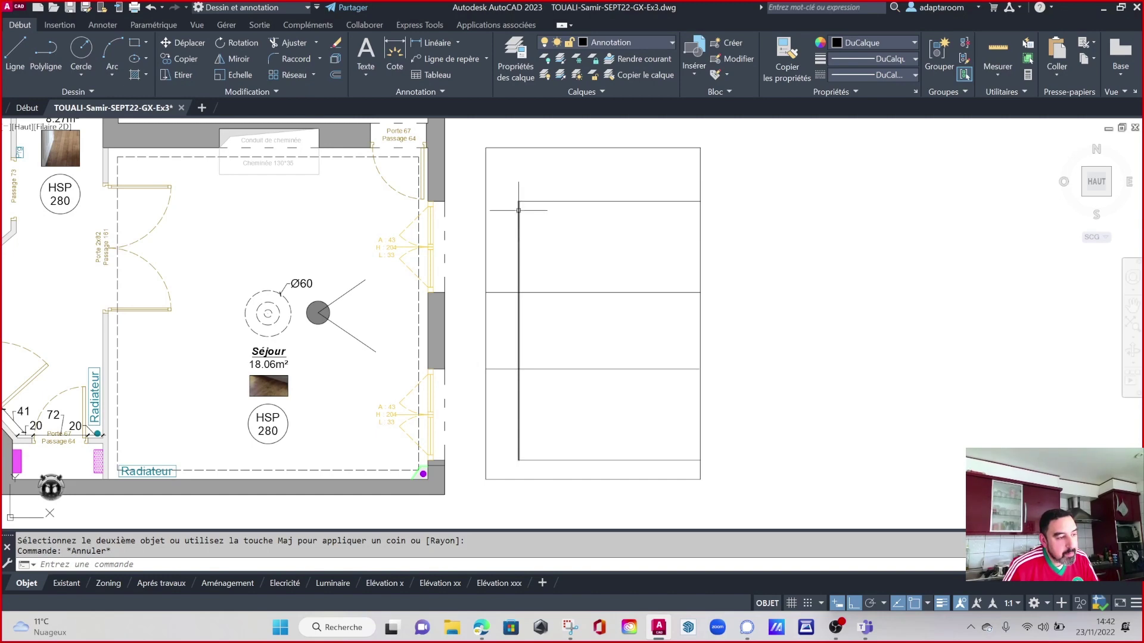
Undo the last corner join with U and bring the elevation's upper part into view.
type("u")
key("Return")
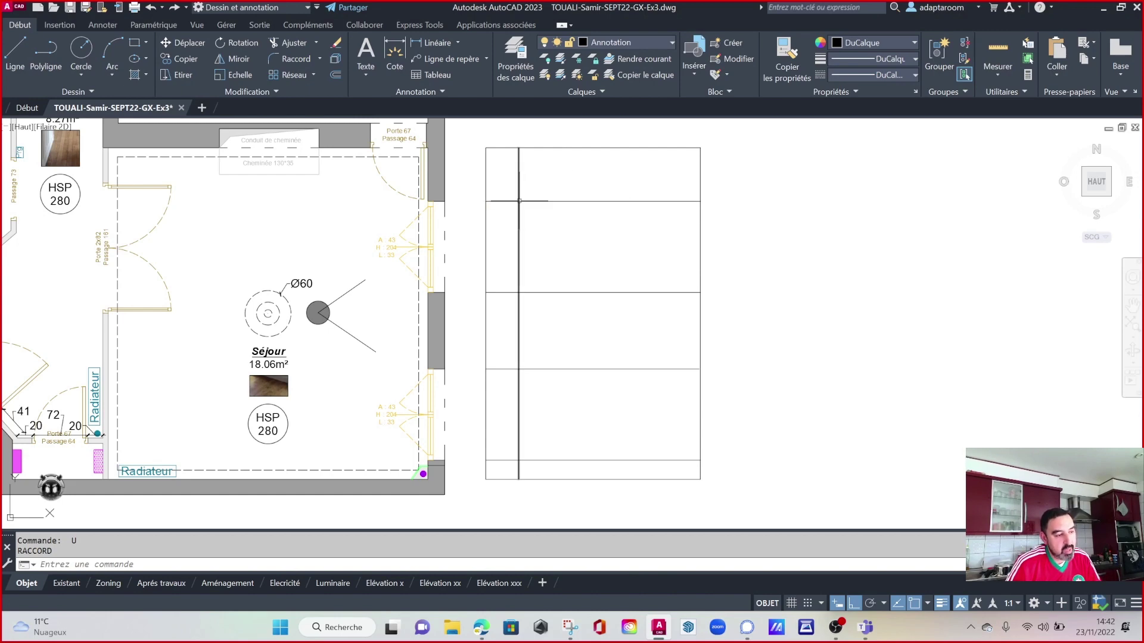
scroll(521, 203, "up", 4)
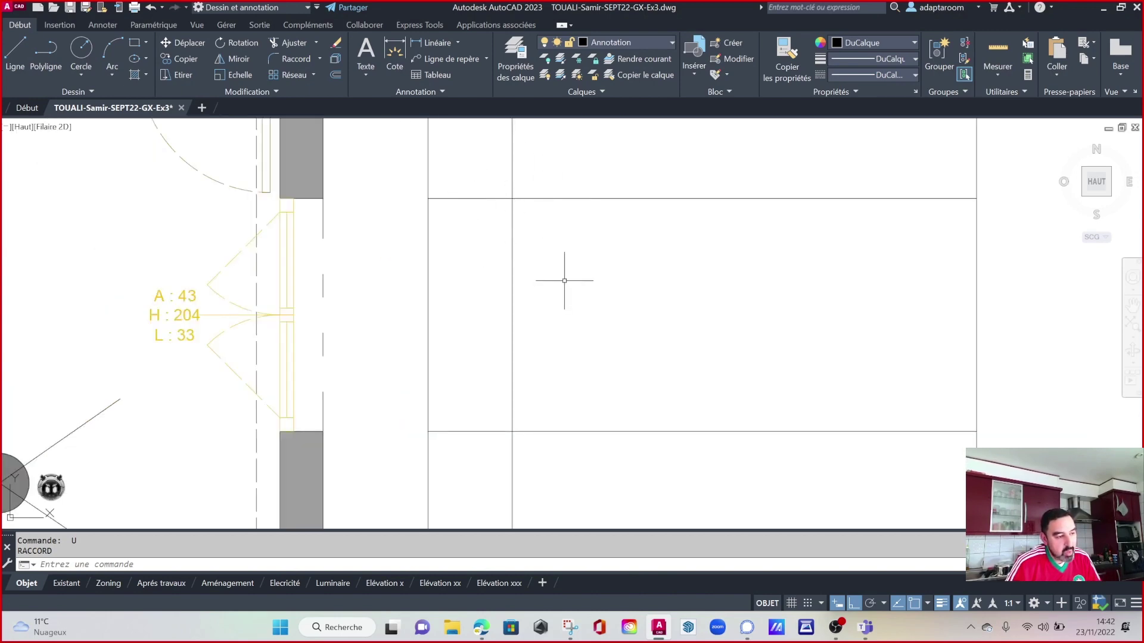
scroll(564, 281, "down", 2)
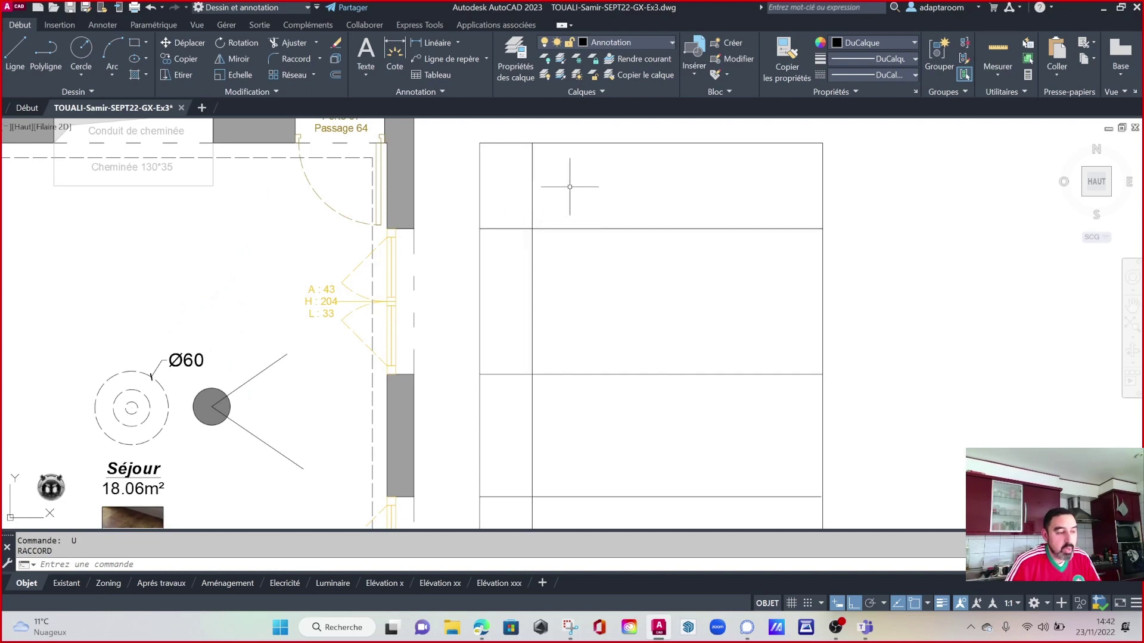
middle_click_drag(570, 186, 502, 226)
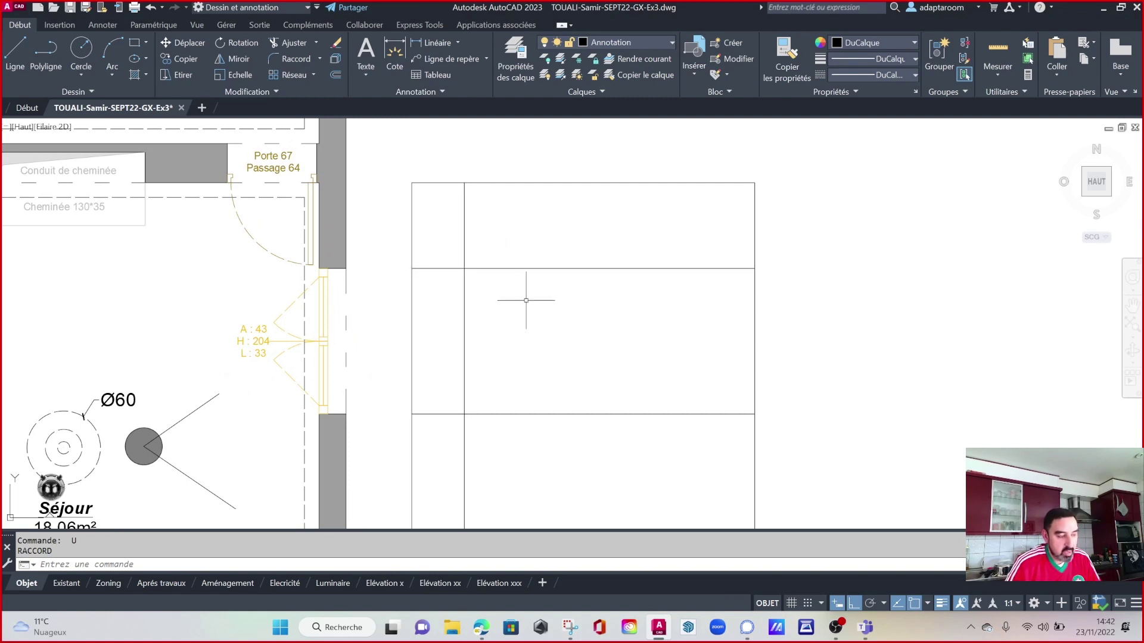
type("rd")
Fillet the inner frame's upper and lower corners to the horizontal lines again.
key("Return")
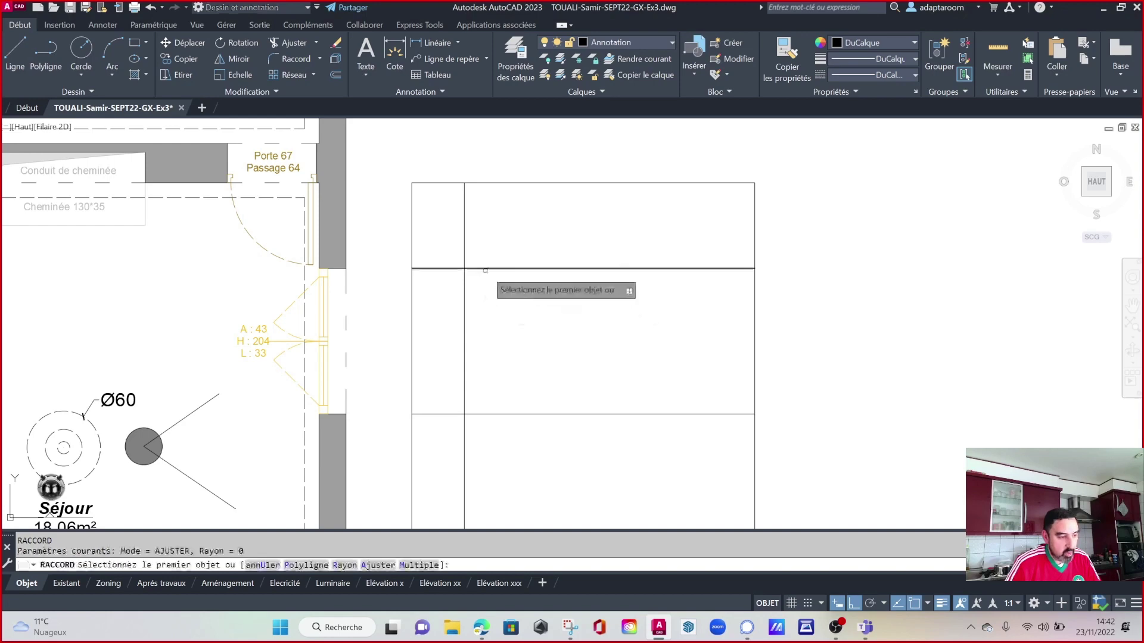
left_click(476, 268)
left_click(465, 291)
scroll(467, 291, "down", 2)
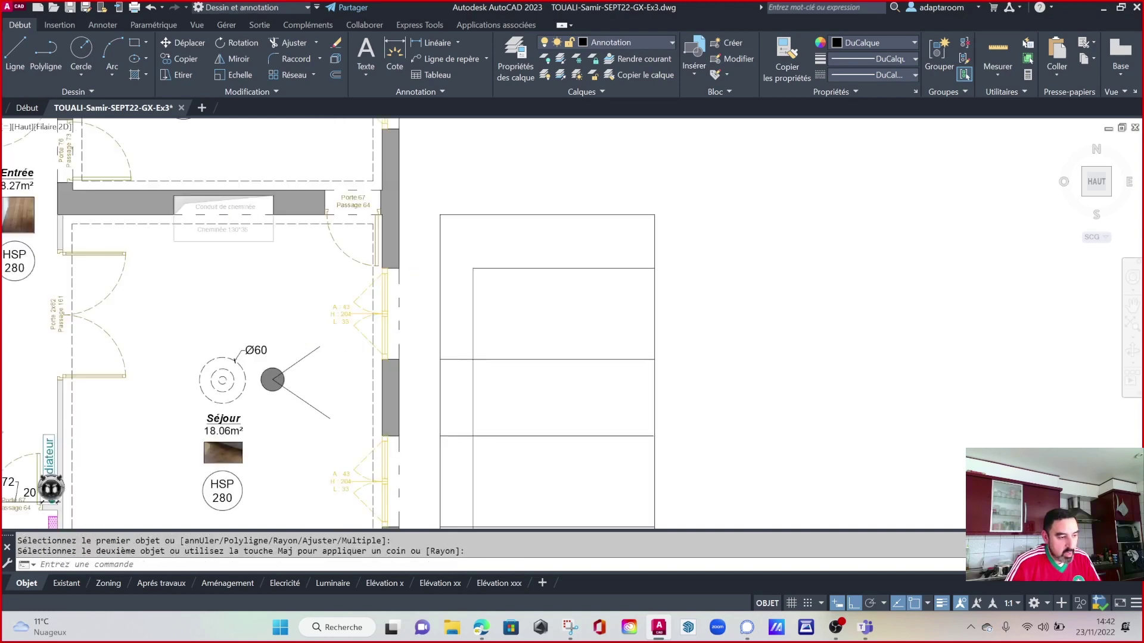
scroll(477, 310, "down", 3)
scroll(487, 340, "up", 5)
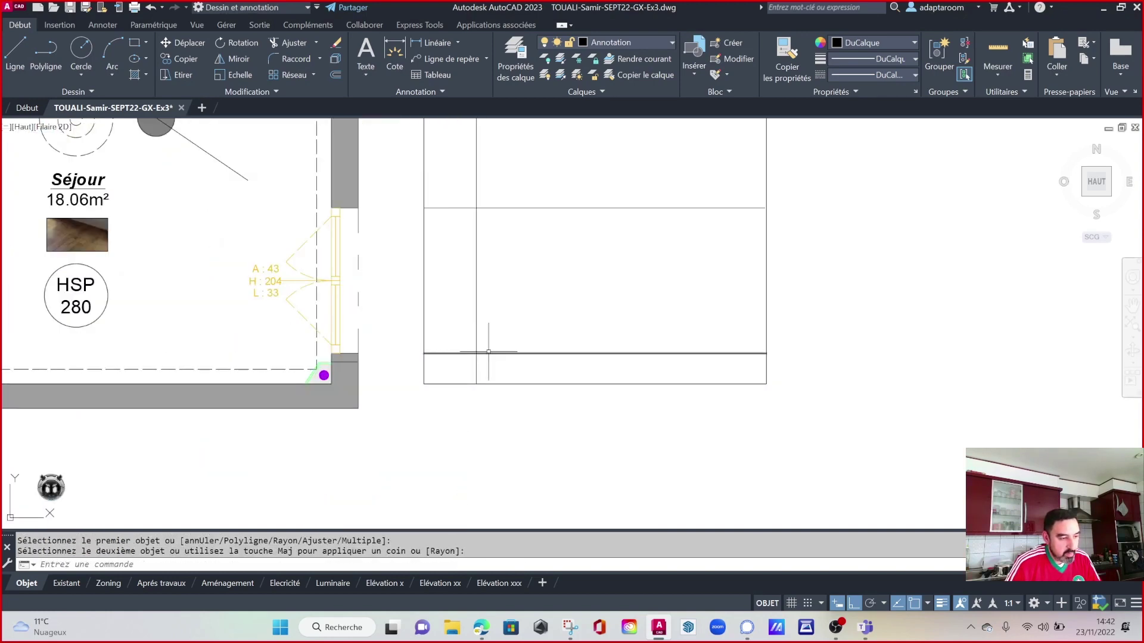
key("Return")
left_click(483, 353)
left_click(476, 335)
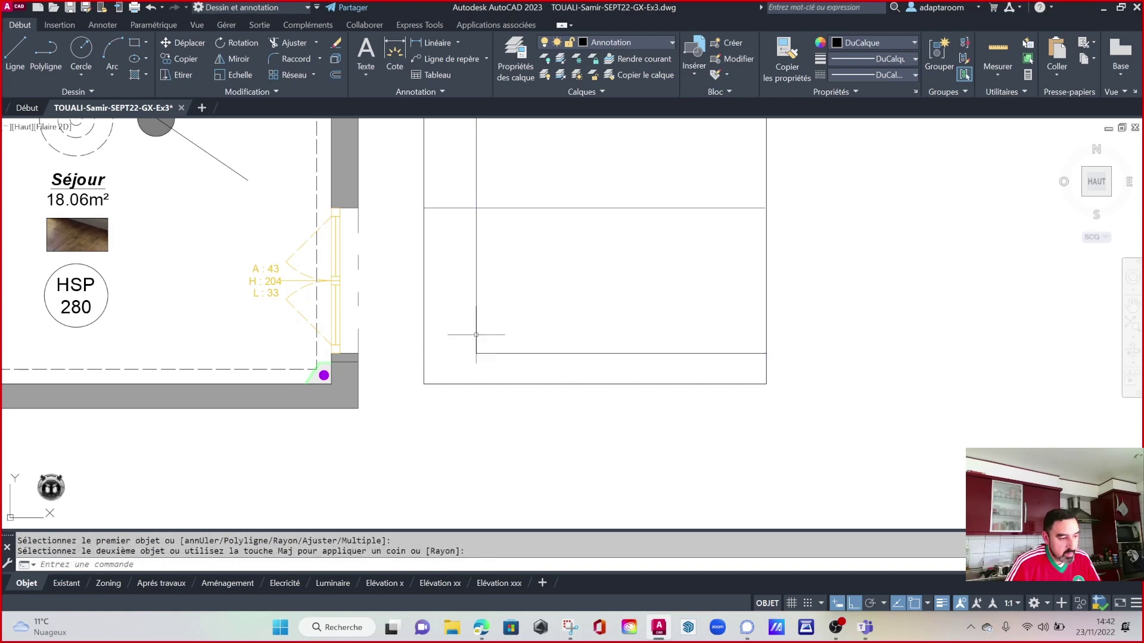
scroll(511, 256, "down", 4)
mouse_move(511, 256)
middle_mouse_down()
mouse_move(475, 266)
mouse_move(472, 248)
middle_mouse_up()
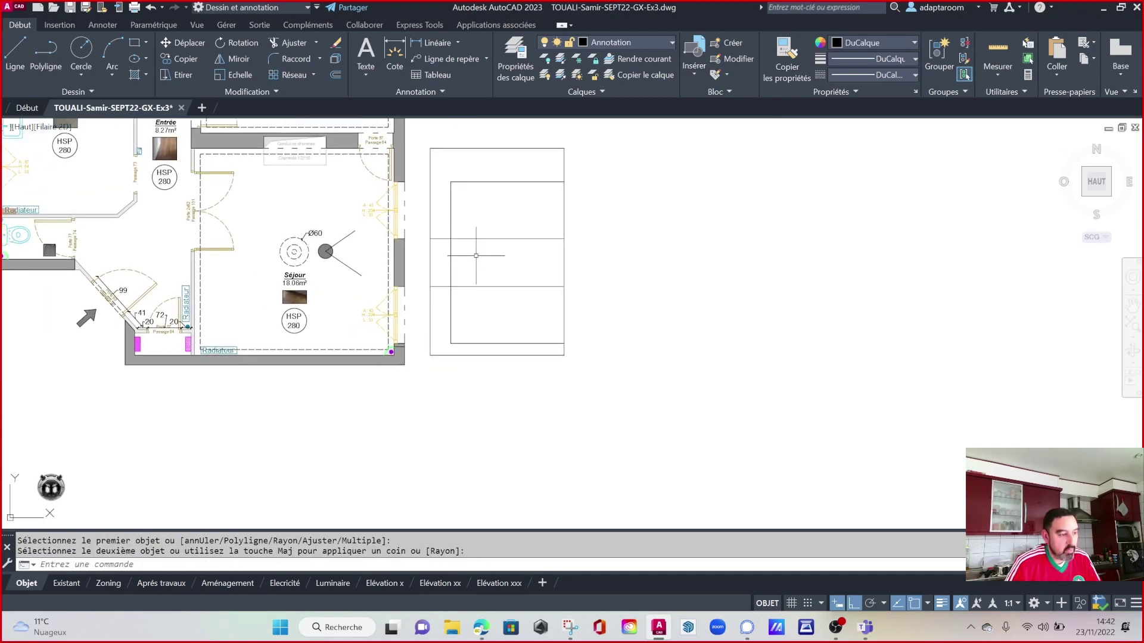
scroll(471, 254, "up", 2)
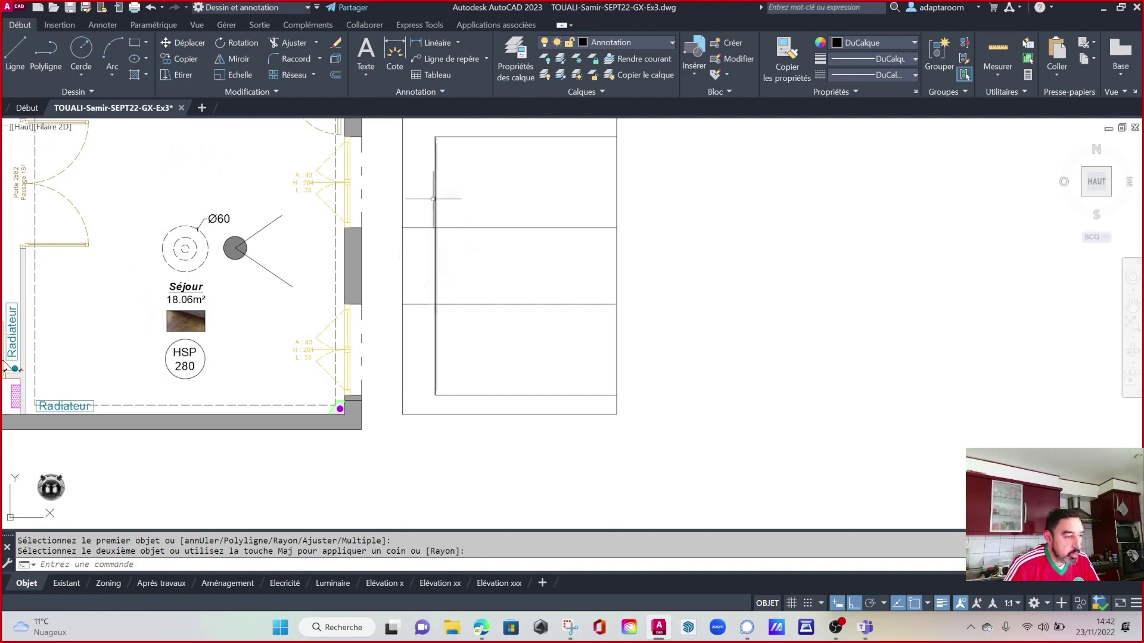
key("Escape")
type("RD")
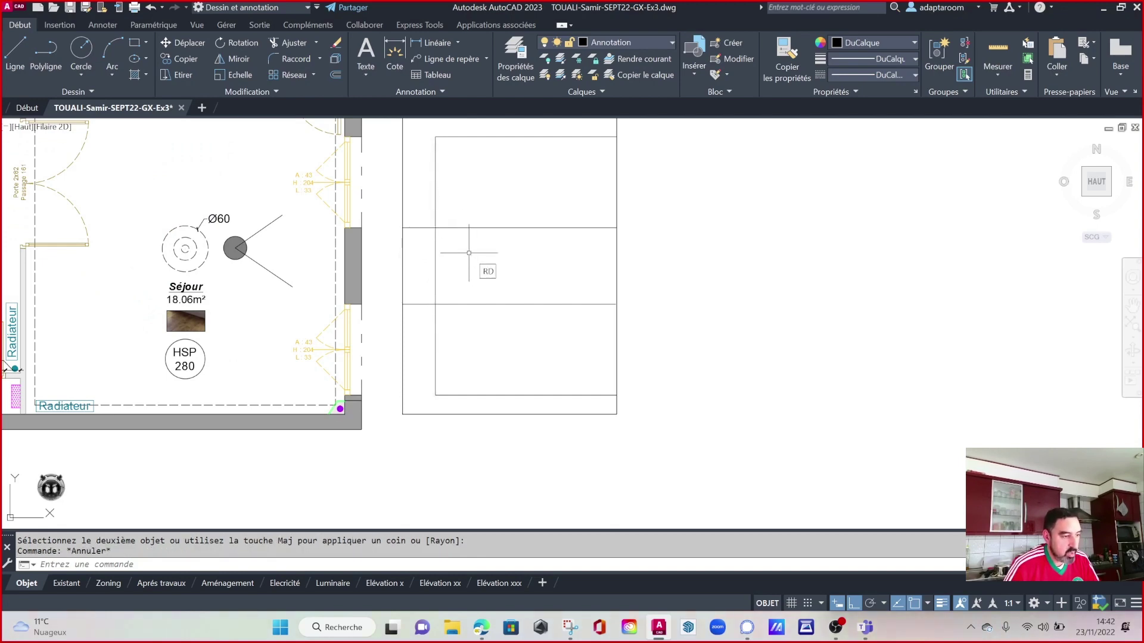
Fillet the inner frame's left line to a horizontal line.
key("Return")
left_click(436, 230)
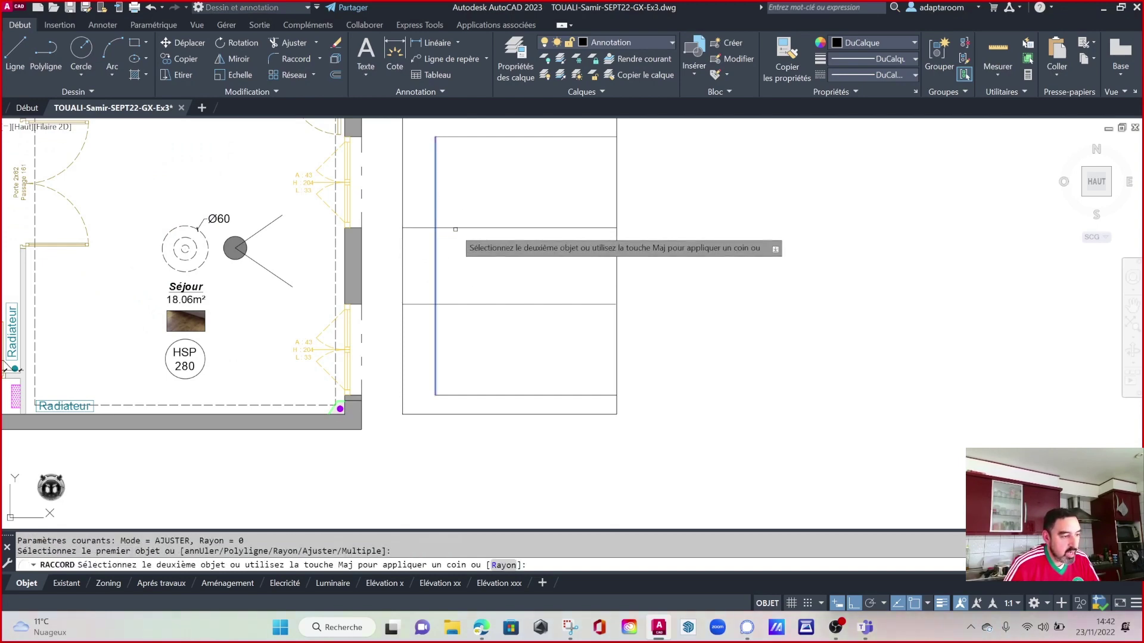
left_click(455, 229)
key("Escape")
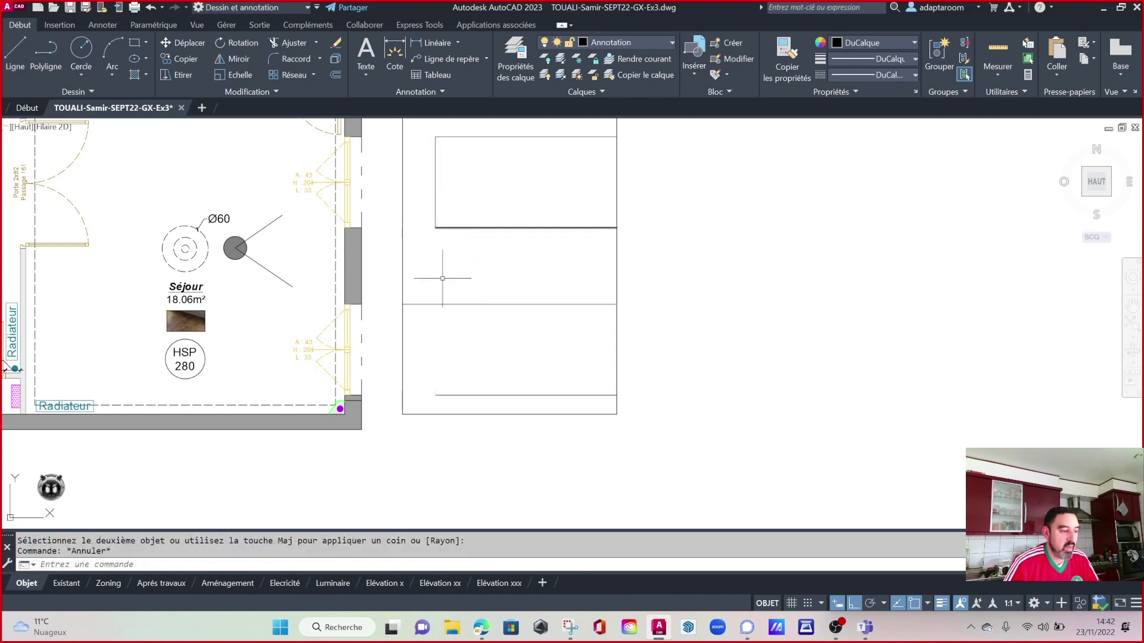
key("Escape")
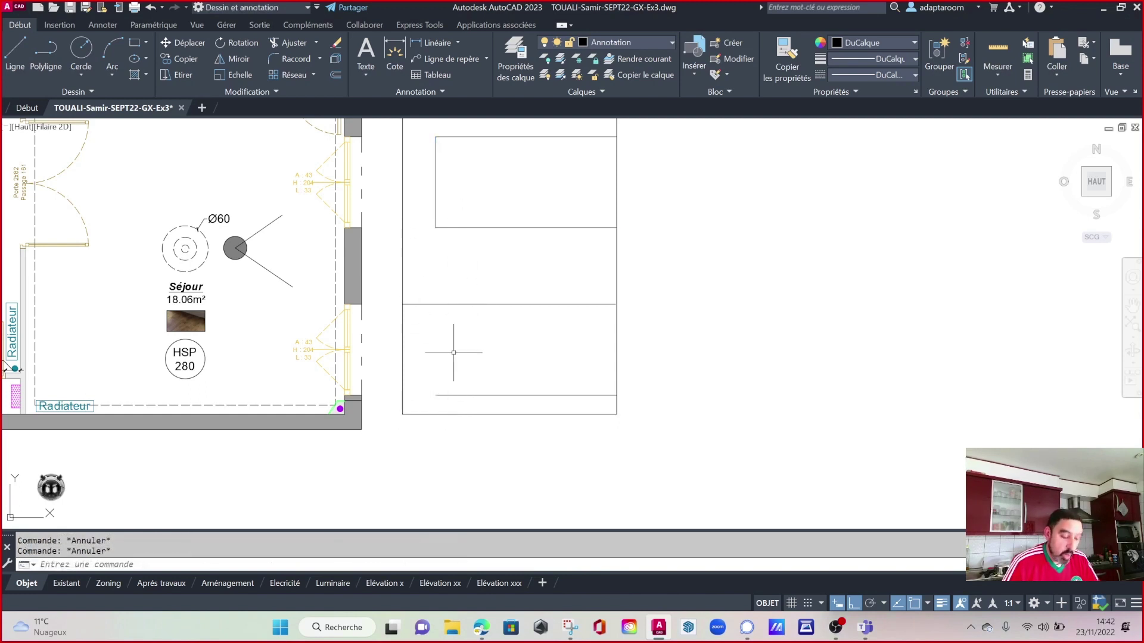
type("l")
Draw a test vertical line inside the frame, then undo with U.
key("Return")
left_click(435, 395)
left_click(435, 266)
key("Escape")
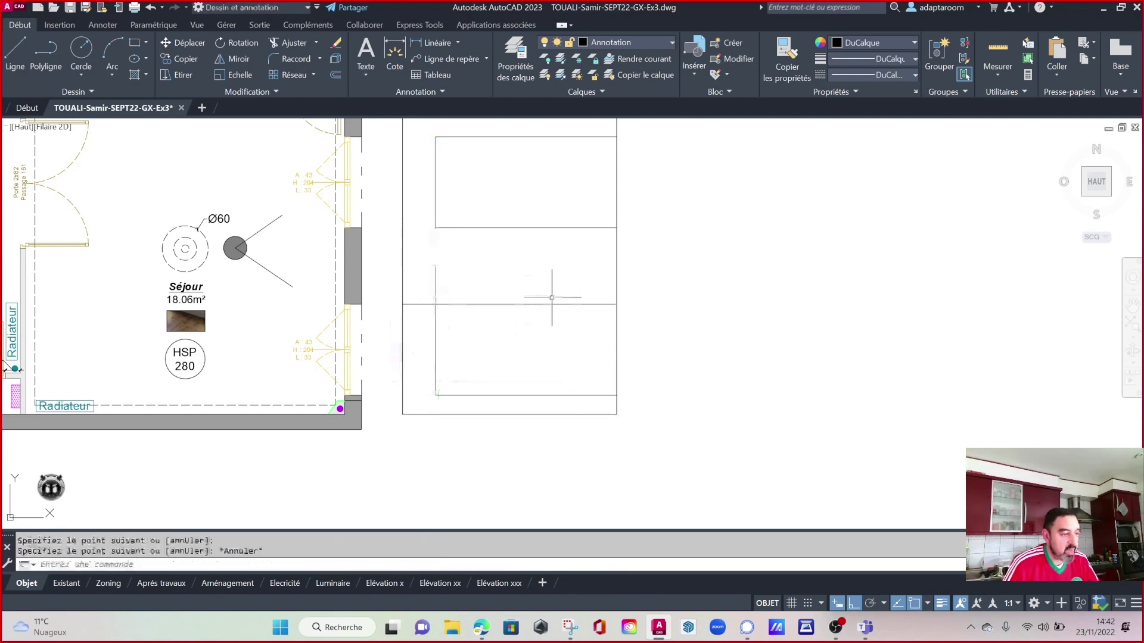
type("u")
key("Return")
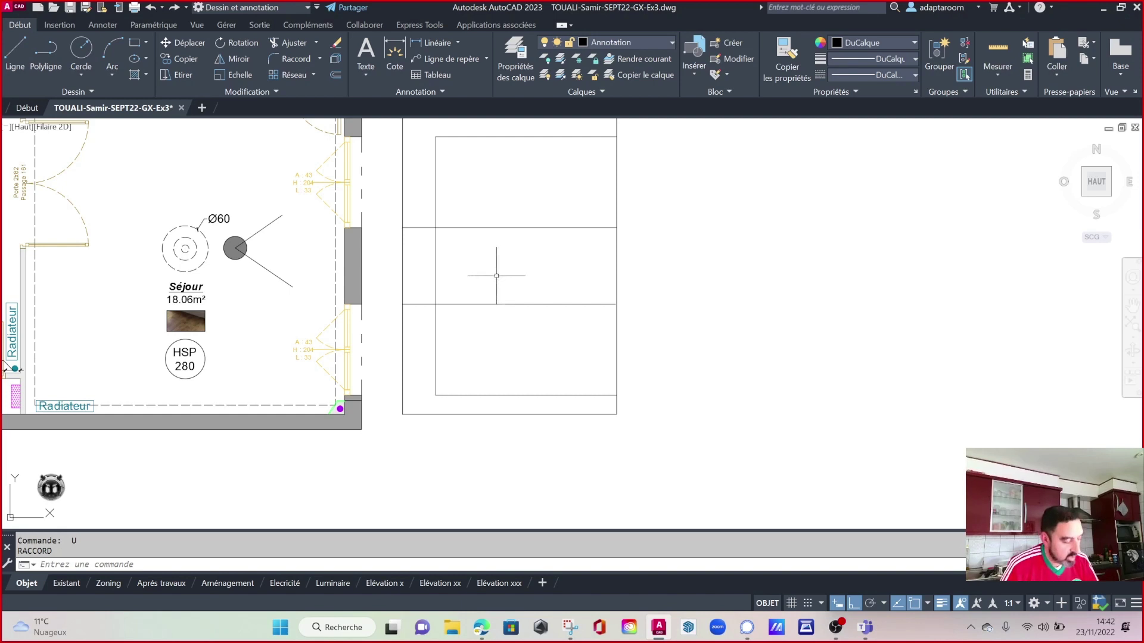
Trim the short piece past the frame corner, leaving upper and lower window rectangles, then check.
type("j")
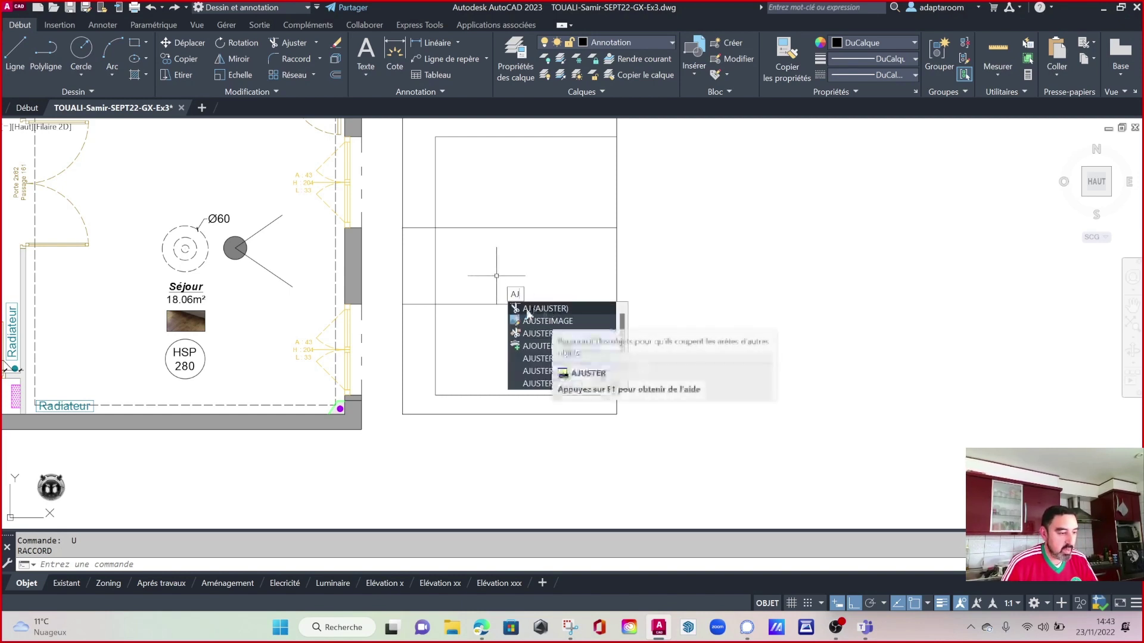
left_click(551, 310)
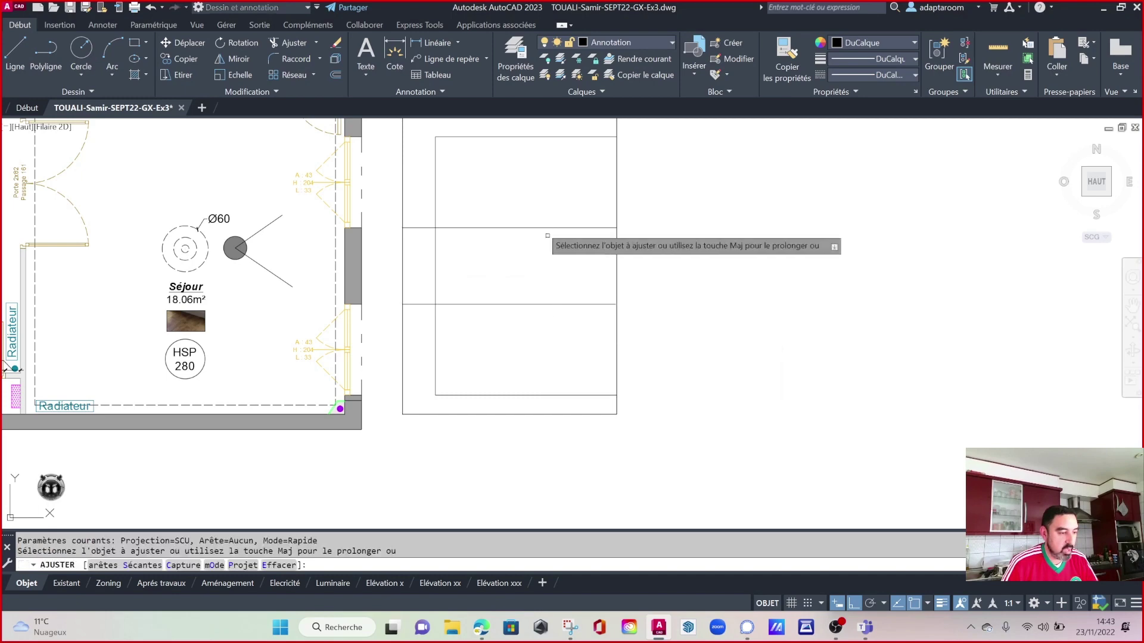
left_click(419, 228)
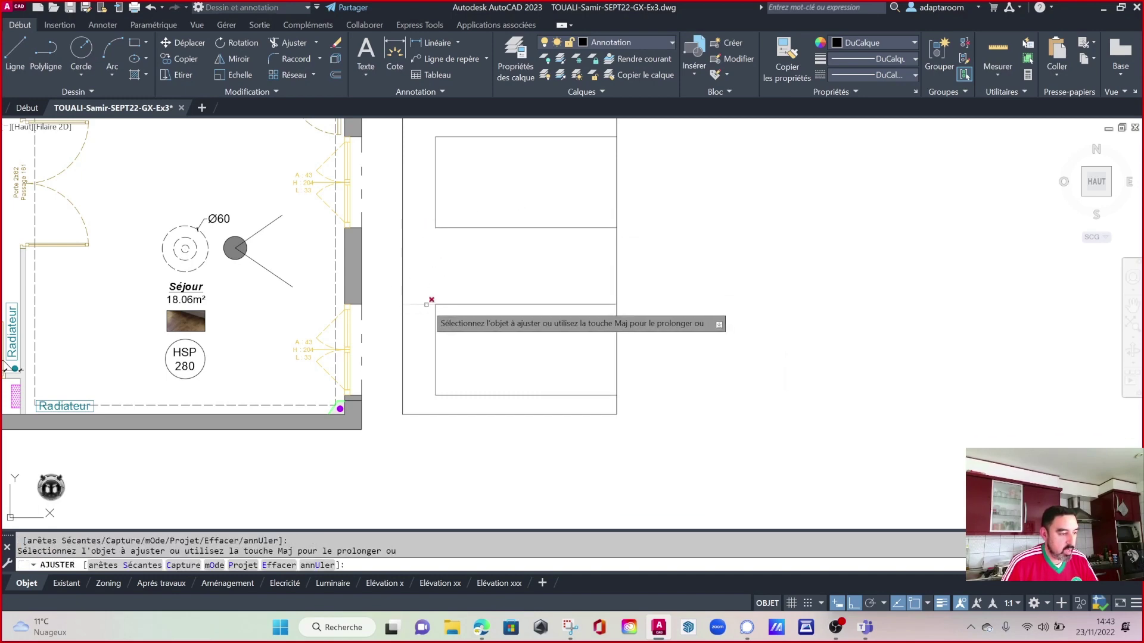
key("Escape")
middle_click_drag(498, 270, 488, 301)
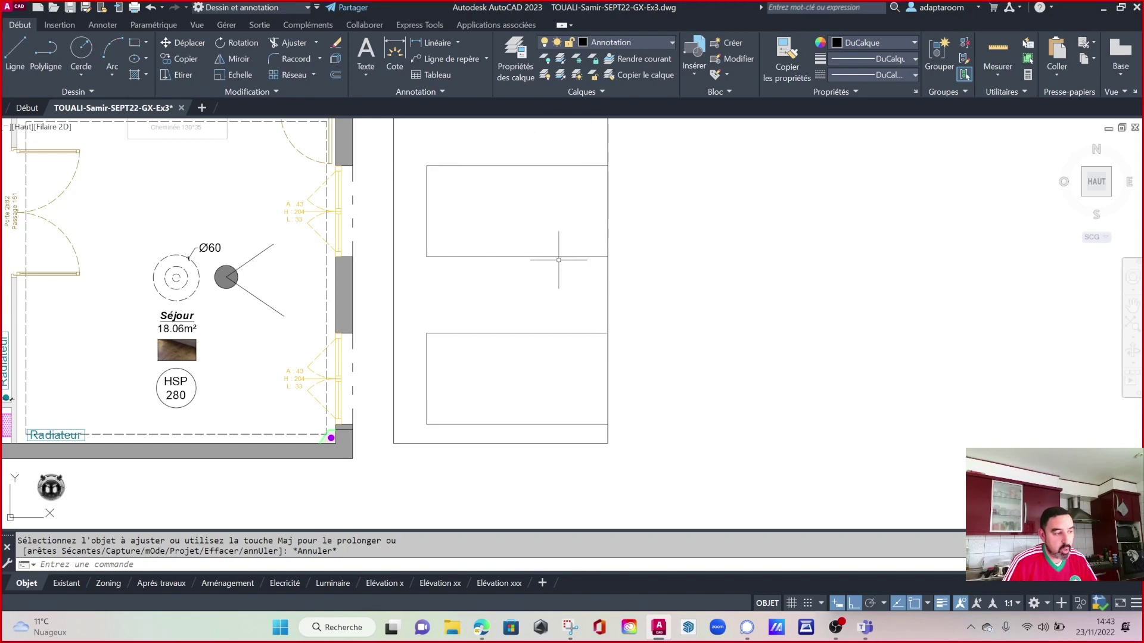
scroll(298, 213, "up", 5)
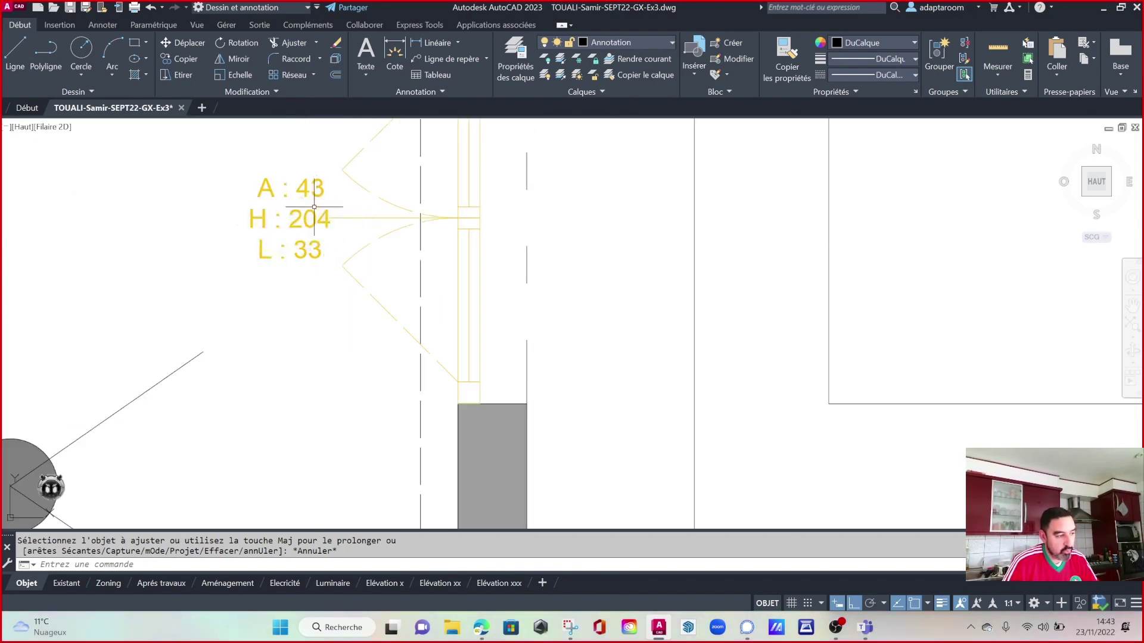
scroll(330, 211, "down", 3)
scroll(470, 242, "down", 2)
Offset both window rectangles' left lines 204 units to the right.
middle_click_drag(470, 243, 454, 227)
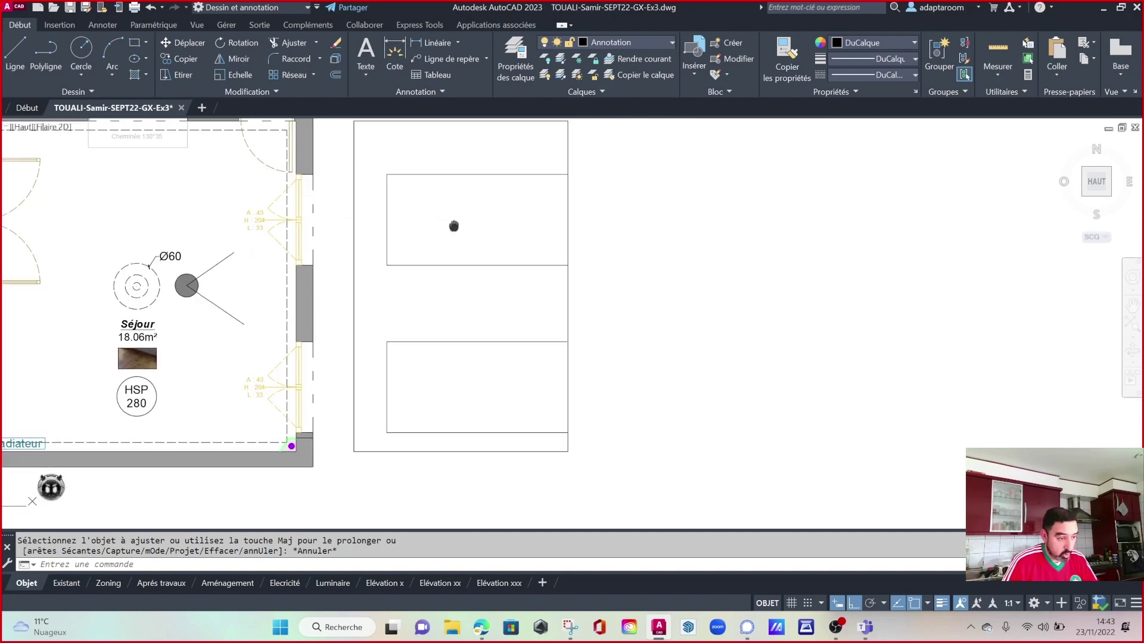
key("Escape")
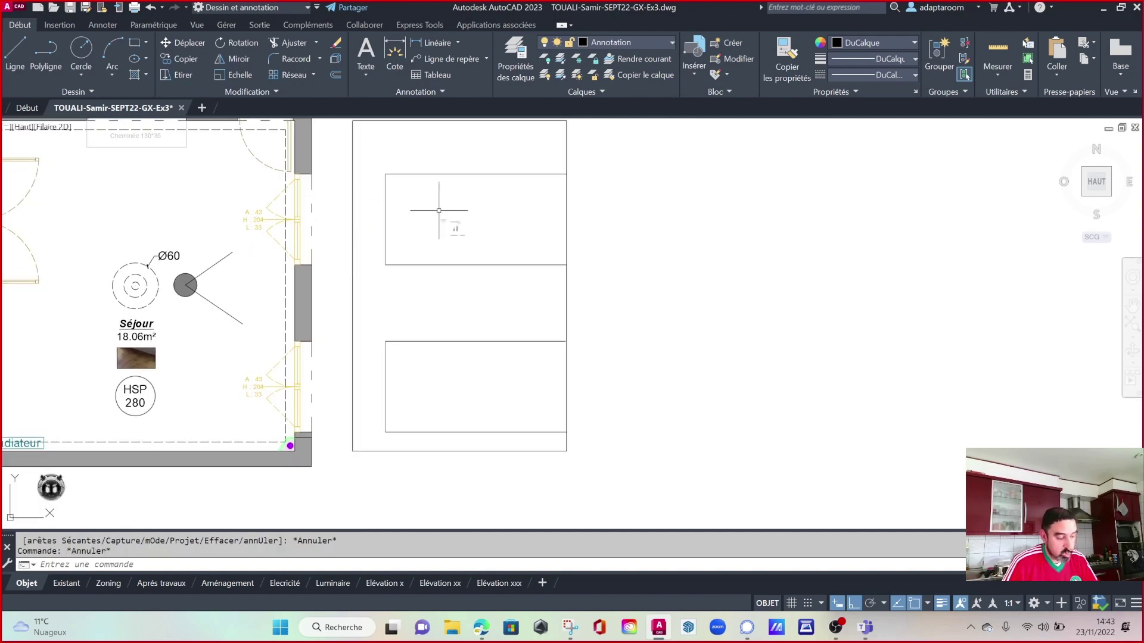
type("c")
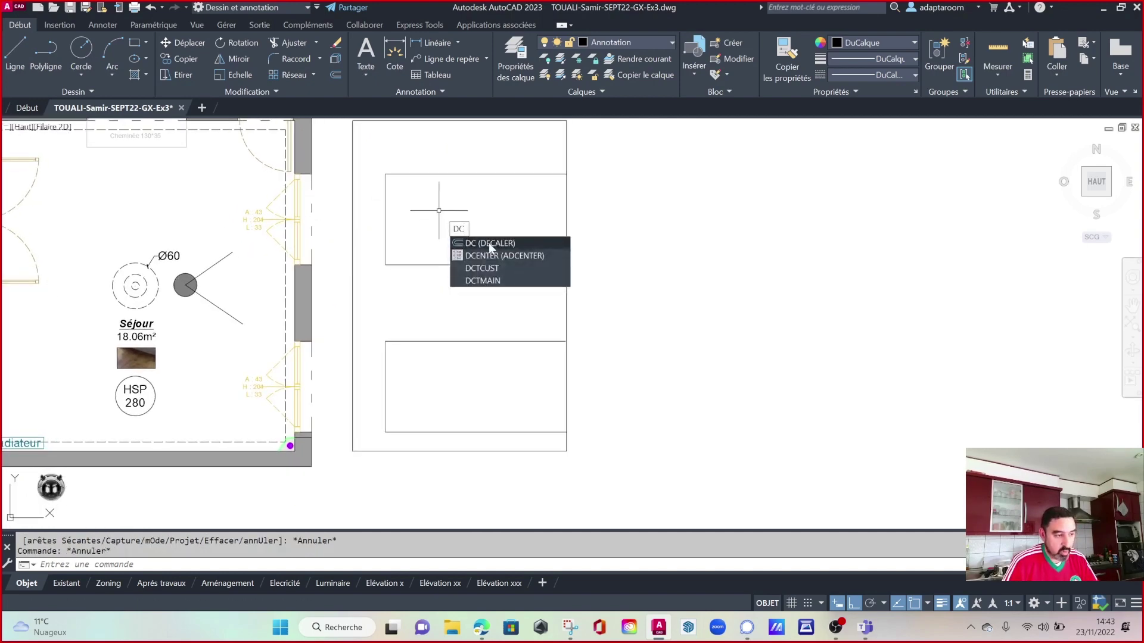
key("Return")
type("204")
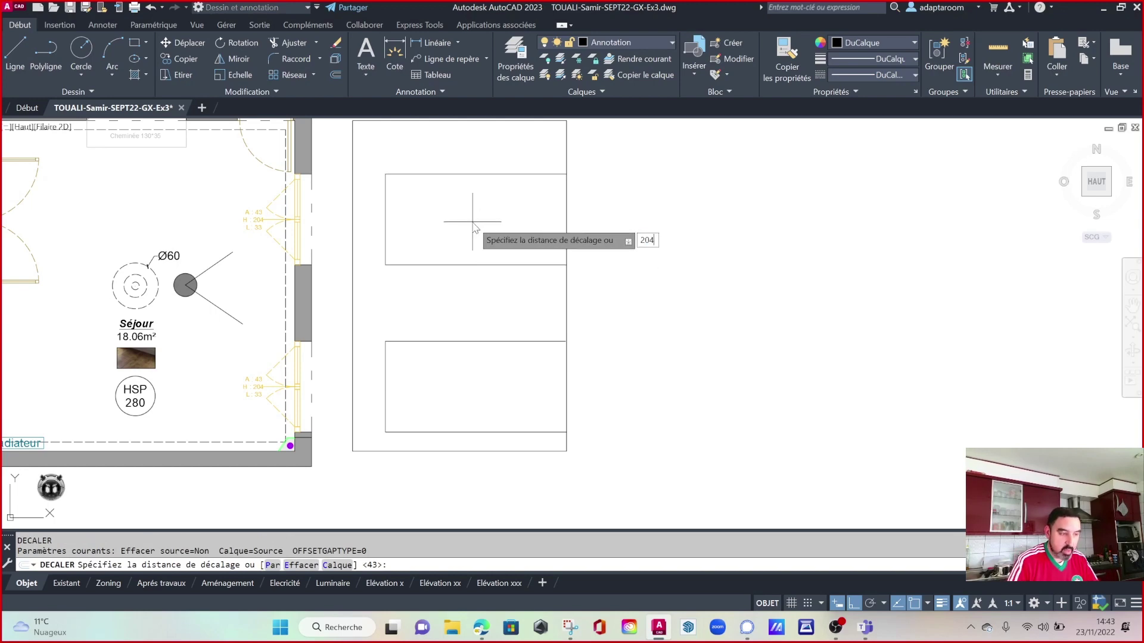
key("Return")
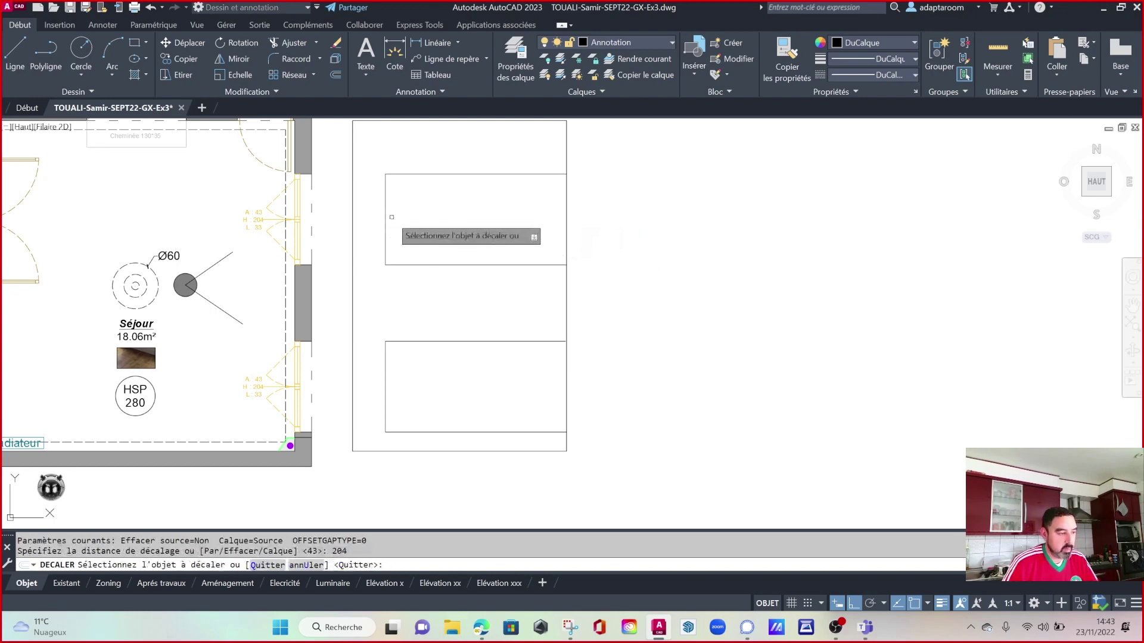
left_click(386, 218)
left_click(462, 222)
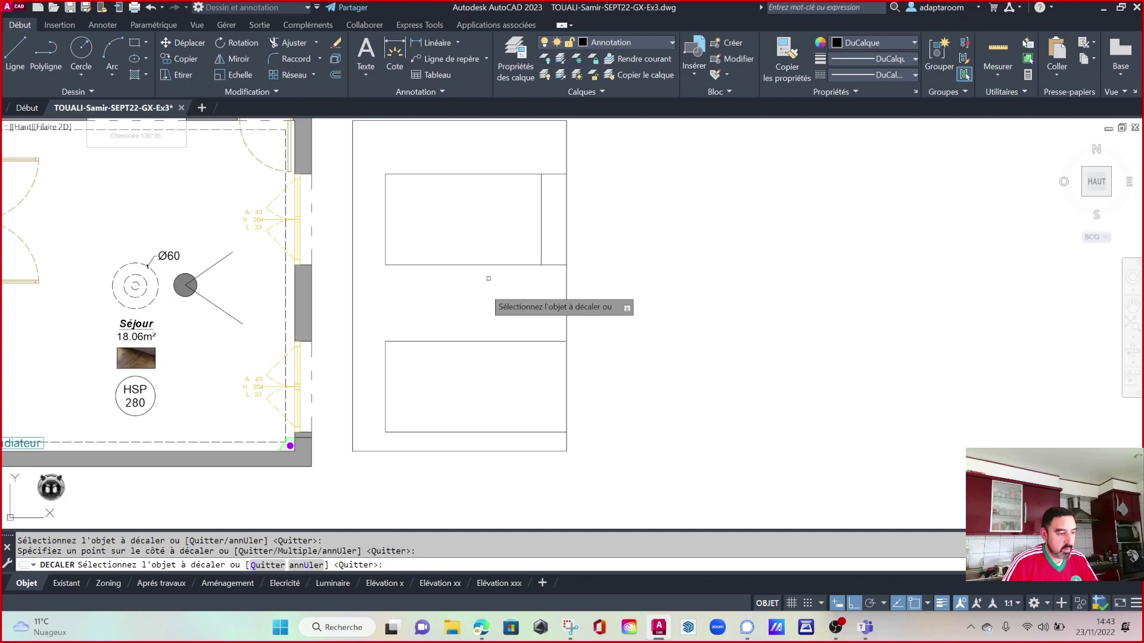
left_click(386, 388)
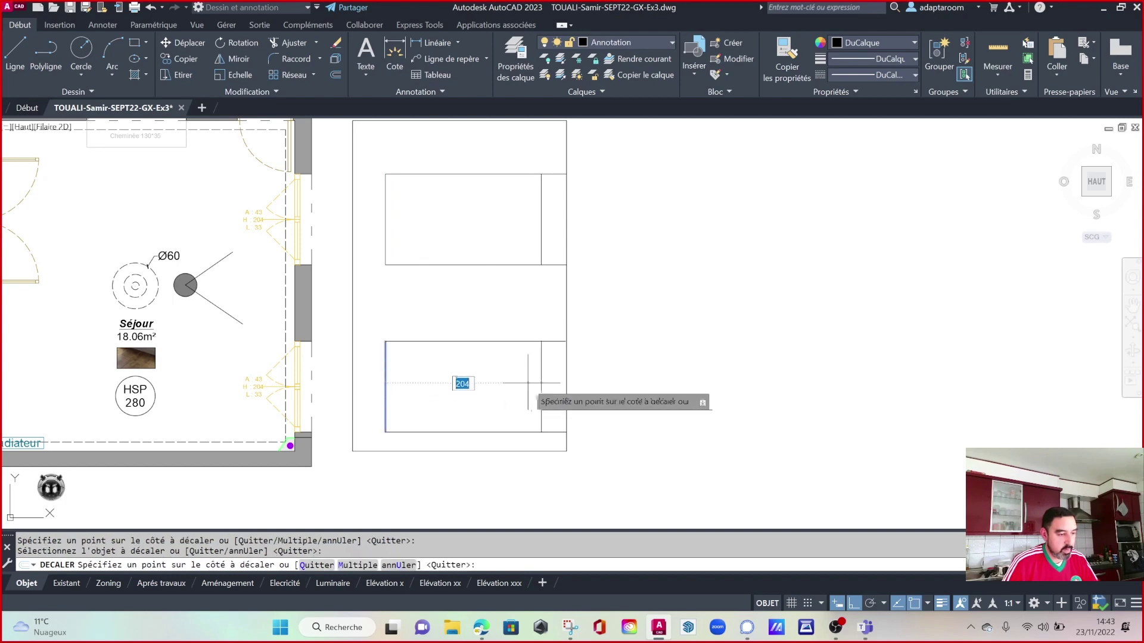
left_click(499, 384)
key("Escape")
Fillet each rectangle's top and bottom lines to the new vertical lines, closing both windows.
middle_click_drag(508, 298, 453, 298)
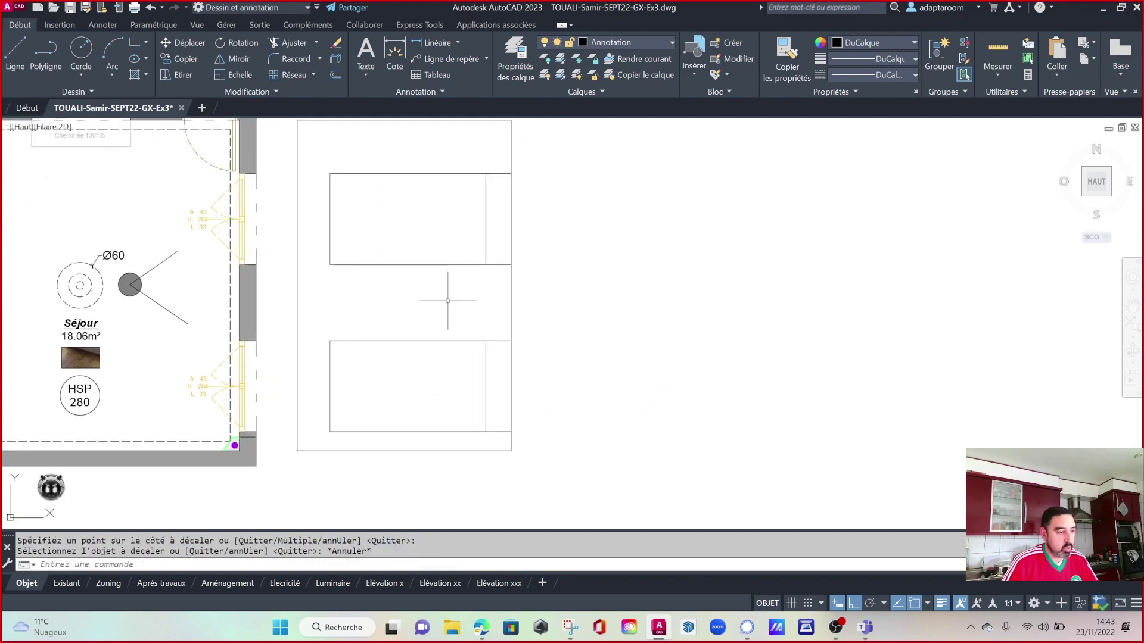
key("Return")
left_click(475, 174)
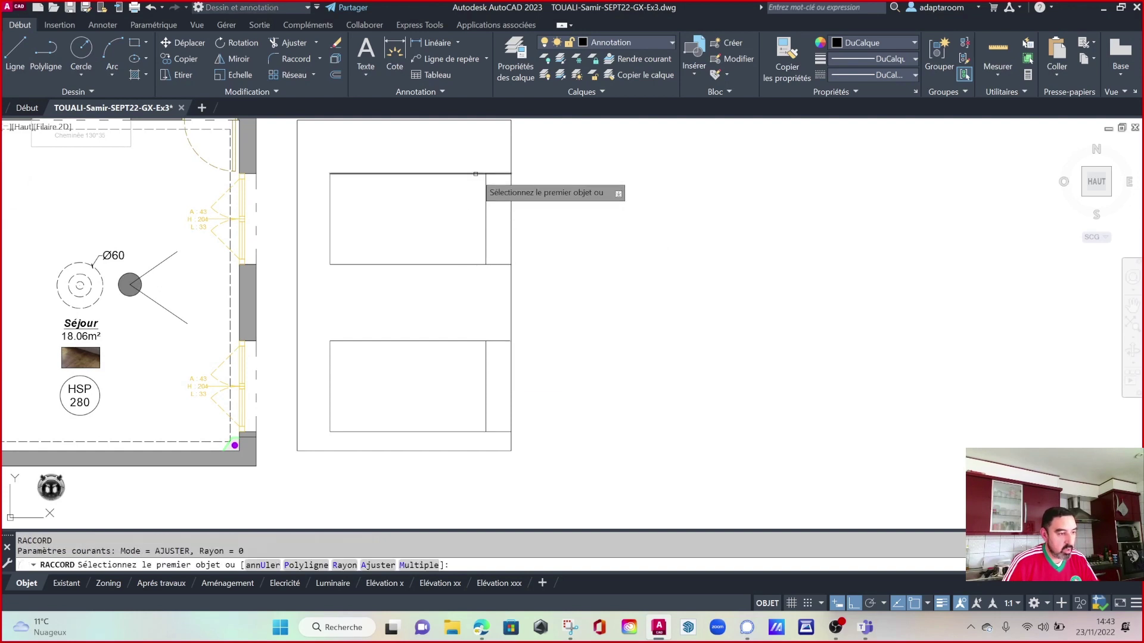
left_click(486, 204)
key("Return")
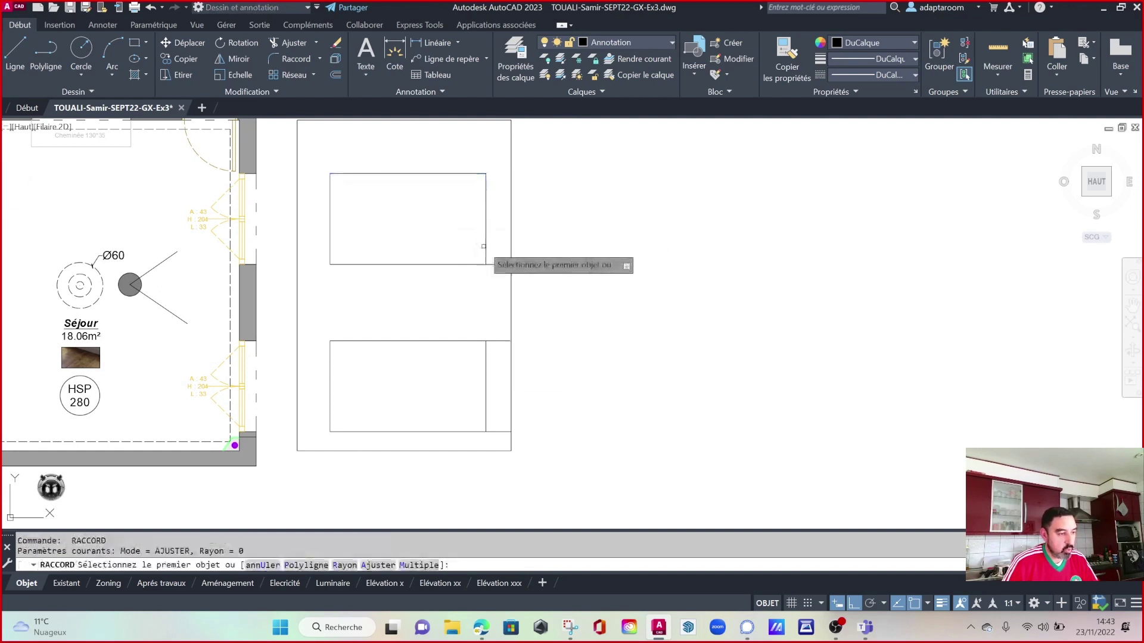
left_click(485, 255)
left_click(477, 264)
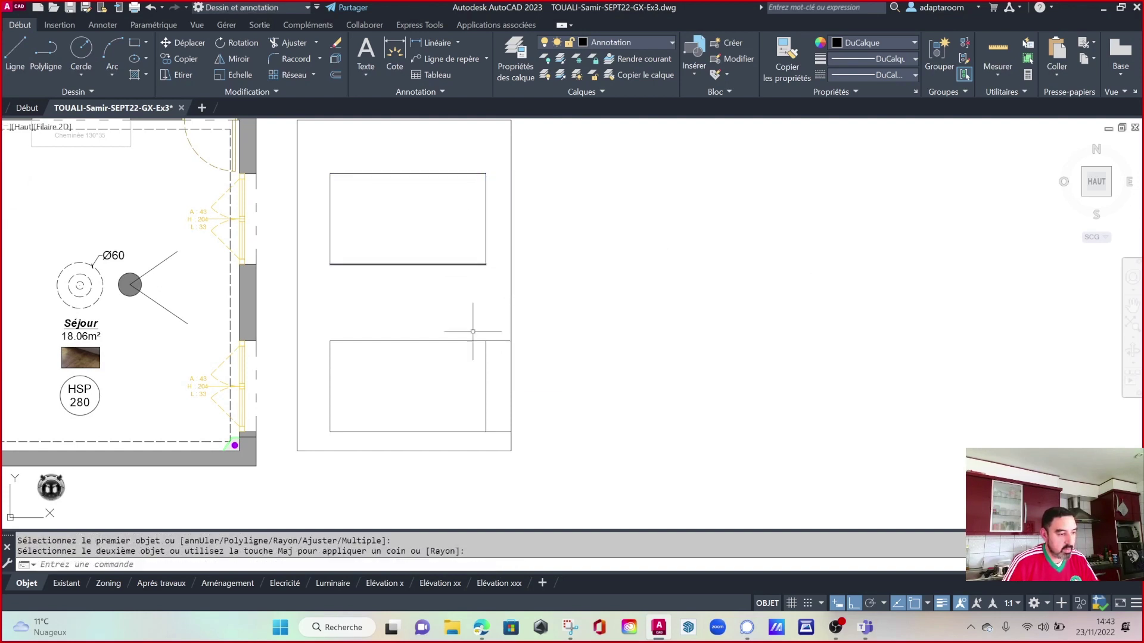
key("Return")
left_click(476, 342)
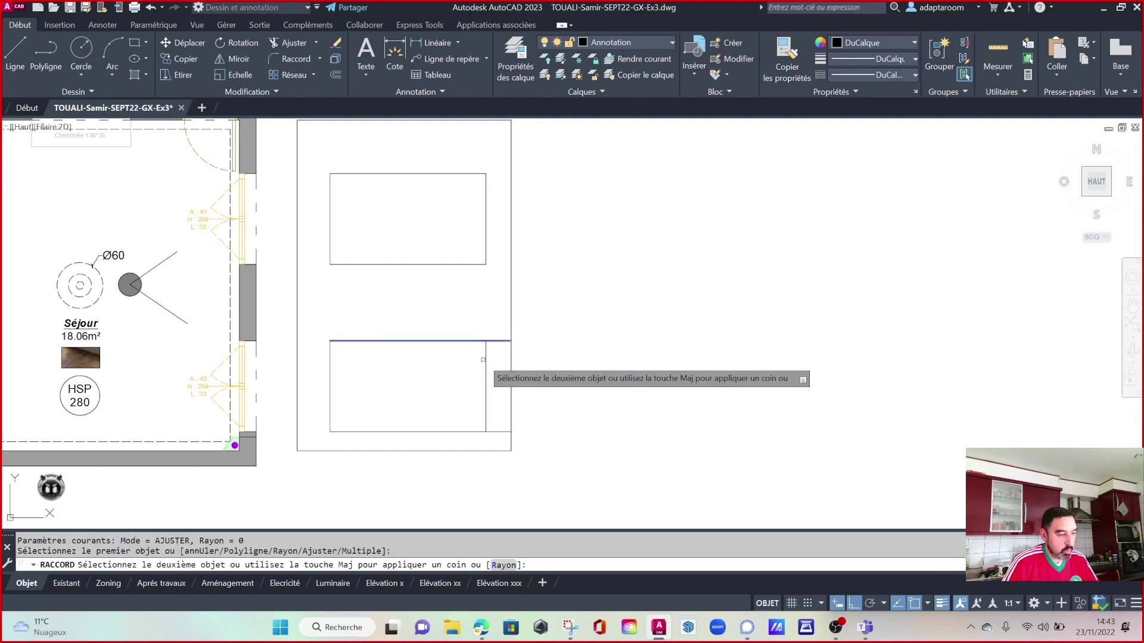
left_click(486, 360)
key("Return")
left_click(486, 411)
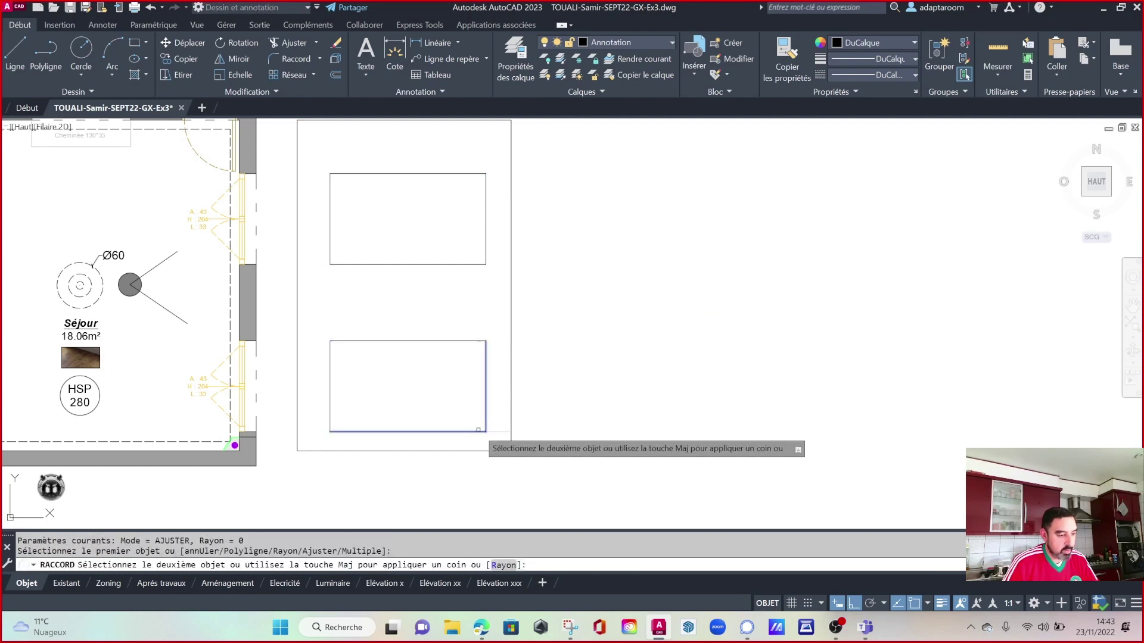
key("Escape")
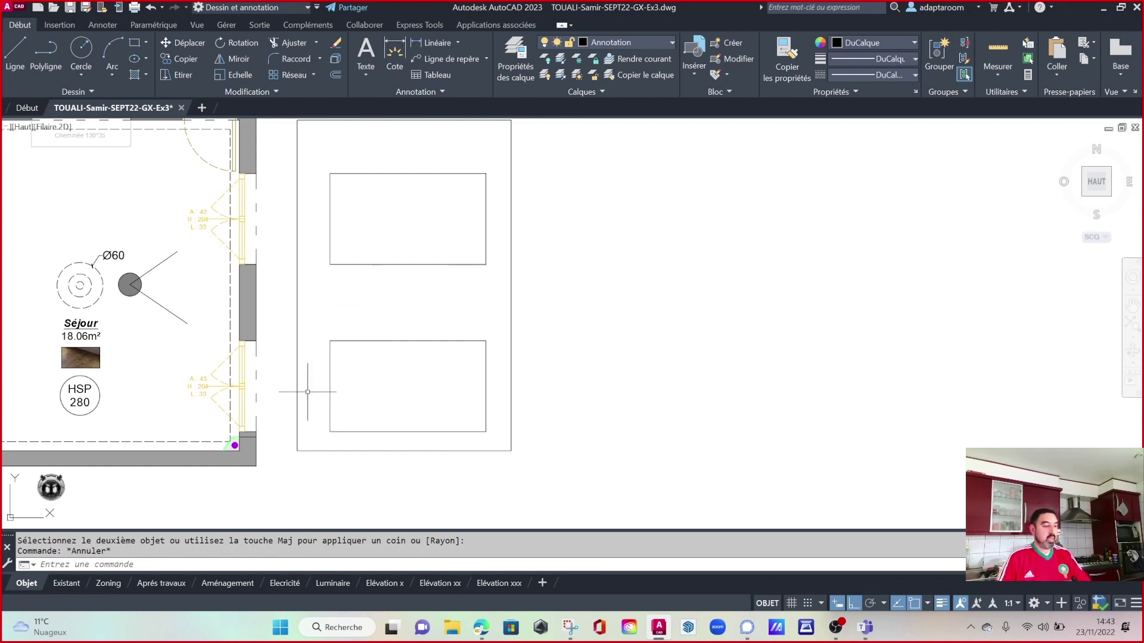
Zoom in on the elevation's base, abandoning a first line attempt.
scroll(308, 391, "up", 2)
scroll(268, 429, "up", 4)
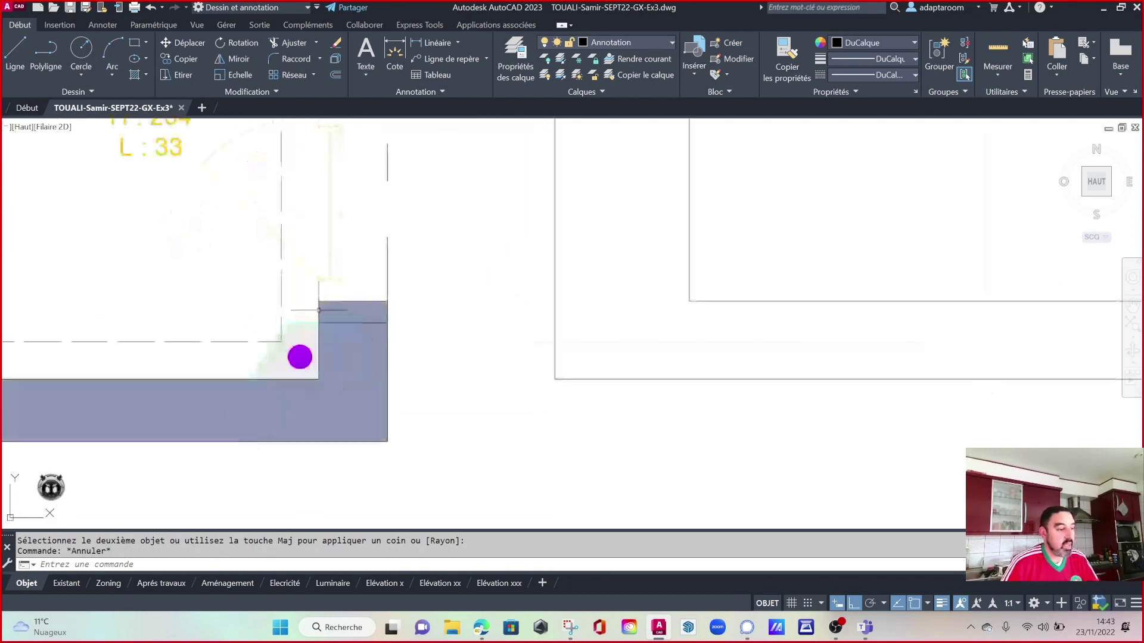
scroll(319, 310, "up", 3)
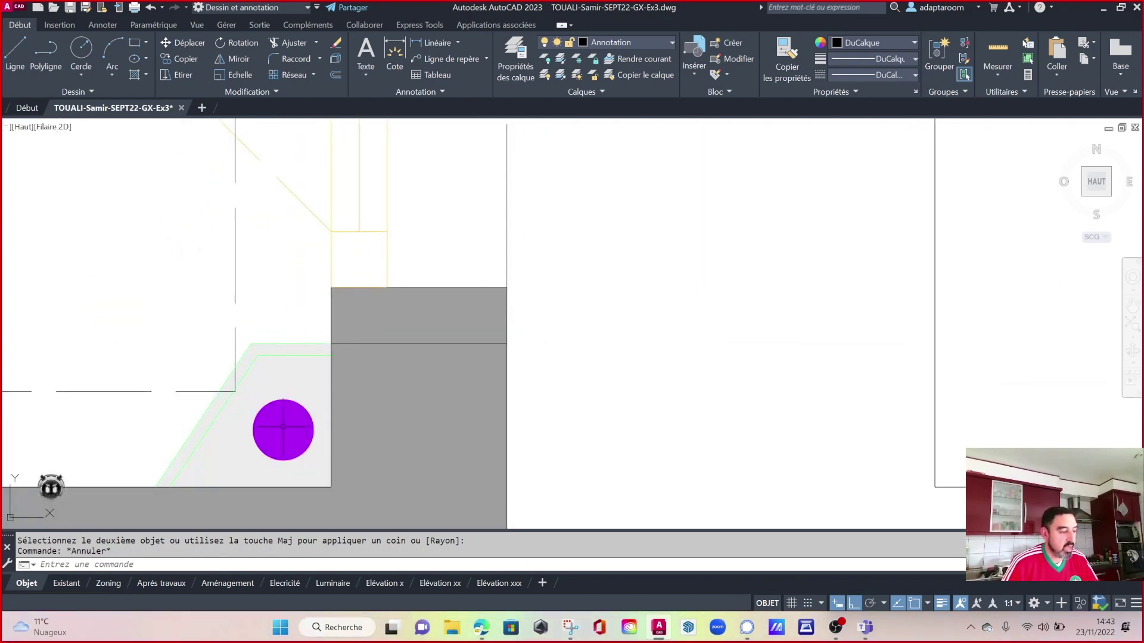
scroll(301, 400, "down", 2)
scroll(292, 393, "down", 2)
key("Escape")
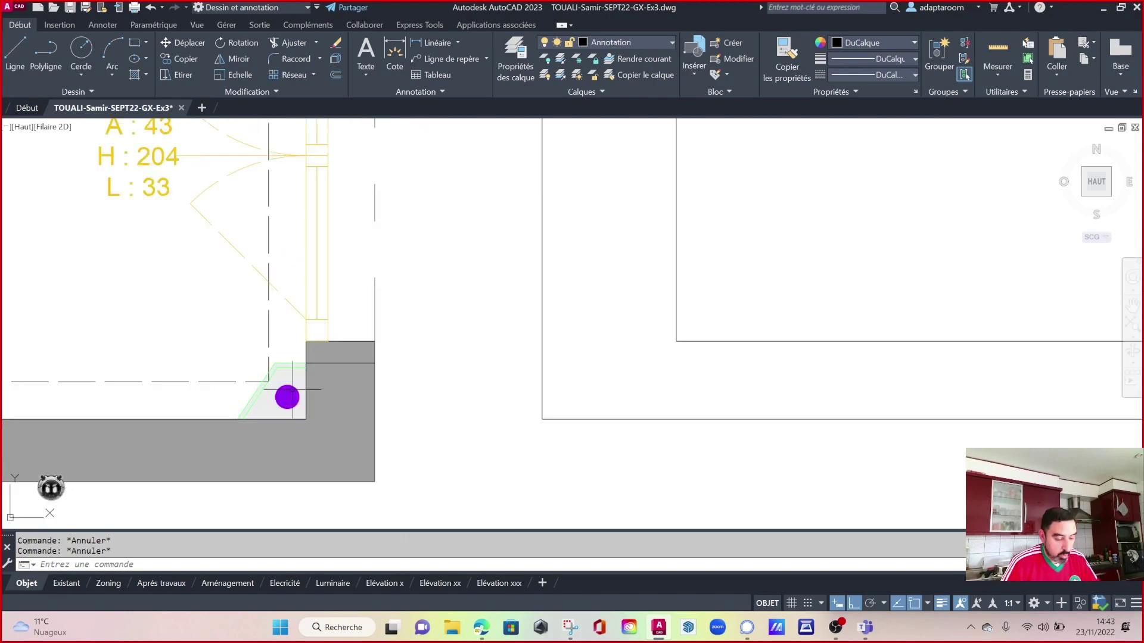
type("l")
key("Return")
key("Escape")
scroll(440, 419, "down", 5)
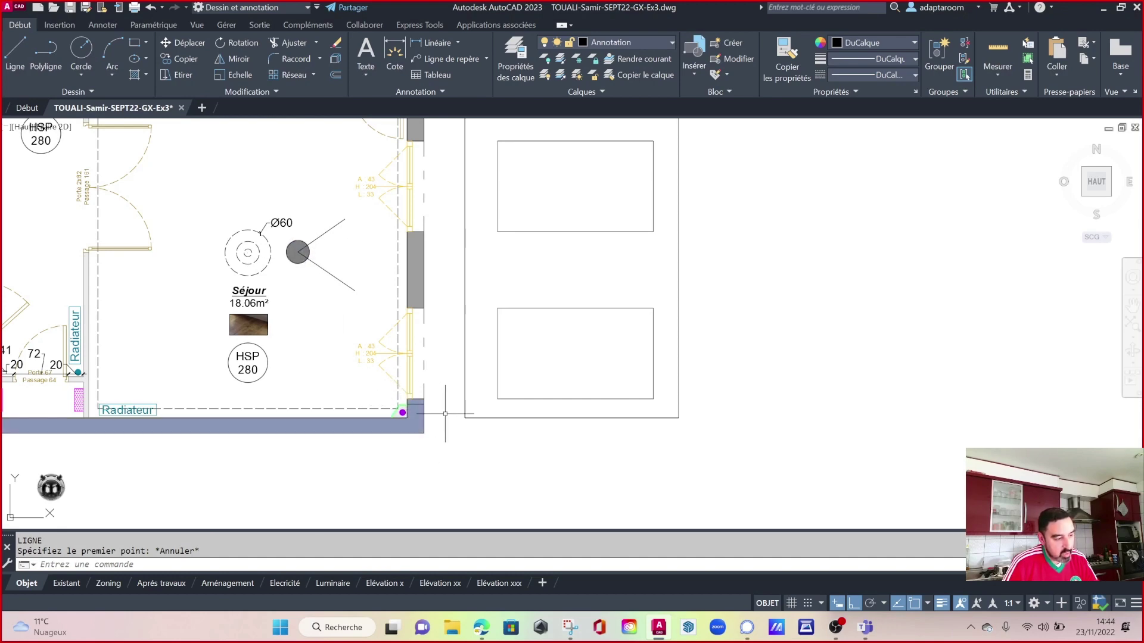
key("Escape")
scroll(396, 405, "up", 2)
Draw a horizontal line along the wall's base from the outer corner to the right edge.
type("l")
key("Return")
scroll(381, 402, "up", 4)
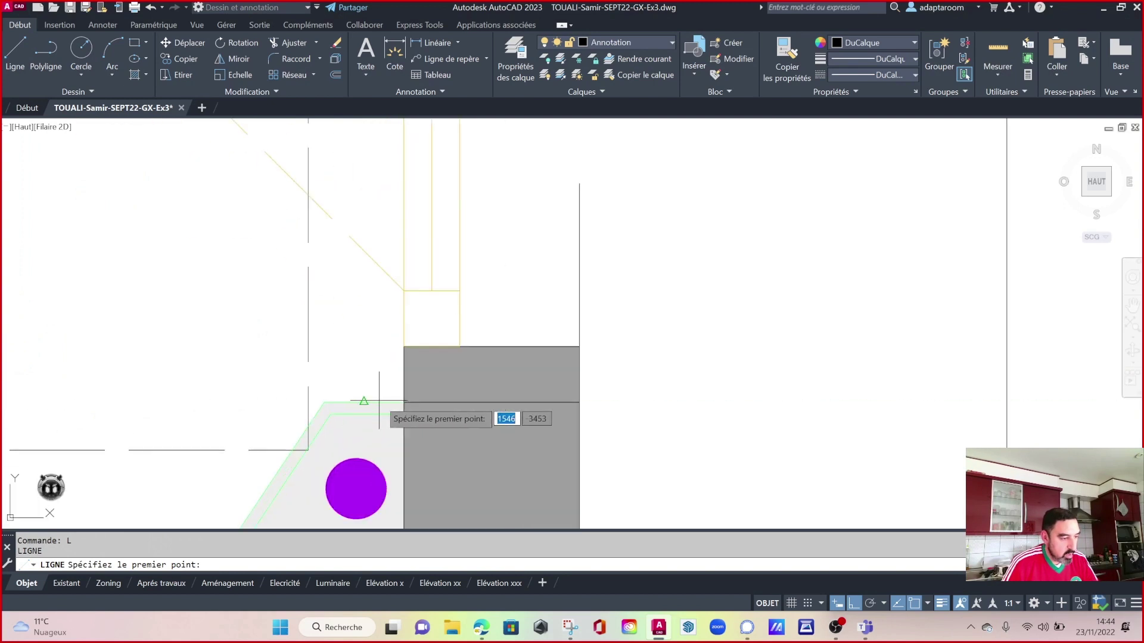
left_click(405, 402)
scroll(414, 402, "down", 3)
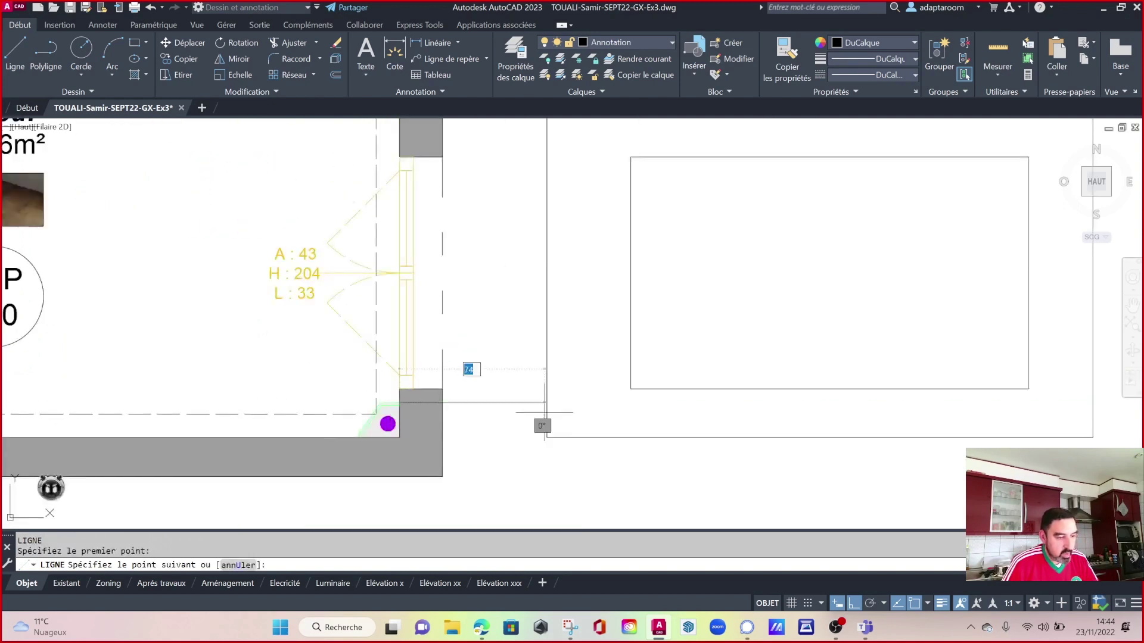
middle_click_drag(887, 410, 652, 410)
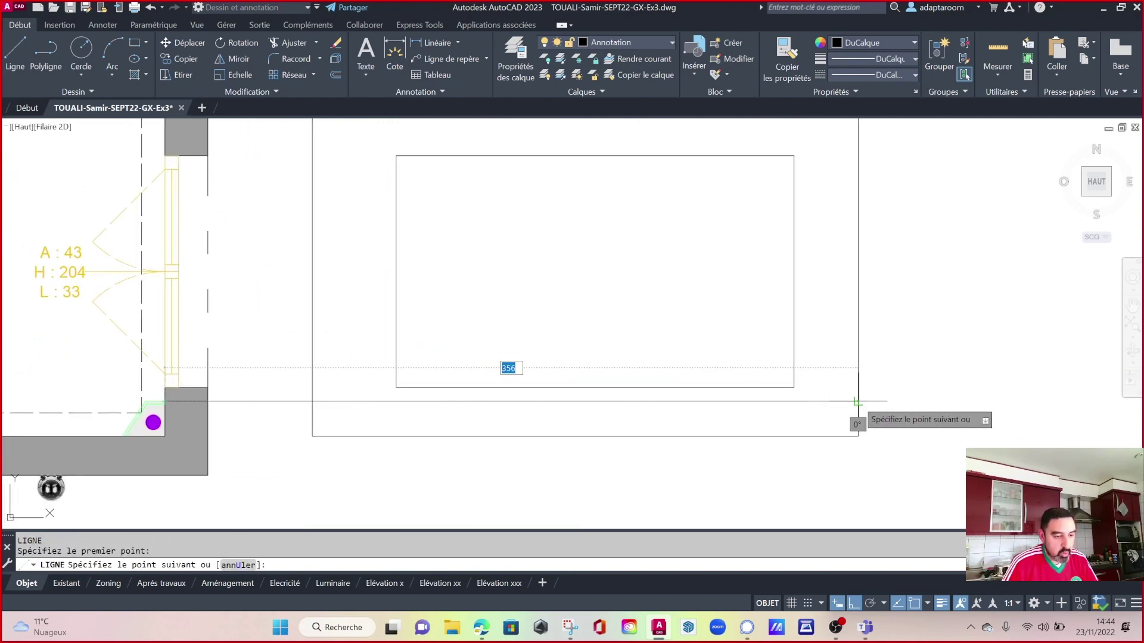
left_click(842, 410)
key("Escape")
key("Escape")
Trim the lines at the bottom corner, then undo it with U to keep the line whole.
type("aj")
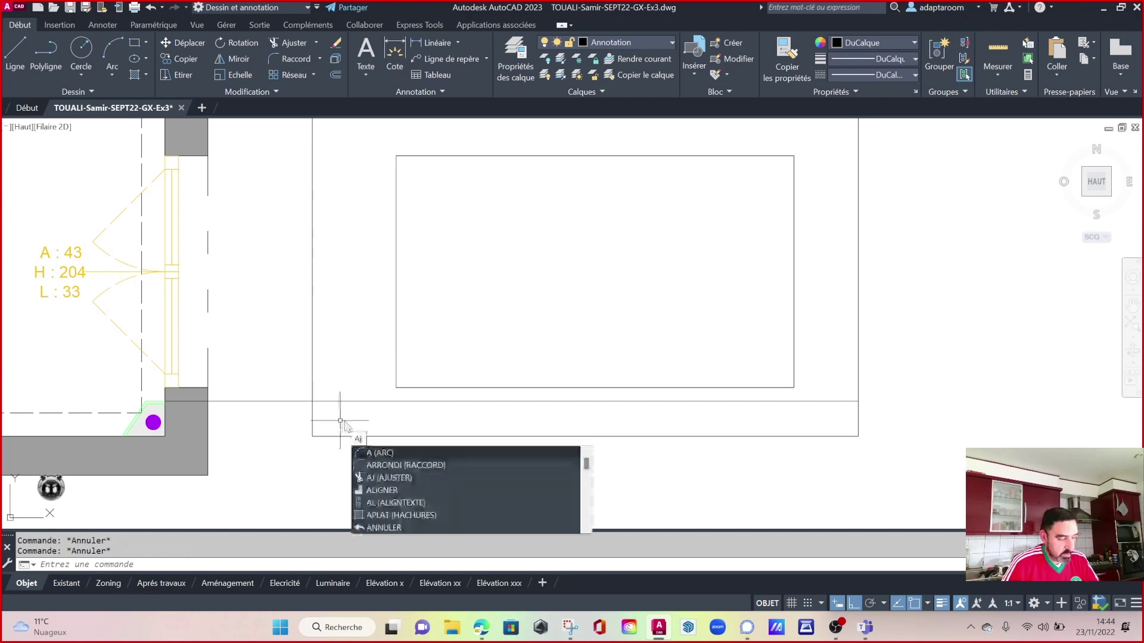
key("Return")
left_click_drag(340, 421, 341, 391)
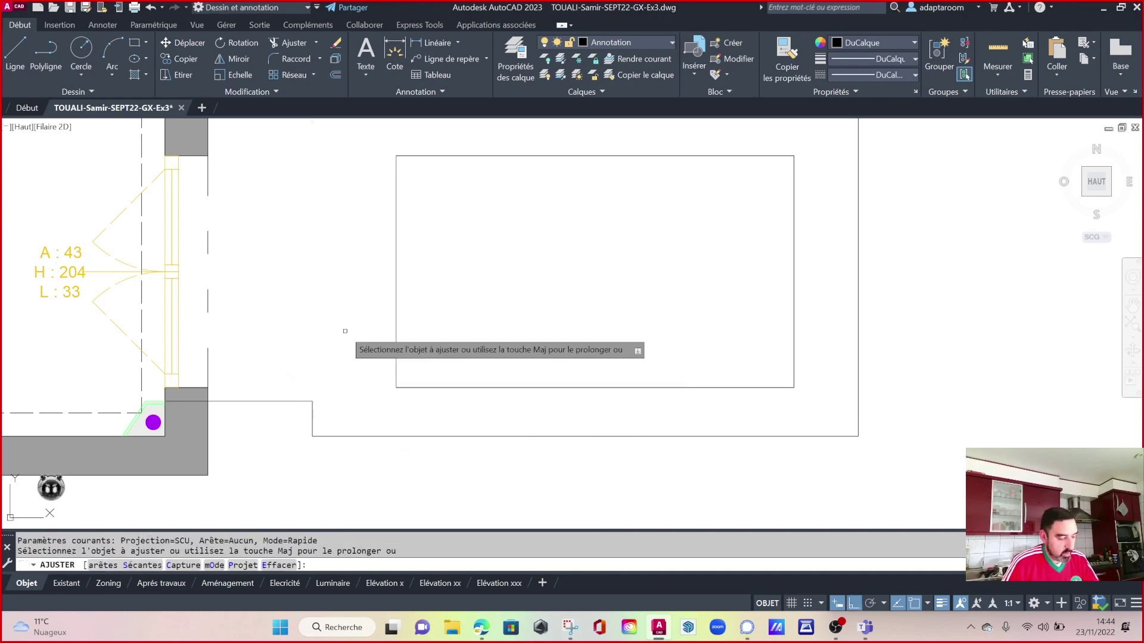
key("Escape")
key("Escape")
type("u")
key("Return")
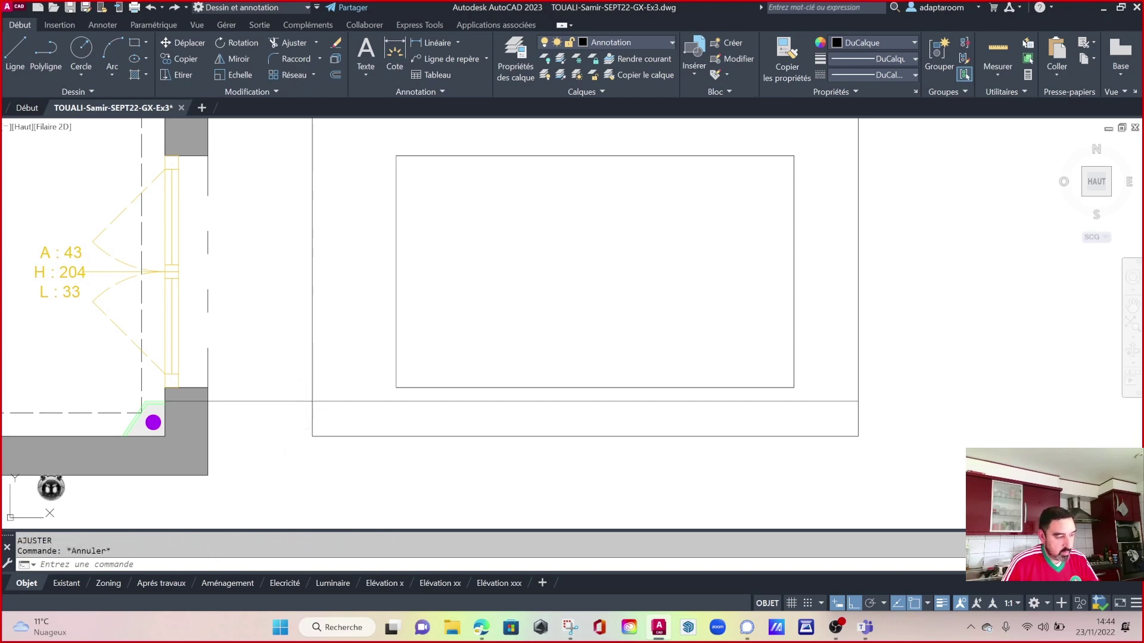
key("Return")
key("Escape")
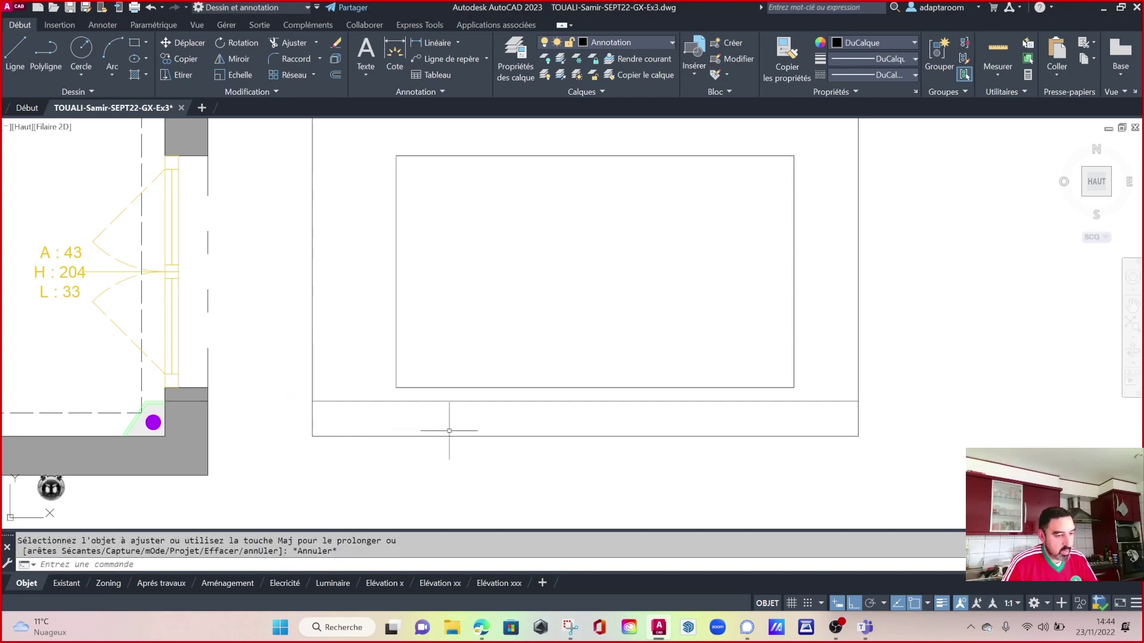
scroll(449, 431, "down", 6)
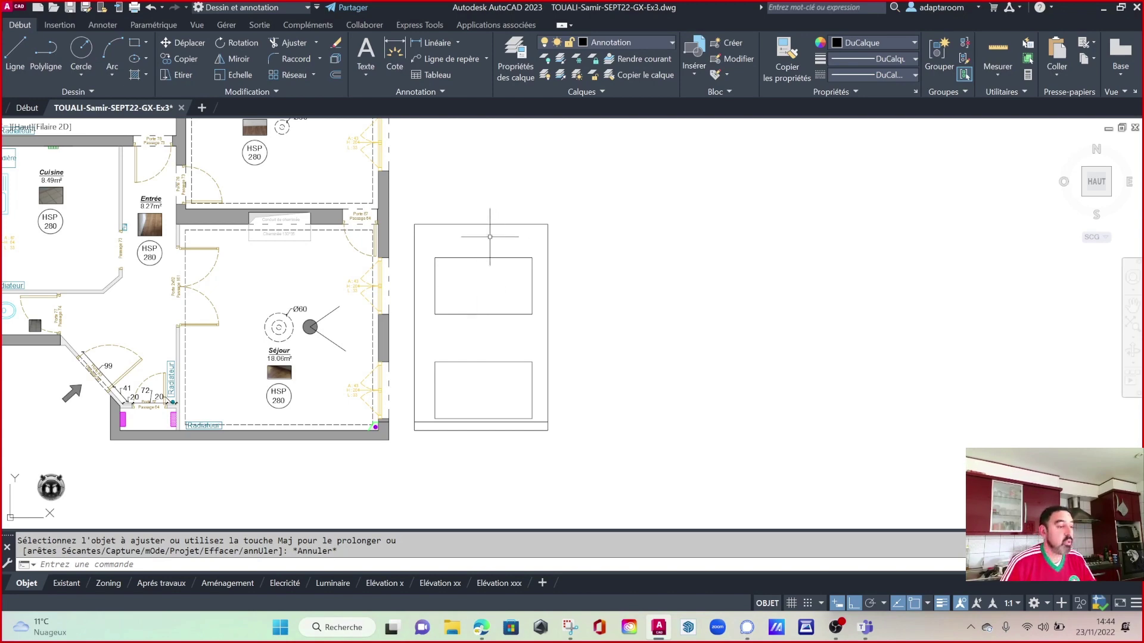
Project a horizontal line from the window's upper corner to the elevation's right edge.
scroll(423, 270, "up", 2)
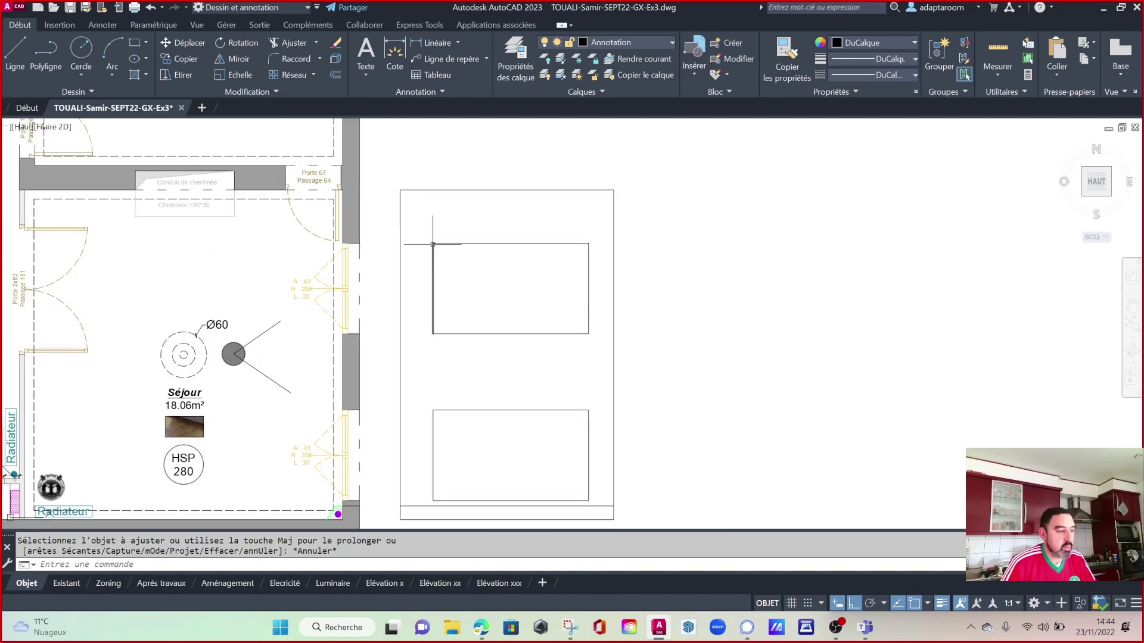
scroll(459, 250, "down", 8)
scroll(463, 451, "up", 3)
scroll(477, 382, "down", 2)
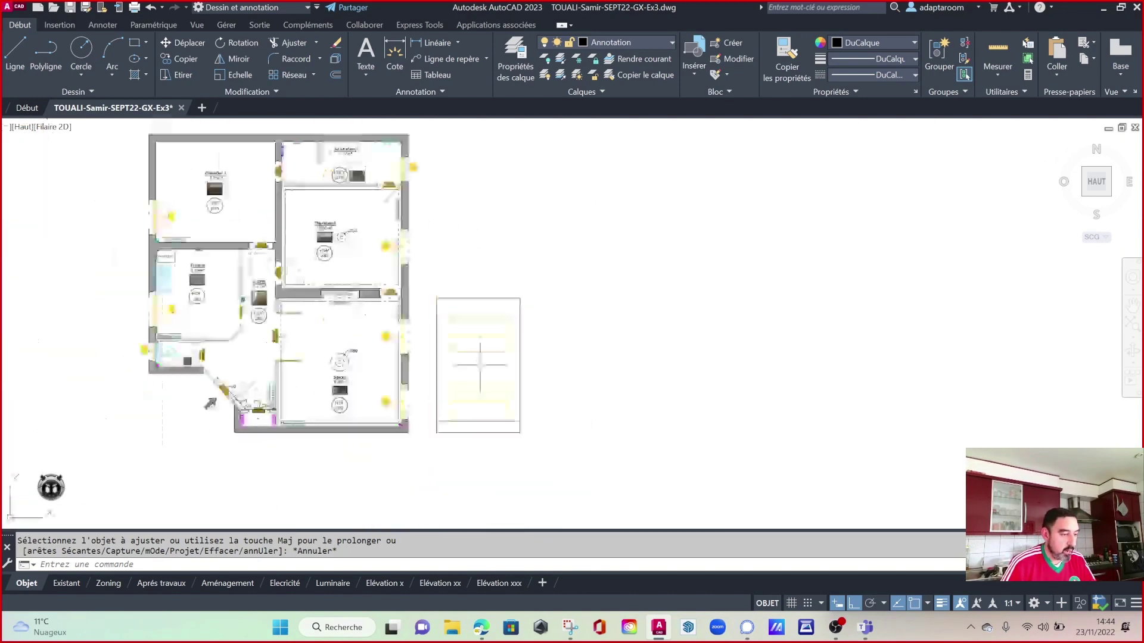
scroll(473, 369, "down", 2)
scroll(463, 356, "up", 1)
scroll(463, 356, "up", 3)
scroll(467, 309, "up", 4)
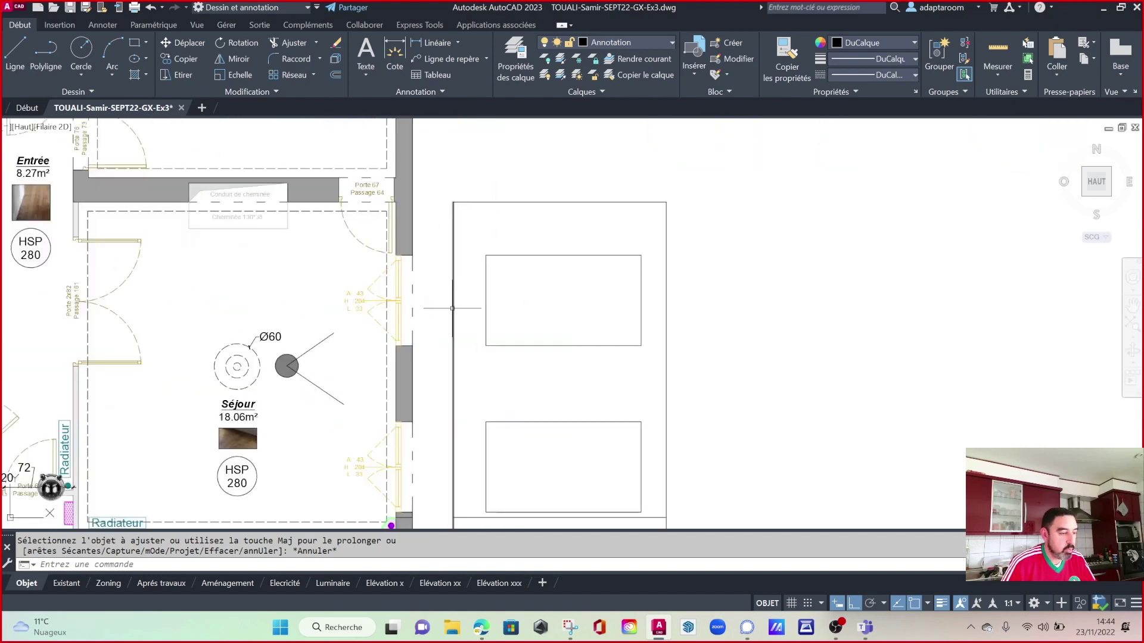
scroll(481, 227, "up", 1)
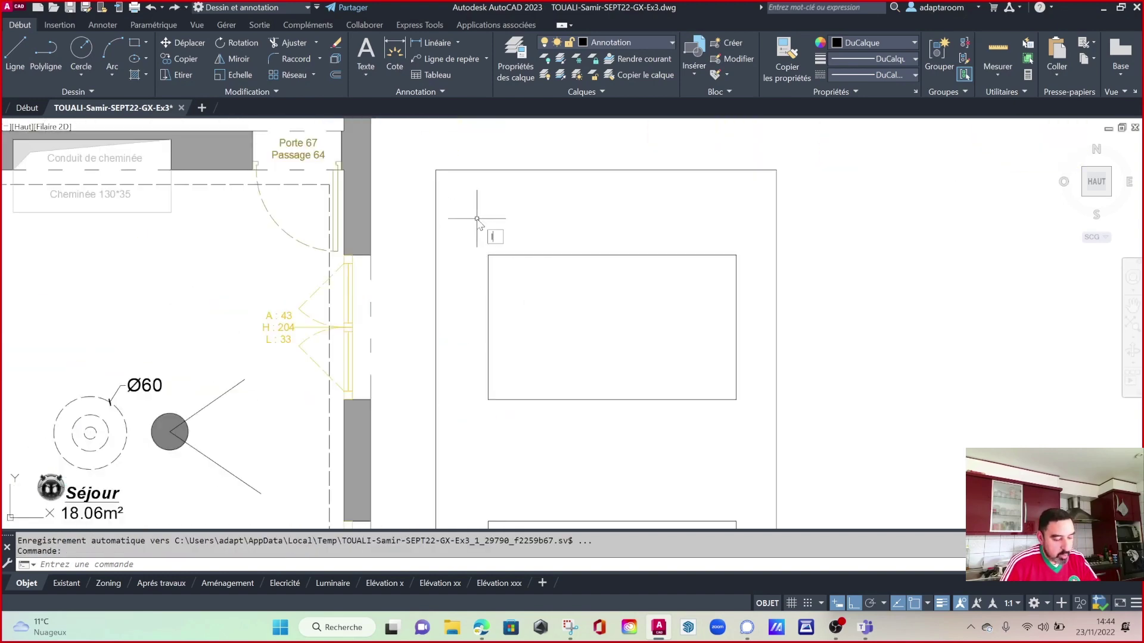
type("l")
key("Return")
scroll(390, 280, "up", 2)
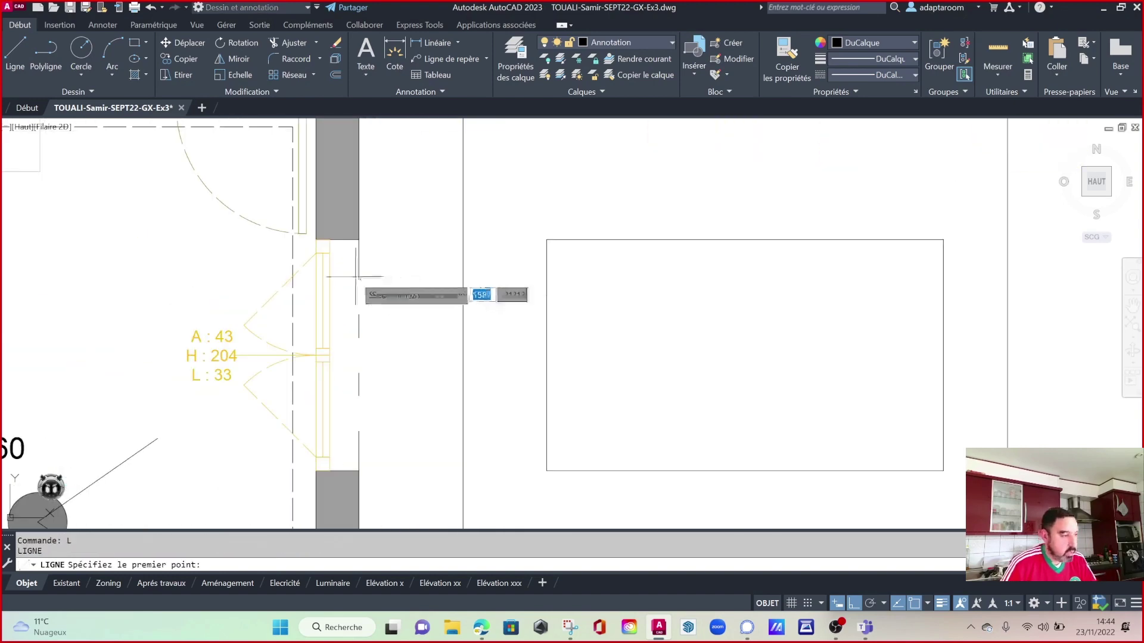
left_click(330, 253)
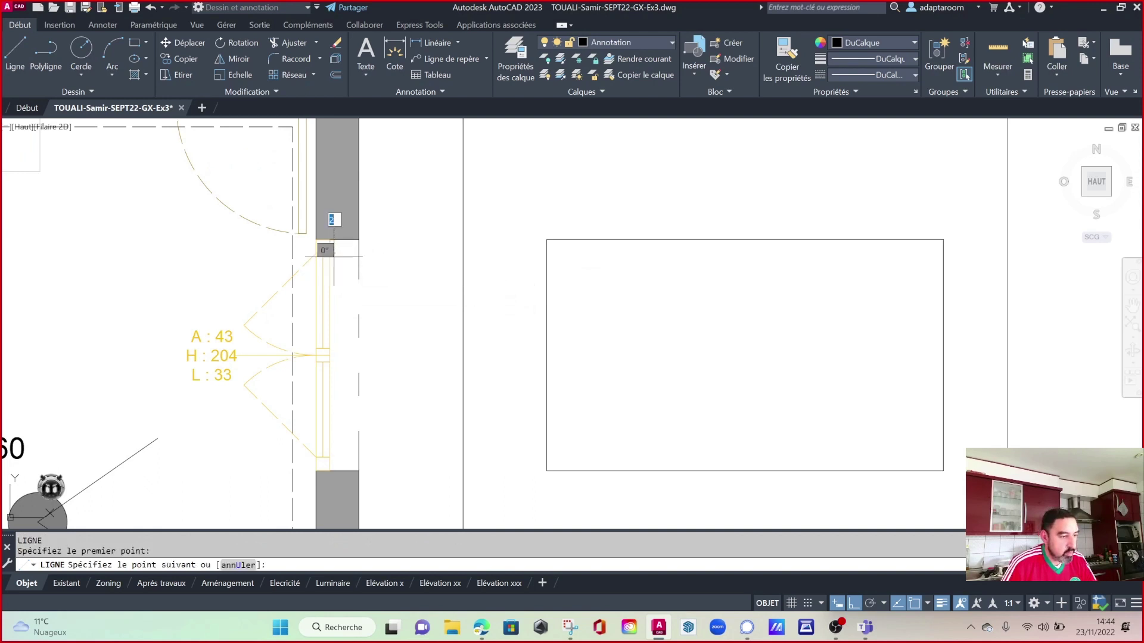
left_click(942, 253)
key("Escape")
Project three more horizontal lines from the window's middle edges across the elevation.
key("Return")
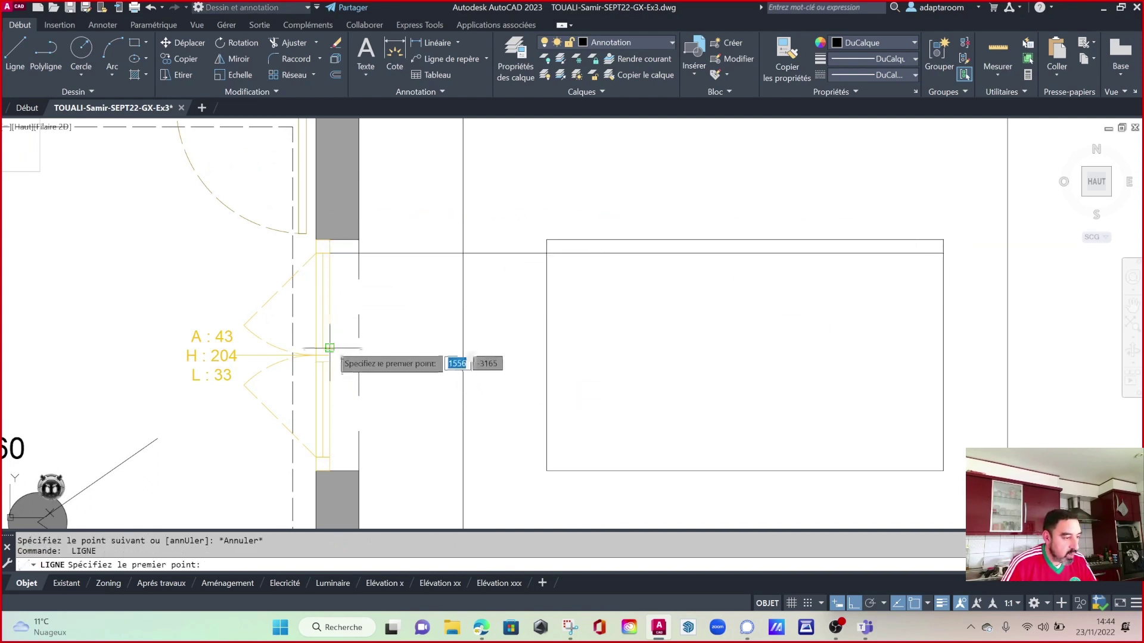
left_click(329, 348)
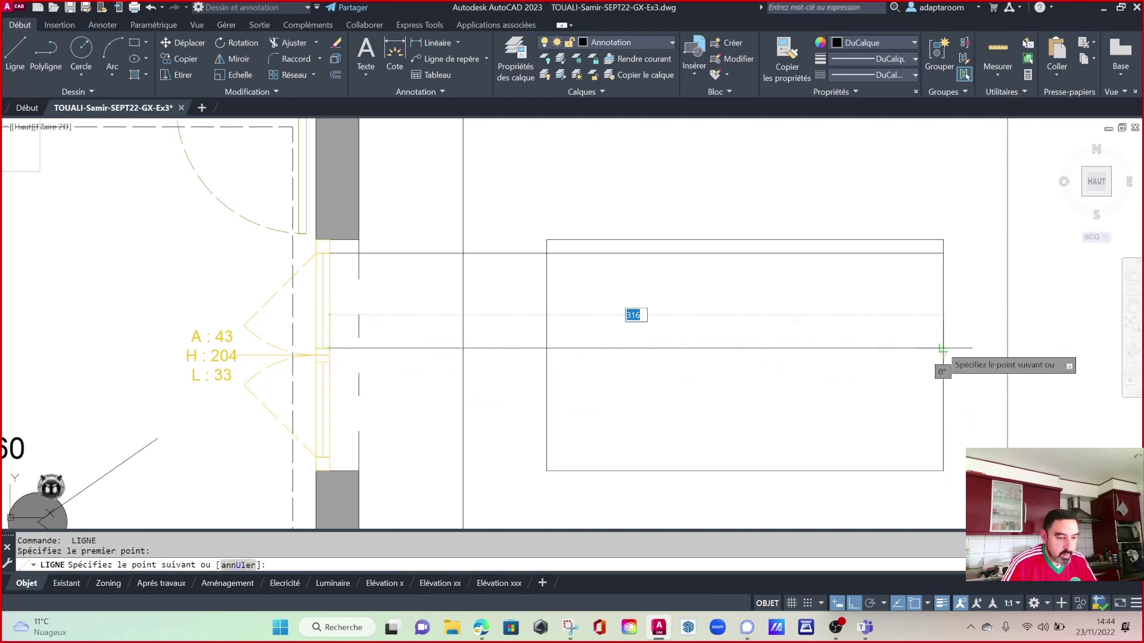
left_click(942, 348)
key("Escape")
key("Return")
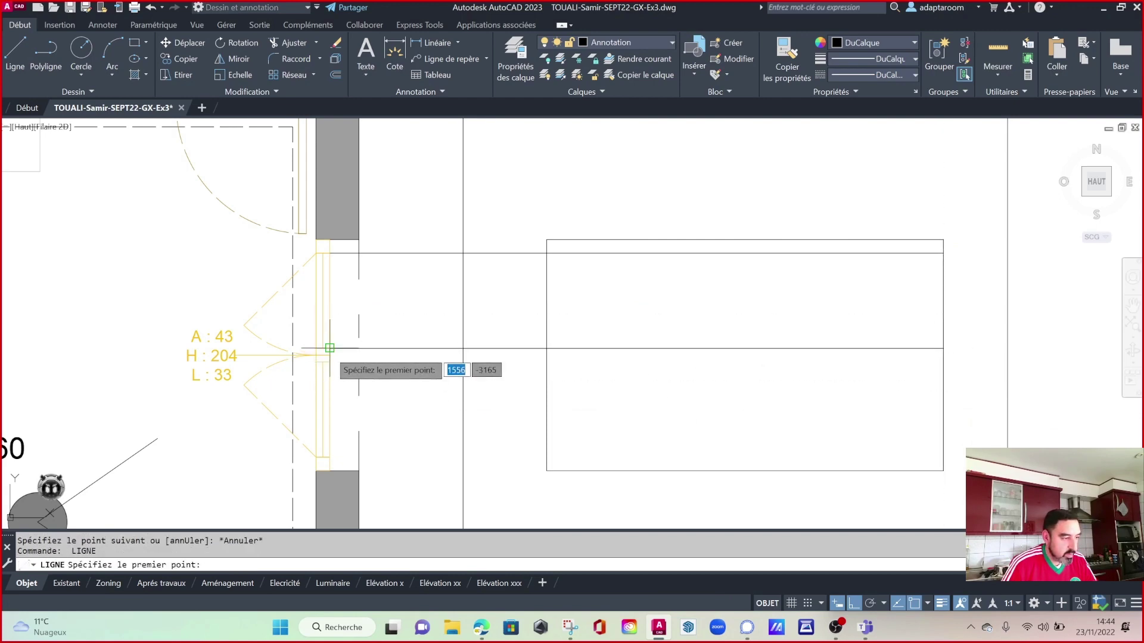
left_click(330, 355)
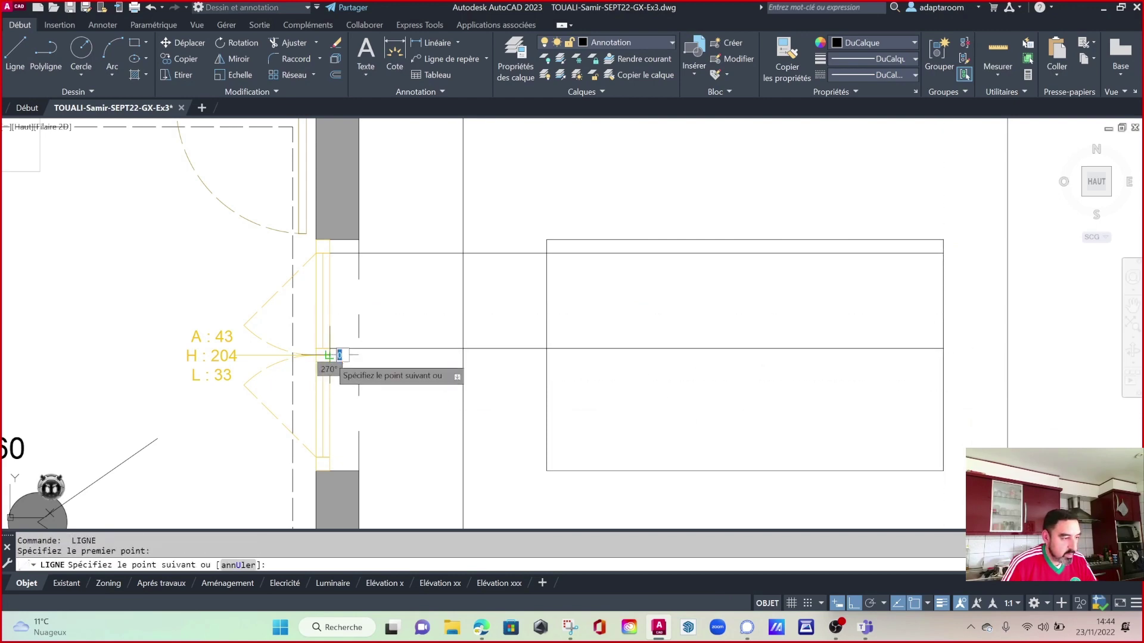
left_click(945, 355)
key("Escape")
key("Return")
left_click(329, 361)
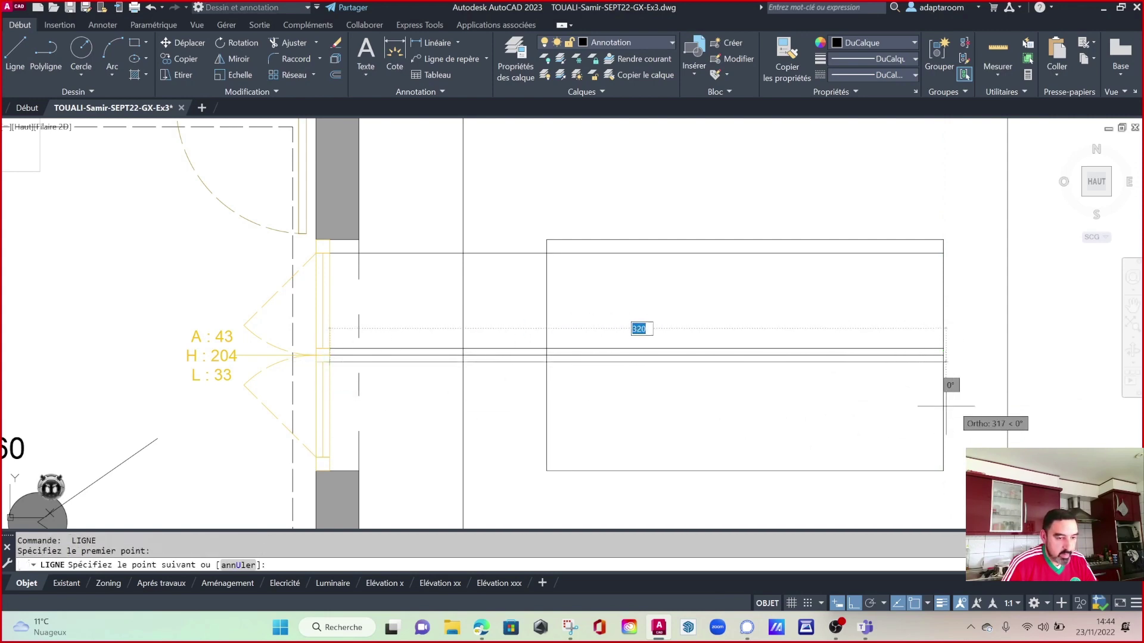
left_click(943, 384)
key("Escape")
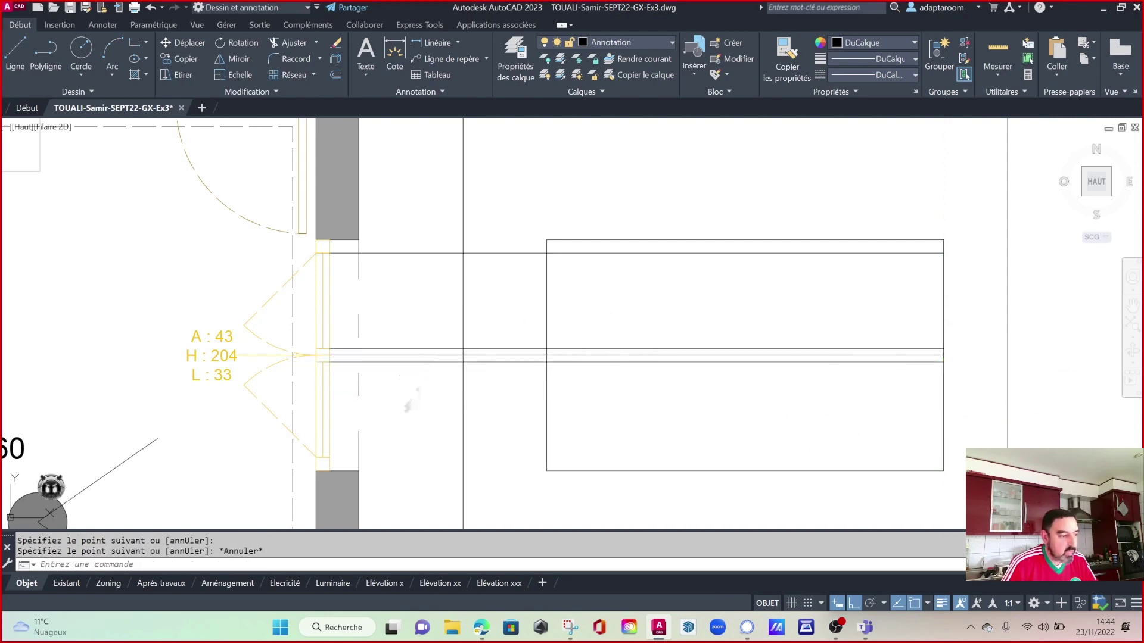
Project a final horizontal line from the window's lower corner to the elevation's right edge.
middle_click_drag(411, 399, 398, 340)
type("l")
key("Return")
left_click(305, 398)
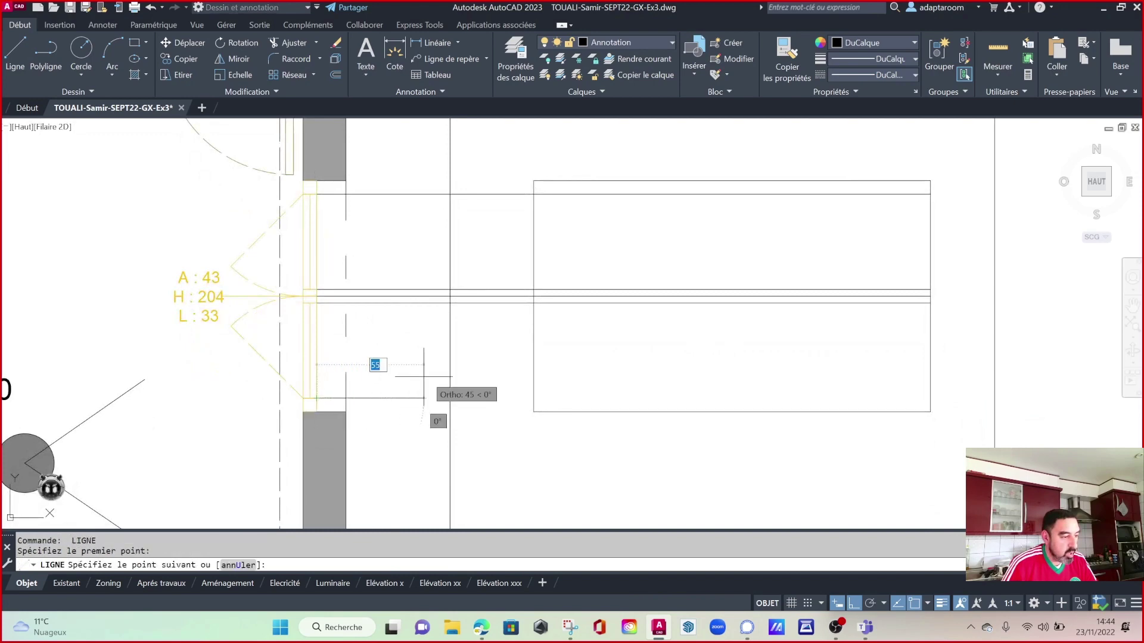
left_click(930, 409)
Fence-trim the projection lines between the elevation's edge and the window with AJUSTER.
key("Escape")
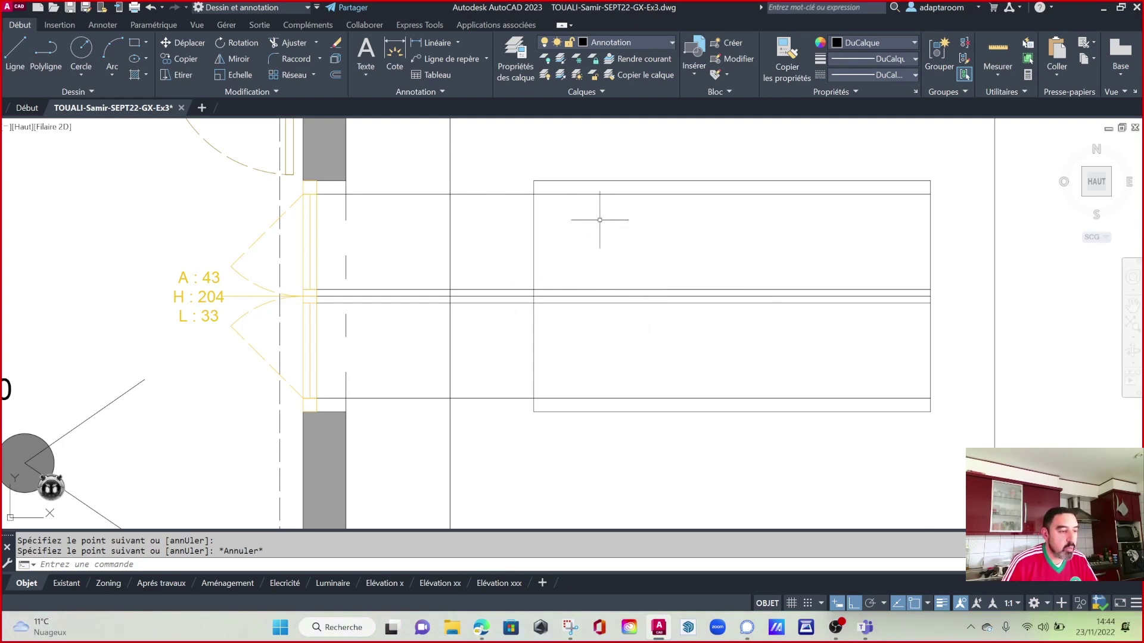
key("Escape")
key("Escape")
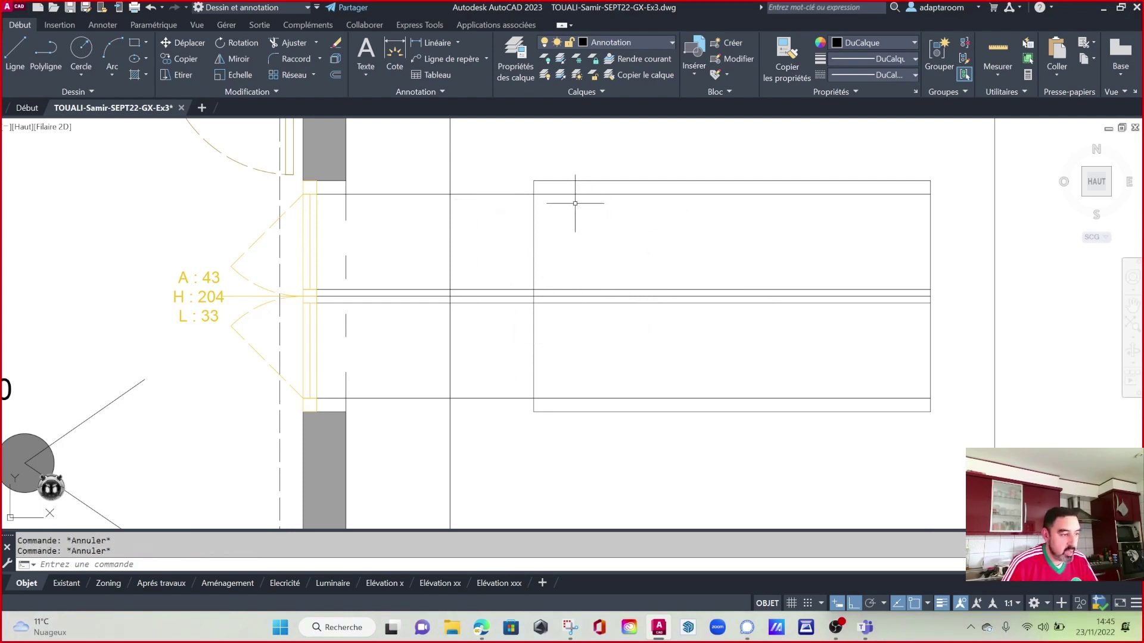
middle_click_drag(470, 235, 456, 232)
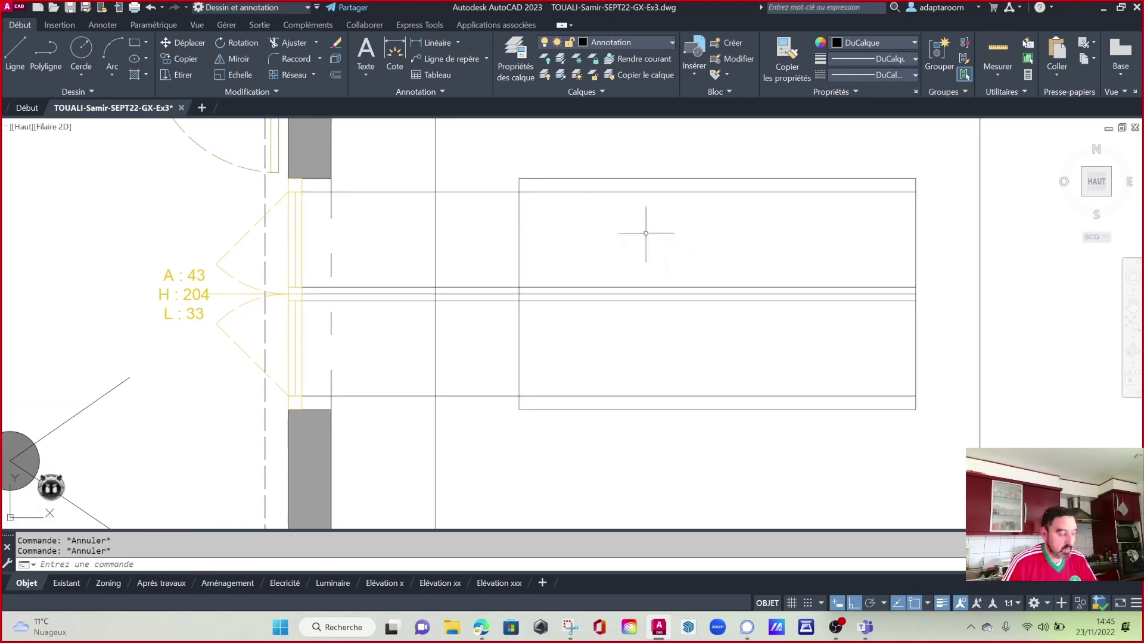
type("aj")
key("Return")
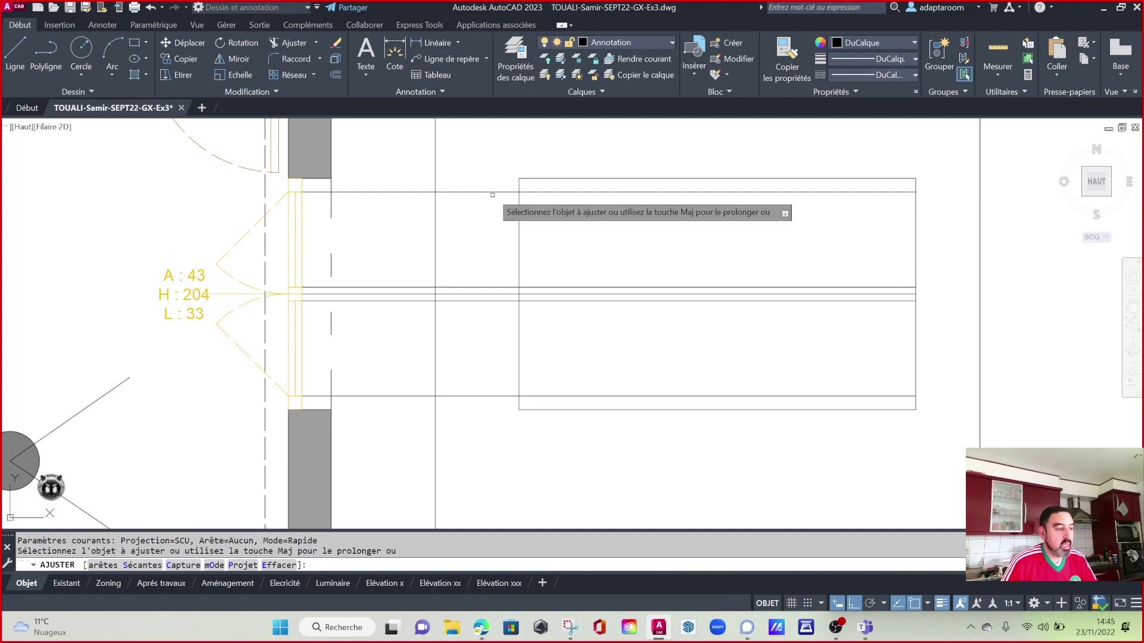
key("Escape")
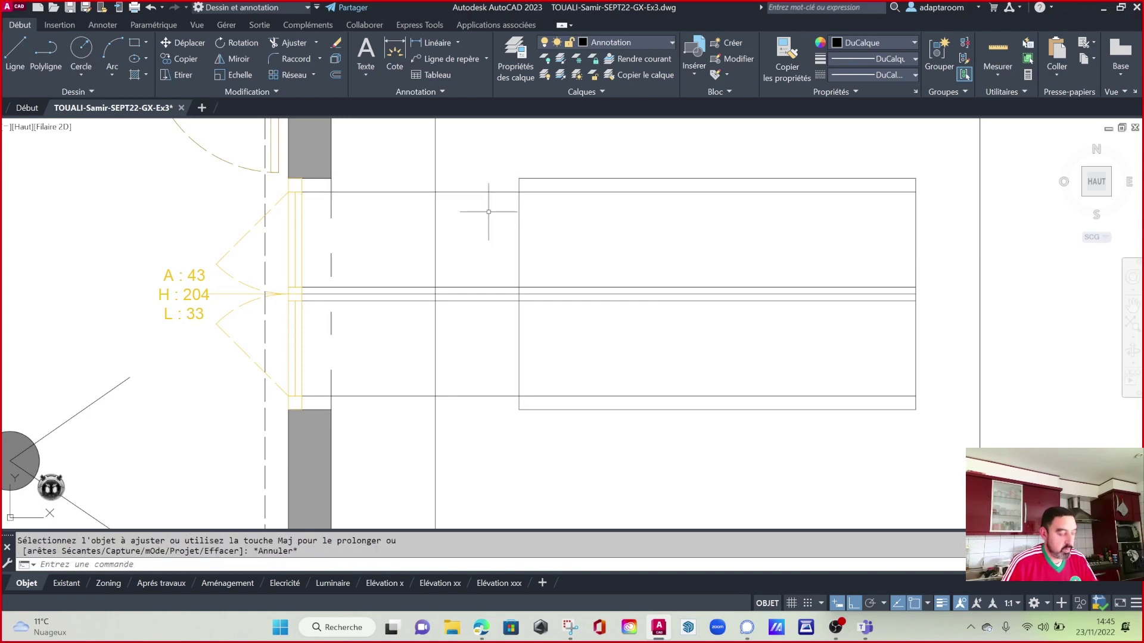
type("aj")
key("Return")
left_click_drag(485, 401, 466, 163)
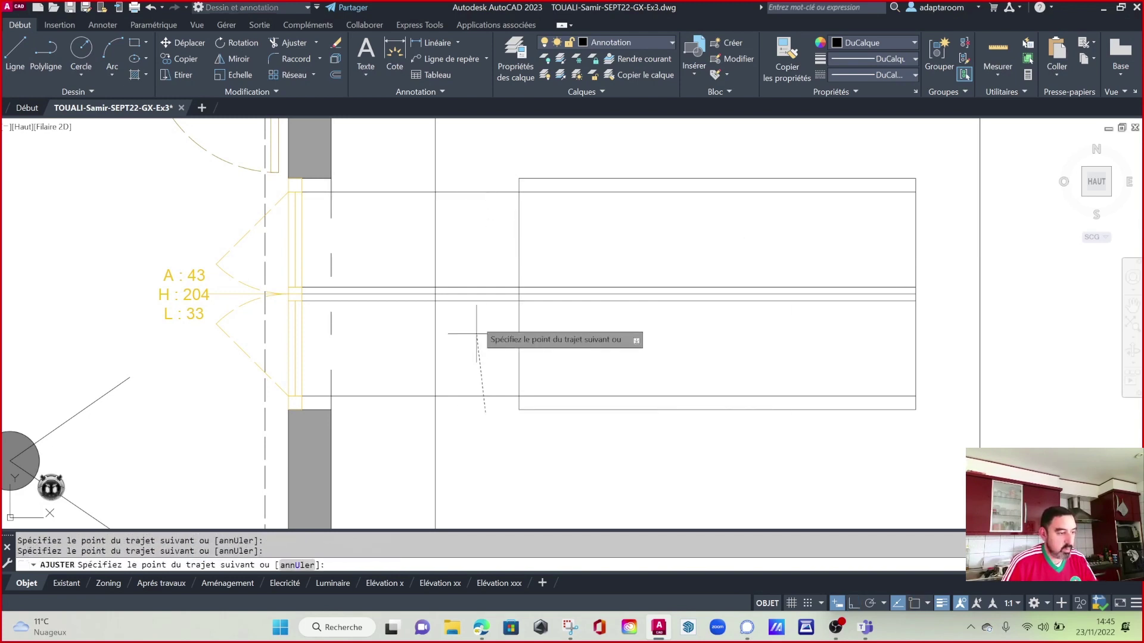
key("Escape")
Crossing-select the five line stubs between the wall and elevation and erase them.
scroll(435, 314, "down", 3)
scroll(435, 314, "up", 2)
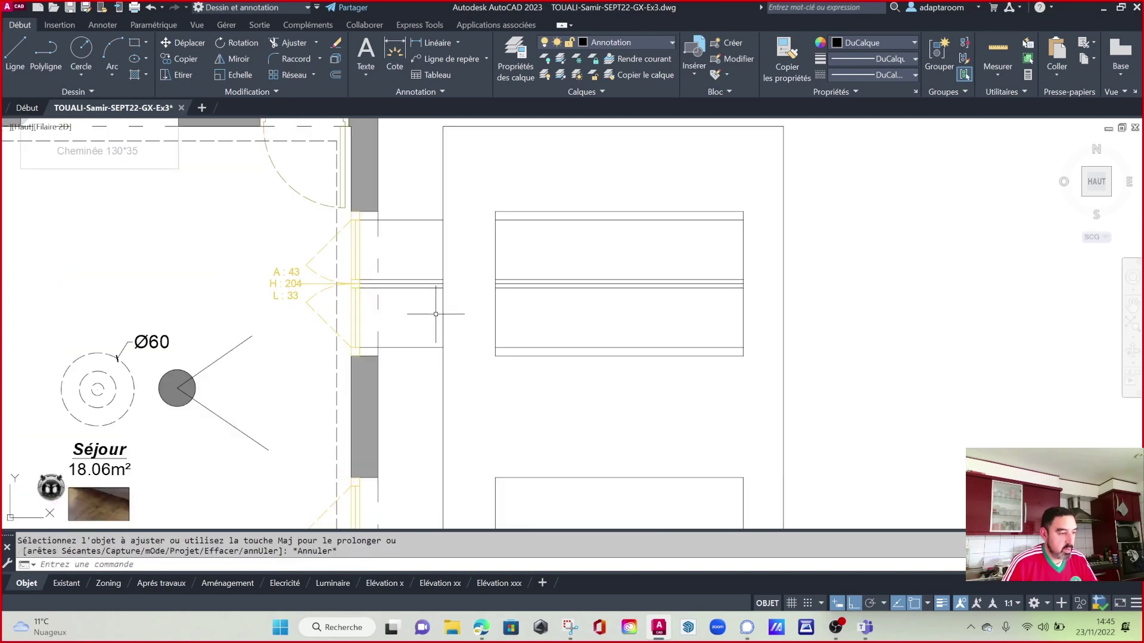
left_click(407, 383)
left_click(414, 193)
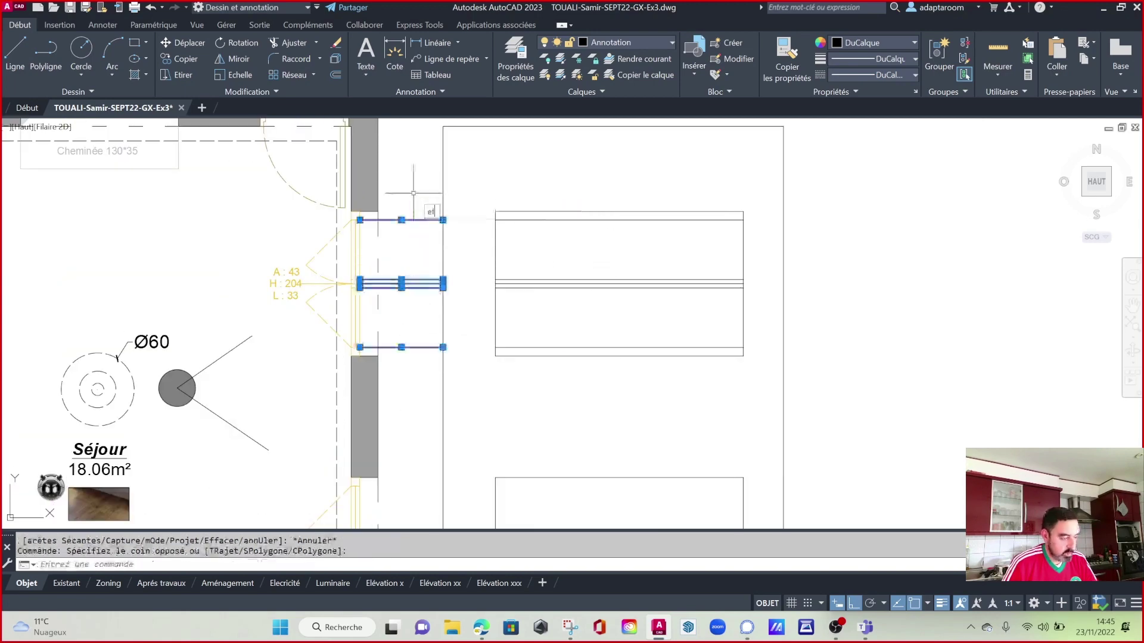
key("Return")
scroll(574, 256, "up", 2)
scroll(504, 246, "up", 1)
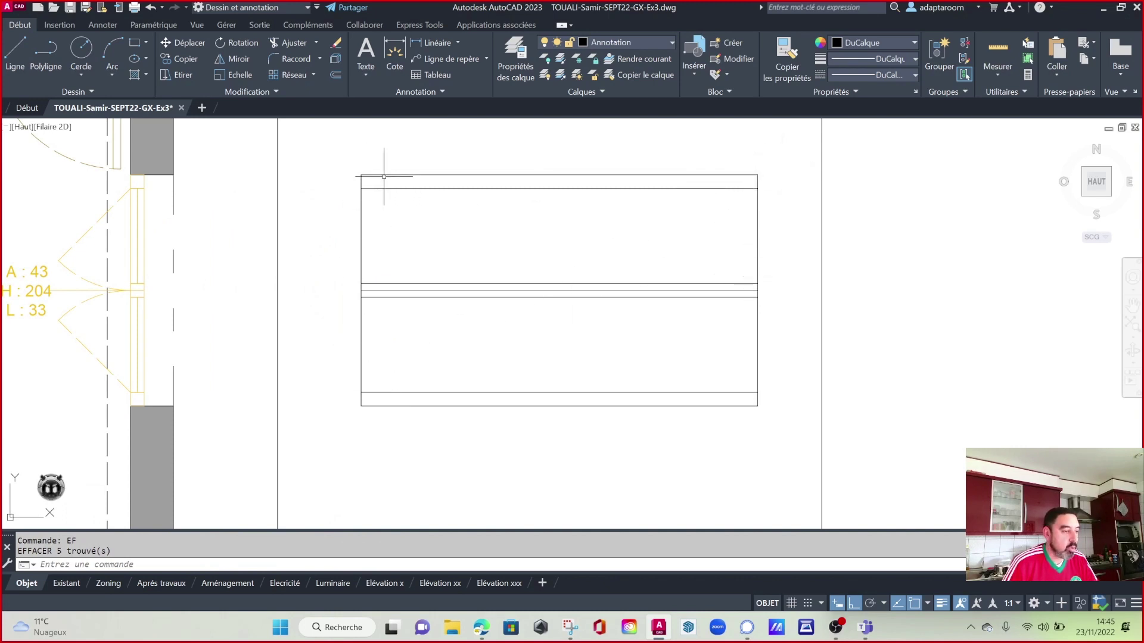
Measure distances around the window in the elevation.
left_click(1003, 50)
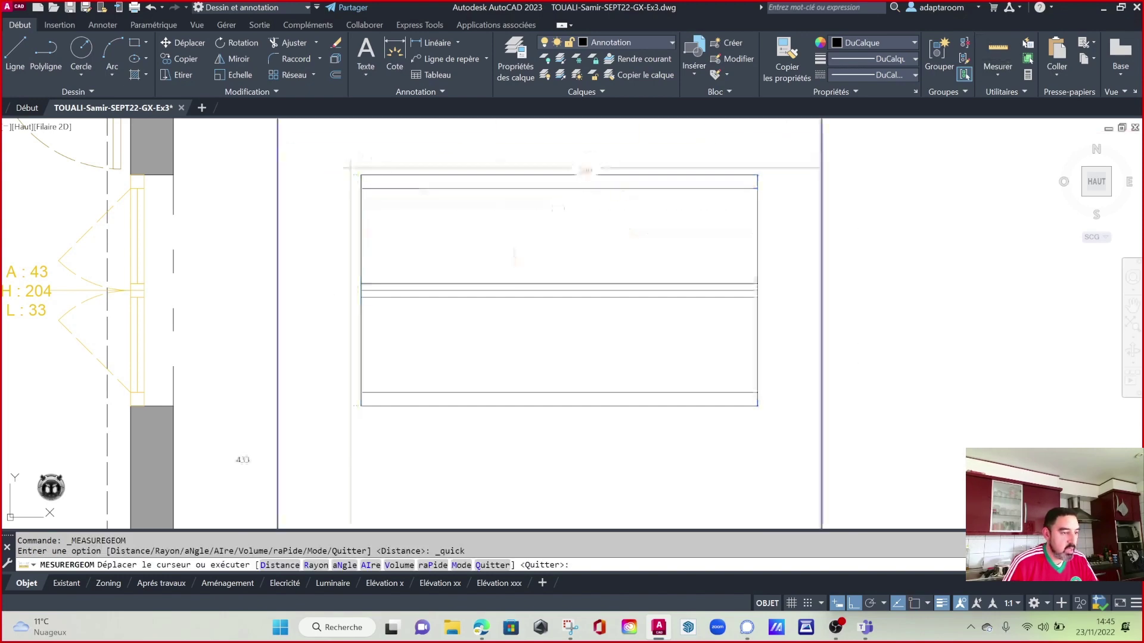
scroll(361, 178, "up", 4)
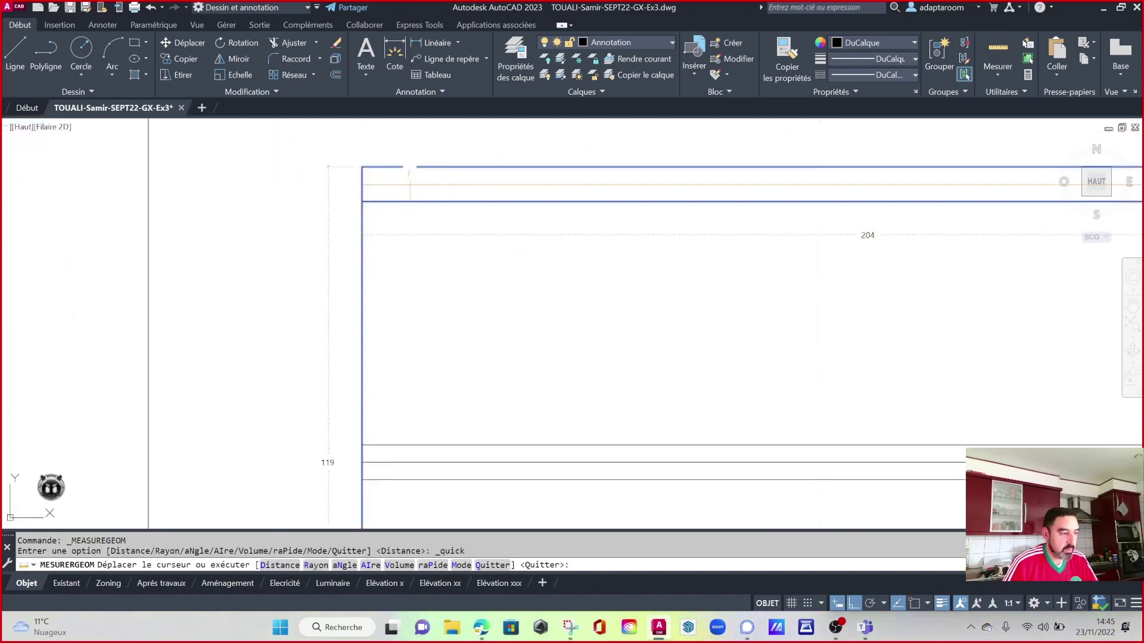
key("Escape")
scroll(410, 178, "down", 4)
Offset the window's left and right frame edges 7 units inward with DECALER.
type("dec")
key("Return")
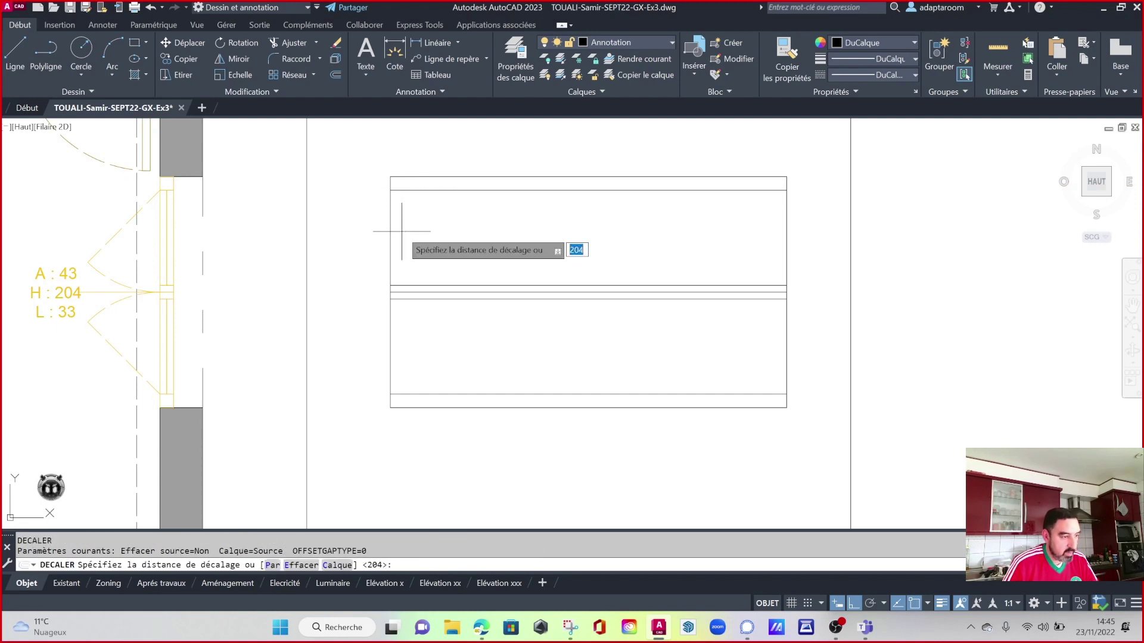
type("7")
key("Return")
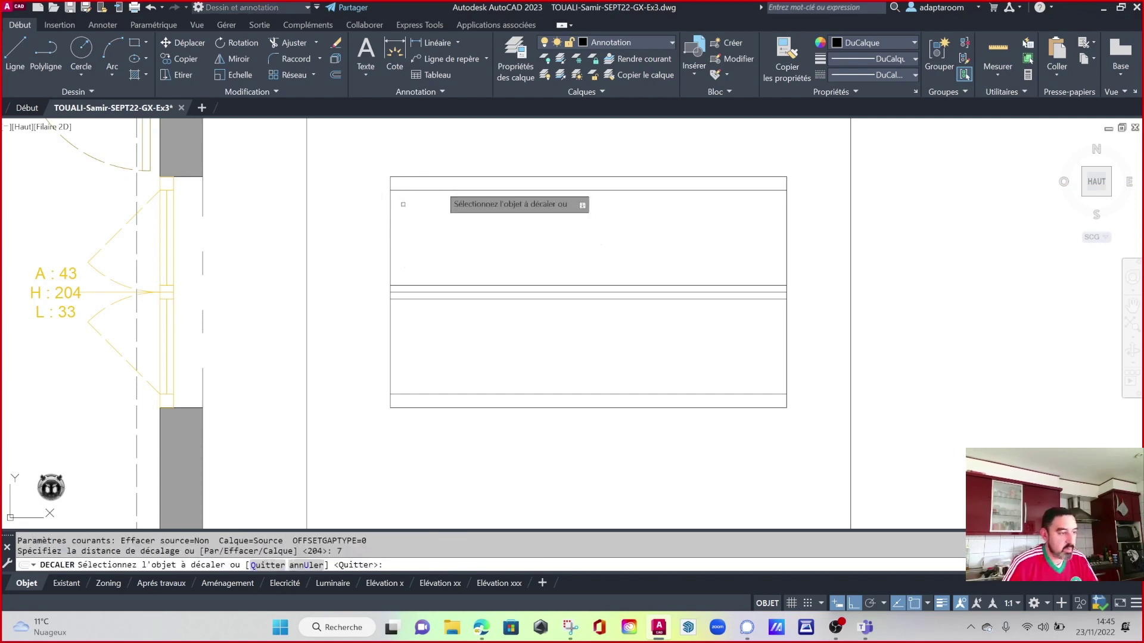
left_click(390, 230)
left_click(462, 234)
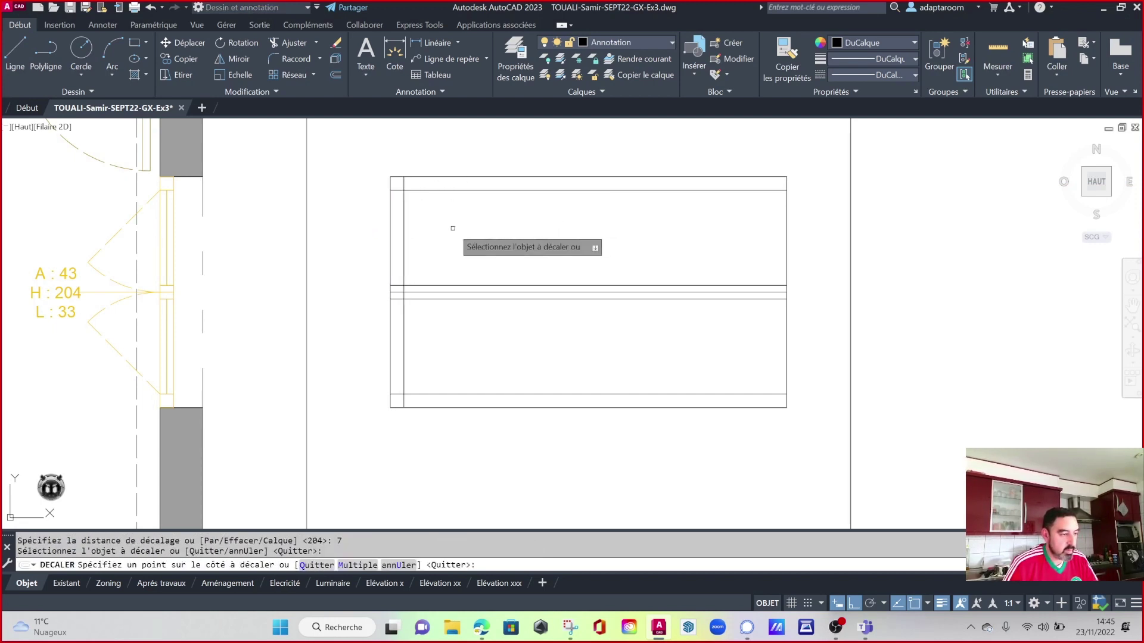
left_click(786, 249)
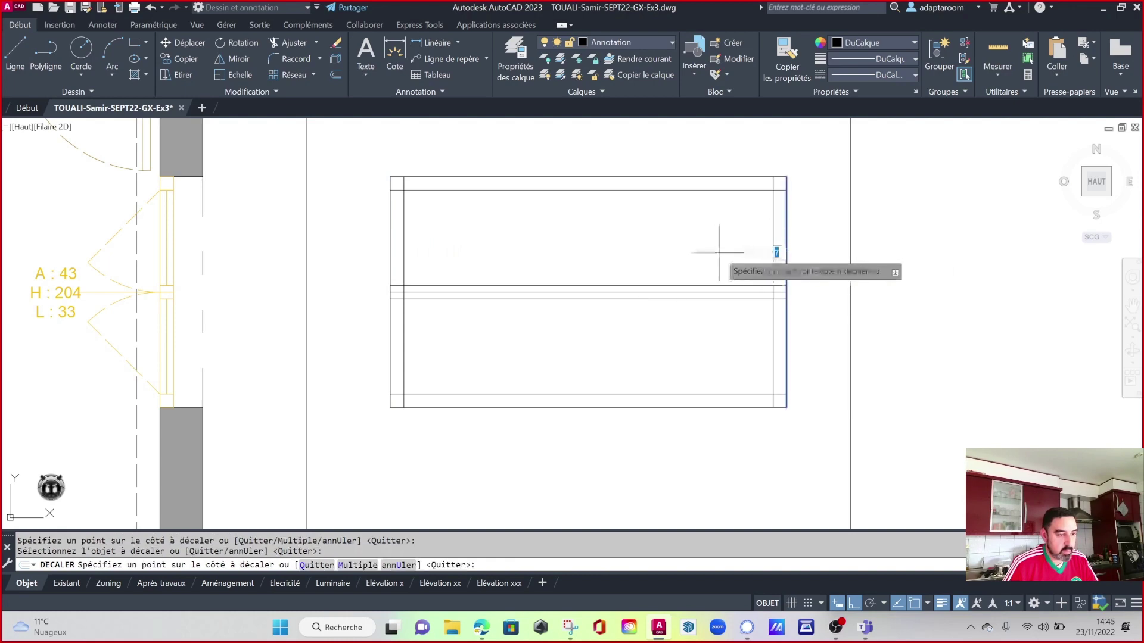
left_click(734, 250)
key("Escape")
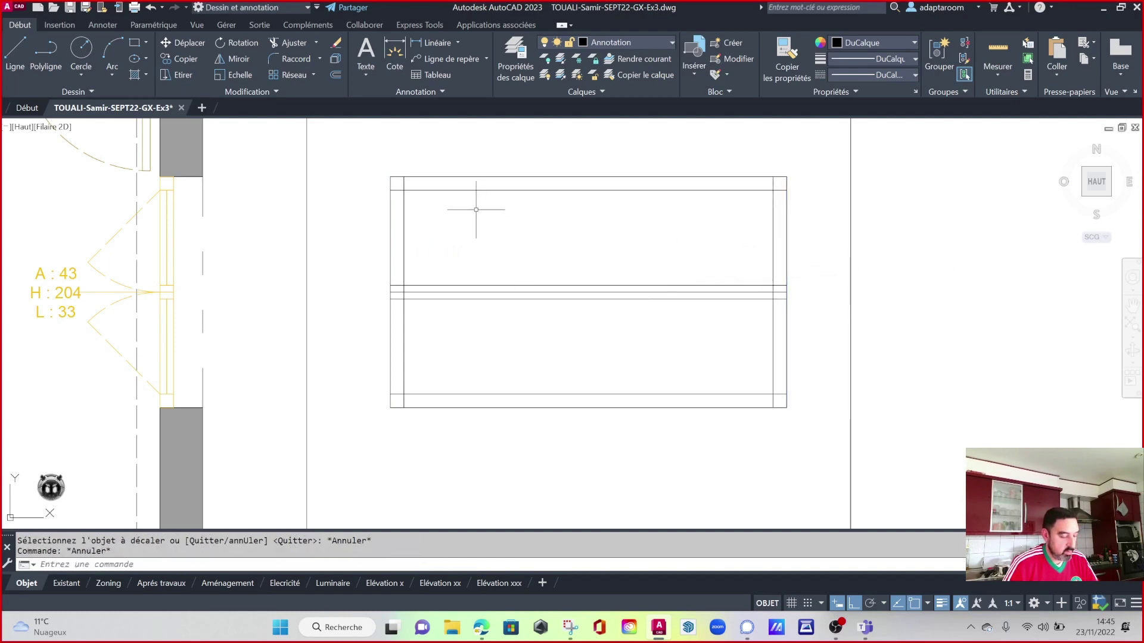
Close the top-left inner frame corner with a zero-radius fillet.
key("Return")
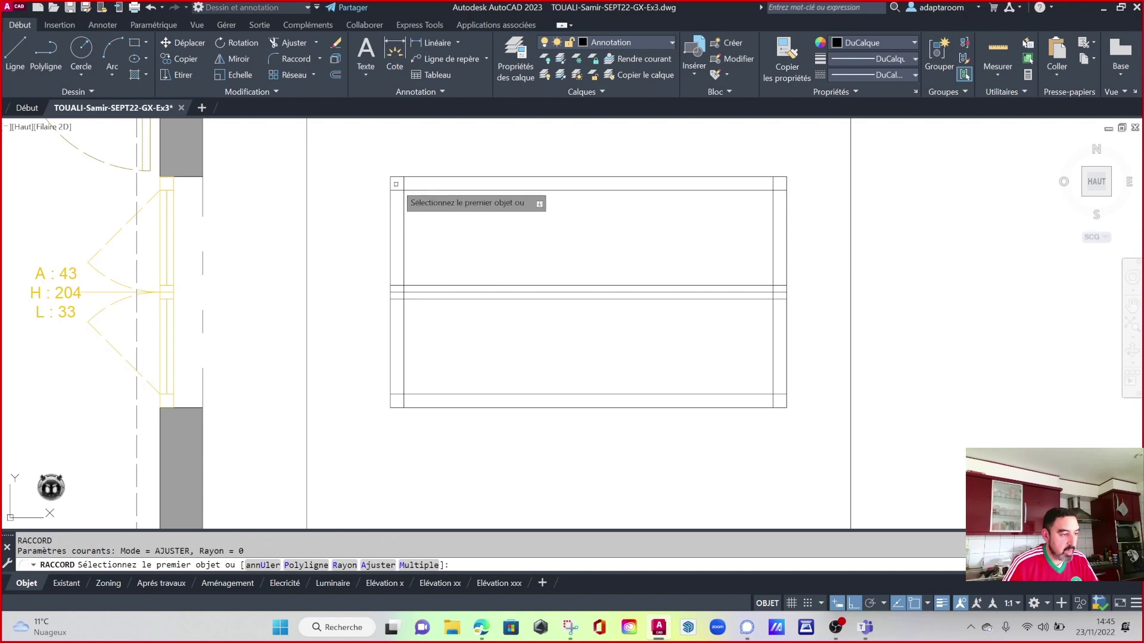
left_click(402, 189)
key("Escape")
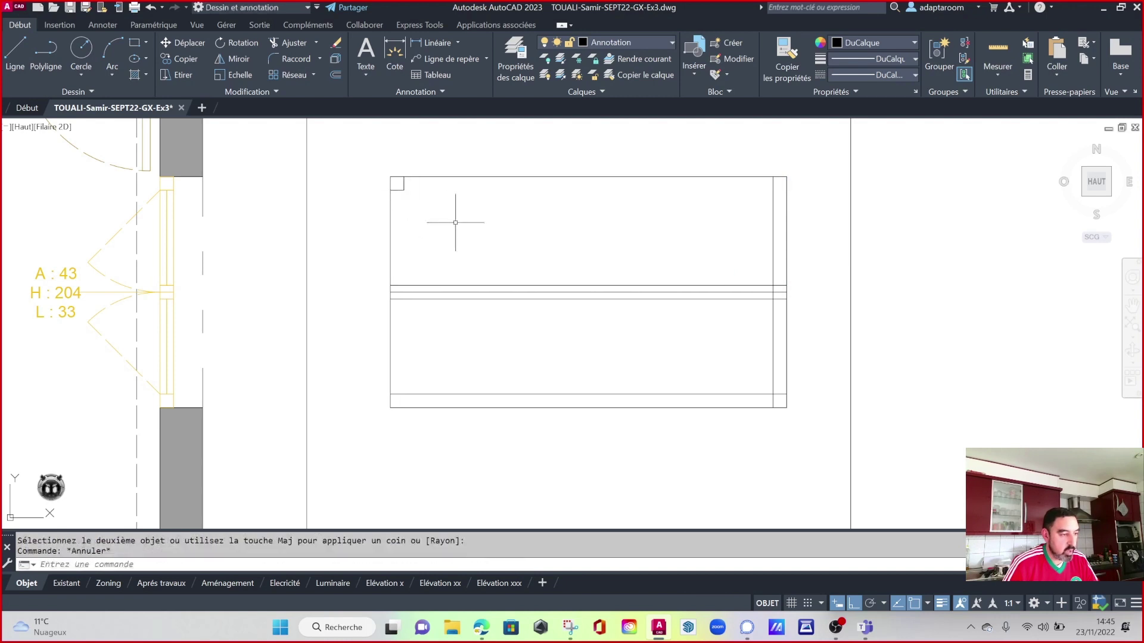
type("u")
key("Return")
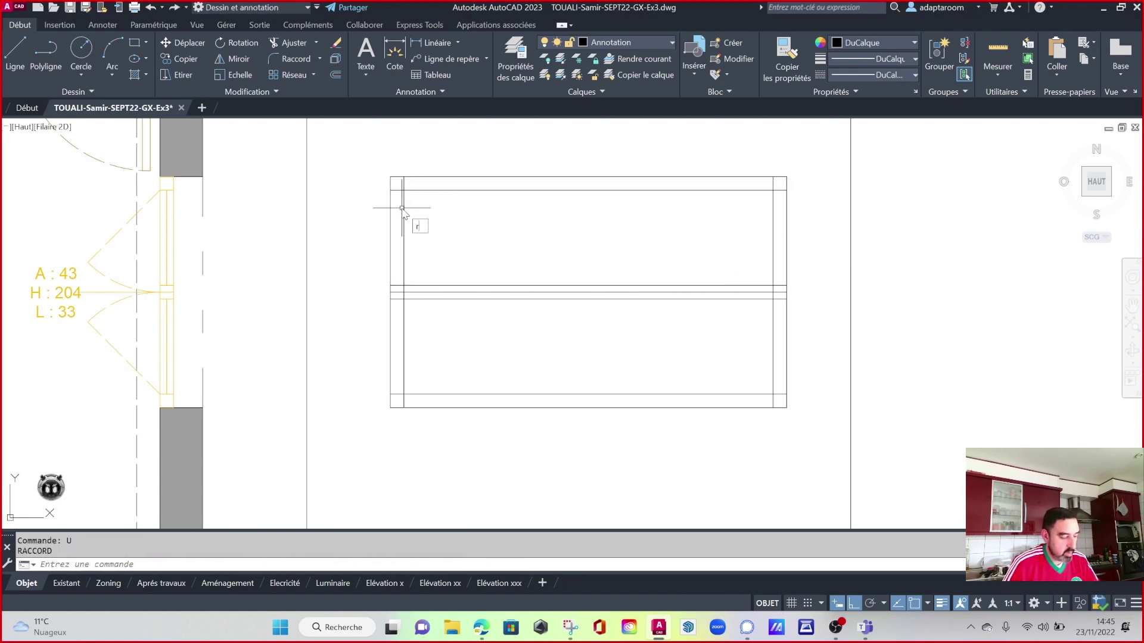
key("Return")
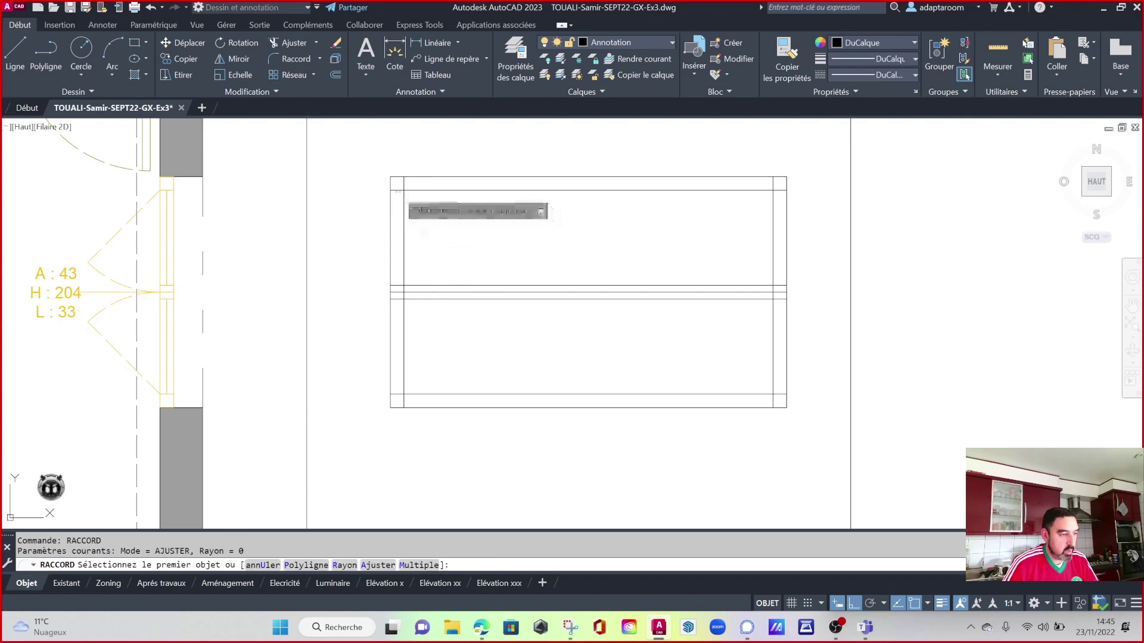
left_click(398, 191)
left_click(403, 194)
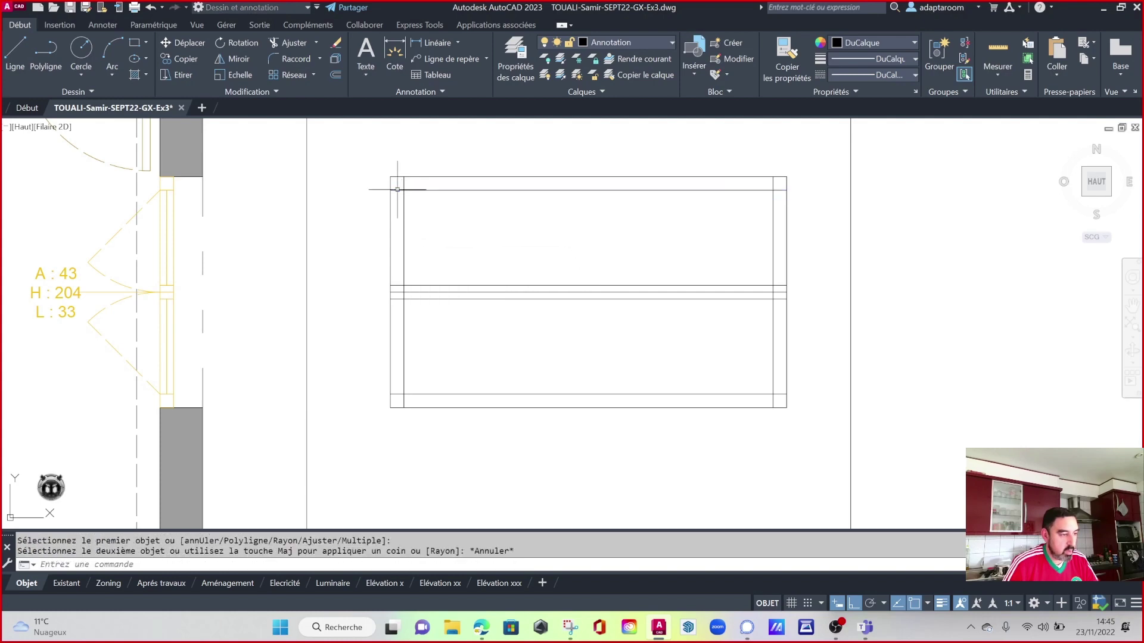
Fillet the remaining inner frame corners, including top-right and bottom-right, with radius 0.
key("Return")
left_click(403, 203)
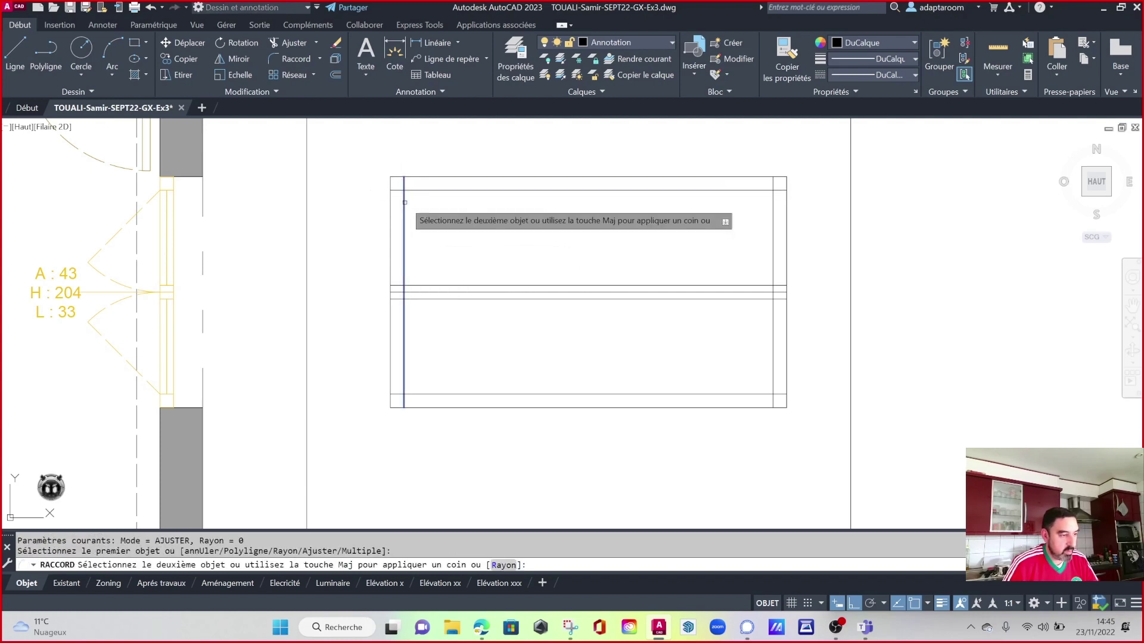
key("Return")
left_click(760, 191)
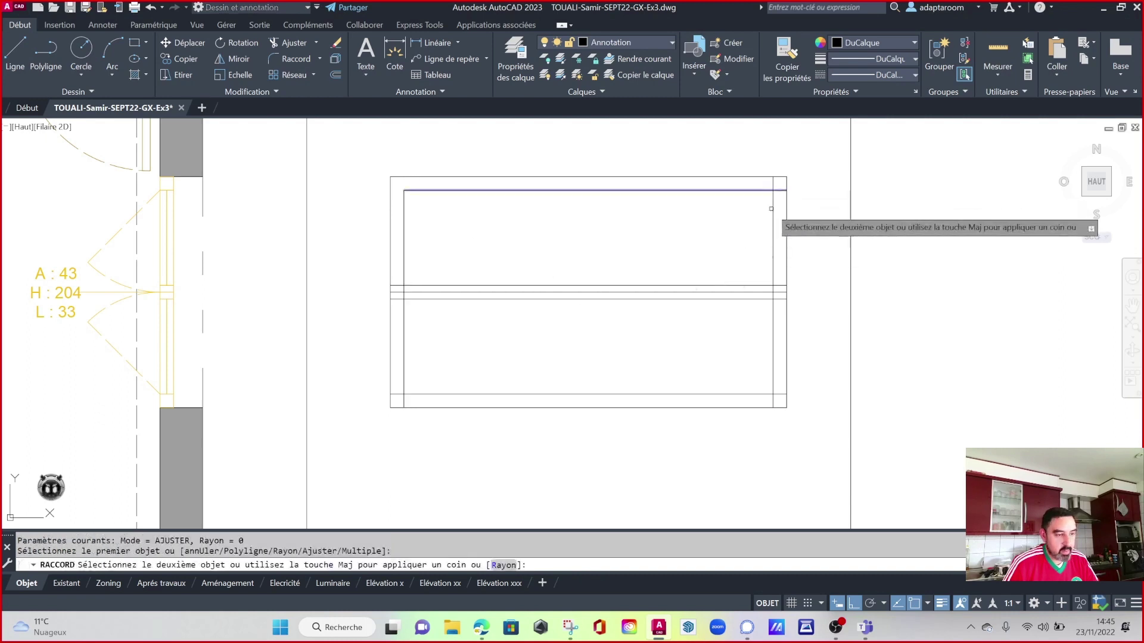
left_click(774, 214)
key("Return")
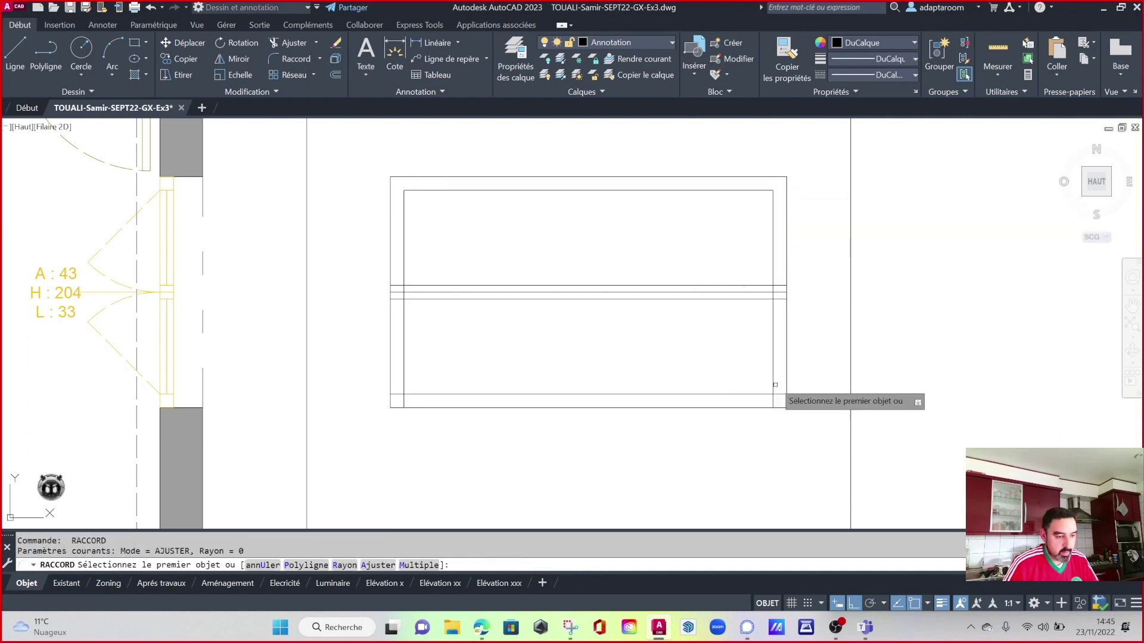
left_click(773, 388)
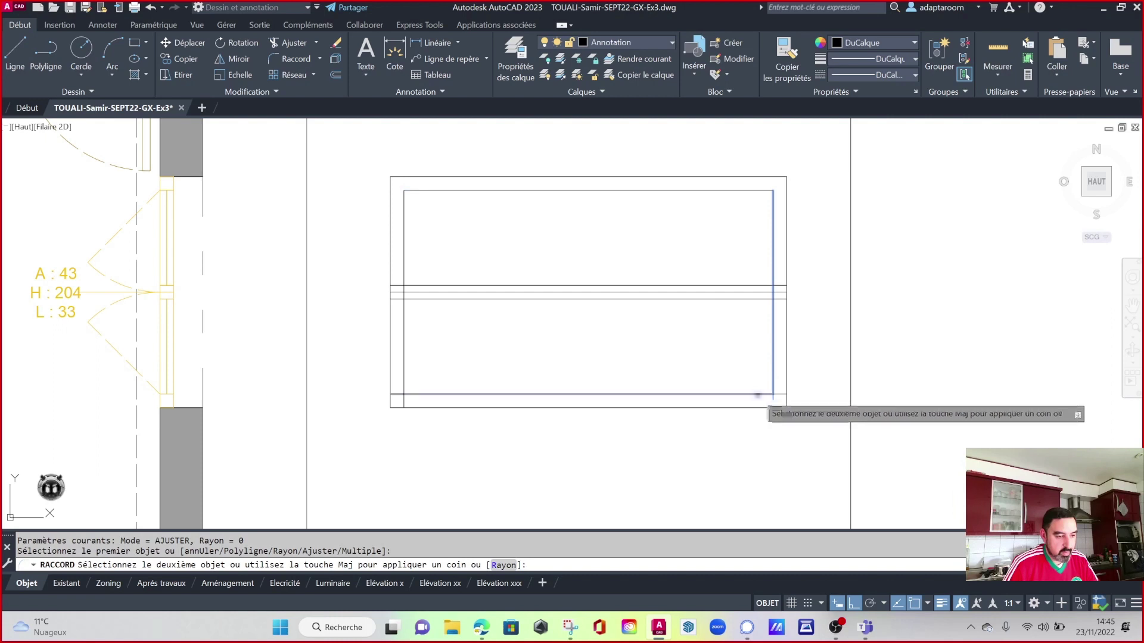
left_click(756, 394)
key("Return")
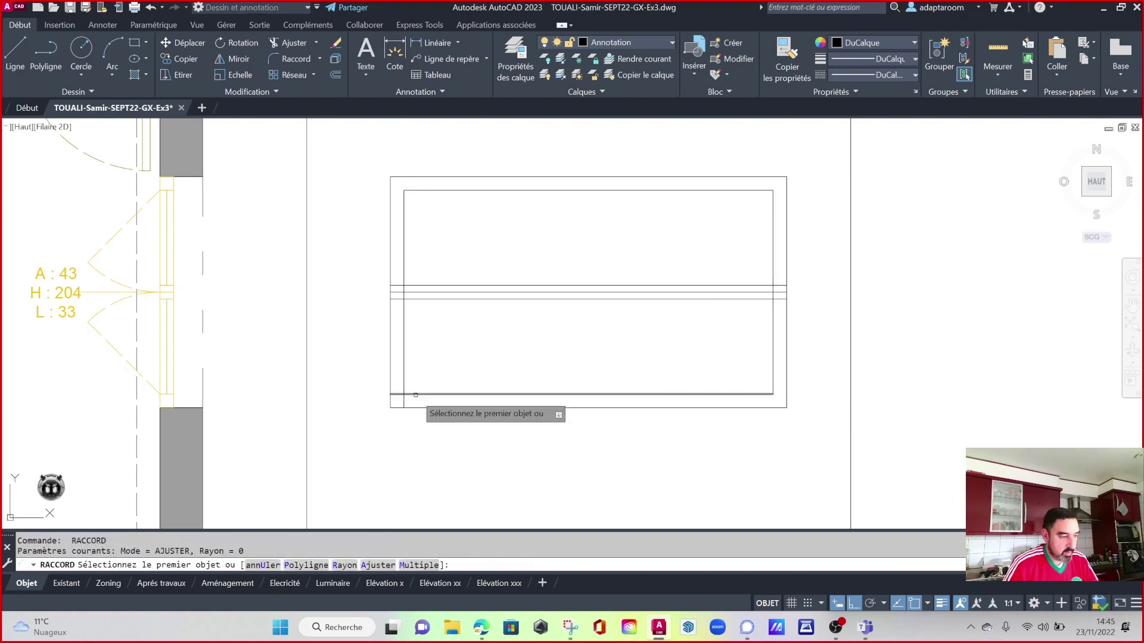
left_click(415, 395)
key("Escape")
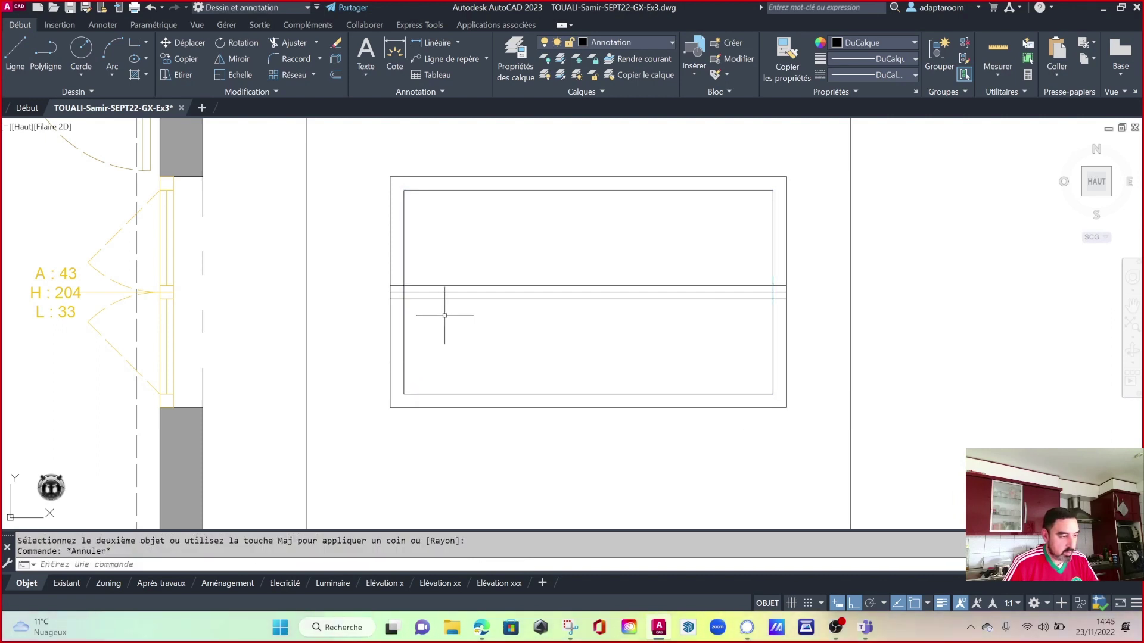
Trim the vertical pieces between the middle bars and the bars' left stubs.
type("a")
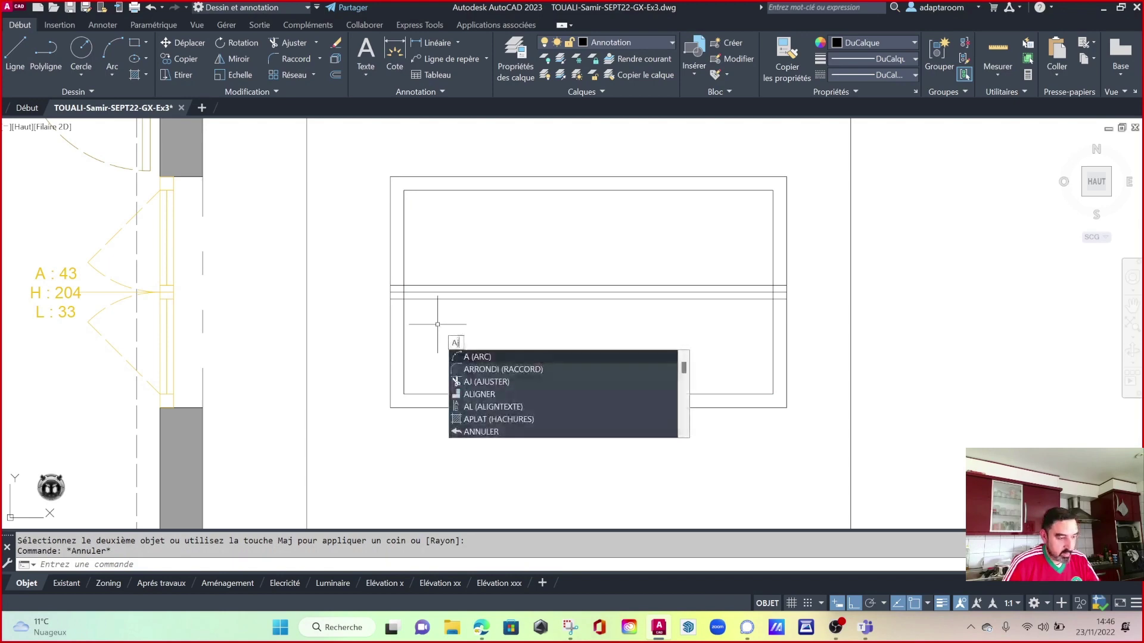
key("Return")
scroll(398, 304, "up", 3)
scroll(442, 238, "up", 2)
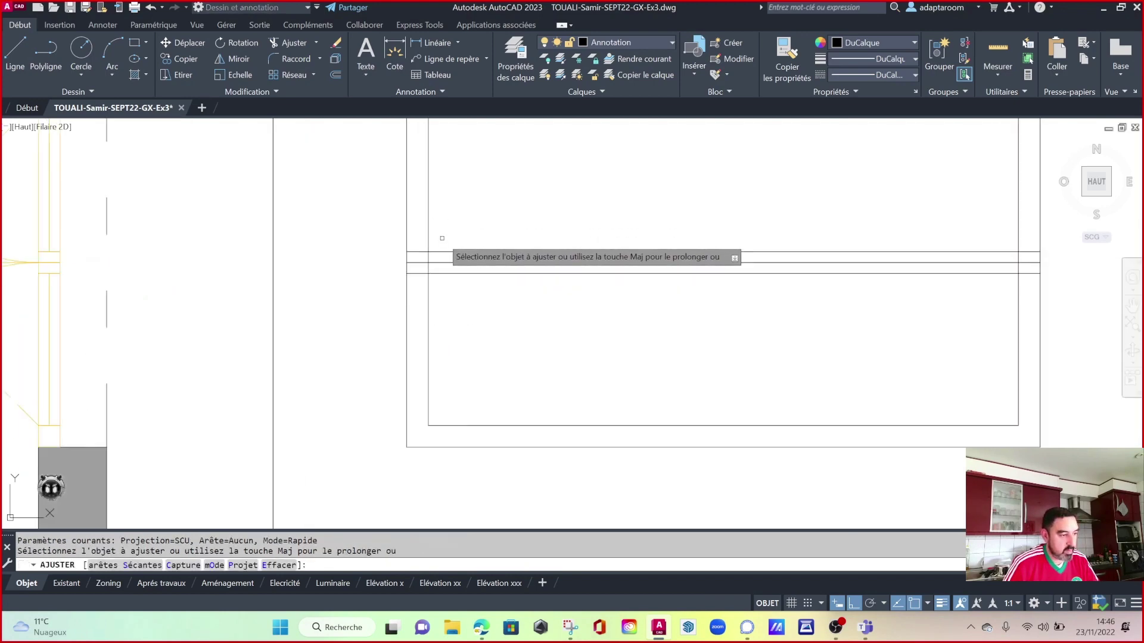
scroll(442, 238, "down", 3)
scroll(429, 255, "up", 3)
scroll(429, 281, "up", 2)
scroll(438, 289, "up", 2)
key("Escape")
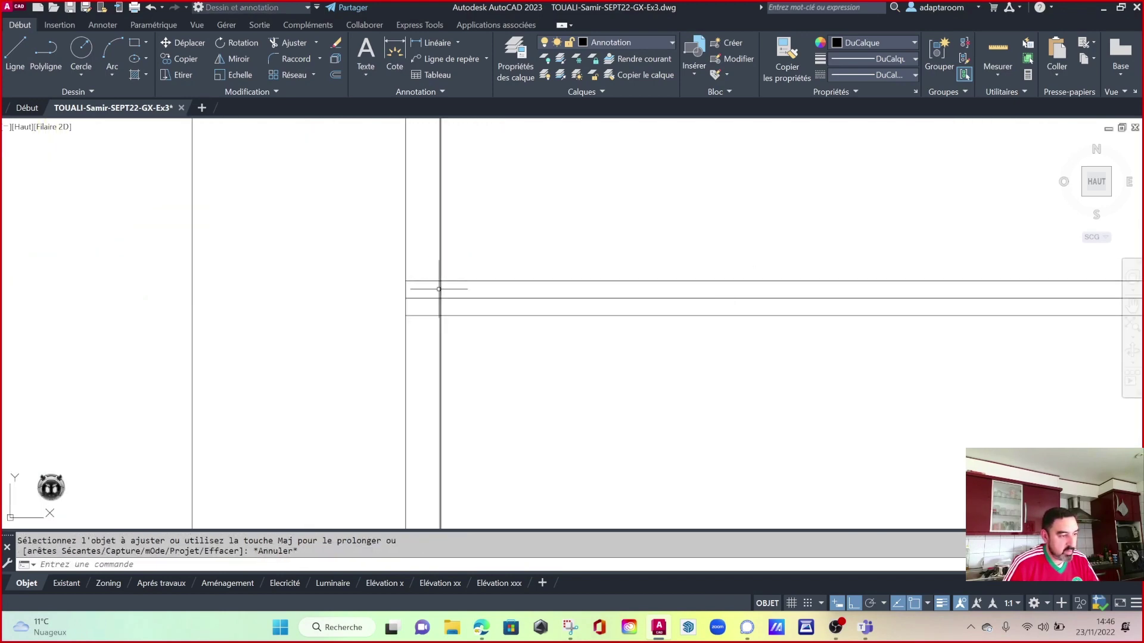
type("j")
key("Return")
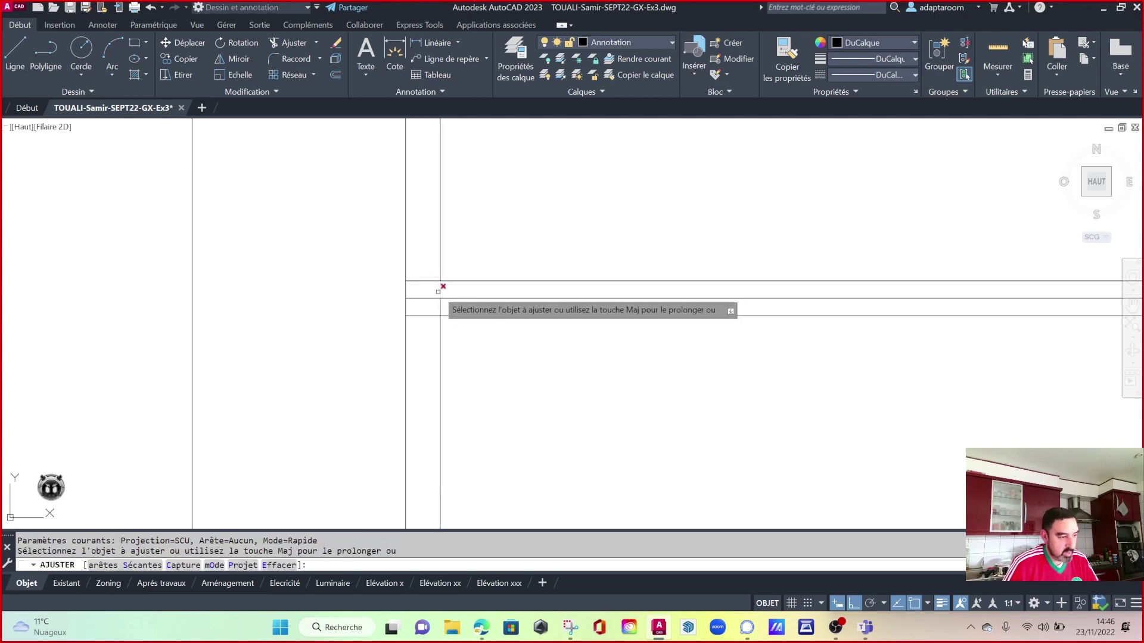
left_click(440, 290)
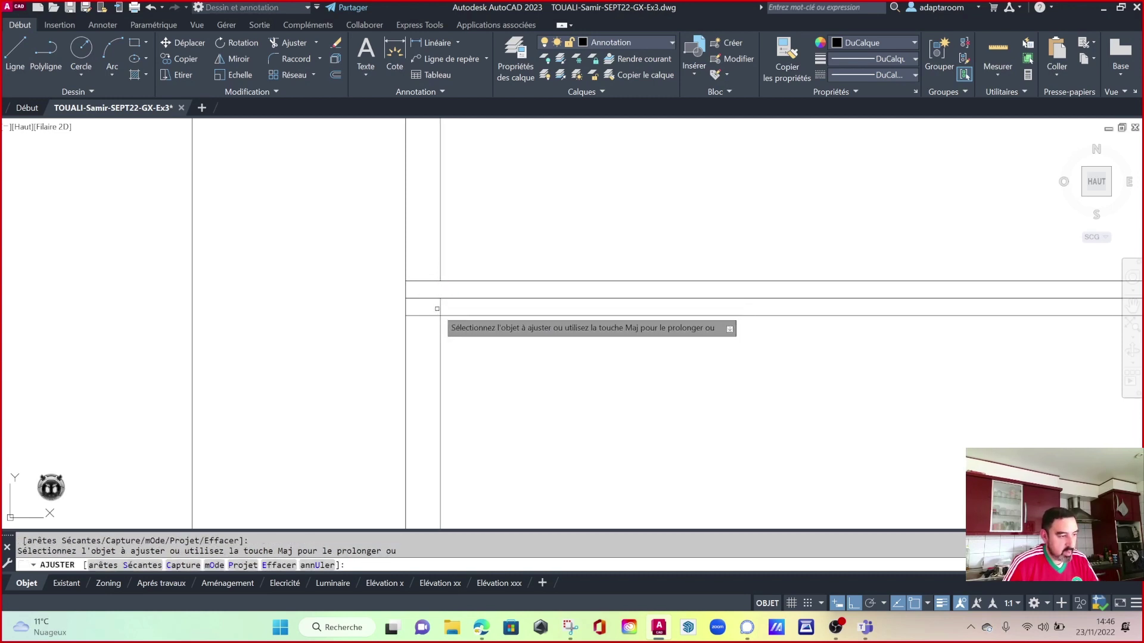
left_click(440, 307)
left_click(426, 280)
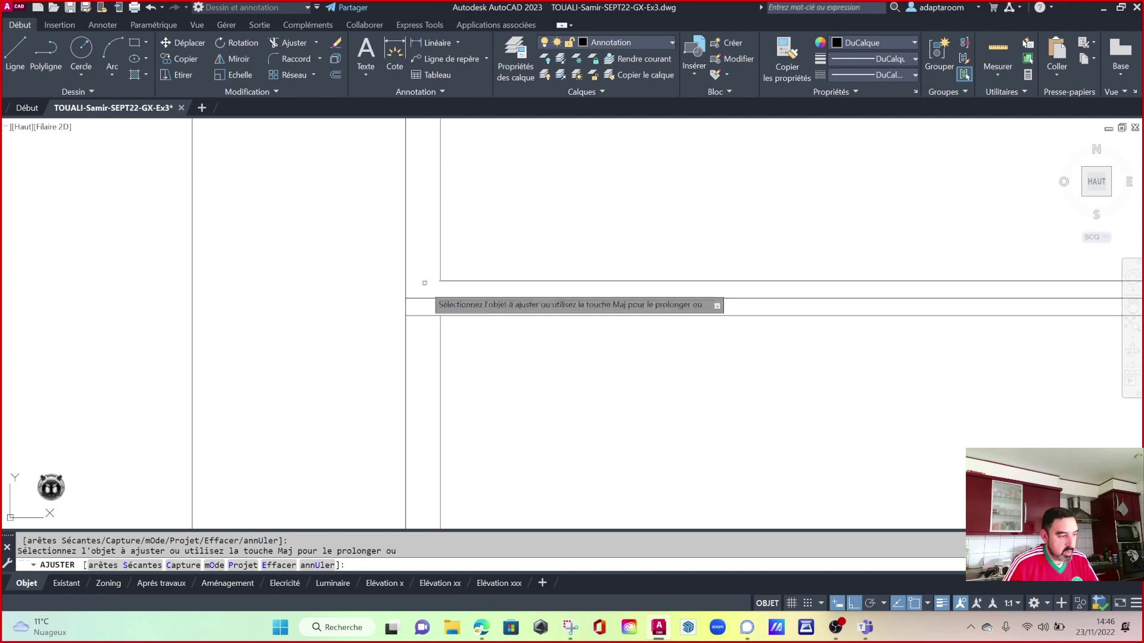
left_click(427, 315)
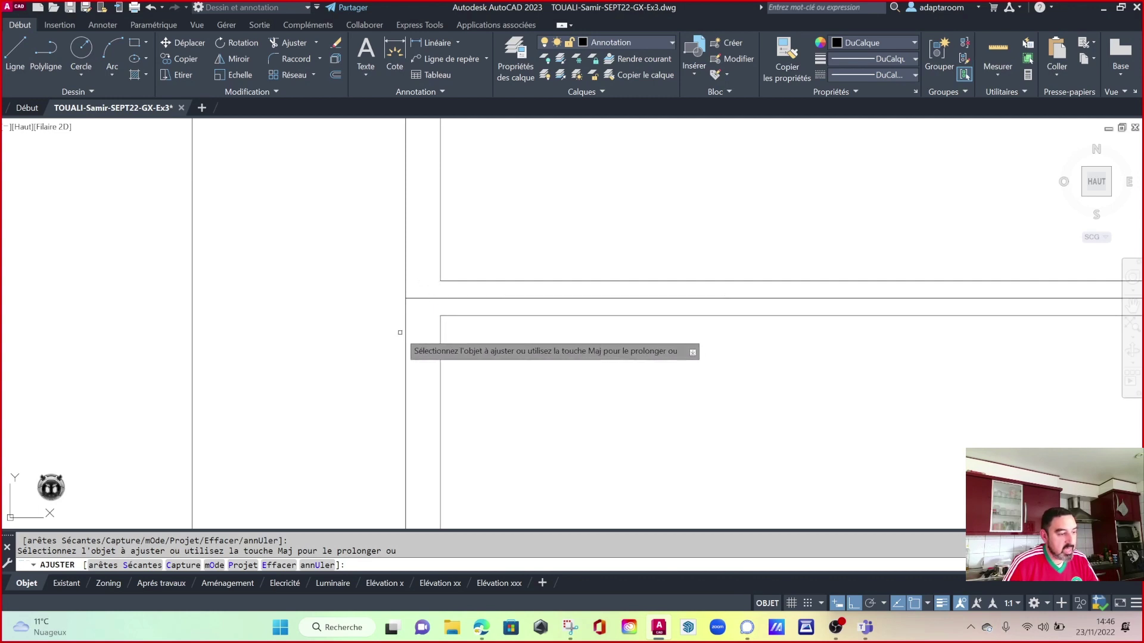
Trim the short bar piece on the frame's right side.
scroll(411, 333, "down", 4)
scroll(774, 321, "up", 4)
scroll(745, 320, "down", 2)
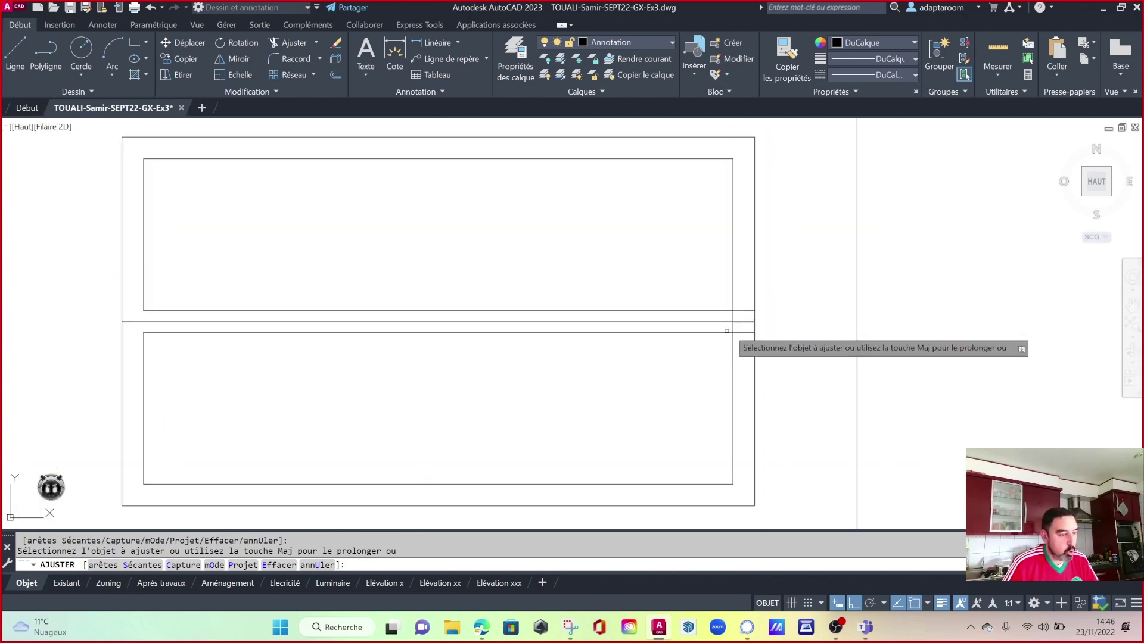
scroll(743, 320, "up", 2)
scroll(742, 319, "up", 2)
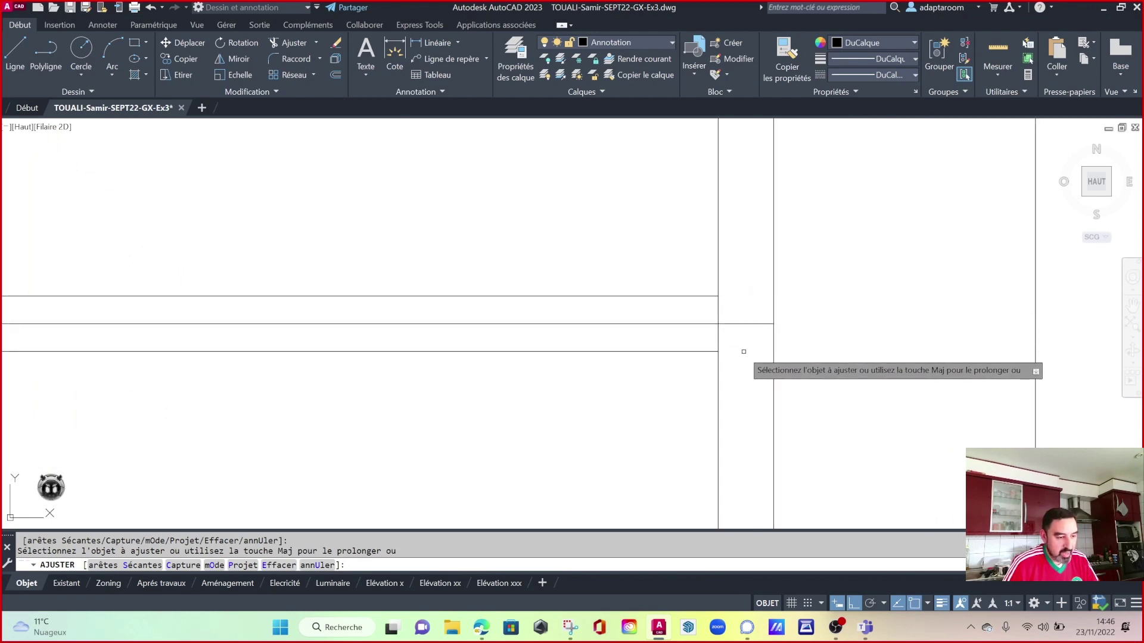
left_click(741, 351)
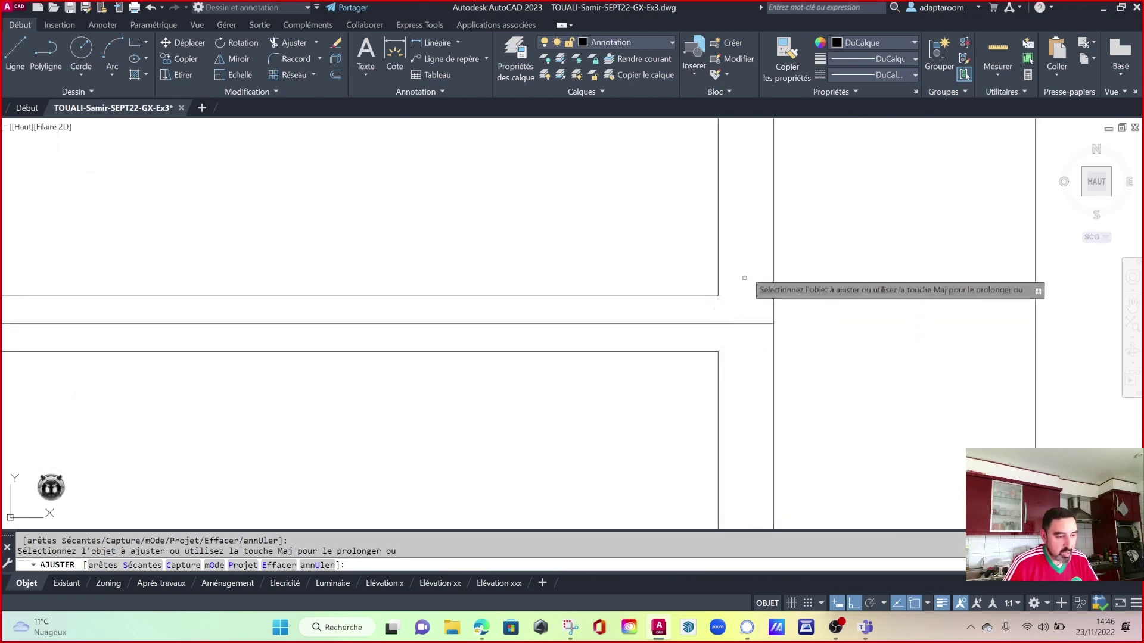
scroll(741, 271, "down", 5)
key("Escape")
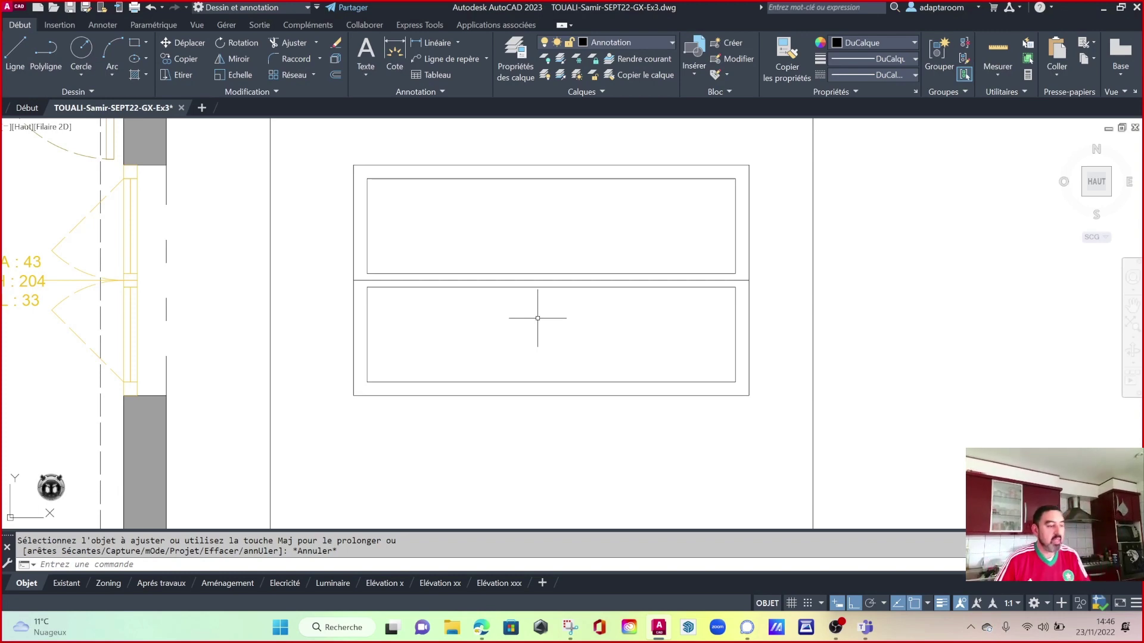
Pan and zoom to bring the floor plan and elevation into view.
scroll(560, 273, "down", 3)
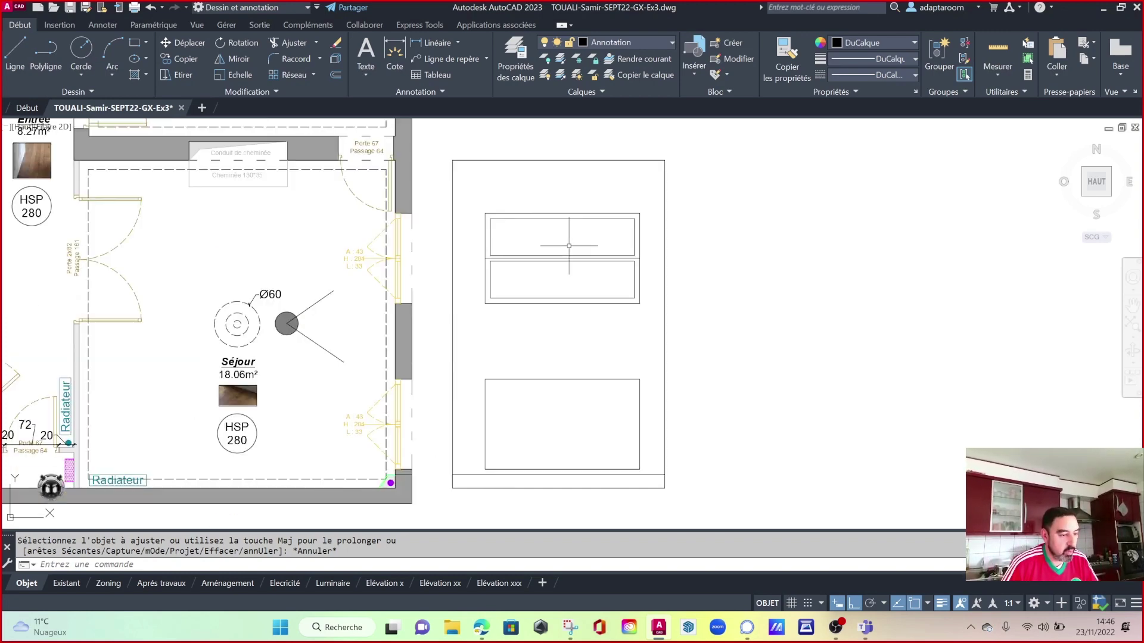
scroll(565, 274, "down", 3)
middle_click_drag(544, 462, 523, 383)
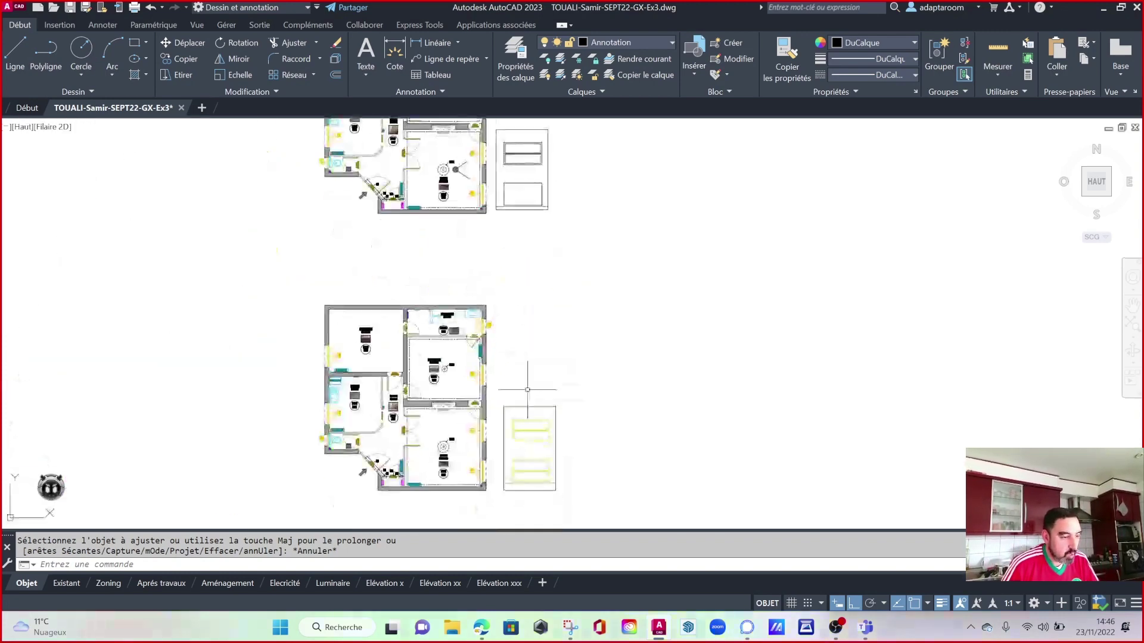
scroll(517, 472, "up", 5)
scroll(580, 358, "down", 3)
scroll(554, 339, "up", 2)
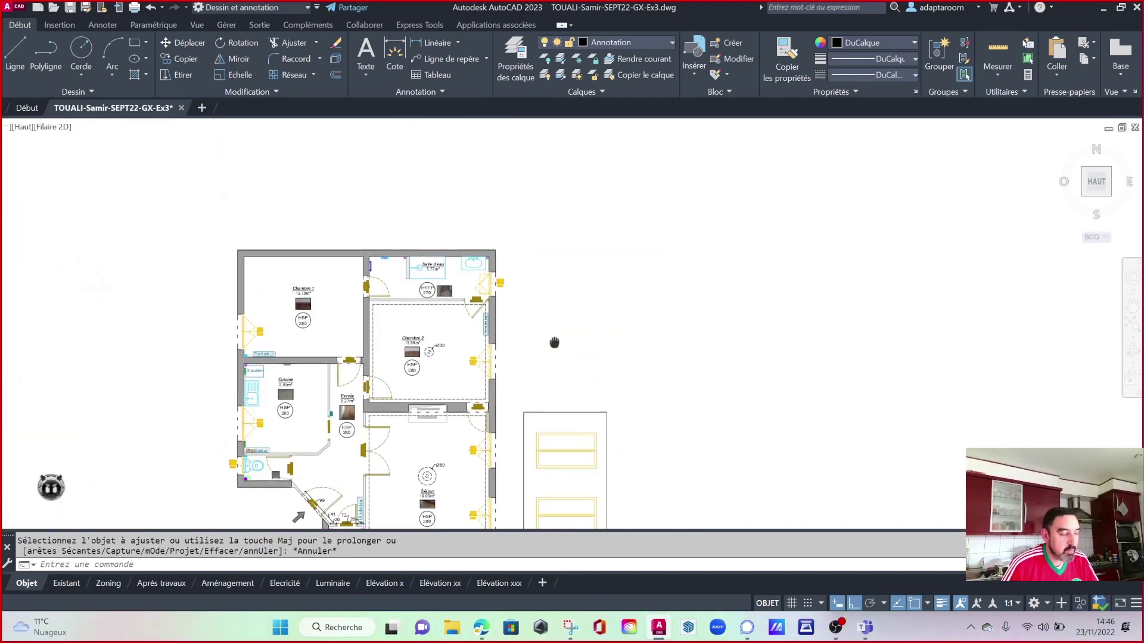
middle_click_drag(545, 411, 523, 316)
scroll(522, 316, "up", 4)
scroll(535, 289, "up", 2)
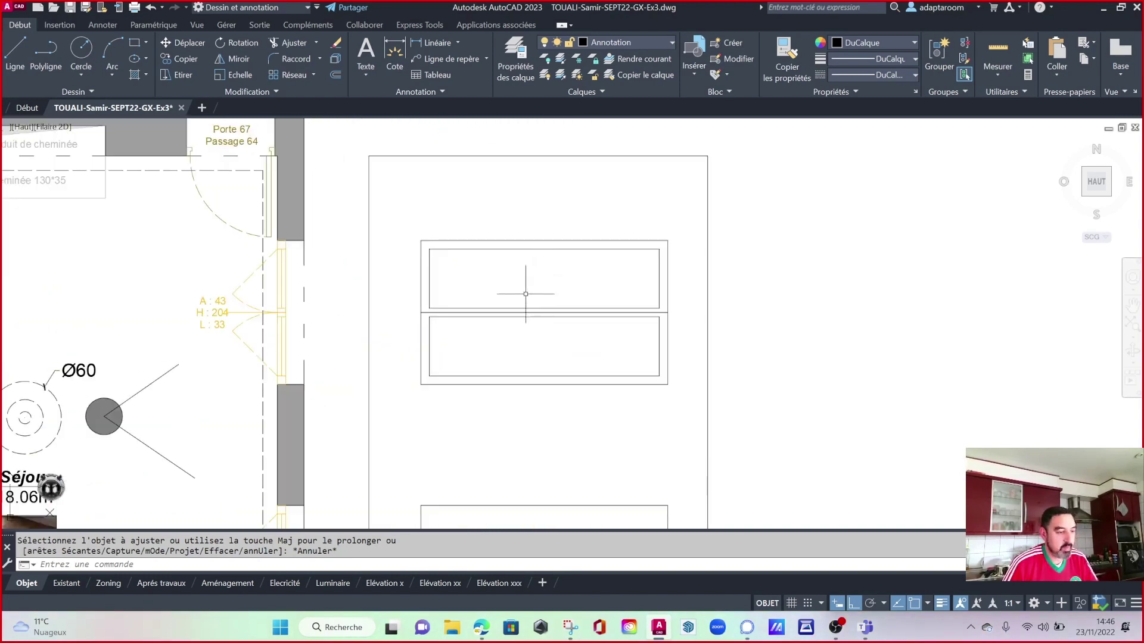
scroll(540, 350, "up", 4)
Draw the small rectangular handle on the window's middle rail with lines.
type("l")
key("Return")
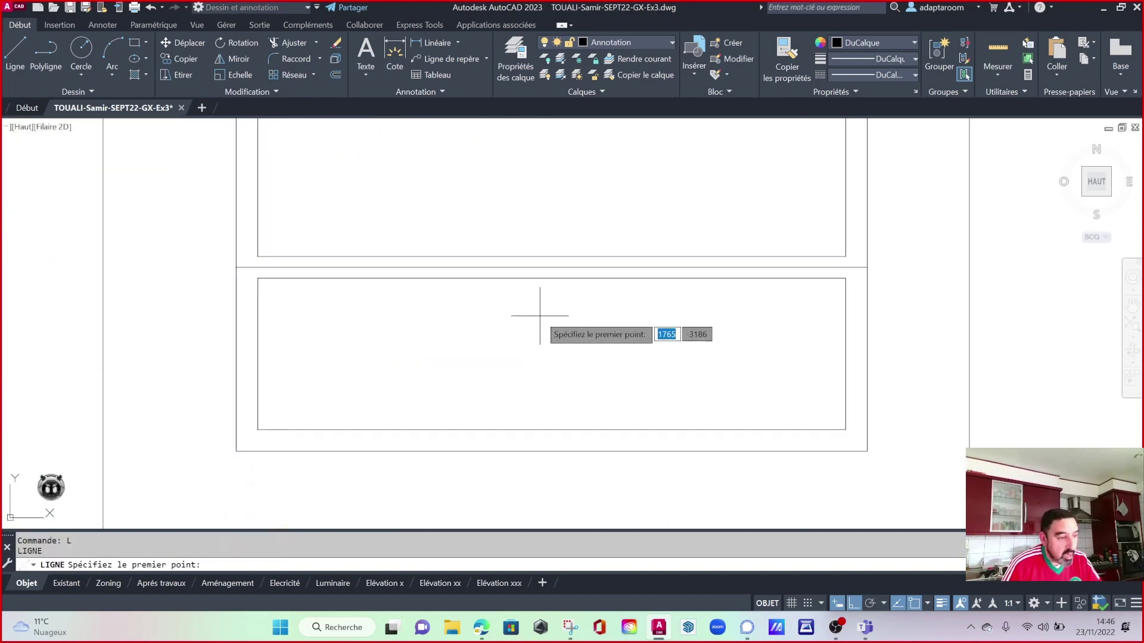
scroll(530, 274, "up", 2)
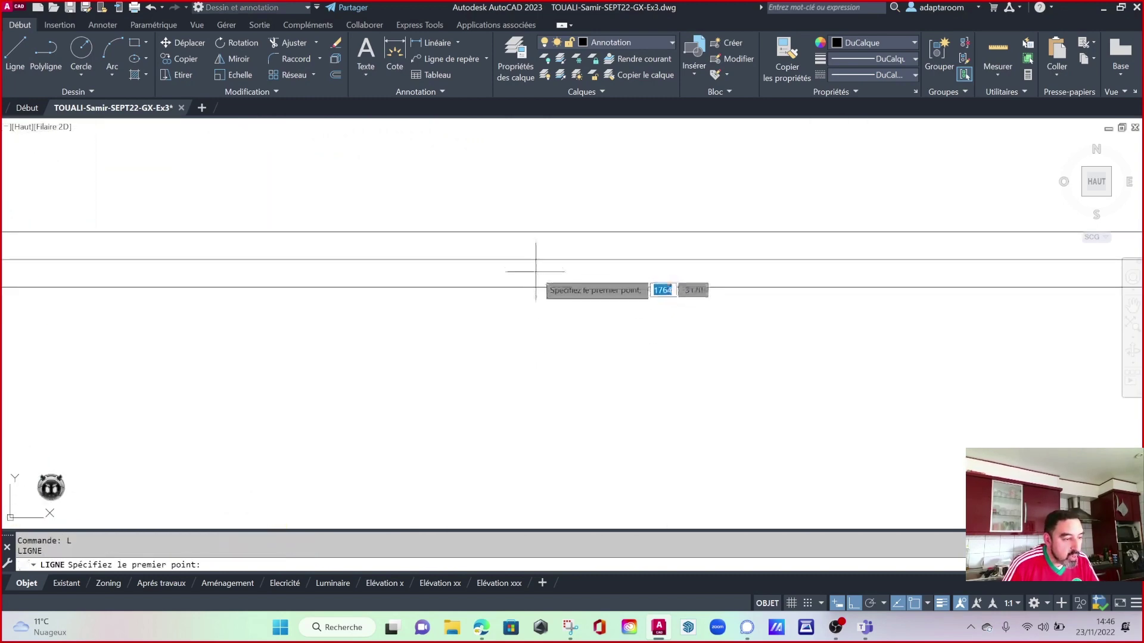
left_click(536, 273)
left_click(536, 368)
left_click(571, 368)
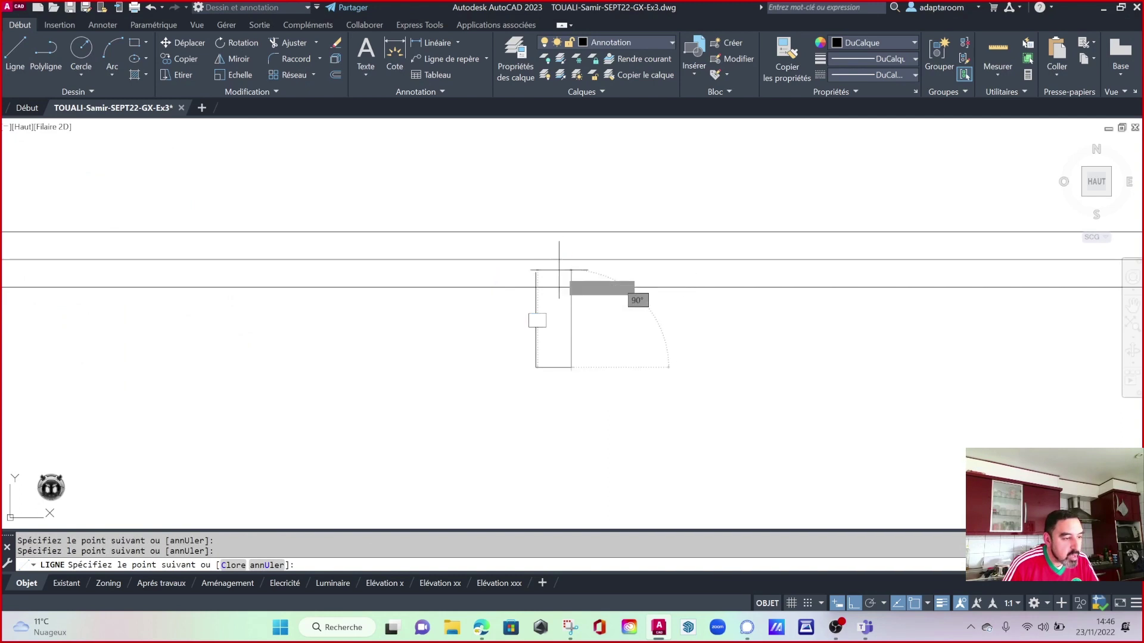
left_click(538, 275)
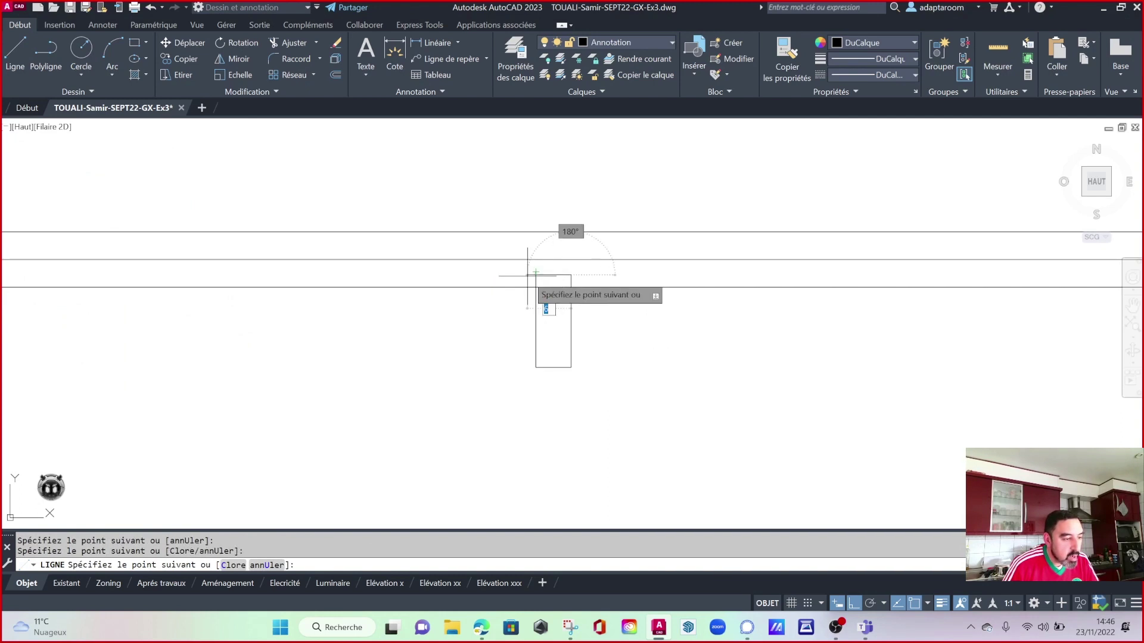
left_click(536, 276)
key("Escape")
key("Escape")
Try a corner fillet on the handle, switch to trimming, and zoom out.
key("Return")
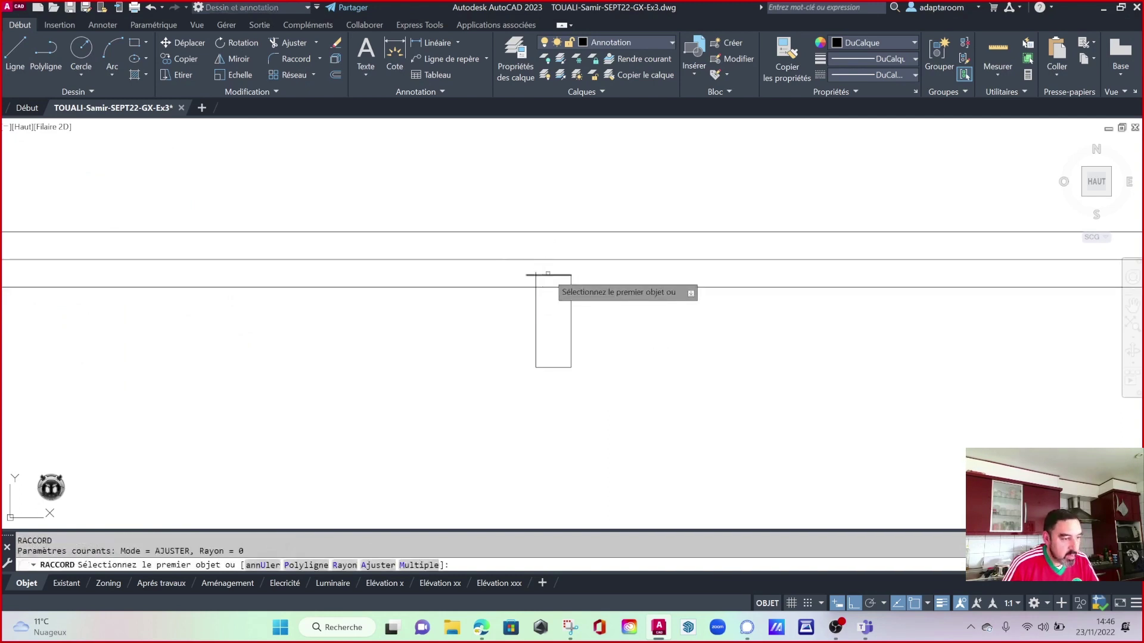
left_click(536, 275)
type("a")
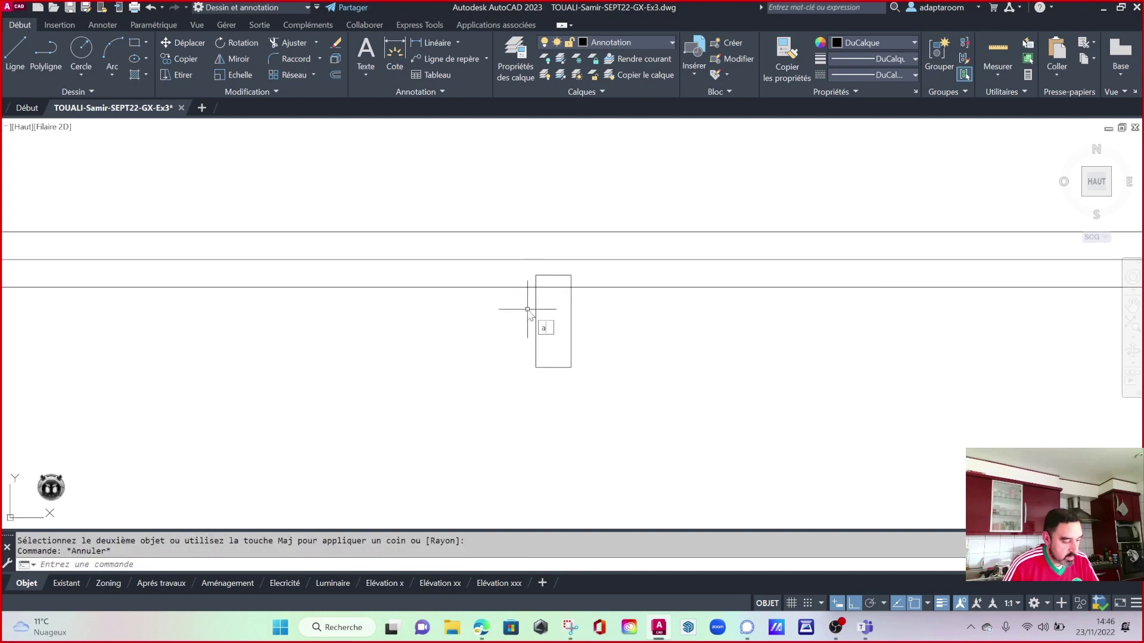
type("j")
key("Return")
scroll(551, 307, "down", 5)
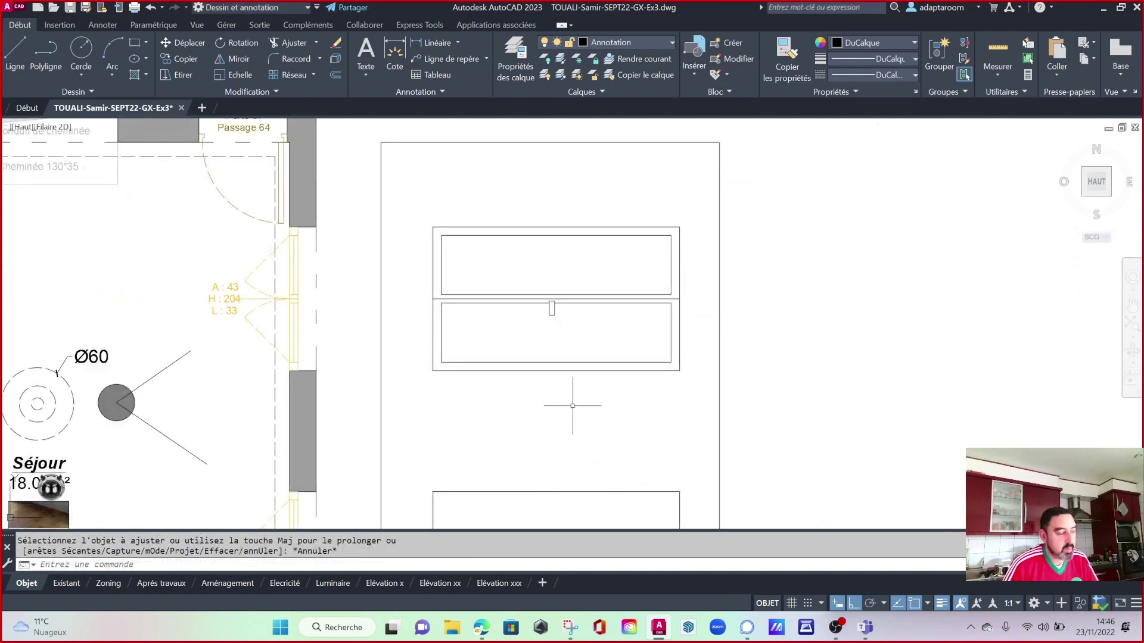
scroll(572, 405, "down", 2)
scroll(574, 405, "down", 3)
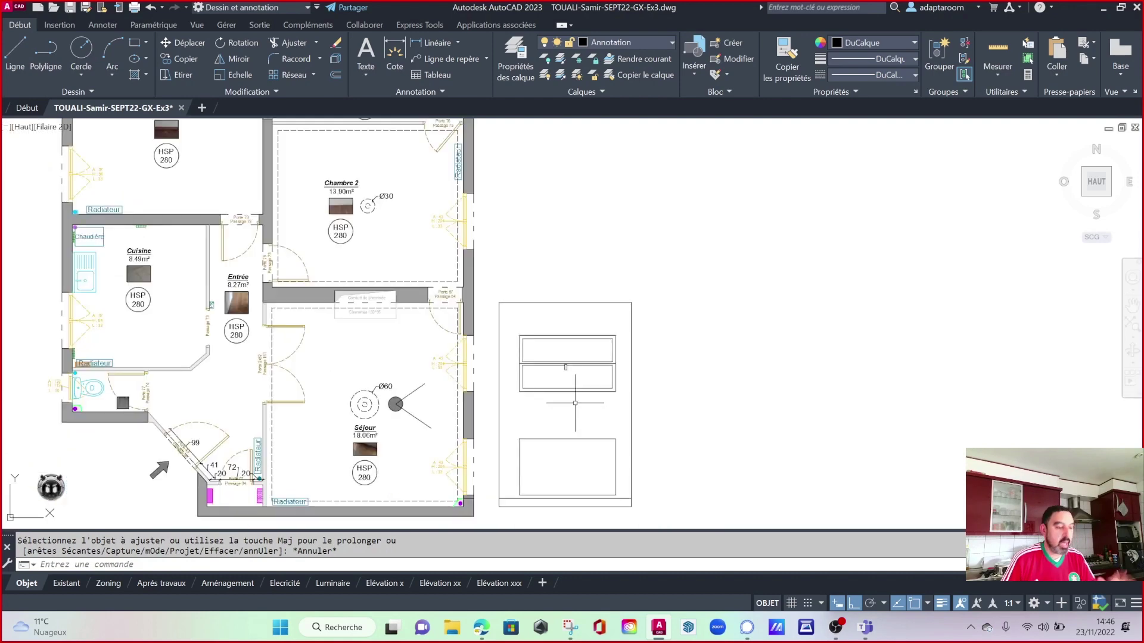
scroll(578, 393, "up", 4)
scroll(582, 382, "down", 1)
middle_click_drag(582, 395, 553, 319)
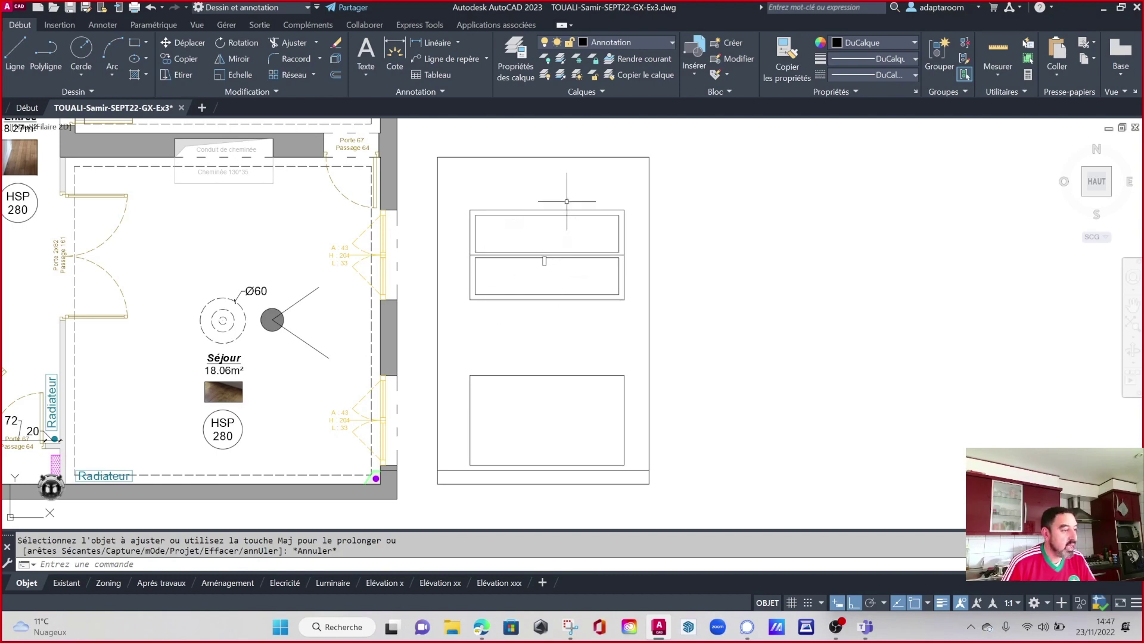
key("Escape")
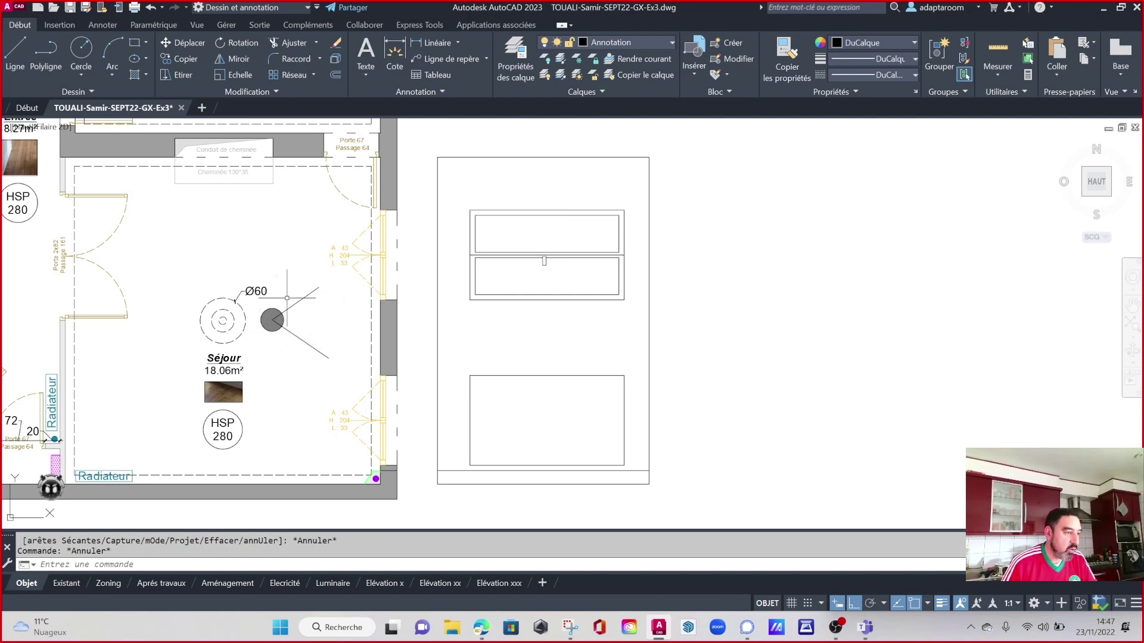
scroll(266, 308, "up", 2)
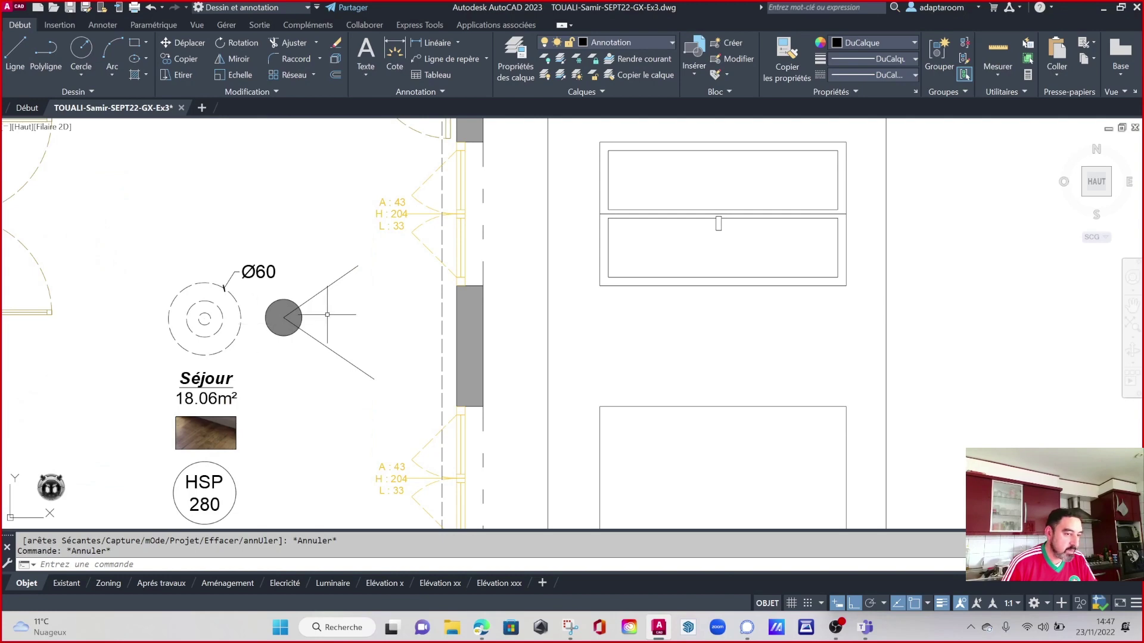
scroll(327, 315, "down", 2)
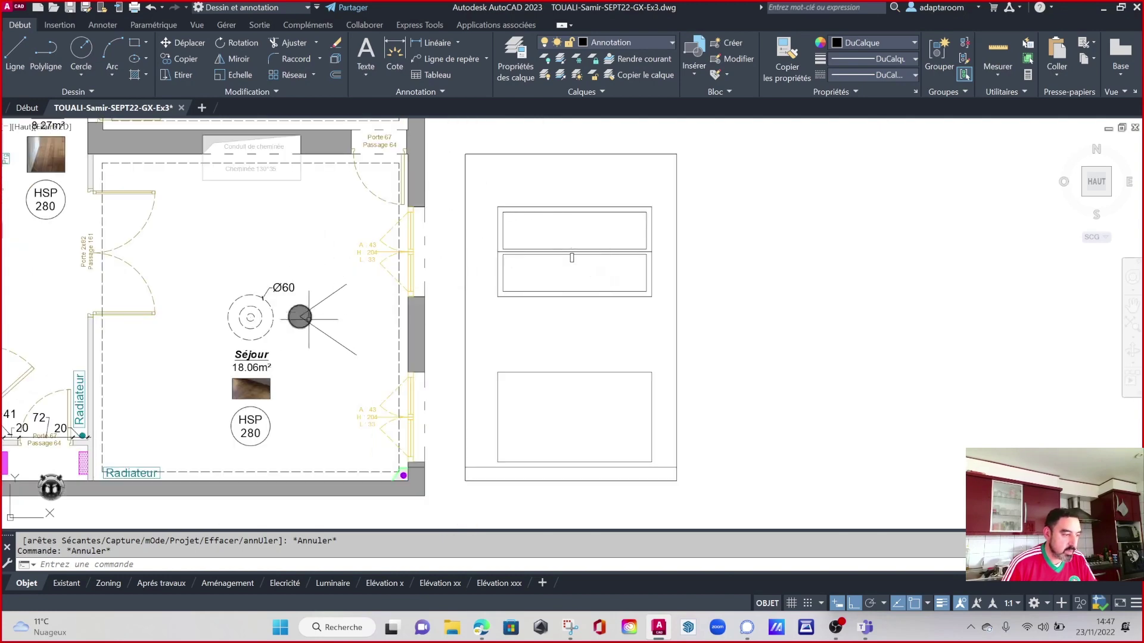
middle_click_drag(304, 237, 317, 252)
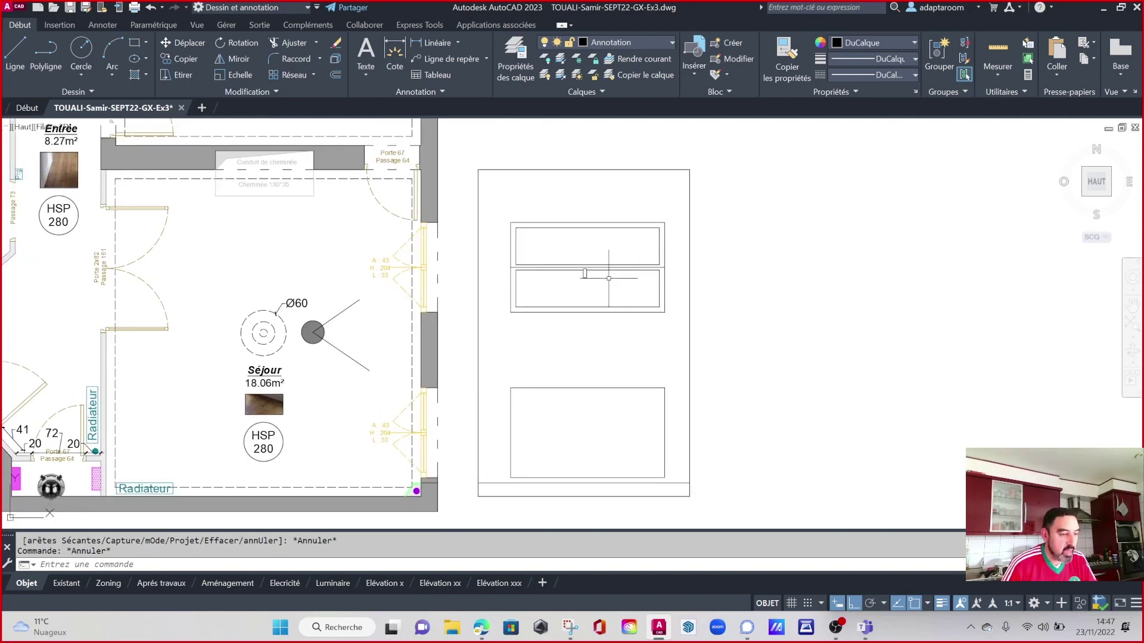
scroll(609, 278, "up", 2)
left_click(701, 340)
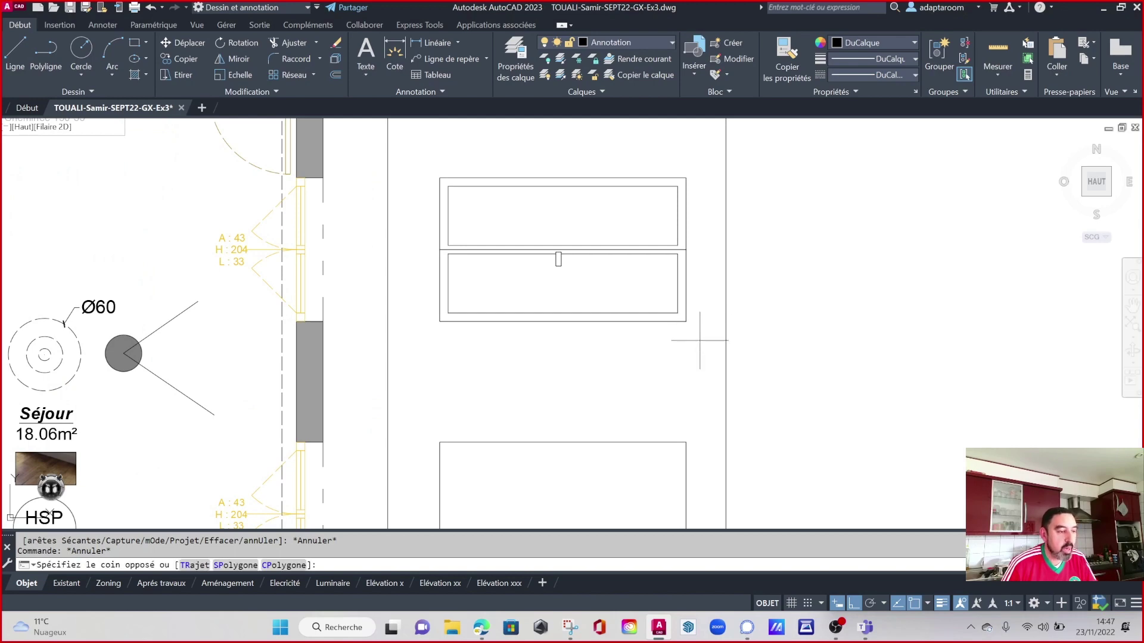
left_click(431, 162)
left_click(594, 45)
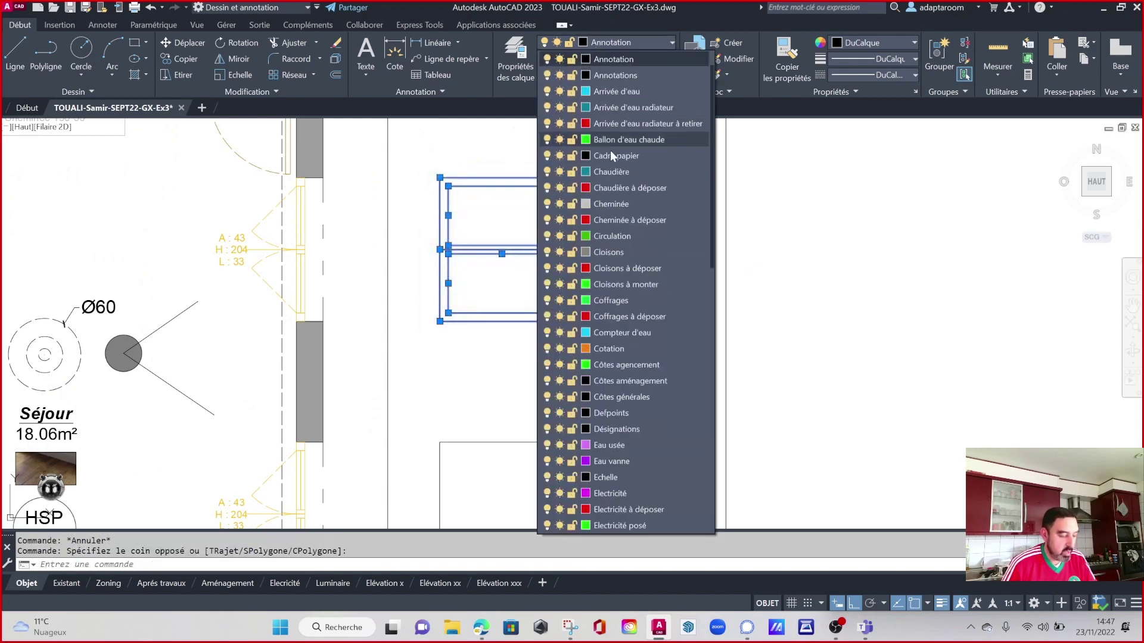
scroll(613, 155, "down", 1)
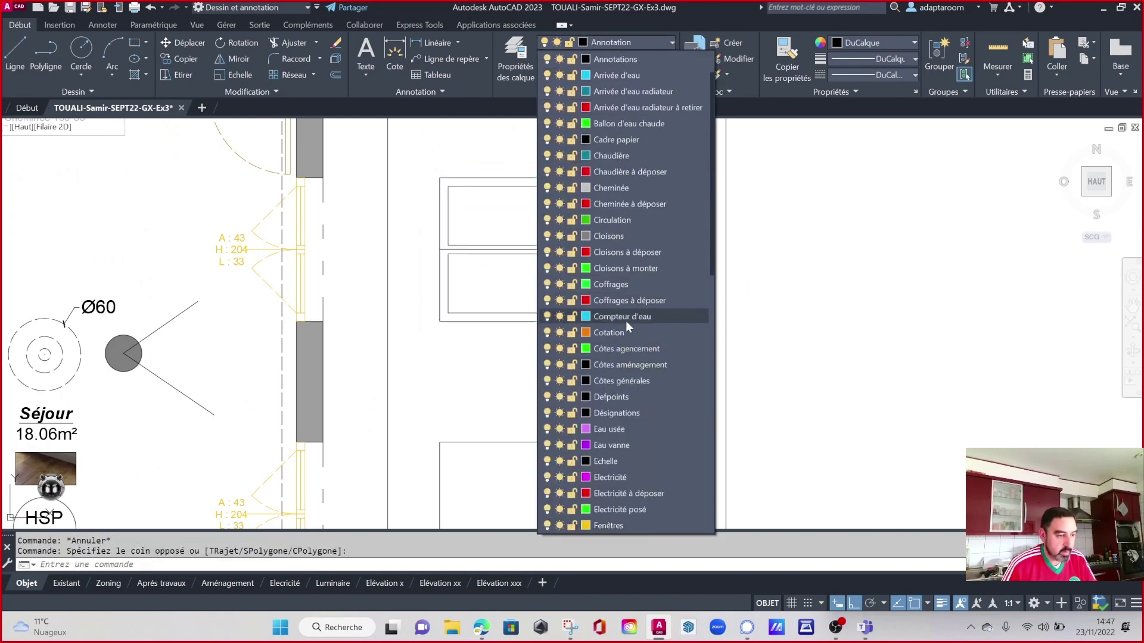
scroll(627, 372, "down", 3)
scroll(619, 367, "down", 3)
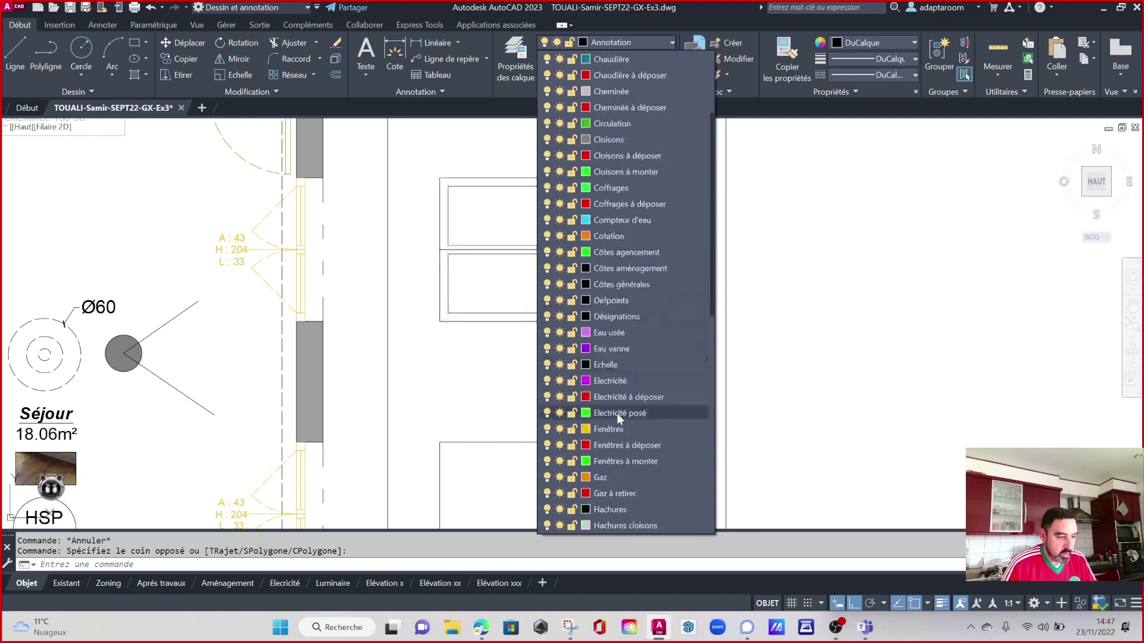
left_click(616, 430)
key("Escape")
scroll(613, 364, "down", 4)
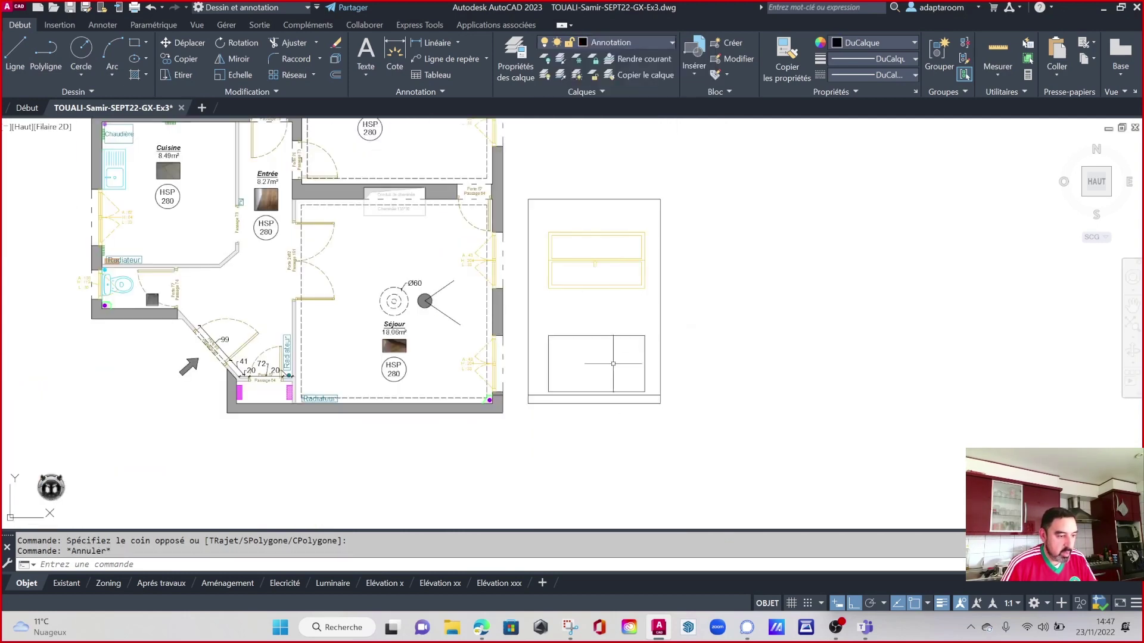
scroll(613, 363, "up", 2)
left_click(675, 408)
key("Escape")
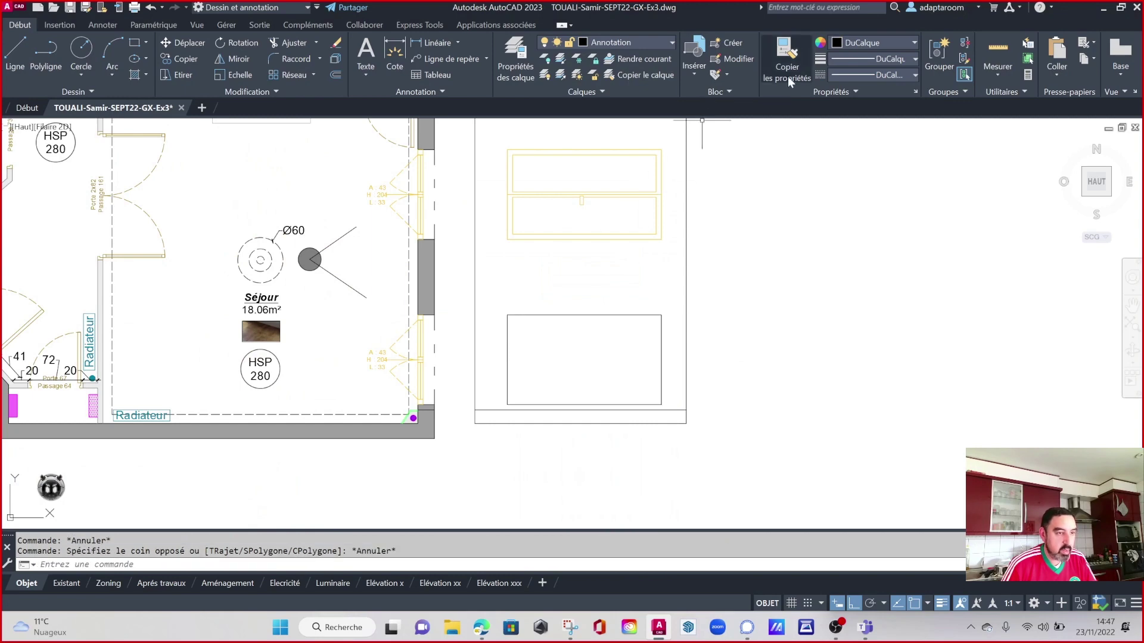
left_click(782, 62)
left_click(638, 233)
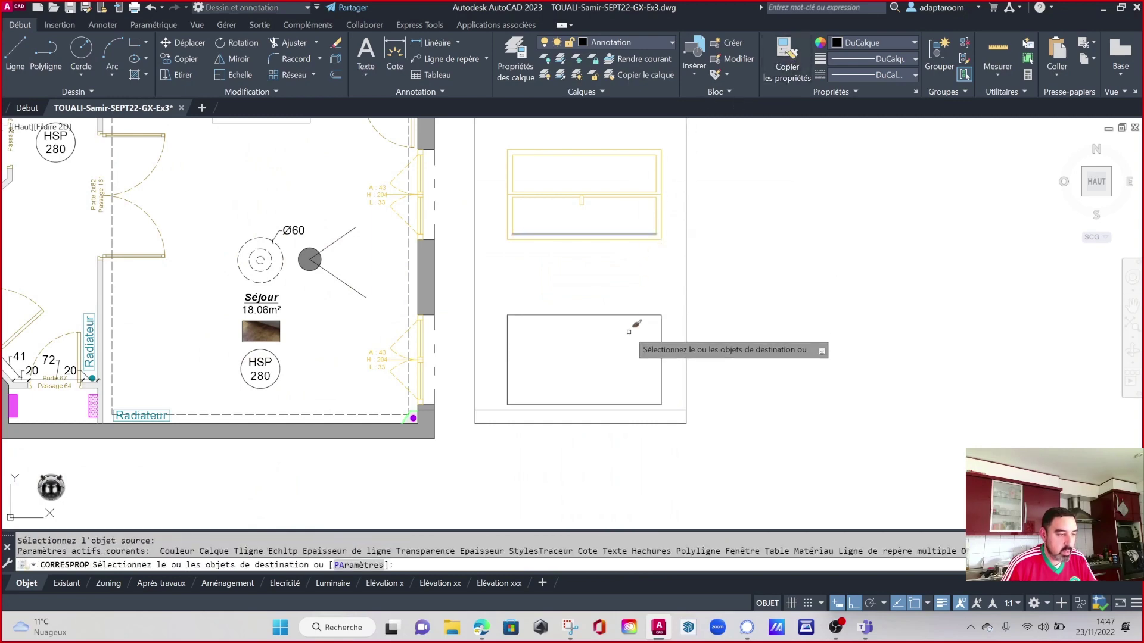
left_click(641, 315)
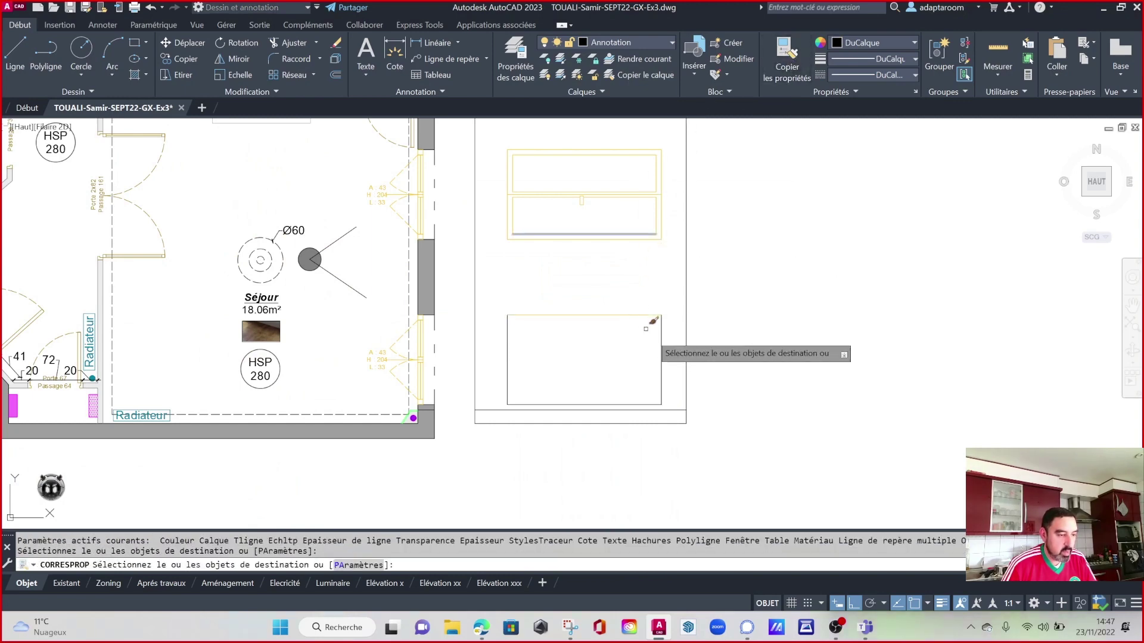
left_click(661, 358)
left_click(642, 406)
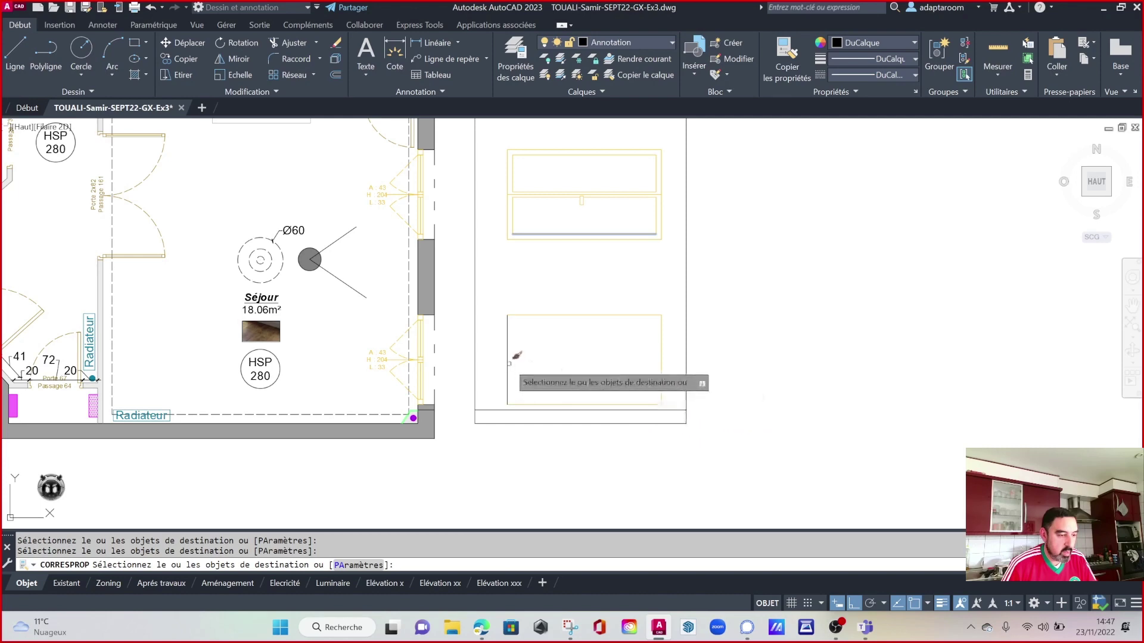
key("Escape")
scroll(615, 211, "up", 2)
scroll(618, 217, "up", 2)
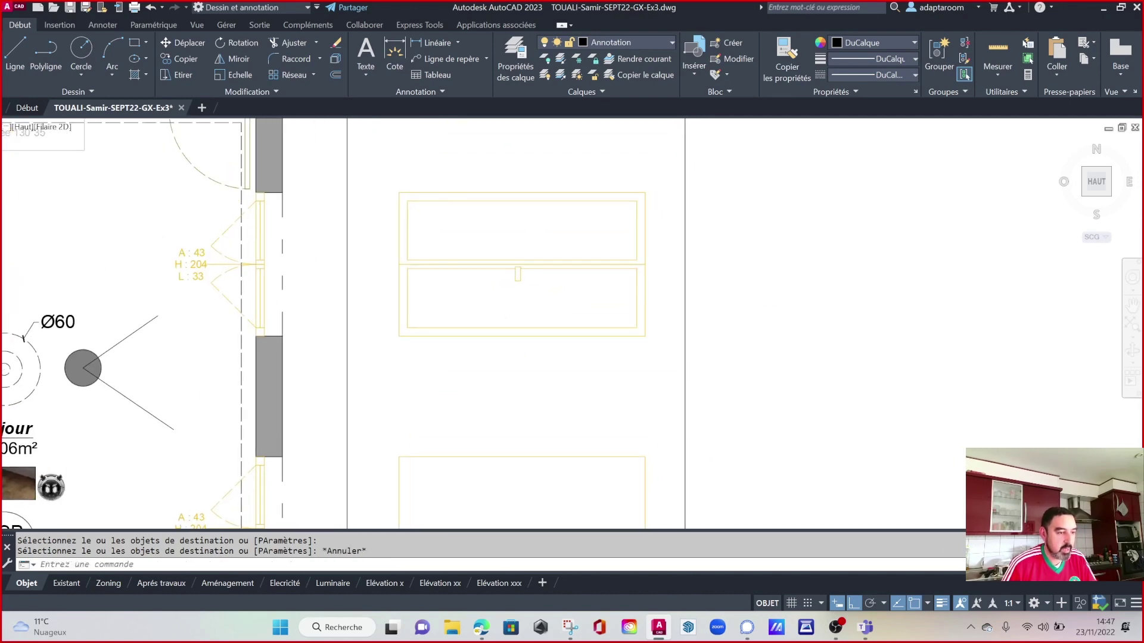
scroll(642, 335, "down", 2)
scroll(638, 332, "down", 2)
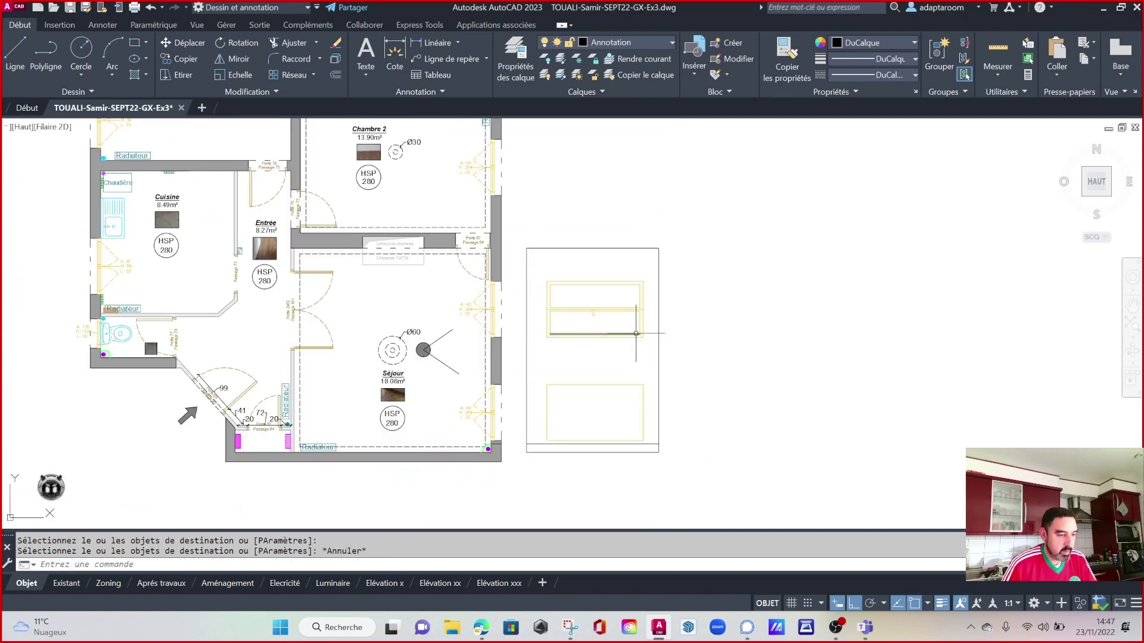
scroll(651, 332, "up", 5)
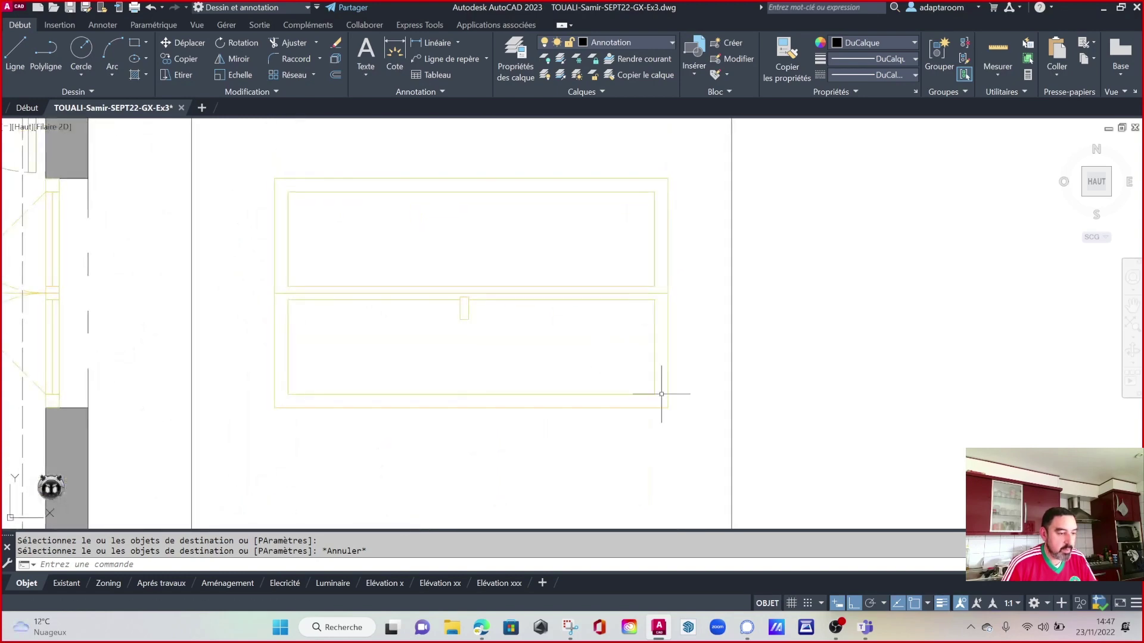
scroll(588, 255, "down", 2)
scroll(583, 257, "down", 2)
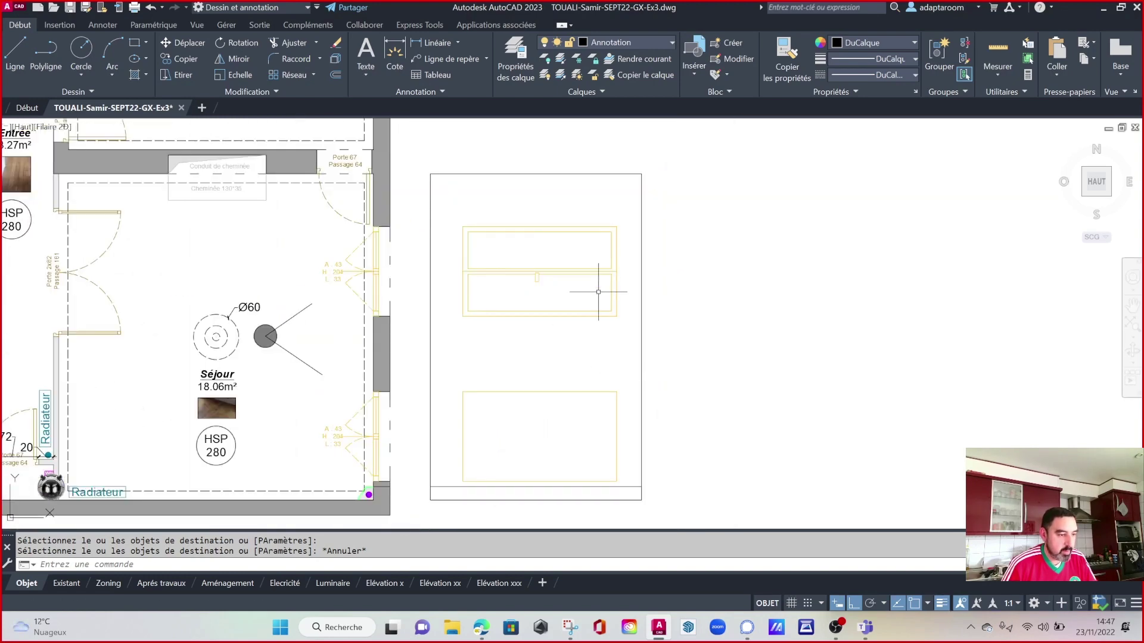
scroll(598, 292, "up", 4)
type("u")
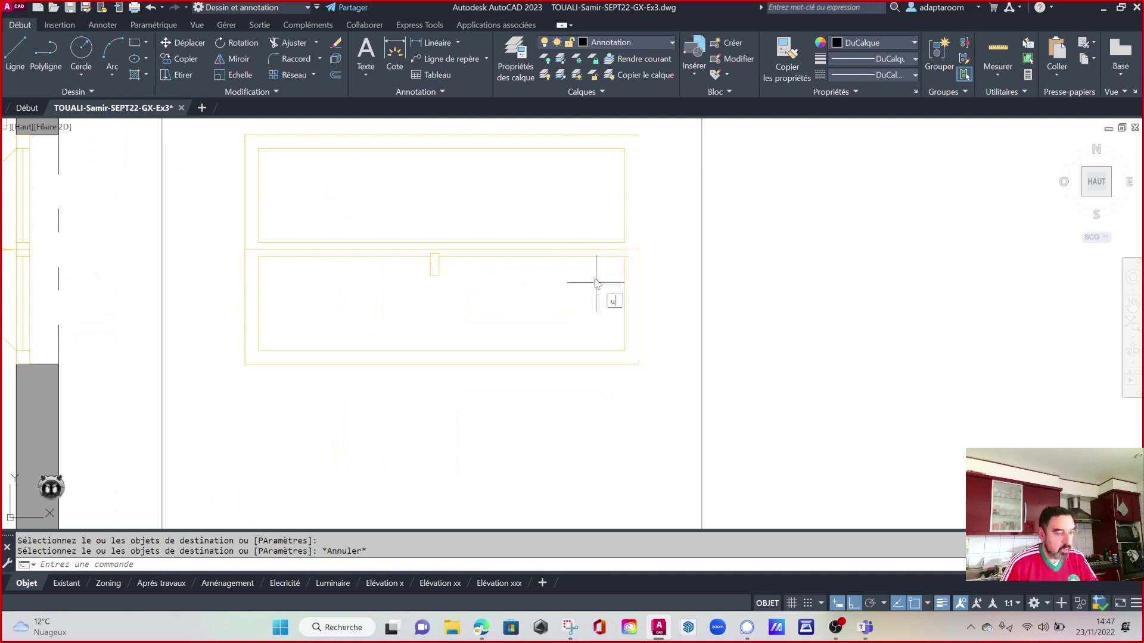
key("Return")
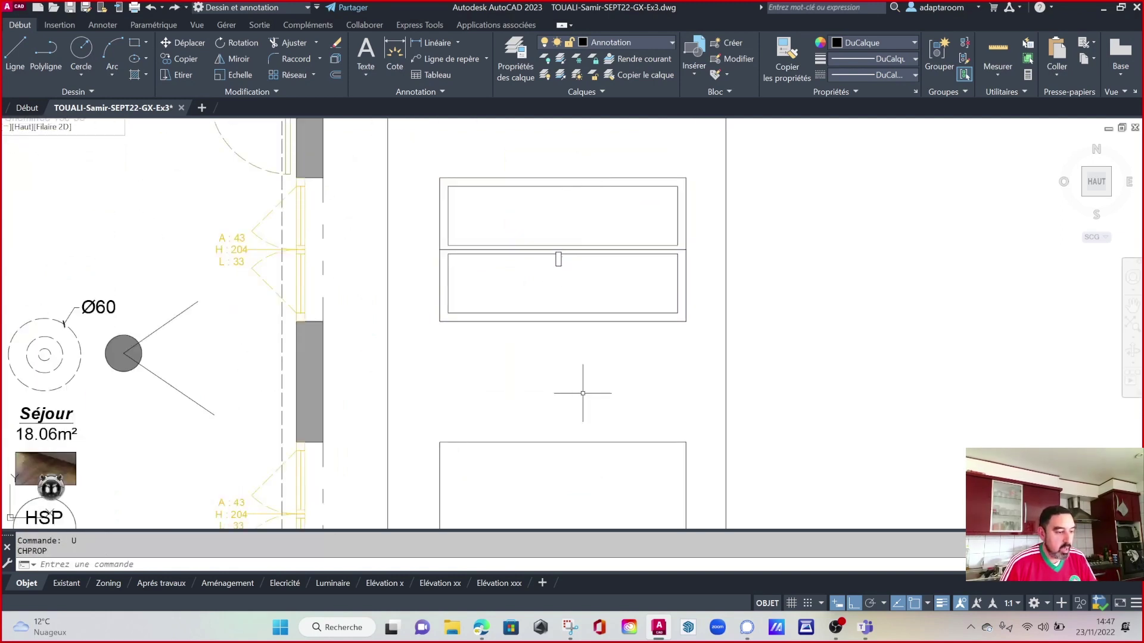
mouse_move(583, 394)
middle_mouse_down()
mouse_move(483, 232)
mouse_move(488, 366)
middle_mouse_up()
scroll(538, 281, "up", 1)
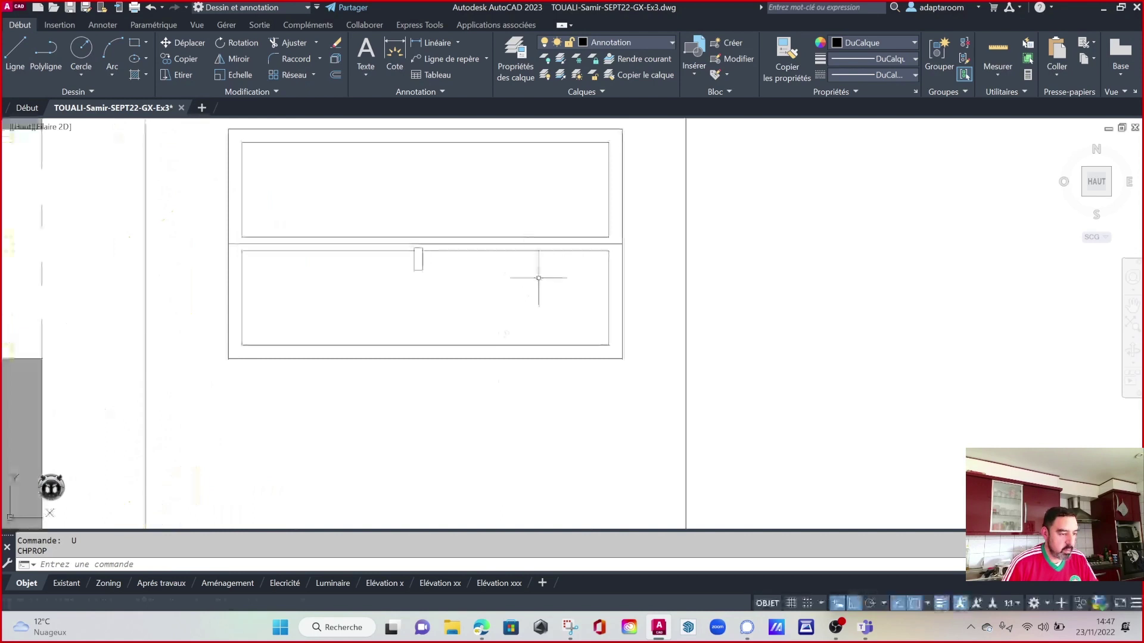
left_click(614, 348)
Copy the two-pane window from its top-right corner into the lower opening of the elevation.
left_click(238, 139)
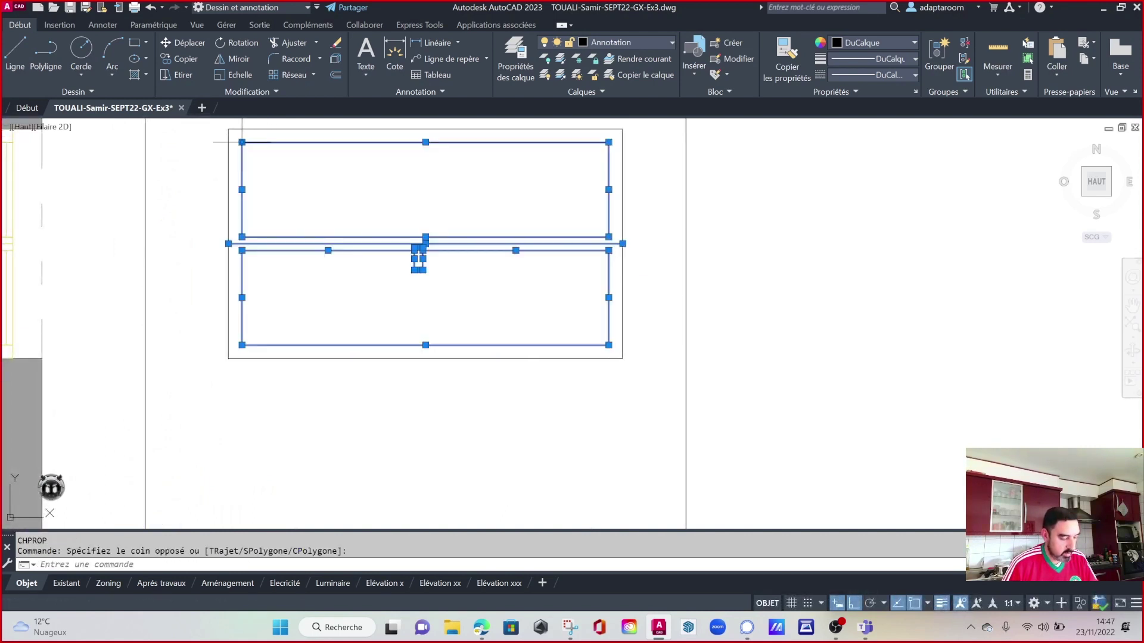
type("co")
key("Return")
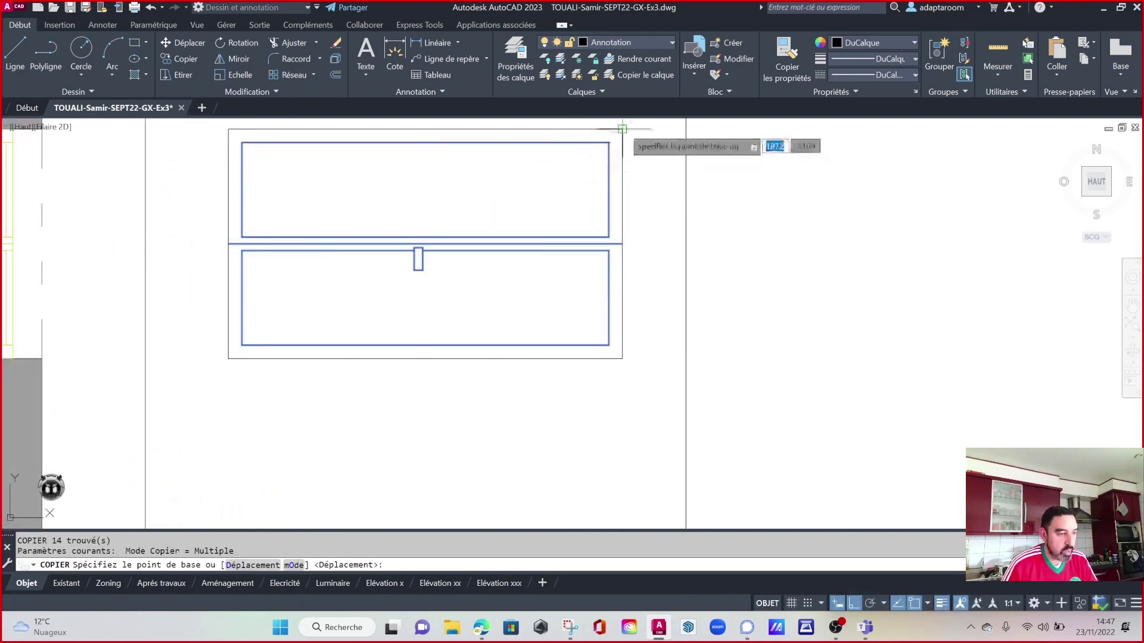
left_click(621, 128)
scroll(620, 126, "down", 2)
scroll(614, 239, "down", 2)
scroll(605, 299, "up", 6)
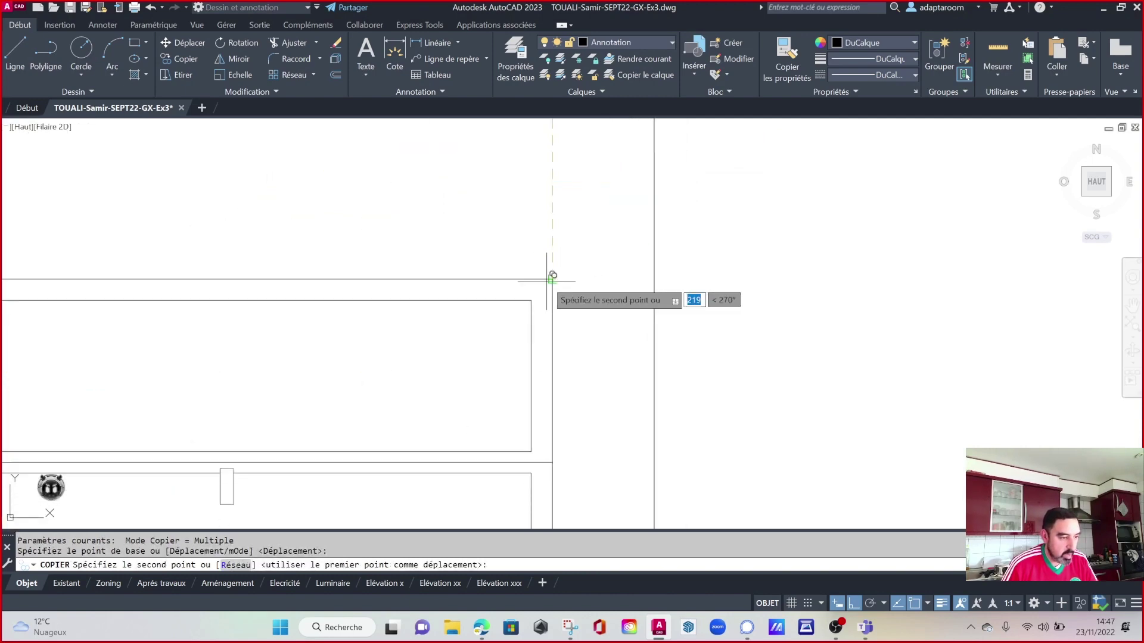
key("Escape")
scroll(601, 256, "down", 3)
scroll(584, 245, "down", 3)
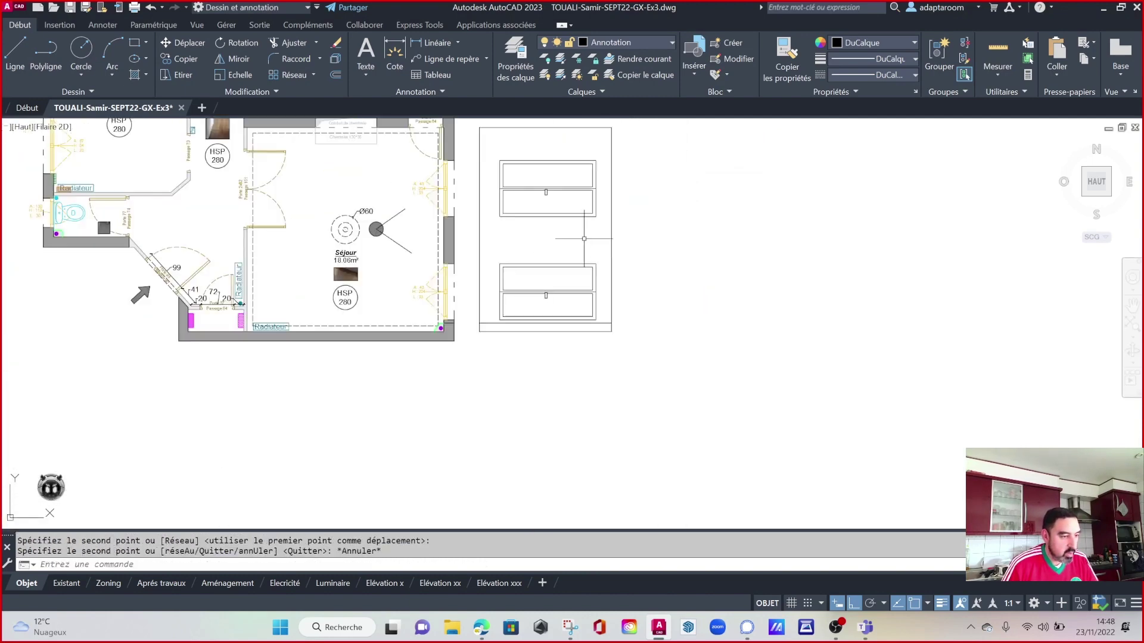
scroll(569, 235, "up", 3)
scroll(536, 215, "up", 2)
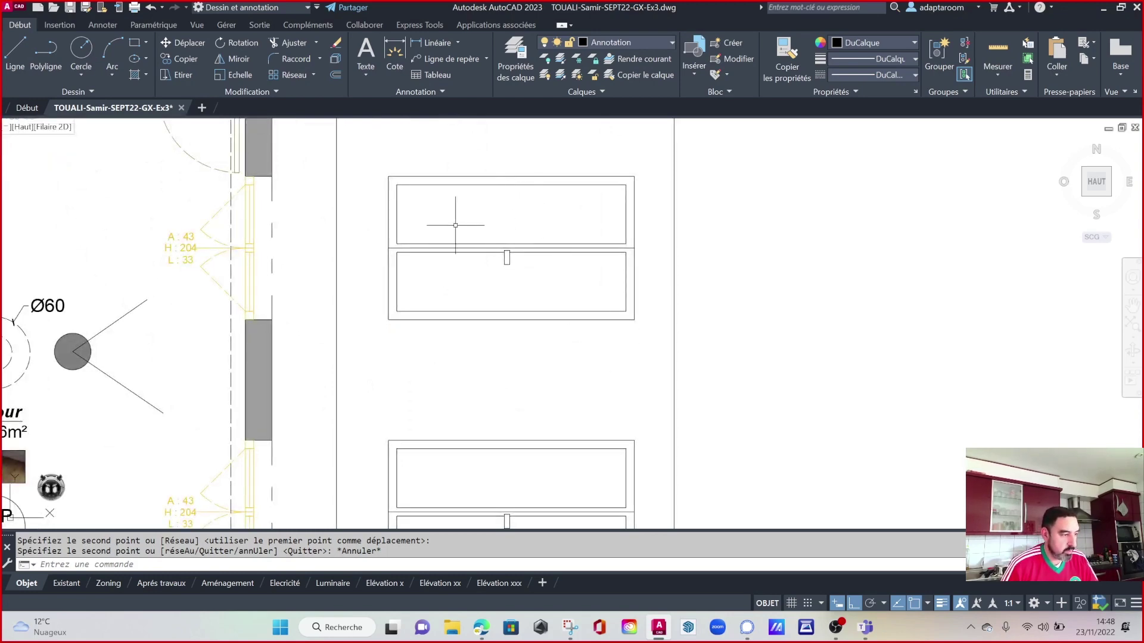
Put the upper window's rectangles on the Fenêtres layer.
left_click(646, 343)
left_click(375, 157)
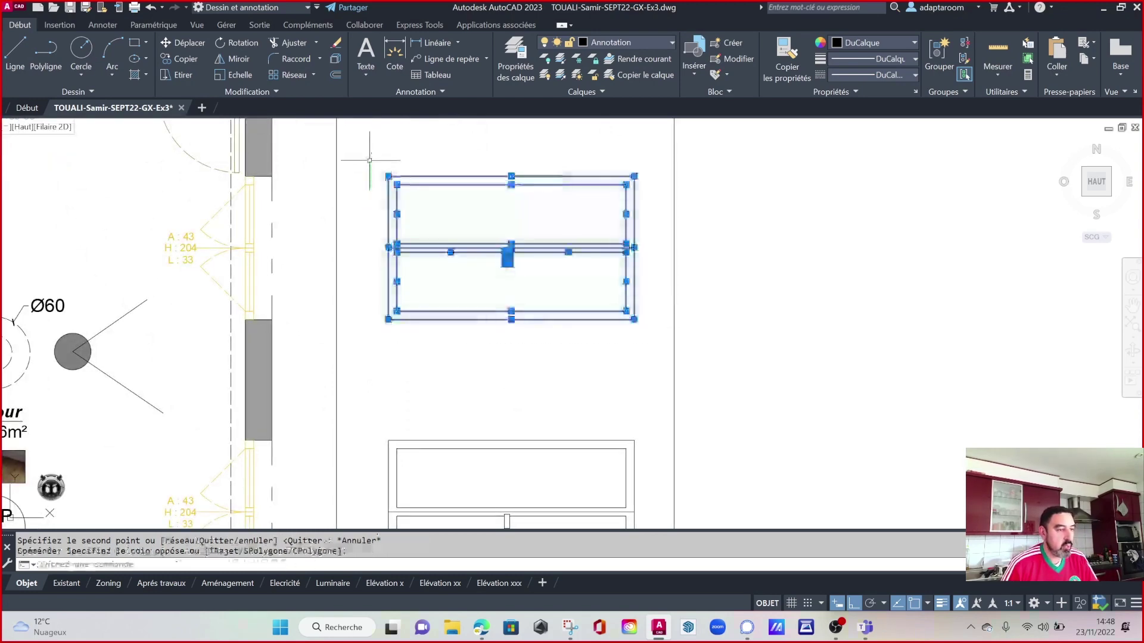
left_click(627, 48)
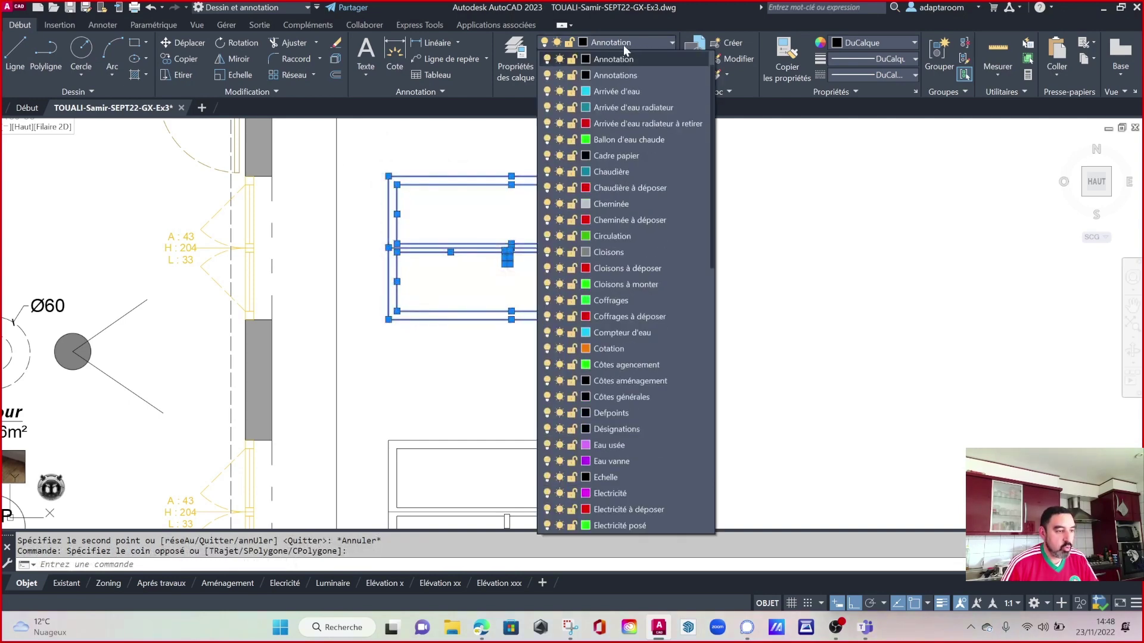
scroll(625, 232, "down", 3)
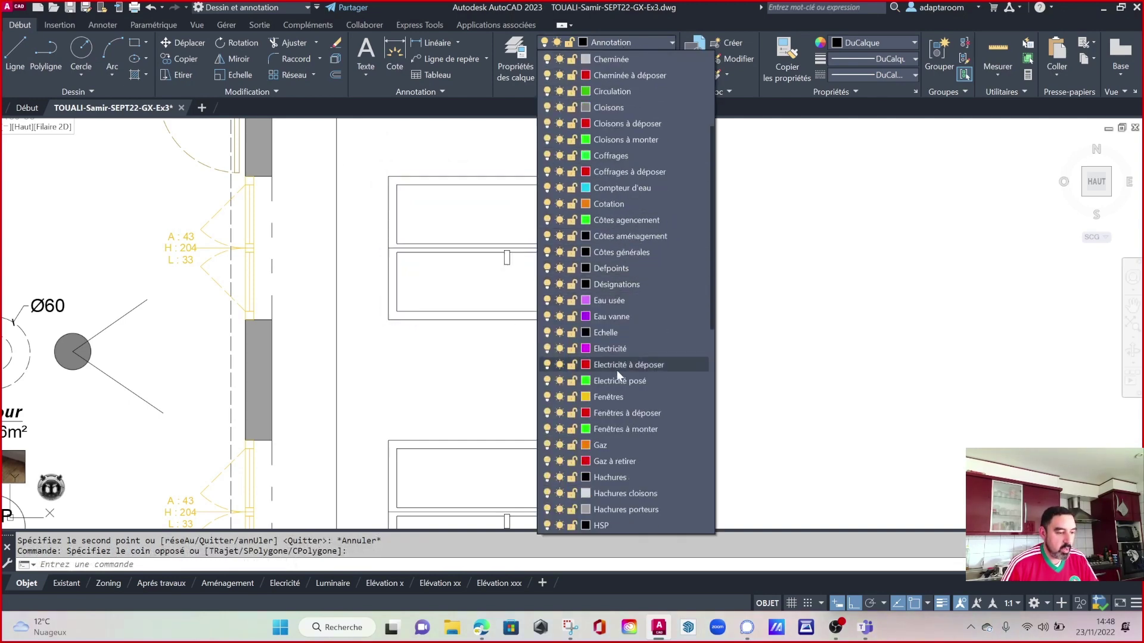
left_click(616, 398)
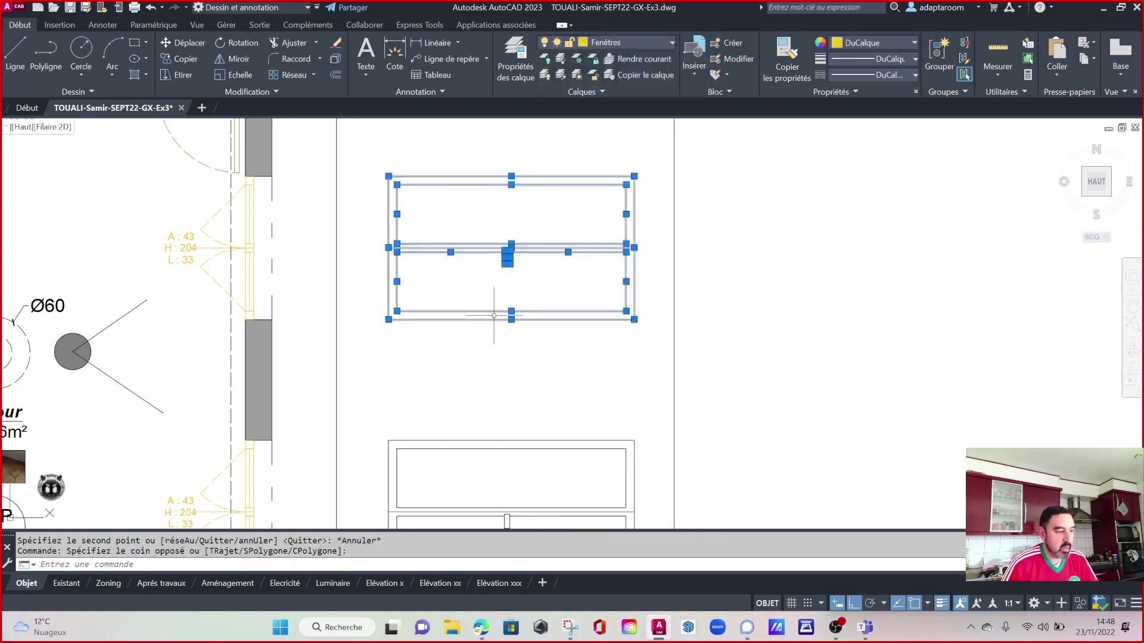
key("Escape")
Inspect the window's middle line and the elevation's bottom line, leaving them unchanged.
left_click(560, 247)
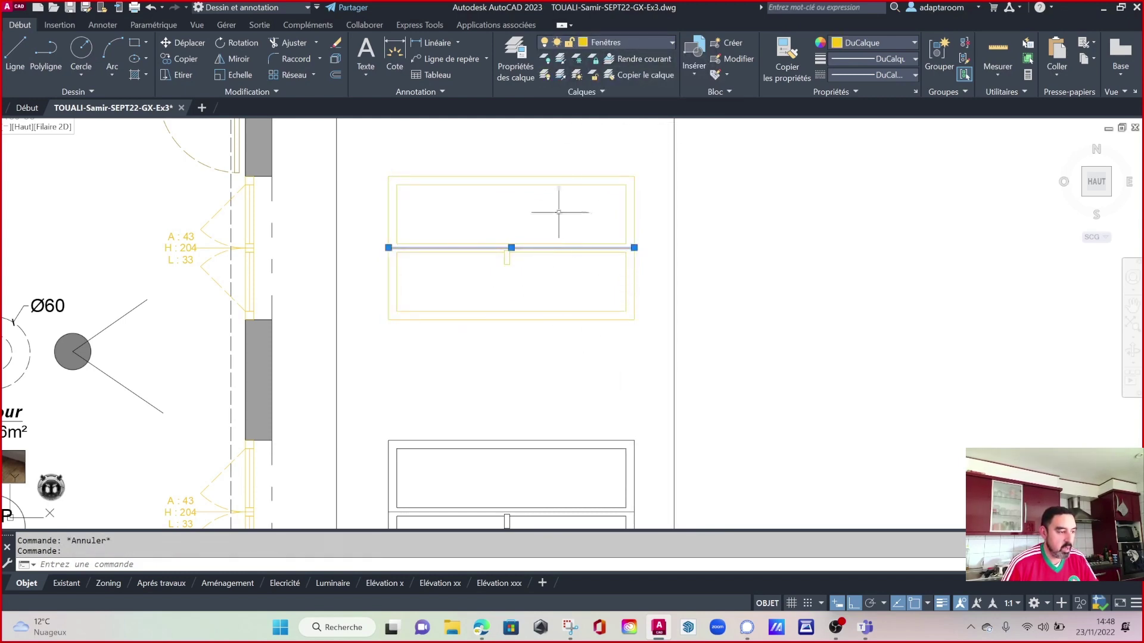
key("Escape")
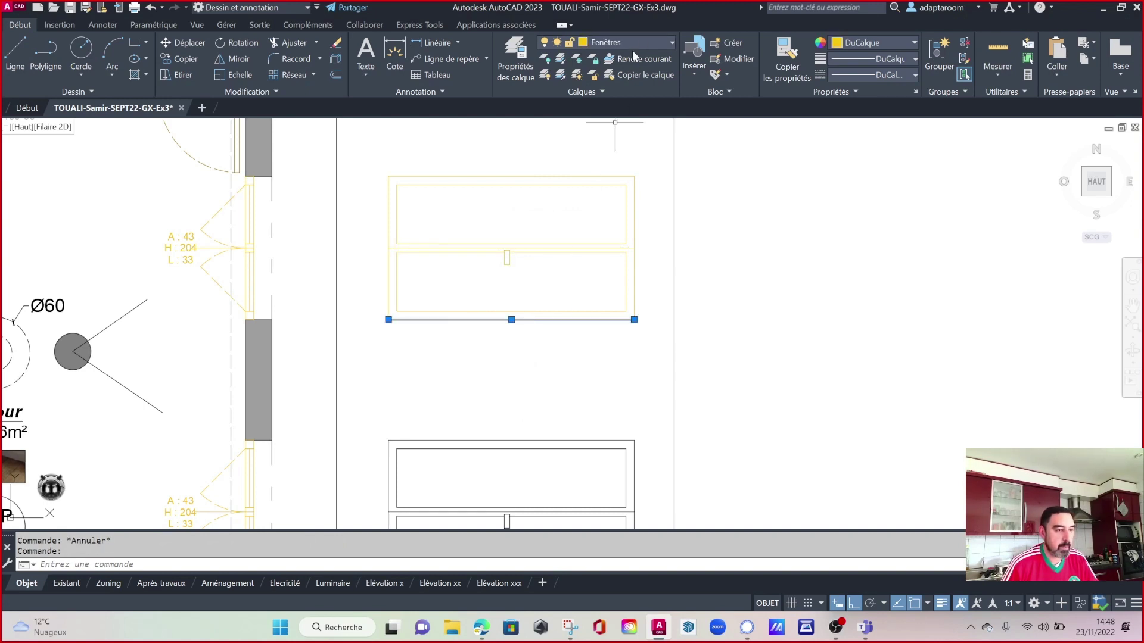
key("Escape")
scroll(504, 190, "down", 2)
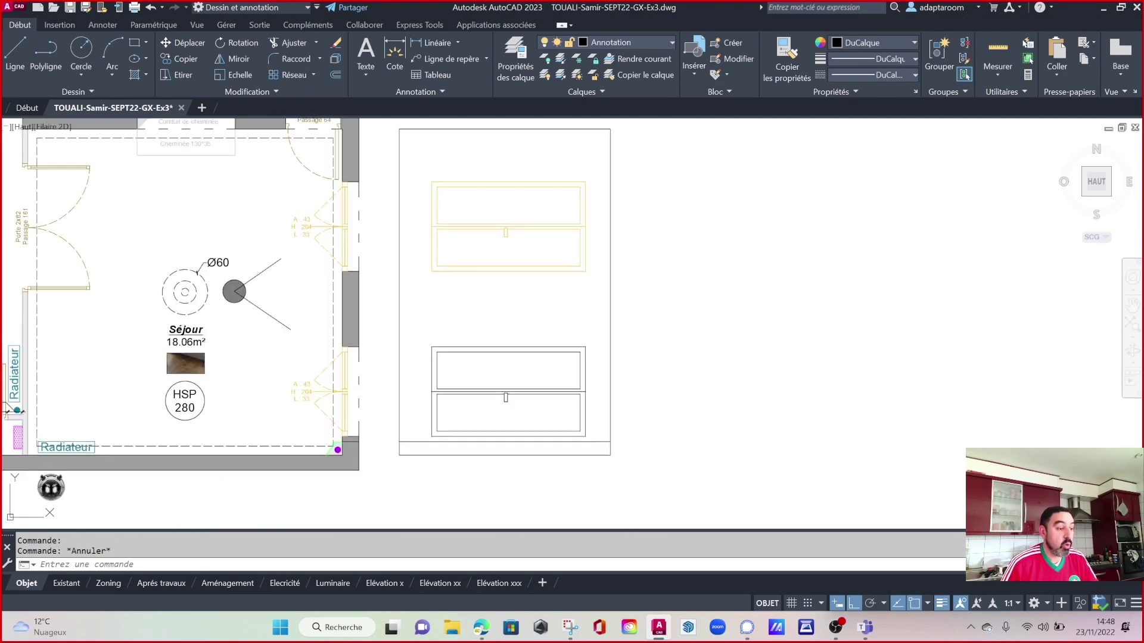
scroll(418, 247, "up", 1)
scroll(485, 243, "up", 1)
scroll(468, 235, "up", 1)
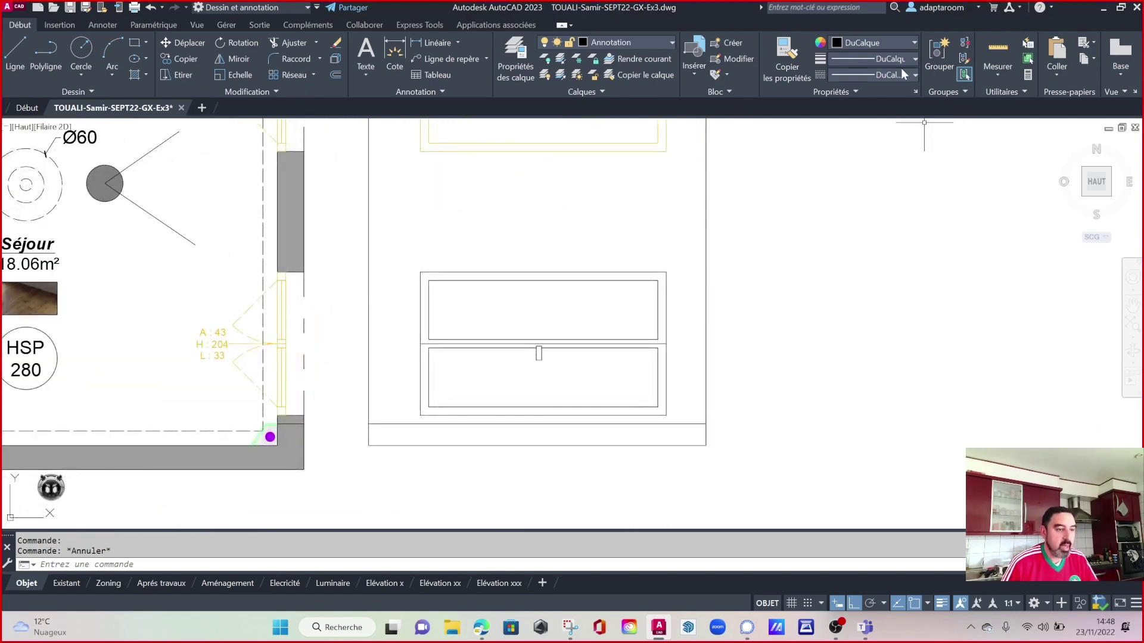
Match the lower window's lines to the yellow upper window with Copier les propriétés.
left_click(788, 59)
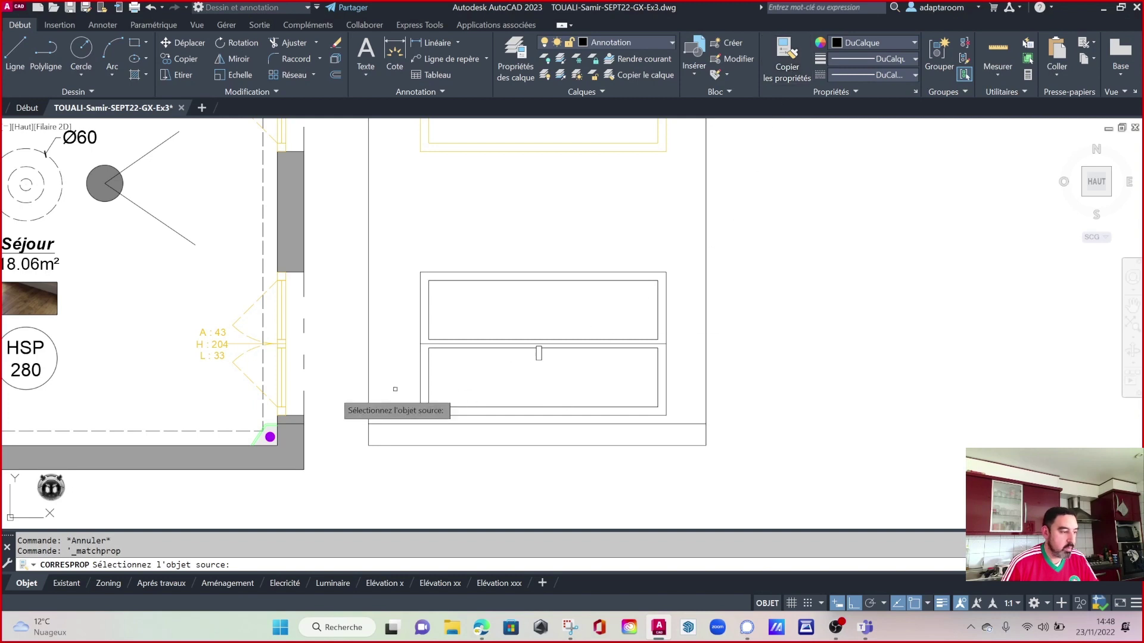
left_click(280, 319)
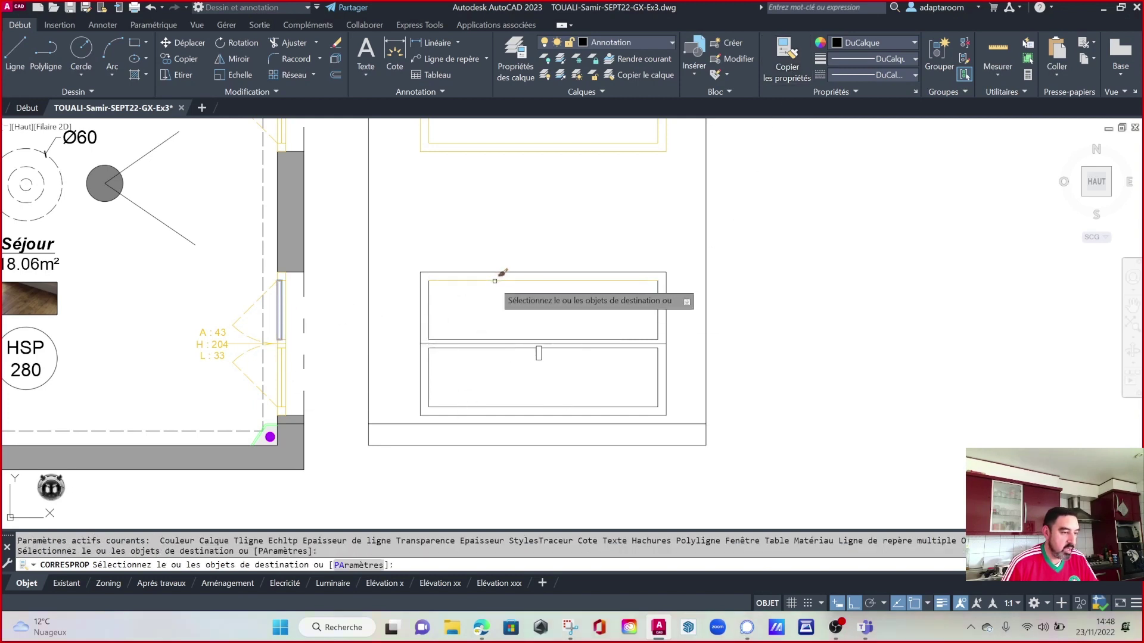
left_click(676, 408)
left_click(557, 273)
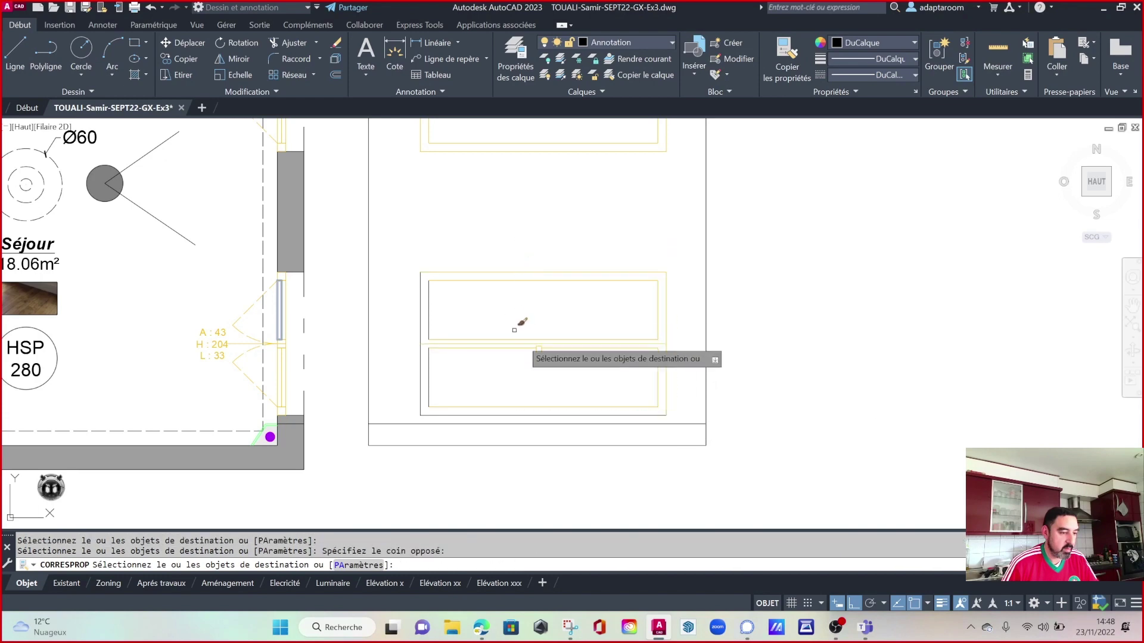
left_click(676, 417)
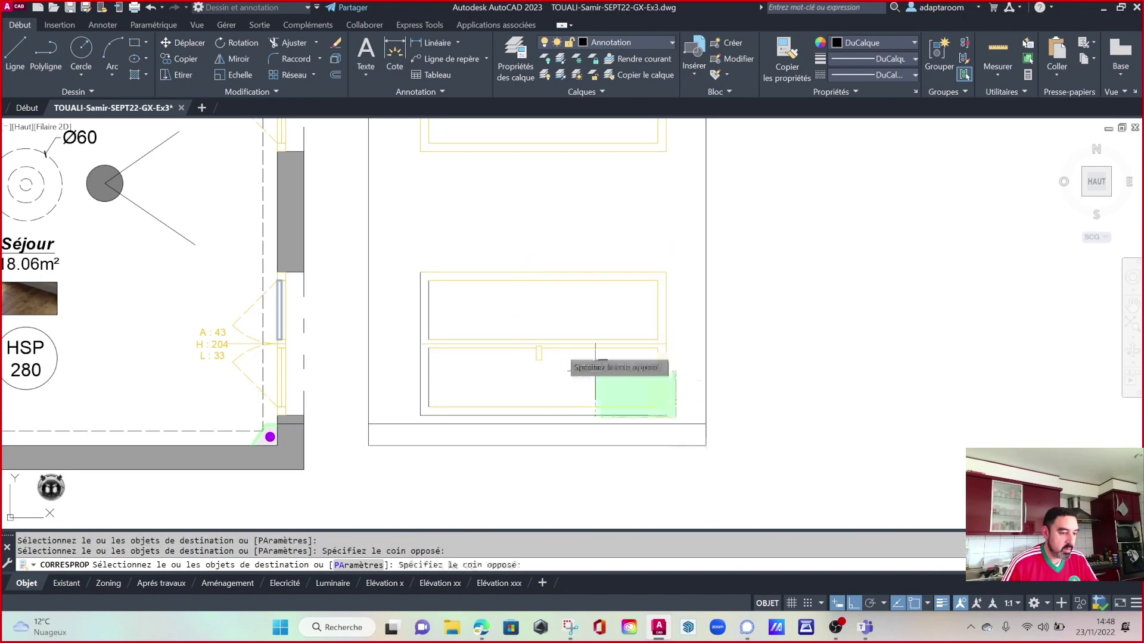
left_click(412, 227)
key("Escape")
Bring both elevation windows into view and inspect the elevation's bottom line.
middle_click_drag(539, 231, 551, 277)
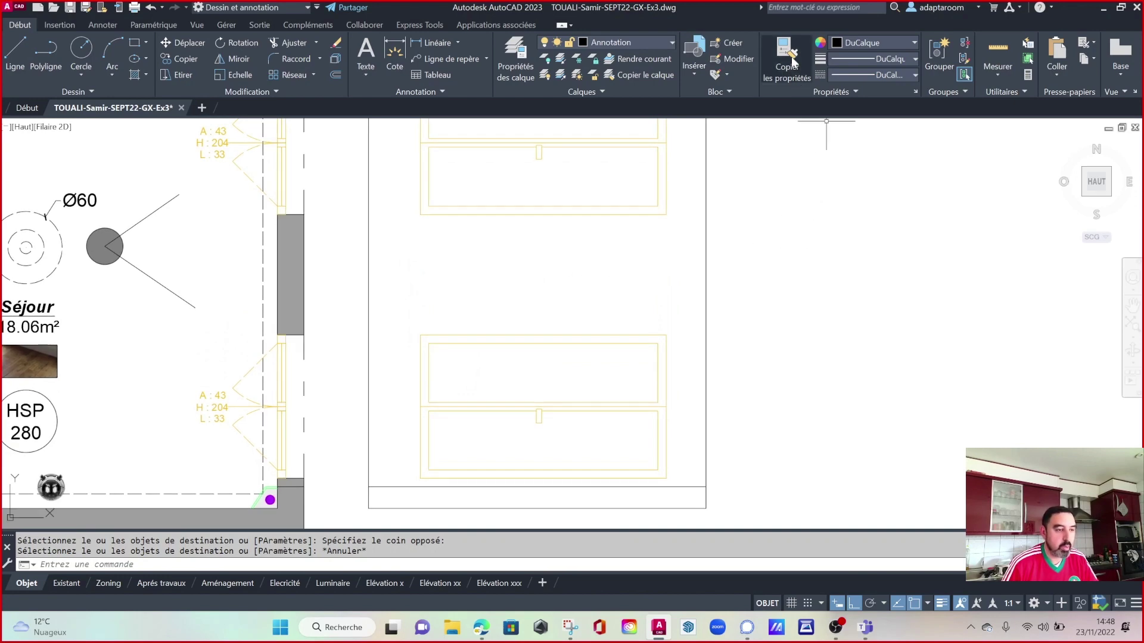
scroll(518, 244, "down", 2)
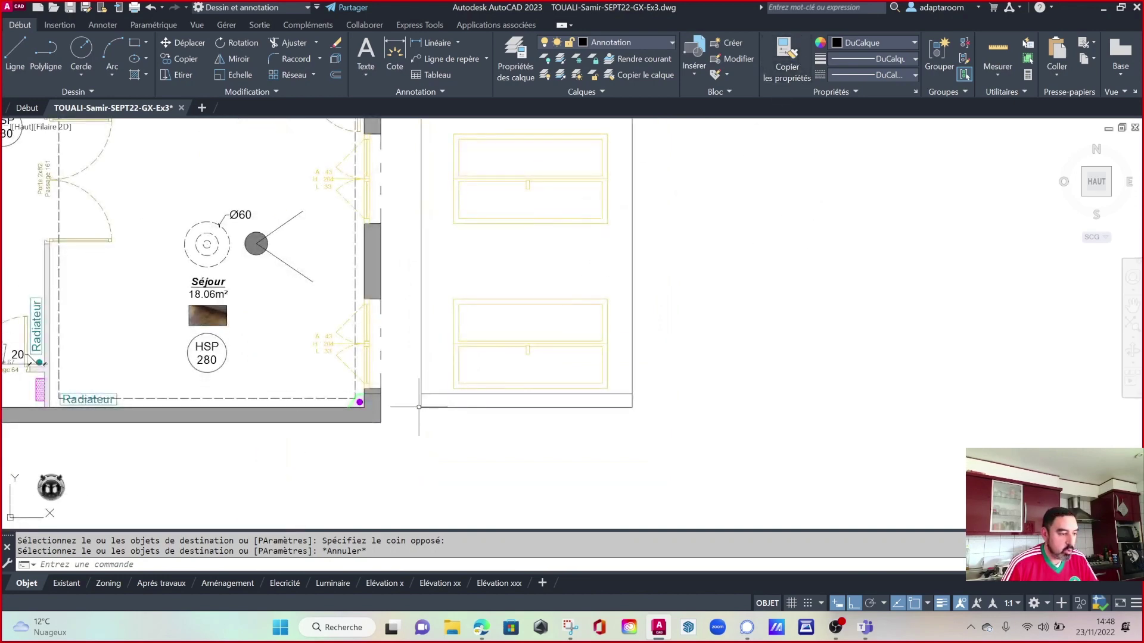
scroll(419, 407, "up", 4)
left_click(485, 379)
left_click(462, 349)
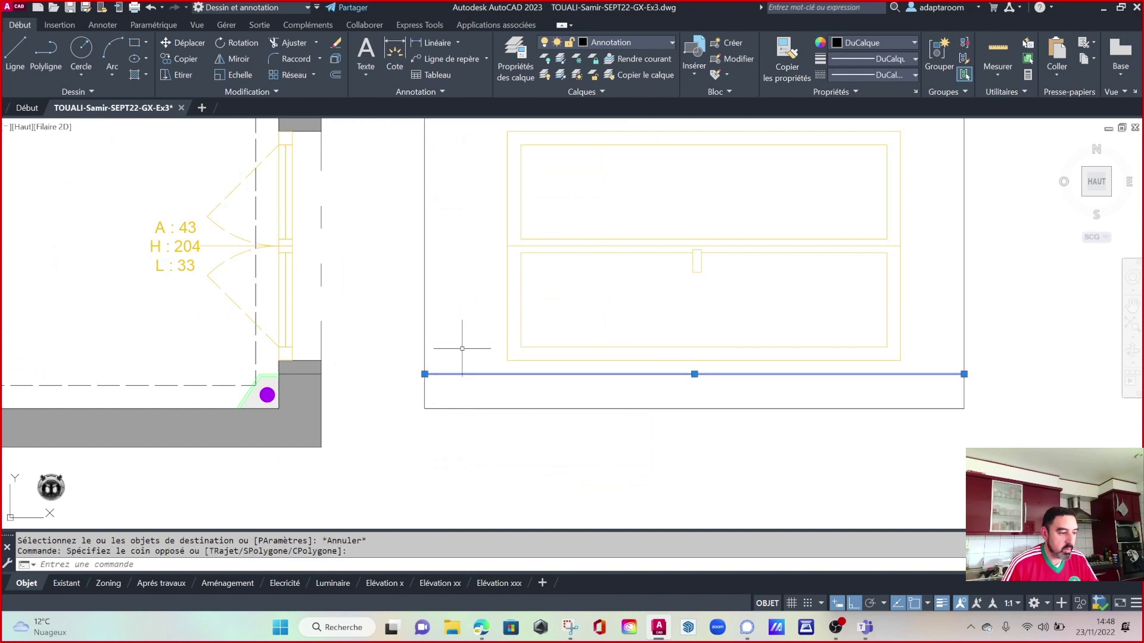
key("Escape")
key("Escape")
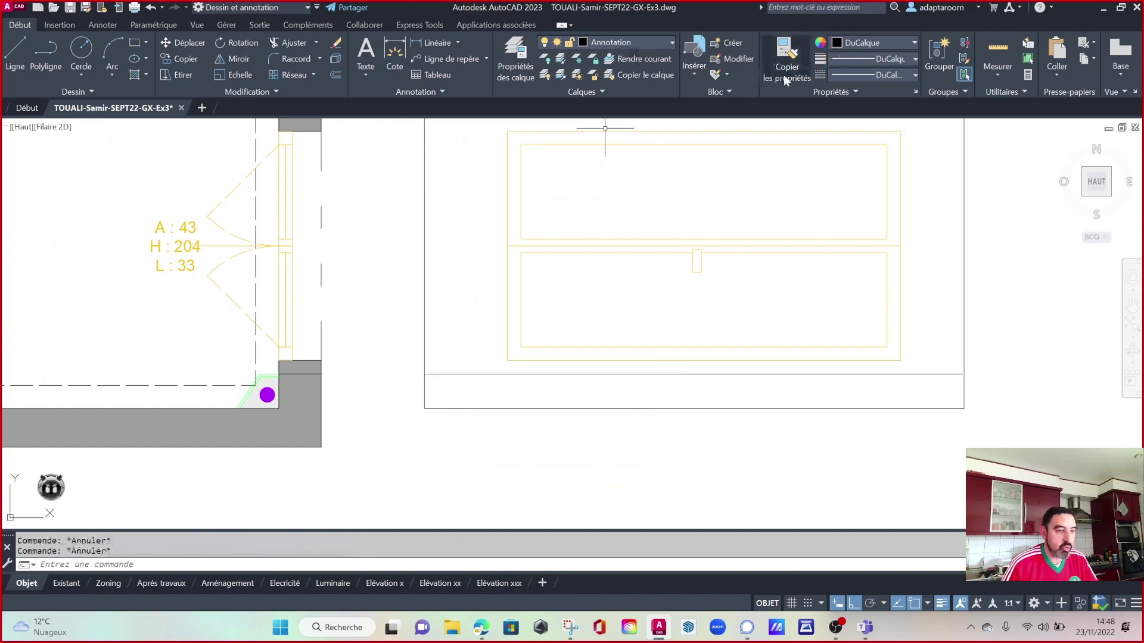
Give the elevation's bottom line the green style of the plan's corner line.
left_click(784, 58)
scroll(247, 367, "up", 4)
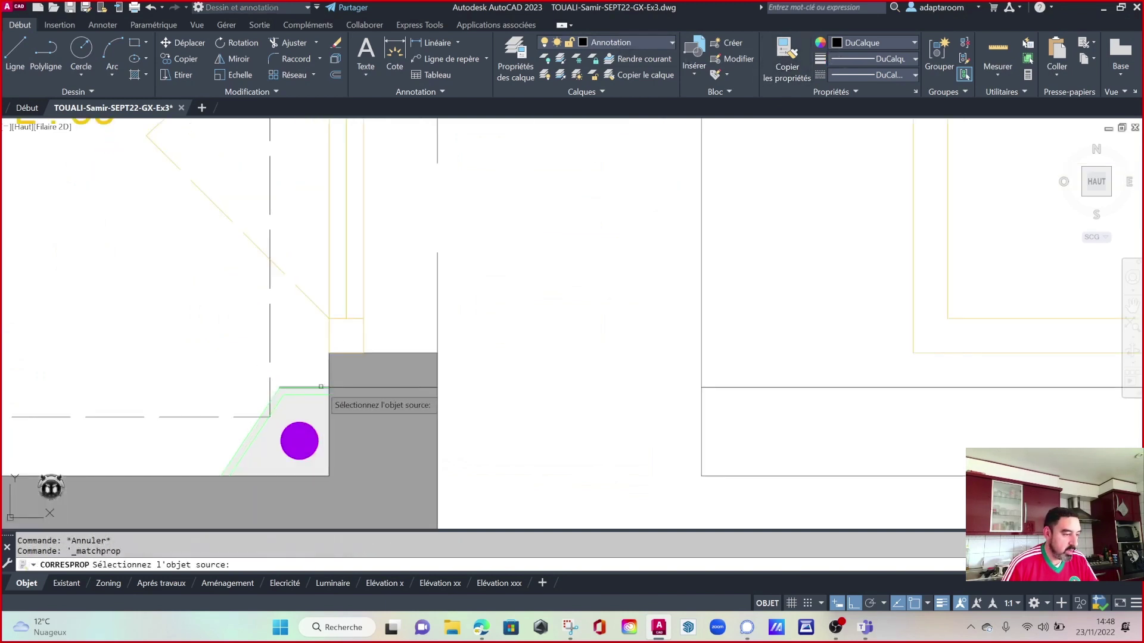
left_click(304, 388)
scroll(600, 452, "down", 3)
left_click(705, 345)
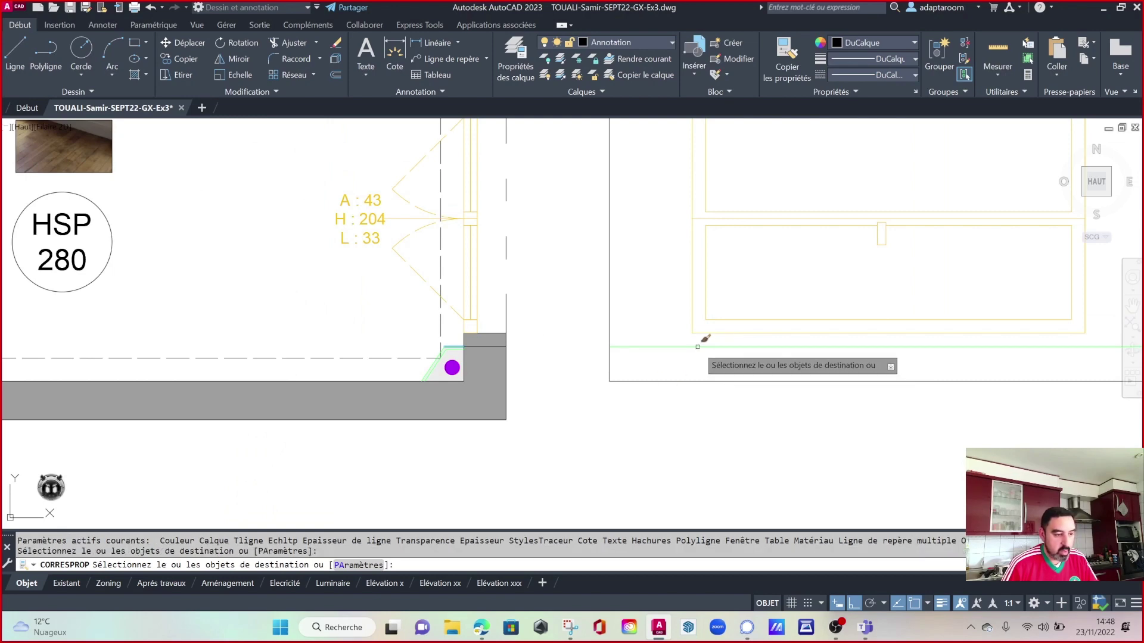
key("Escape")
scroll(507, 393, "down", 5)
left_click(692, 413)
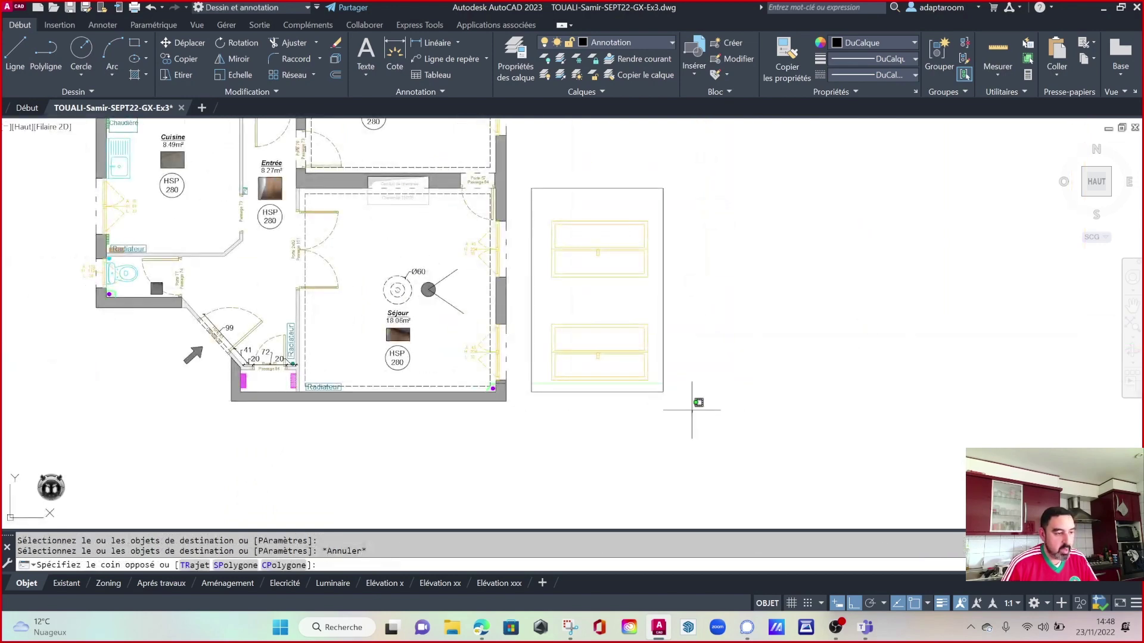
Move the Séjour elevation further right of the plan using DE.
left_click(530, 170)
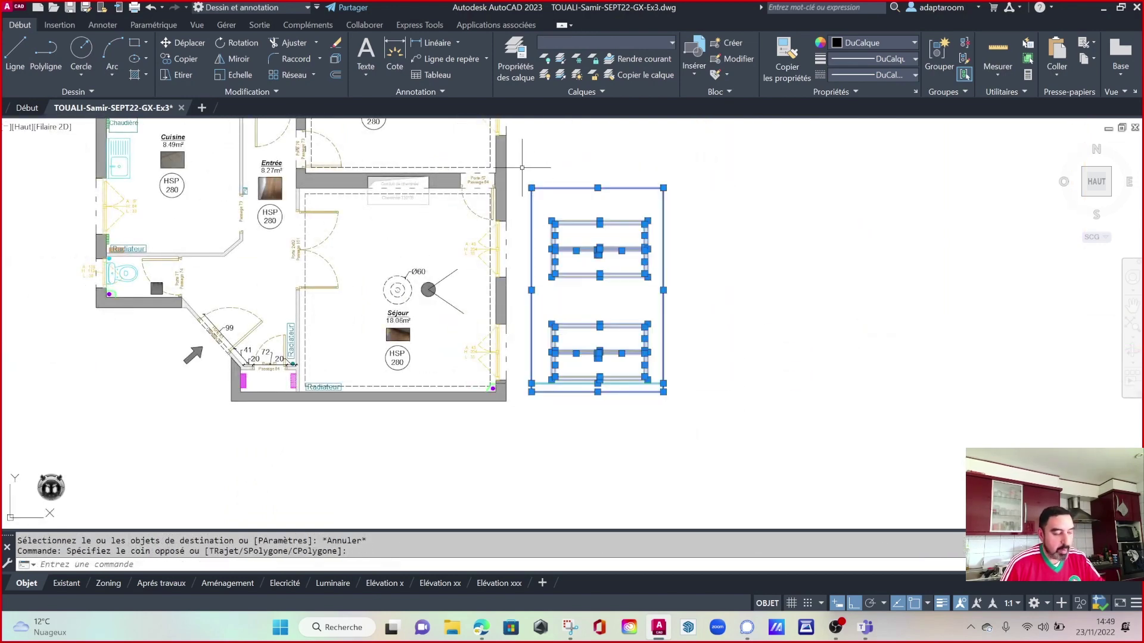
type("de")
key("space")
left_click(603, 301)
left_click(766, 302)
key("Escape")
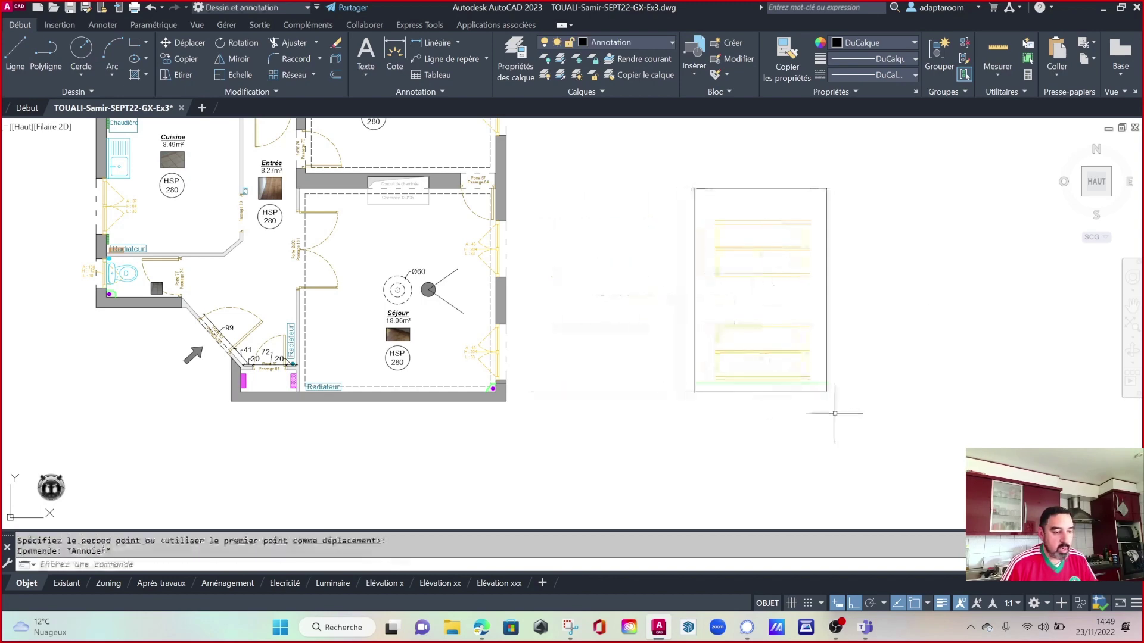
Rotate the elevation 90° about its centre so the windows stand upright.
left_click(867, 405)
left_click(640, 175)
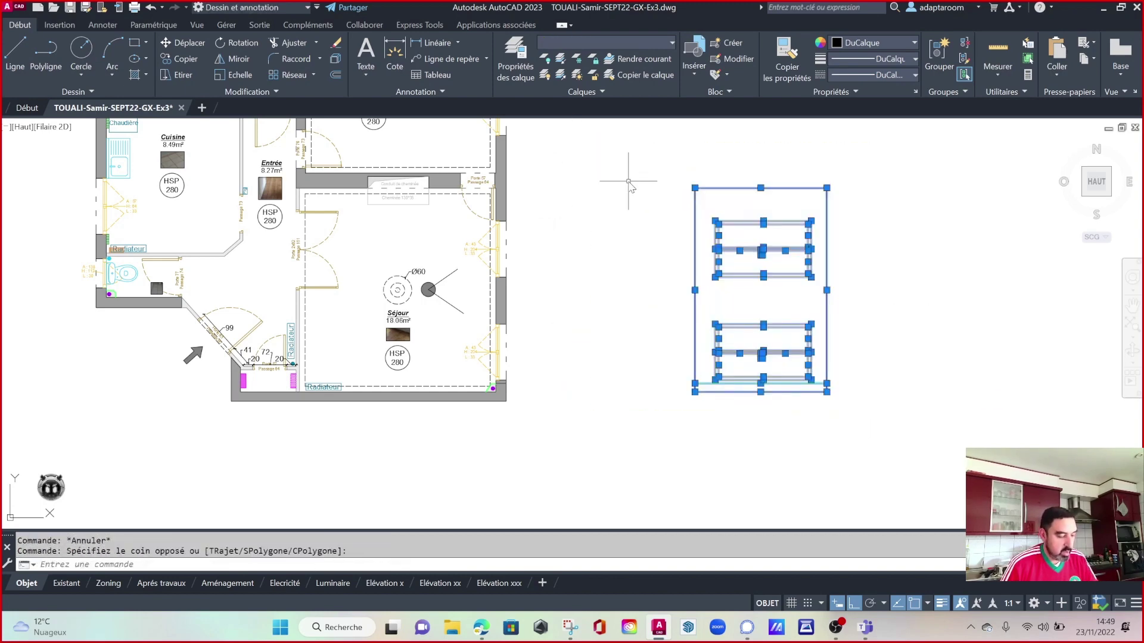
type("R")
left_click(673, 237)
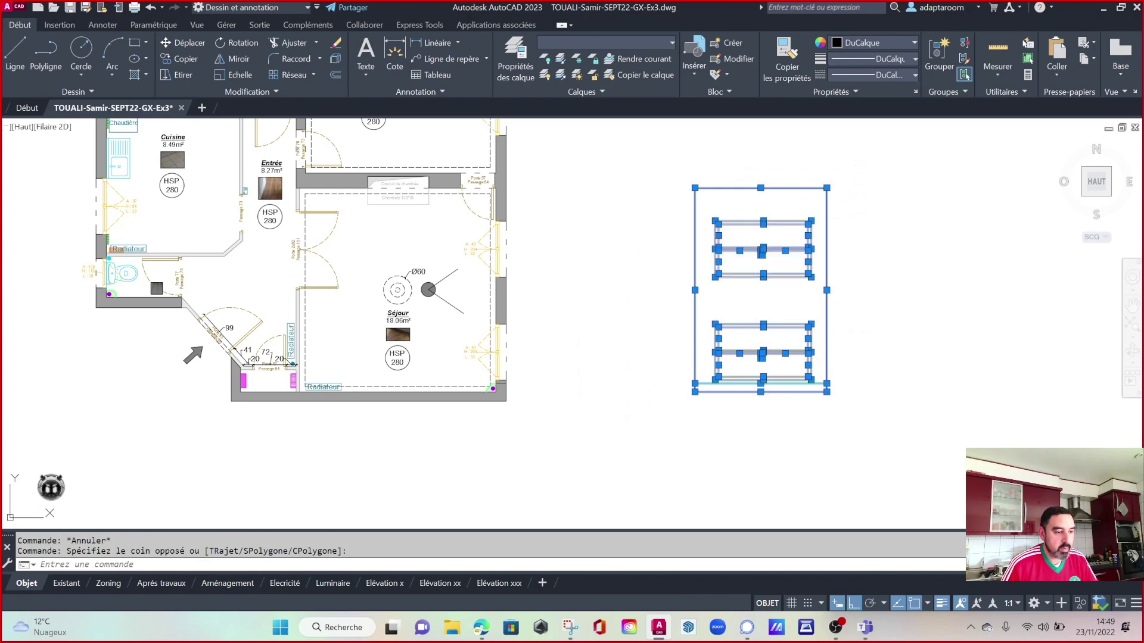
left_click(759, 294)
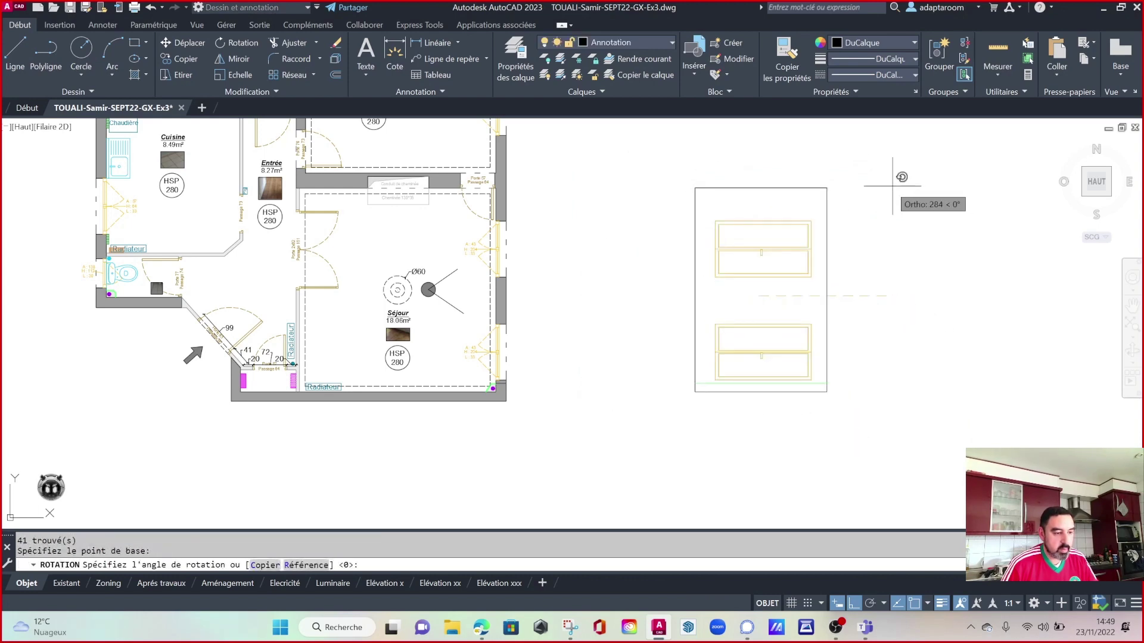
key("Escape")
middle_click_drag(921, 297, 788, 271)
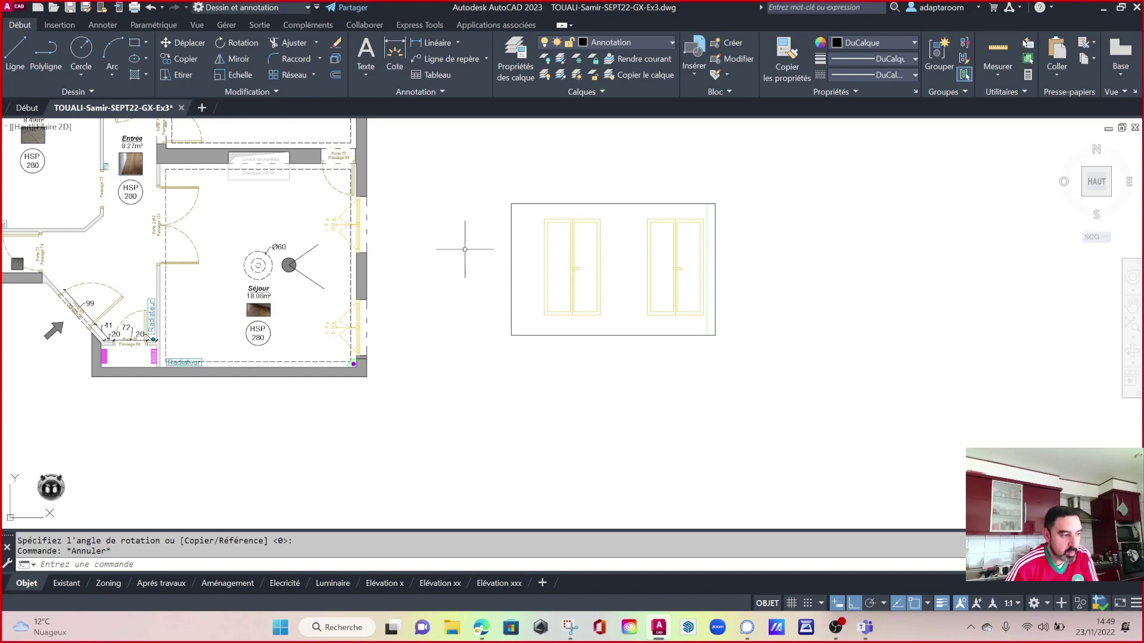
middle_click_drag(458, 238, 548, 327)
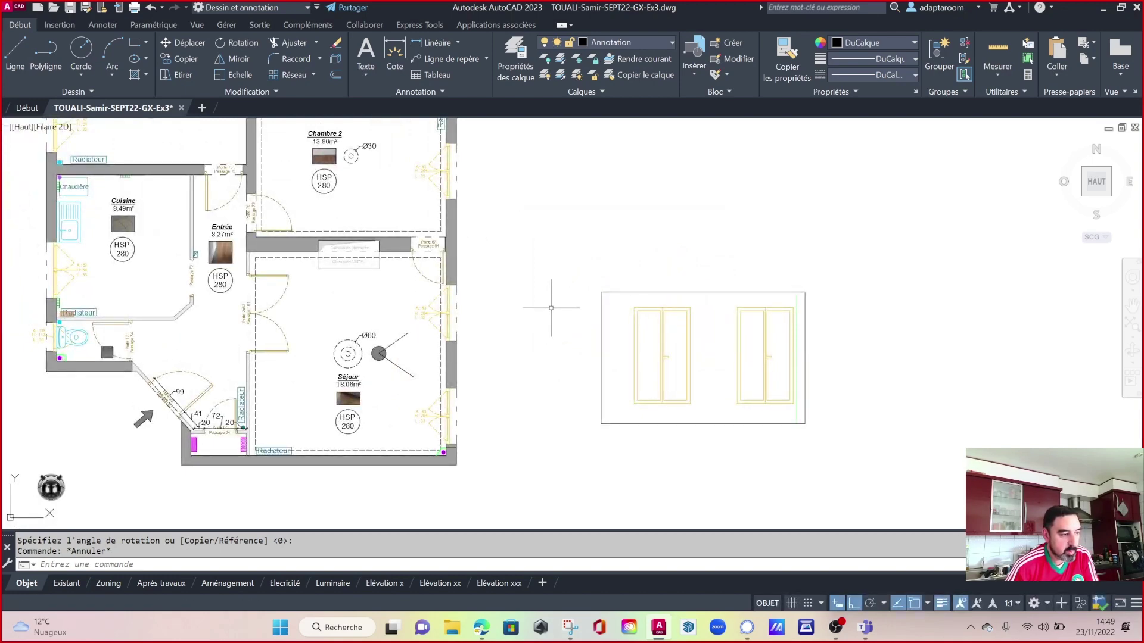
scroll(550, 301, "down", 2)
scroll(537, 268, "up", 2)
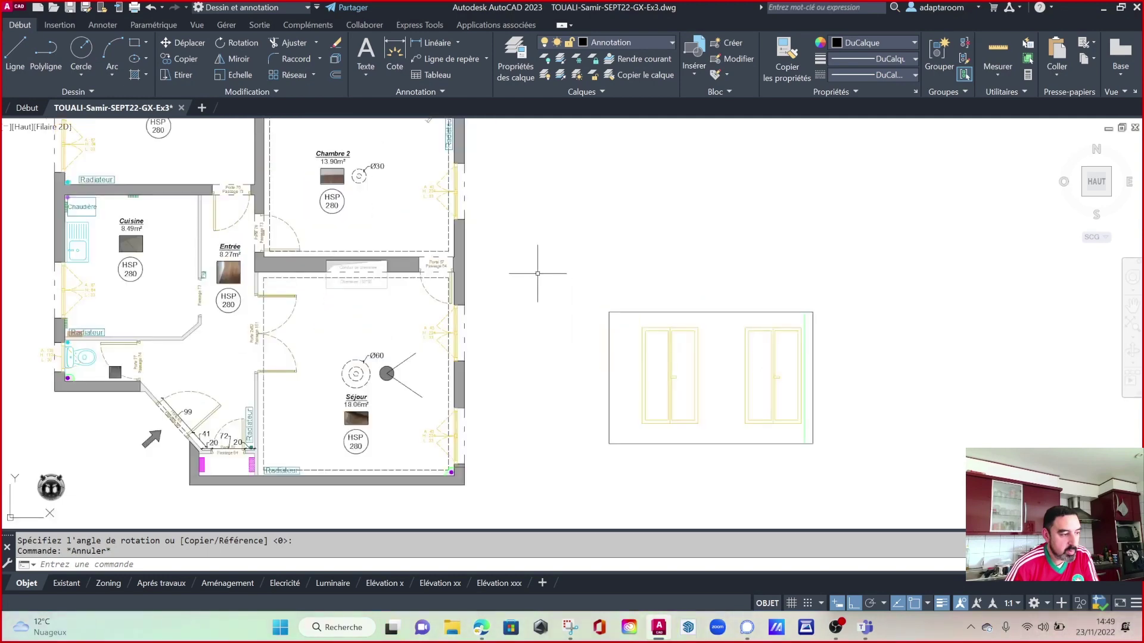
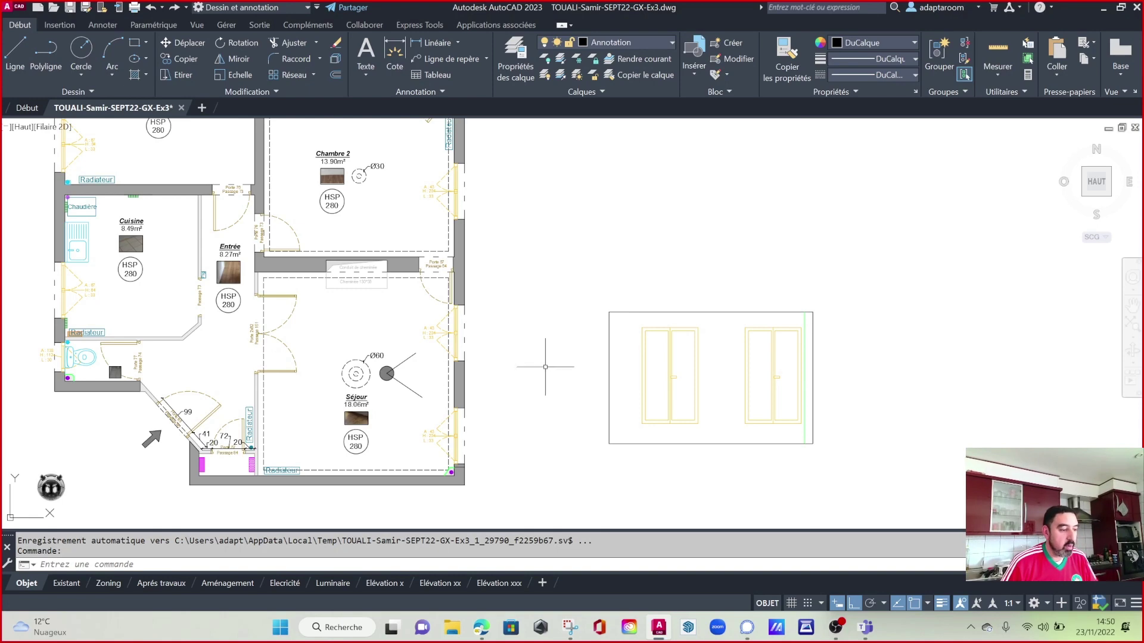
Pan and zoom the floor plan to bring the Séjour into view.
middle_click_drag(559, 309, 583, 271)
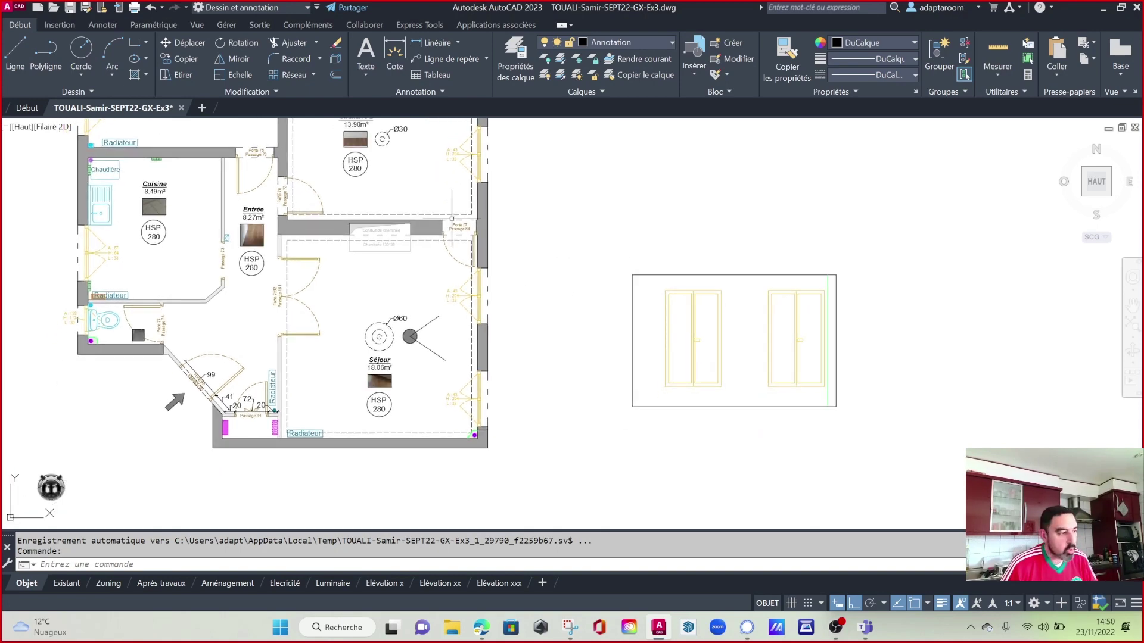
middle_click_drag(188, 185, 191, 239)
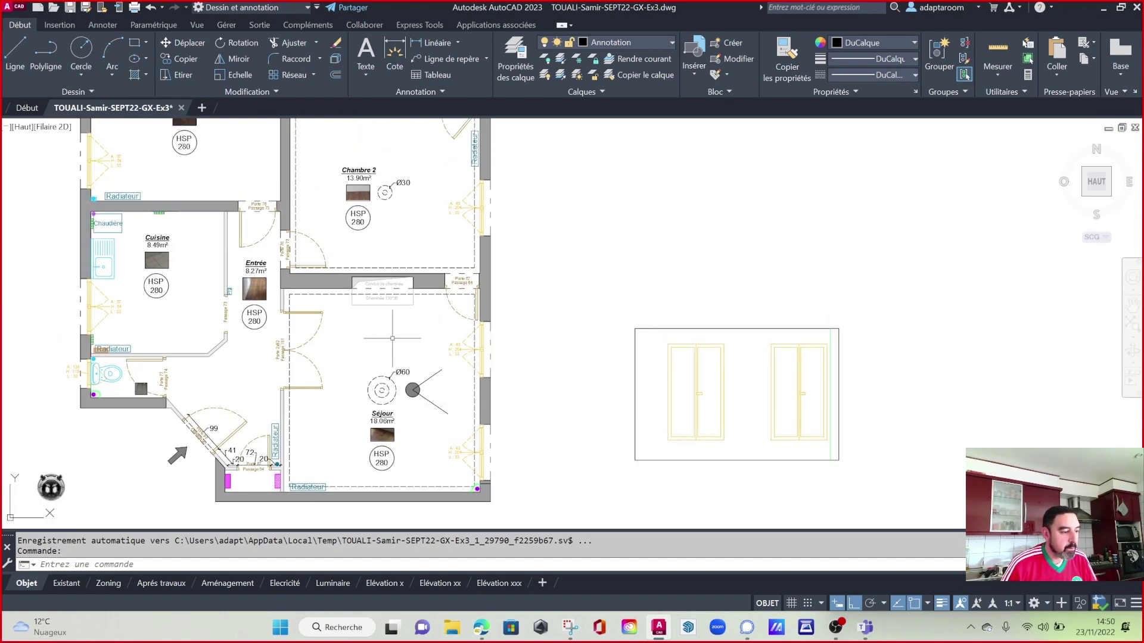
middle_click_drag(409, 346, 430, 300)
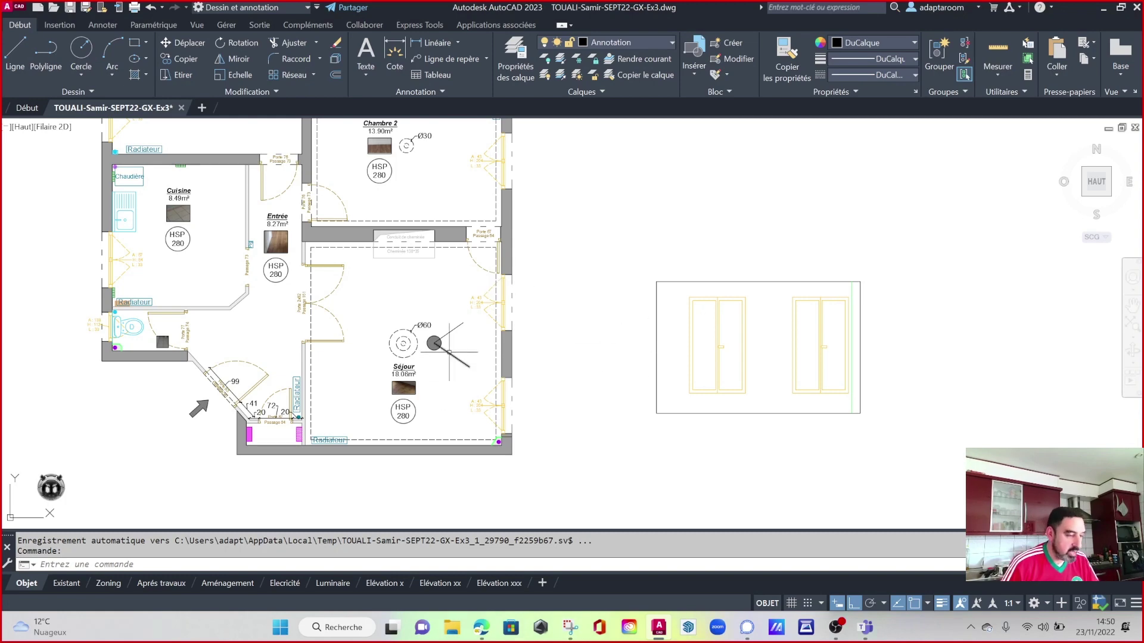
scroll(462, 334, "up", 2)
scroll(467, 337, "up", 2)
middle_click_drag(468, 337, 539, 317)
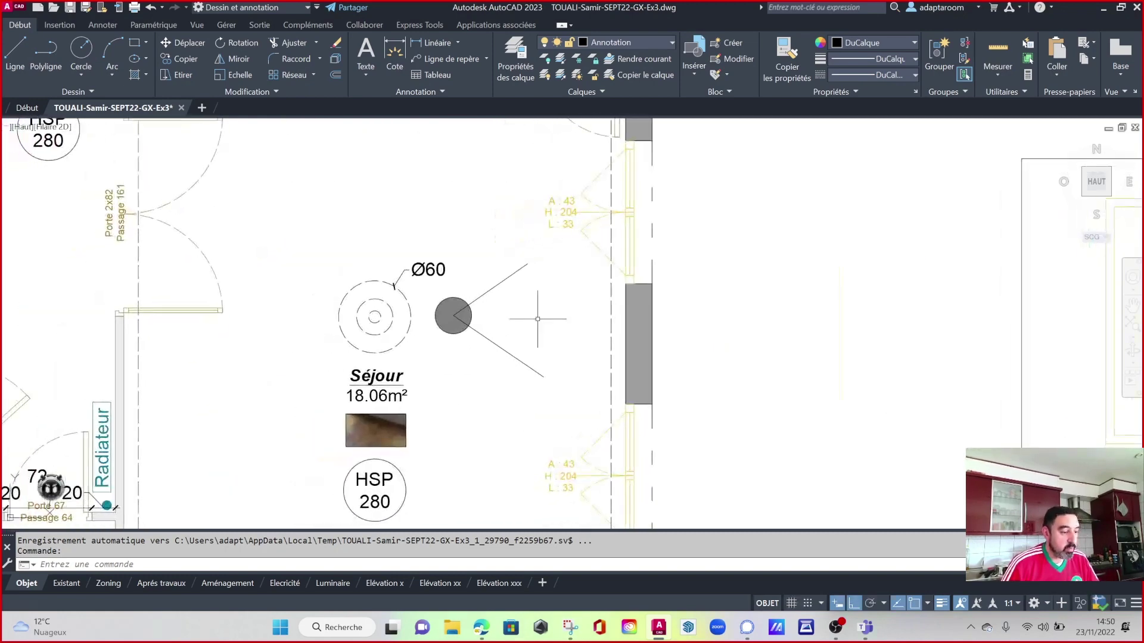
scroll(537, 320, "down", 4)
scroll(536, 320, "up", 2)
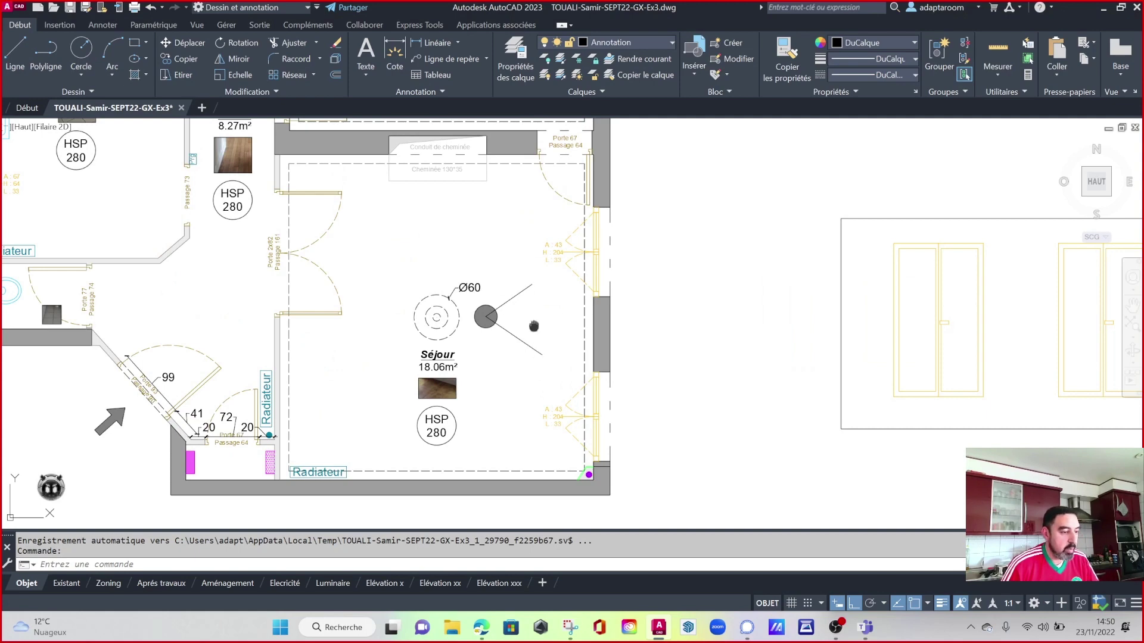
middle_click_drag(534, 326, 528, 318)
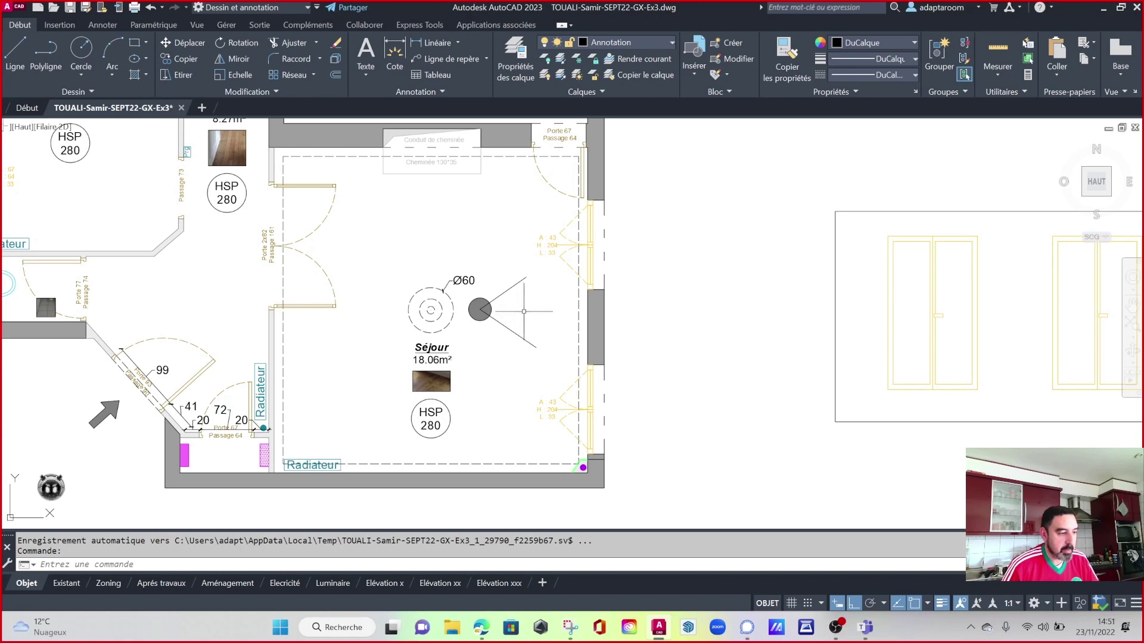
middle_click_drag(524, 311, 541, 325)
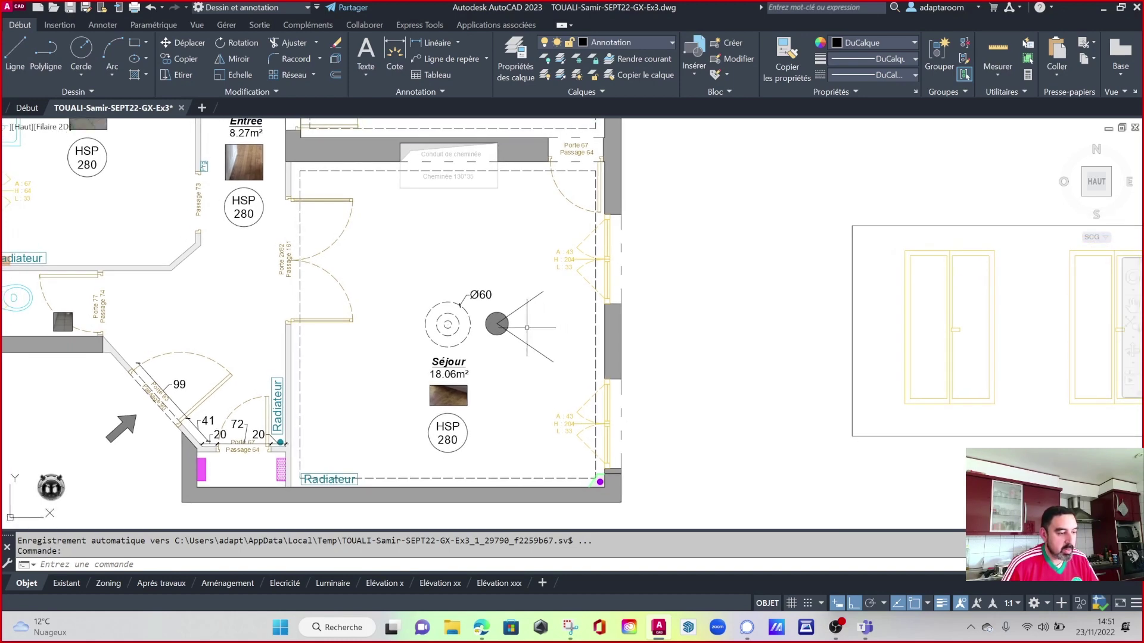
middle_click_drag(527, 327, 562, 344)
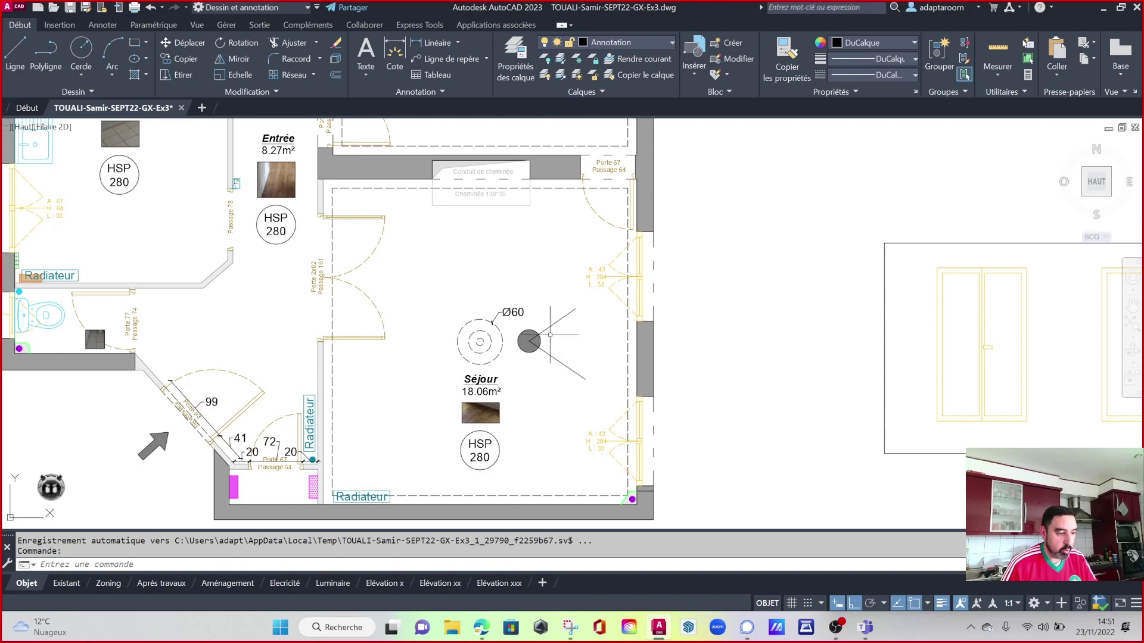
Crossing-select the dark round fixture and its two angled lines in the Séjour.
scroll(551, 345, "up", 1)
scroll(557, 364, "up", 1)
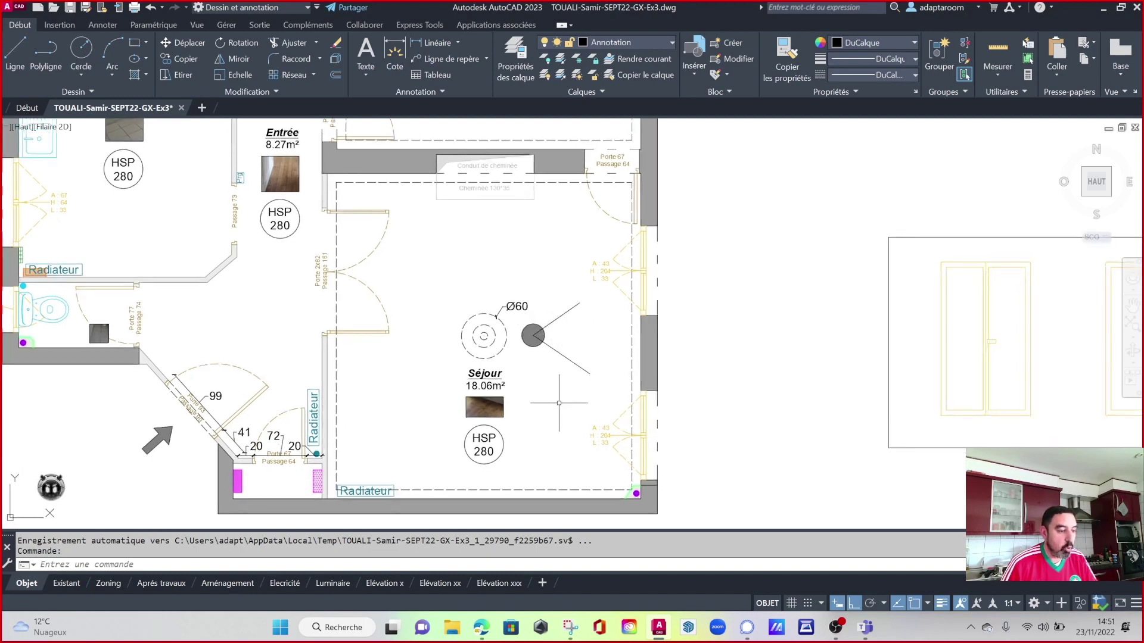
scroll(563, 379, "up", 1)
left_click(568, 383)
left_click(483, 275)
scroll(581, 399, "down", 2)
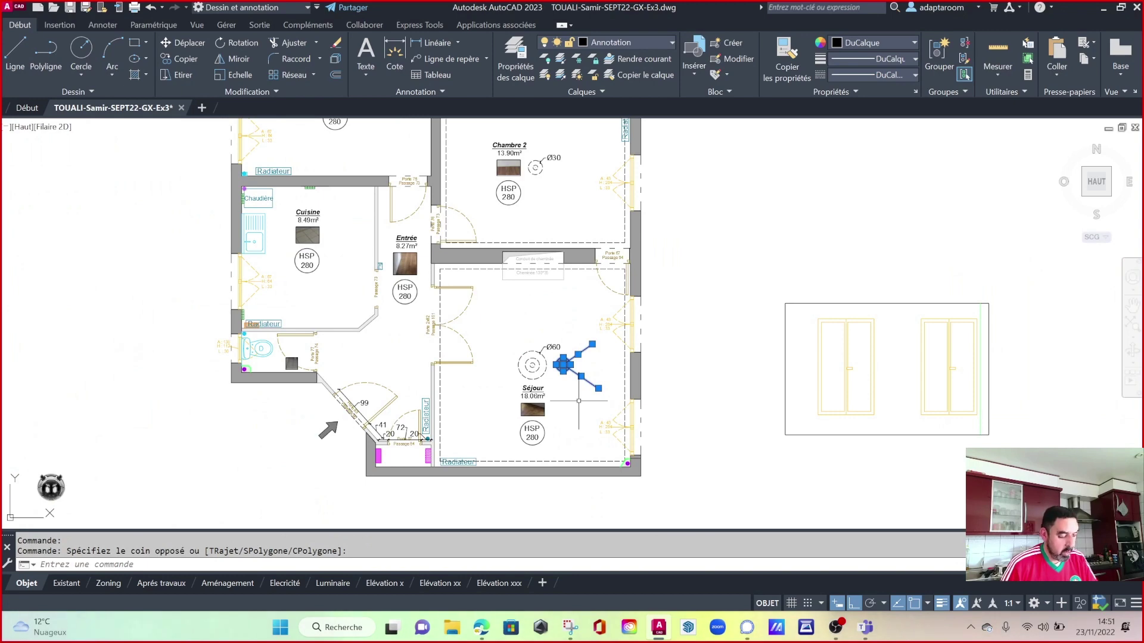
Move the dark fixture with DP from the Séjour into the Cuisine.
type("dp")
key("Return")
scroll(559, 364, "up", 4)
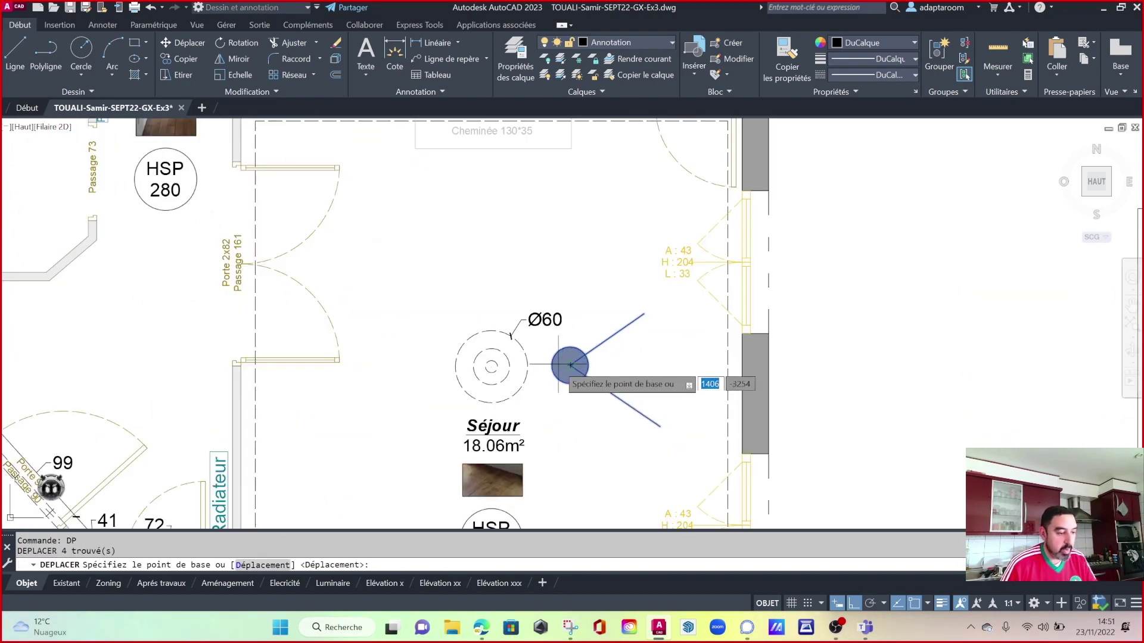
left_click(570, 364)
scroll(560, 375, "down", 6)
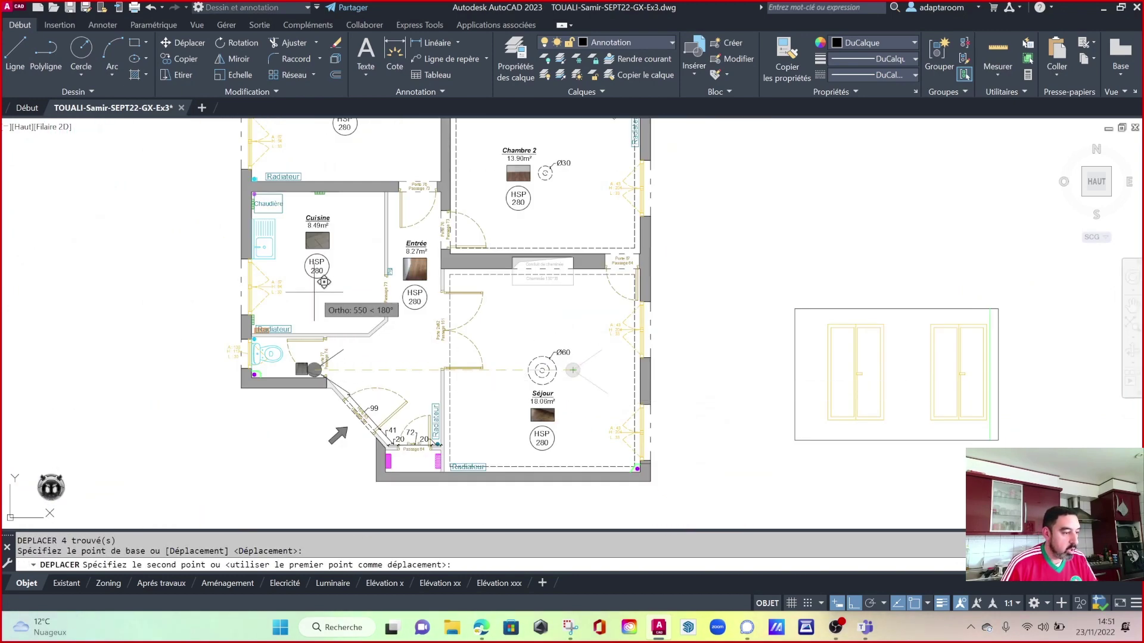
scroll(323, 283, "up", 5)
key("F8")
middle_click_drag(369, 283, 428, 381)
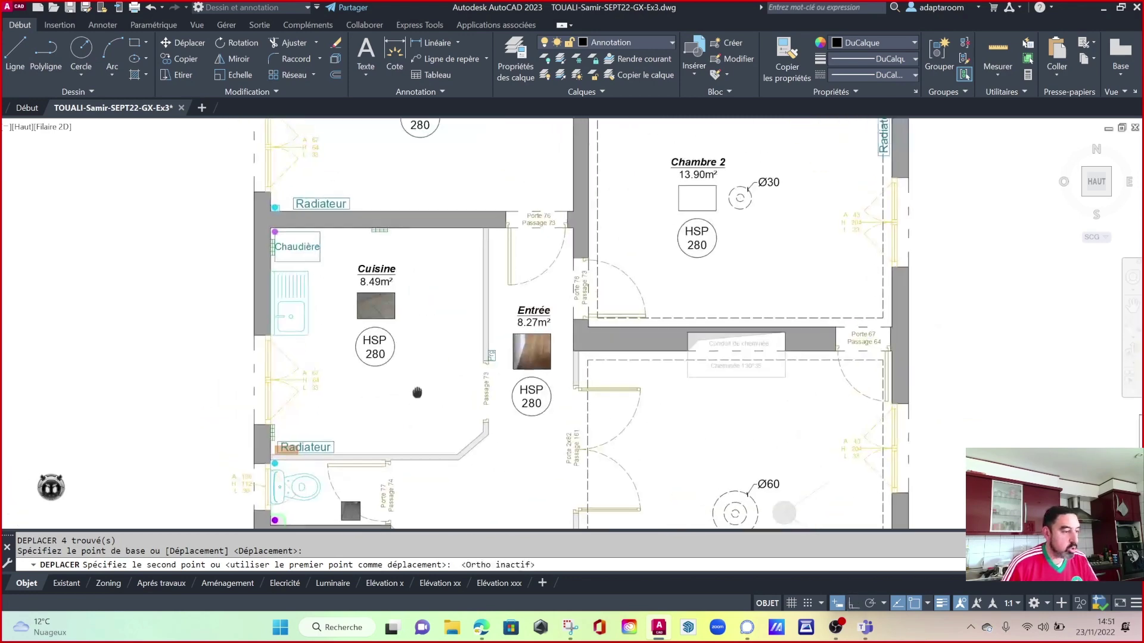
left_click(374, 386)
key("Escape")
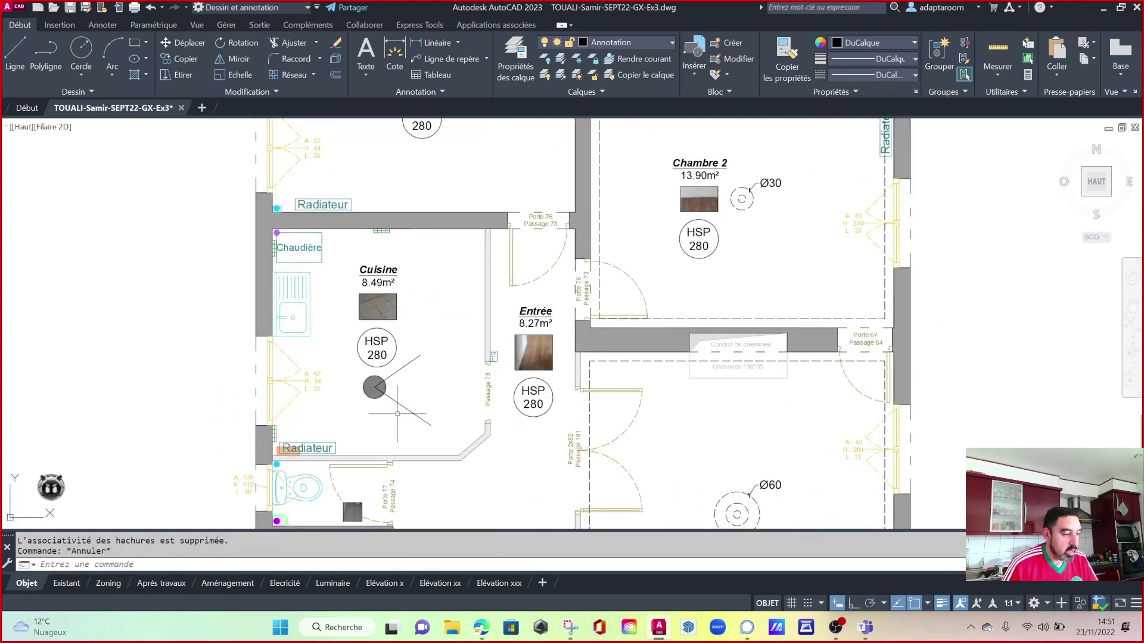
Reselect the moved fixture in the Cuisine, cancelling a mistaken command.
left_click(392, 356)
left_click(348, 376)
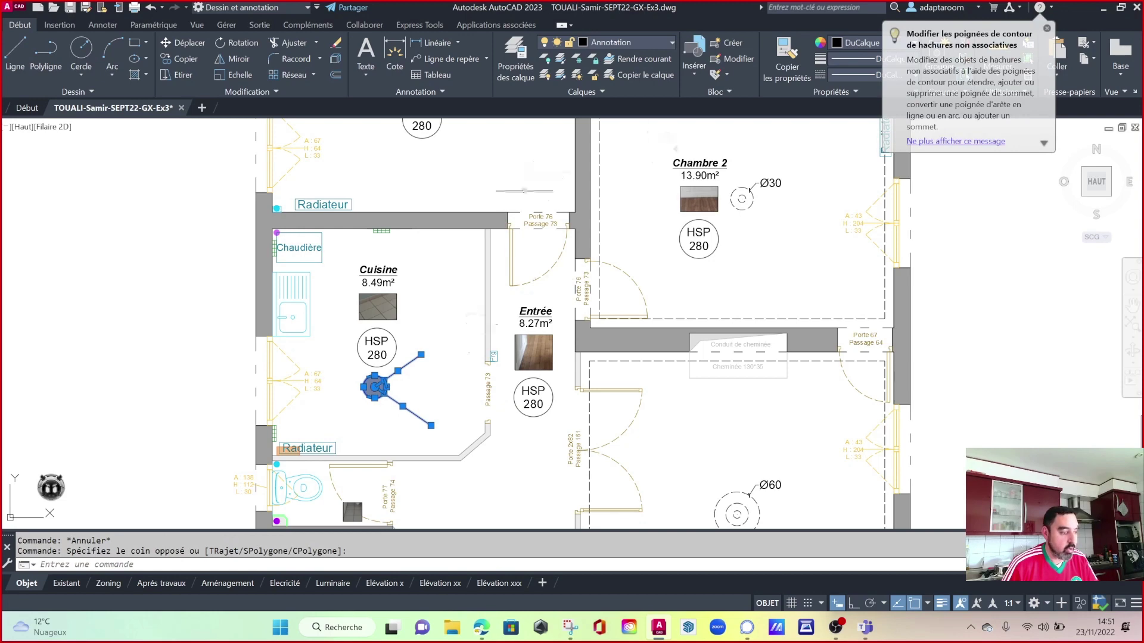
type("en")
key("Return")
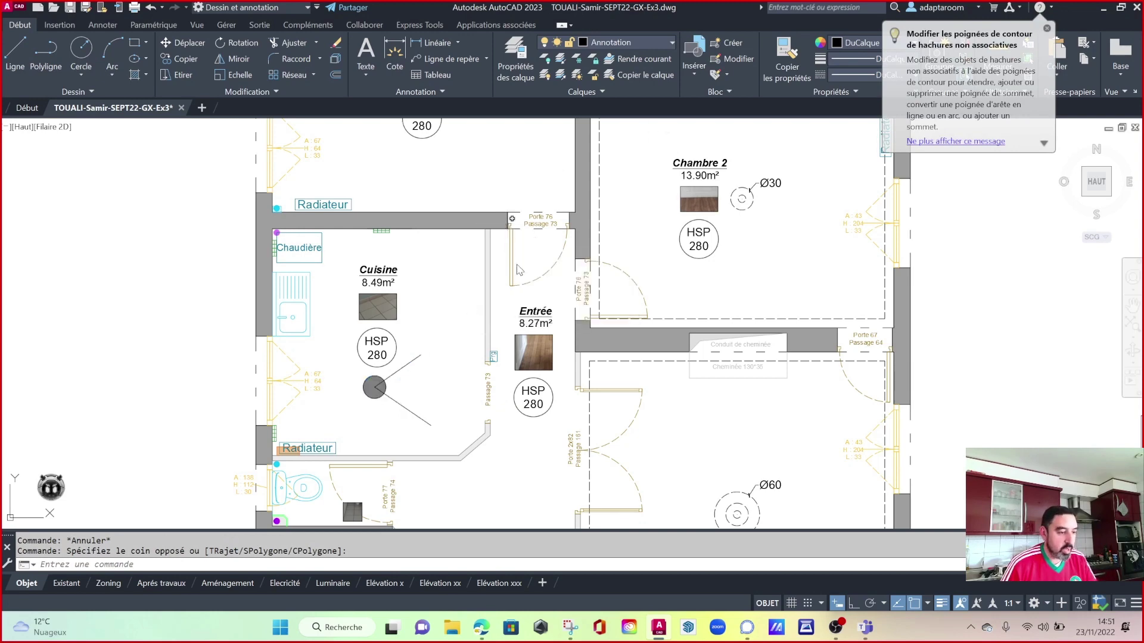
key("Escape")
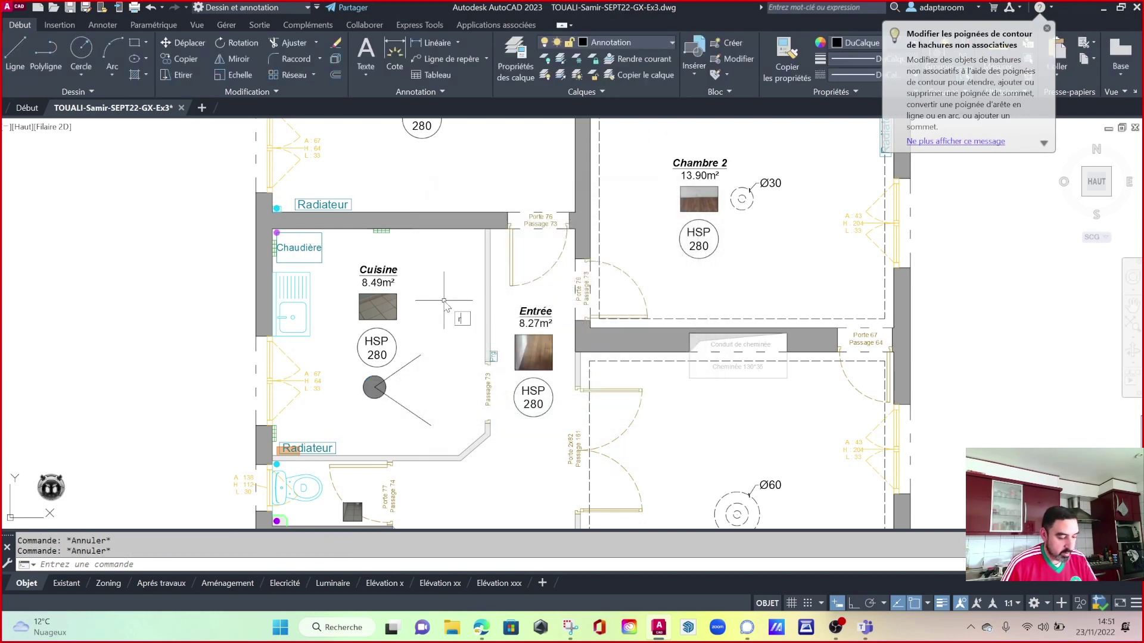
right_click(442, 309)
key("Escape")
Rotate the Cuisine fixture 90 degrees about its centre.
type("ro")
key("Return")
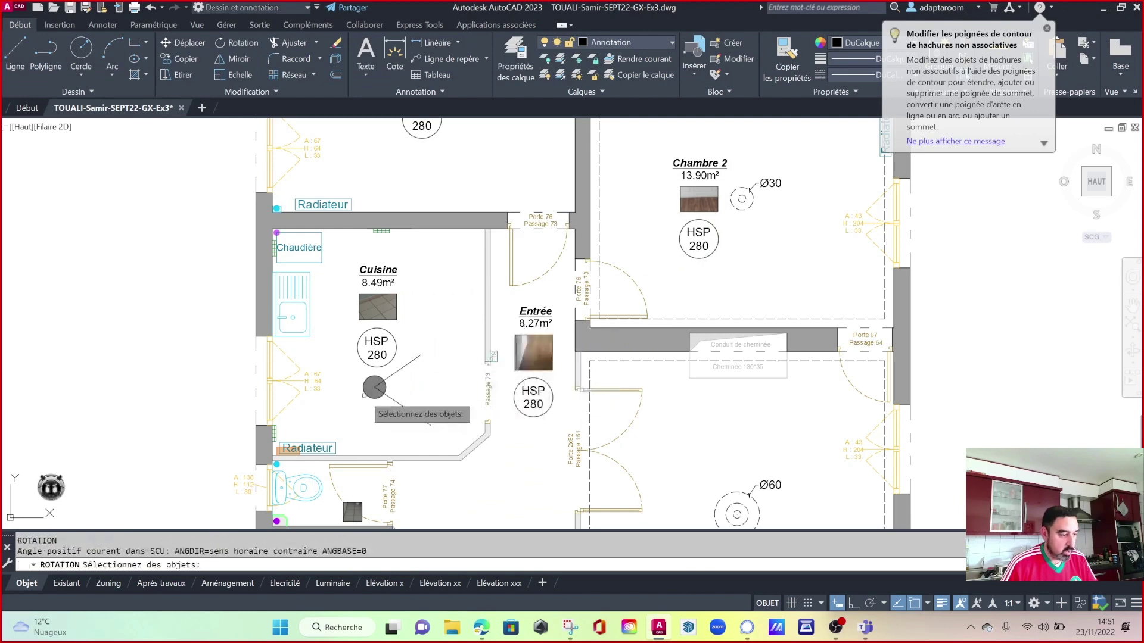
left_click(394, 420)
left_click(351, 374)
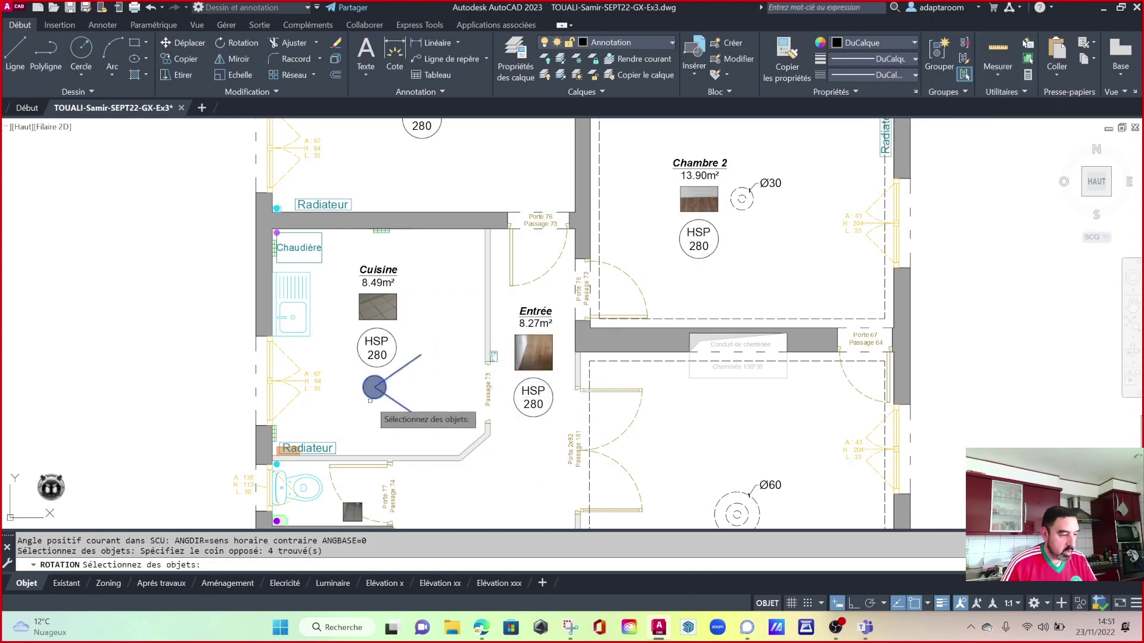
key("Return")
left_click(375, 387)
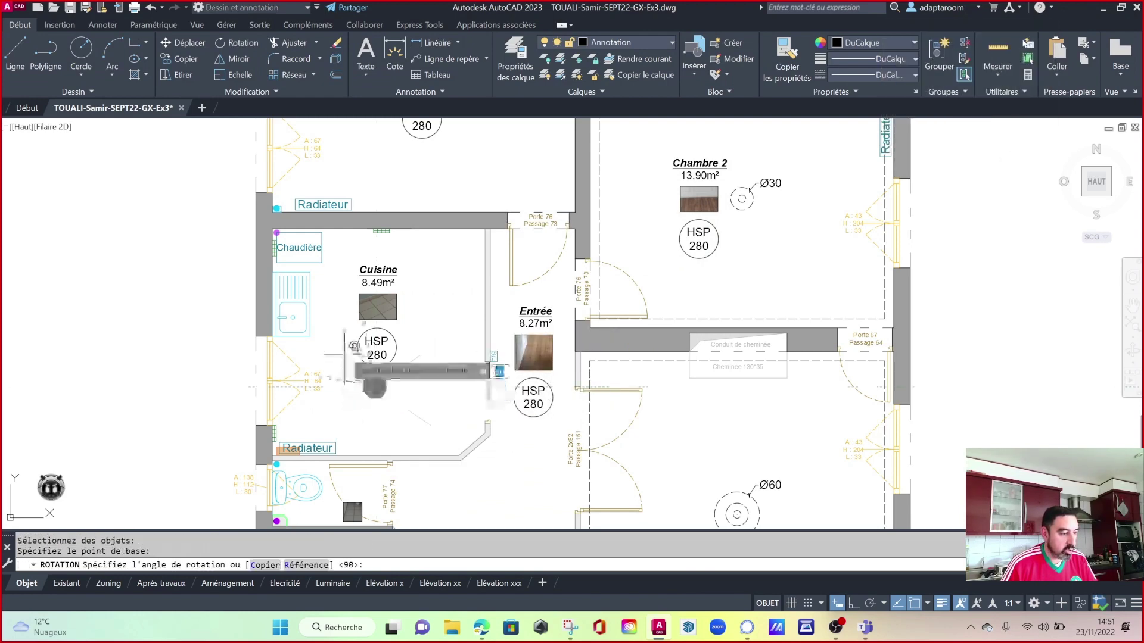
left_click(374, 253)
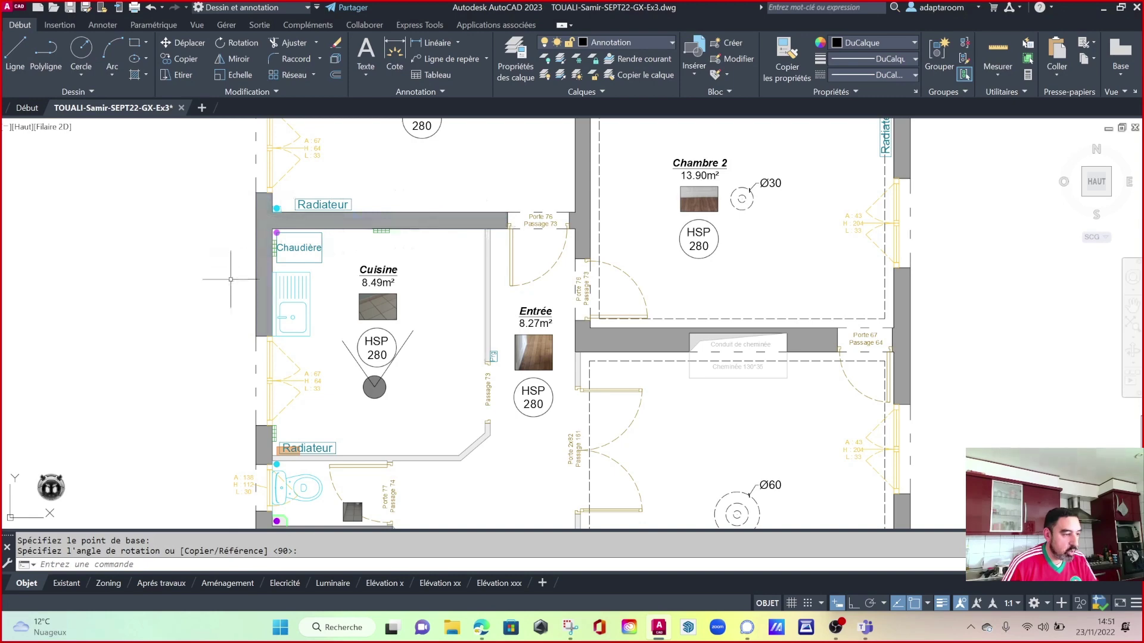
Draw a vertical line from the kitchen wall corner, then erase it with EF.
middle_click_drag(448, 269, 451, 335)
key("Escape")
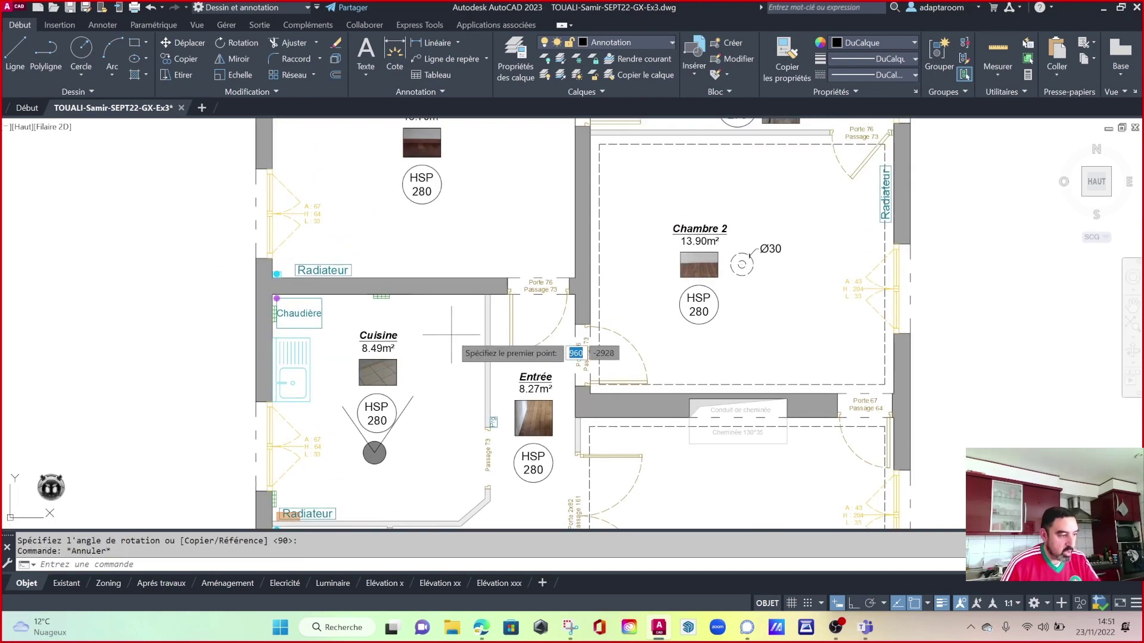
left_click(486, 294)
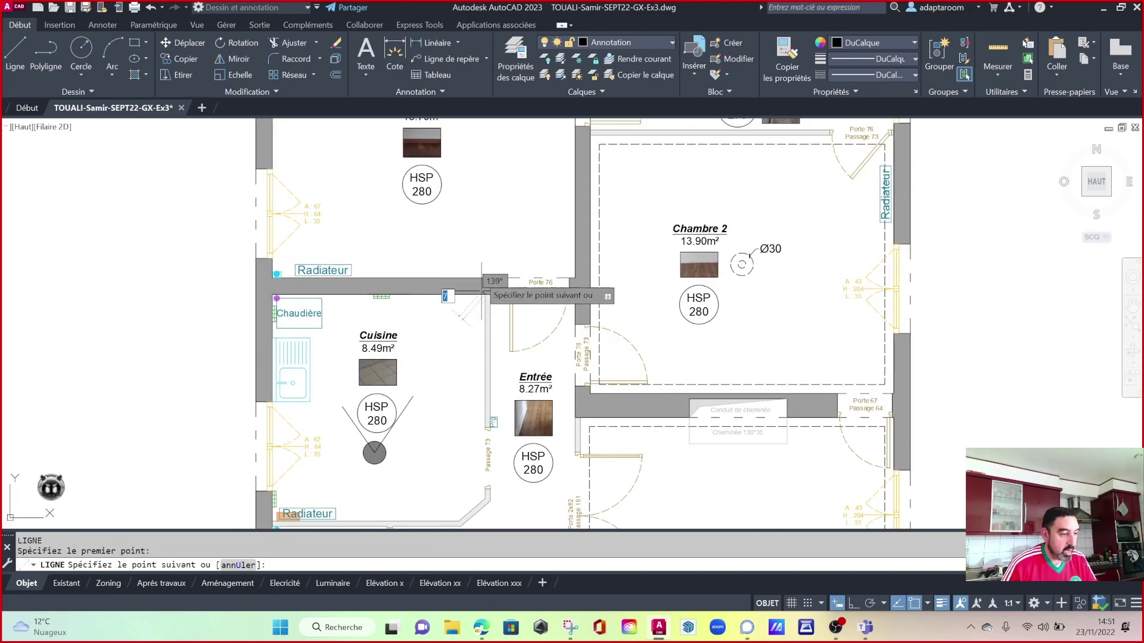
key("F8")
left_click(480, 195)
key("Escape")
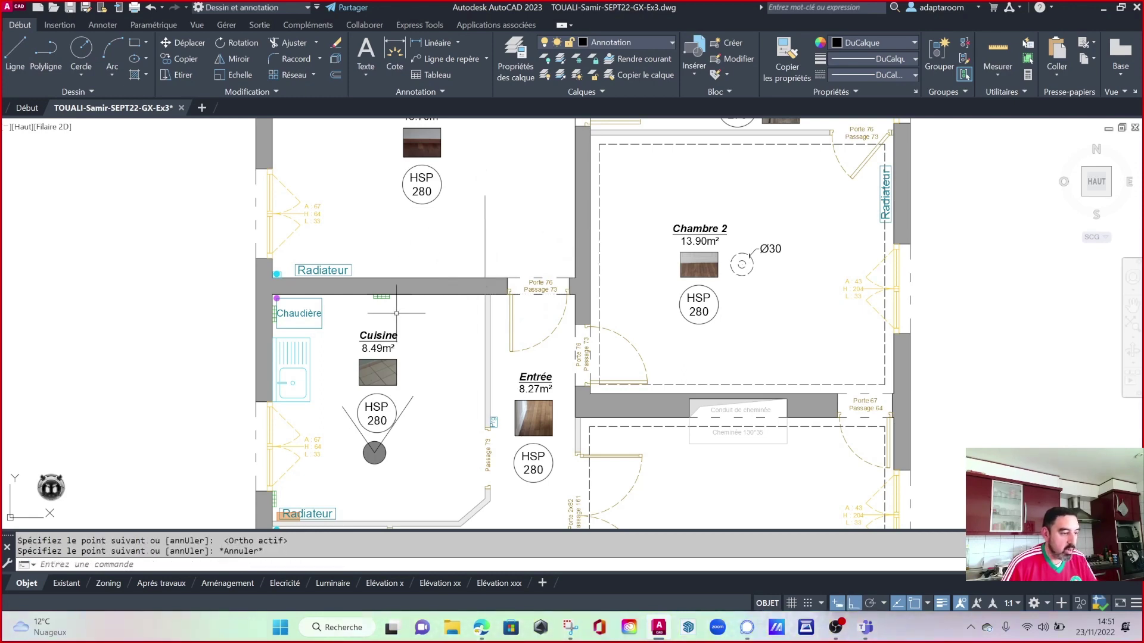
left_click(625, 193)
left_click(437, 298)
type("EF")
key("Return")
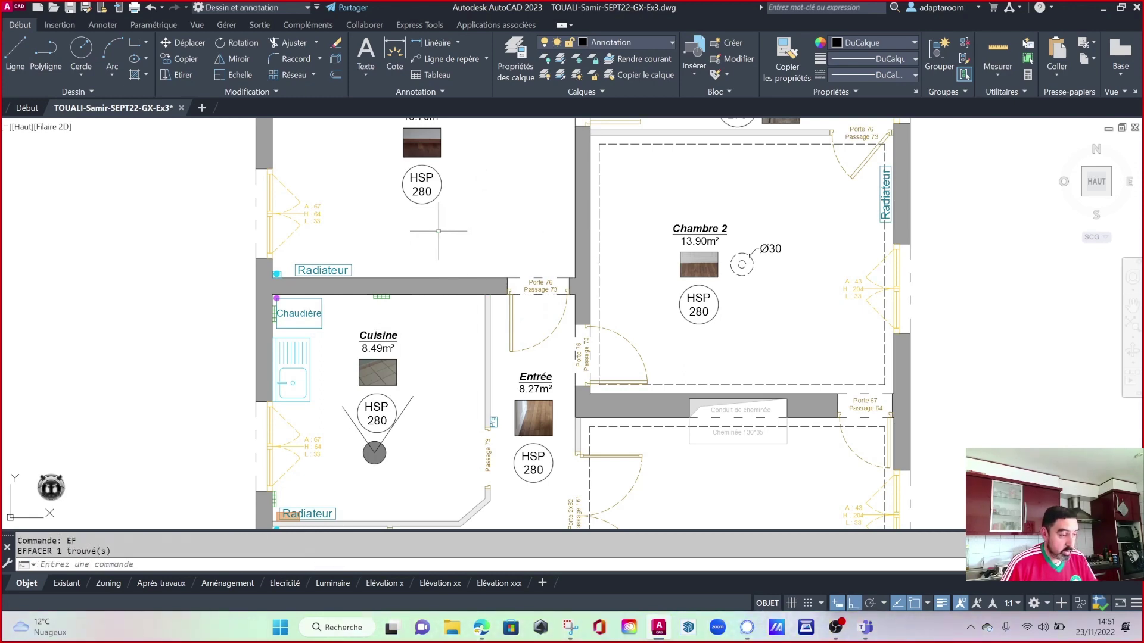
Pan and zoom back to the original kitchen and clear the pending command.
middle_click_drag(426, 328, 418, 266)
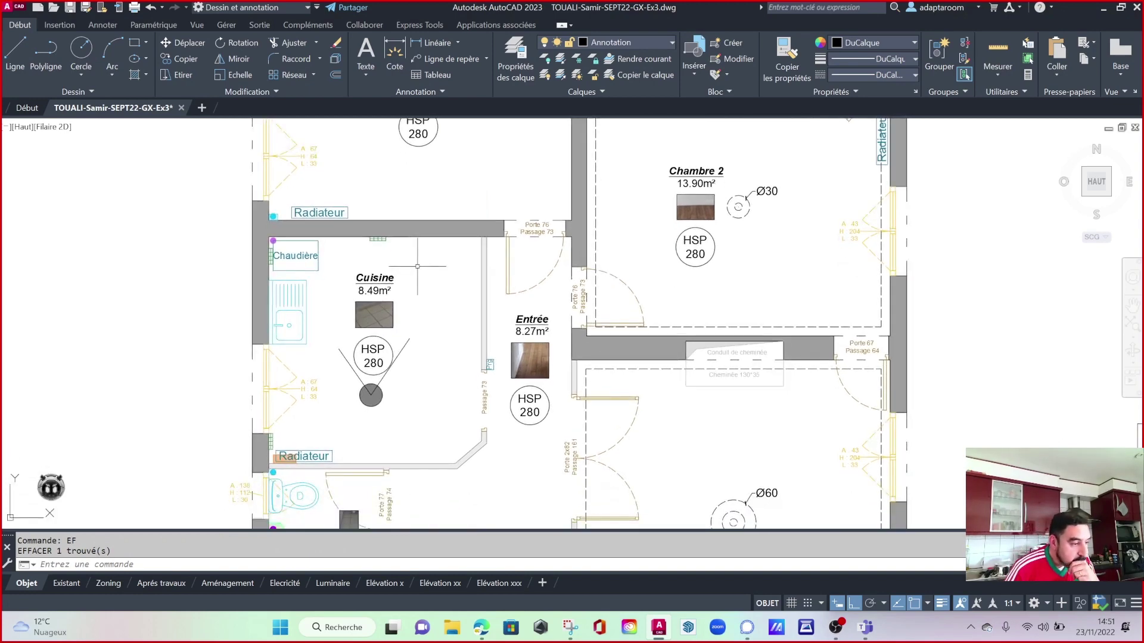
scroll(418, 267, "down", 5)
scroll(420, 270, "down", 4)
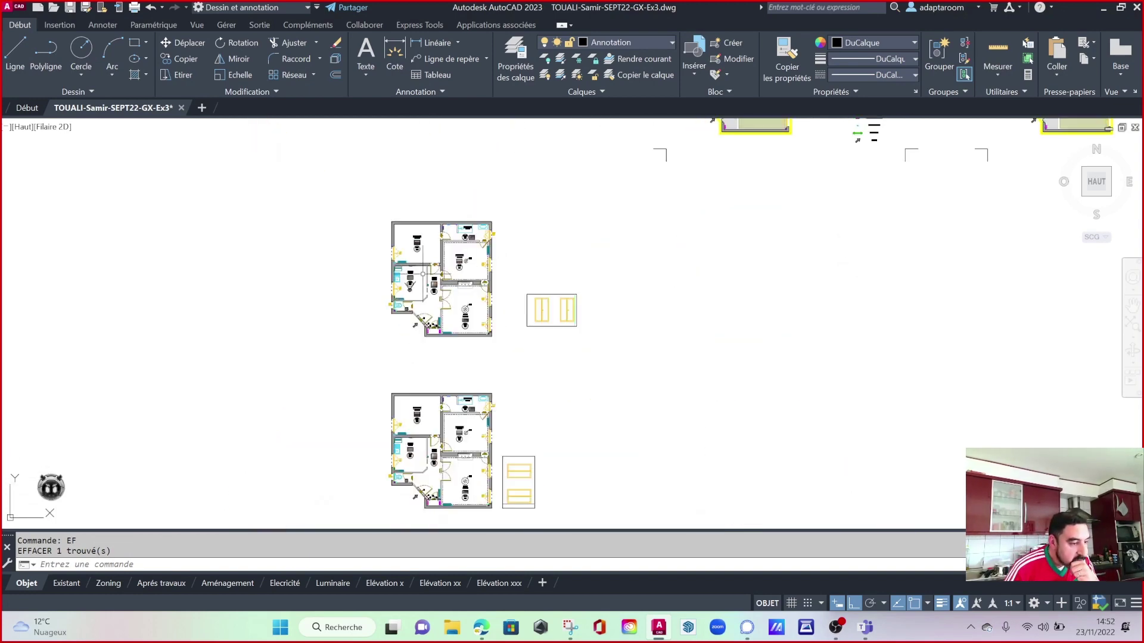
scroll(428, 272, "up", 4)
scroll(428, 272, "up", 2)
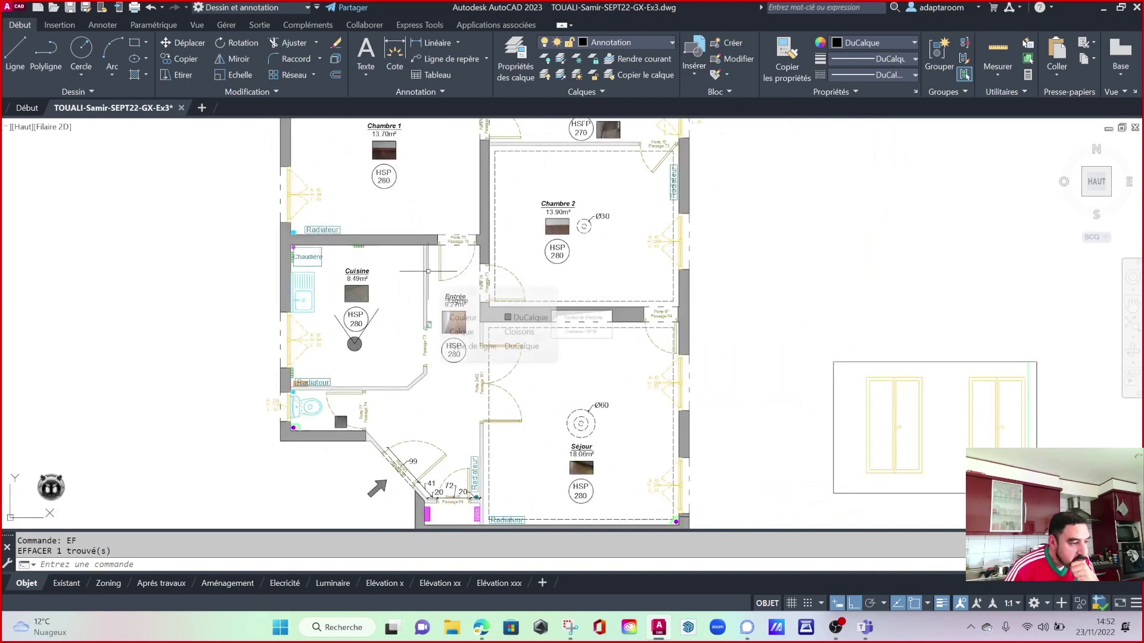
scroll(428, 270, "down", 2)
scroll(423, 271, "up", 4)
middle_click_drag(400, 263, 469, 263)
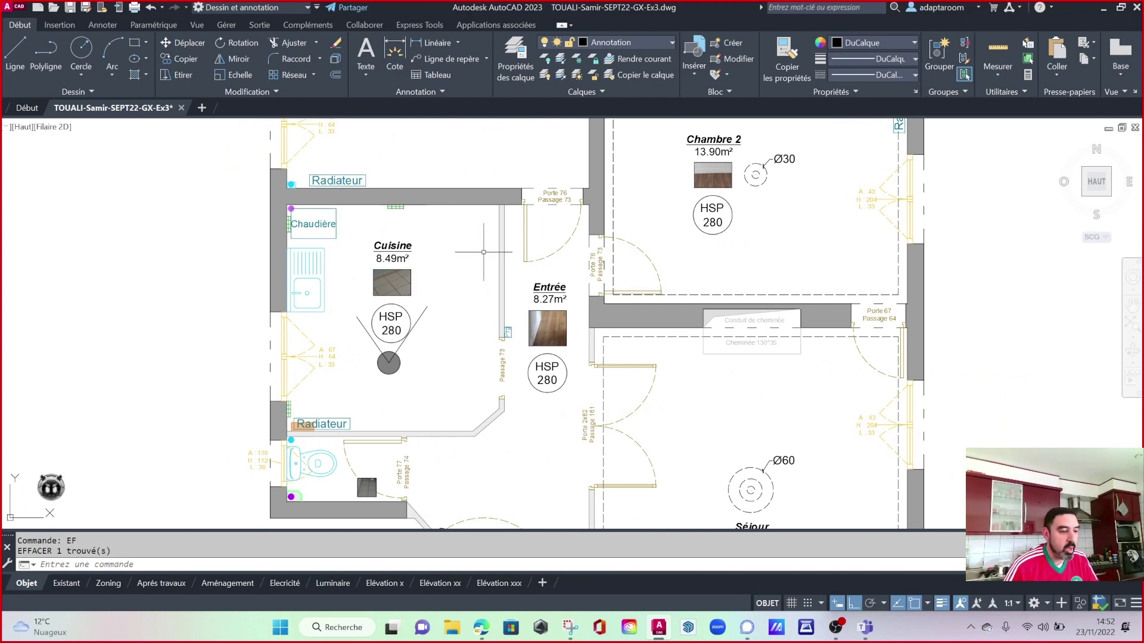
scroll(468, 235, "down", 2)
scroll(470, 233, "up", 2)
scroll(471, 230, "down", 2)
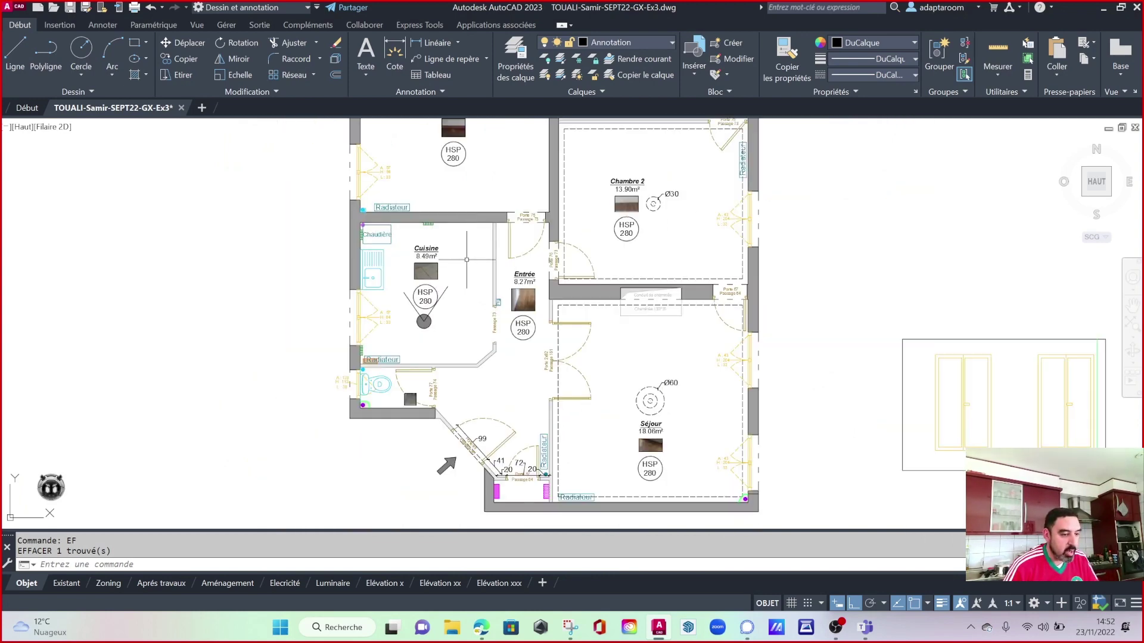
mouse_move(471, 230)
middle_mouse_down()
mouse_move(419, 199)
mouse_move(446, 318)
mouse_move(417, 214)
mouse_move(463, 222)
middle_mouse_up()
scroll(419, 196, "up", 2)
key("Escape")
key("Escape")
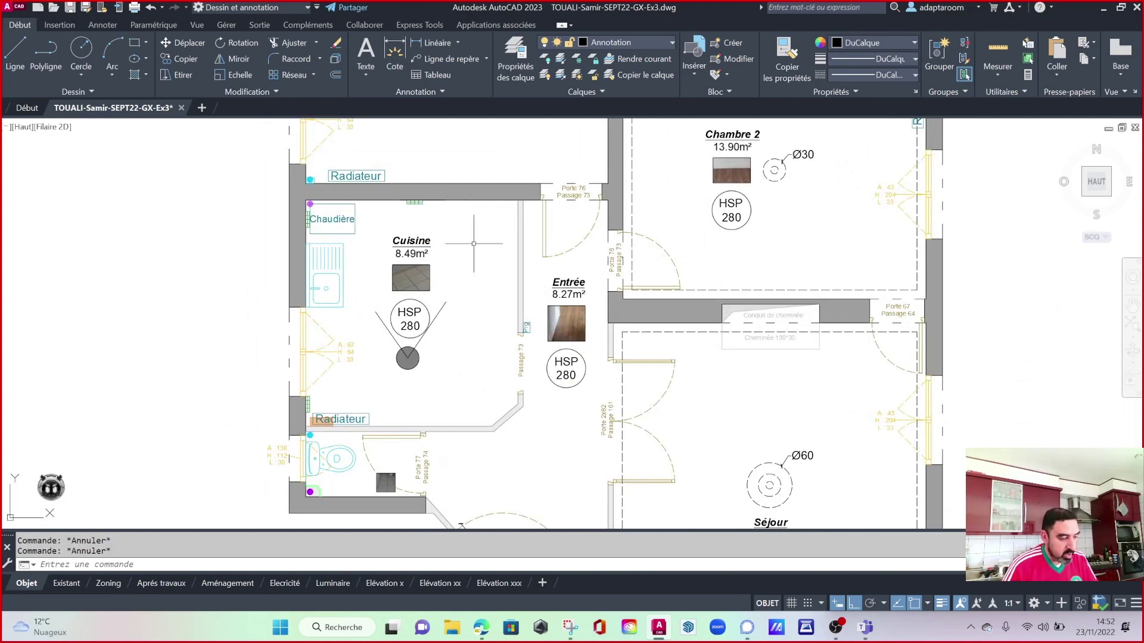
Copy the whole kitchen to a free spot left of the plan.
left_click(249, 149)
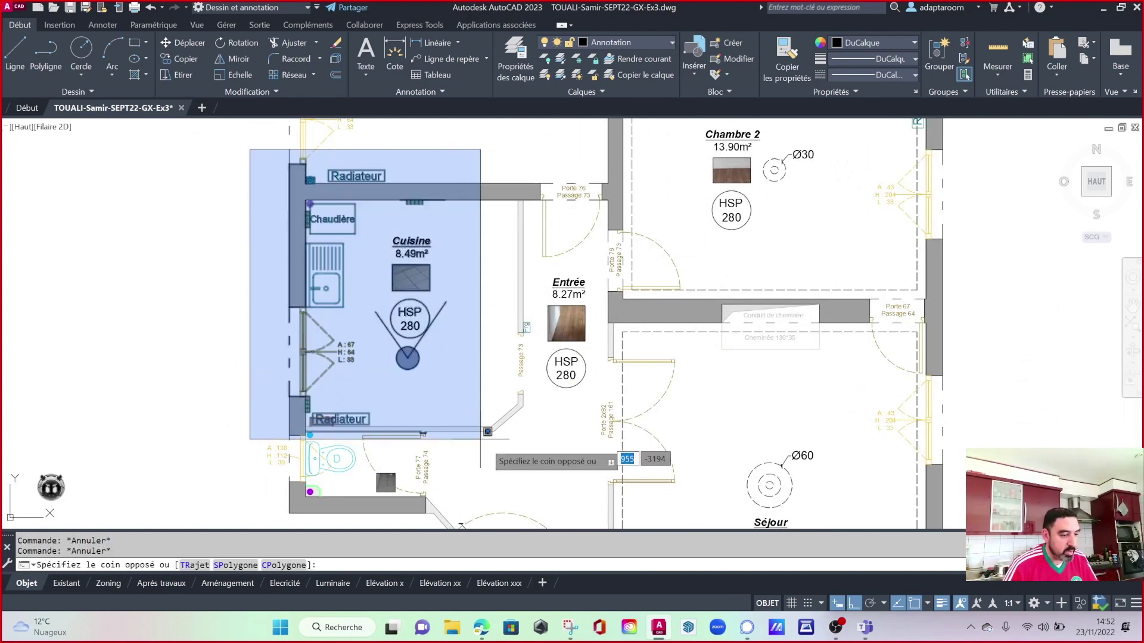
left_click(566, 454)
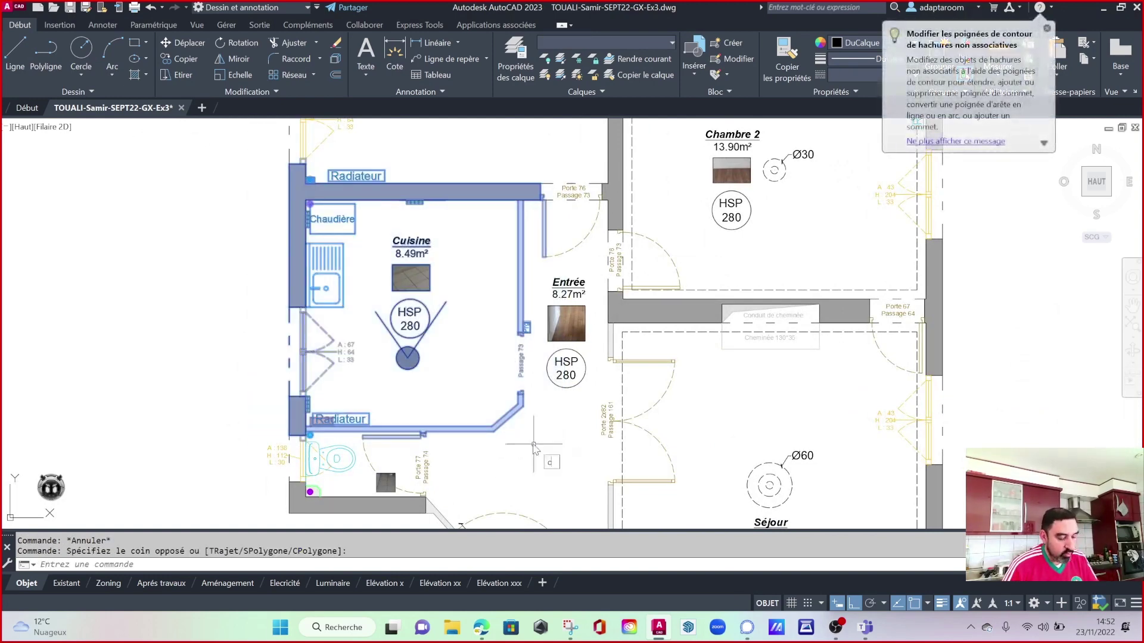
type("c")
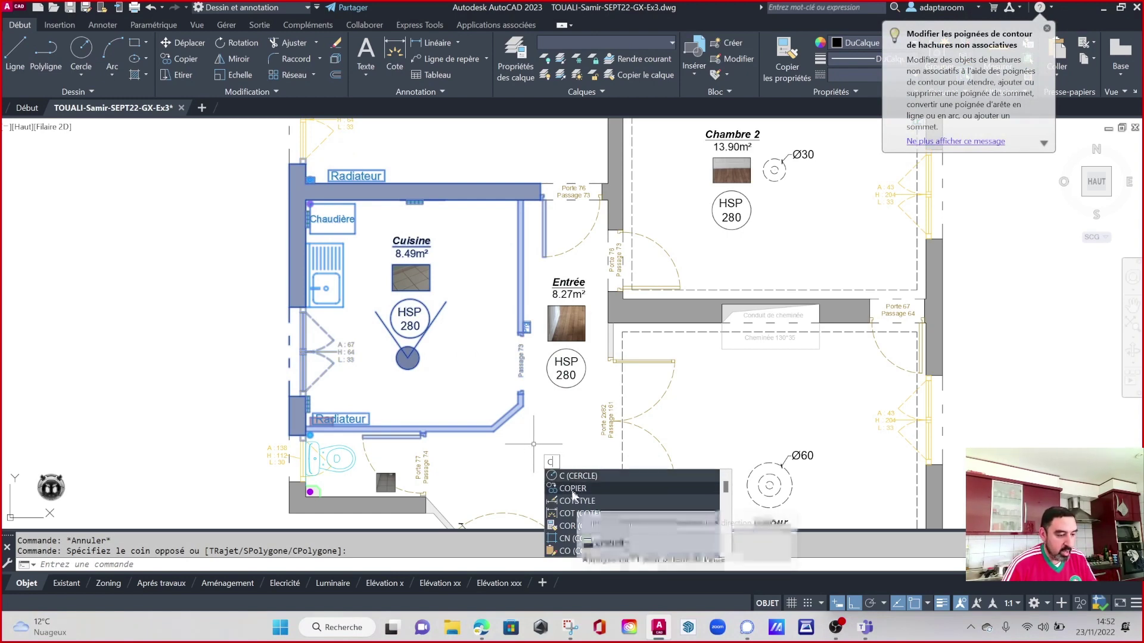
left_click(573, 488)
left_click(474, 338)
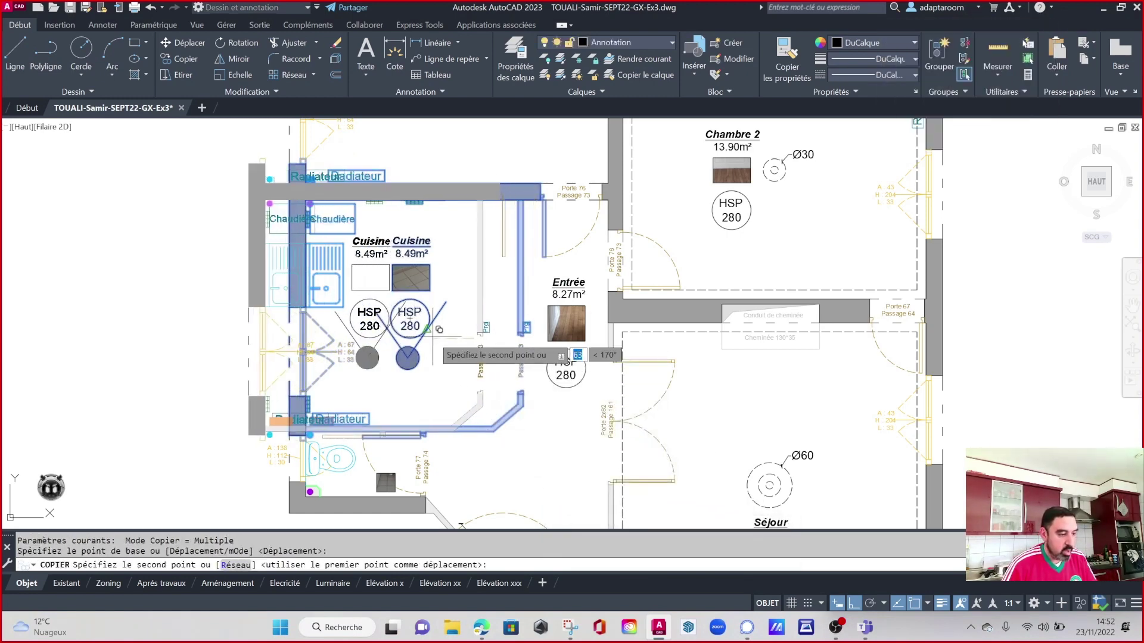
scroll(441, 338, "down", 5)
left_click(308, 324)
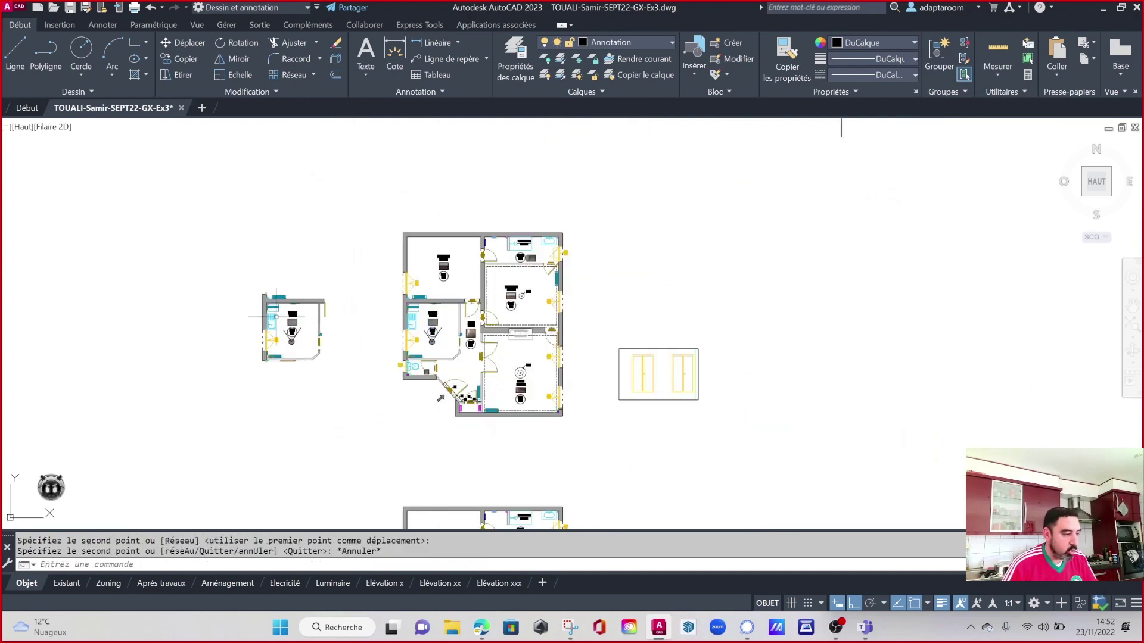
scroll(307, 324, "up", 5)
key("Escape")
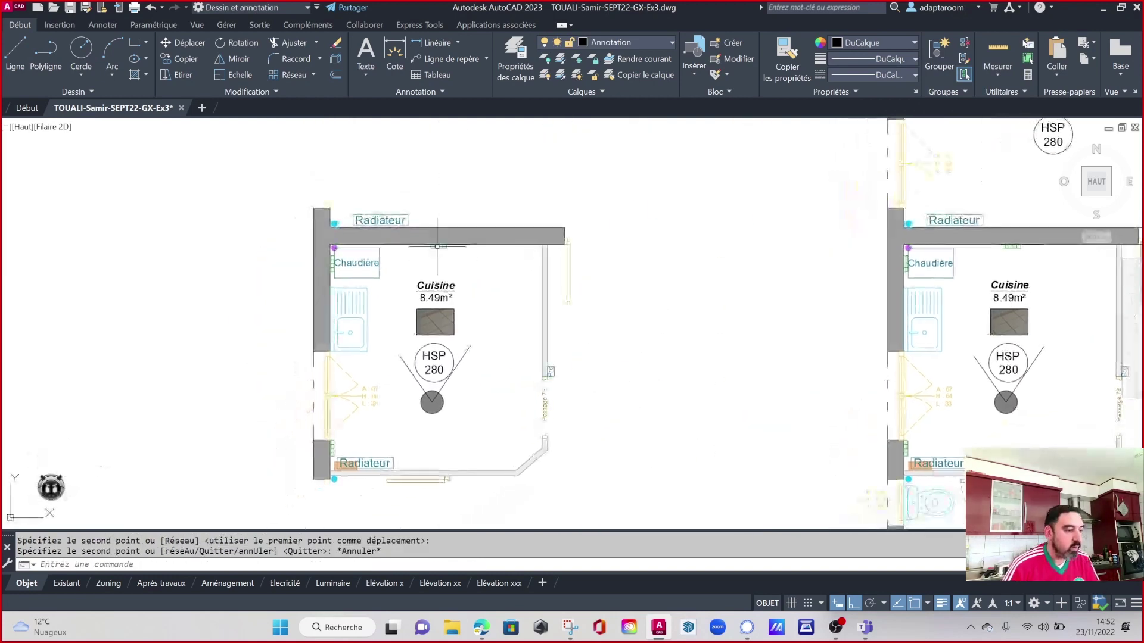
Erase the upper Radiateur label from the kitchen copy with EF.
scroll(383, 218, "up", 4)
left_click(467, 238)
left_click(340, 178)
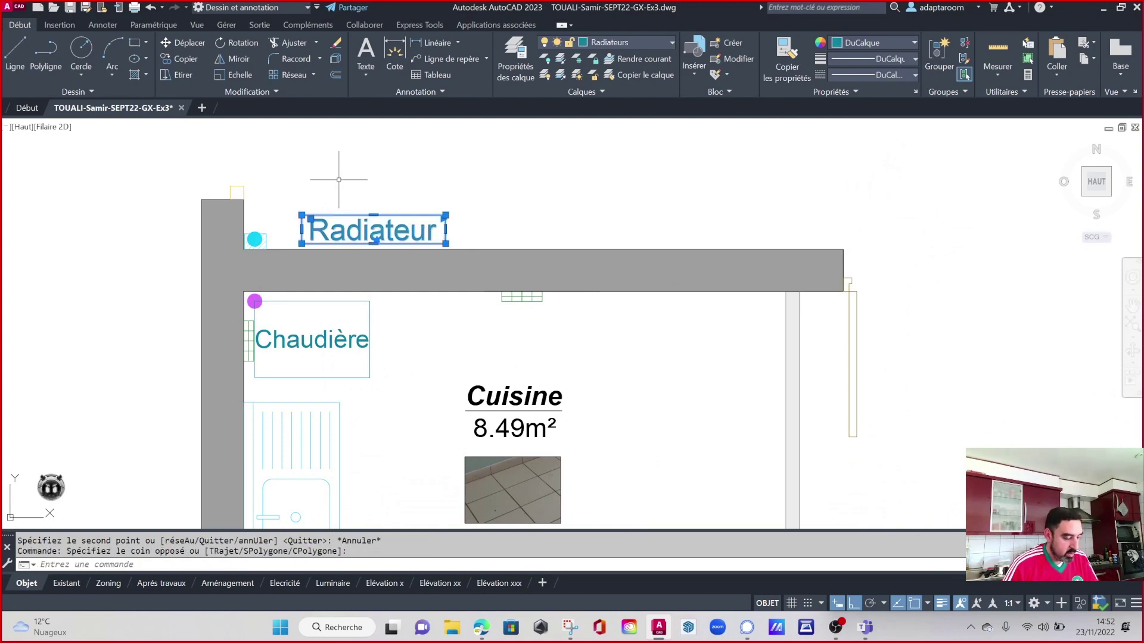
type("ef")
key("Return")
scroll(327, 240, "down", 4)
scroll(729, 292, "down", 2)
middle_click_drag(729, 291, 496, 361)
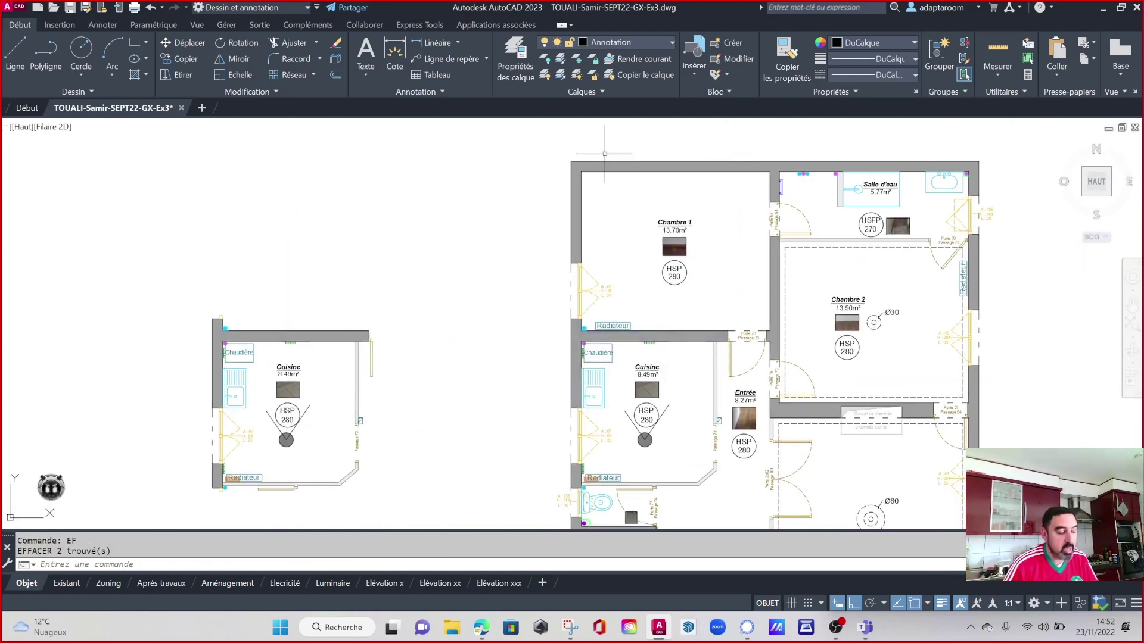
scroll(268, 345, "up", 4)
middle_click_drag(274, 329, 433, 282)
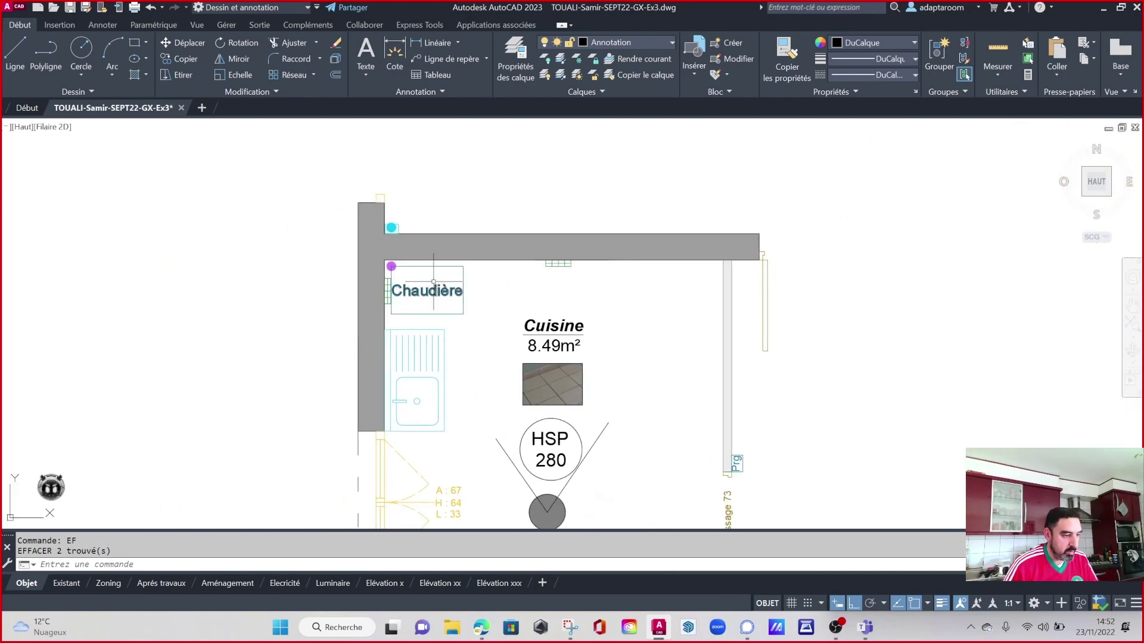
scroll(434, 282, "up", 2)
Delete the Chaudière box, boiler point, grids and the small object at the top wall end.
left_click(484, 337)
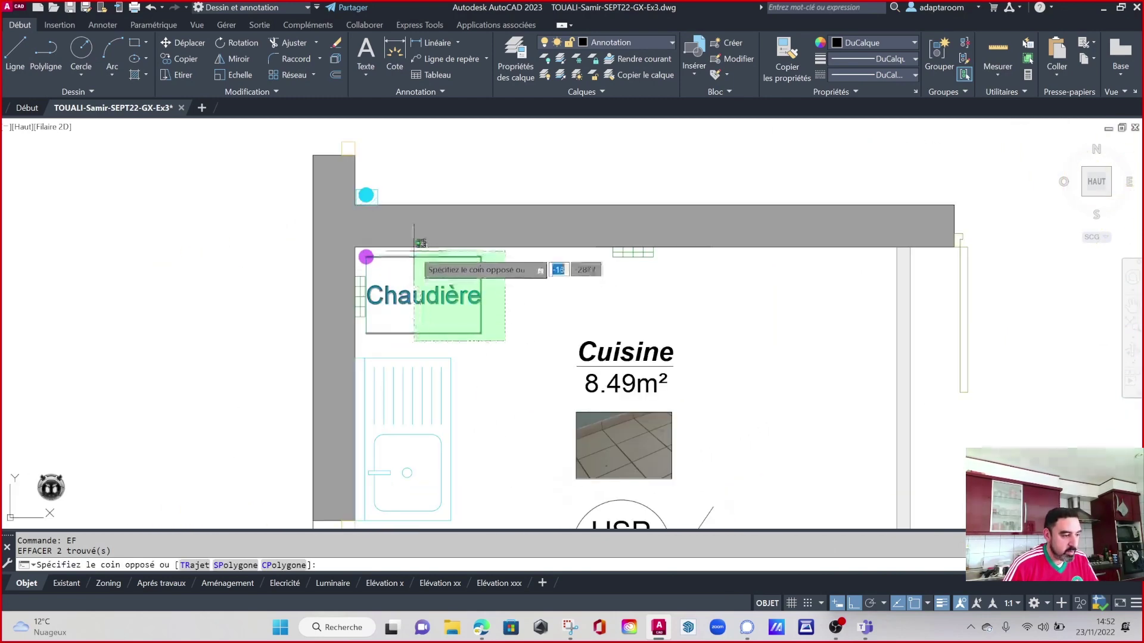
left_click(414, 248)
key("Delete")
left_click(389, 327)
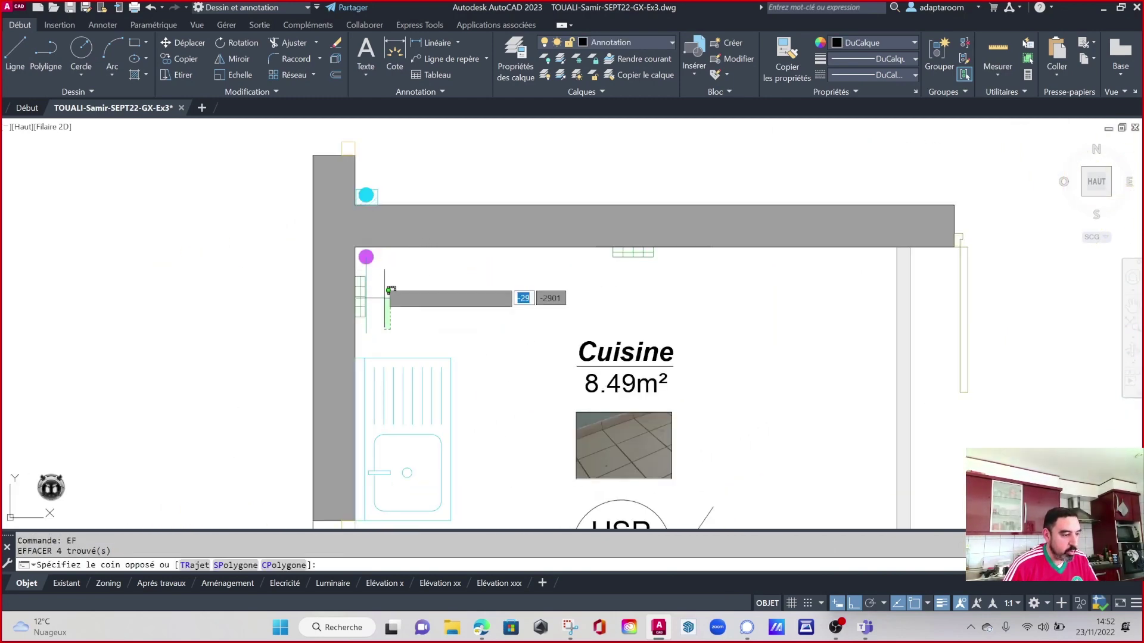
left_click(360, 244)
key("Delete")
left_click(695, 263)
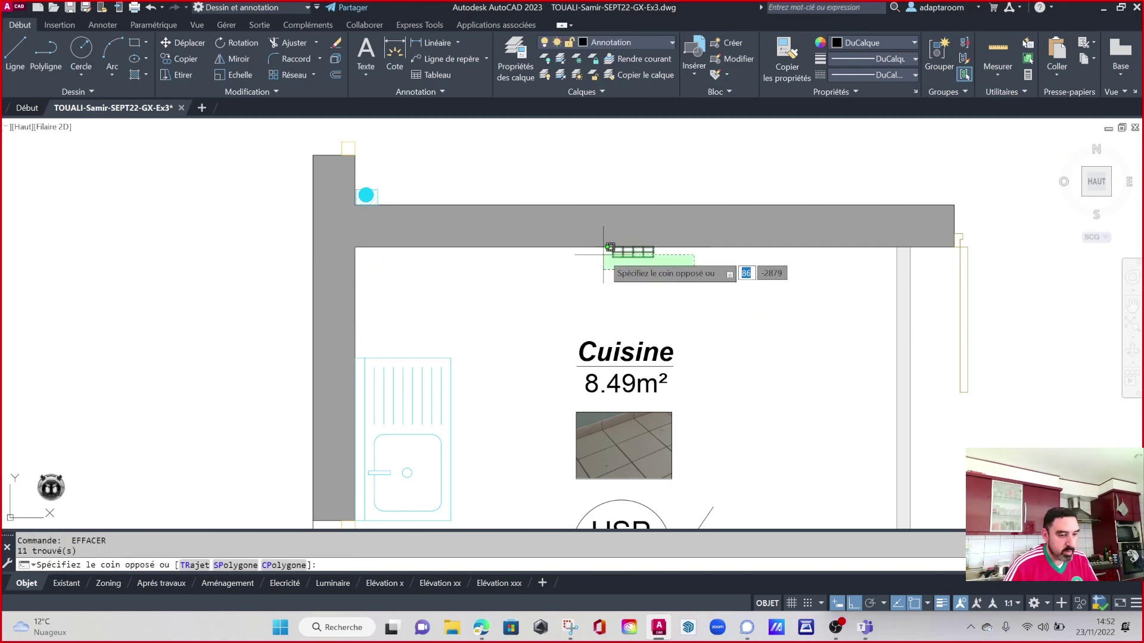
left_click(575, 238)
key("Delete")
left_click(991, 411)
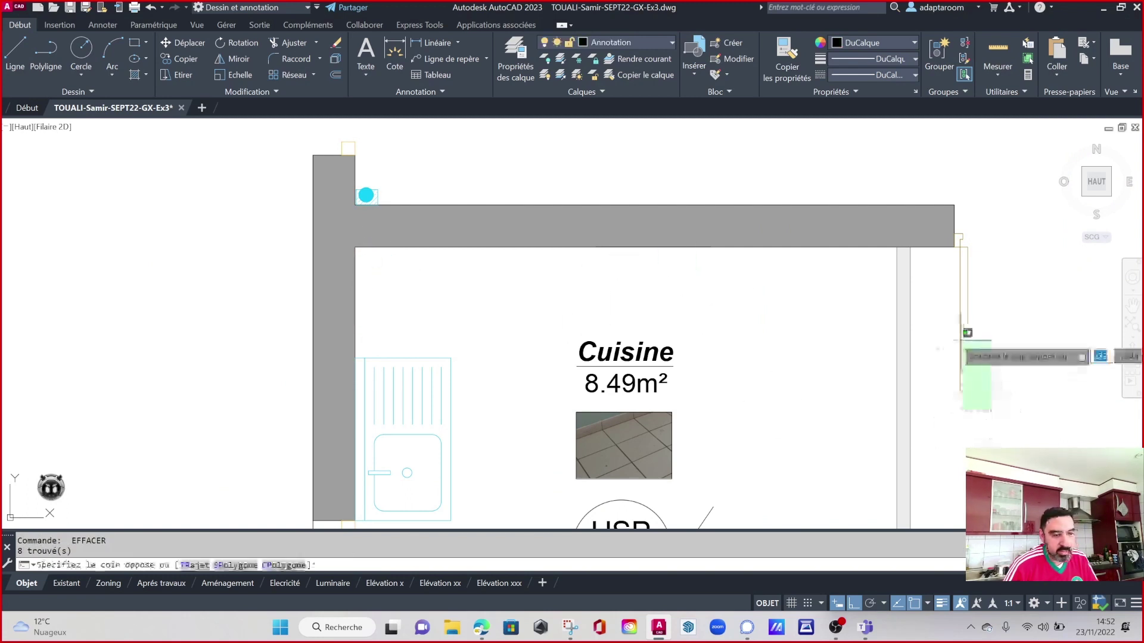
left_click(960, 229)
key("Delete")
Delete the cyan point at the copy's top-left wall corner.
scroll(376, 167, "up", 2)
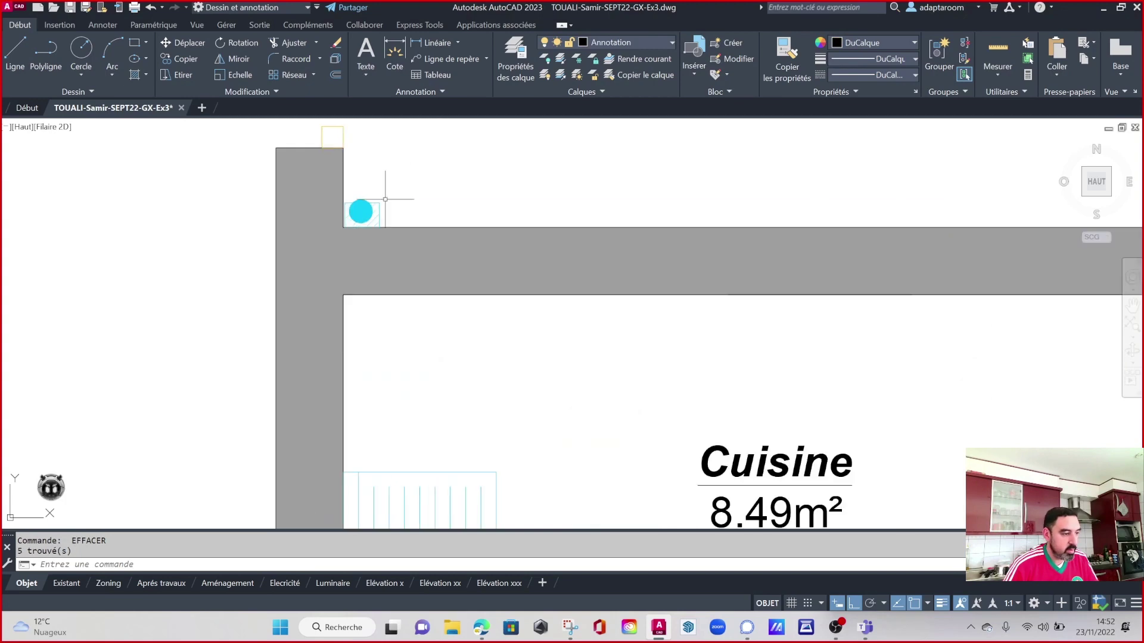
left_click(401, 204)
left_click(362, 192)
key("Delete")
middle_click_drag(395, 178, 451, 332)
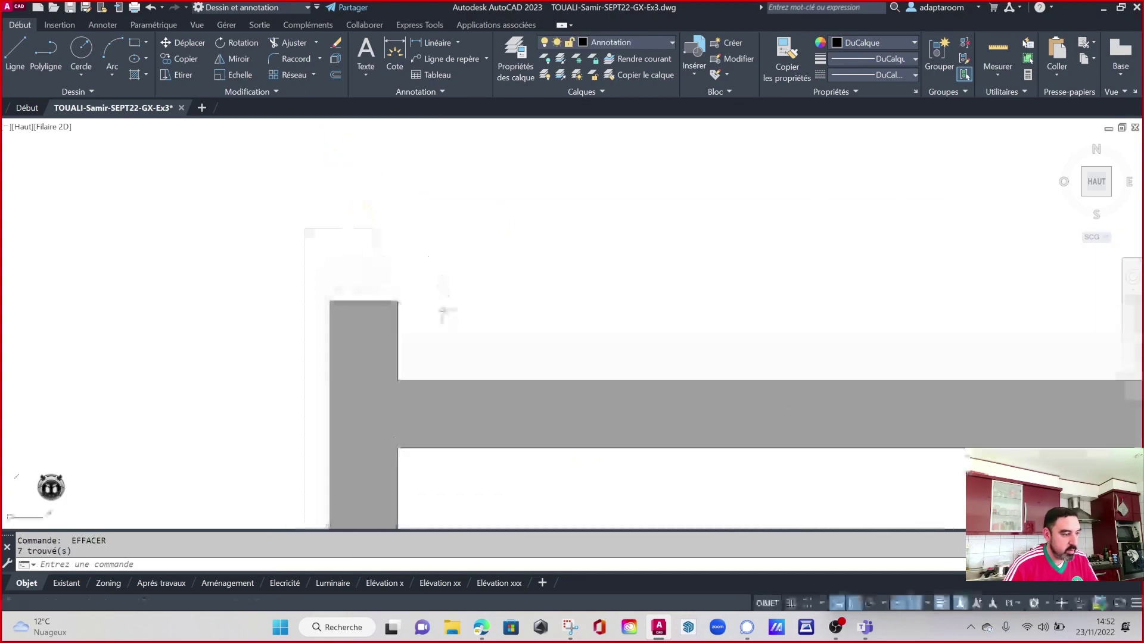
left_click(406, 286)
key("Escape")
Delete the Cuisine label and tile image, the HSP 280 marker and the Passage 73 labels.
scroll(320, 224, "down", 5)
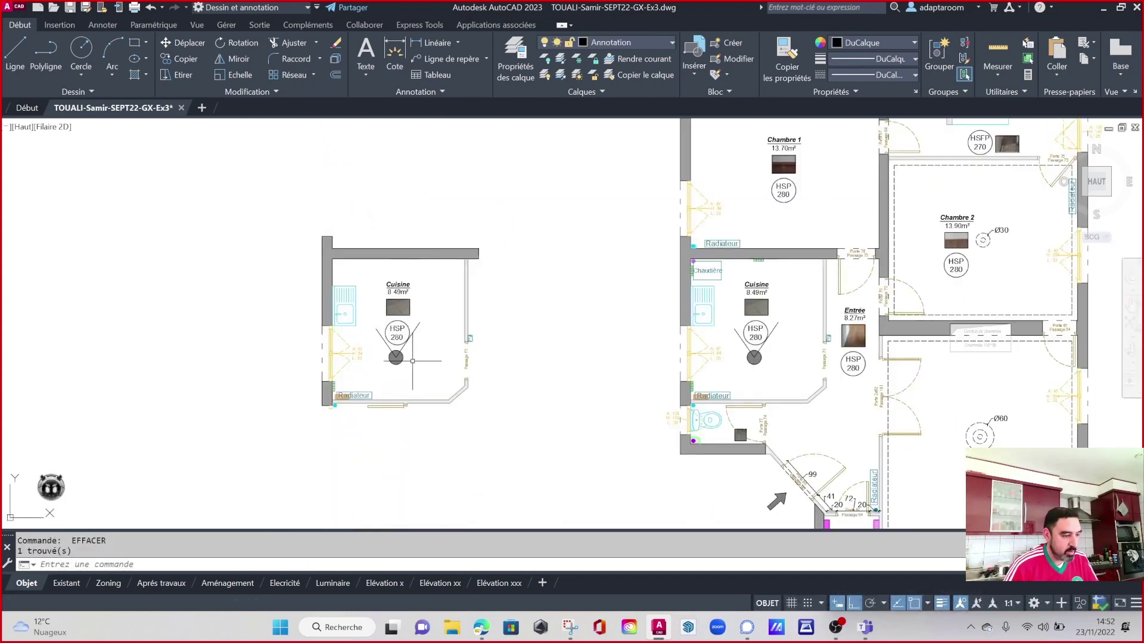
scroll(413, 361, "up", 4)
left_click(414, 246)
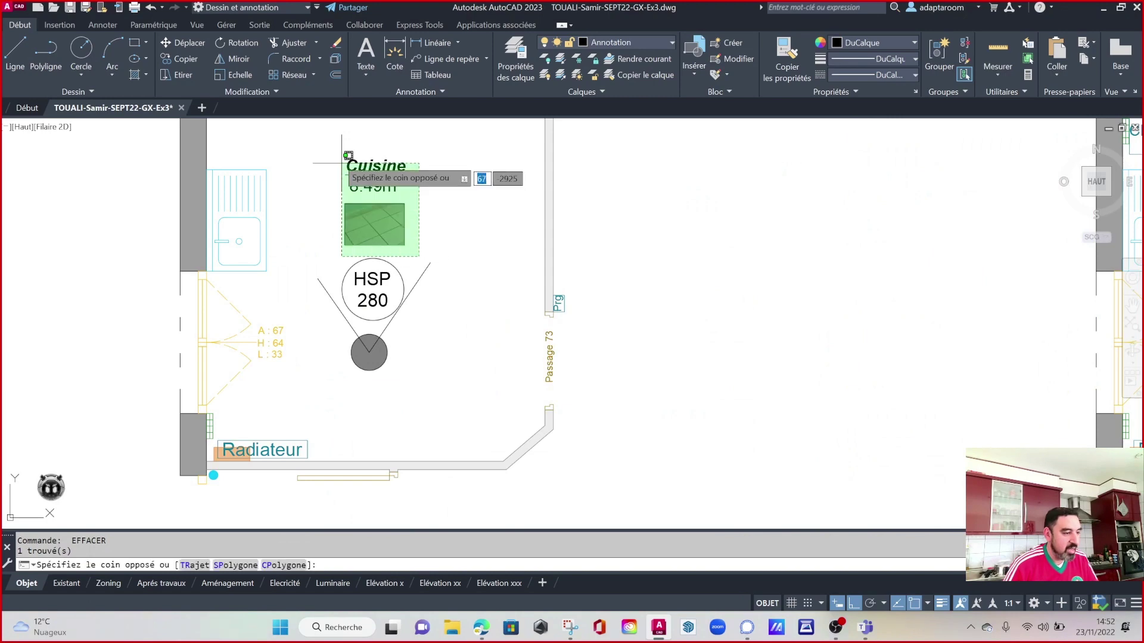
left_click(334, 132)
key("Delete")
left_click(366, 262)
key("Delete")
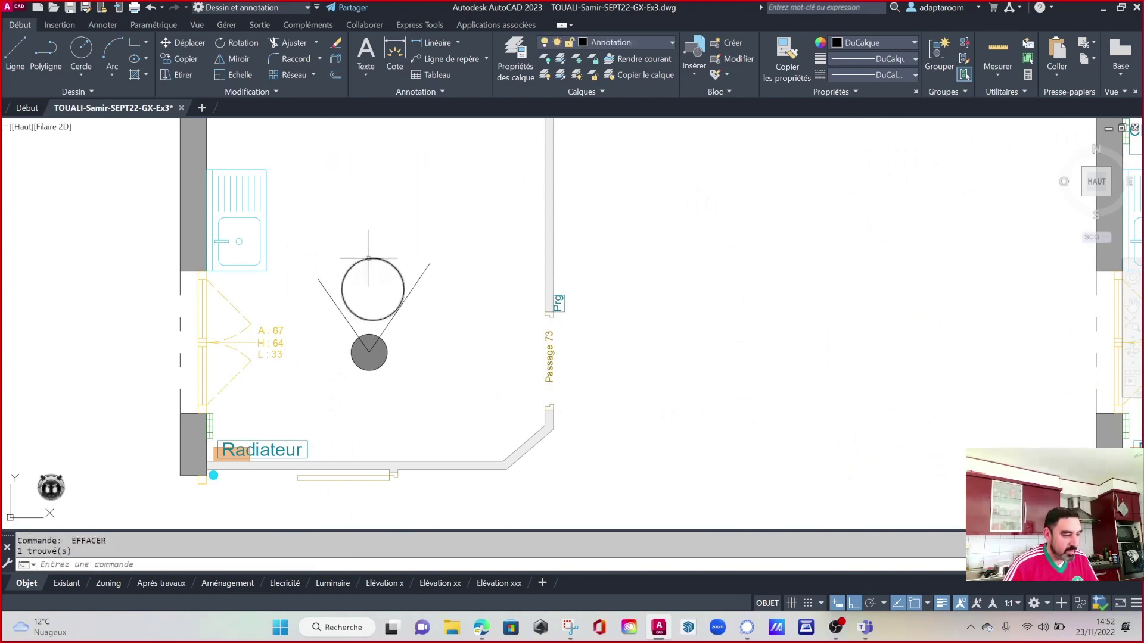
key("Delete")
left_click(505, 268)
left_click(617, 424)
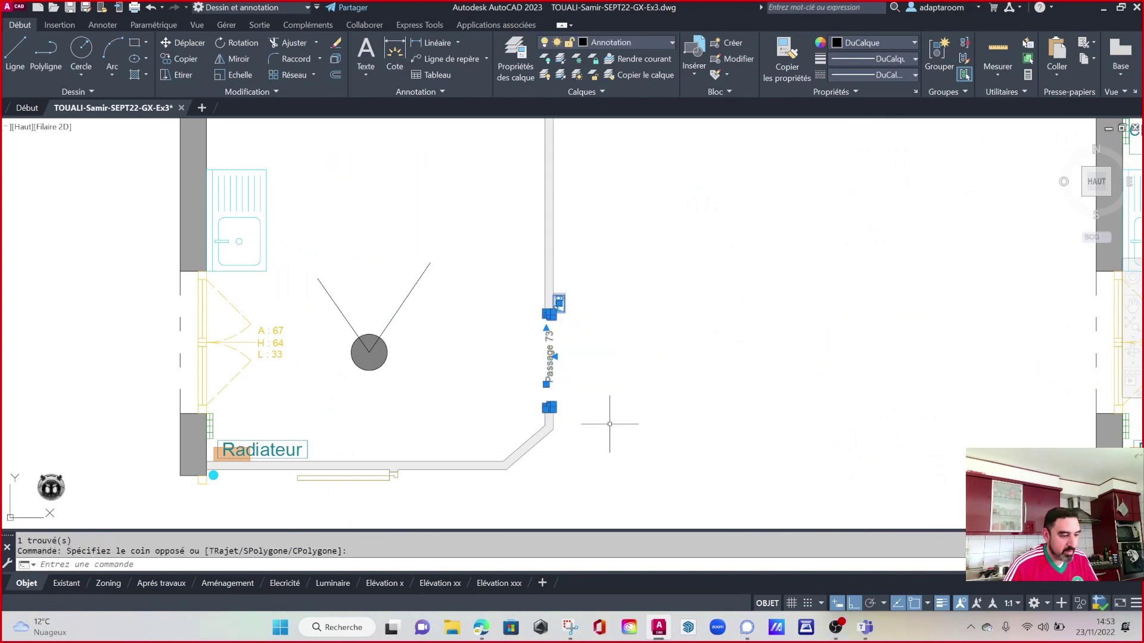
key("Delete")
Delete the lower Radiateur label, orange radiator symbol and bottom-left fittings.
middle_click_drag(450, 419, 524, 341)
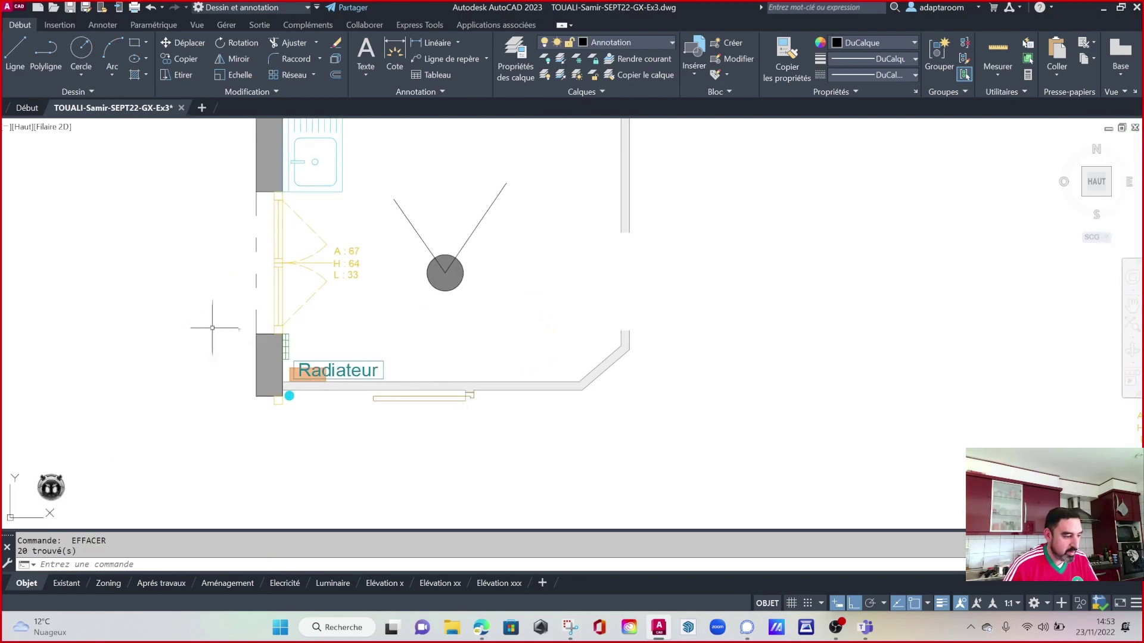
left_click(388, 382)
left_click(295, 352)
key("Delete")
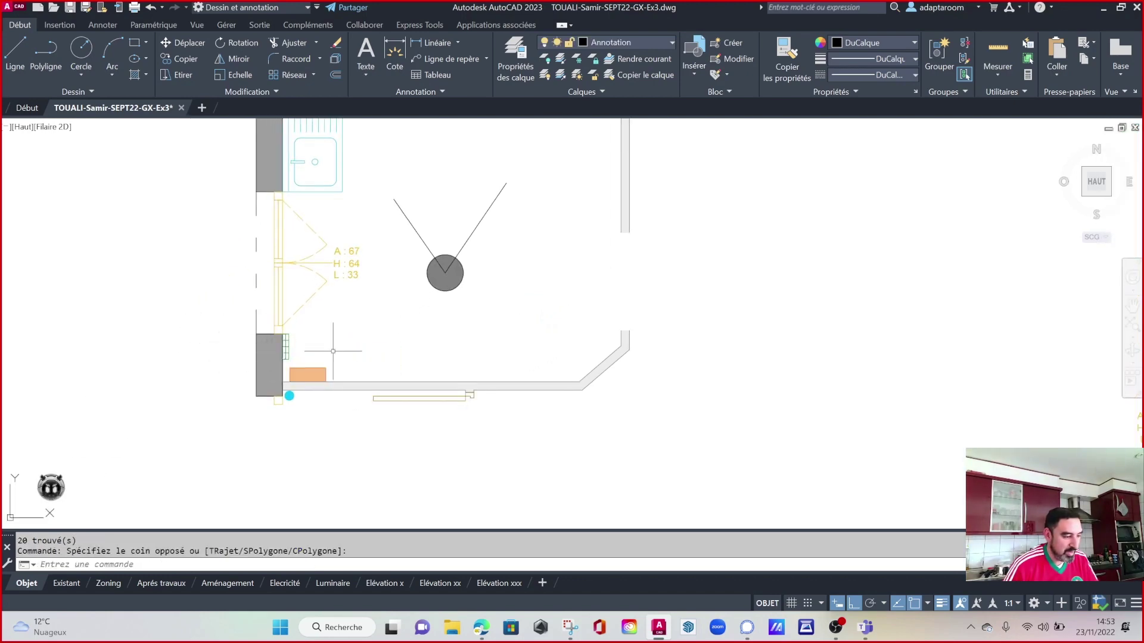
left_click(320, 375)
key("Delete")
left_click(334, 380)
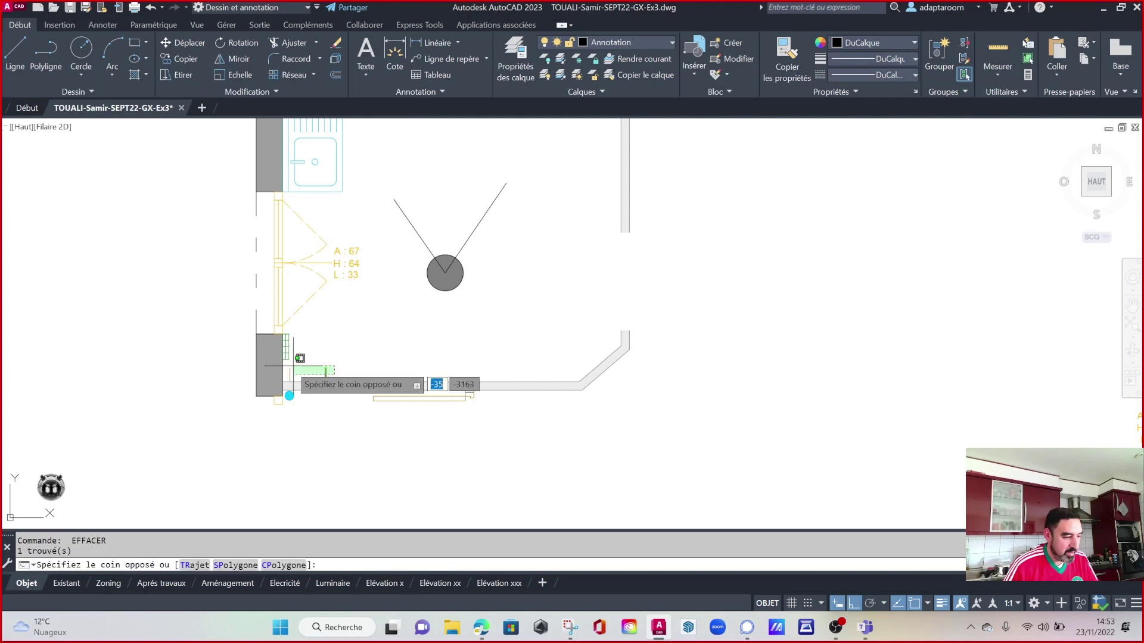
left_click(294, 351)
key("Delete")
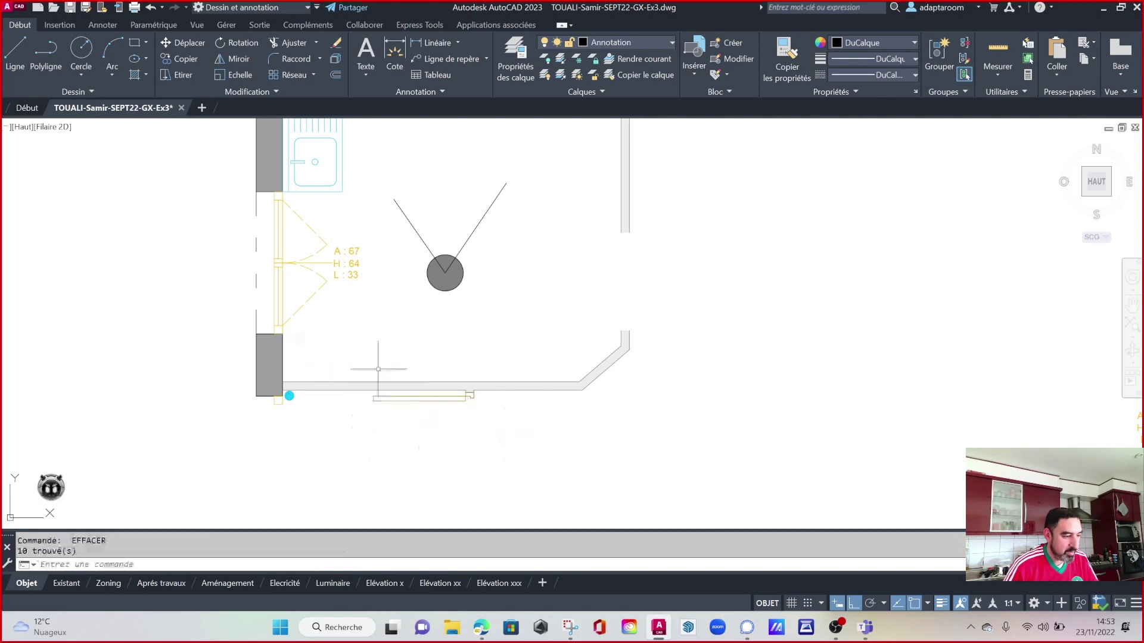
middle_click_drag(386, 341, 376, 417)
middle_click_drag(395, 274, 393, 353)
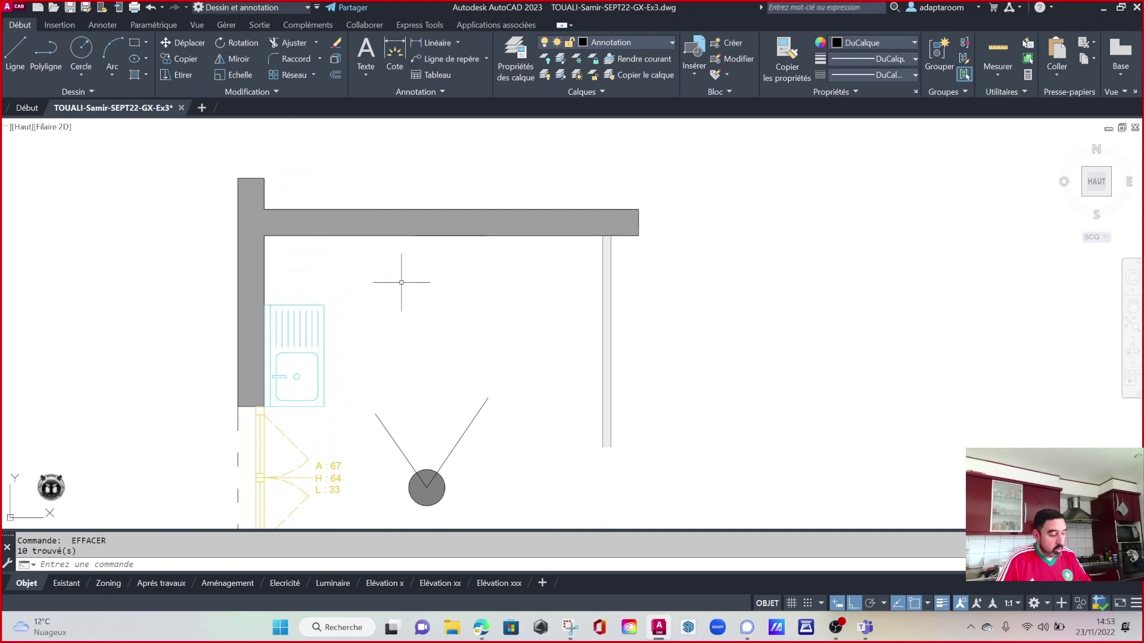
Draw a radius-60 helper circle at the wall corner and a line leftward from its bottom point.
key("Escape")
key("Escape")
type("c")
key("Return")
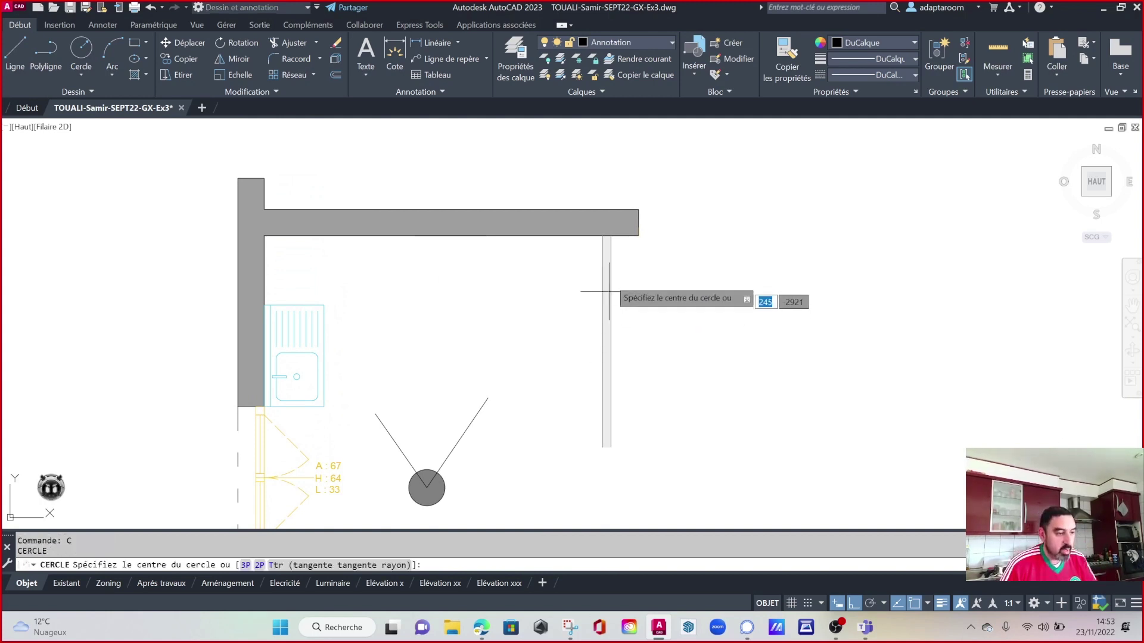
left_click(603, 235)
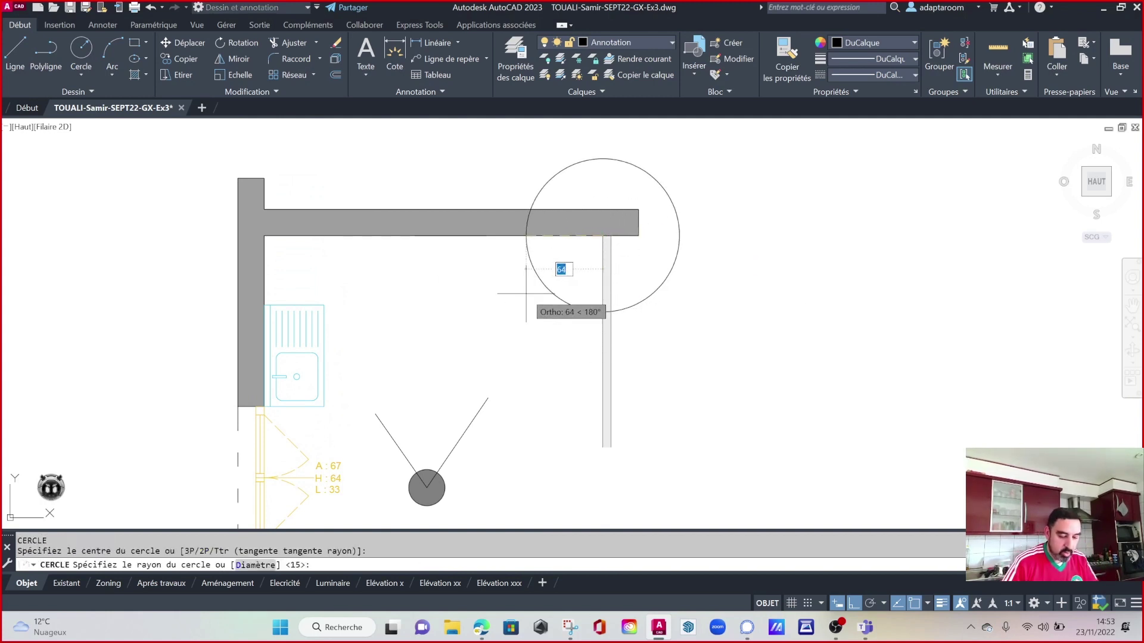
type("60")
key("Return")
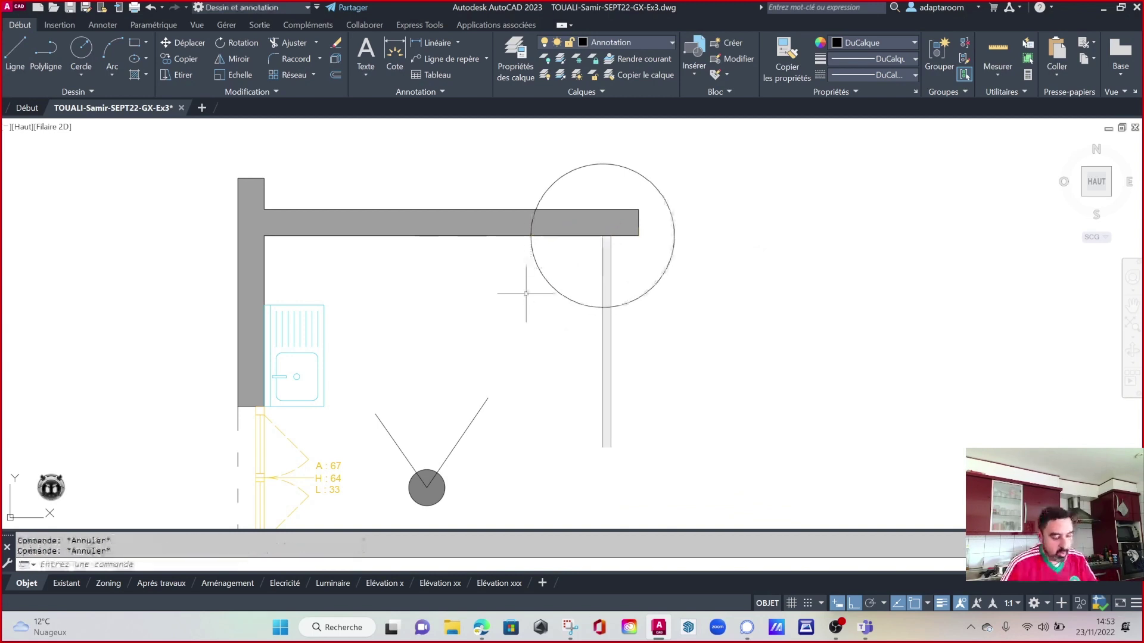
type("l")
key("Return")
left_click(603, 307)
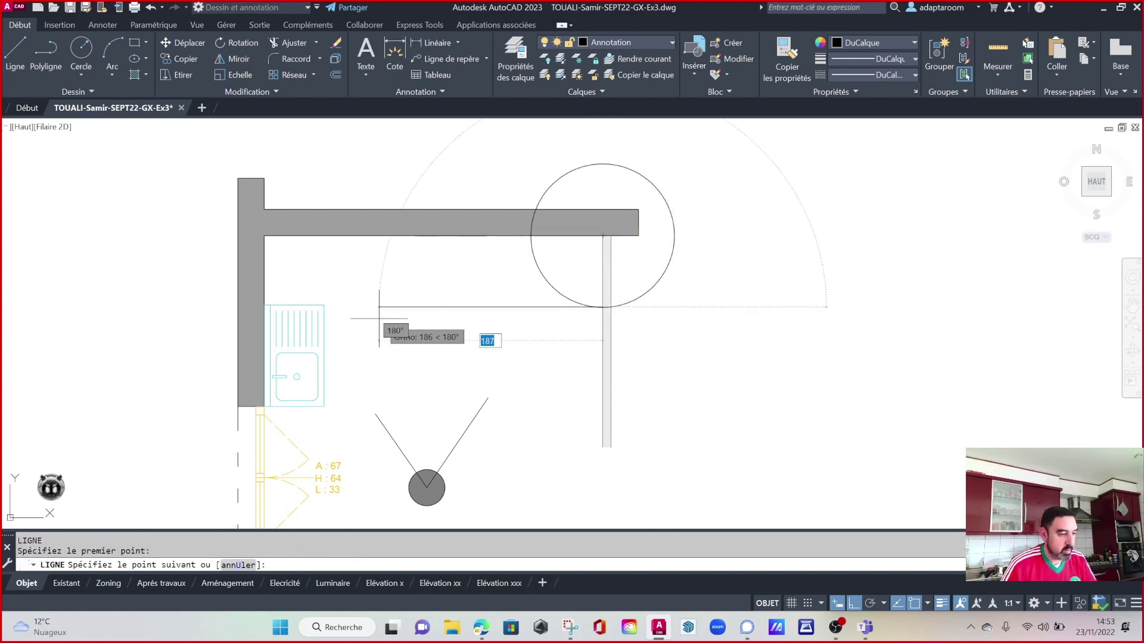
left_click(369, 327)
key("Escape")
key("Escape")
key("Escape")
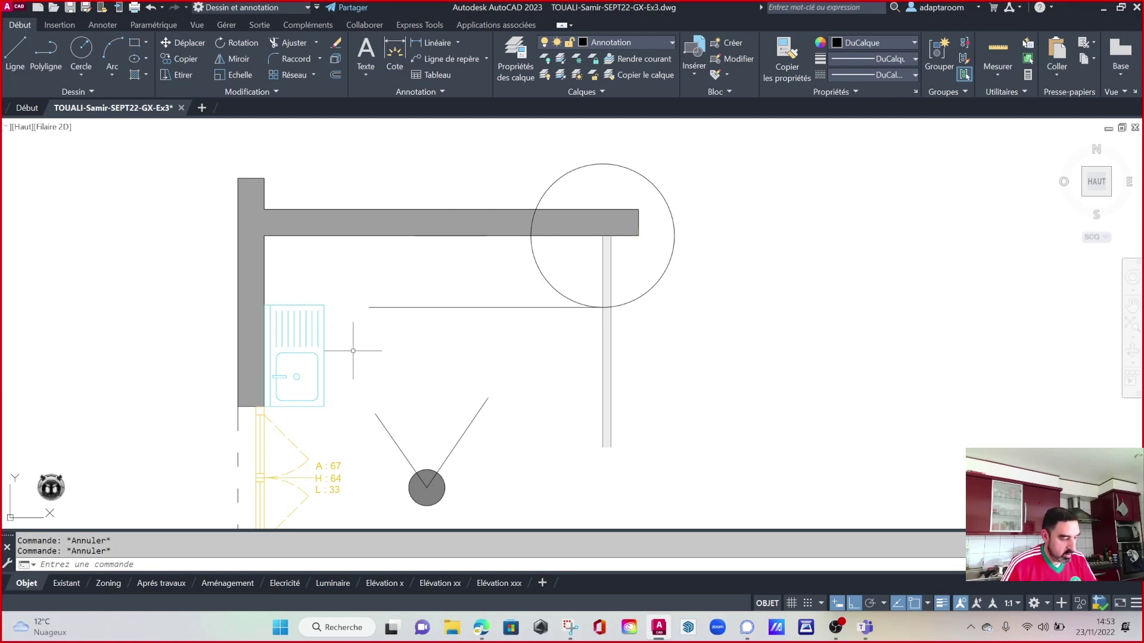
Draw a radius-60 circle at the sink's bottom-left corner, then erase it with EF.
type("c")
key("Return")
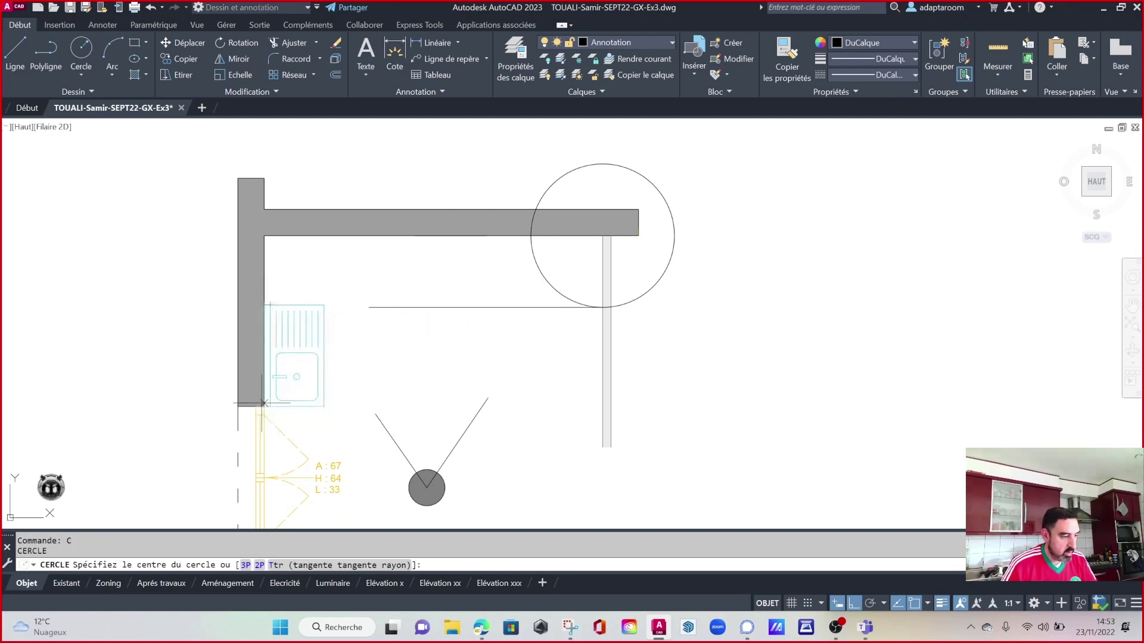
left_click(263, 407)
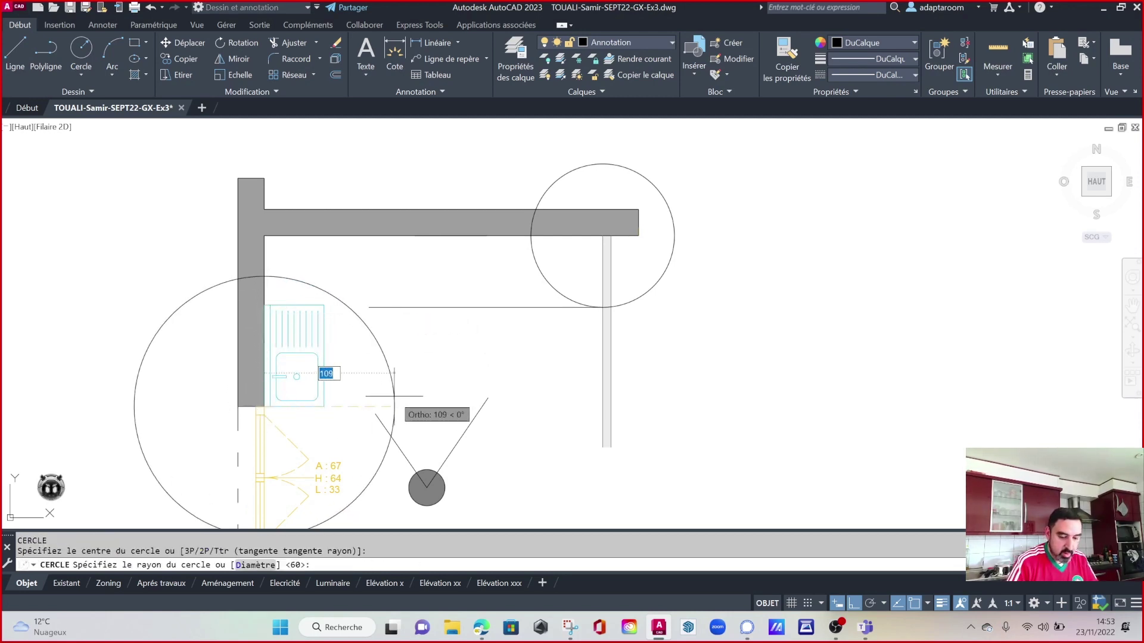
type("60")
key("Return")
key("Escape")
key("Escape")
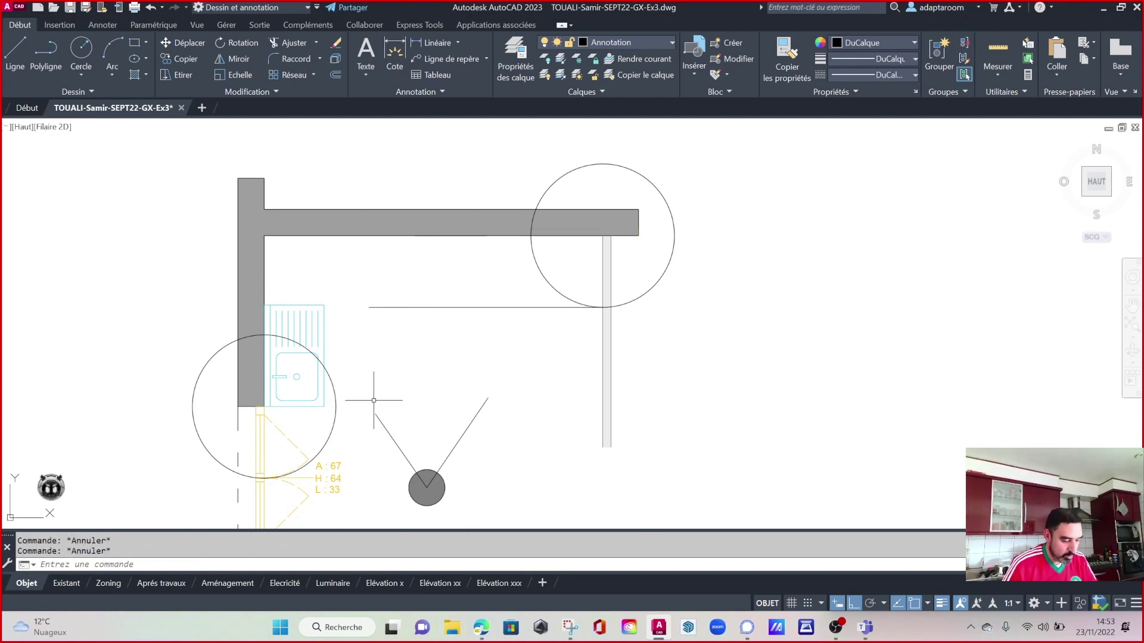
left_click(337, 410)
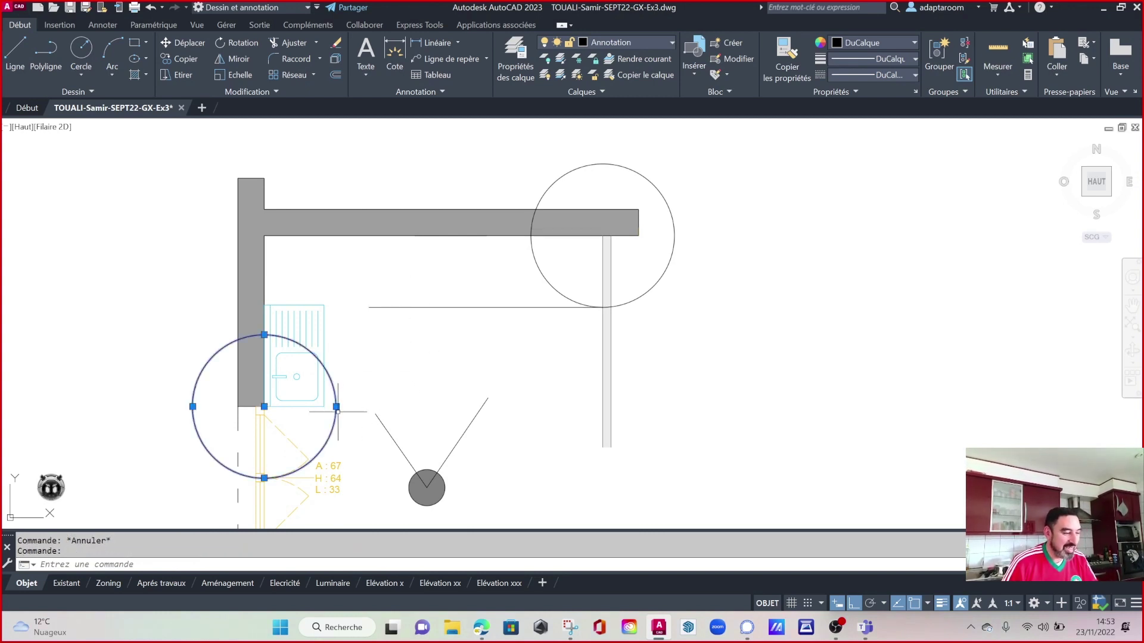
type("ef")
key("Return")
Window-select and erase the first helper circle and its line.
left_click(545, 284)
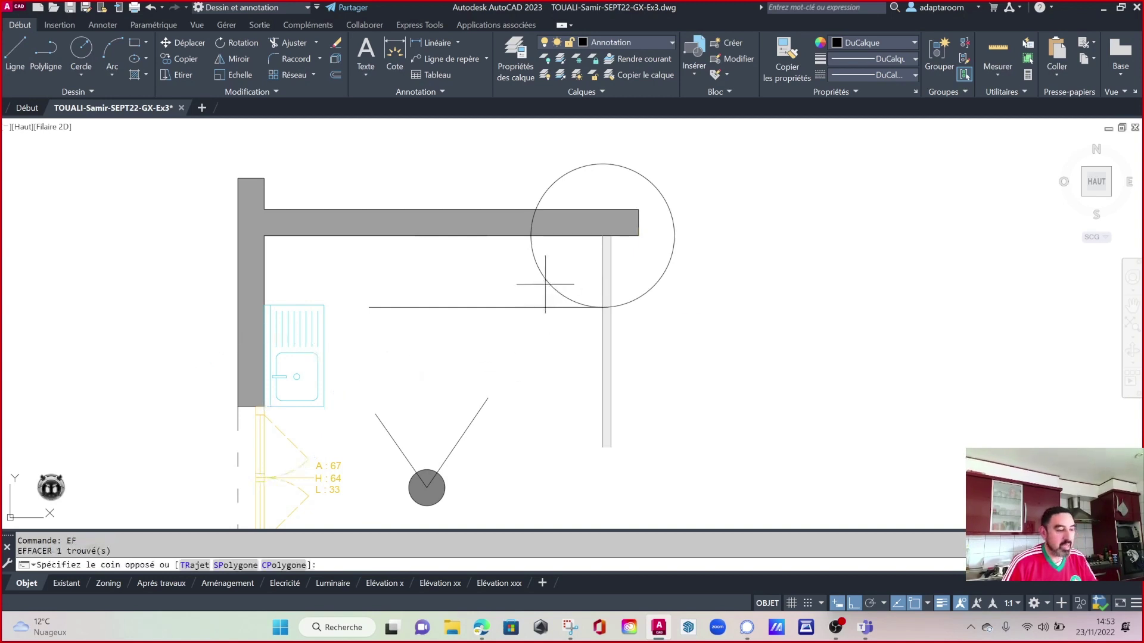
key("Escape")
left_click(562, 365)
left_click(543, 269)
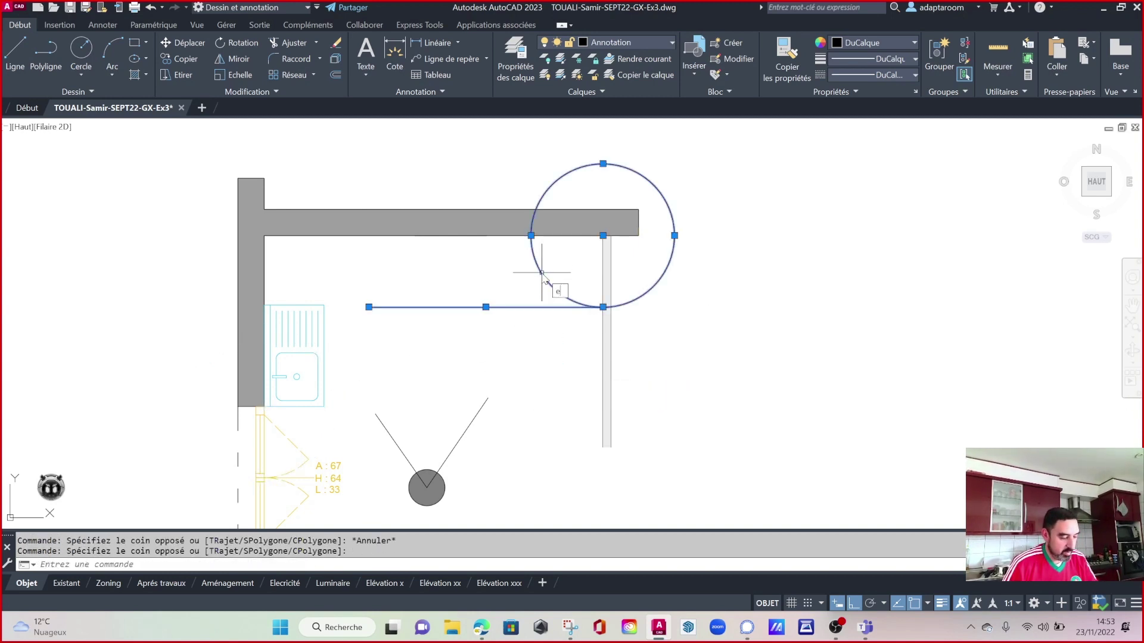
key("Return")
key("Escape")
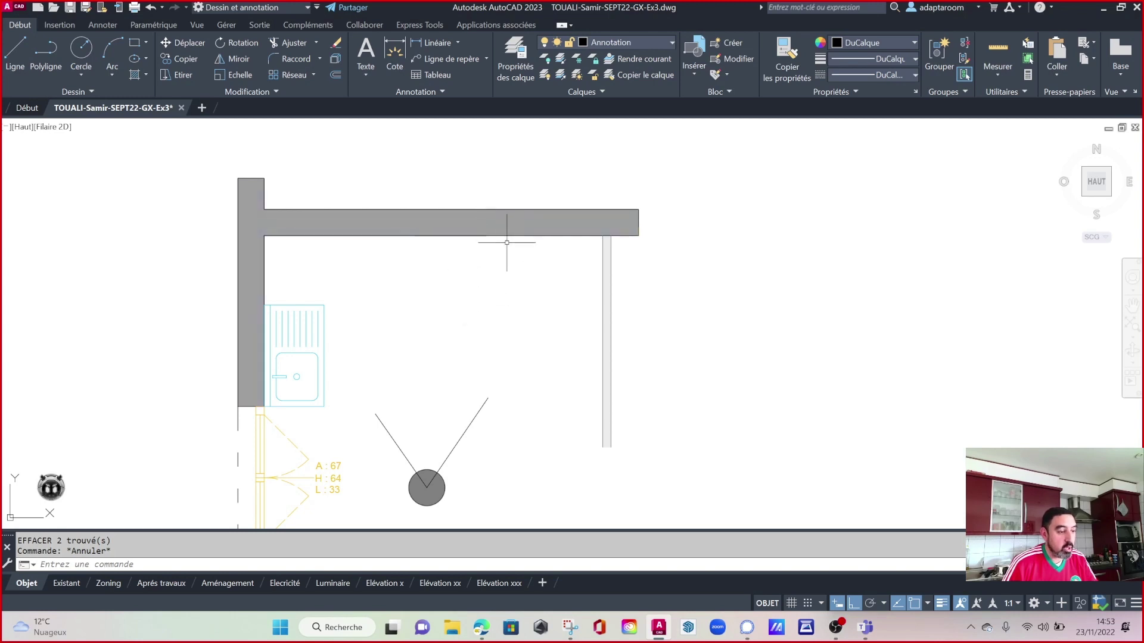
Offset the top wall's lower edge downward, then discard the offset line.
left_click(542, 236)
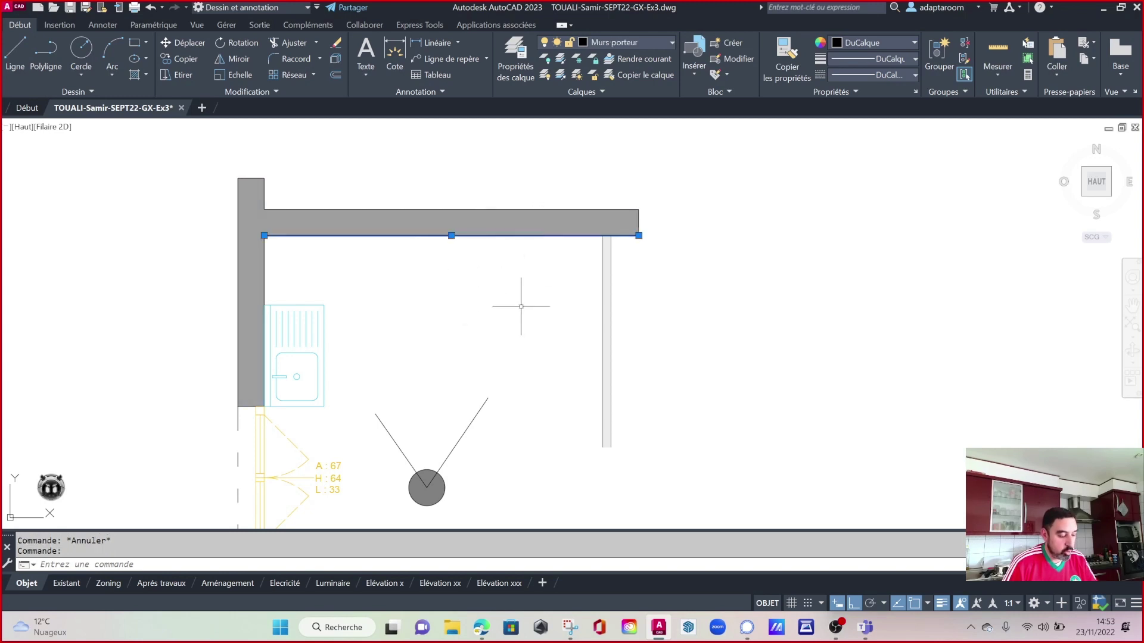
type("dc")
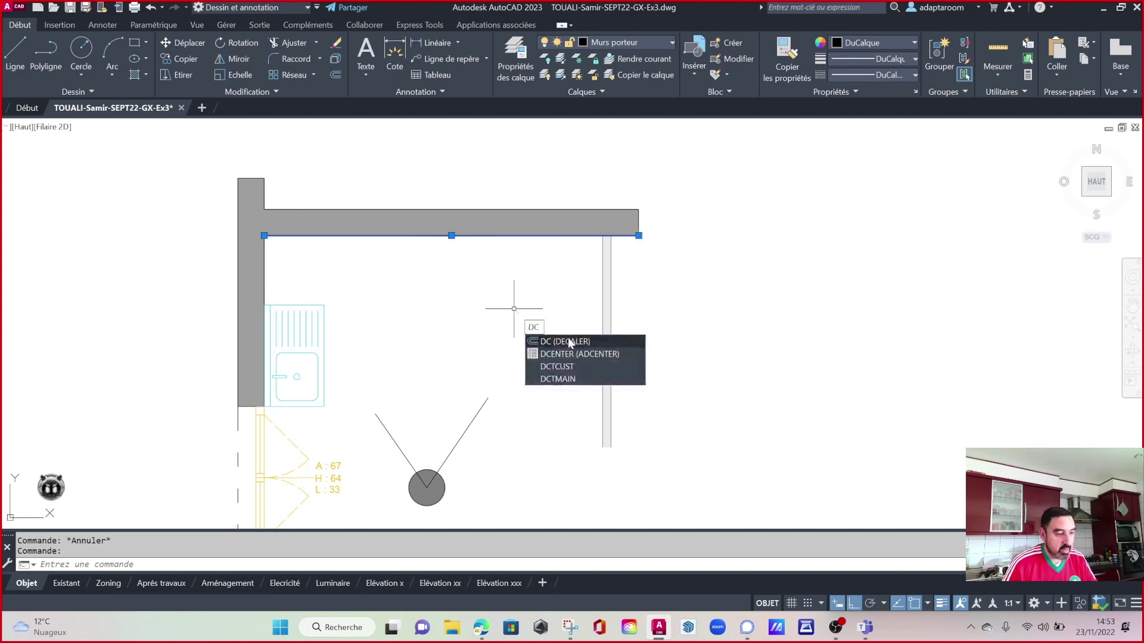
left_click(570, 342)
key("Return")
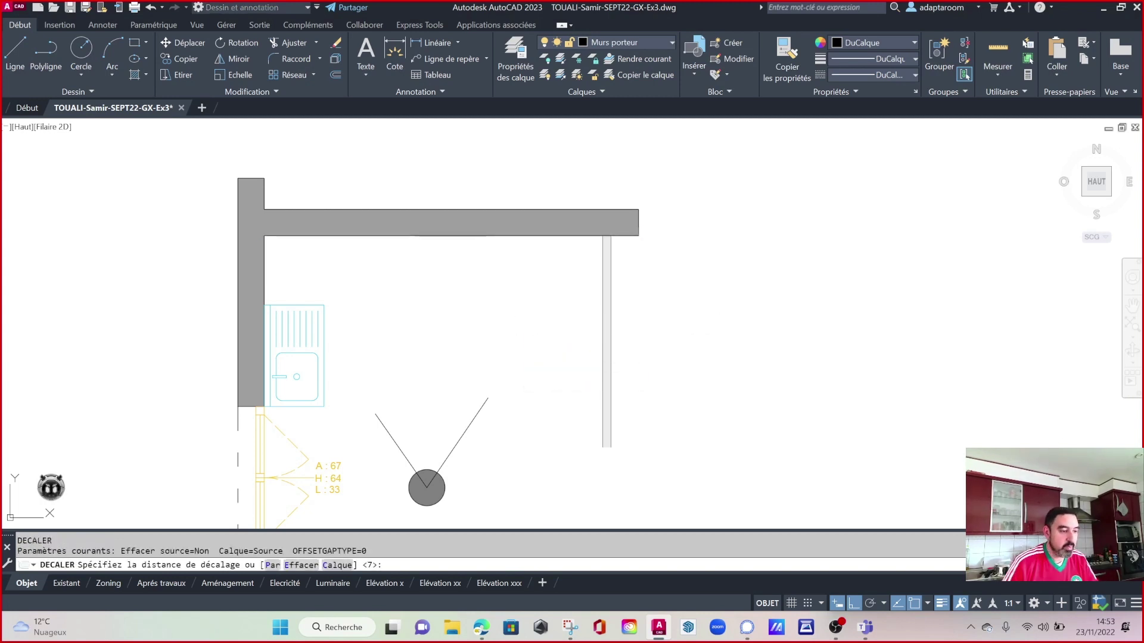
left_click(539, 236)
left_click(541, 274)
key("Escape")
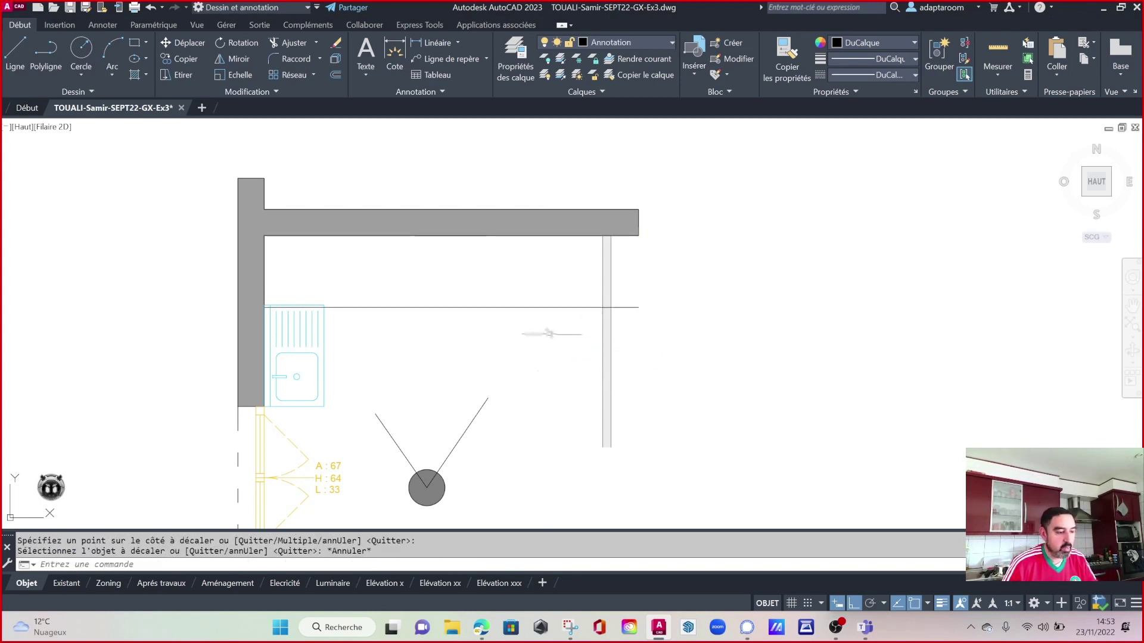
left_click(554, 333)
left_click(518, 294)
key("Escape")
key("Escape")
type("C")
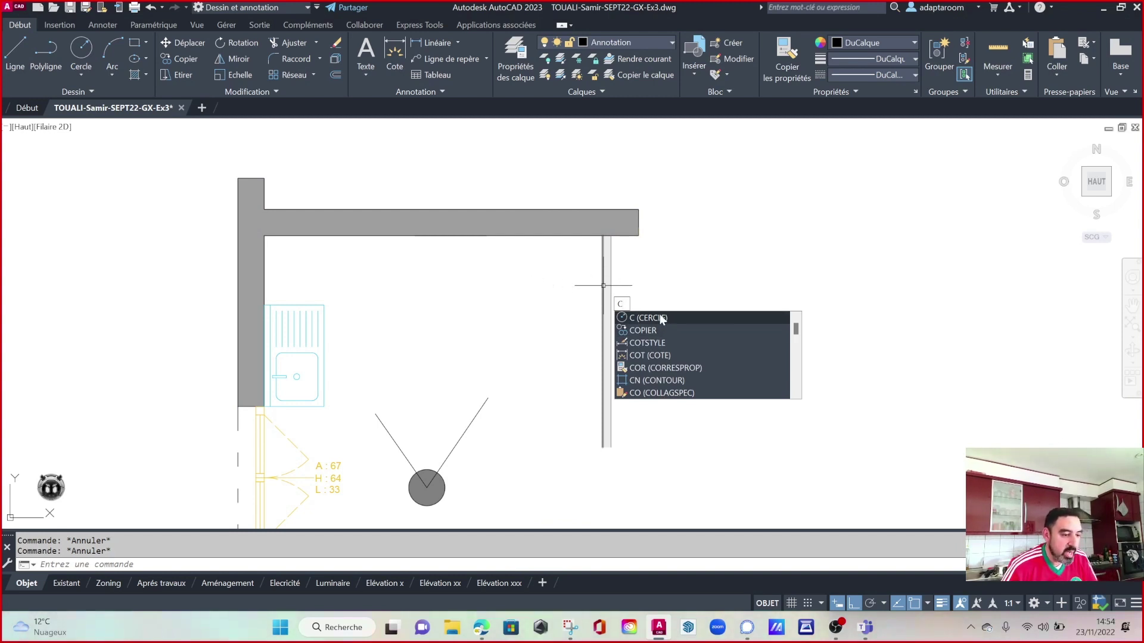
Redraw a radius-60 circle at the top-right wall corner and a counter line from its bottom toward the sink.
key("Return")
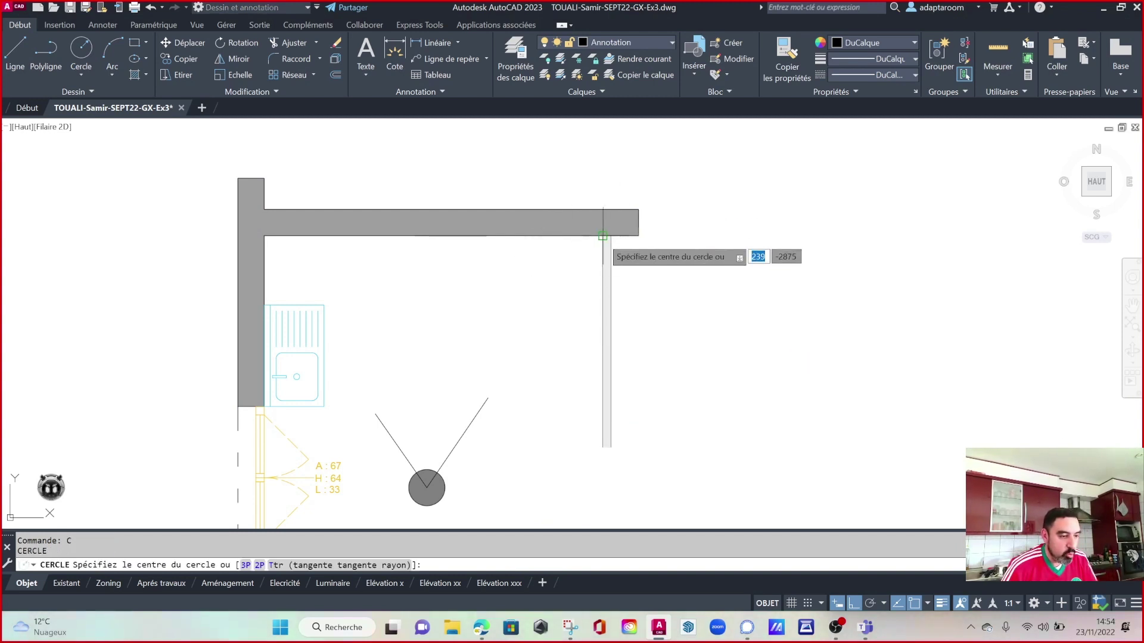
left_click(603, 236)
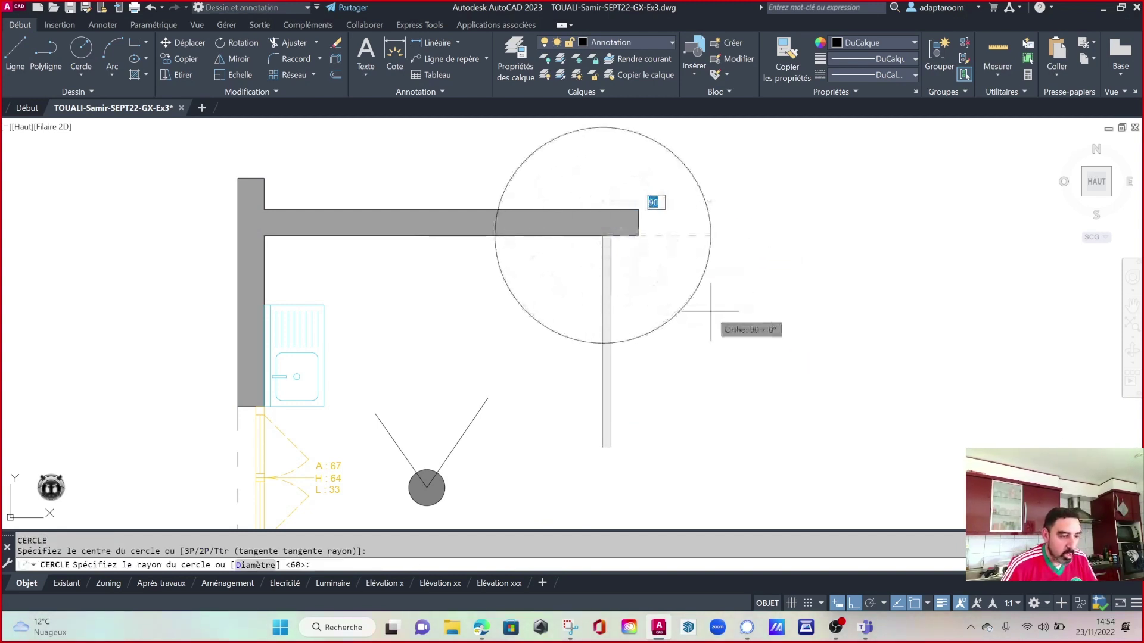
type("60")
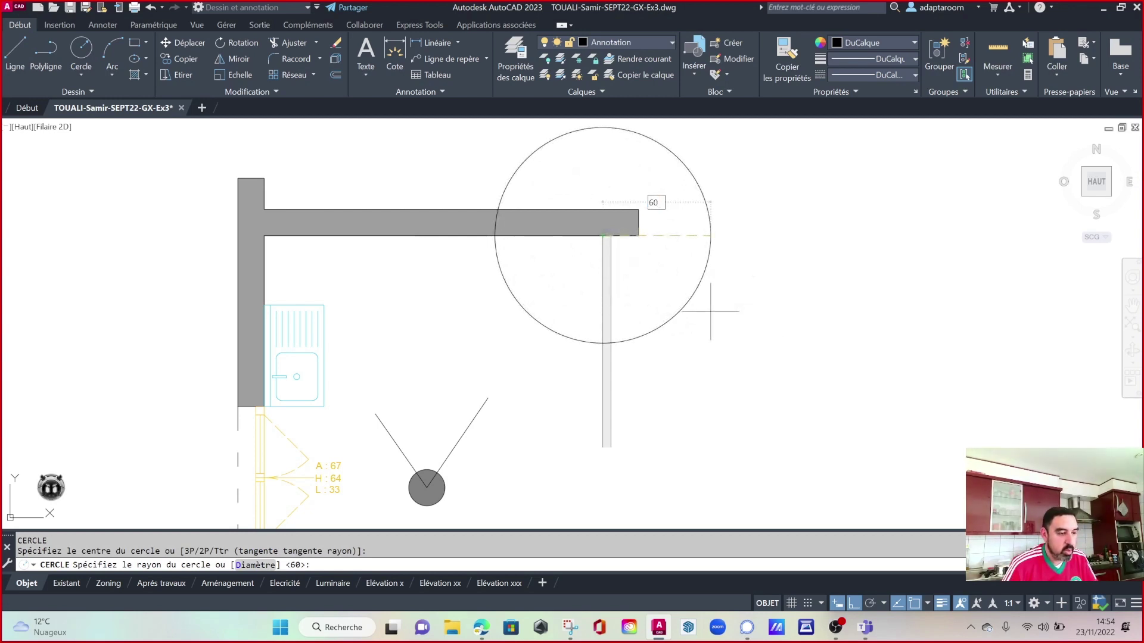
key("Return")
key("Escape")
type("l")
key("Return")
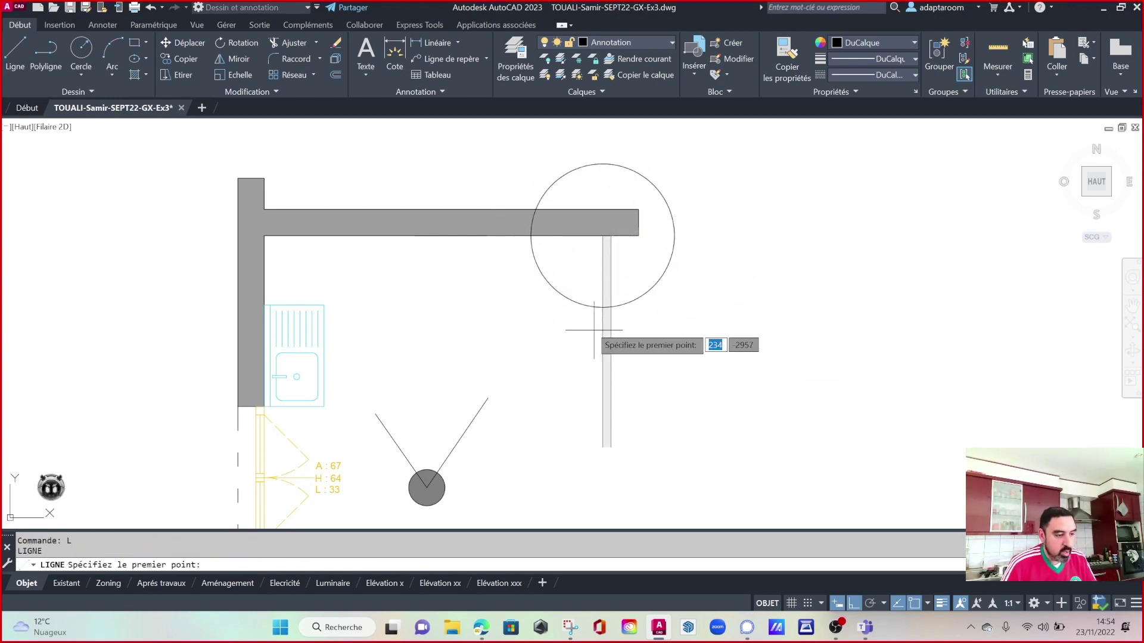
left_click(603, 306)
left_click(347, 310)
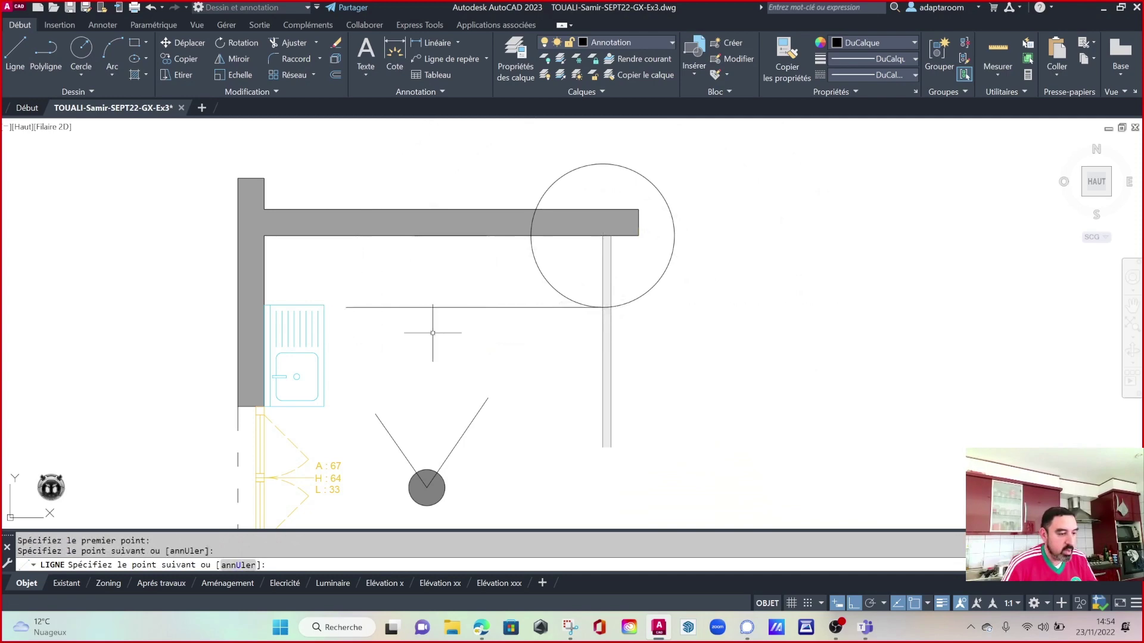
key("Escape")
Erase the helper circle, pan the plan slightly, and undo the last action.
left_click(767, 319)
left_click(620, 274)
key("Return")
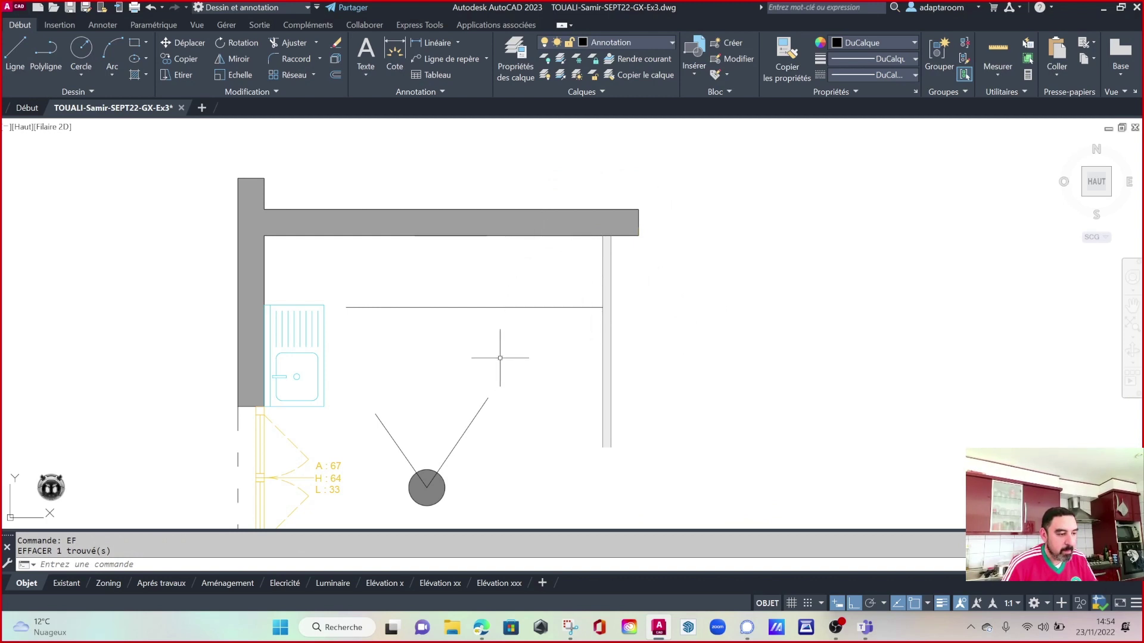
middle_click_drag(500, 358, 509, 336)
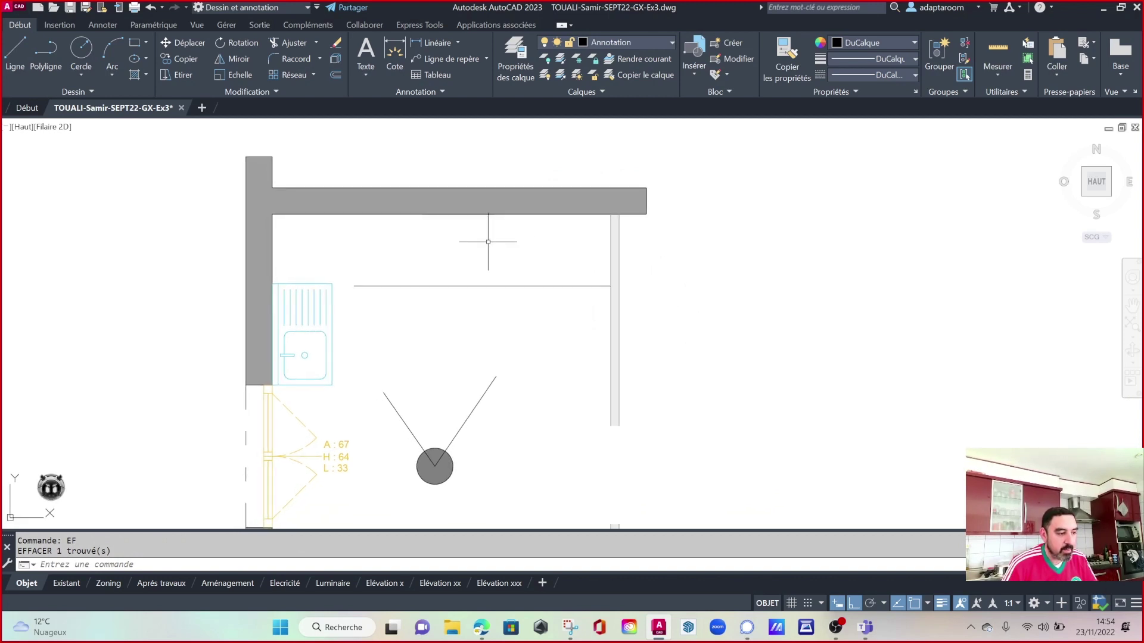
key("ctrl+z")
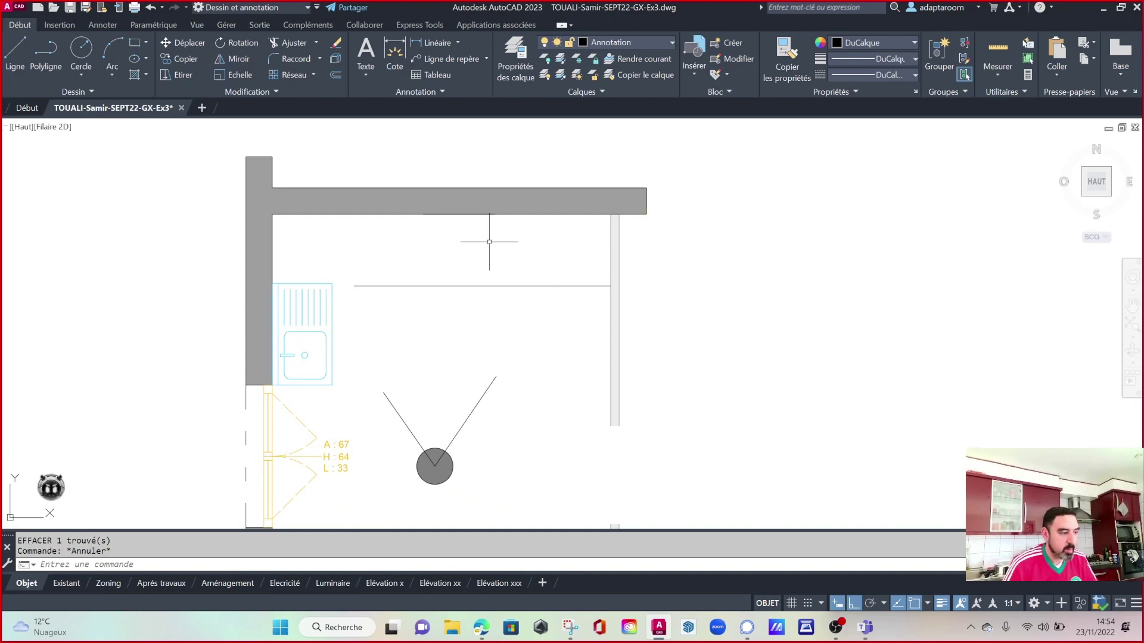
Draw a 60 by 60 square at the walls' inner top-left corner and explode it.
left_click(134, 42)
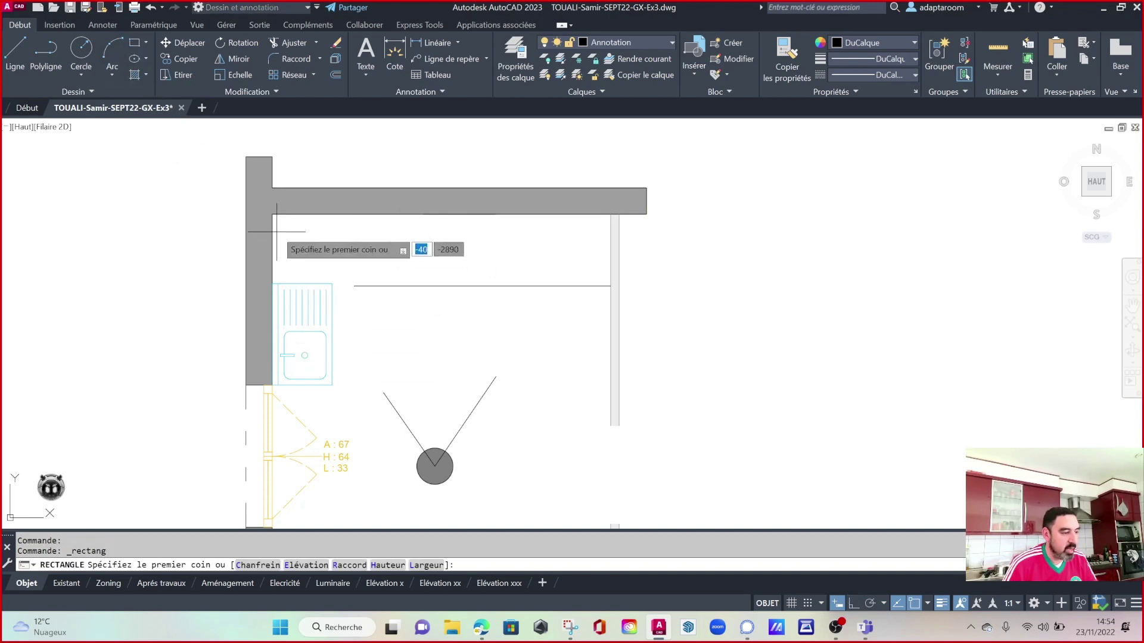
left_click(272, 214)
type("60")
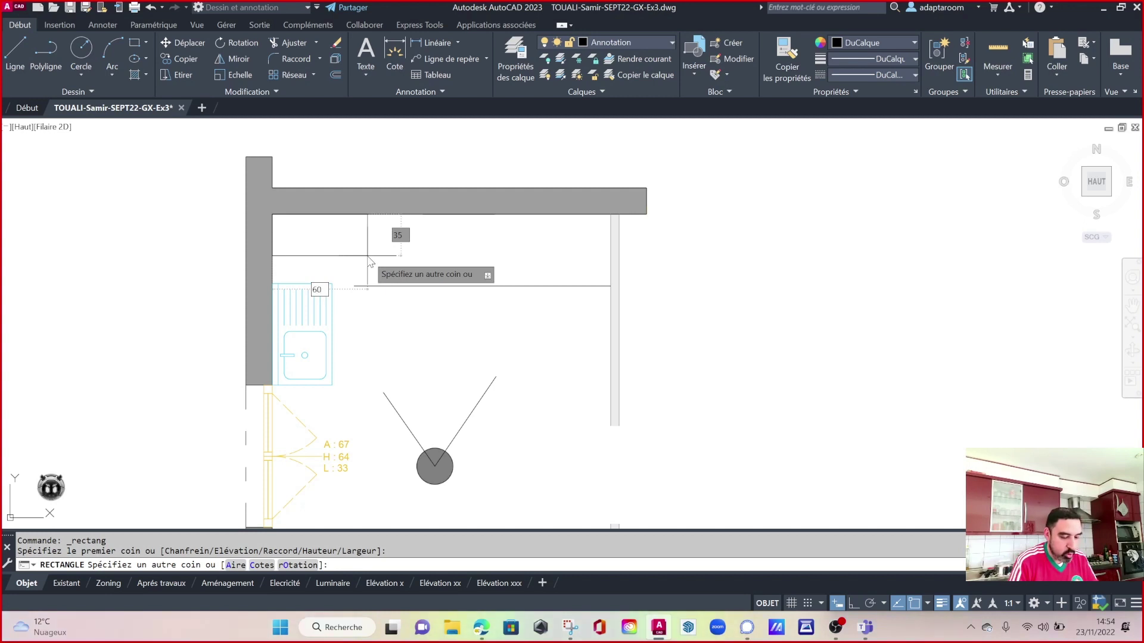
key("Tab")
type("60")
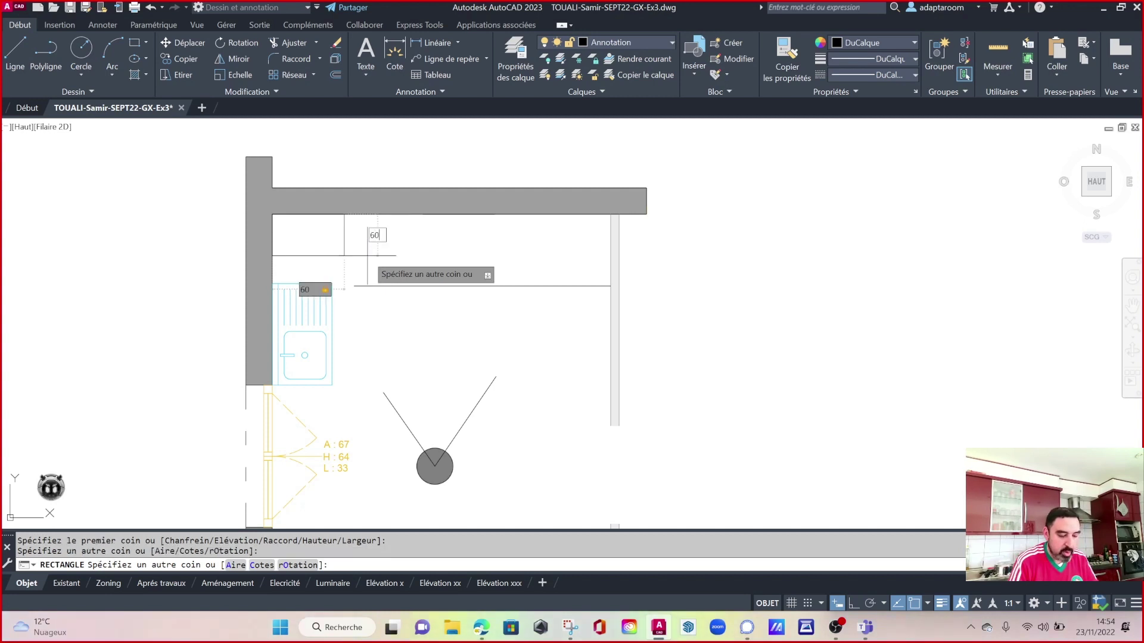
key("Return")
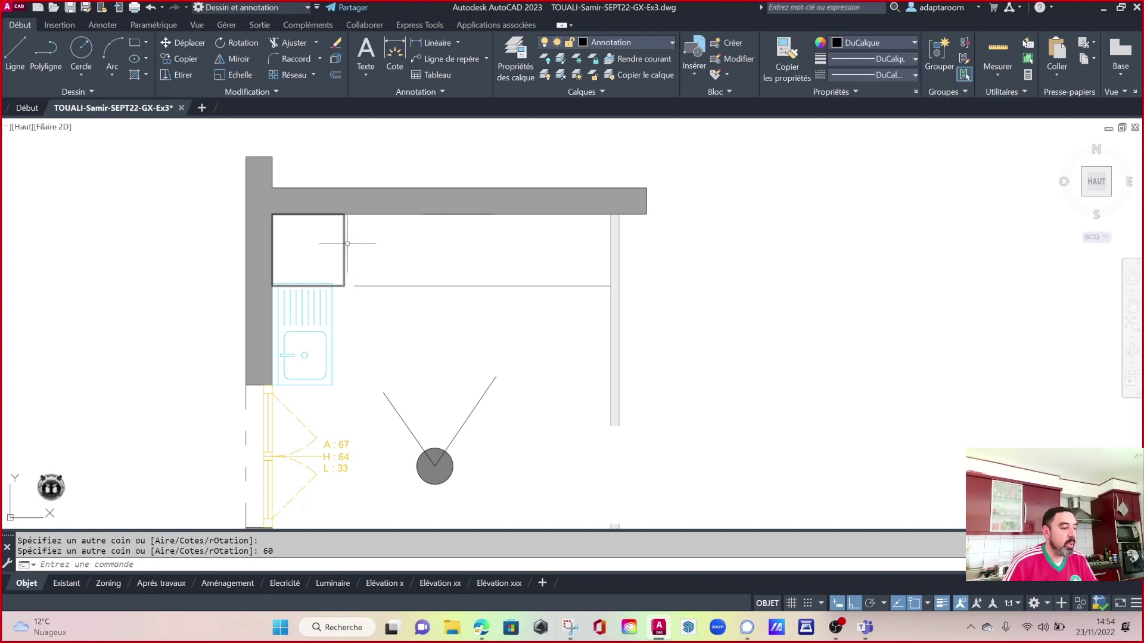
left_click(344, 264)
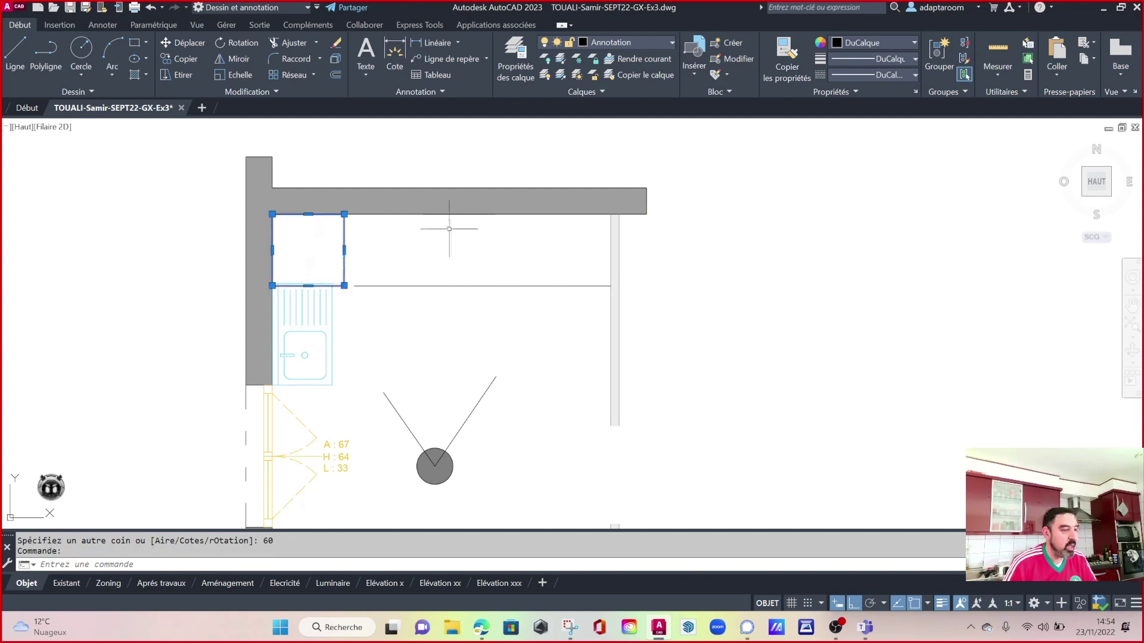
left_click(336, 58)
key("Escape")
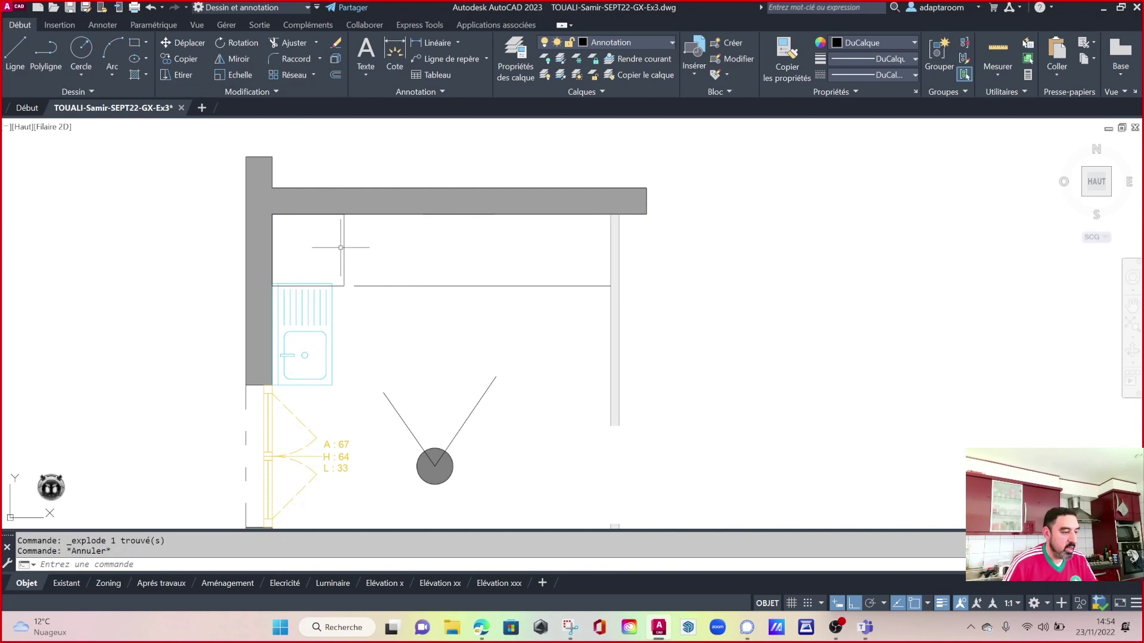
Undo the small square at the room's top-left.
key("Escape")
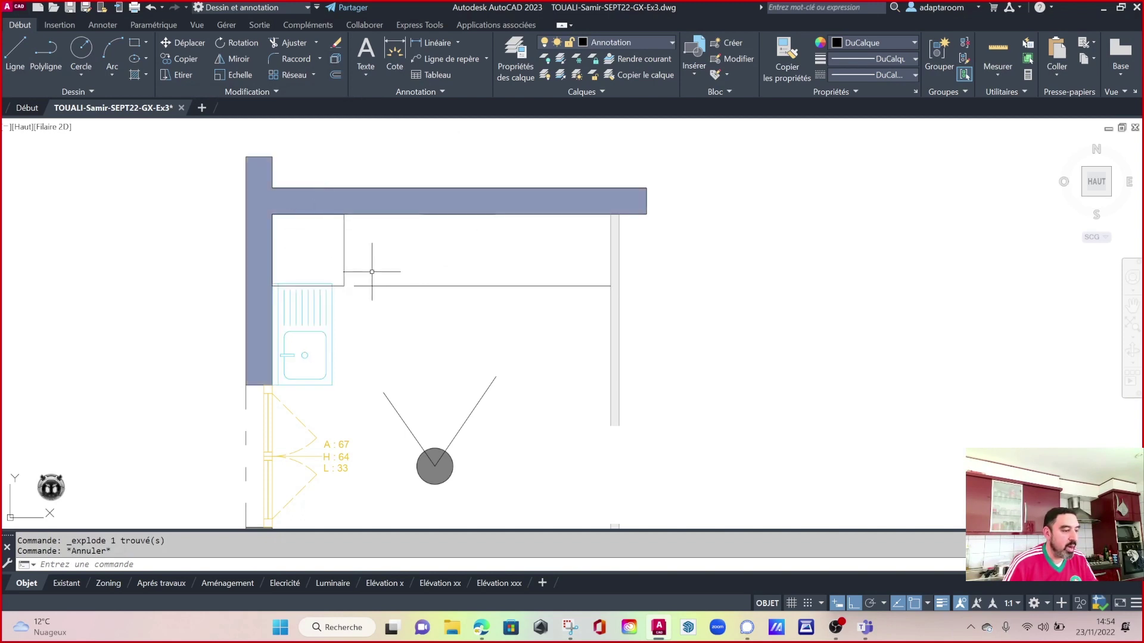
left_click(371, 260)
key("Escape")
type("u")
key("Return")
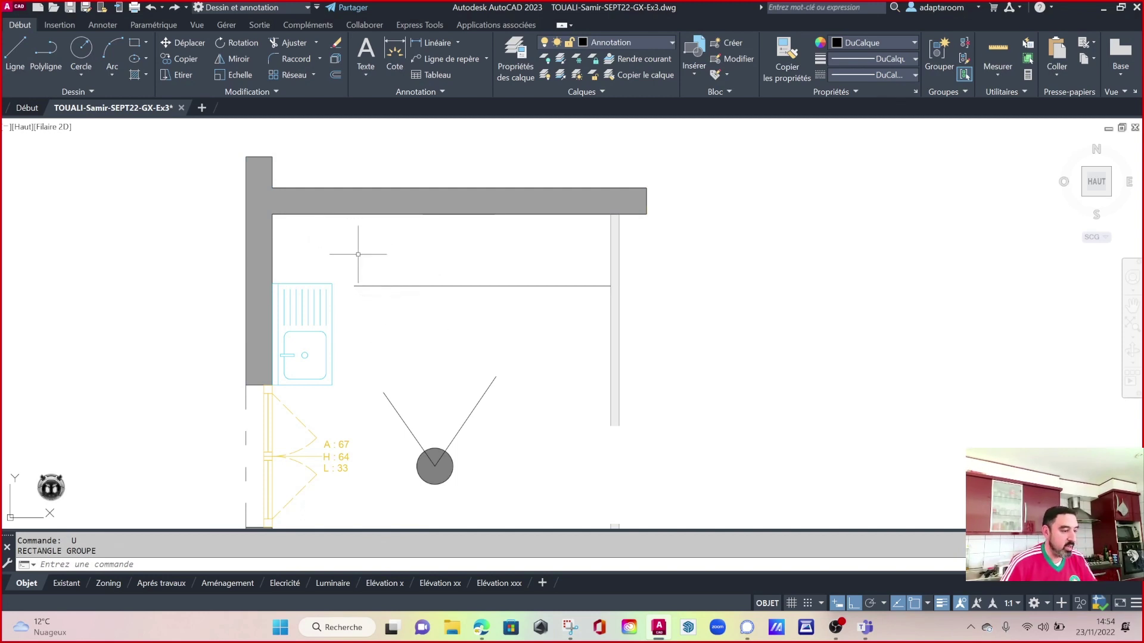
Offset the left wall line 60 units into the kitchen.
middle_click_drag(396, 360, 401, 274)
key("Escape")
key("Escape")
type("dc")
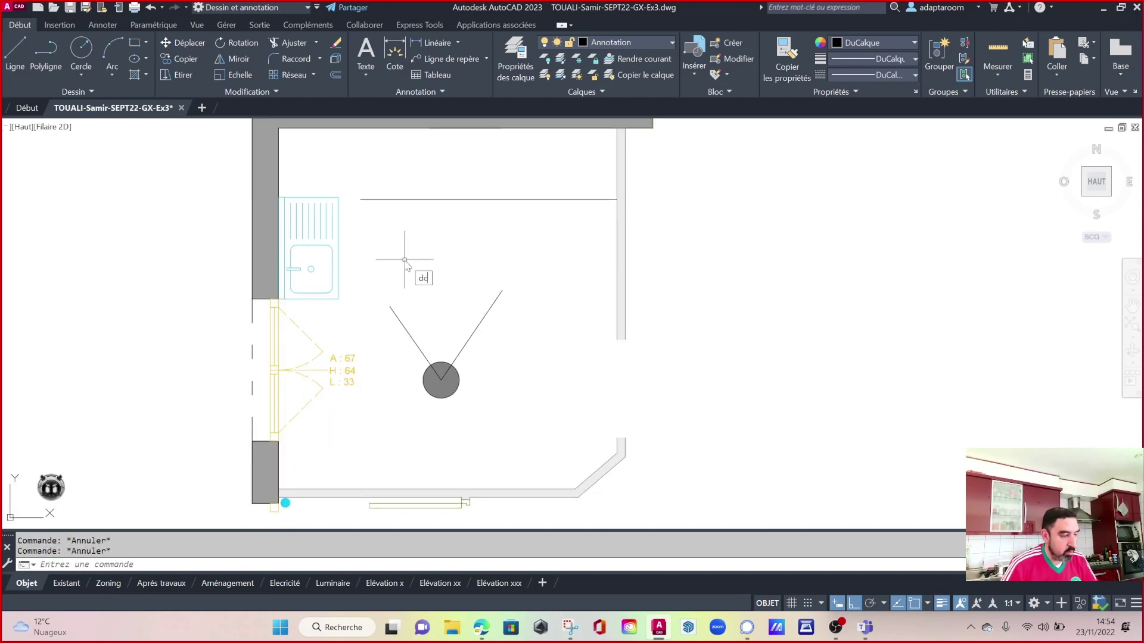
key("Return")
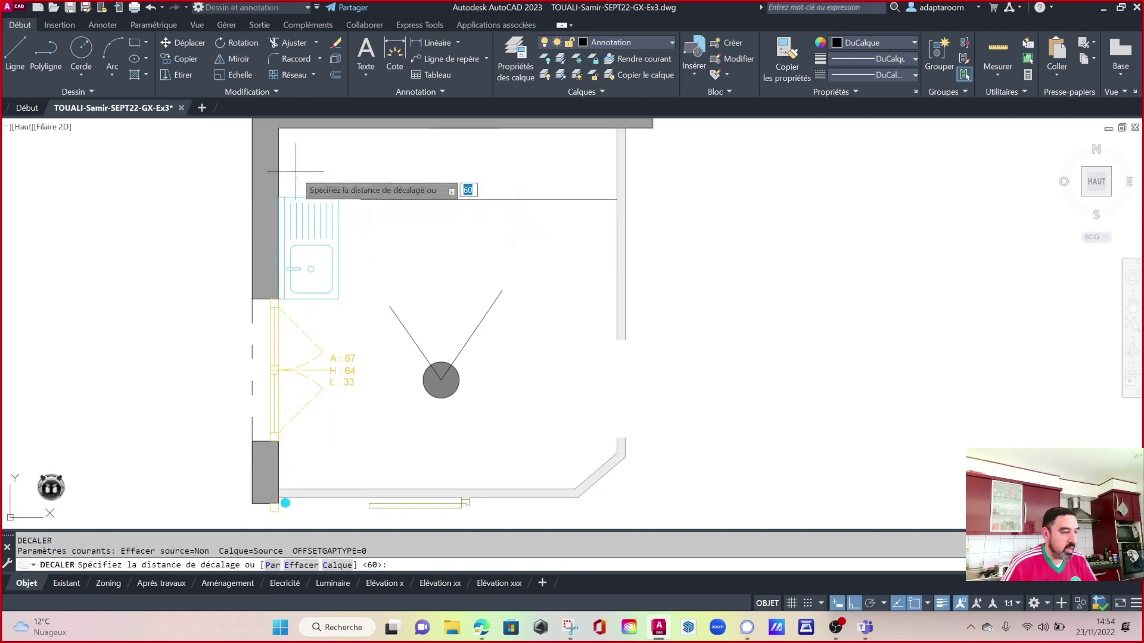
key("Return")
left_click(279, 173)
left_click(383, 239)
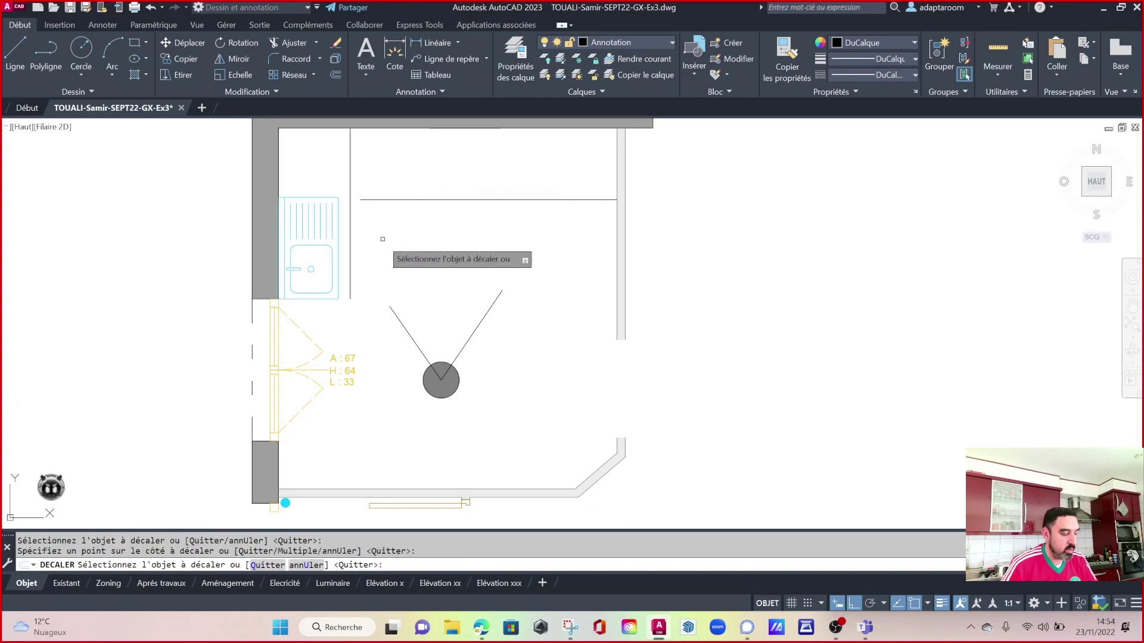
key("Escape")
key("Escape")
Fillet the horizontal counter line and the vertical offset line into a sharp L-shaped corner.
key("Return")
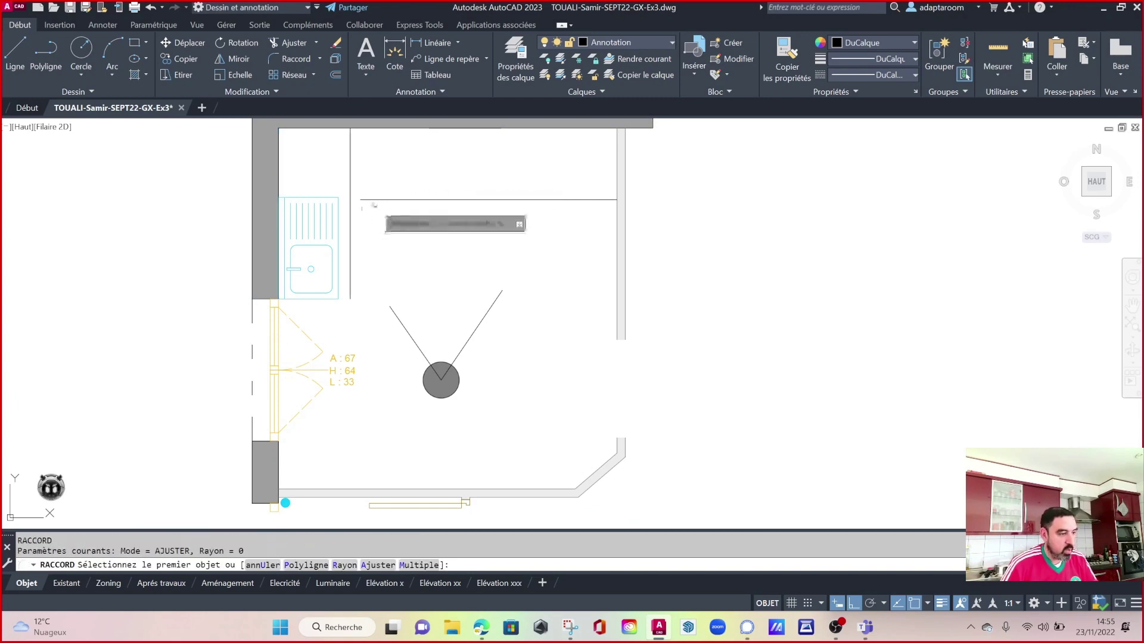
left_click(373, 200)
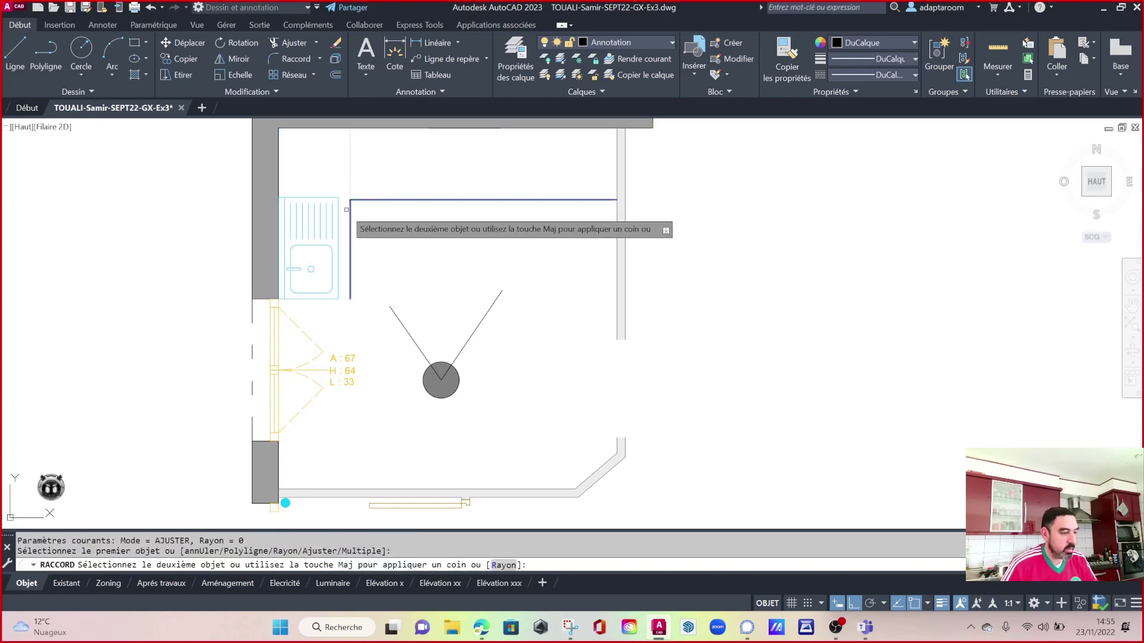
left_click(349, 229)
key("Escape")
key("Escape")
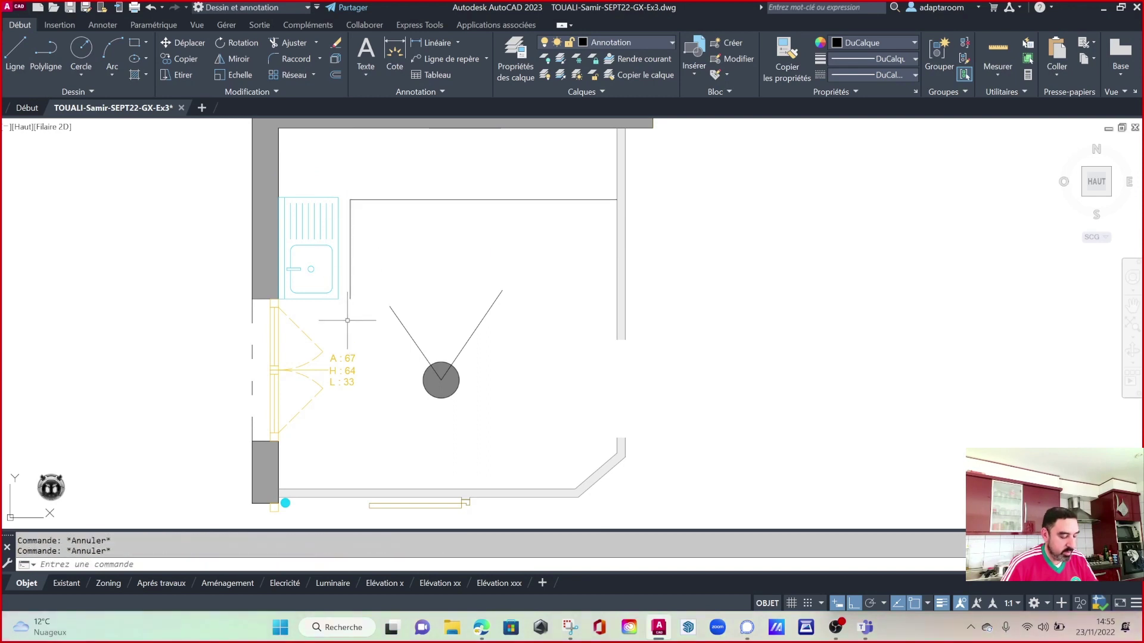
type("l")
key("Return")
left_click(337, 298)
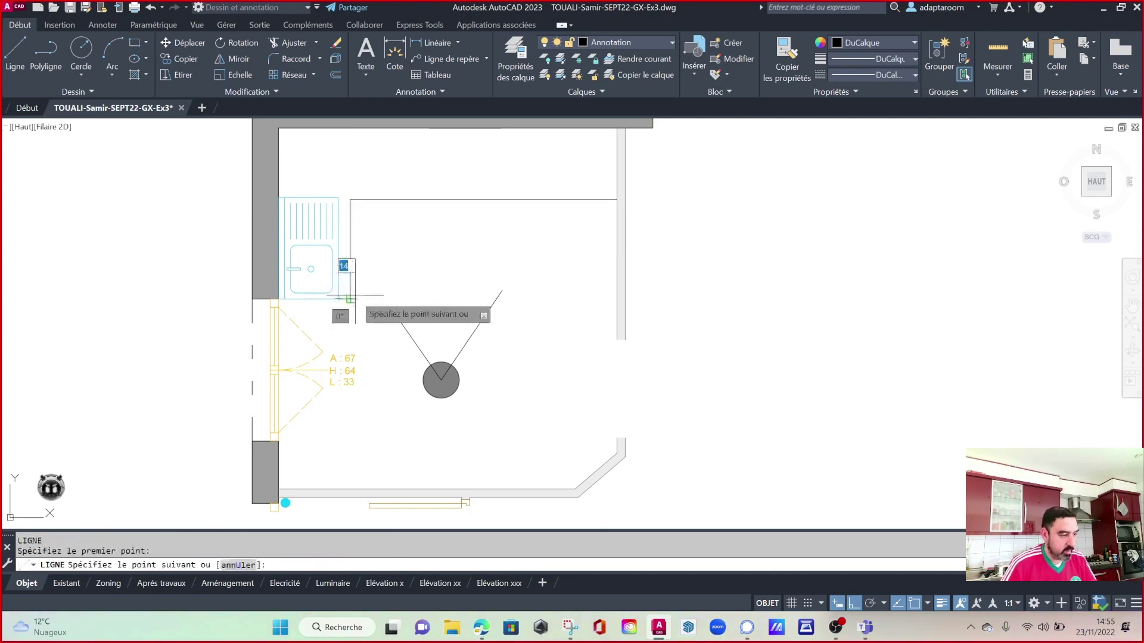
key("Escape")
middle_click_drag(439, 255, 370, 309)
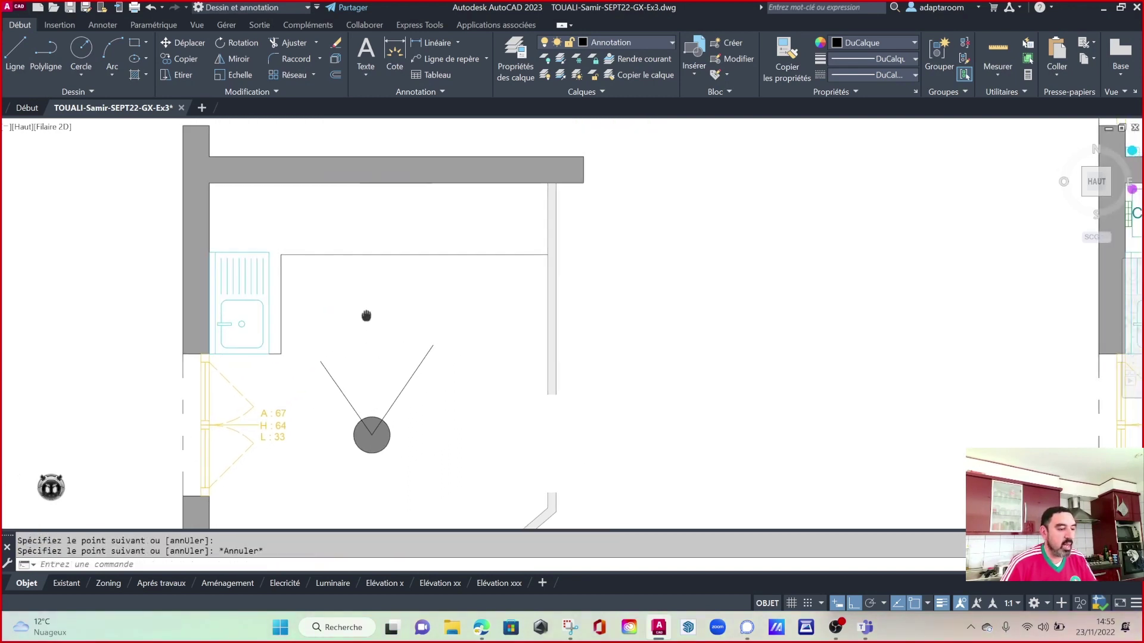
key("Escape")
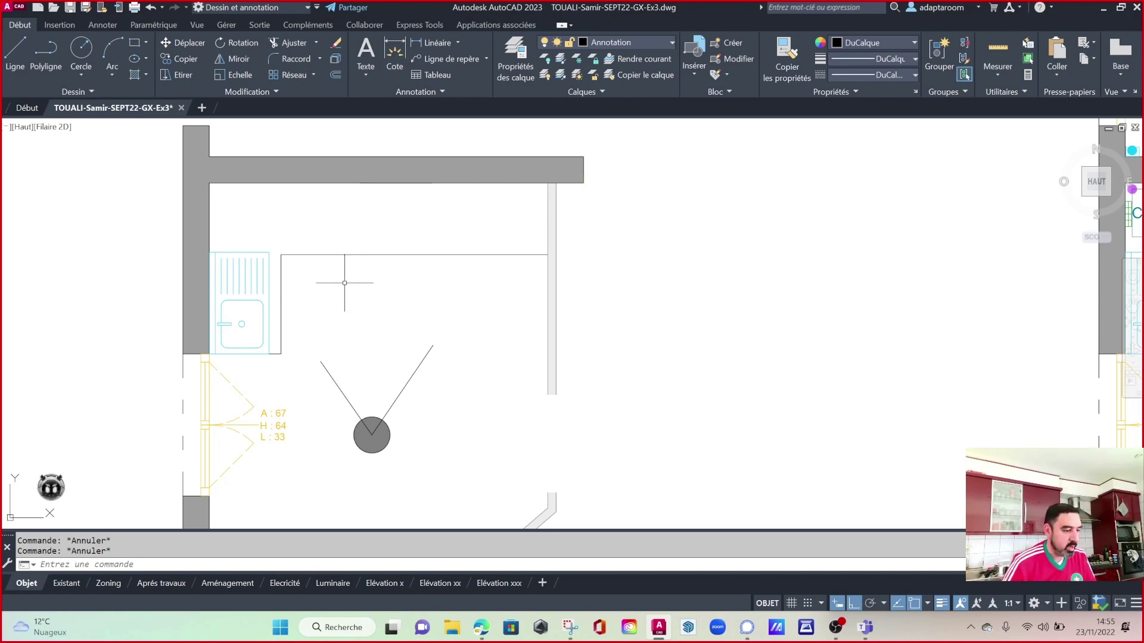
middle_click_drag(347, 284, 318, 277)
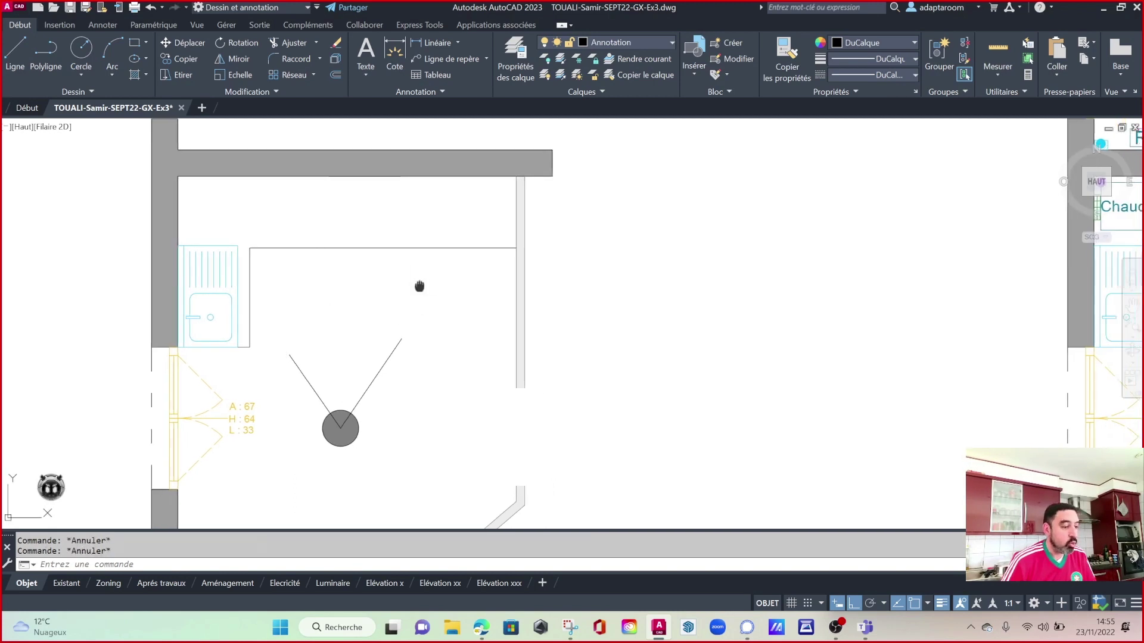
middle_click_drag(425, 282, 399, 288)
scroll(399, 288, "up", 2)
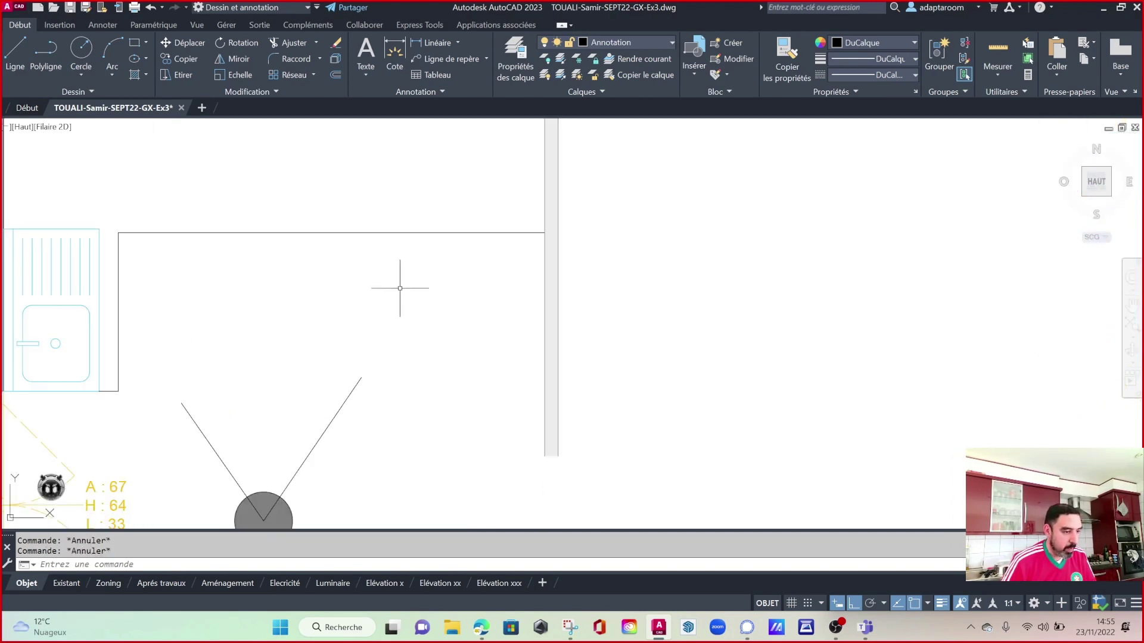
scroll(425, 300, "down", 2)
scroll(202, 373, "up", 2)
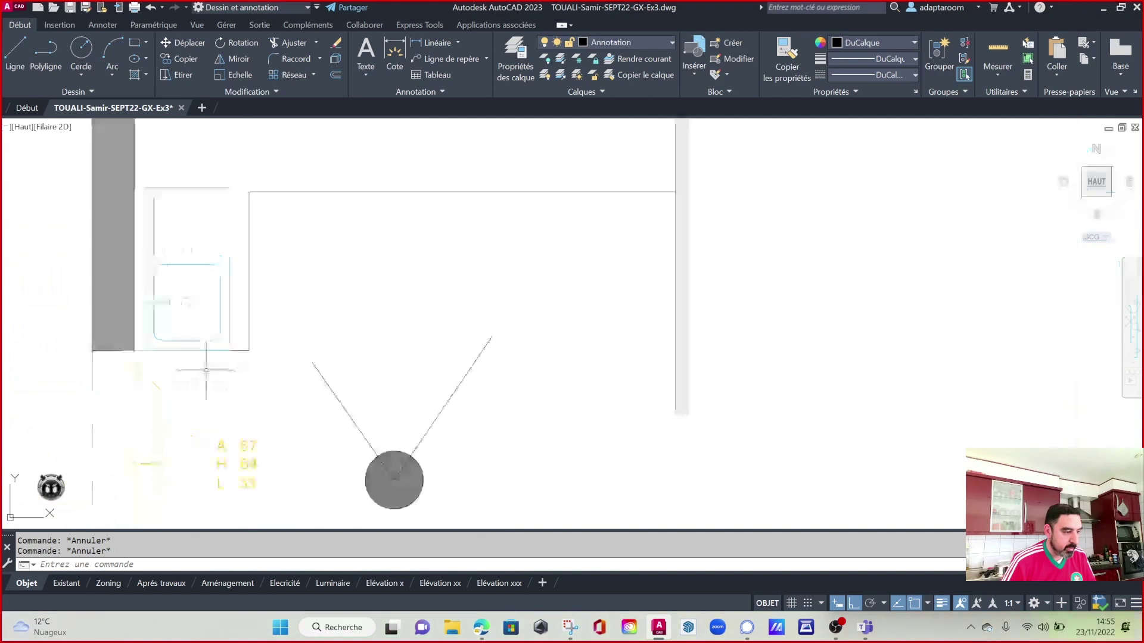
left_click(237, 350)
key("Escape")
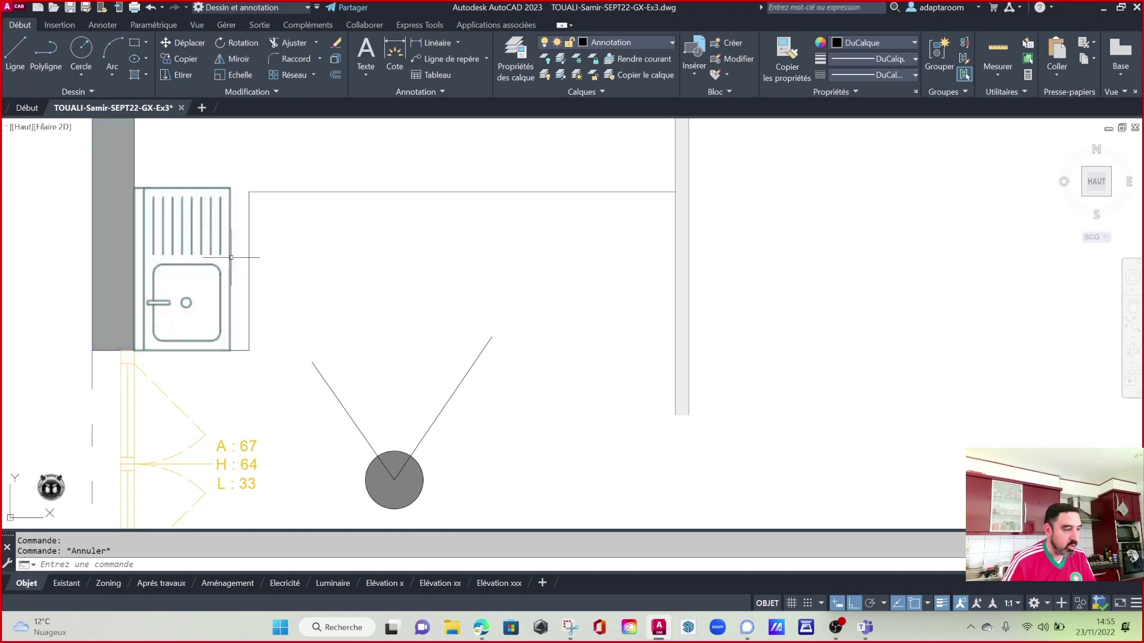
scroll(304, 282, "down", 2)
middle_click_drag(334, 268, 328, 278)
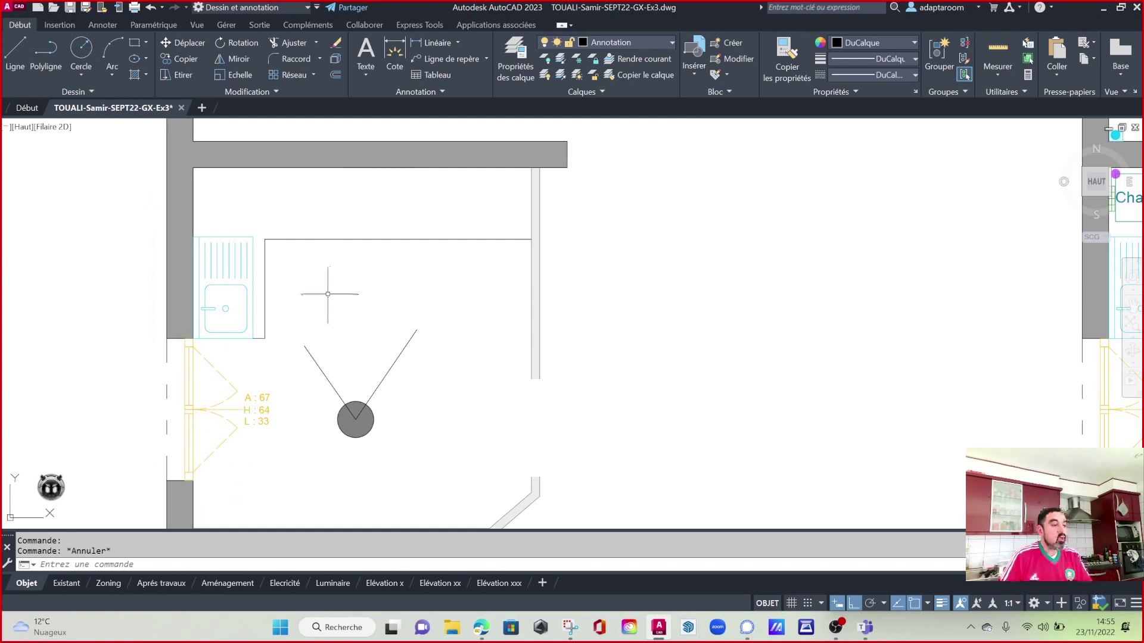
key("ctrl+z")
mouse_move(342, 290)
middle_mouse_down()
mouse_move(343, 241)
mouse_move(295, 338)
middle_mouse_up()
type("dc")
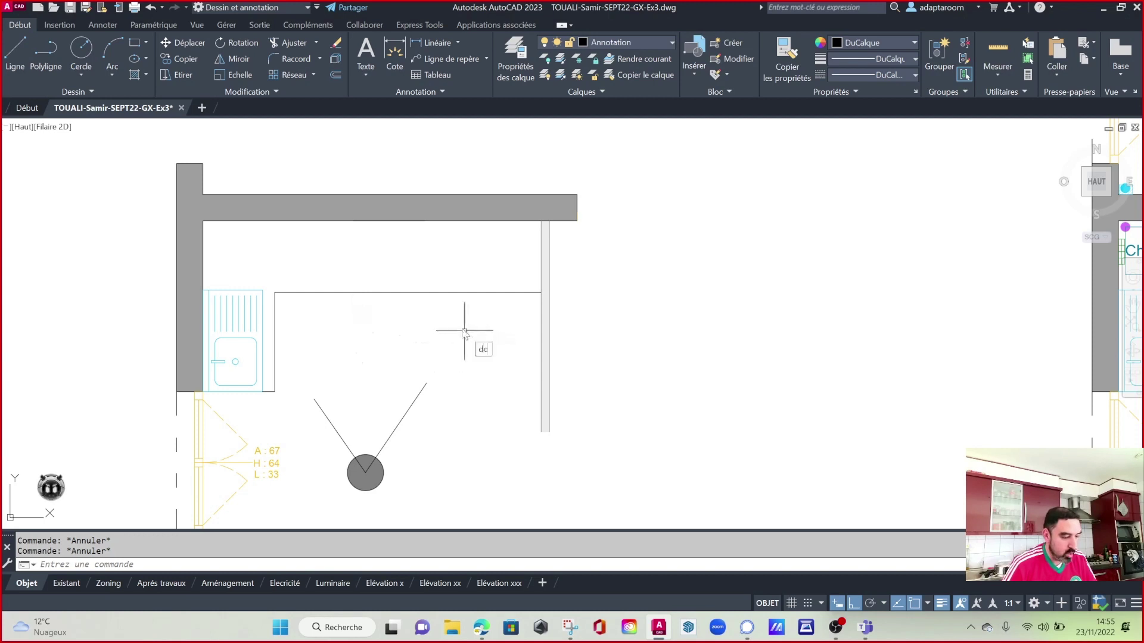
Offset the right-side line leftward three times at 60 to create cabinet divisions.
key("Return")
key("Return")
left_click(542, 289)
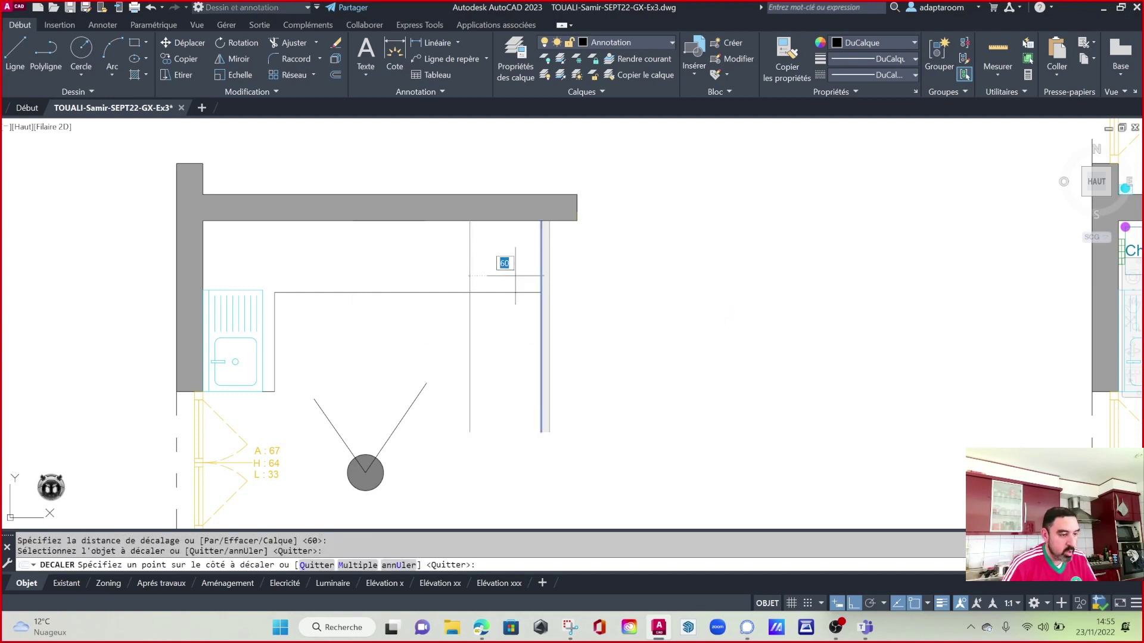
left_click(516, 275)
left_click(469, 278)
left_click(370, 265)
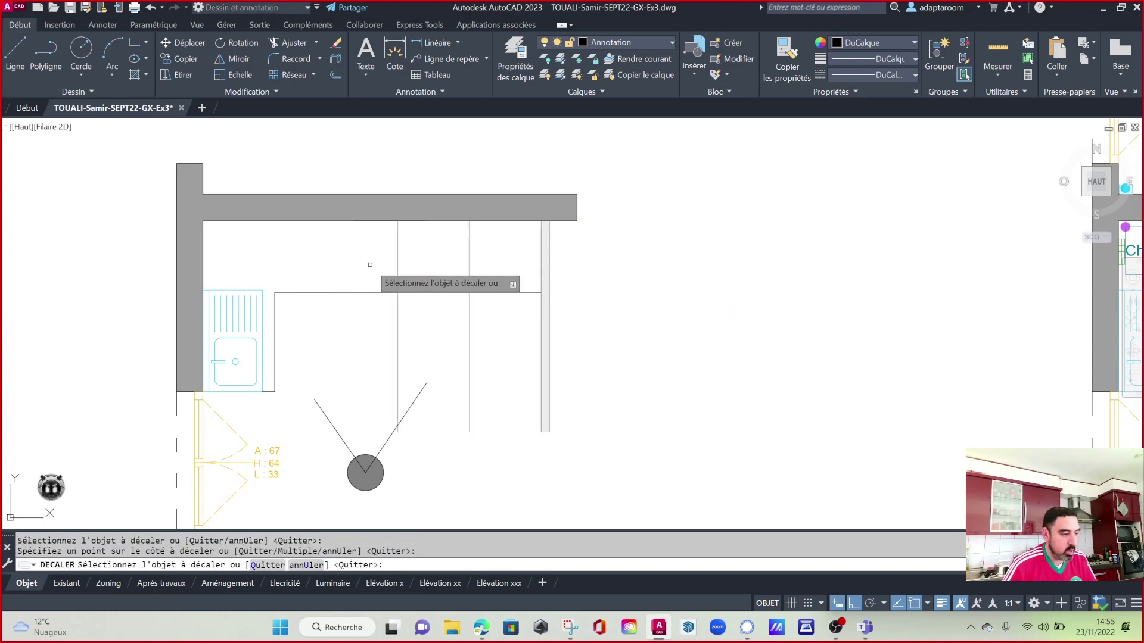
left_click(356, 258)
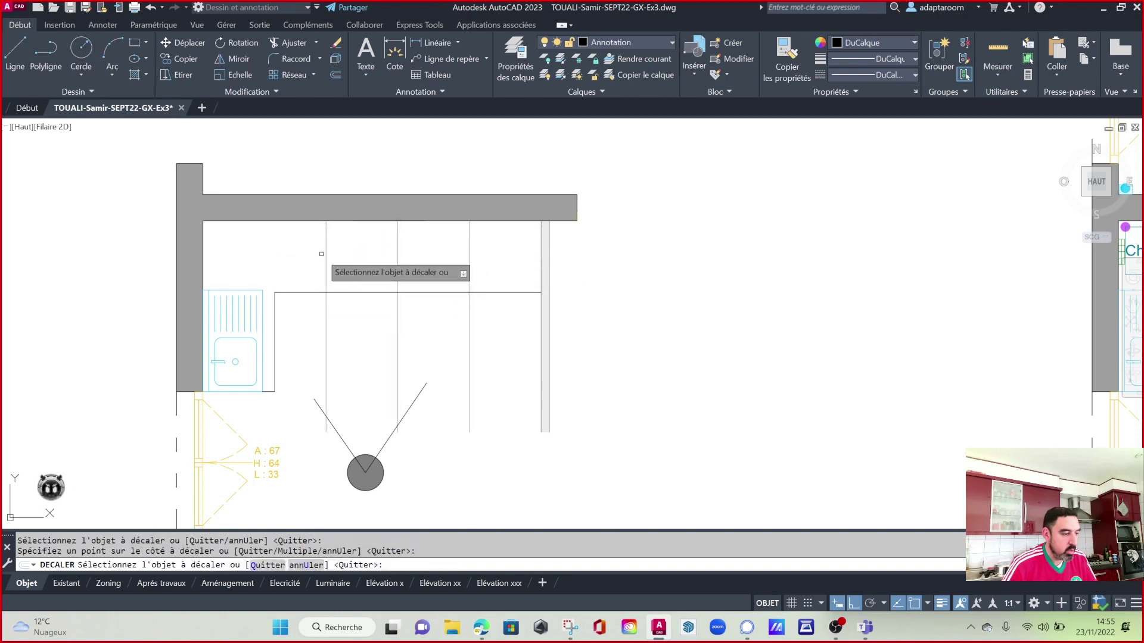
key("Escape")
Trim the division lines below the counter edge with a fence across them.
key("Escape")
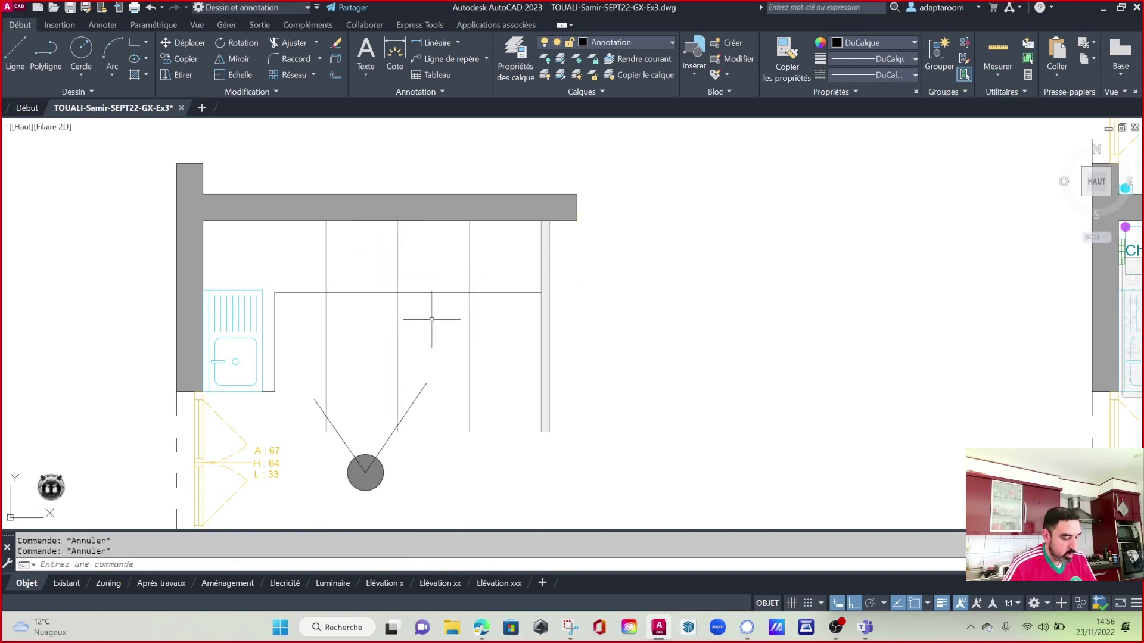
type("aj")
key("Return")
left_click_drag(489, 334, 301, 337)
key("Escape")
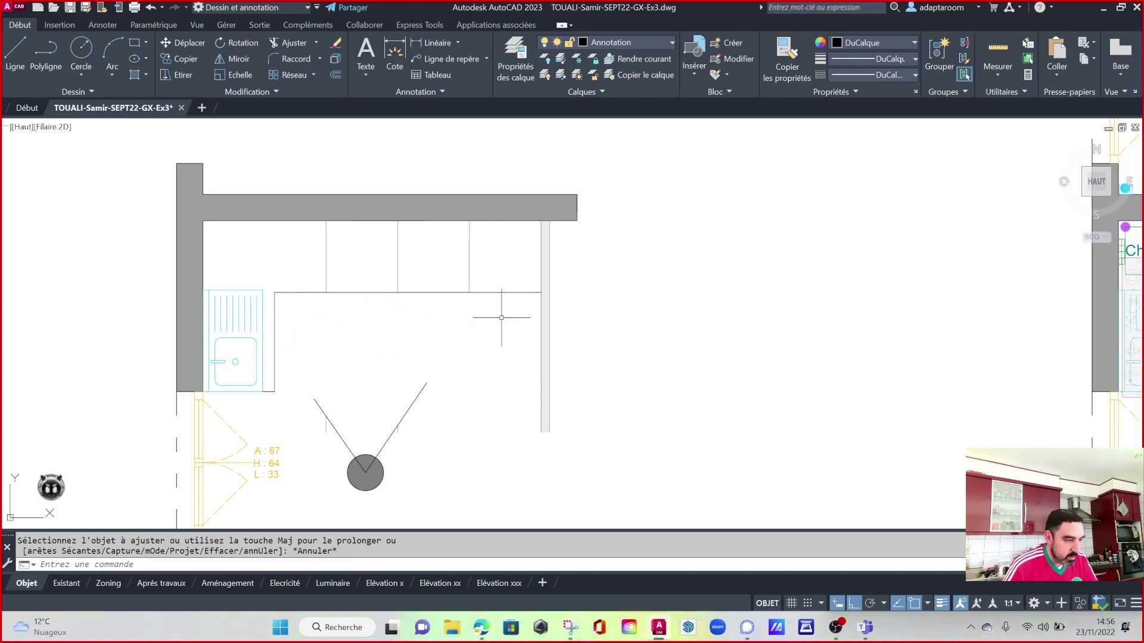
key("Escape")
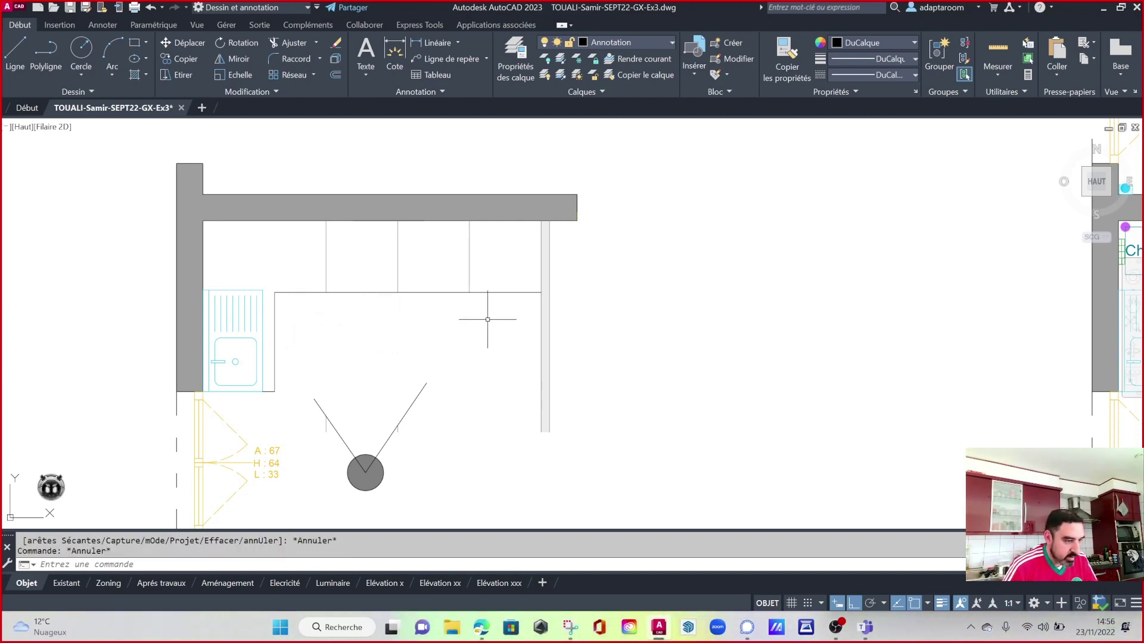
scroll(426, 432, "up", 2)
scroll(408, 448, "up", 1)
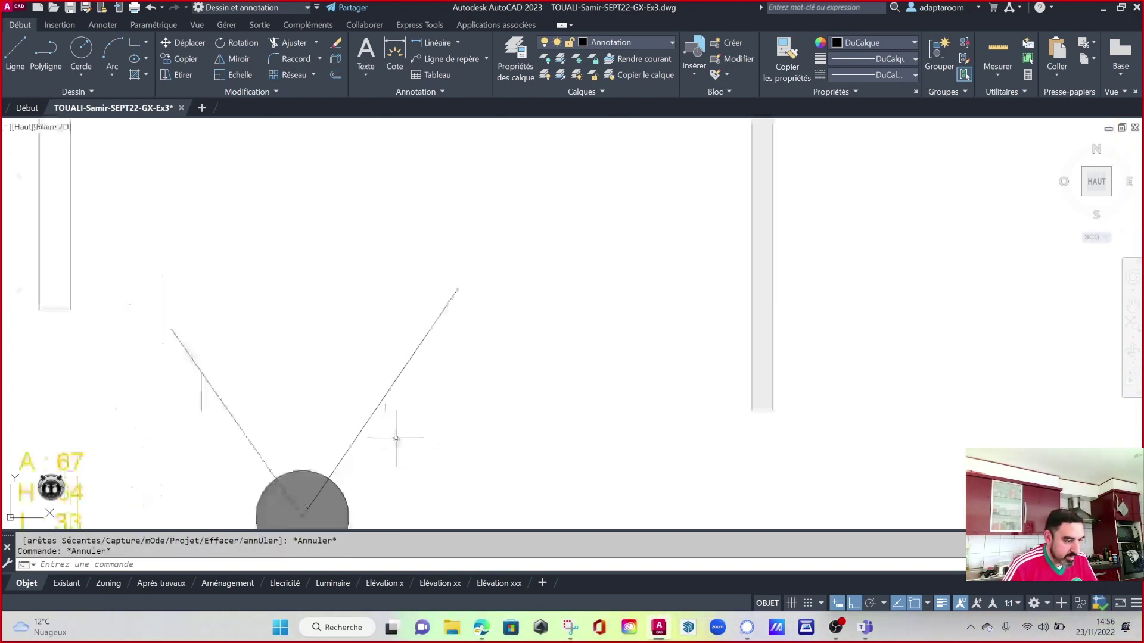
left_click(385, 413)
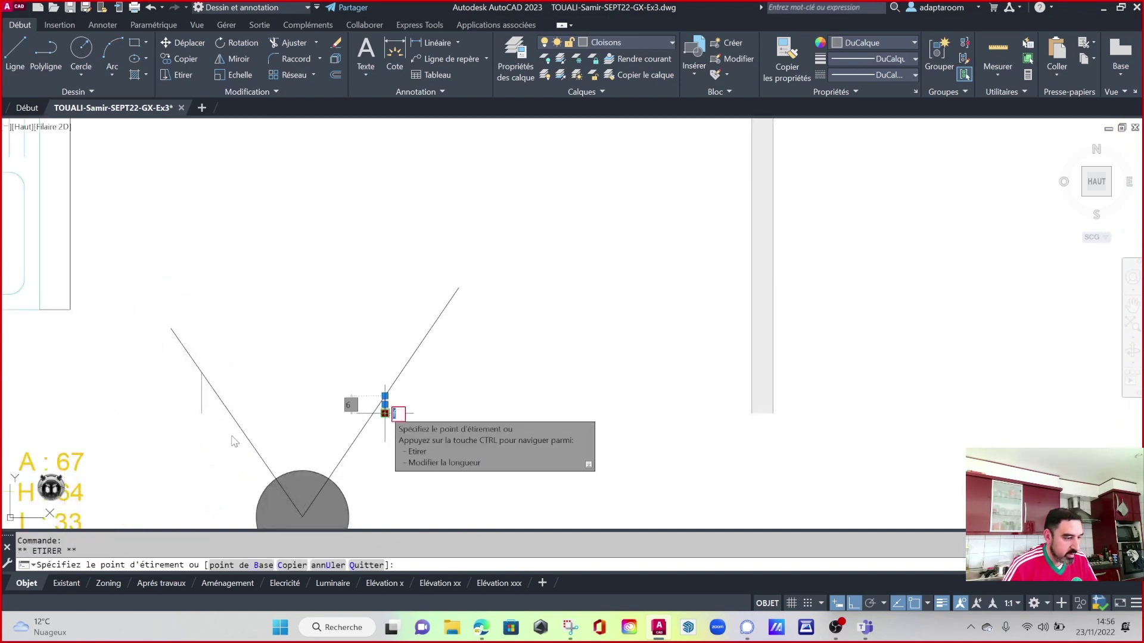
key("Escape")
key("Escape")
key("Escape")
type("ef")
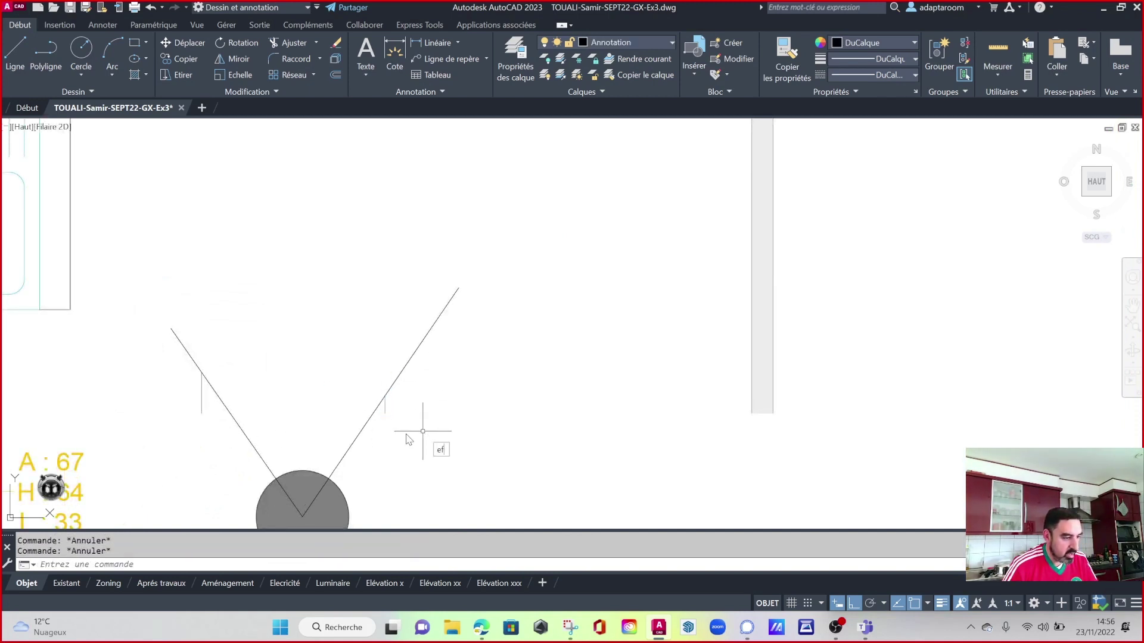
key("Return")
left_click(385, 406)
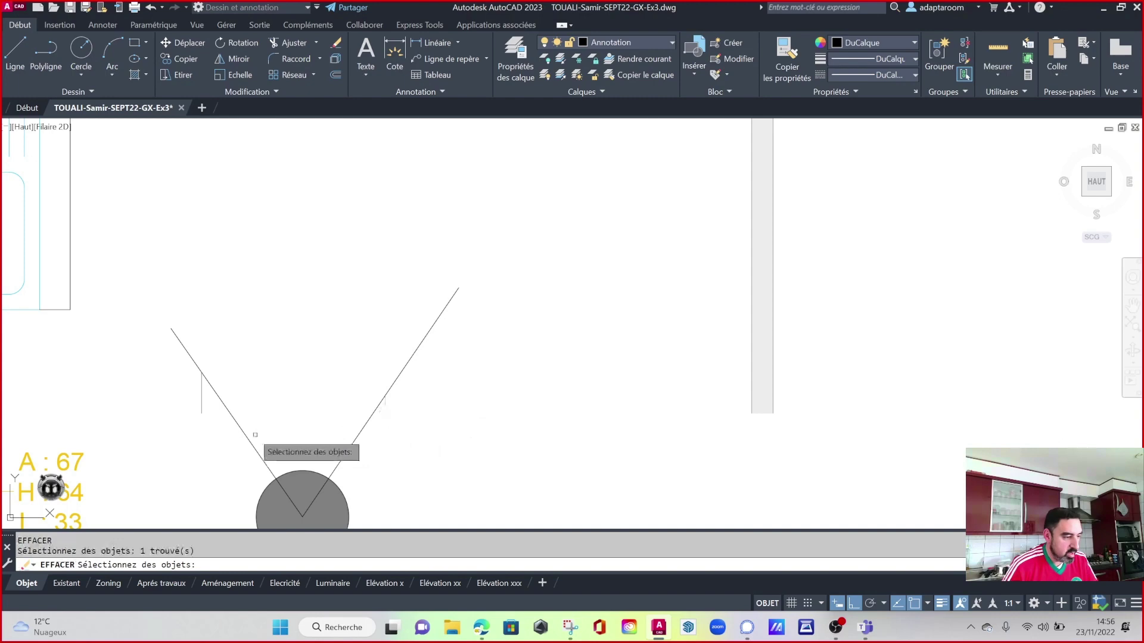
left_click(210, 415)
left_click(199, 439)
key("Escape")
scroll(256, 460, "down", 5)
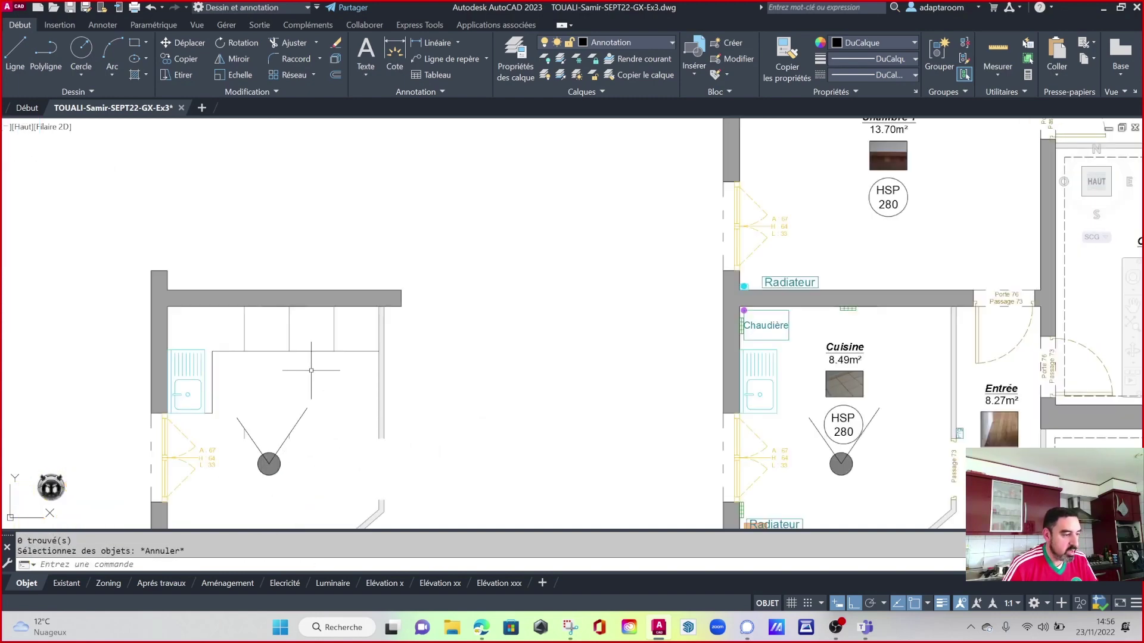
scroll(311, 370, "up", 1)
scroll(327, 358, "up", 1)
key("Escape")
key("Escape")
type("DC")
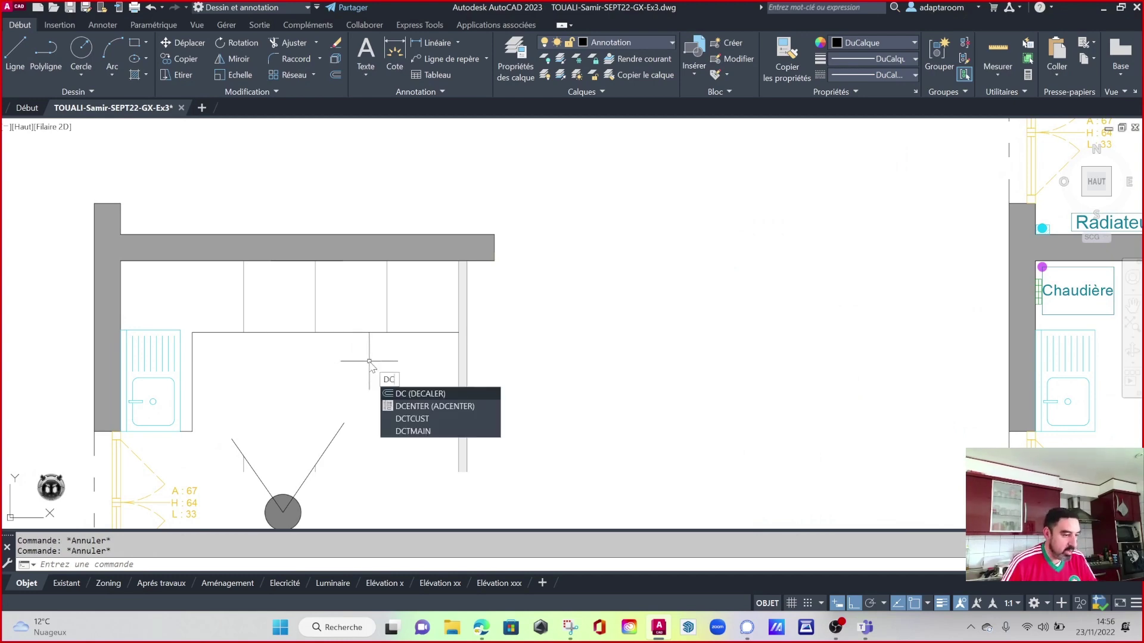
key("Return")
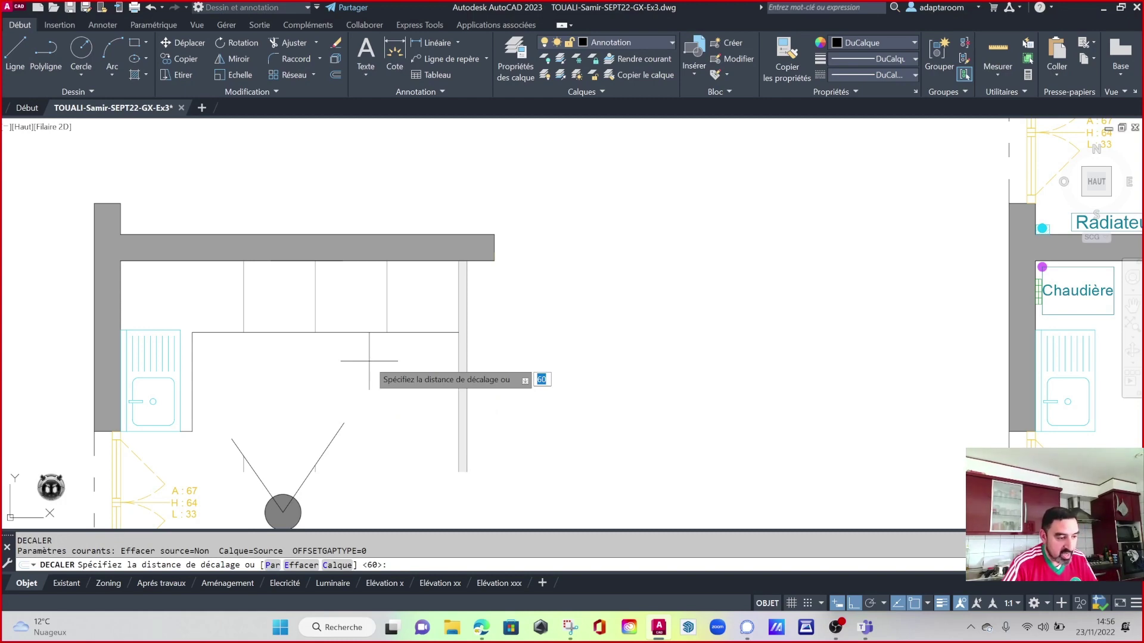
key("Return")
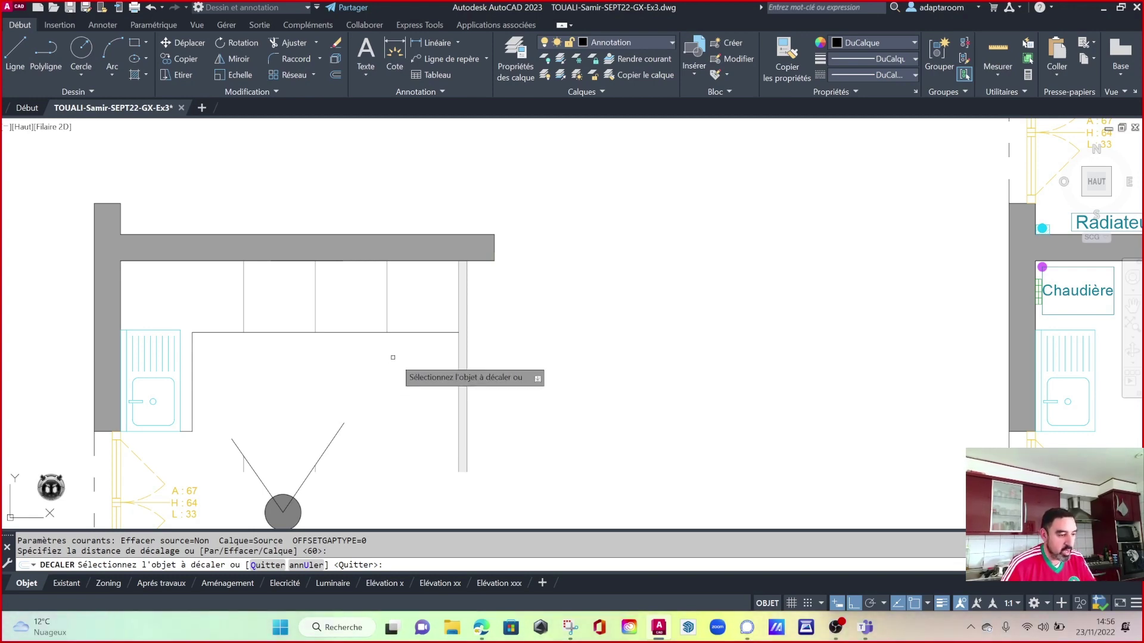
left_click(414, 332)
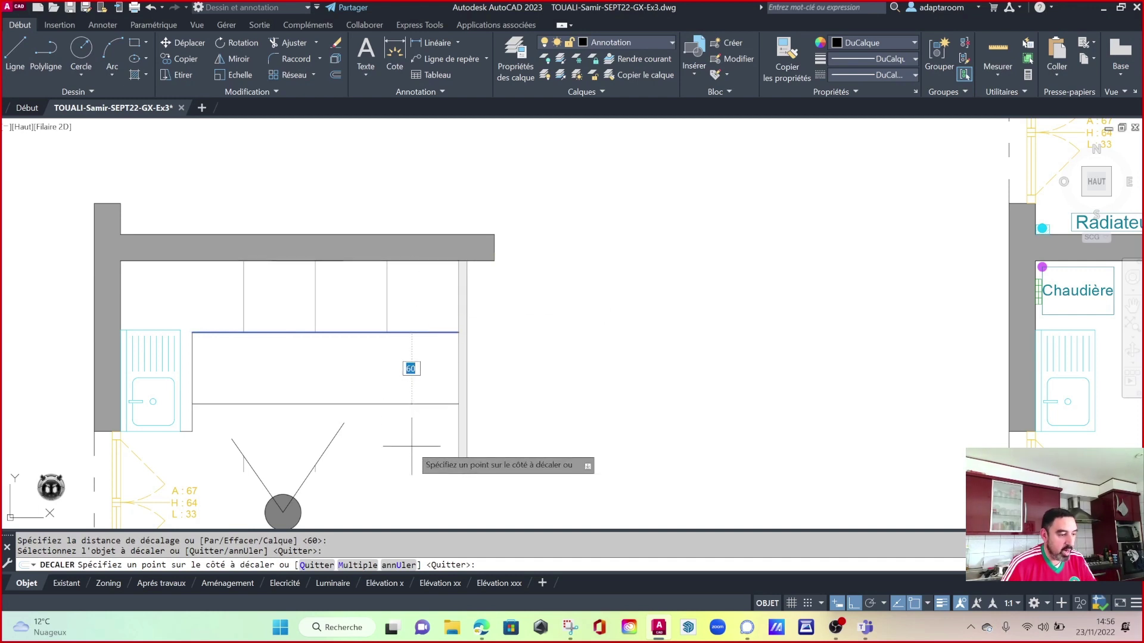
left_click(412, 445)
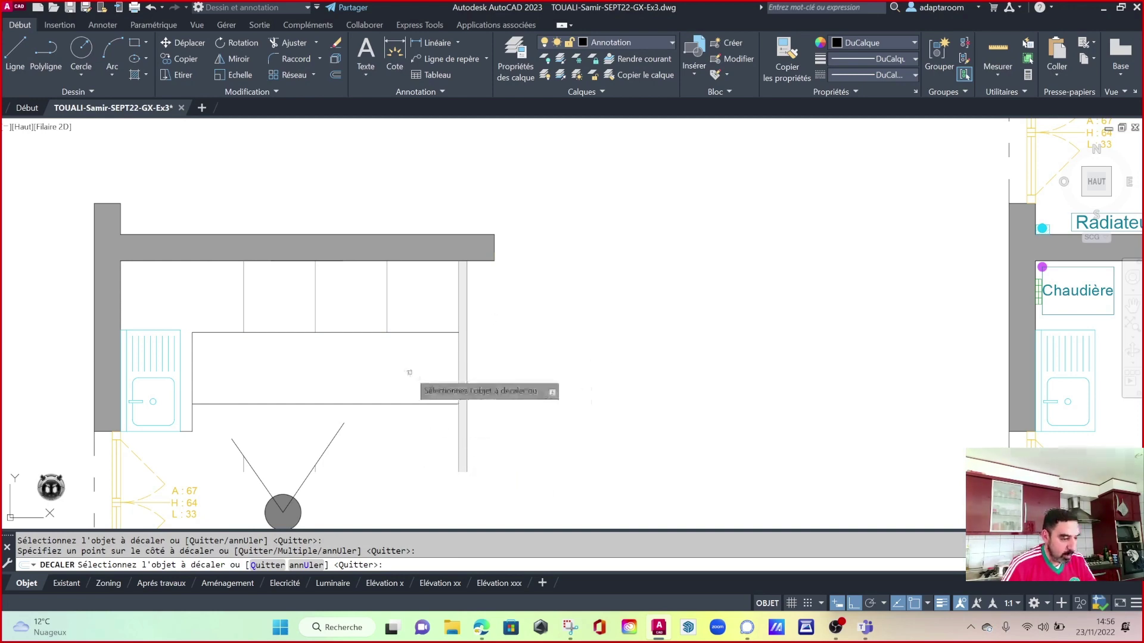
middle_click_drag(409, 373, 431, 331)
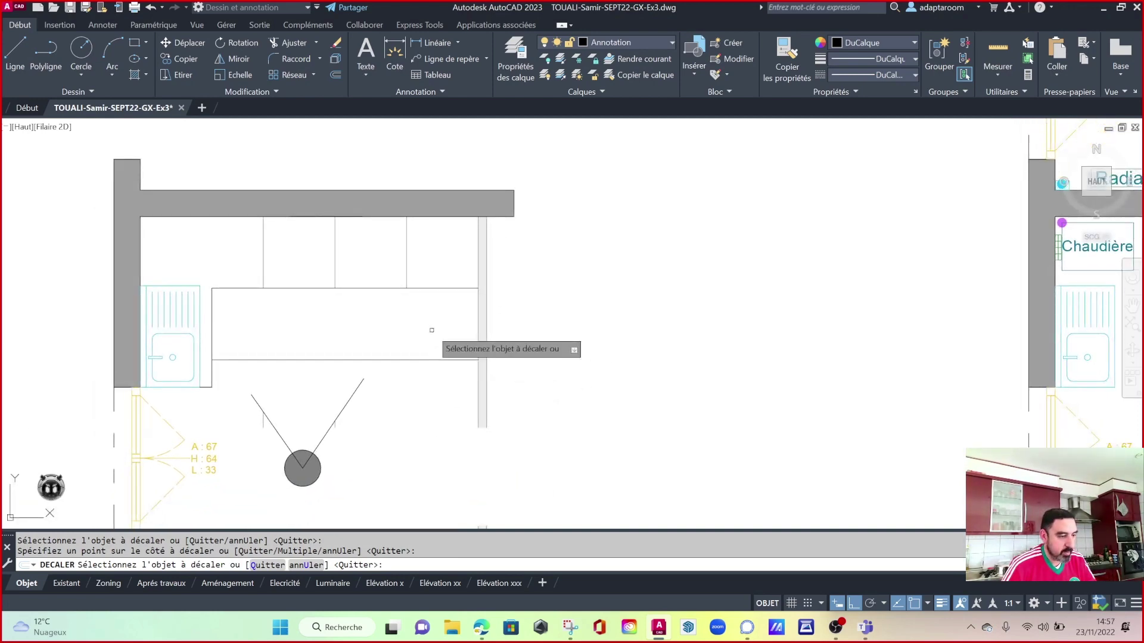
key("Escape")
left_click(433, 341)
left_click(425, 374)
type("ef")
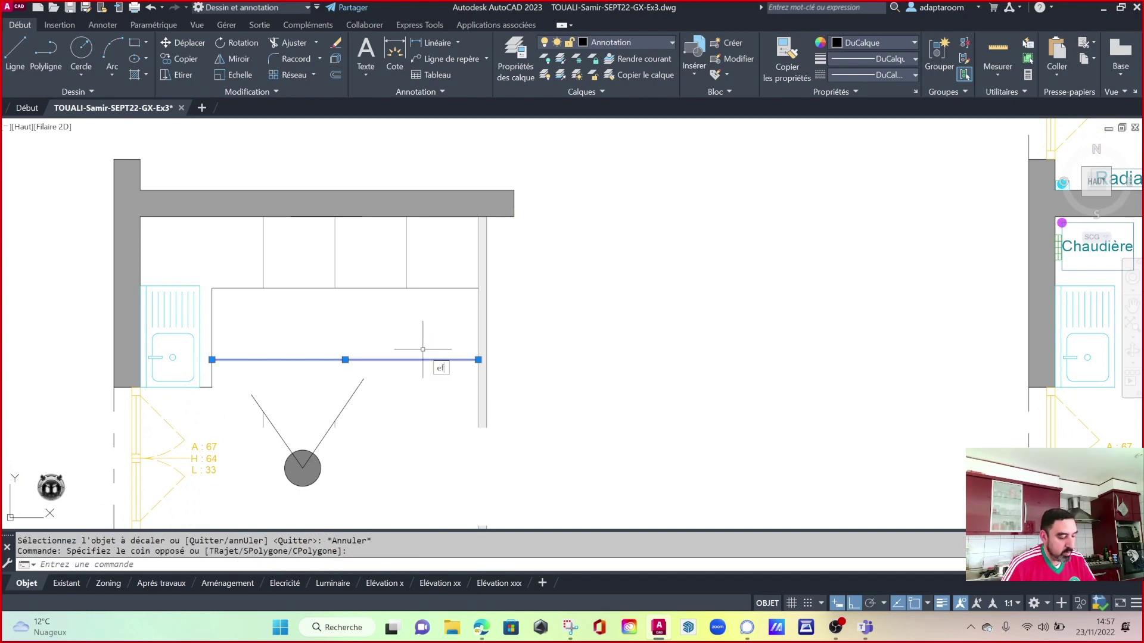
key("Return")
key("Return")
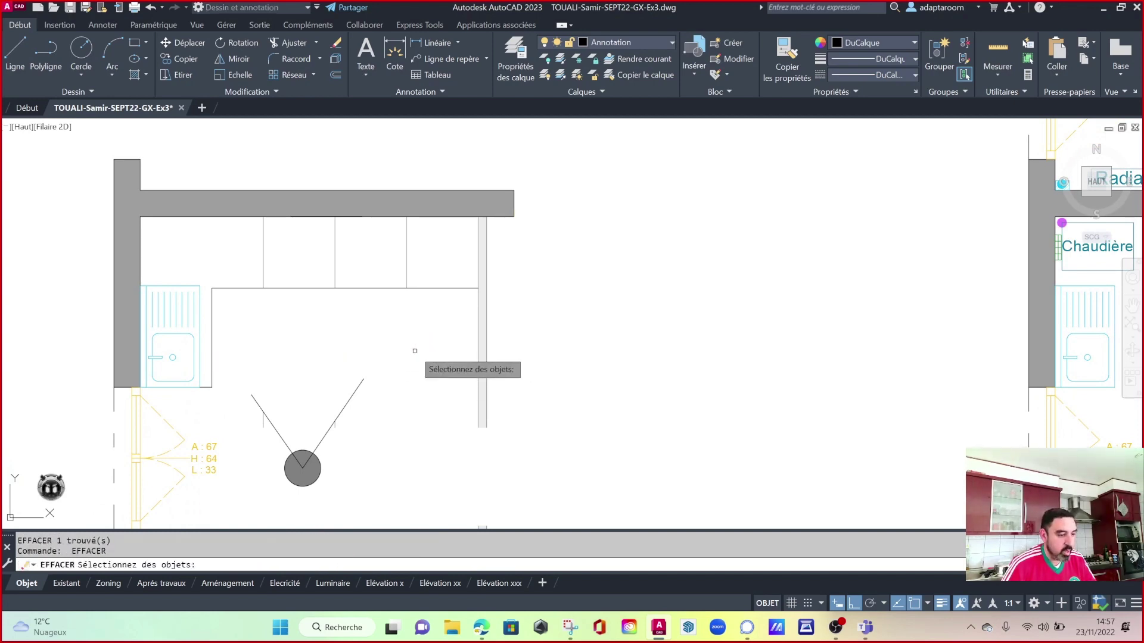
left_click(476, 338)
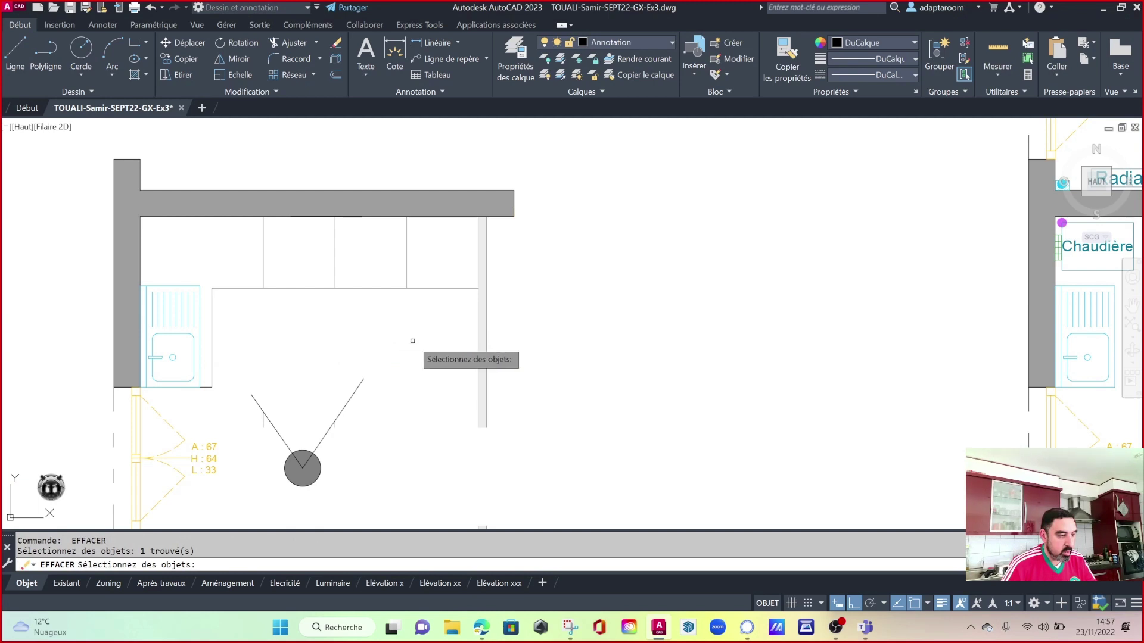
key("Escape")
key("Return")
left_click(486, 334)
key("Escape")
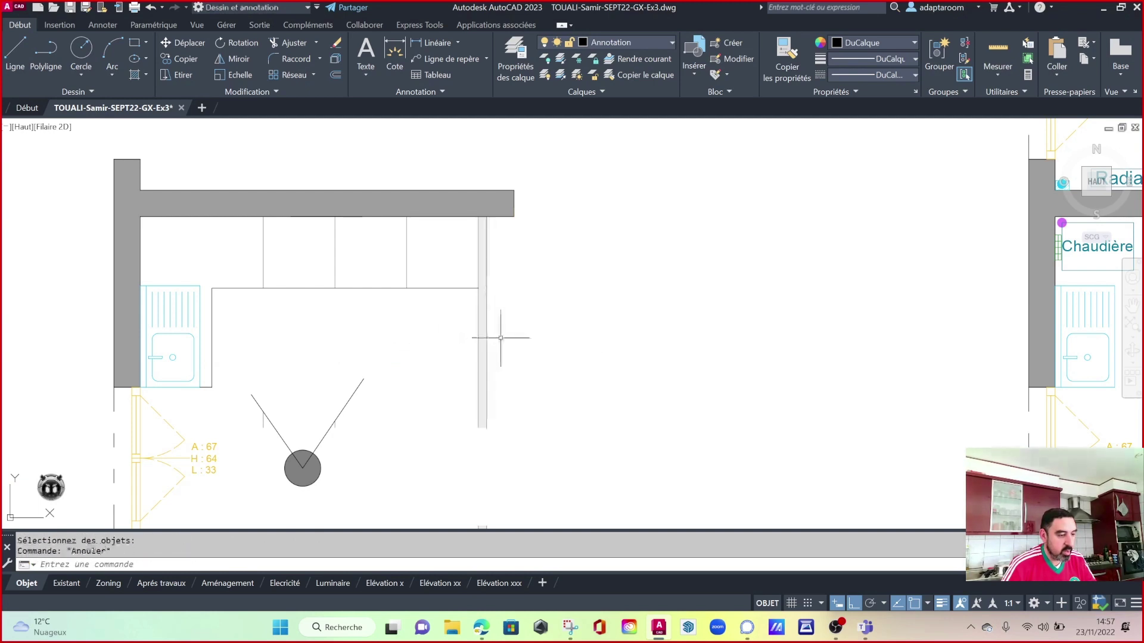
key("Return")
left_click(487, 340)
left_click(578, 339)
left_click(513, 332)
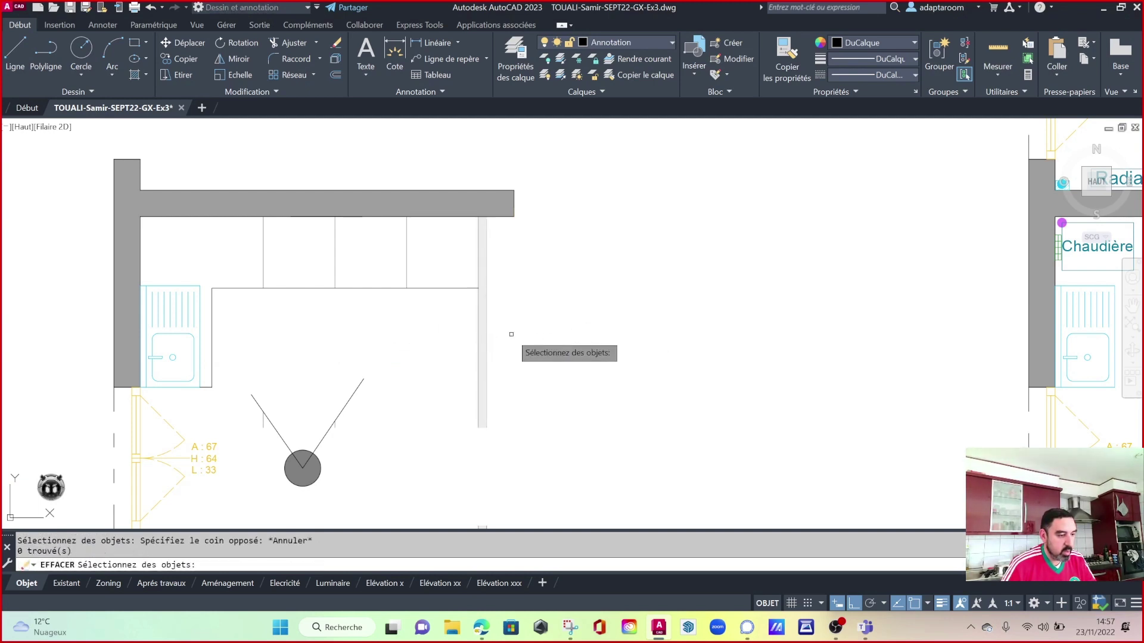
key("Escape")
scroll(519, 324, "down", 3)
scroll(510, 324, "up", 3)
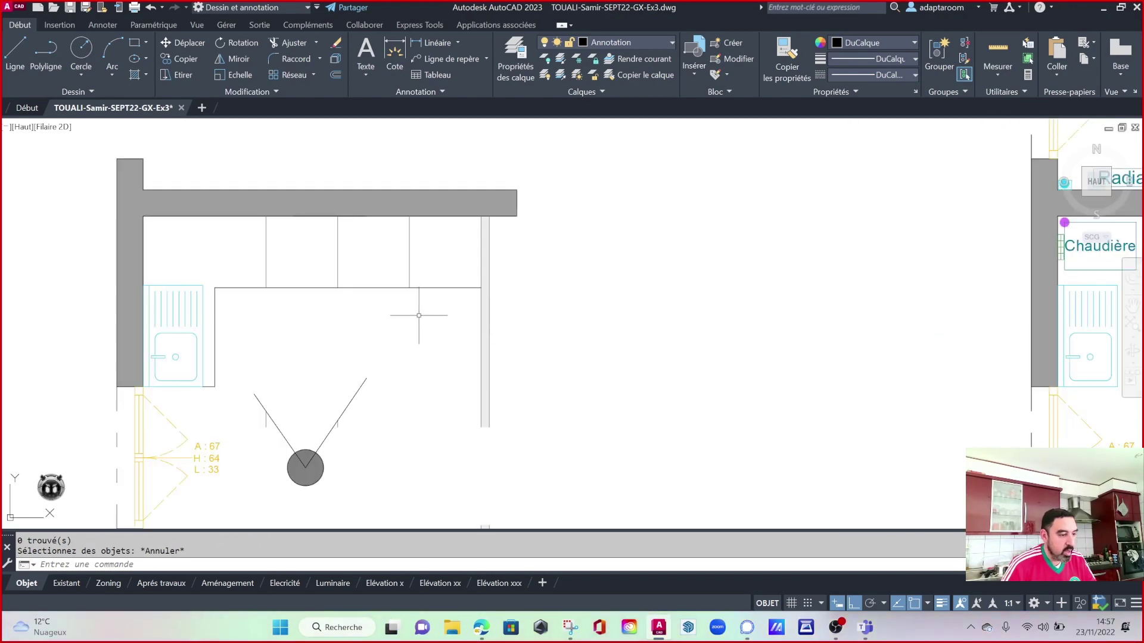
middle_click_drag(419, 317, 468, 367)
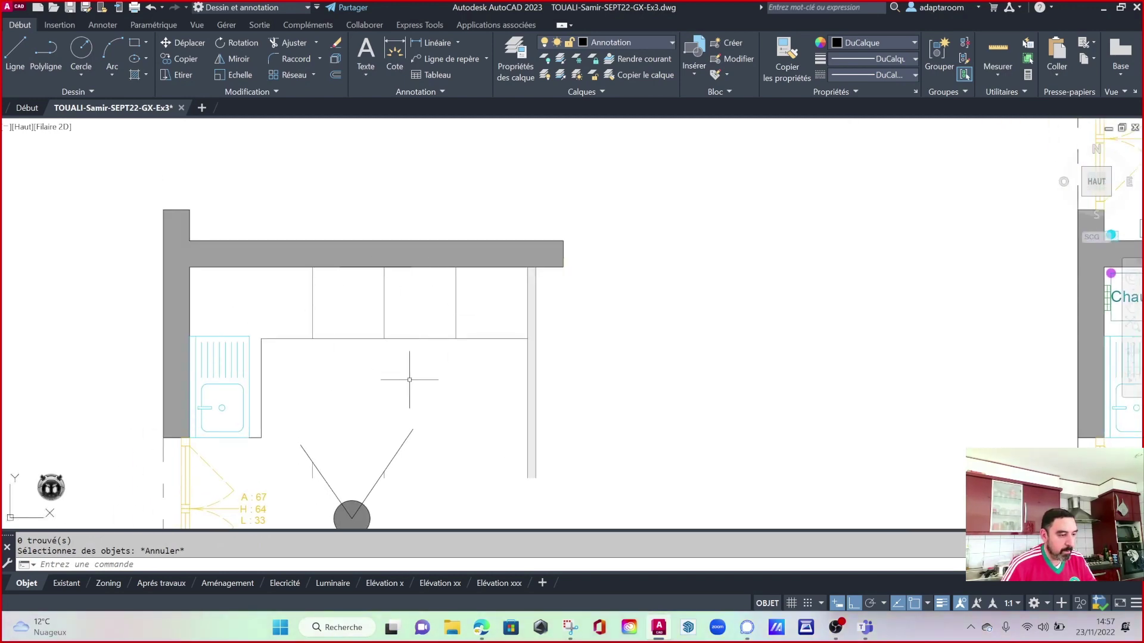
Select the counter outline and cabinet division lines and move them to the Mobiliers layer.
middle_click_drag(410, 380, 429, 386)
middle_click_drag(361, 401, 375, 334)
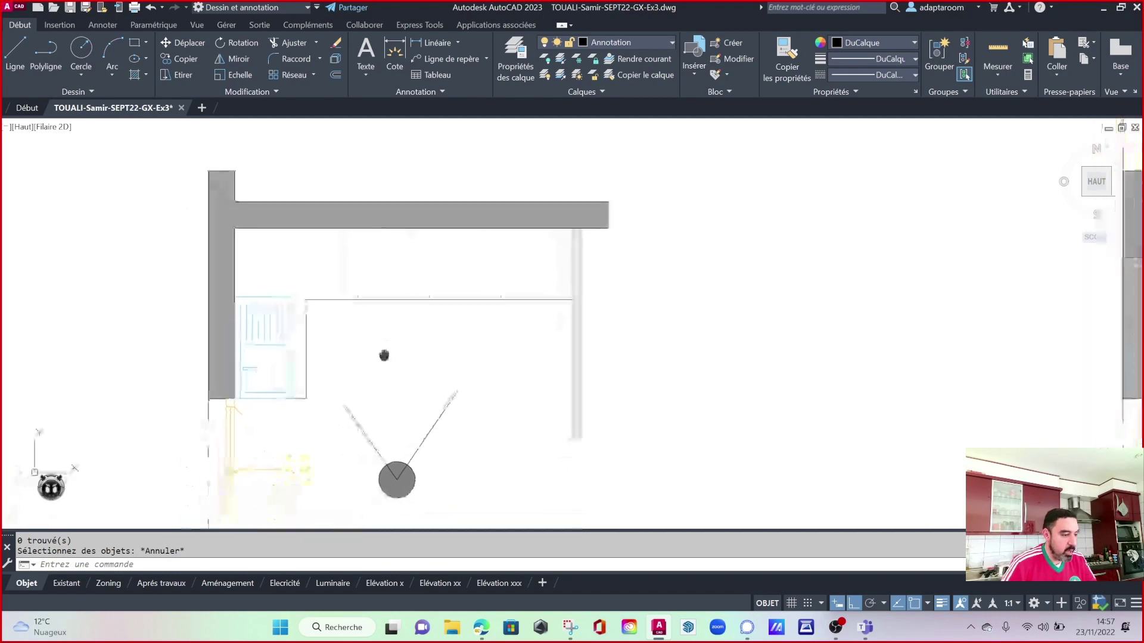
left_click(525, 337)
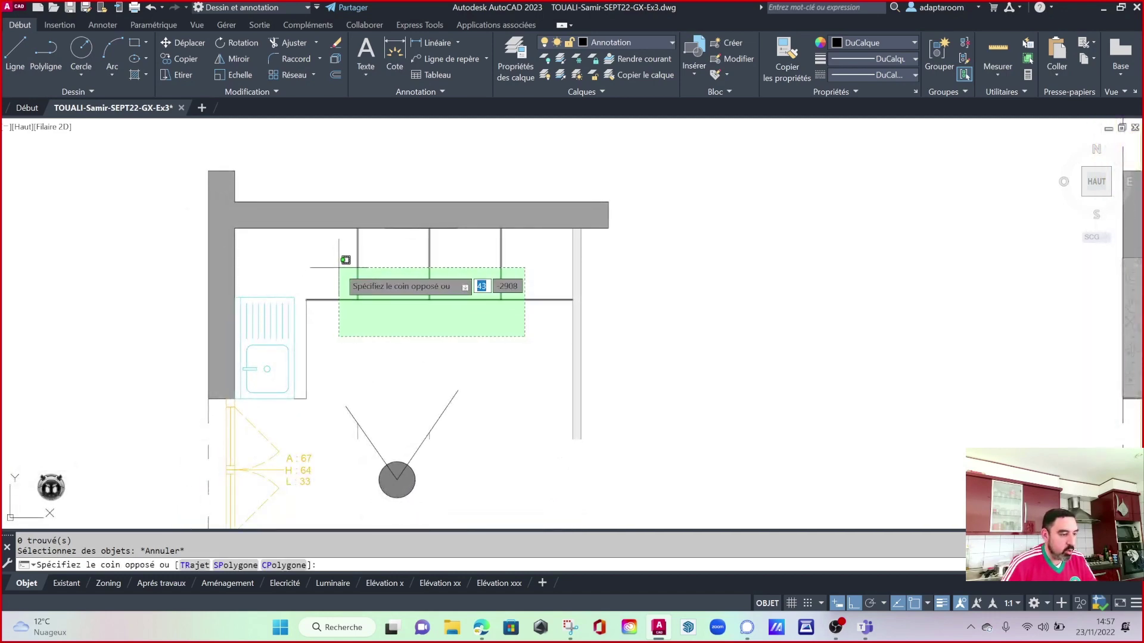
left_click(345, 263)
left_click(332, 356)
left_click(308, 310)
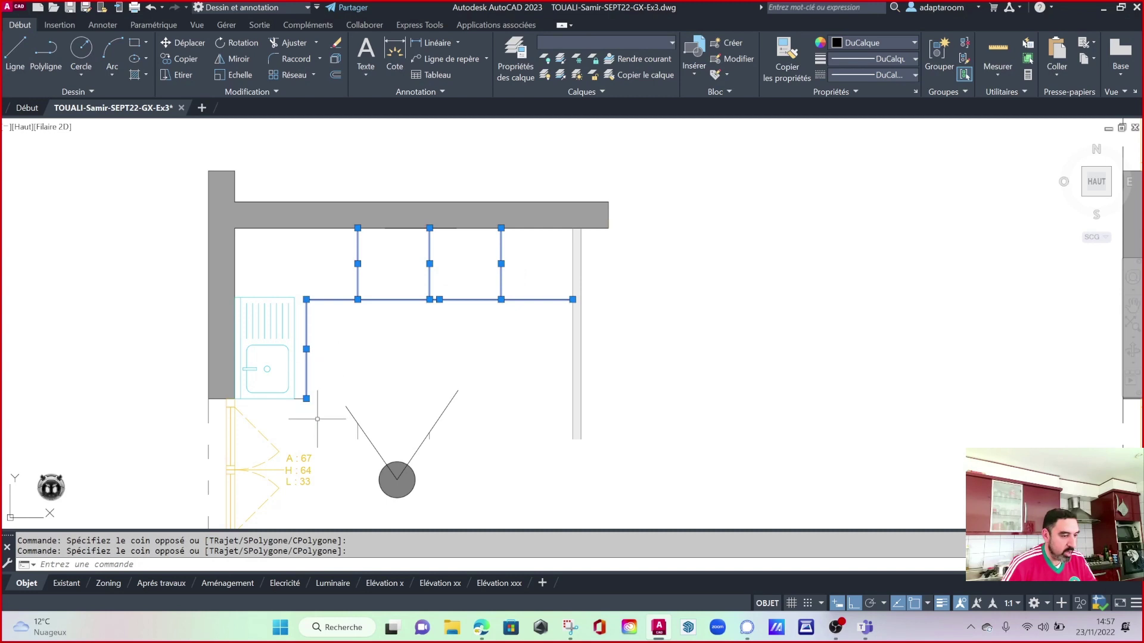
left_click(306, 398)
key("Escape")
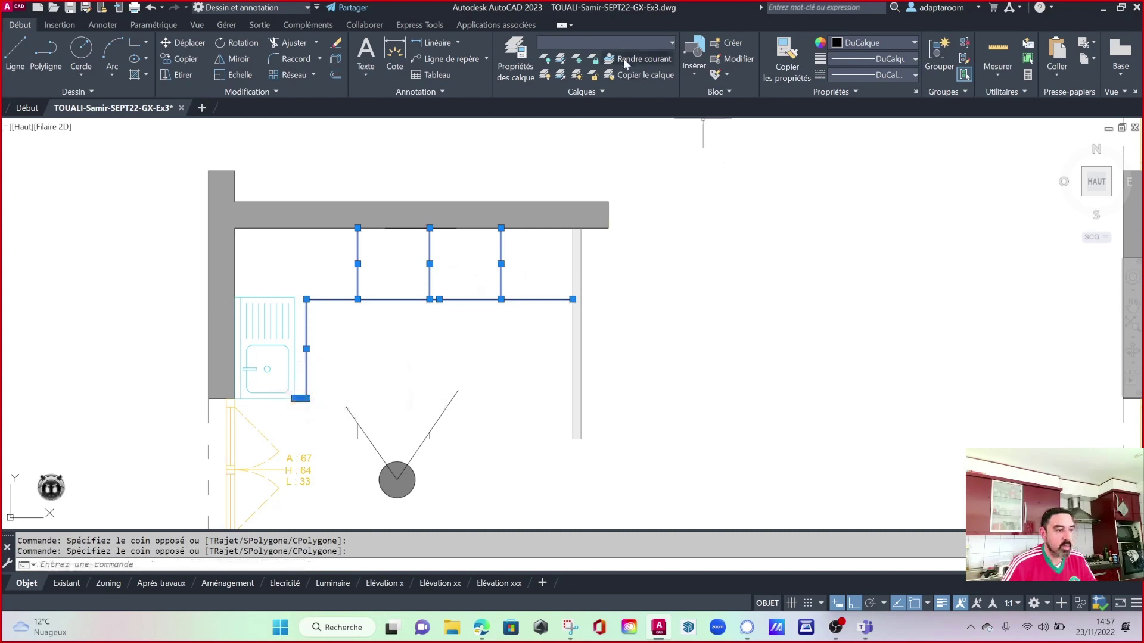
left_click(617, 39)
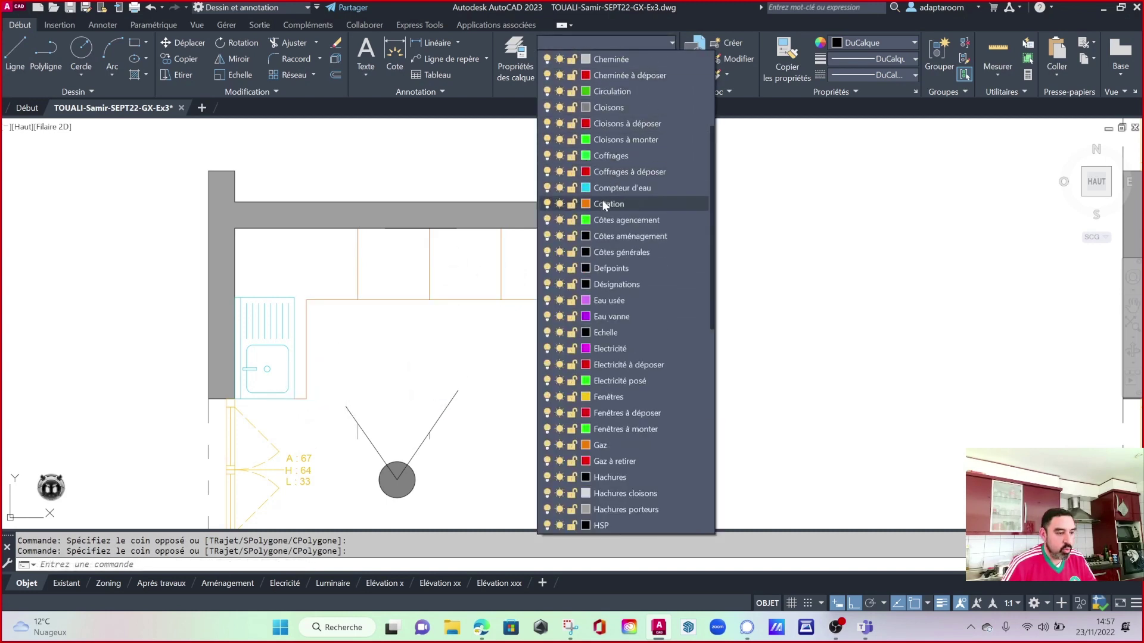
scroll(635, 217, "down", 3)
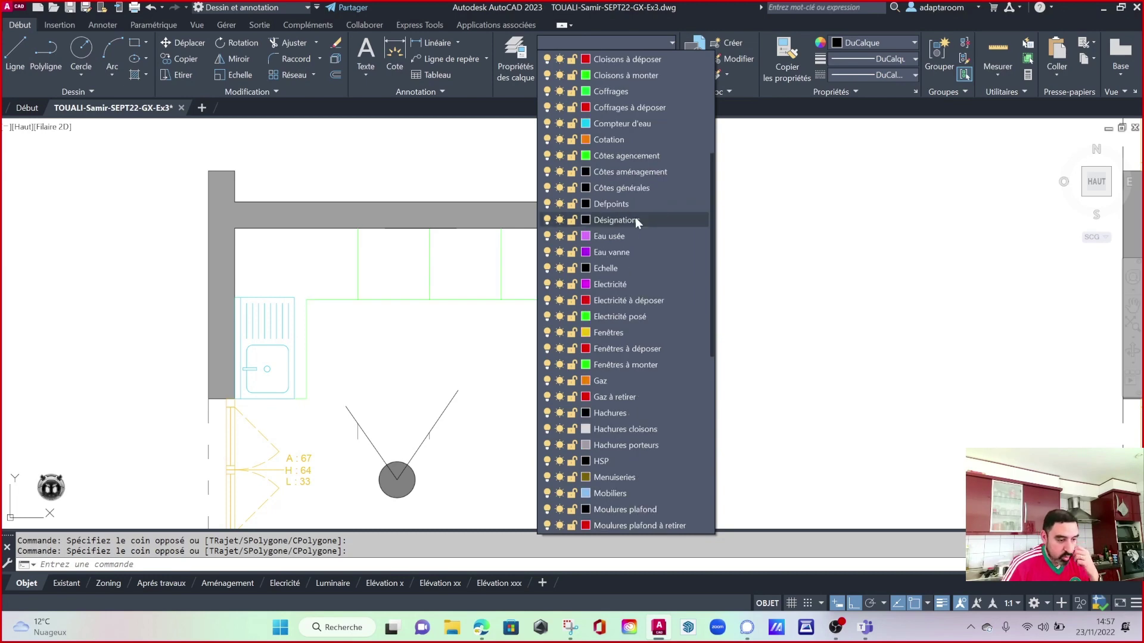
key("Escape")
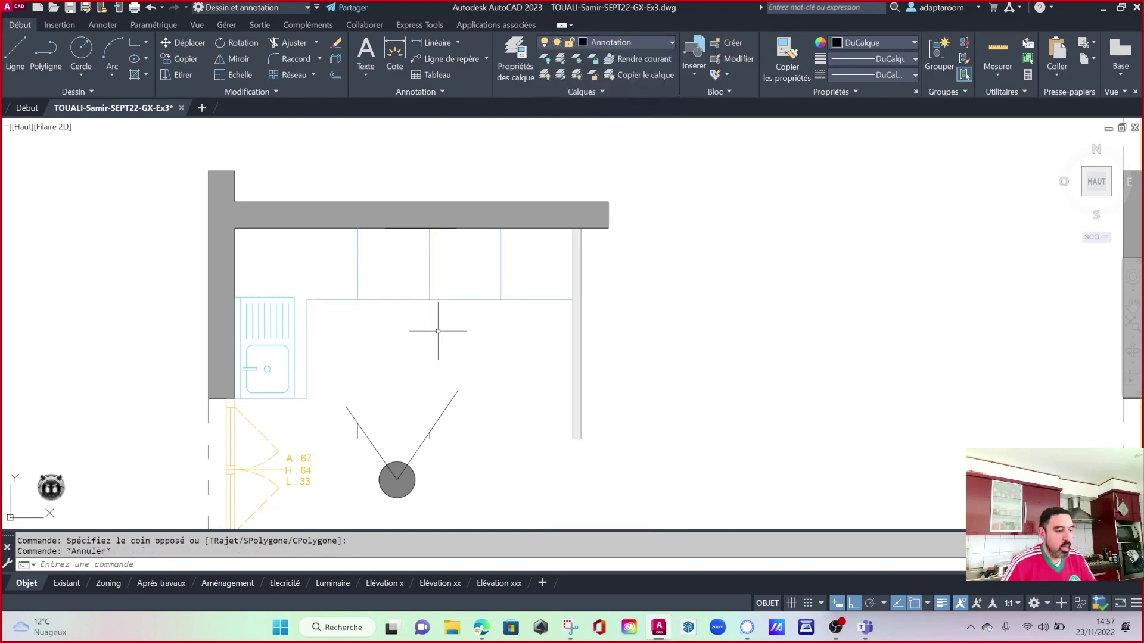
key("Escape")
middle_click_drag(469, 274, 463, 308)
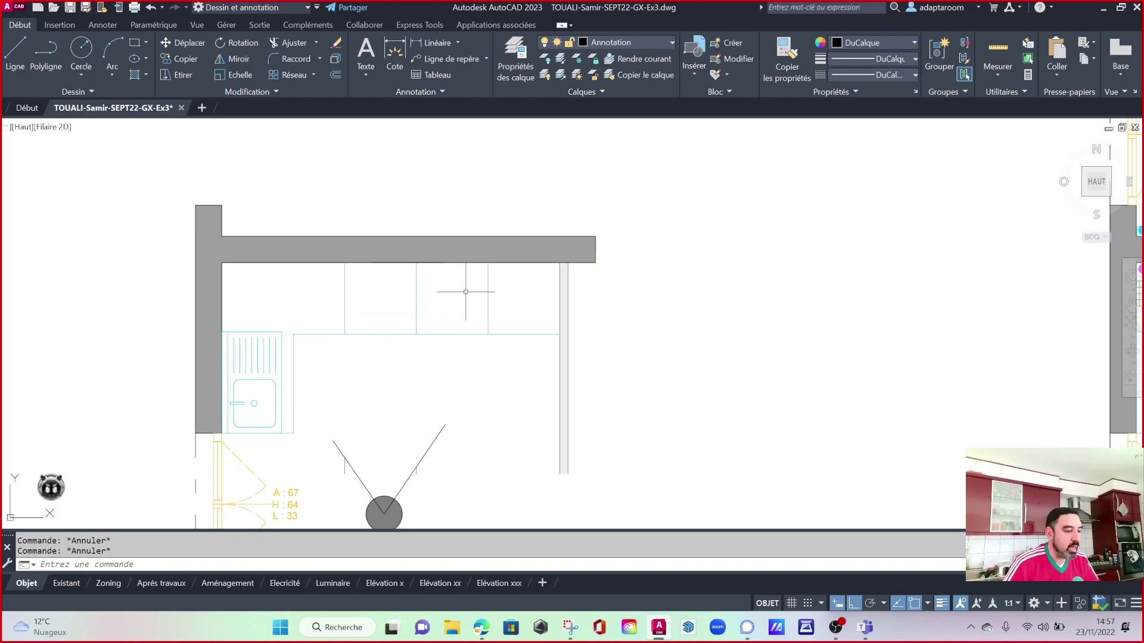
scroll(475, 265, "up", 2)
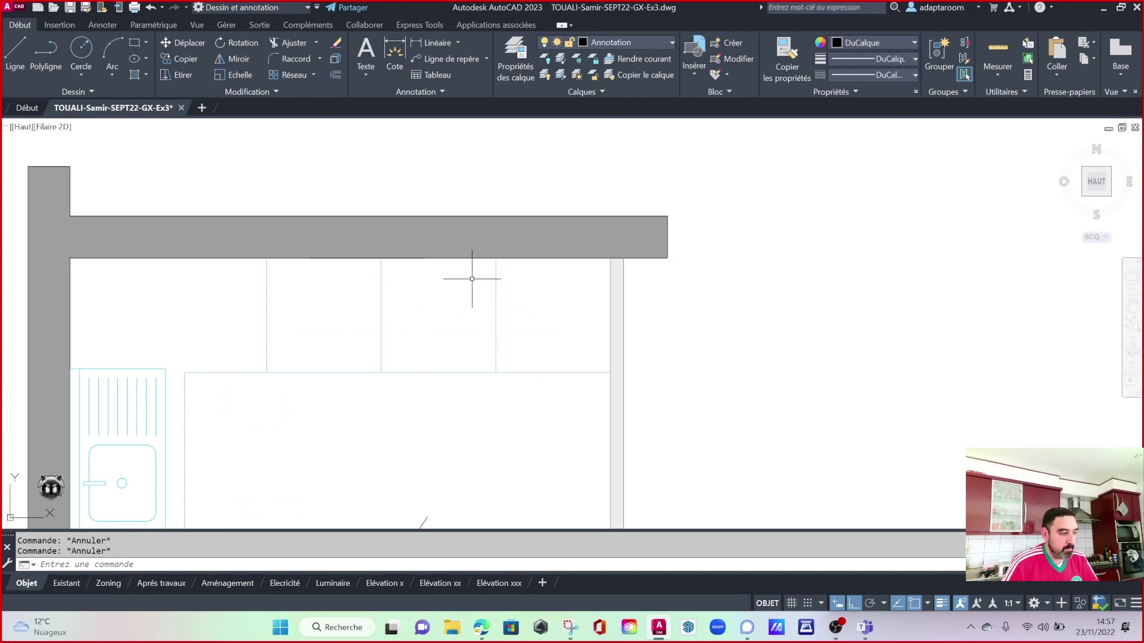
middle_click_drag(467, 285, 536, 294)
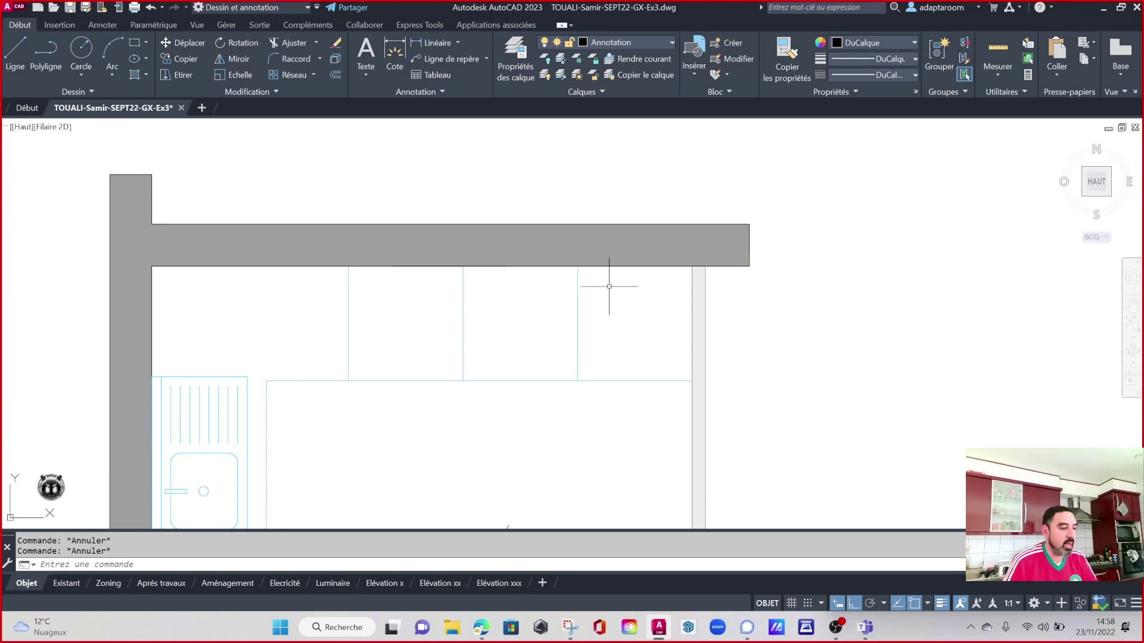
middle_click_drag(506, 297, 536, 279)
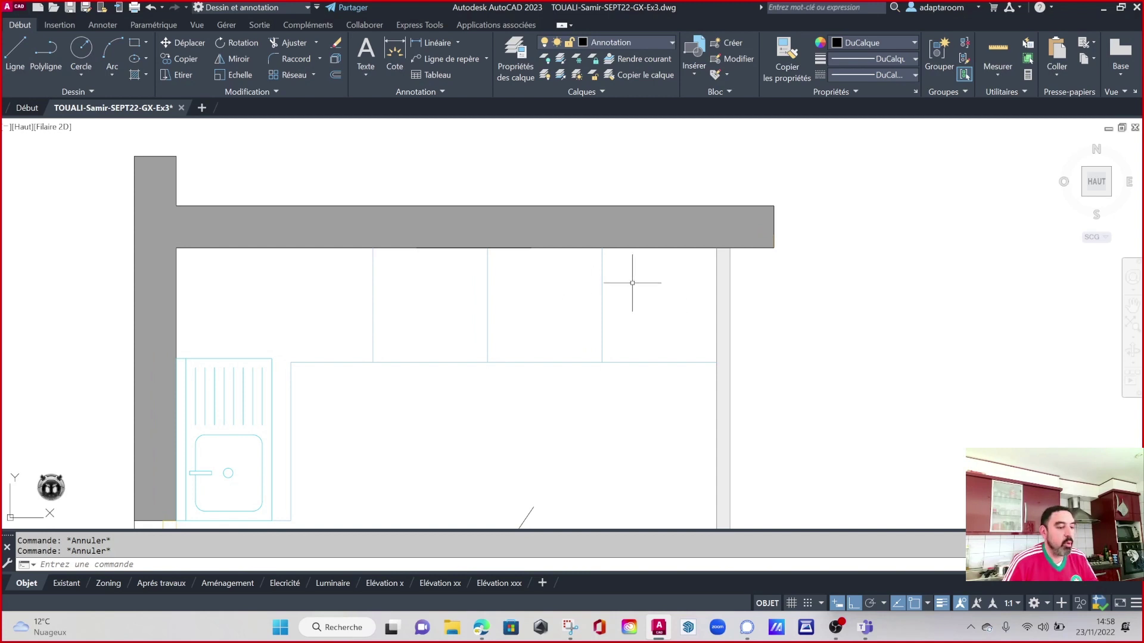
Offset the wall's inner edge 40 units downward.
scroll(565, 283, "up", 2)
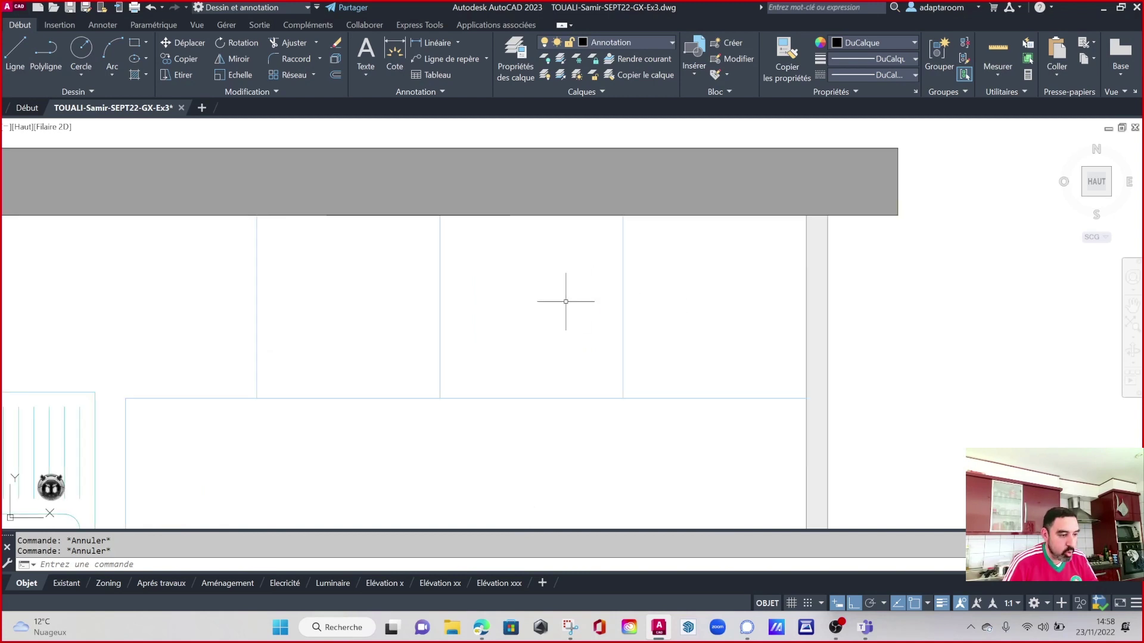
scroll(558, 284, "down", 2)
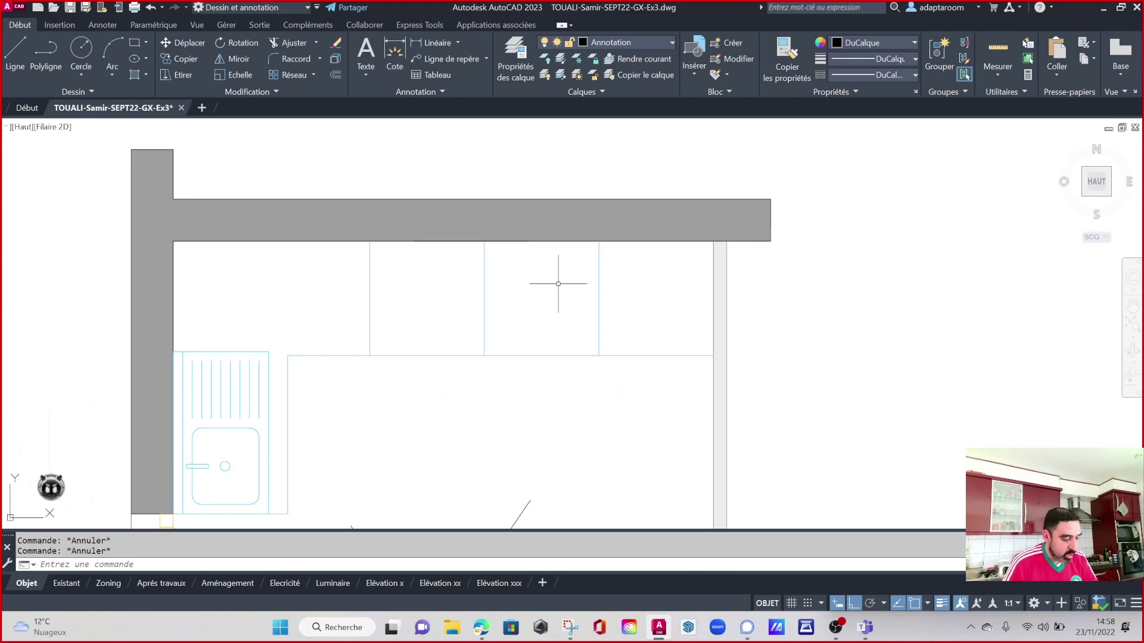
type("dc")
key("Return")
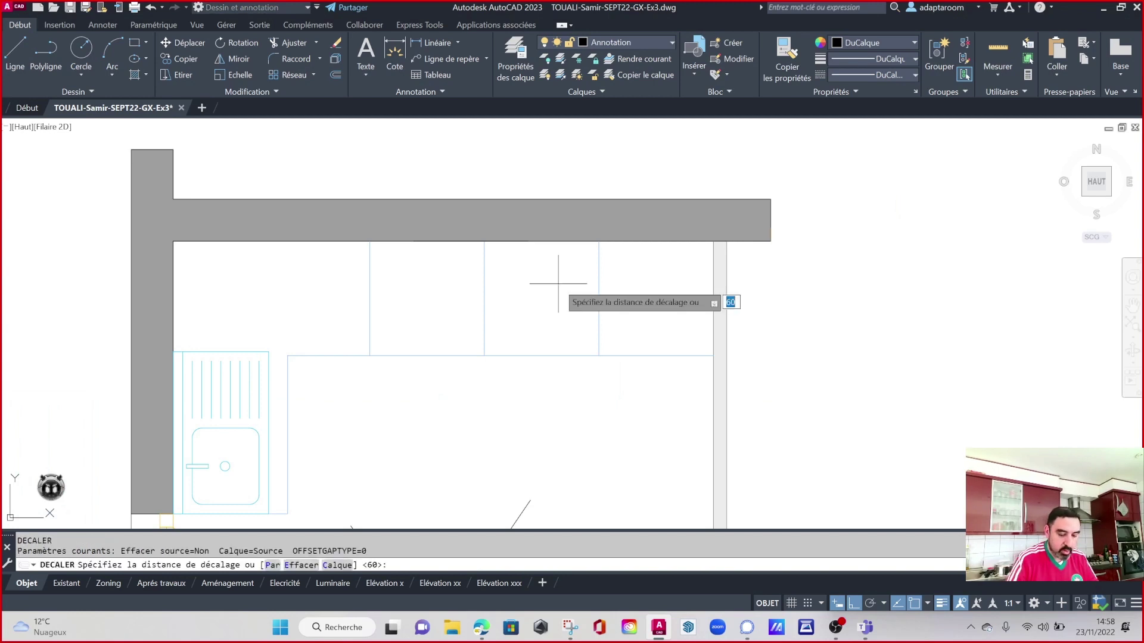
type("40")
key("Return")
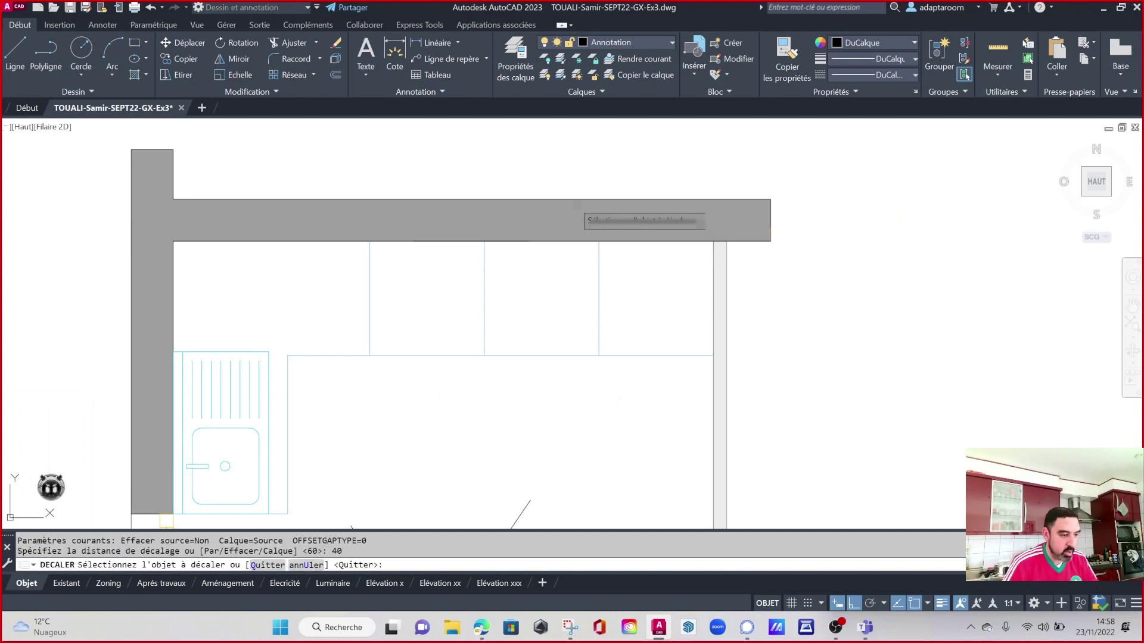
left_click(550, 242)
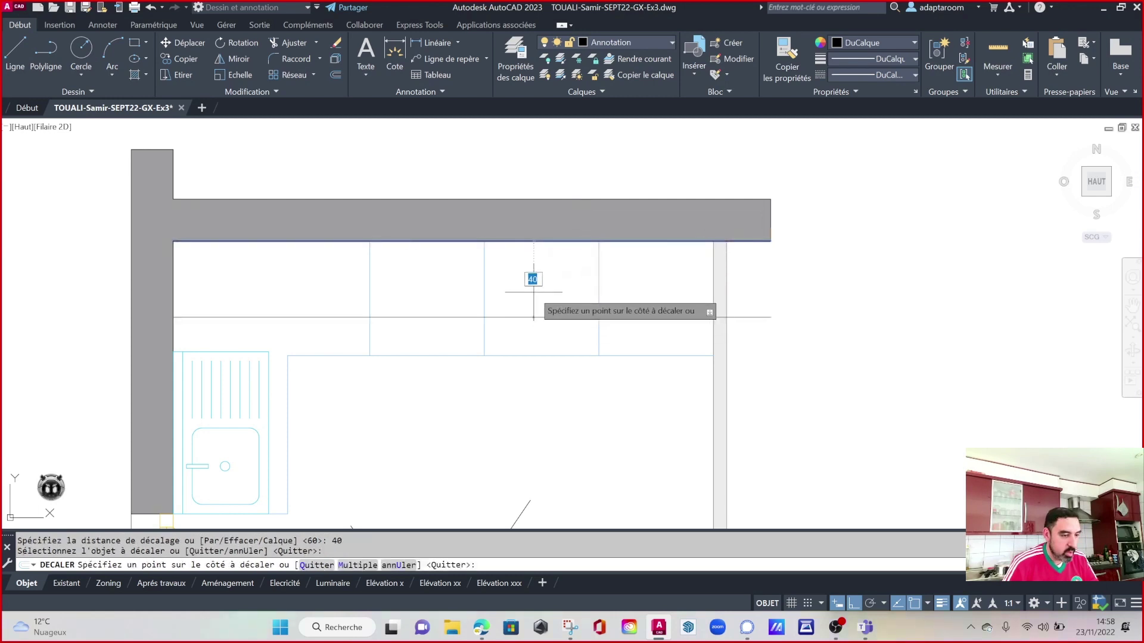
left_click(527, 280)
key("Escape")
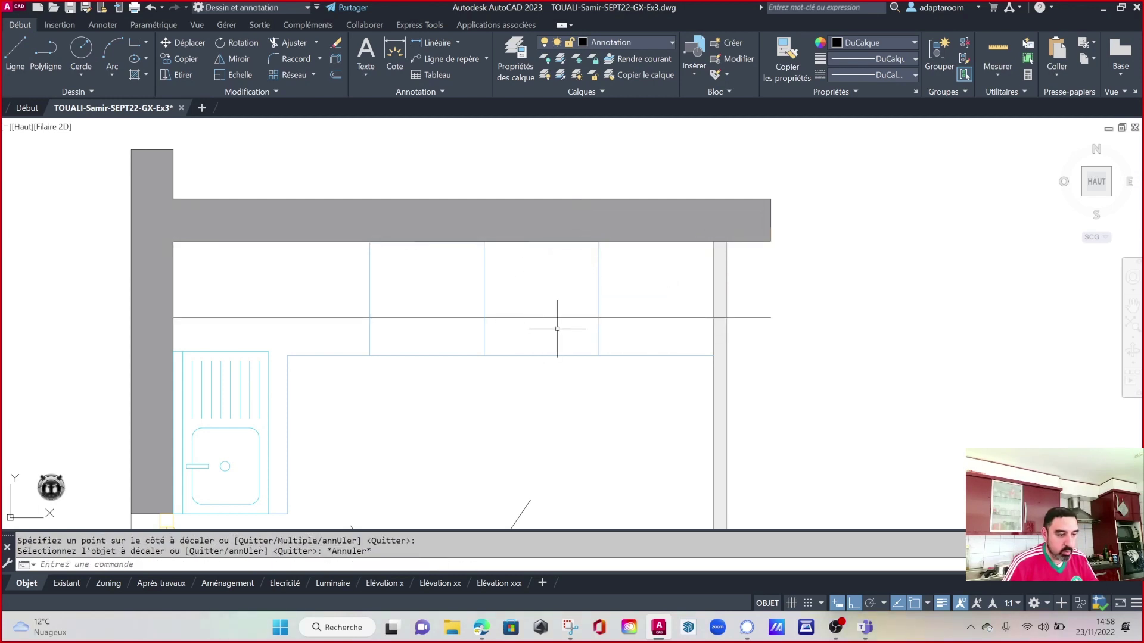
left_click(558, 325)
key("Escape")
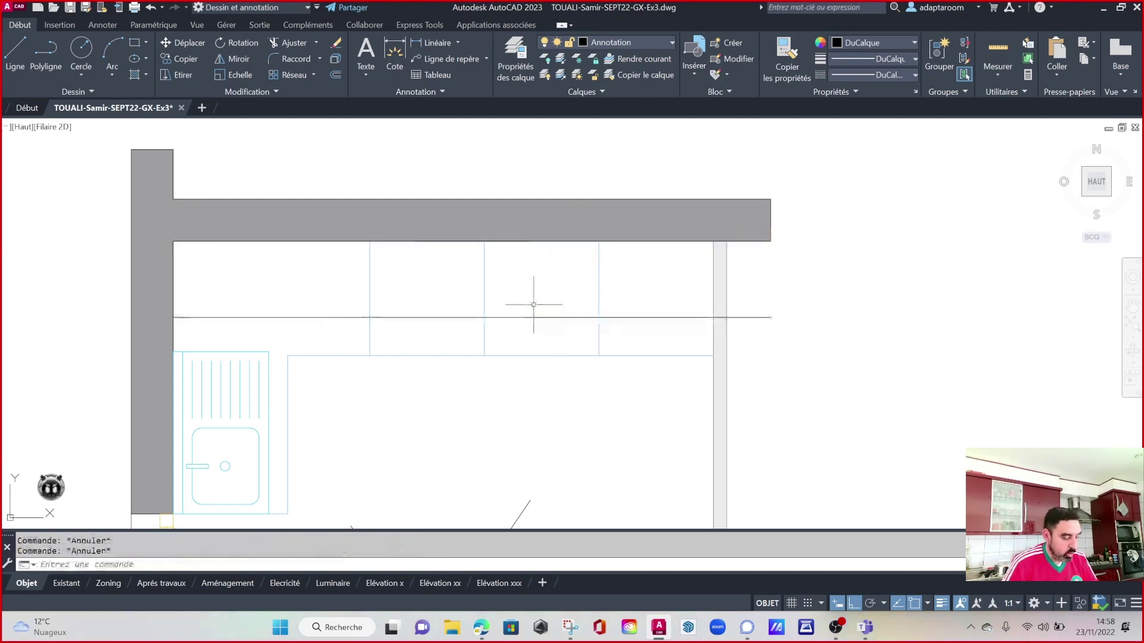
Trim the counter line's overhang past the right-hand wall.
type("j")
key("Return")
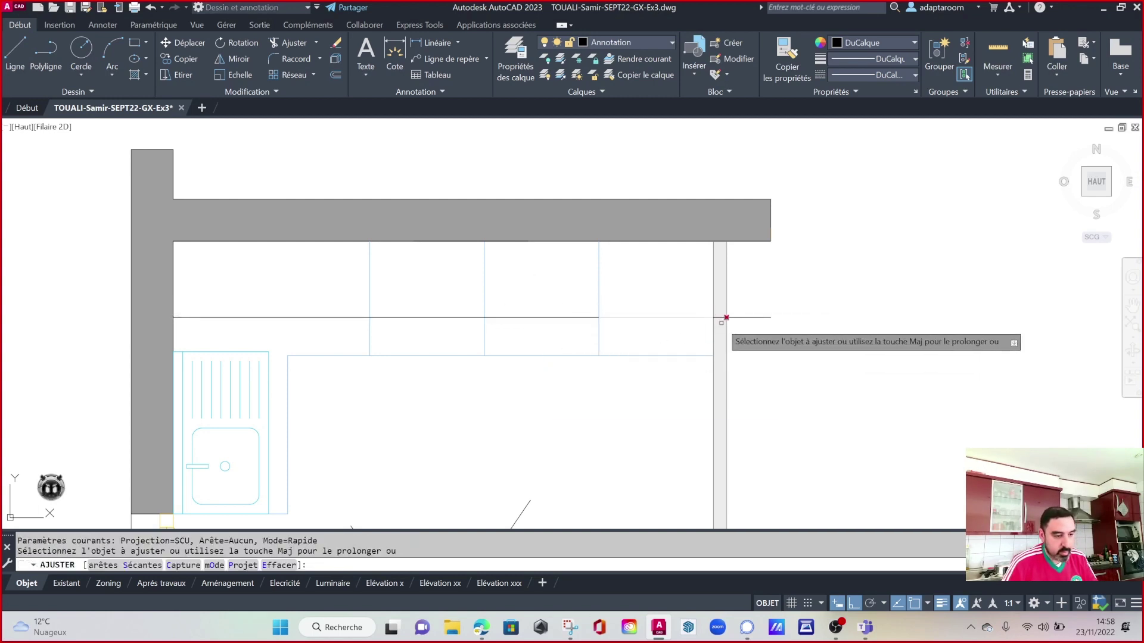
left_click(721, 318)
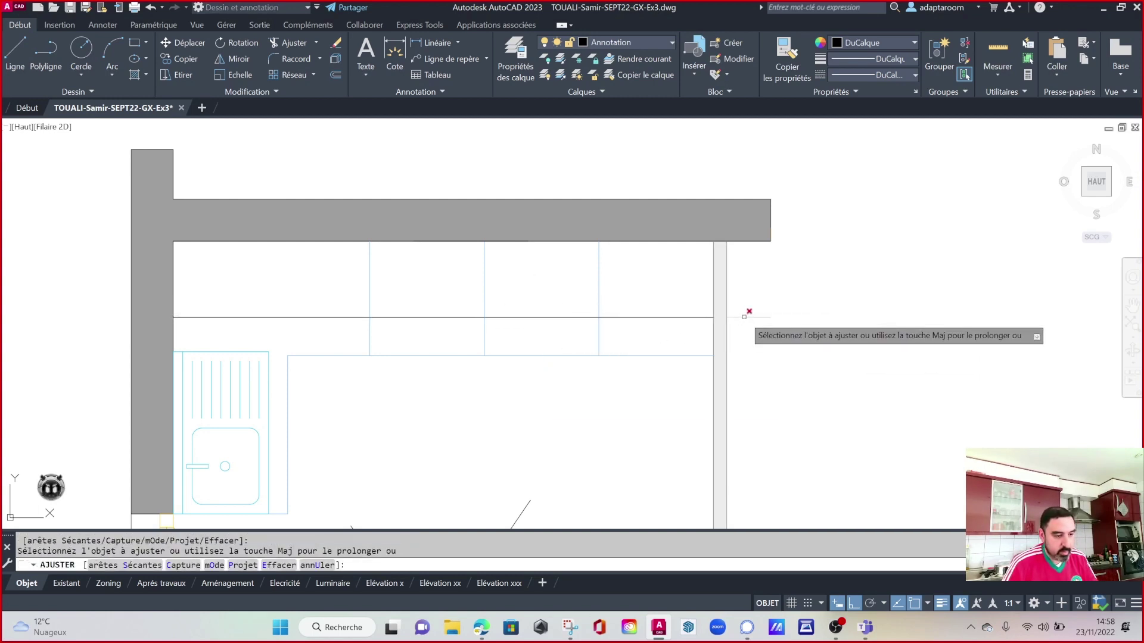
key("Escape")
middle_click_drag(521, 281, 488, 264)
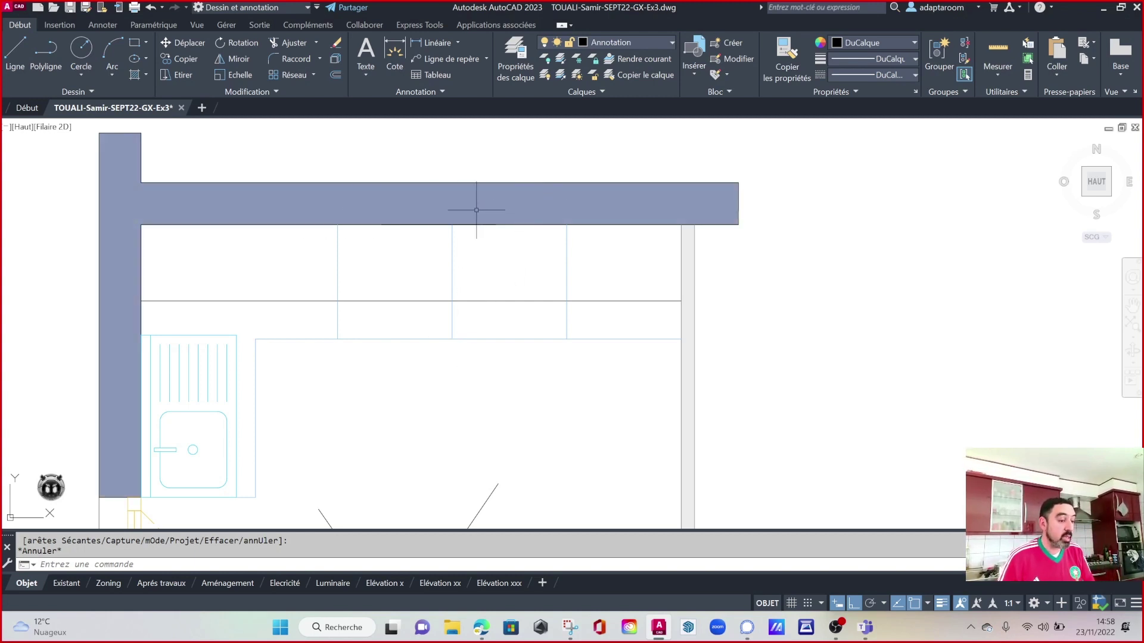
type("l")
key("Return")
left_click(658, 161)
left_click(658, 263)
key("Escape")
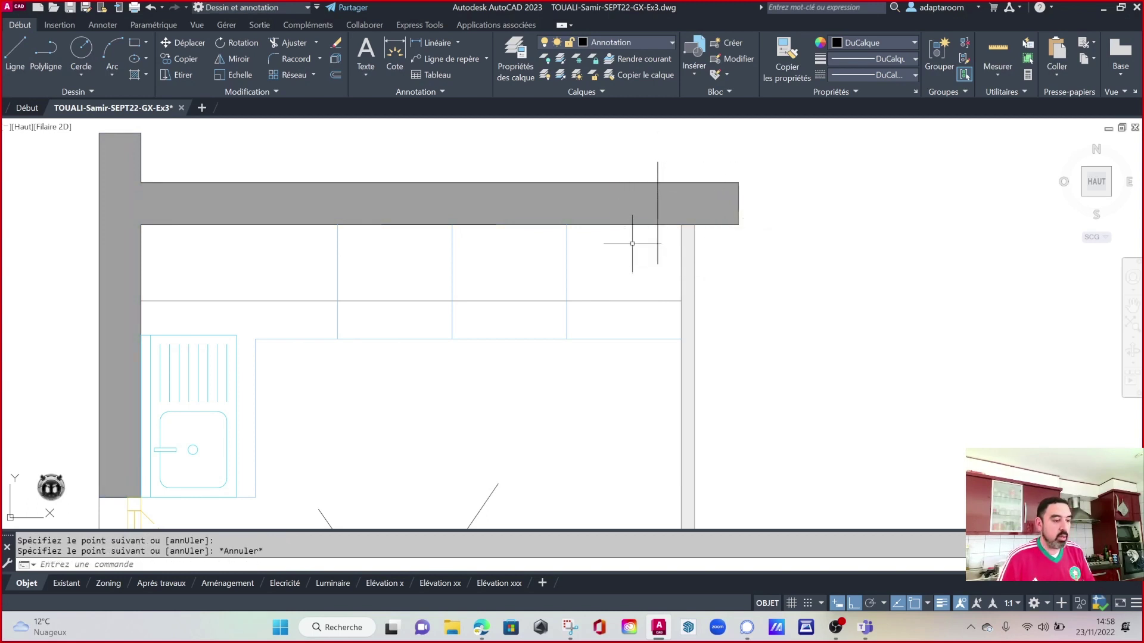
type("ra")
key("Return")
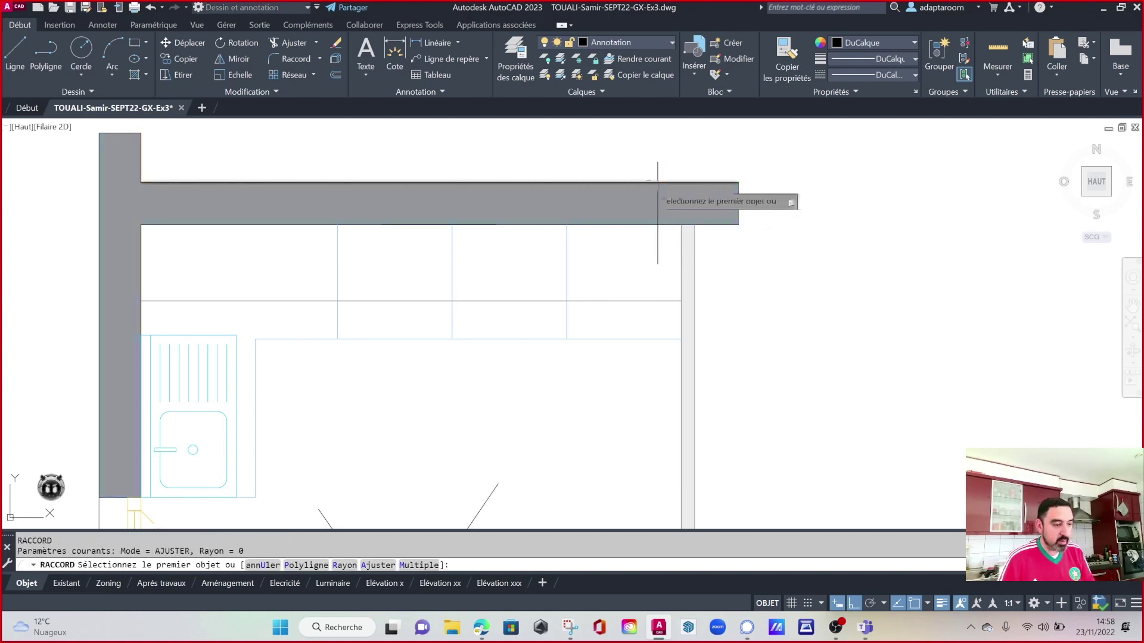
left_click(658, 188)
left_click(658, 192)
key("Return")
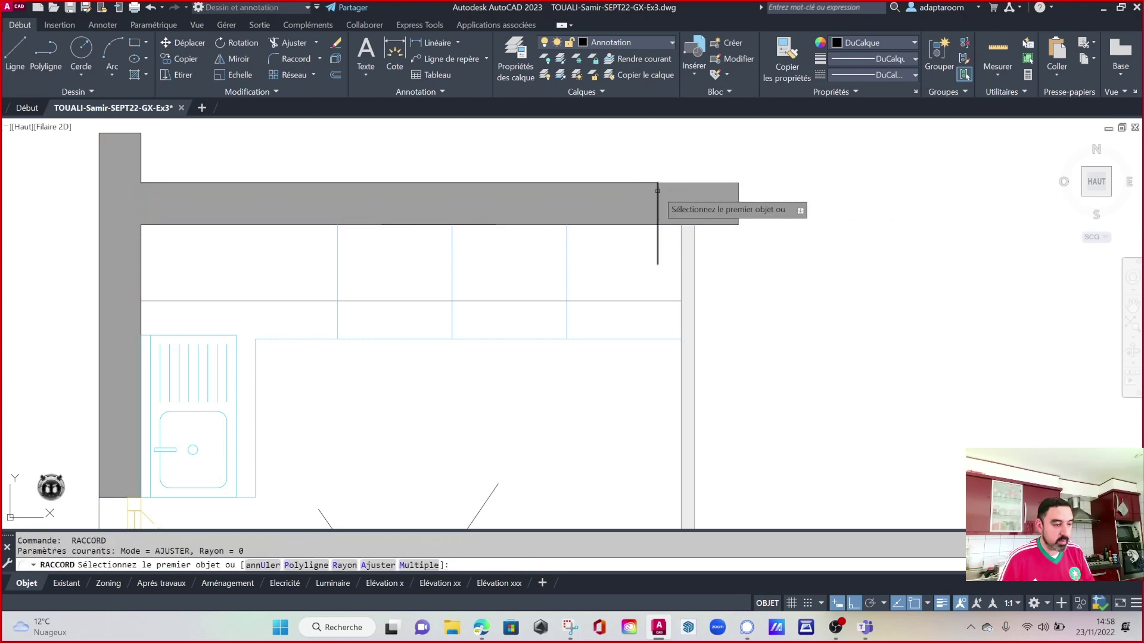
left_click(655, 229)
key("Escape")
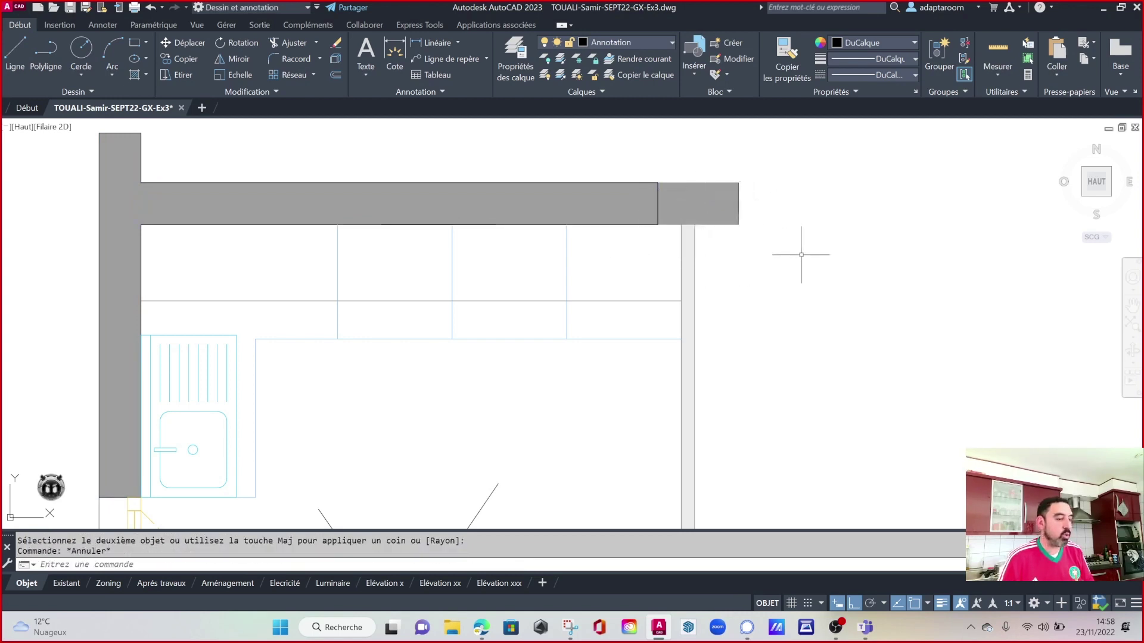
type("u")
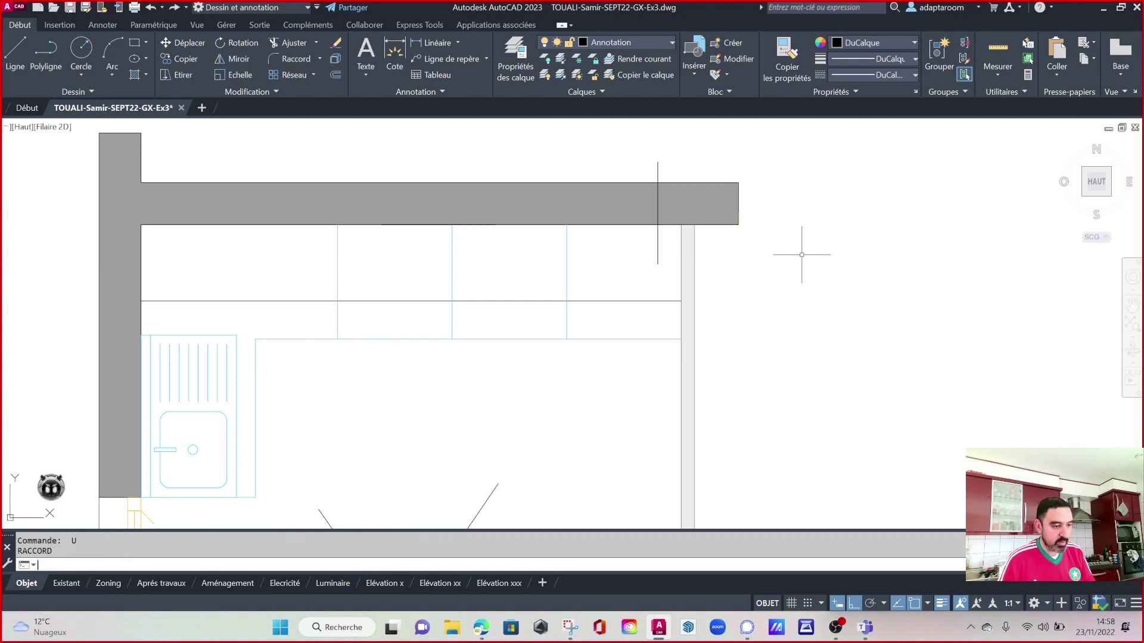
key("Return")
middle_click_drag(581, 288, 608, 262)
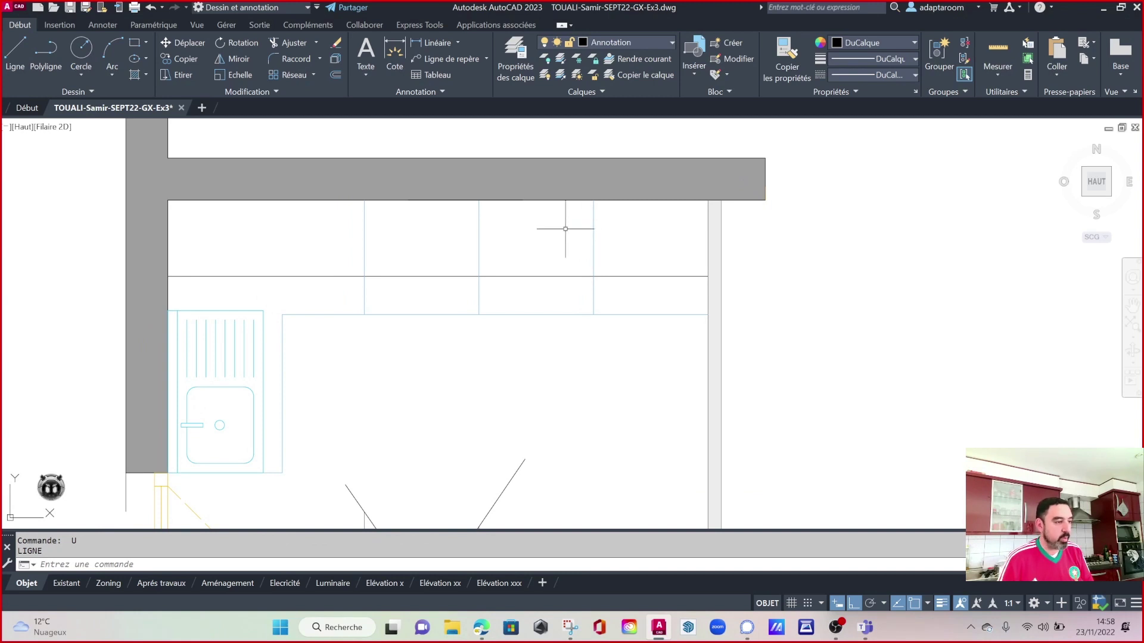
Zoom out from the kitchen to the upper apartment plan with the Salle d'eau and legend.
scroll(565, 228, "down", 2)
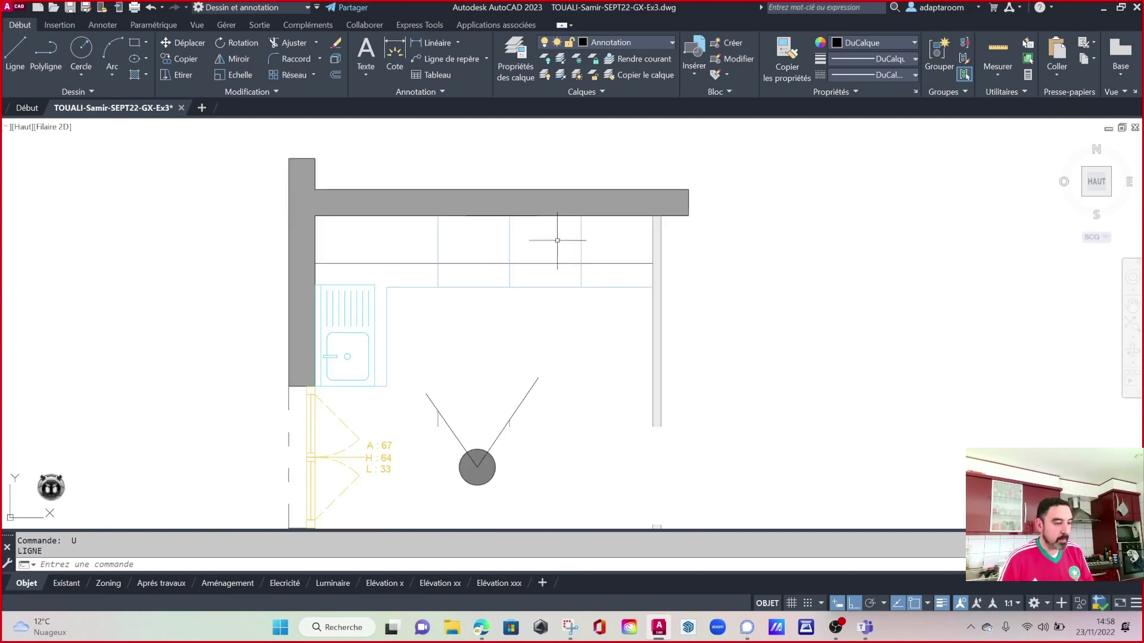
scroll(498, 309, "down", 3)
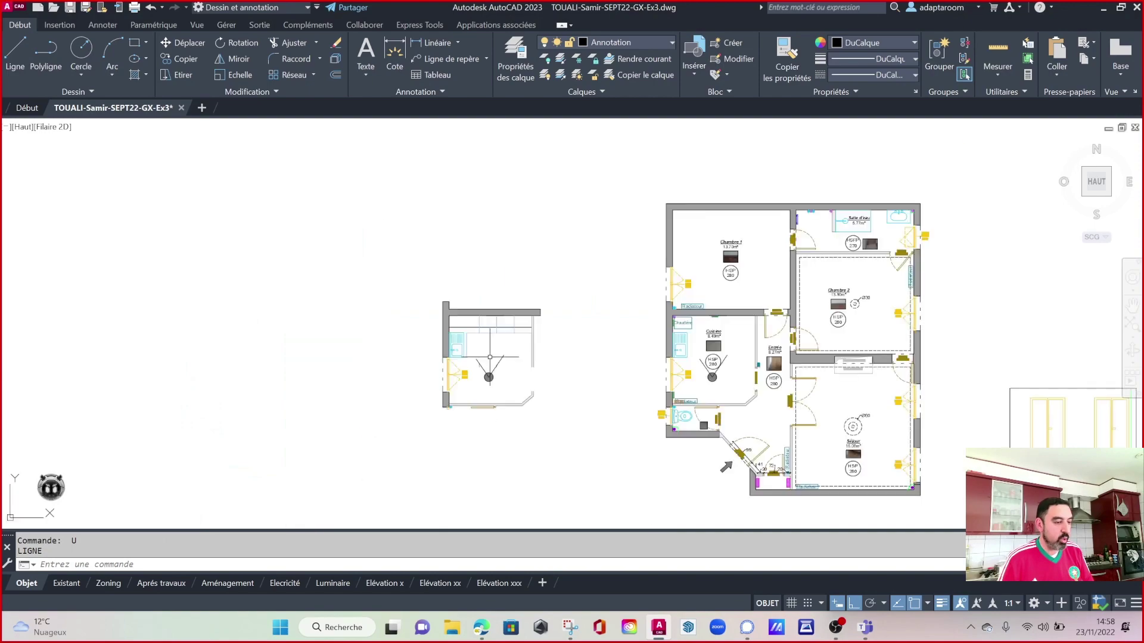
scroll(513, 208, "down", 3)
middle_click_drag(550, 151, 549, 258)
scroll(550, 259, "up", 5)
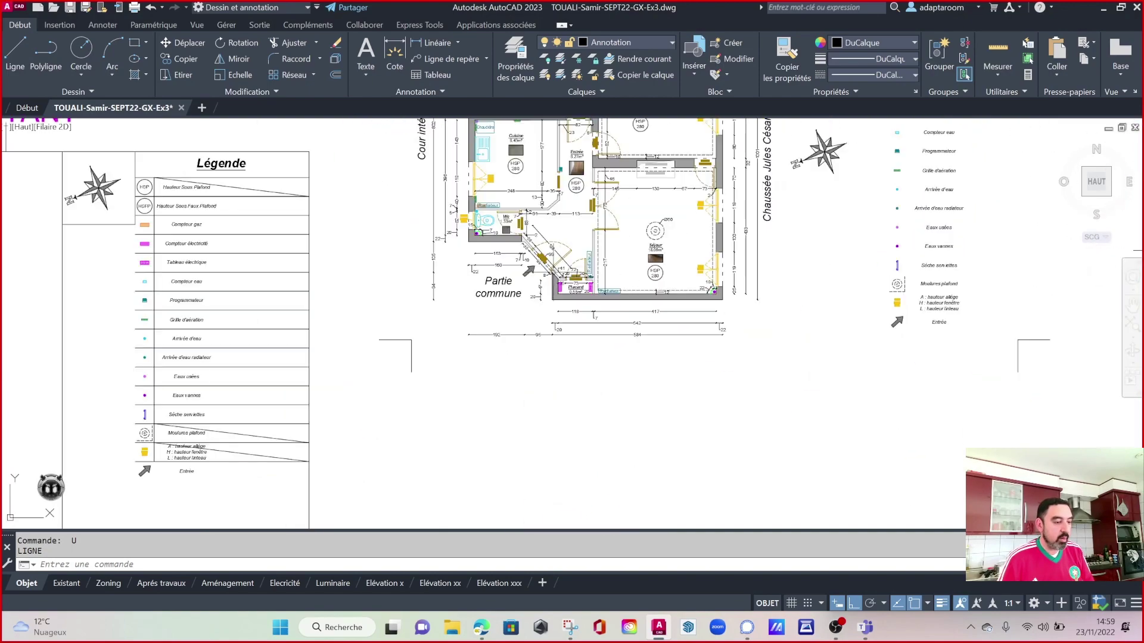
scroll(625, 253, "up", 4)
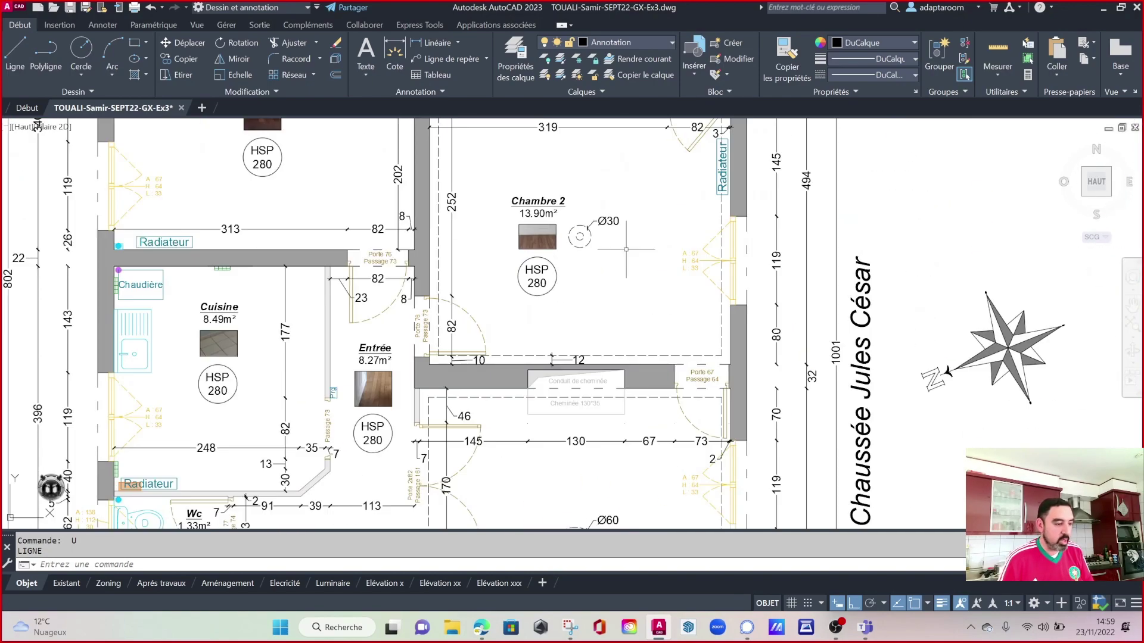
scroll(598, 250, "down", 3)
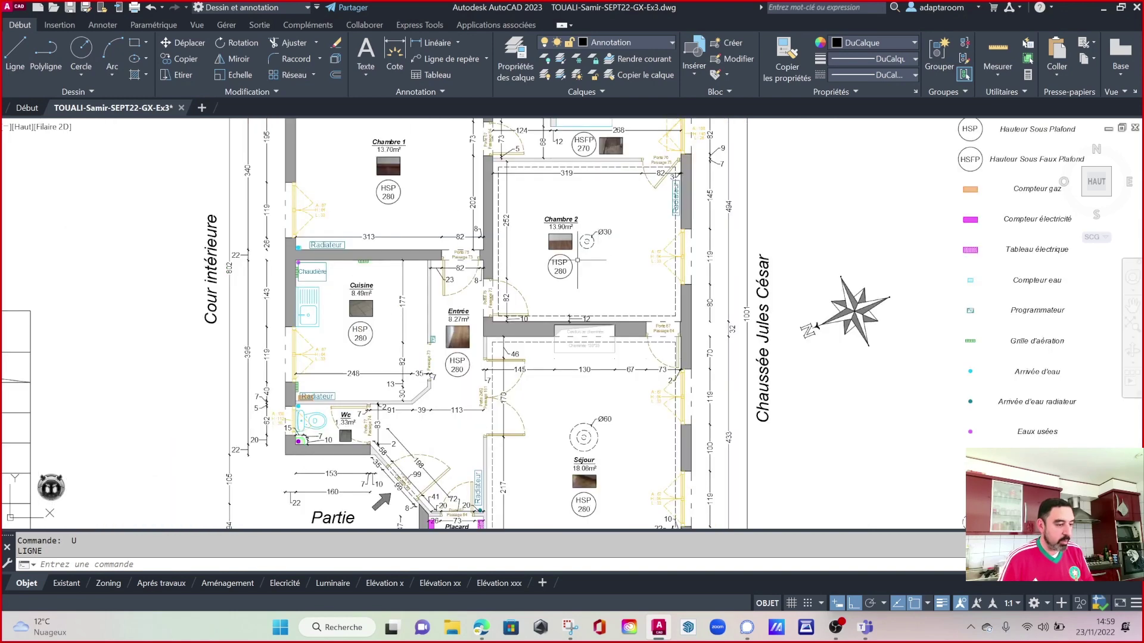
middle_click_drag(600, 178, 634, 268)
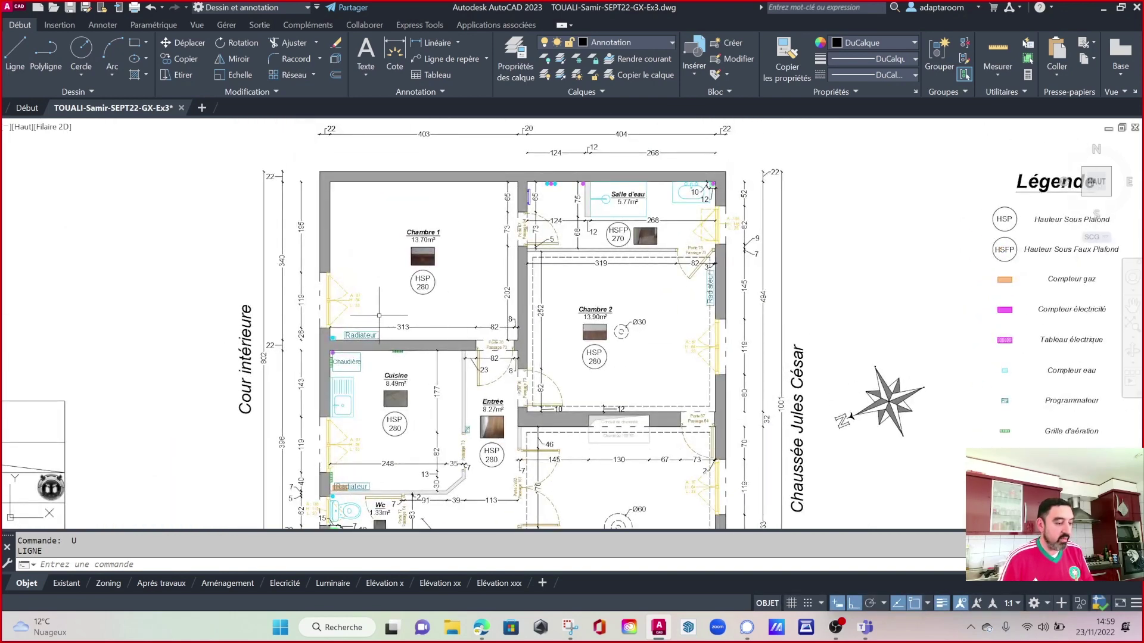
middle_click_drag(462, 322, 465, 299)
scroll(465, 298, "down", 2)
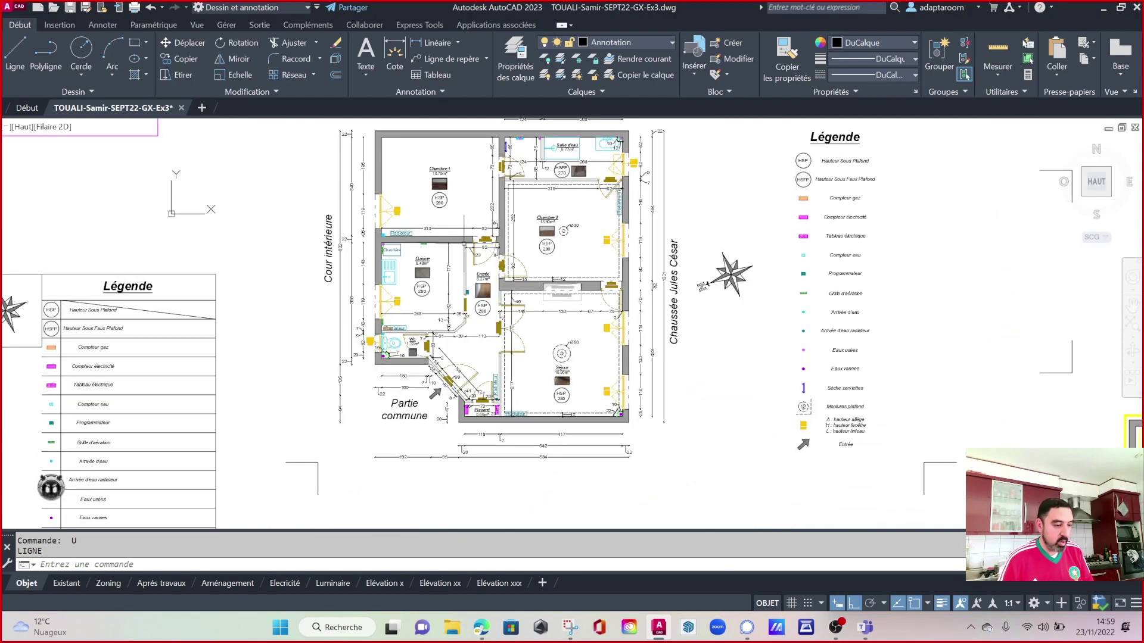
mouse_move(506, 340)
middle_mouse_down()
mouse_move(517, 351)
mouse_move(512, 243)
middle_mouse_up()
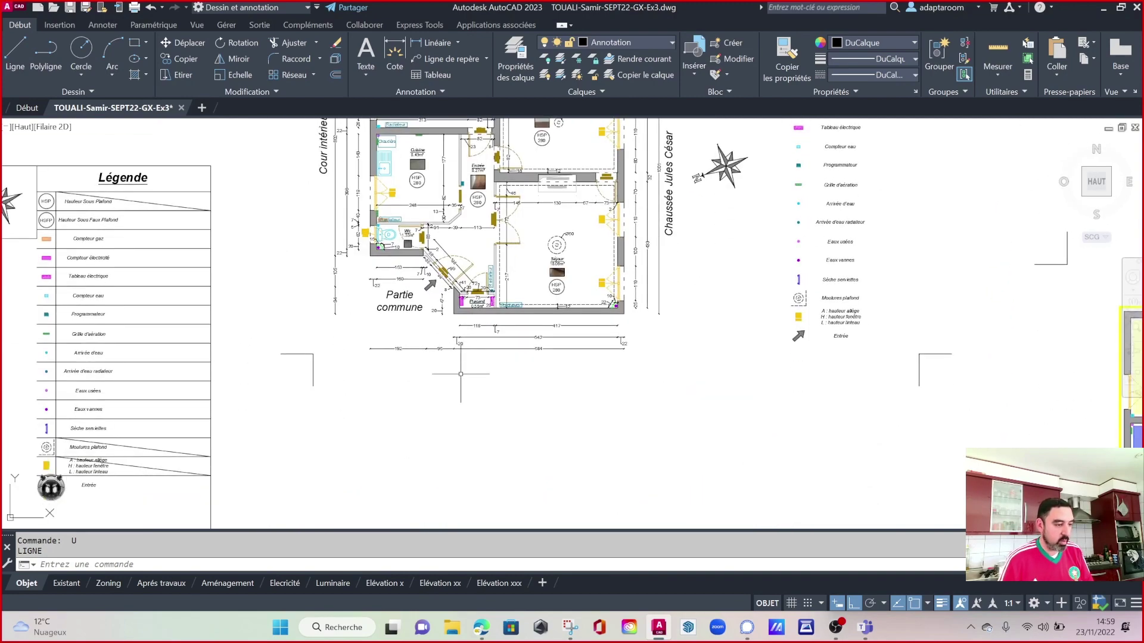
scroll(524, 317, "up", 3)
left_click(525, 311)
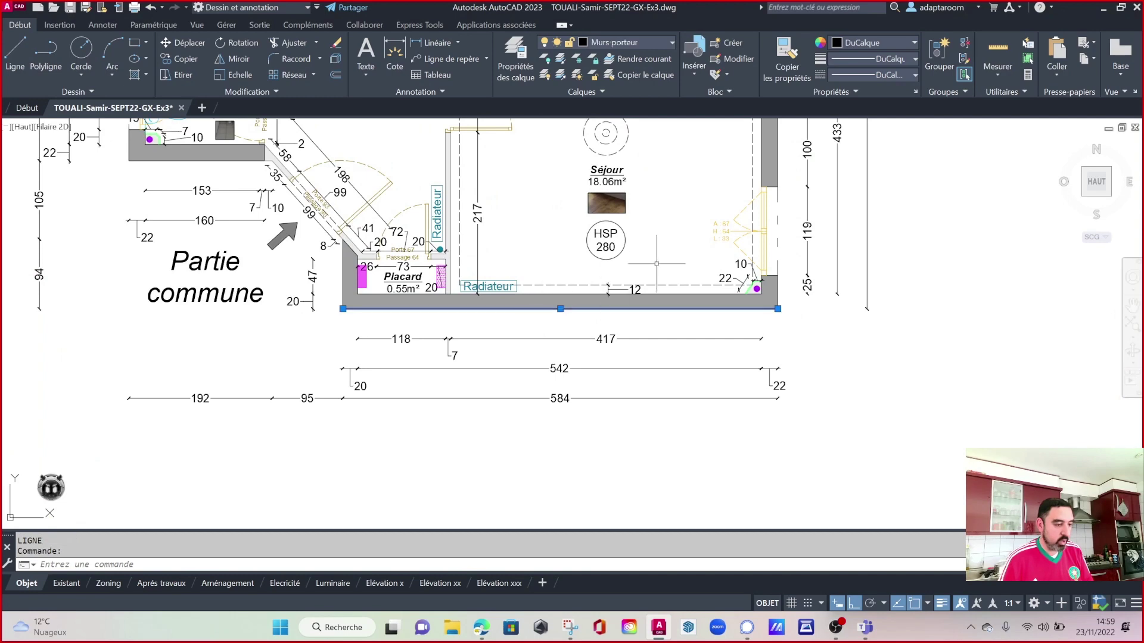
key("Escape")
Pan down to the lower apartment plan, then frame both apartment plans together.
scroll(579, 335, "down", 3)
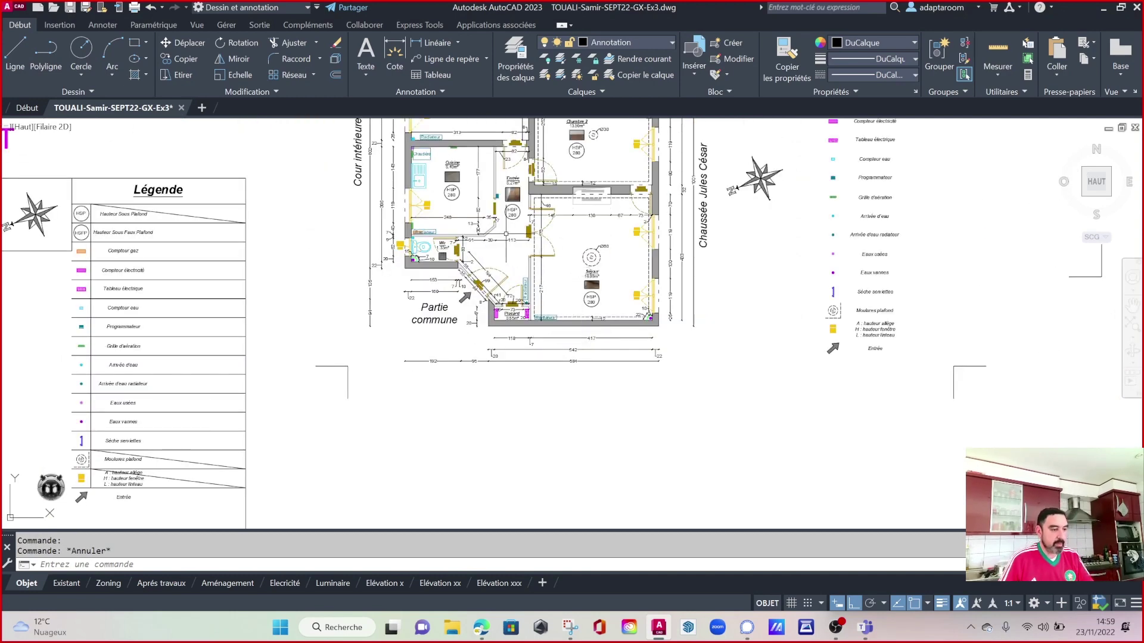
scroll(506, 234, "down", 2)
middle_click_drag(462, 378, 449, 173)
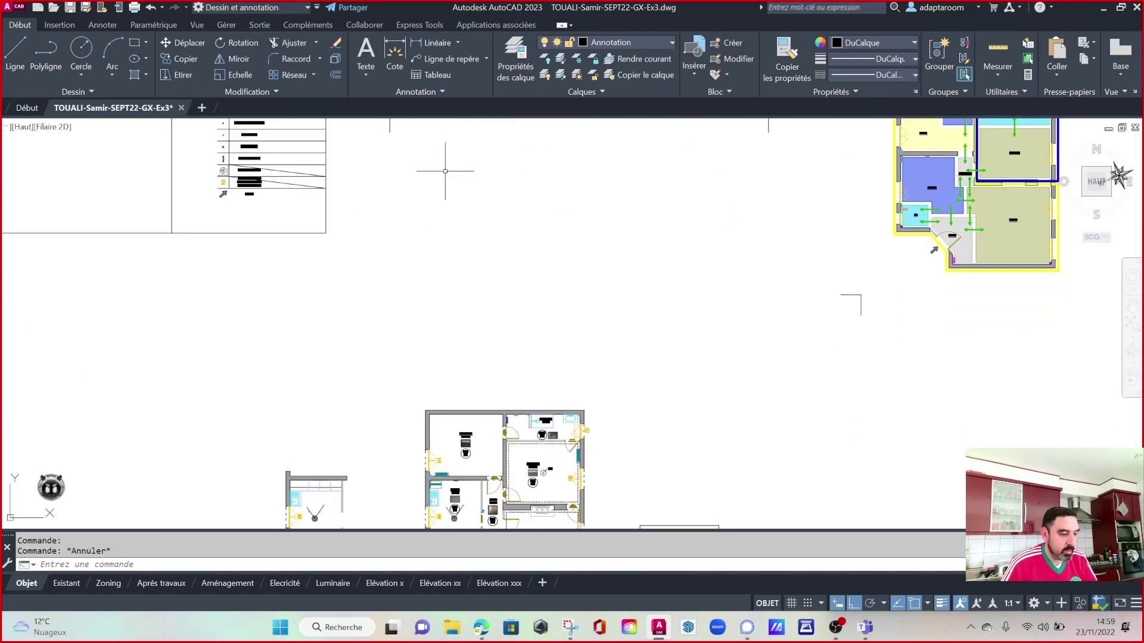
middle_click_drag(464, 324, 441, 191)
scroll(472, 341, "up", 2)
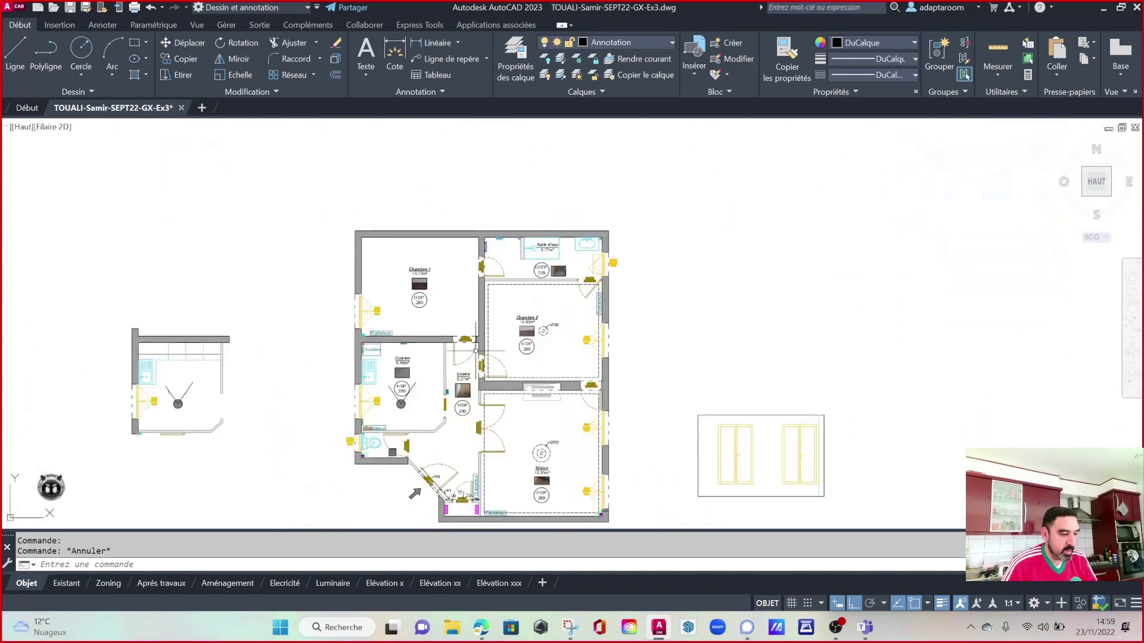
scroll(472, 341, "up", 2)
scroll(456, 266, "down", 4)
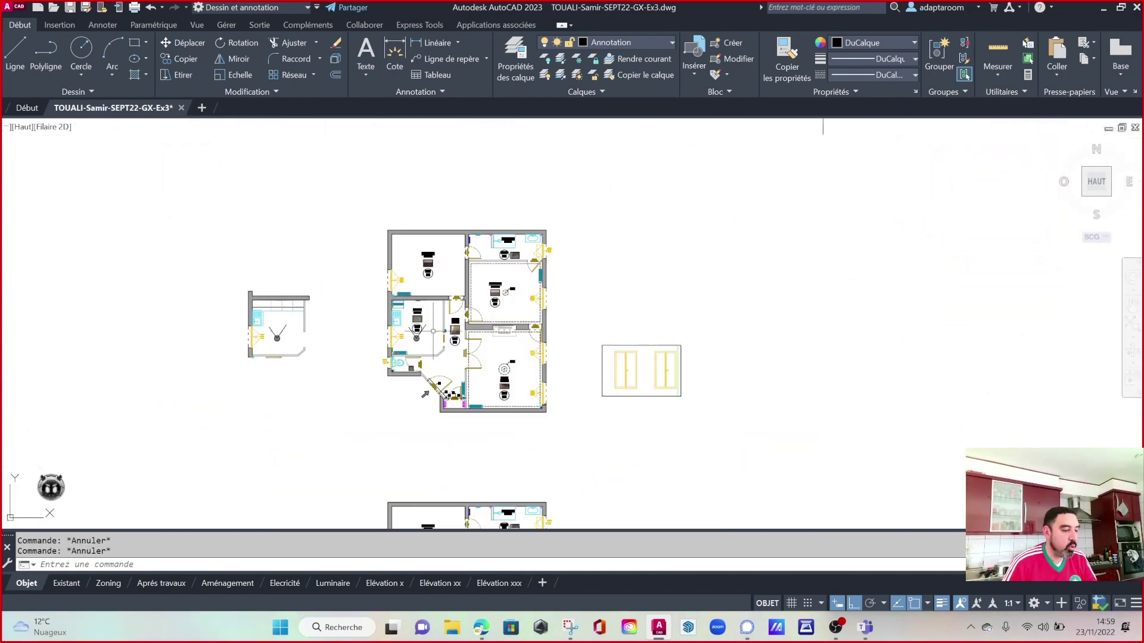
middle_click_drag(460, 450, 471, 290)
scroll(450, 364, "up", 4)
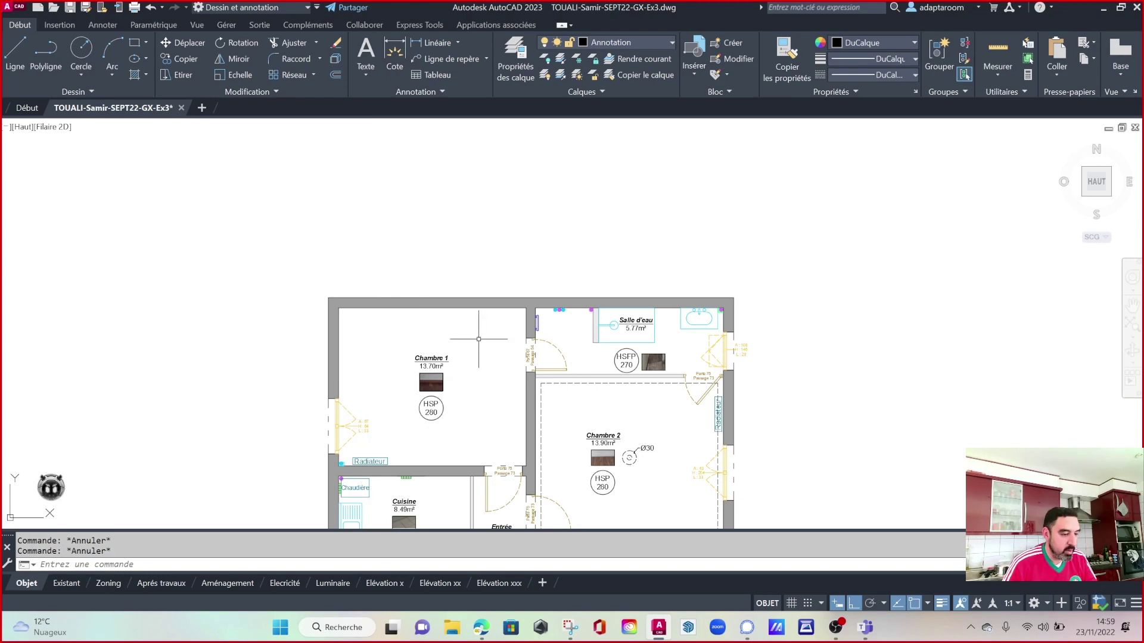
scroll(479, 339, "down", 4)
middle_click_drag(450, 288, 534, 434)
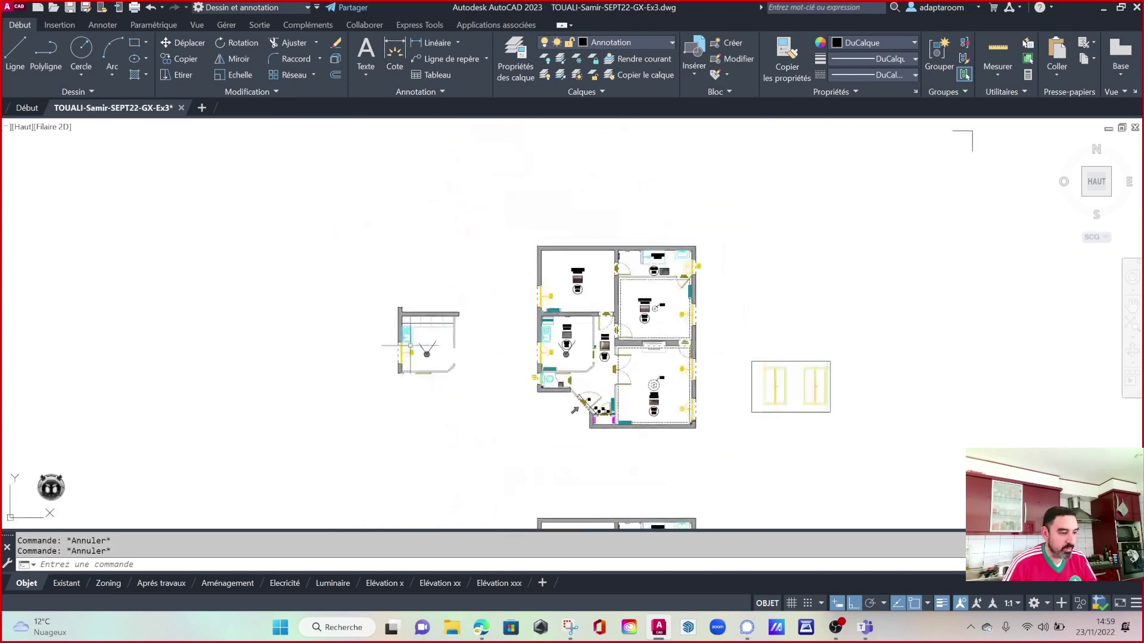
scroll(410, 345, "up", 8)
middle_click_drag(518, 258, 374, 292)
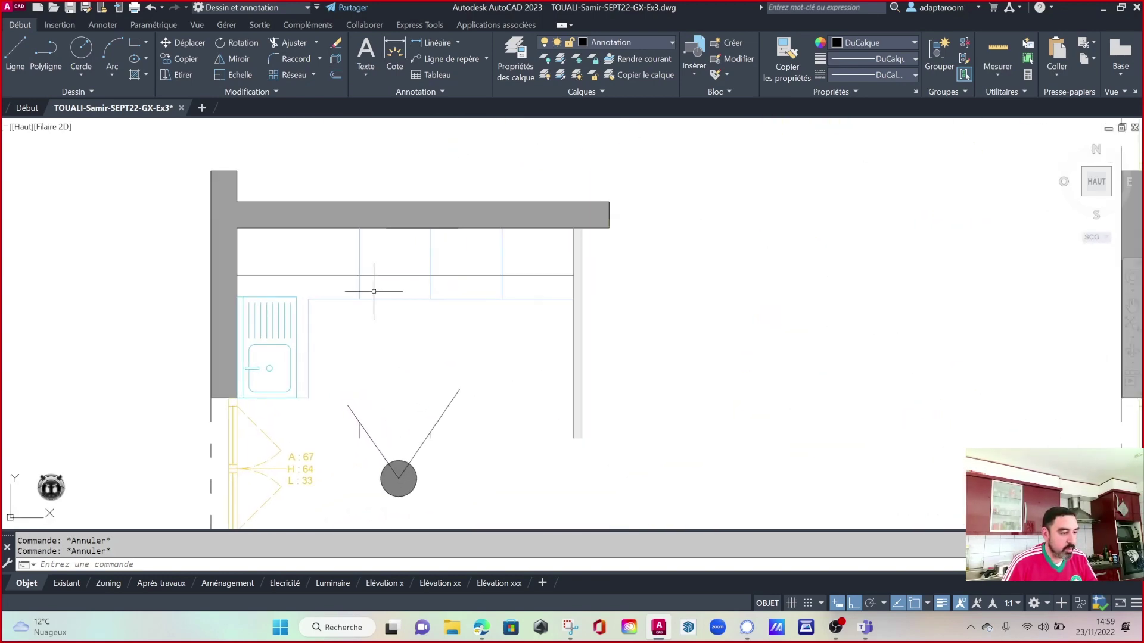
scroll(339, 254, "up", 2)
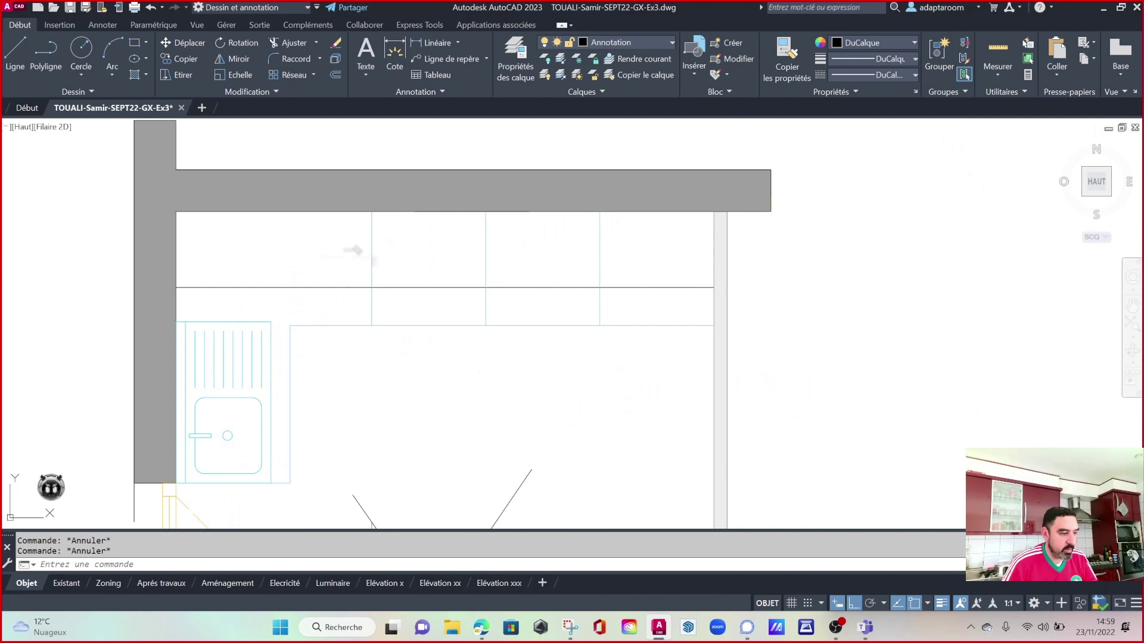
middle_click_drag(355, 250, 345, 285)
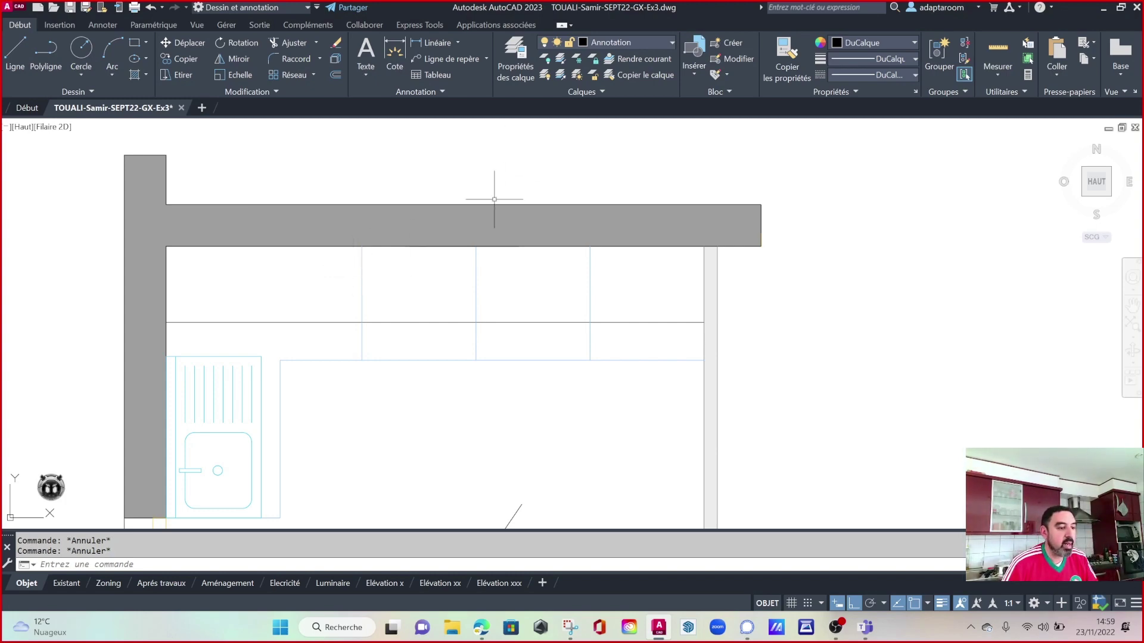
scroll(493, 199, "down", 10)
scroll(619, 246, "up", 4)
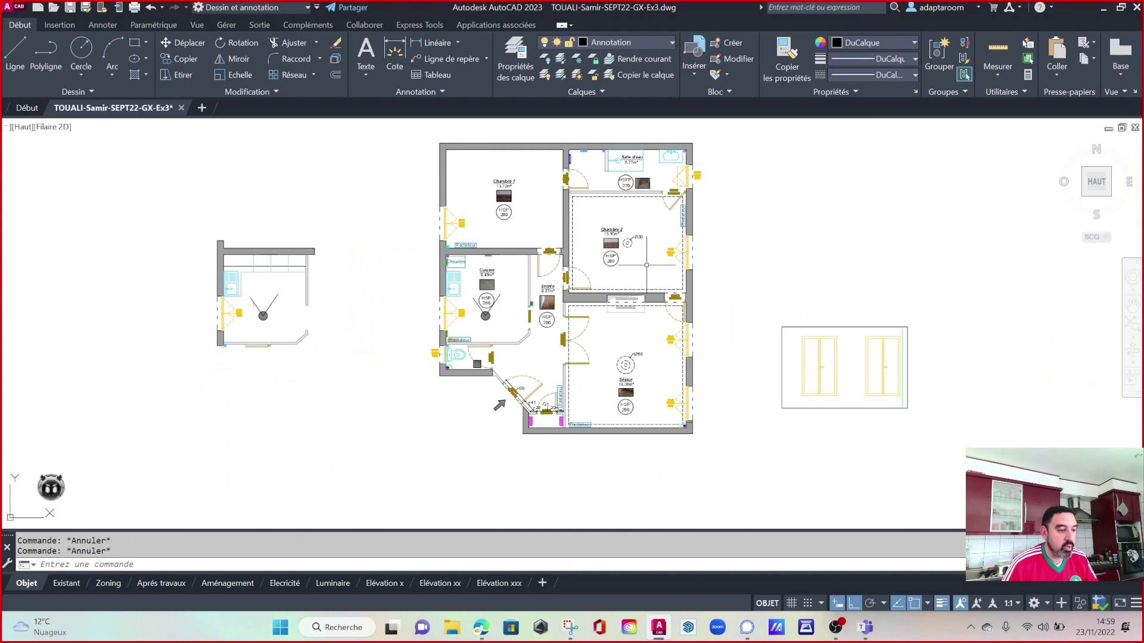
scroll(646, 265, "down", 4)
scroll(646, 265, "up", 8)
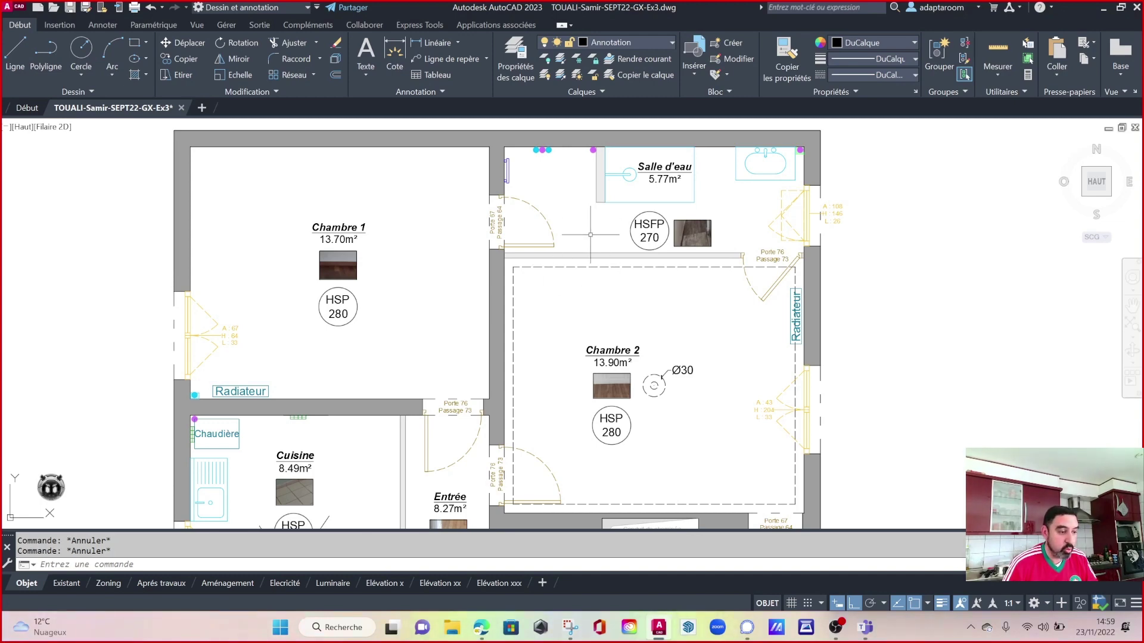
left_click(513, 54)
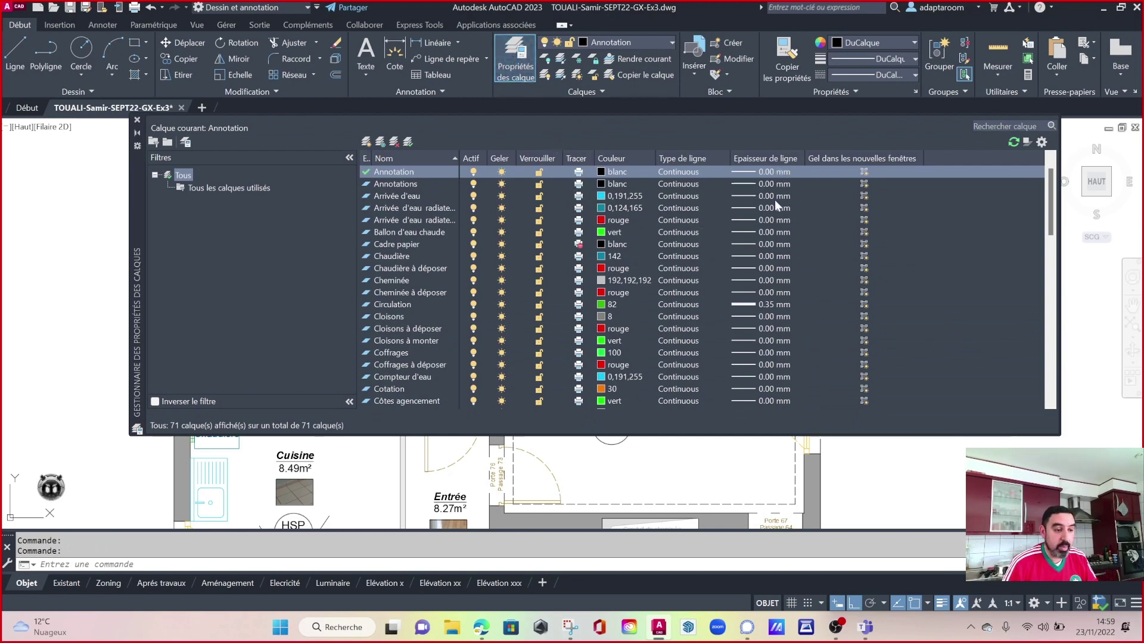
scroll(777, 212, "down", 3)
scroll(777, 212, "down", 4)
scroll(777, 212, "down", 4)
scroll(777, 213, "down", 3)
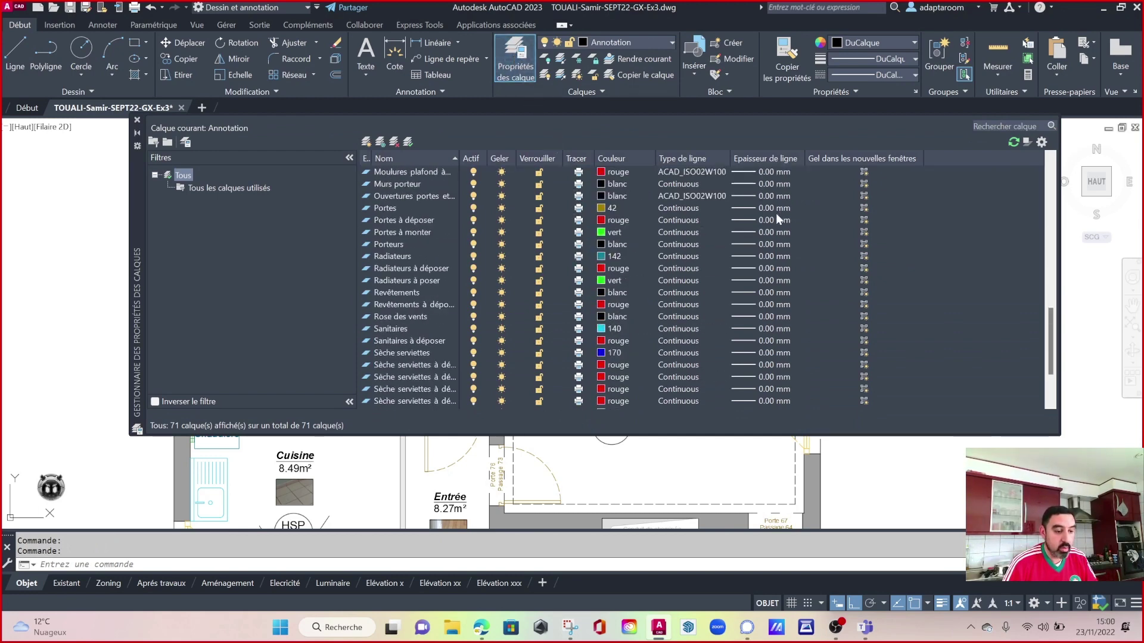
scroll(776, 213, "down", 3)
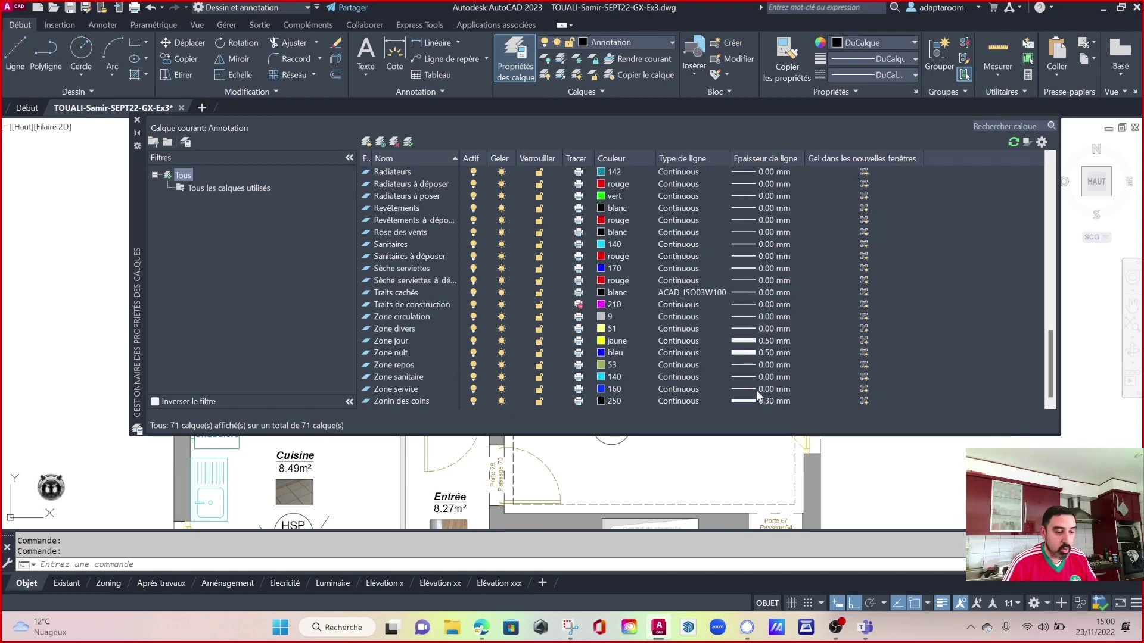
scroll(774, 370, "up", 3)
scroll(771, 336, "up", 3)
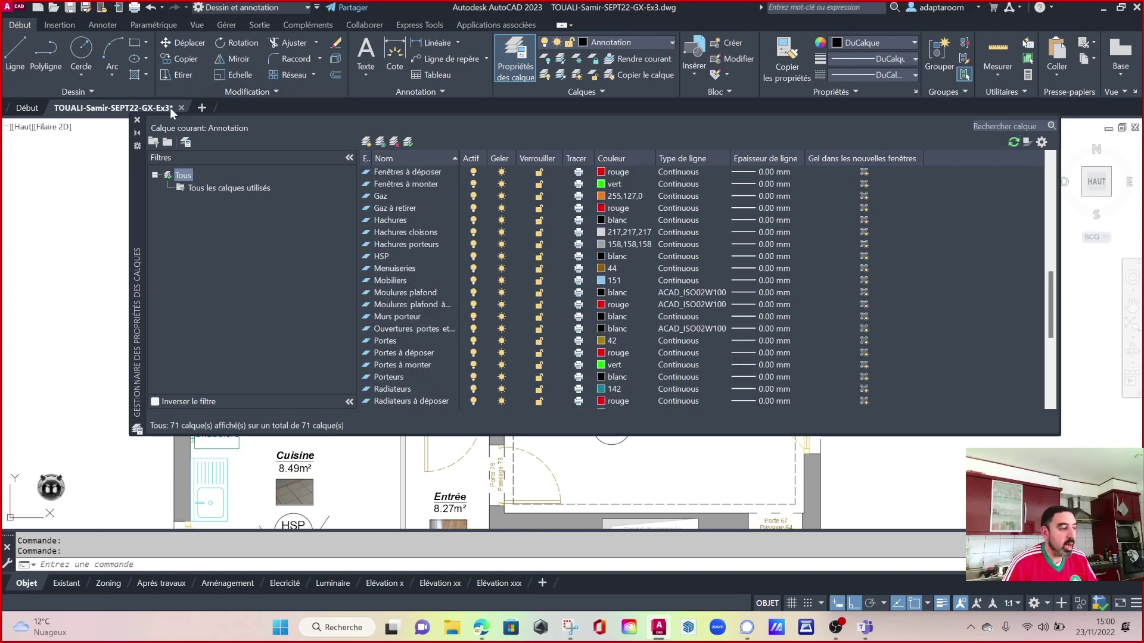
left_click(138, 121)
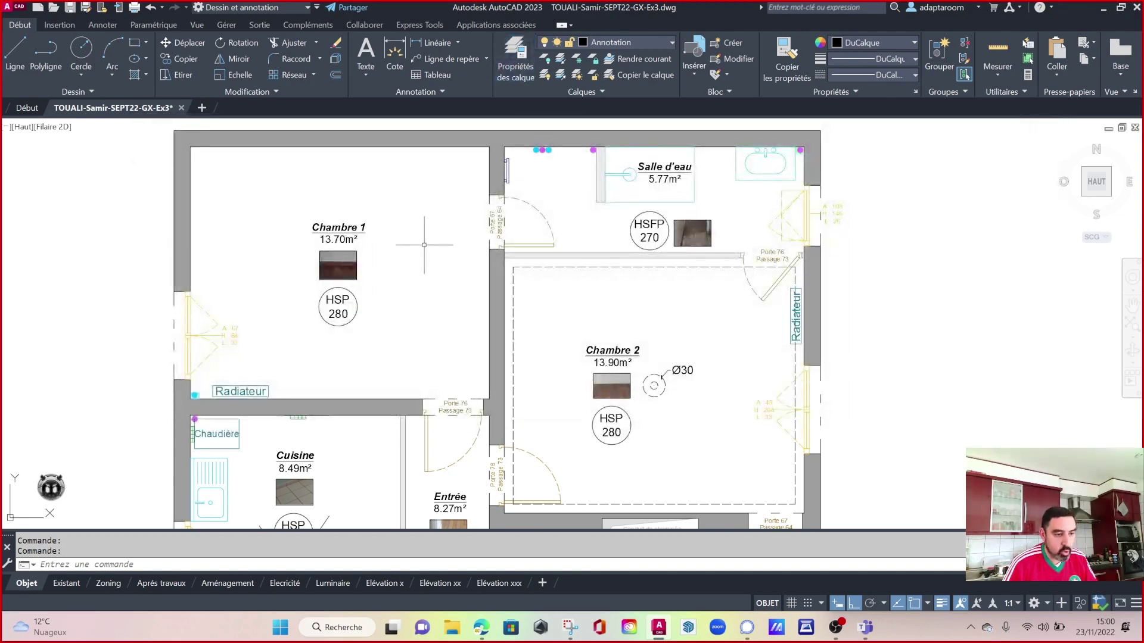
key("Escape")
middle_click_drag(450, 224, 455, 320)
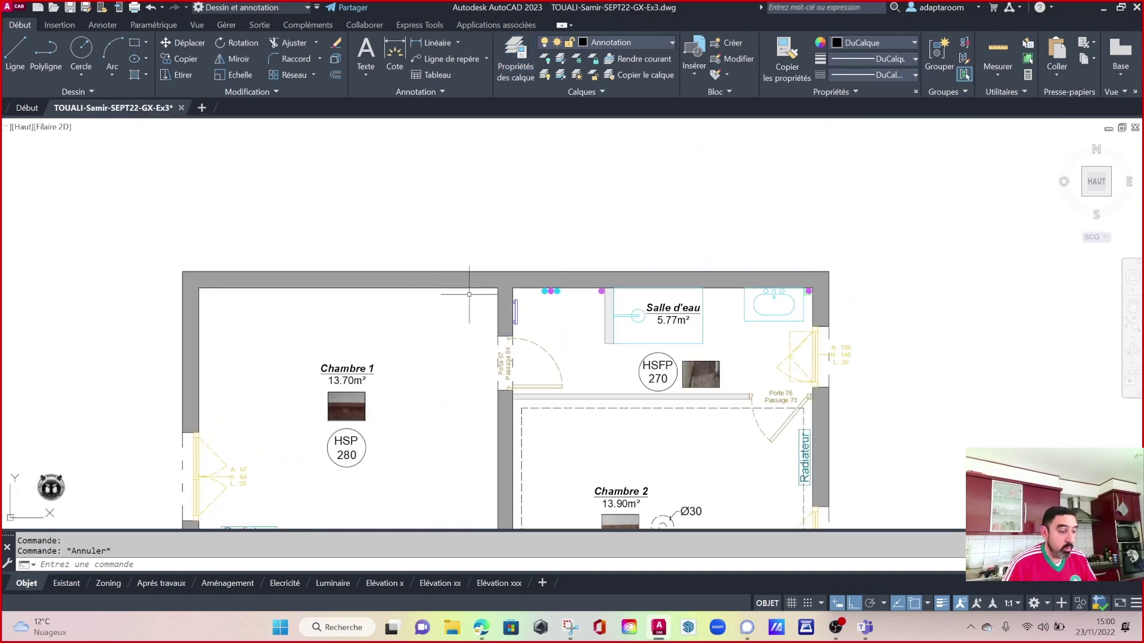
scroll(490, 210, "down", 4)
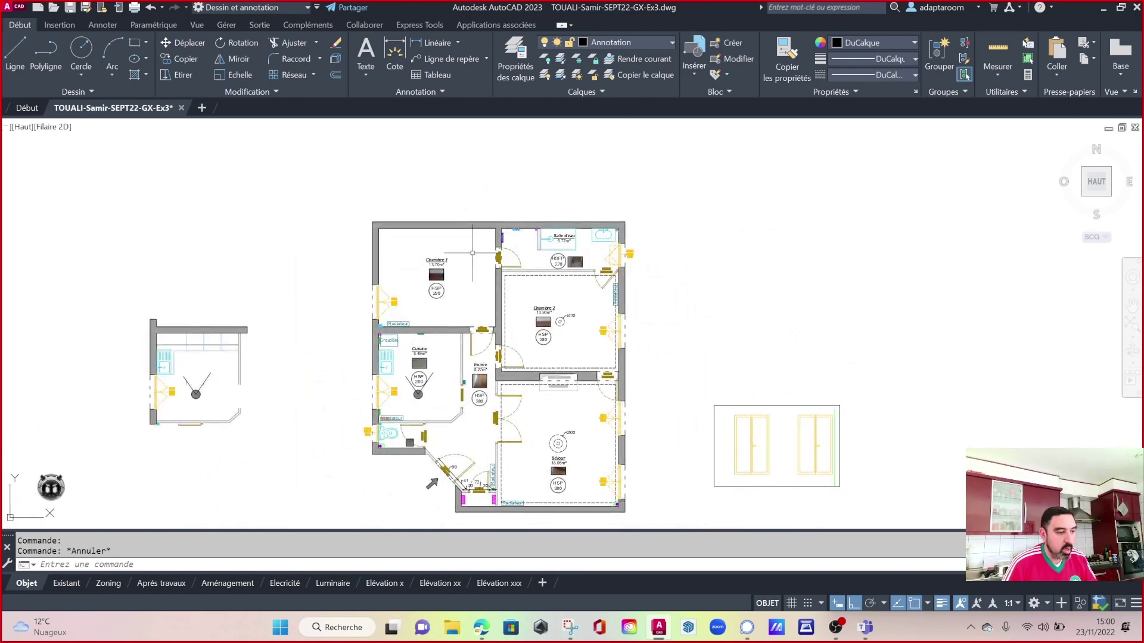
mouse_move(471, 257)
middle_mouse_down()
mouse_move(426, 191)
mouse_move(433, 264)
middle_mouse_up()
scroll(421, 230, "up", 2)
scroll(421, 230, "up", 2)
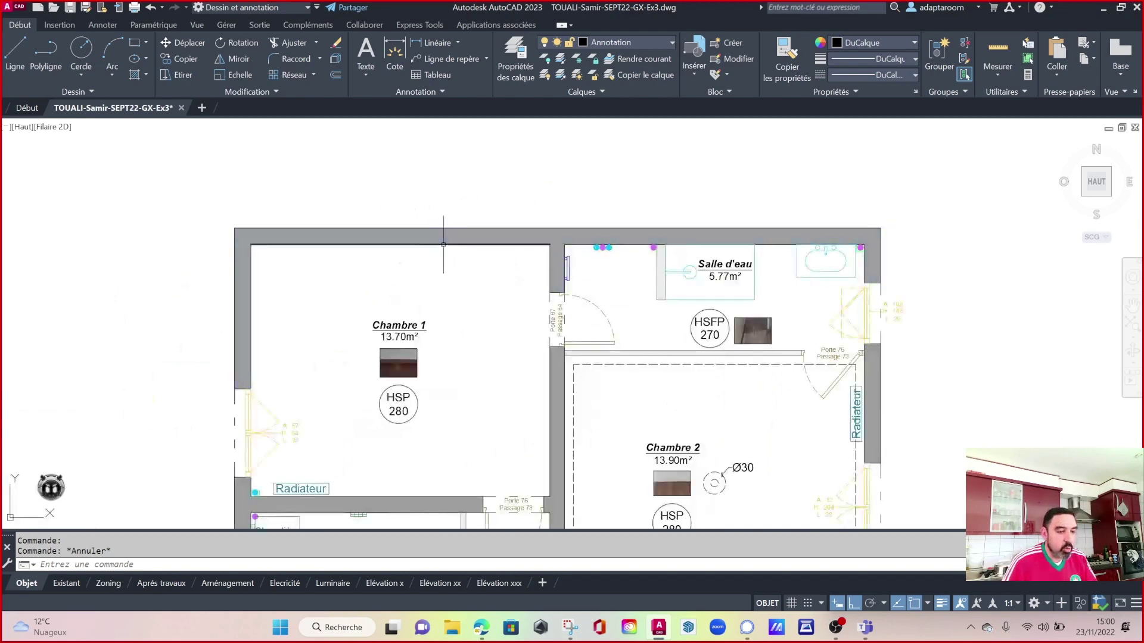
scroll(421, 230, "down", 4)
middle_click_drag(586, 274, 463, 268)
scroll(491, 238, "up", 3)
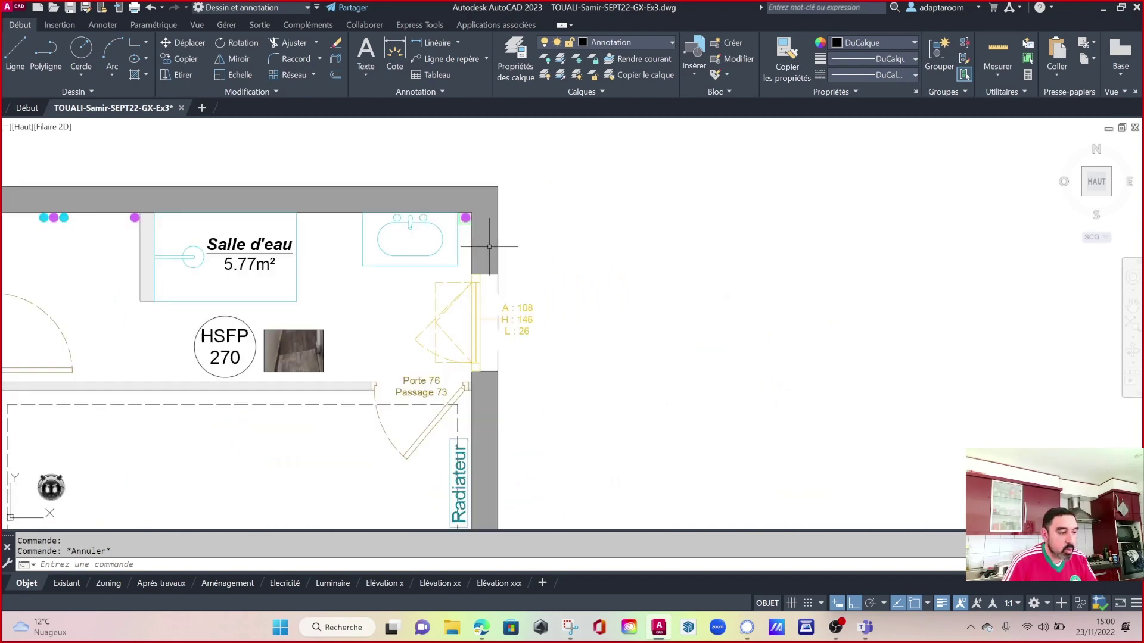
key("Escape")
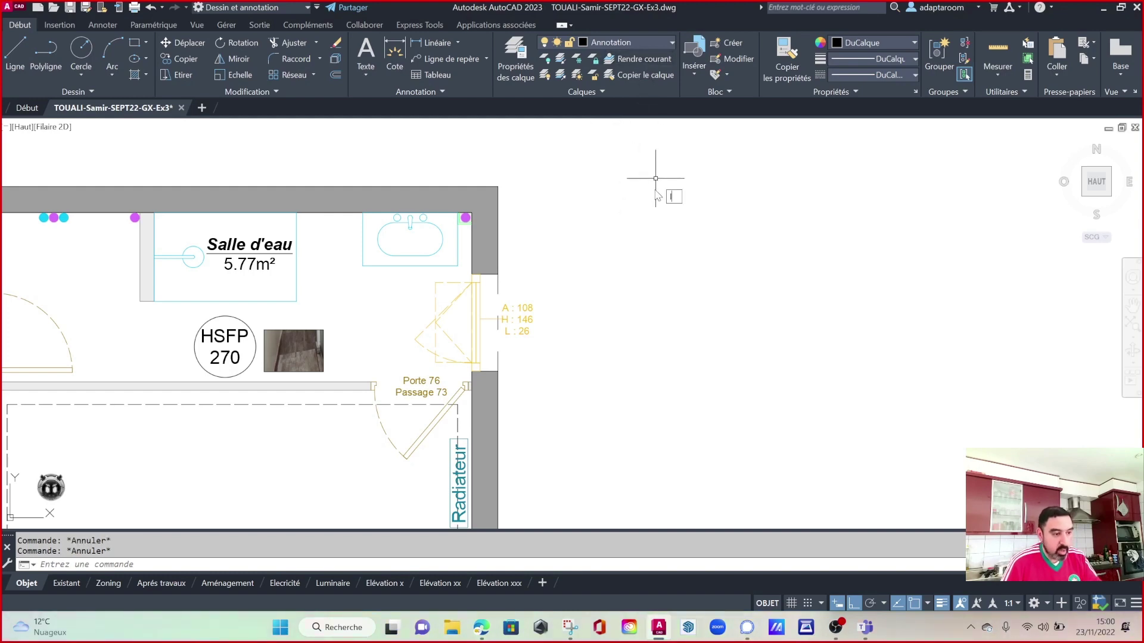
type("l")
key("Return")
left_click(636, 192)
left_click(635, 441)
key("Escape")
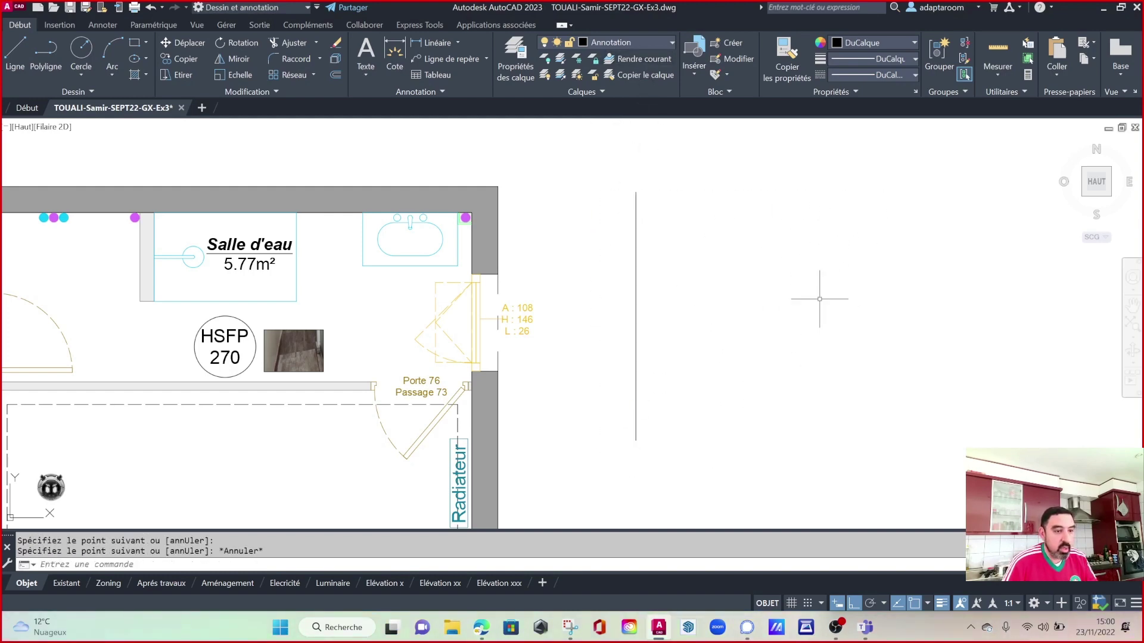
left_click(888, 66)
scroll(885, 148, "down", 3)
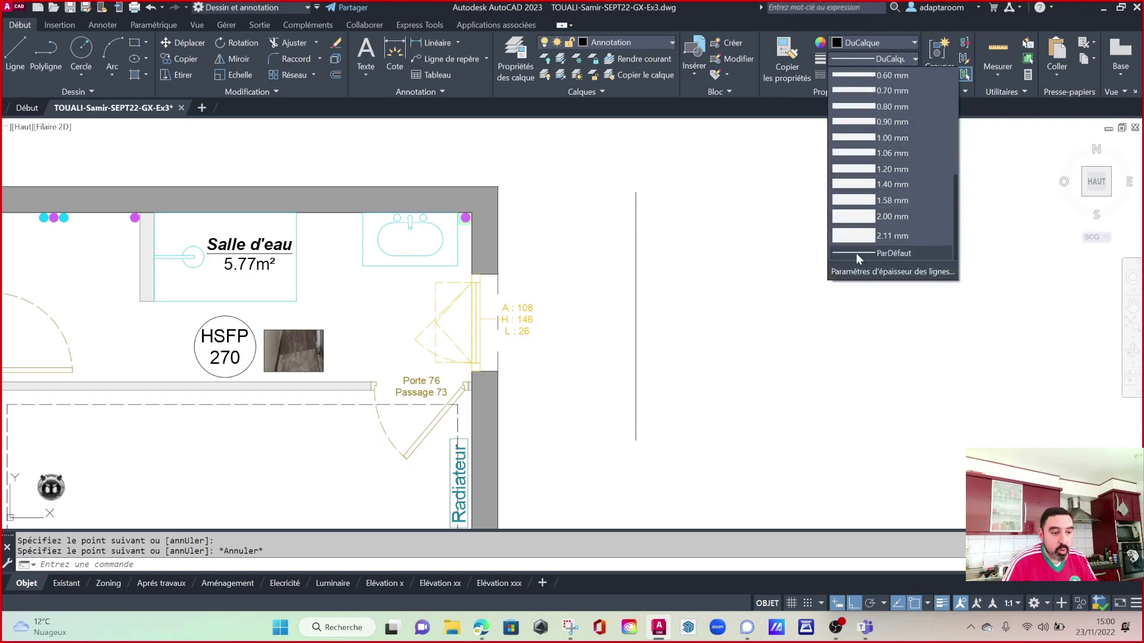
key("Escape")
key("Escape")
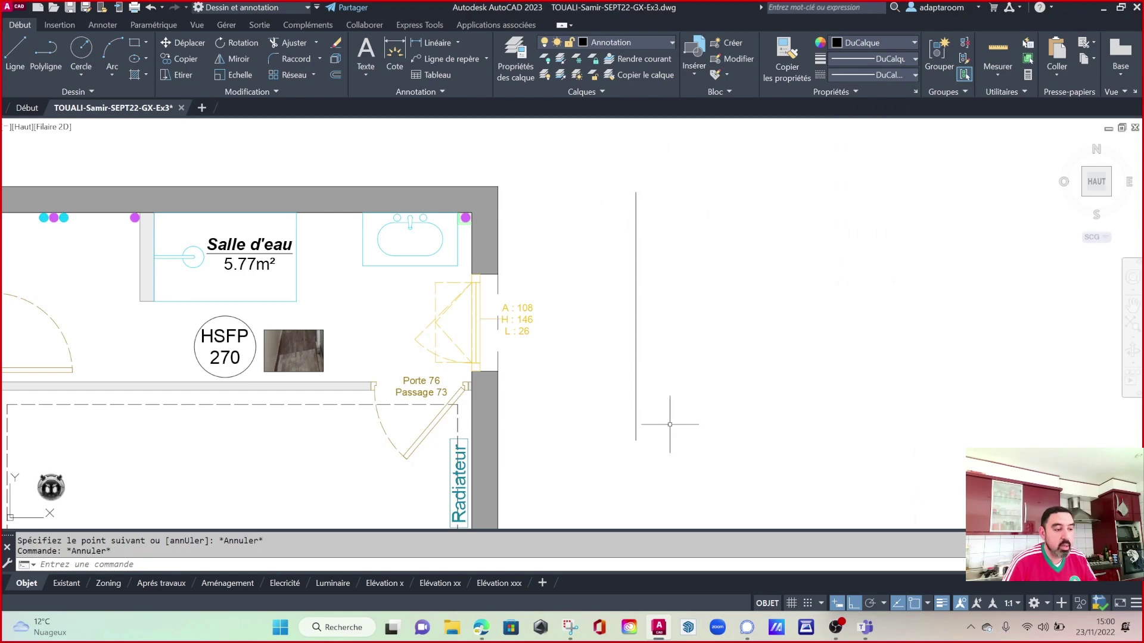
left_click(689, 366)
left_click(595, 302)
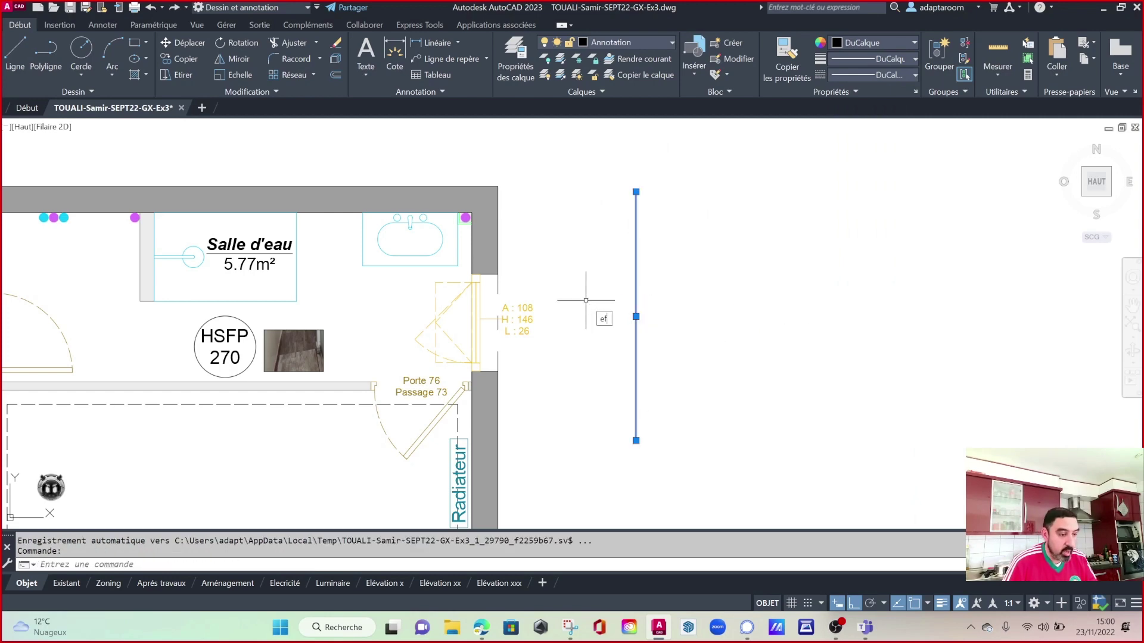
type("ef")
key("Return")
scroll(626, 256, "down", 3)
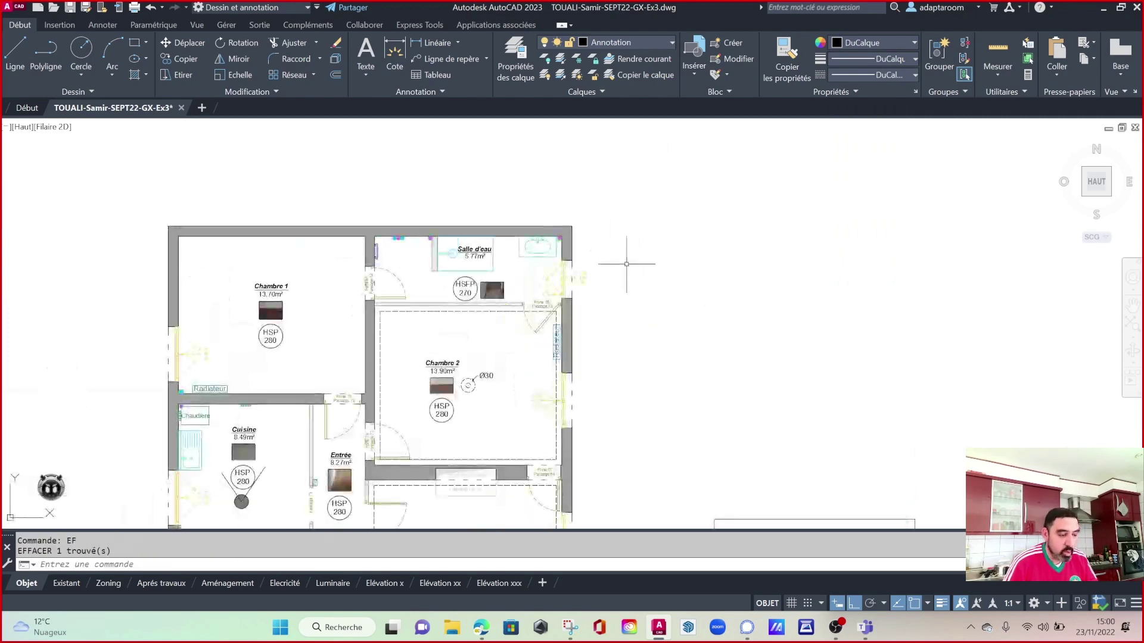
Zoom to the kitchen and draw a vertical line from the counter corner to the back wall.
scroll(499, 350, "down", 2)
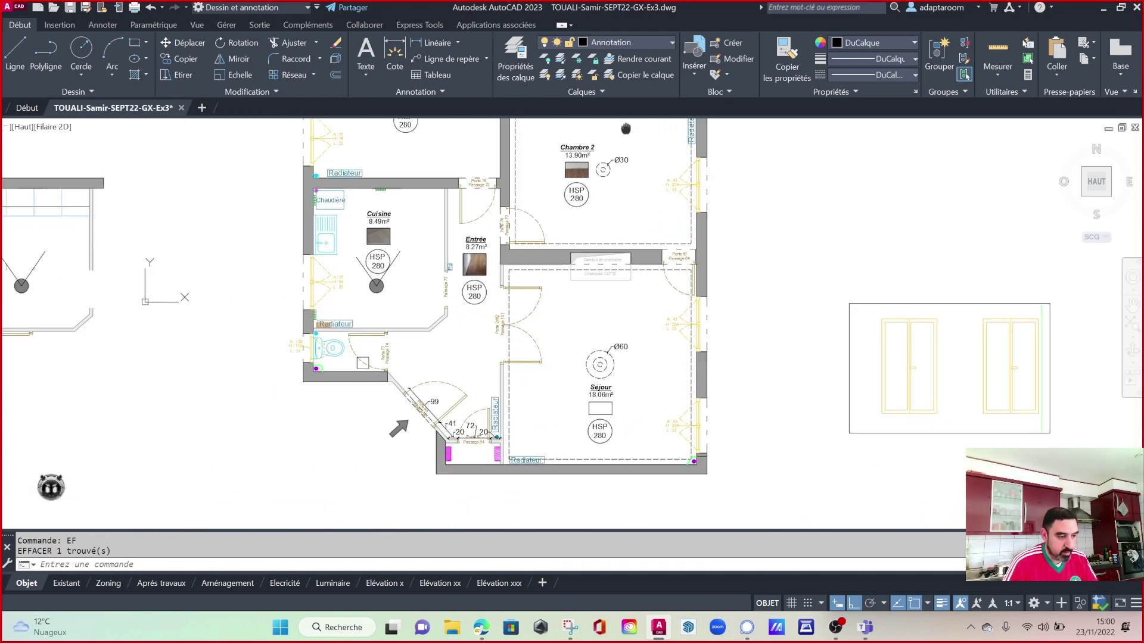
scroll(447, 256, "down", 2)
middle_click_drag(368, 362, 658, 388)
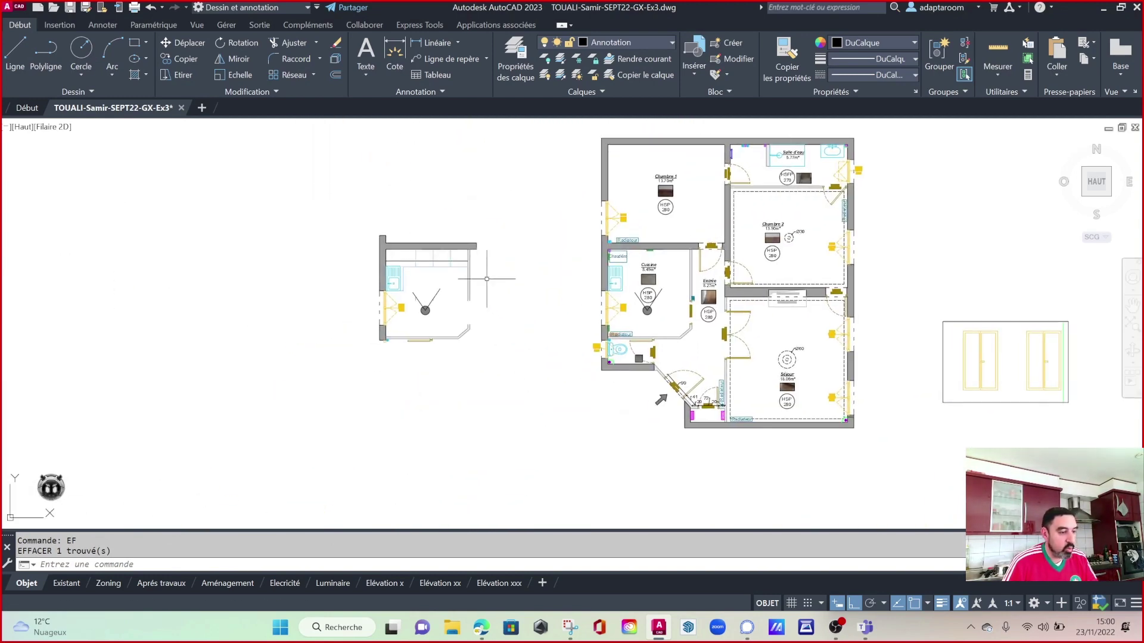
scroll(378, 250, "up", 5)
middle_click_drag(536, 281, 422, 284)
scroll(426, 285, "up", 2)
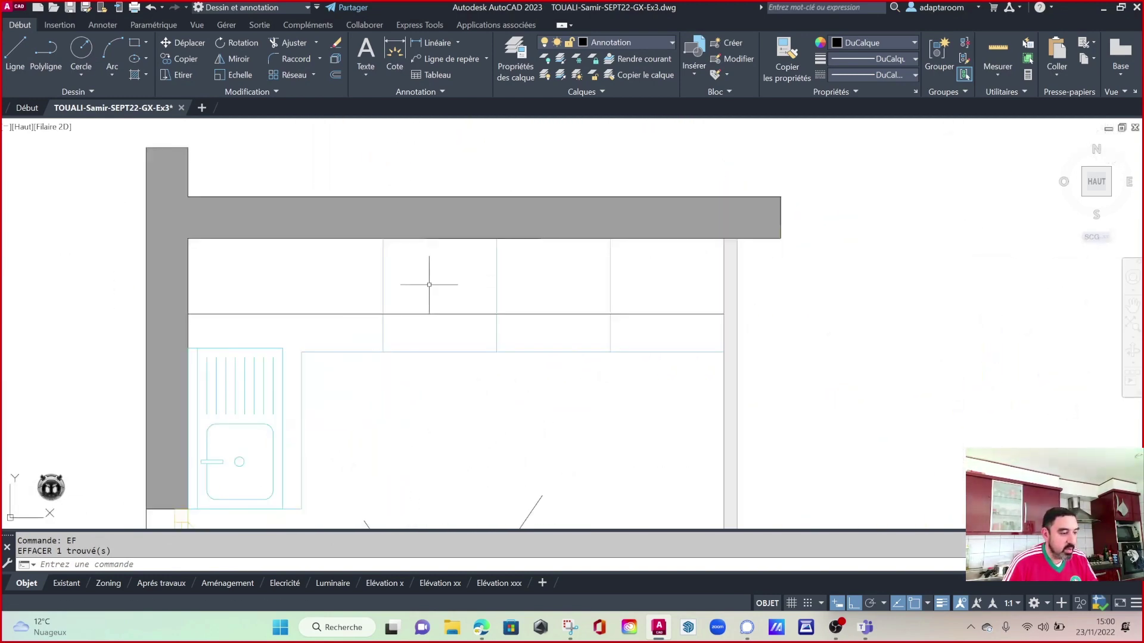
key("Escape")
key("Escape")
type("l")
key("Return")
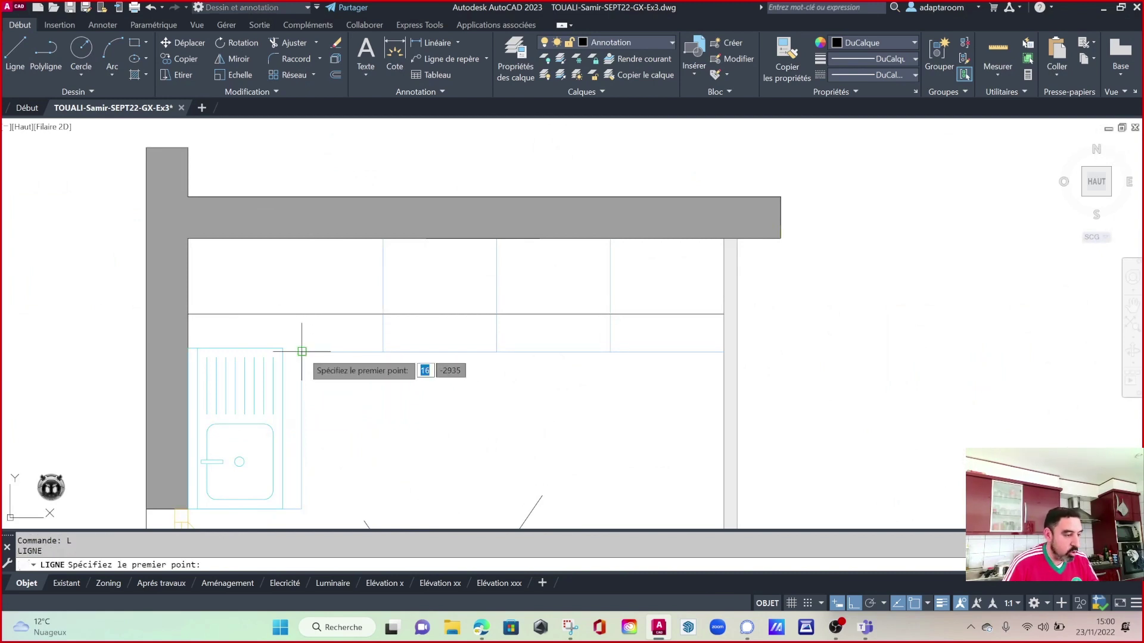
left_click(302, 351)
left_click(302, 239)
key("Escape")
key("Escape")
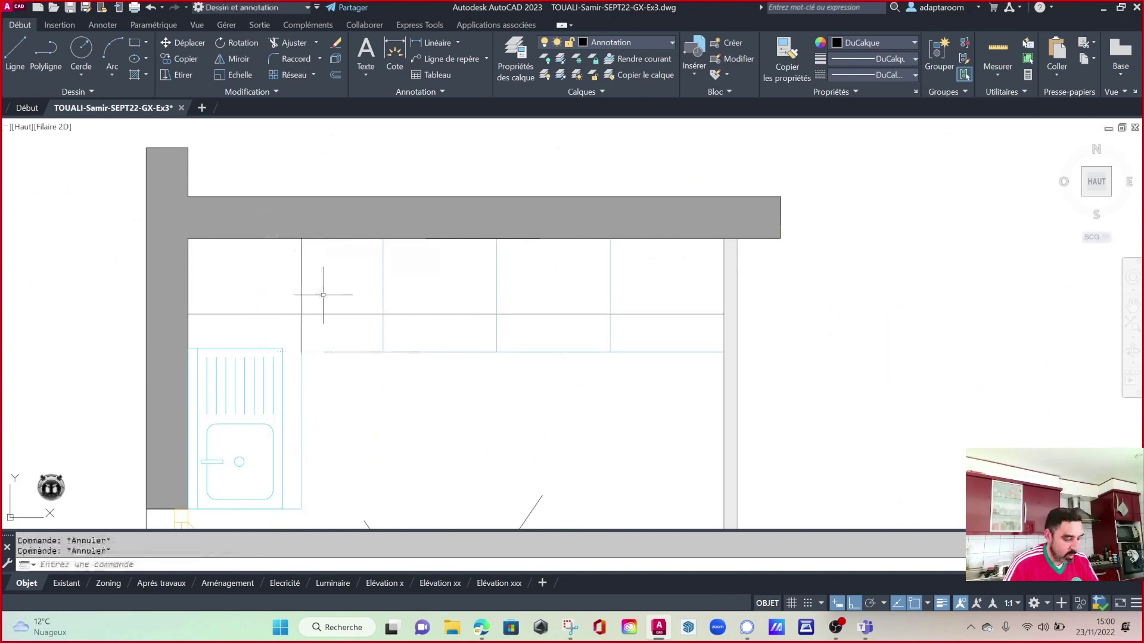
Fillet (raccord) the horizontal counter line and vertical line into a clean corner, then pick the corner lines.
type("raccord")
key("Return")
left_click(325, 314)
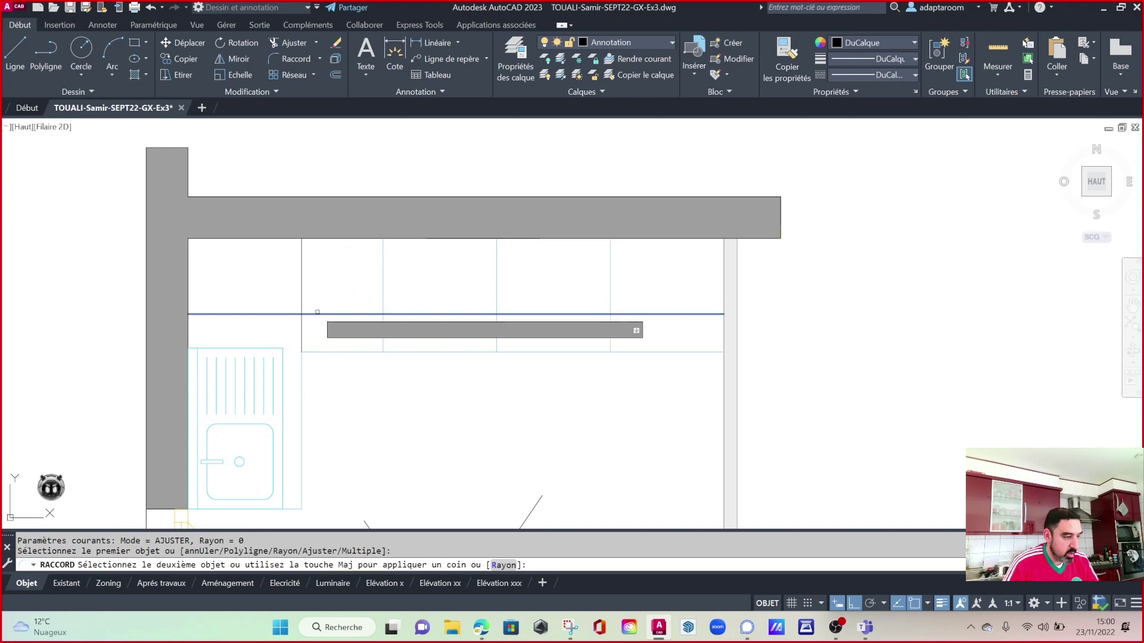
left_click(302, 284)
left_click(471, 321)
left_click(434, 285)
Move the new vertical edge and counter corner lines onto the Mobiliers layer.
left_click(316, 310)
left_click(268, 293)
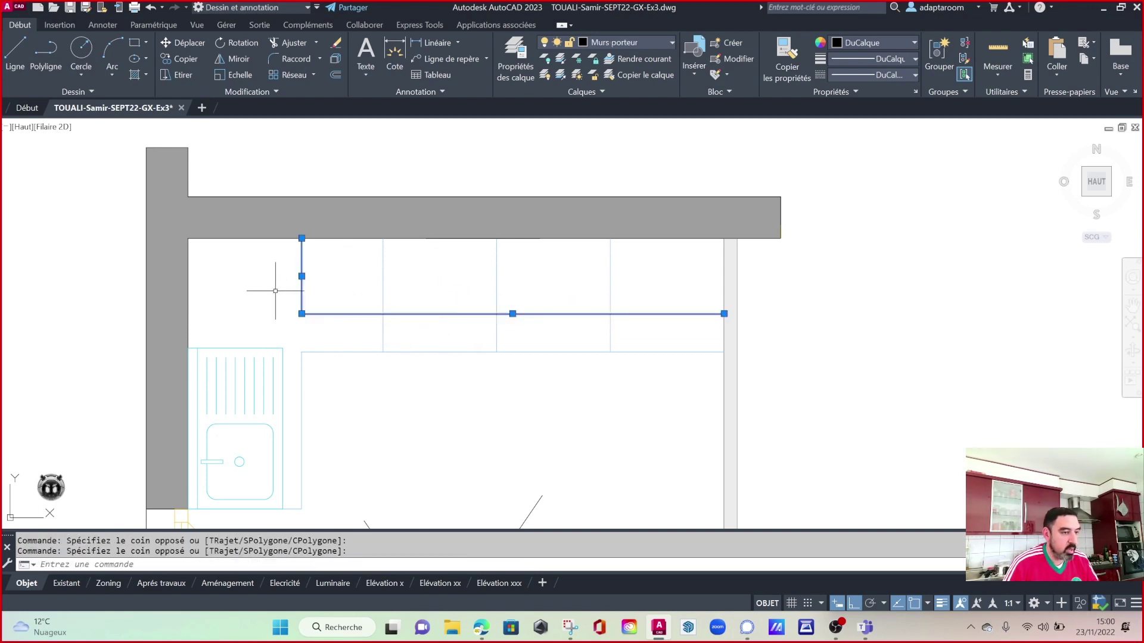
left_click(638, 44)
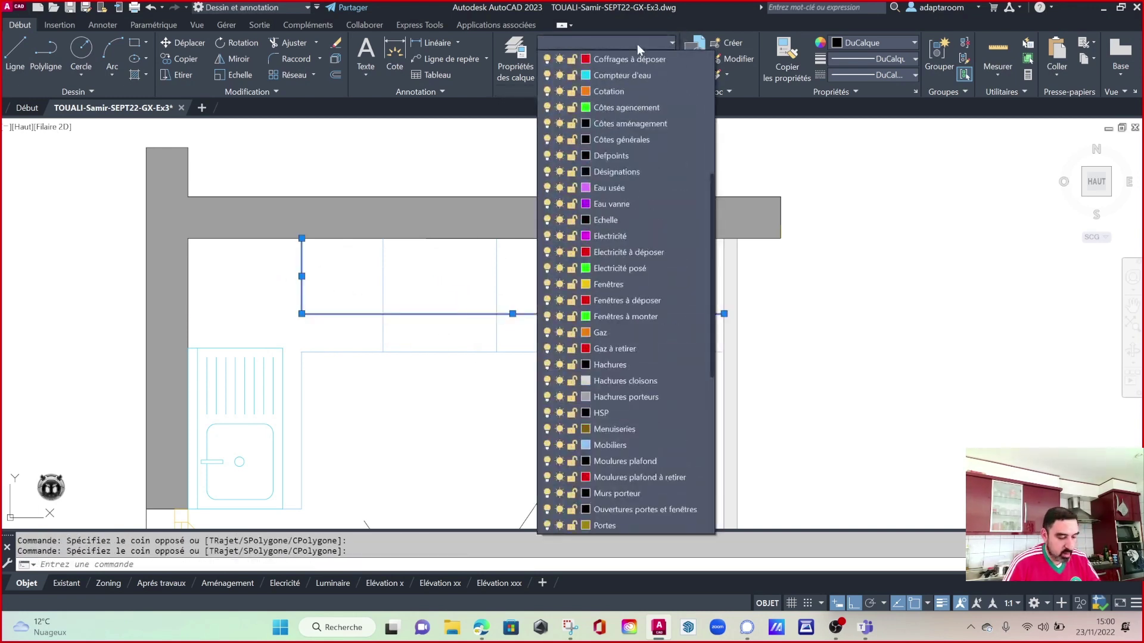
left_click(613, 440)
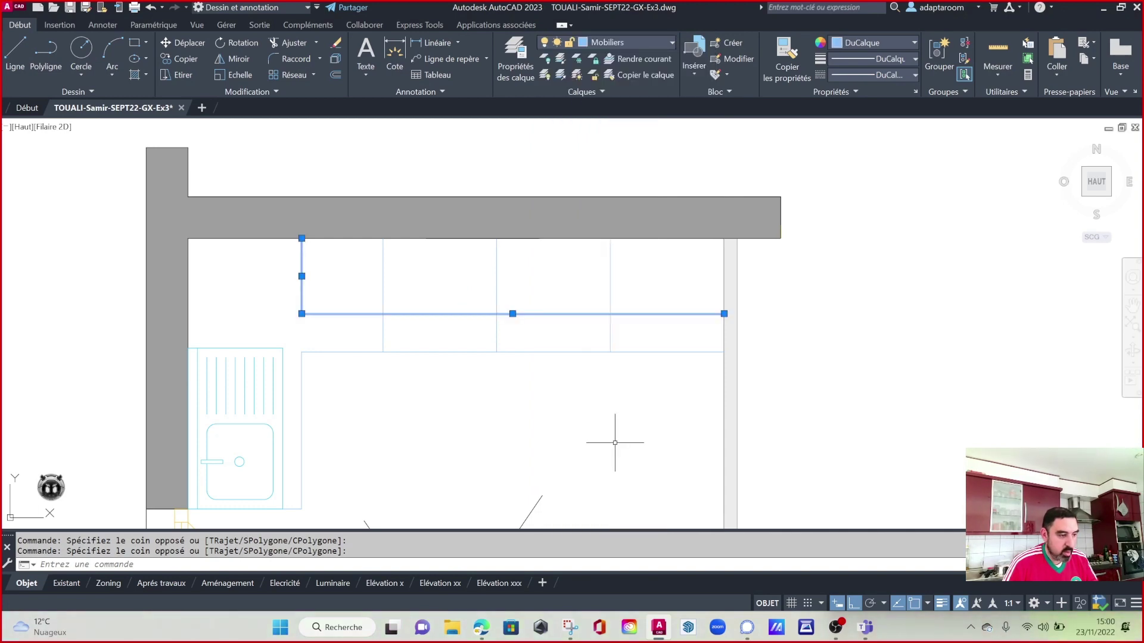
key("Escape")
Give the horizontal and vertical wall-cabinet lines a dashed linetype.
left_click(570, 316)
left_click(499, 308)
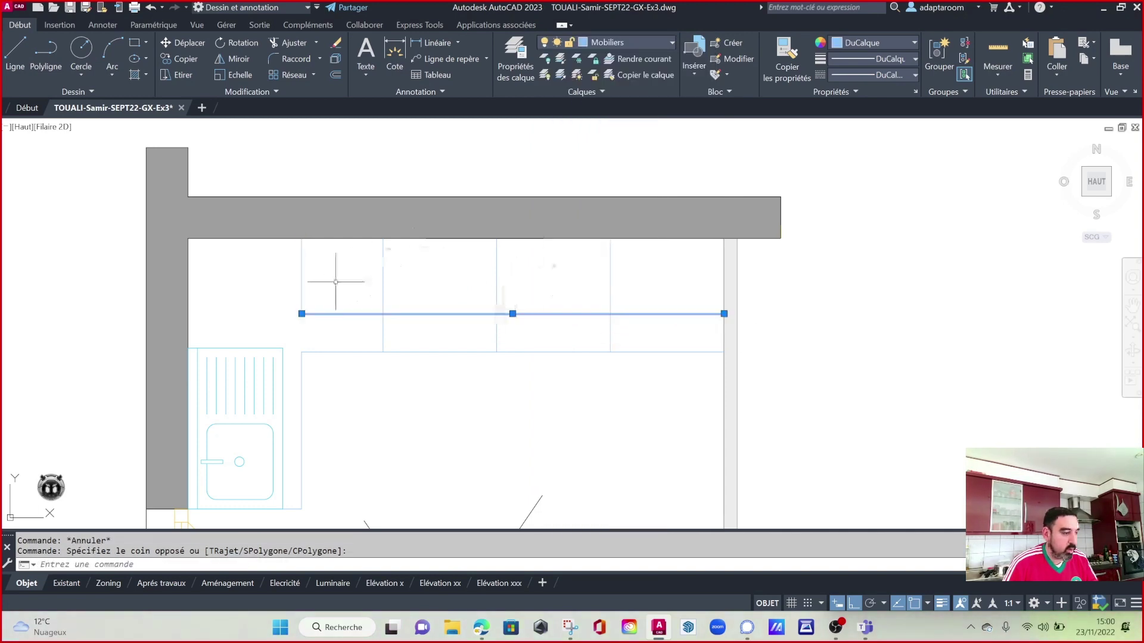
left_click(307, 255)
left_click(268, 277)
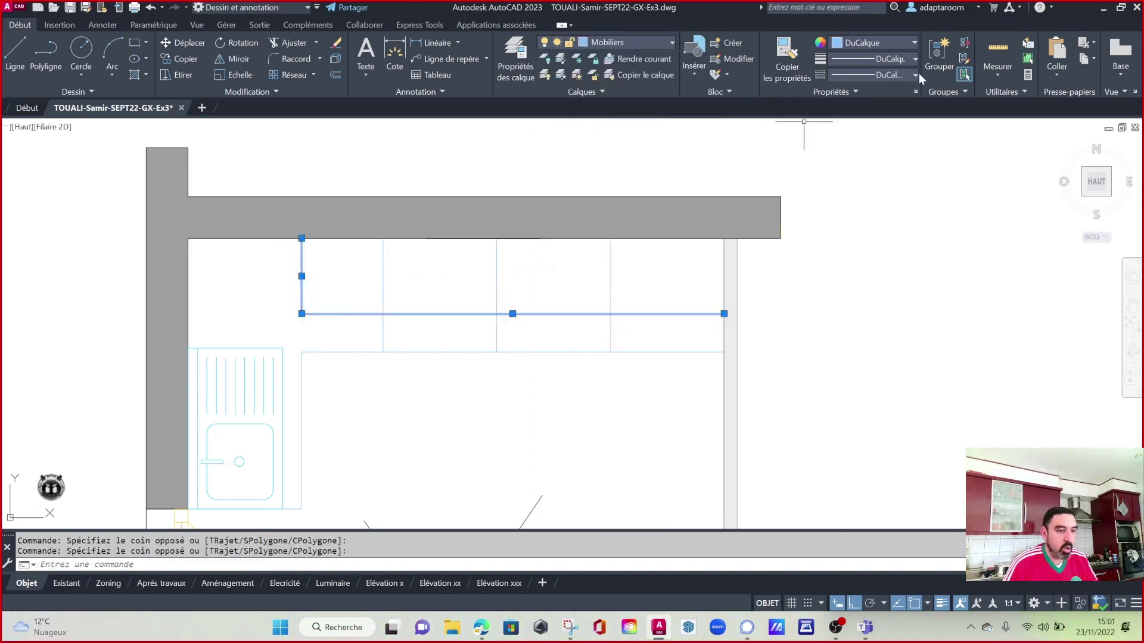
left_click(874, 74)
left_click(903, 129)
key("Escape")
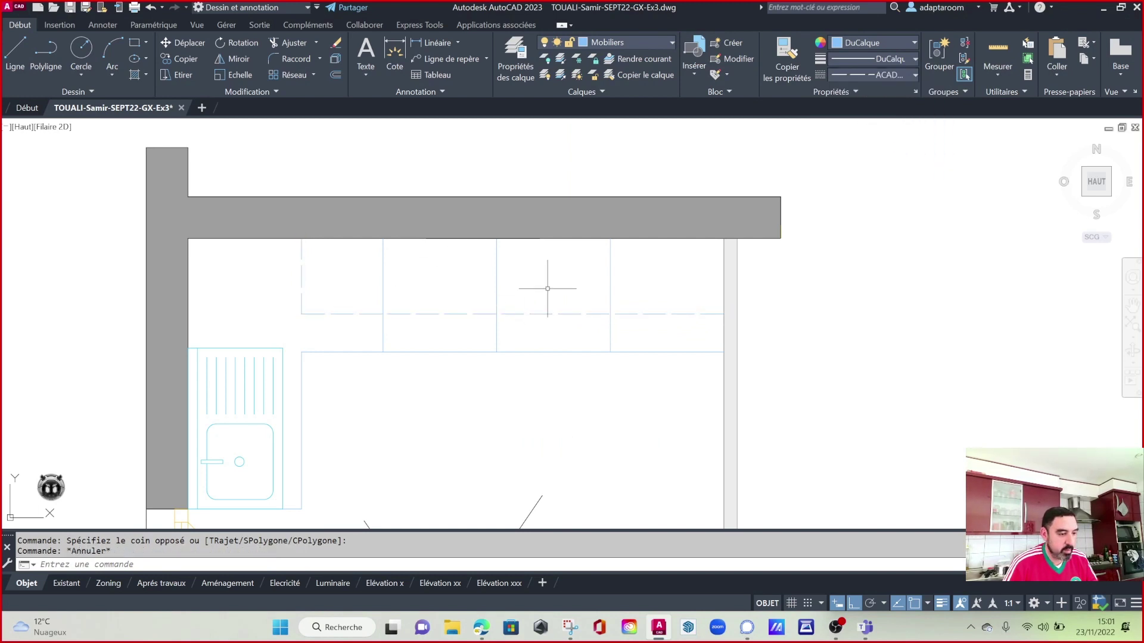
Undo the last property change so the wall-cabinet lines are solid again.
scroll(546, 413, "down", 2)
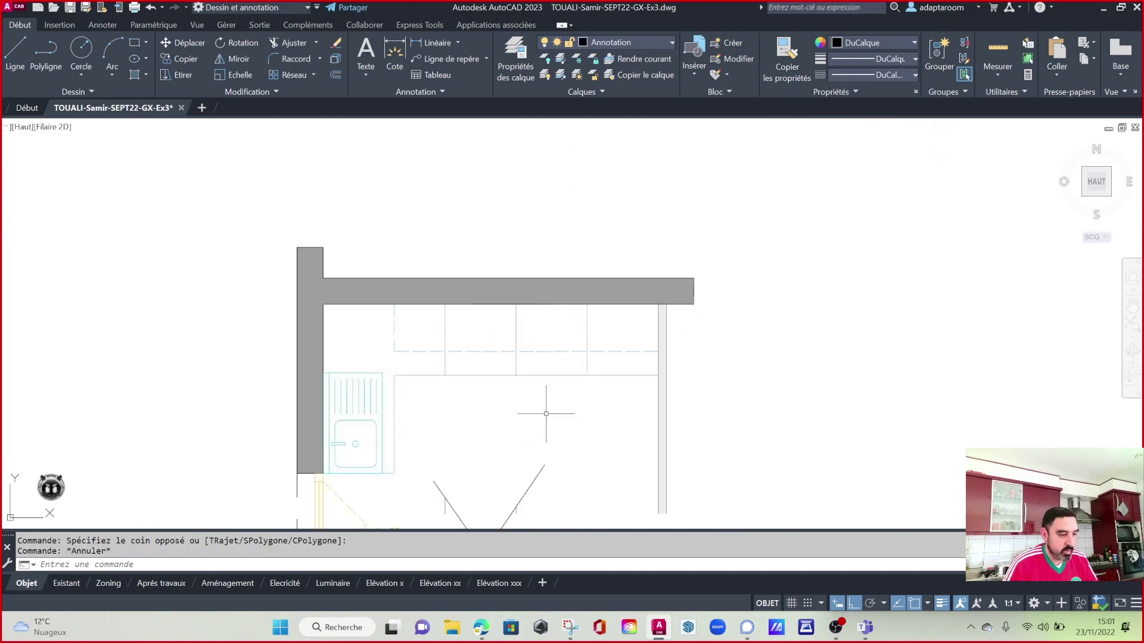
middle_click_drag(569, 419, 493, 319)
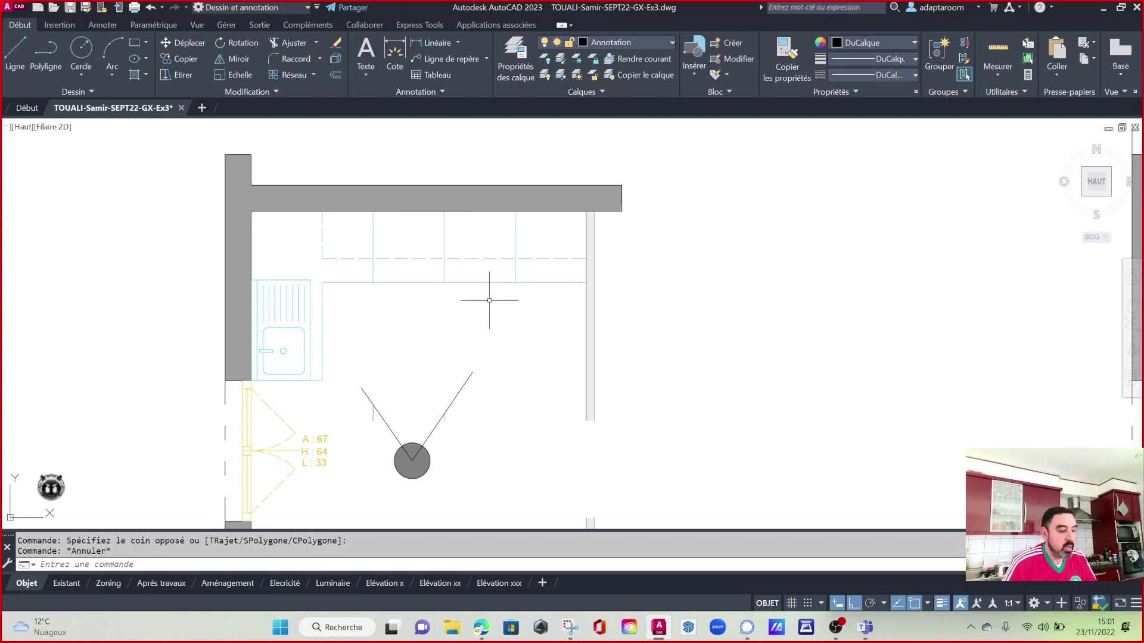
type("u")
key("Return")
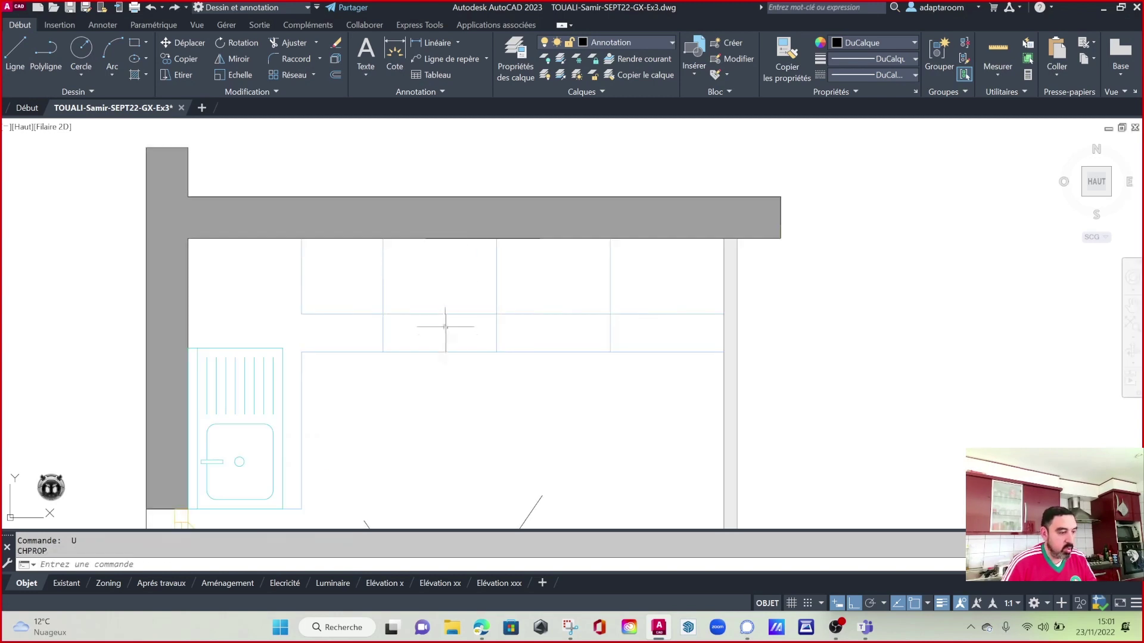
Select the wall-cabinet outline and check it in the Layer Properties Manager.
left_click(445, 327)
left_click(383, 302)
left_click(262, 271)
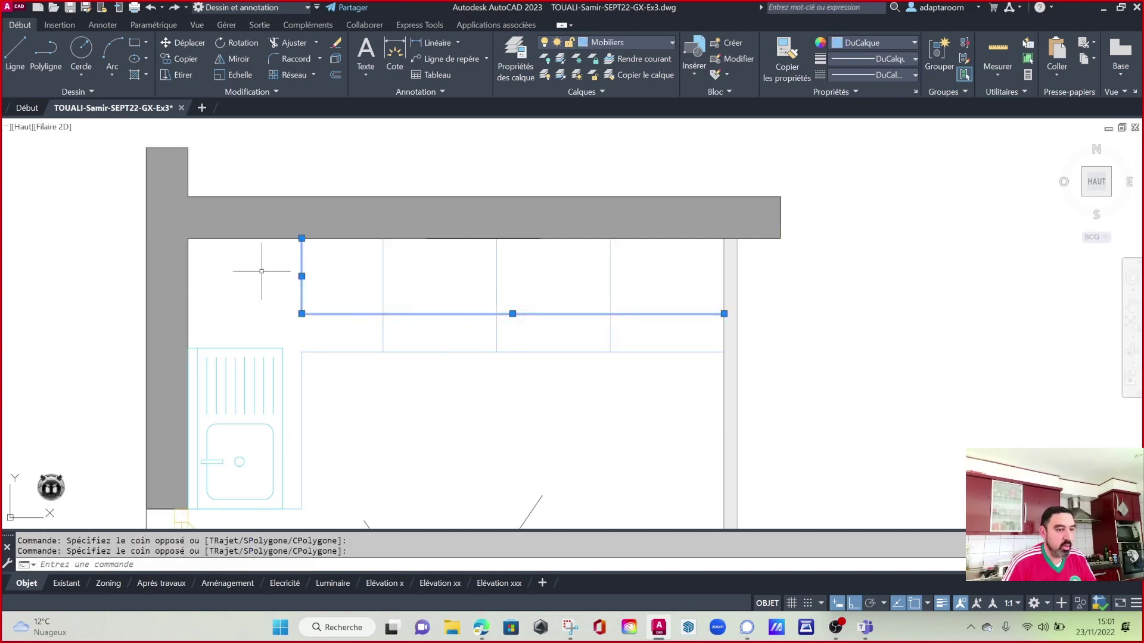
left_click(516, 53)
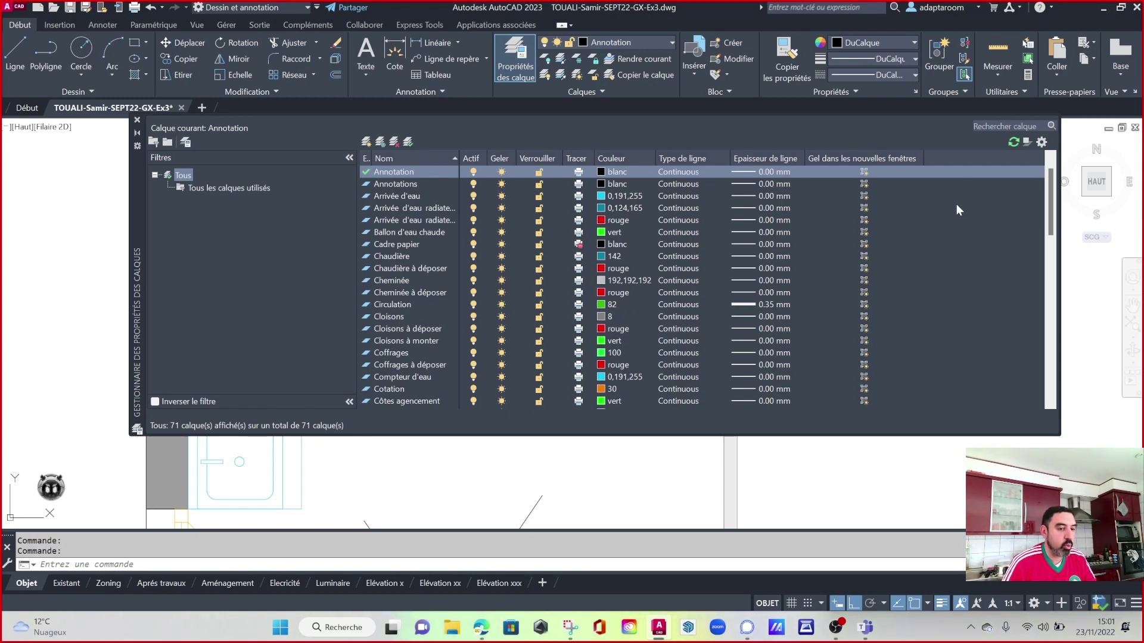
left_click(137, 120)
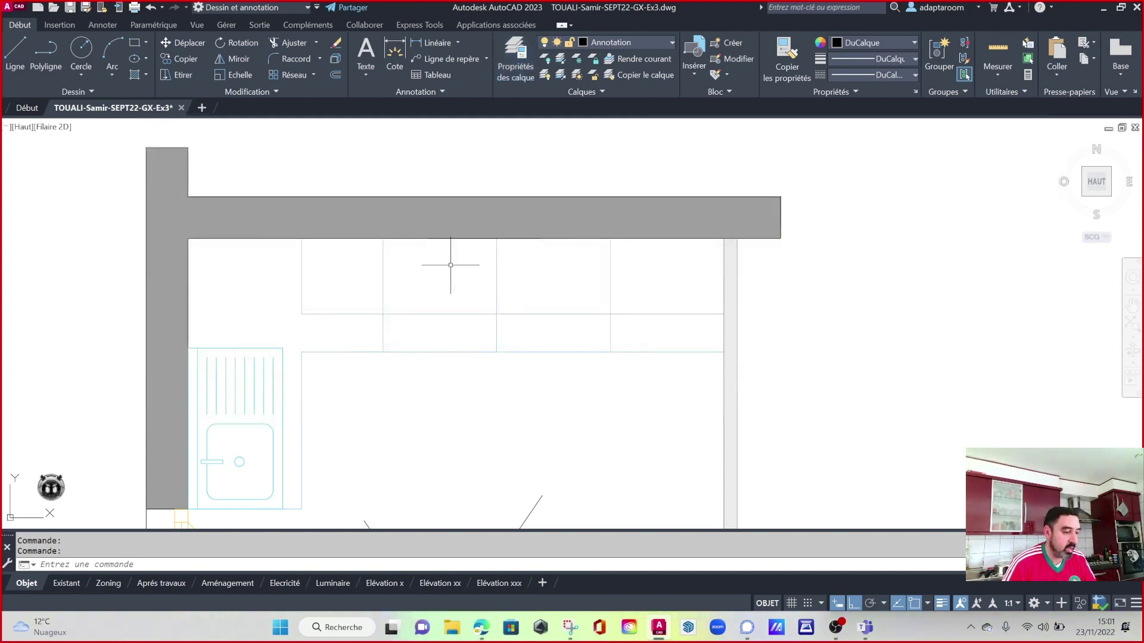
Reselect the horizontal and vertical wall-cabinet lines, then clear the selection.
scroll(450, 265, "down", 2)
scroll(449, 349, "up", 2)
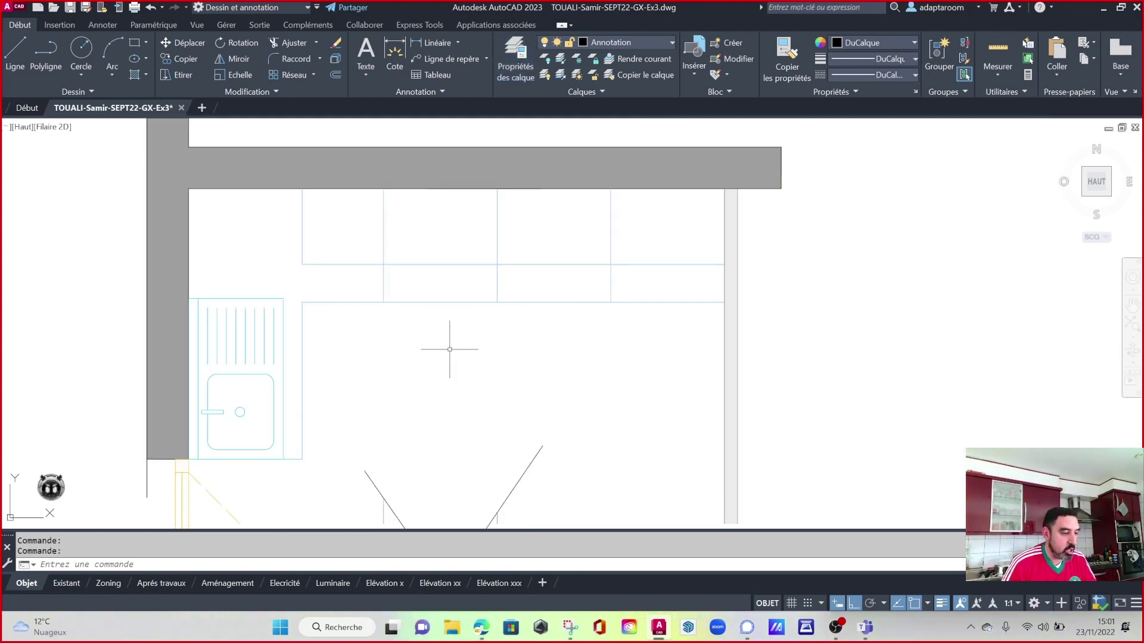
left_click(444, 277)
left_click(334, 234)
left_click(312, 232)
left_click(262, 191)
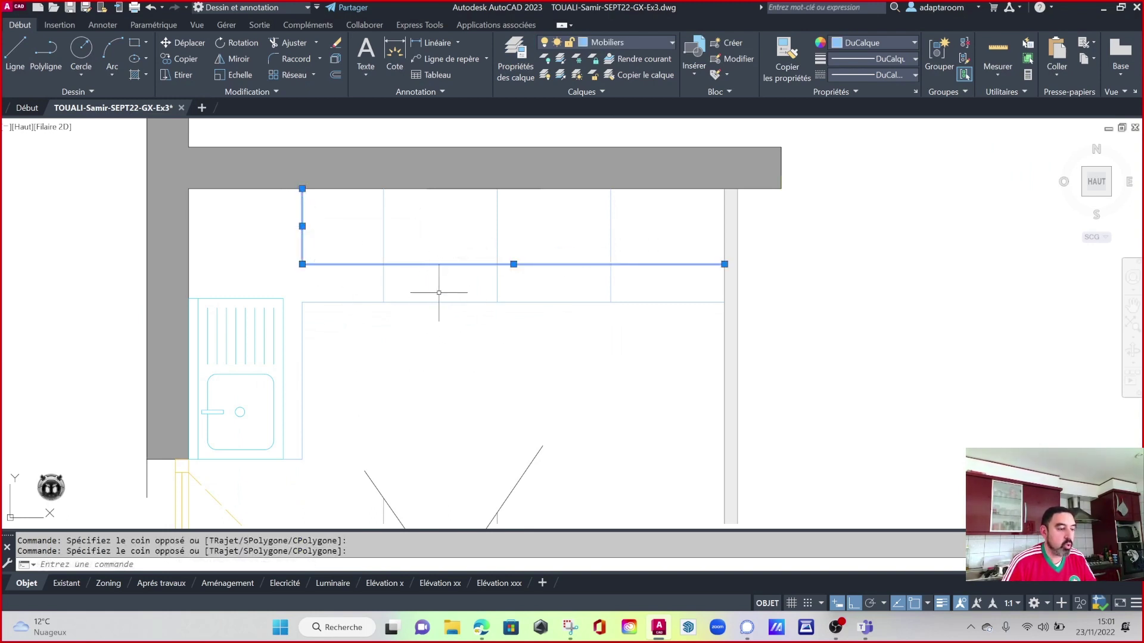
key("Escape")
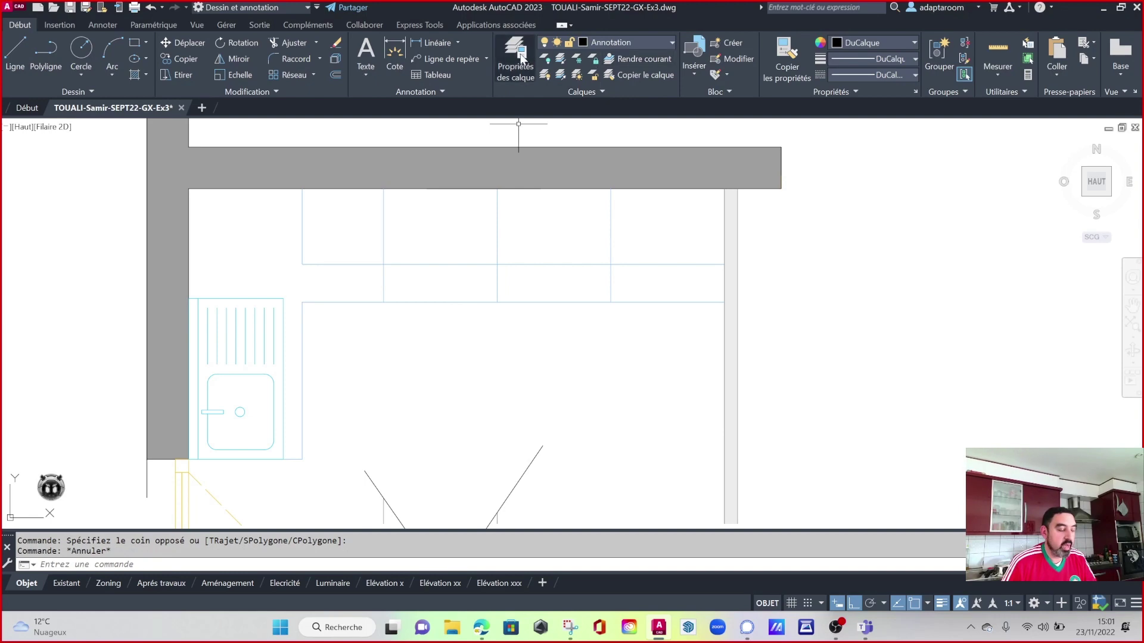
left_click(516, 60)
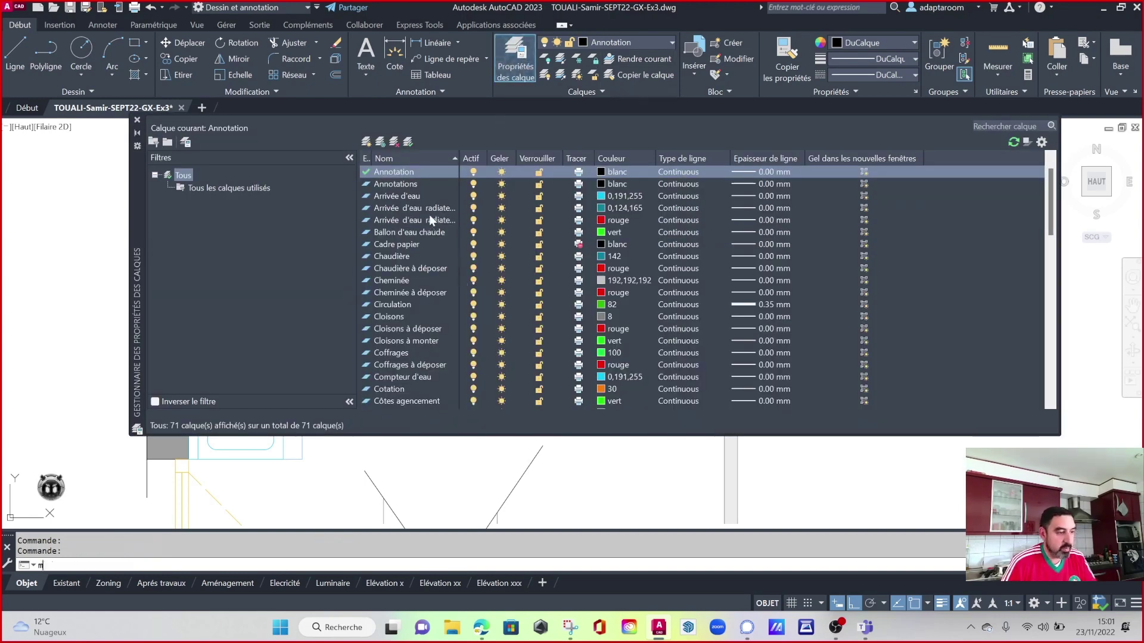
key("Escape")
scroll(417, 219, "down", 5)
scroll(419, 218, "down", 5)
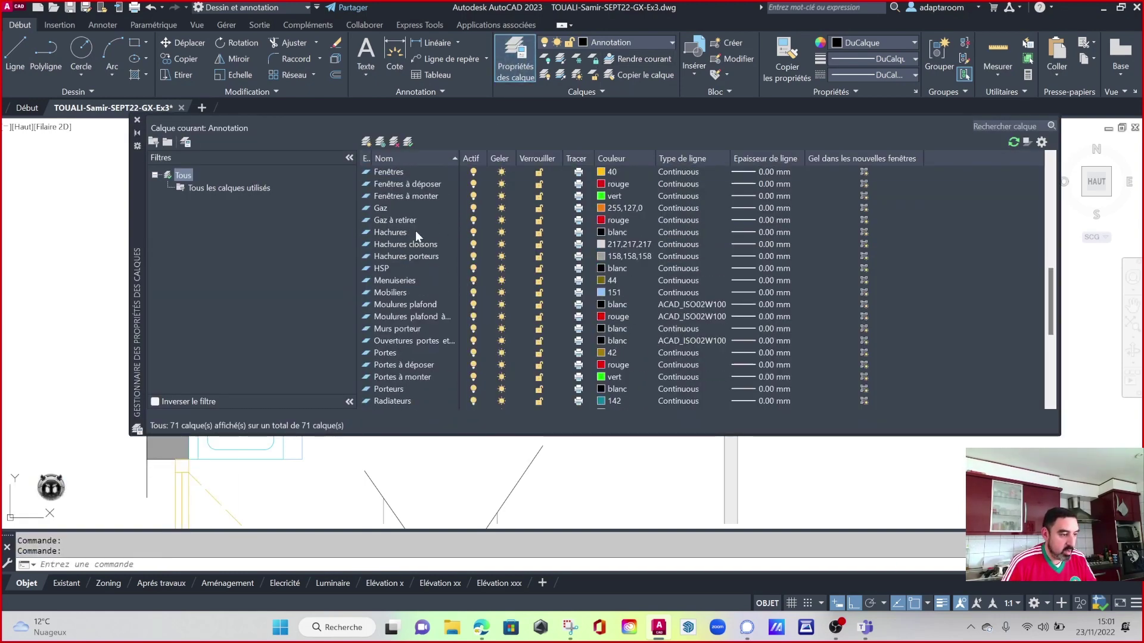
scroll(398, 238, "down", 1)
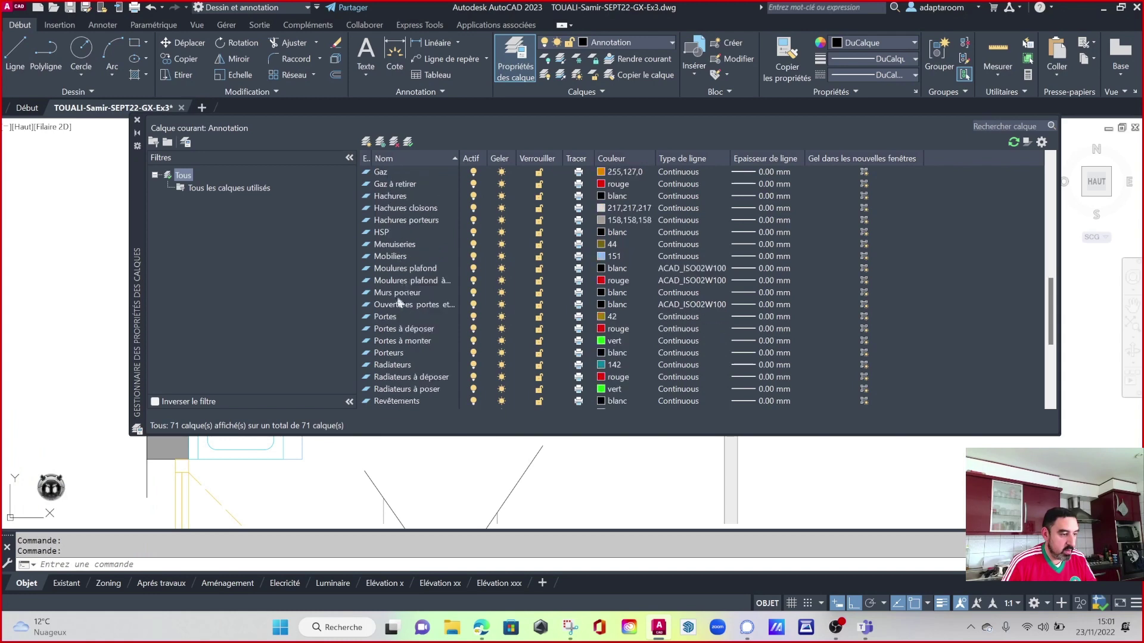
left_click(666, 256)
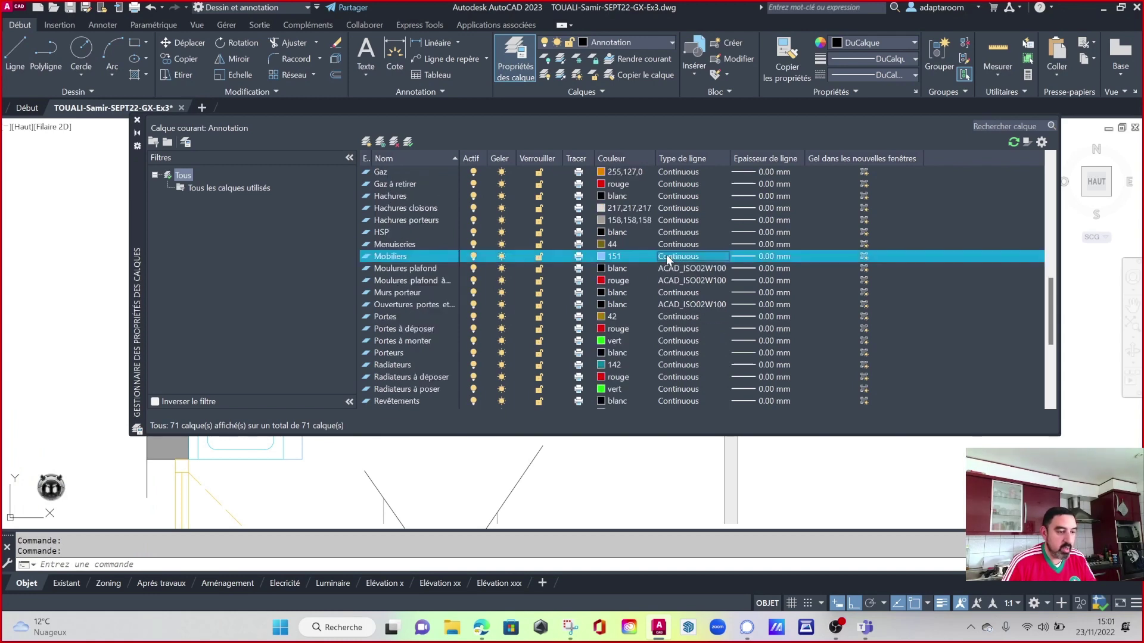
left_click(570, 269)
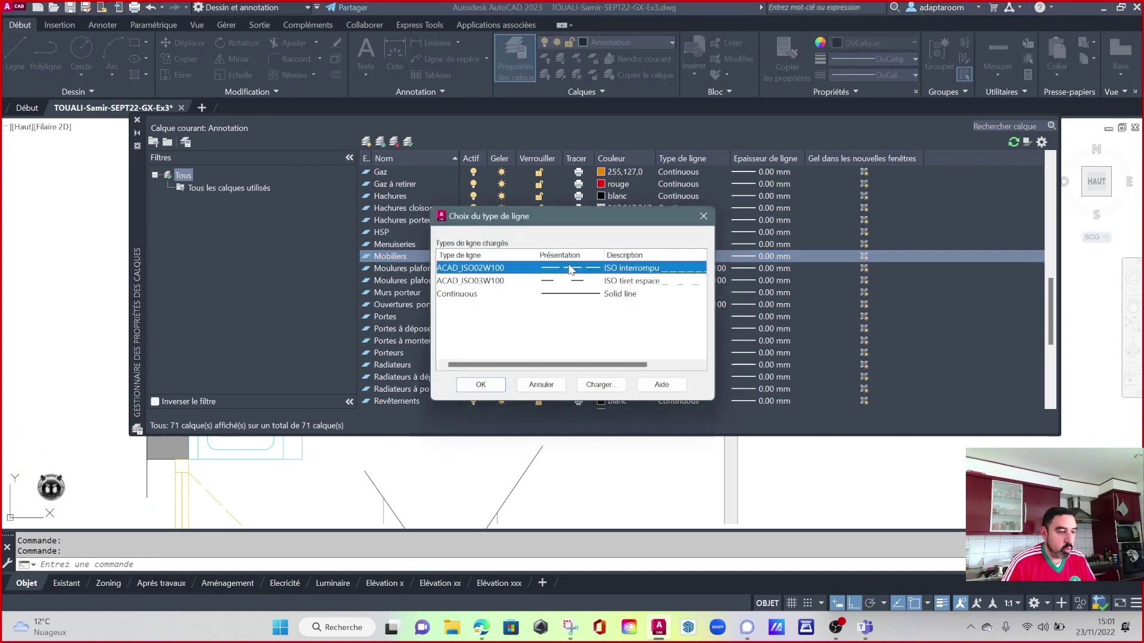
left_click(488, 386)
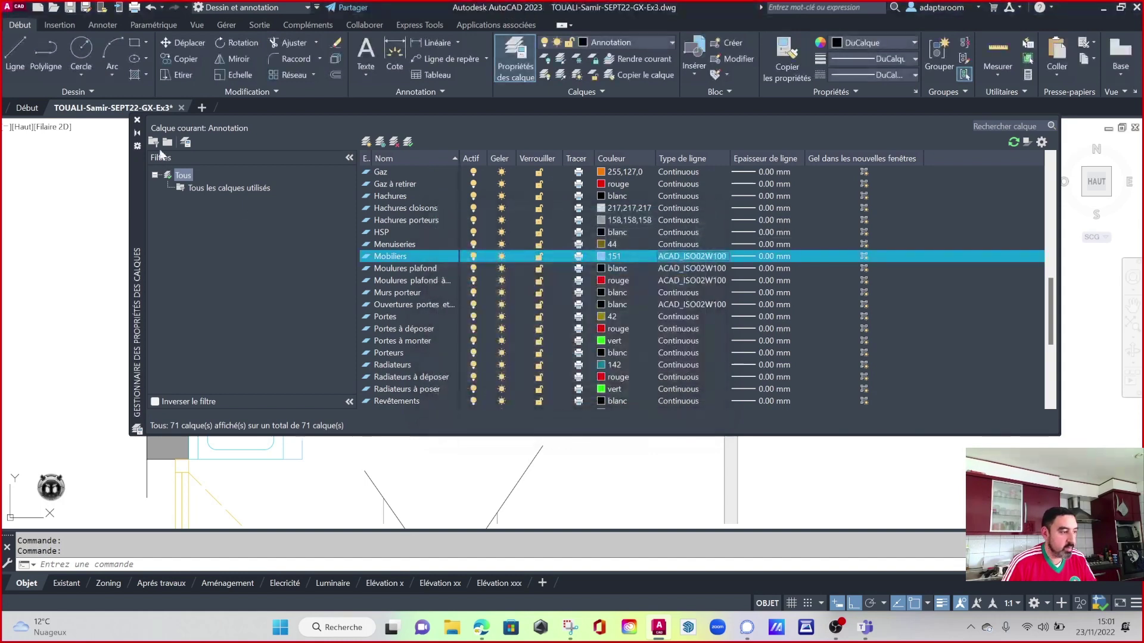
left_click(137, 119)
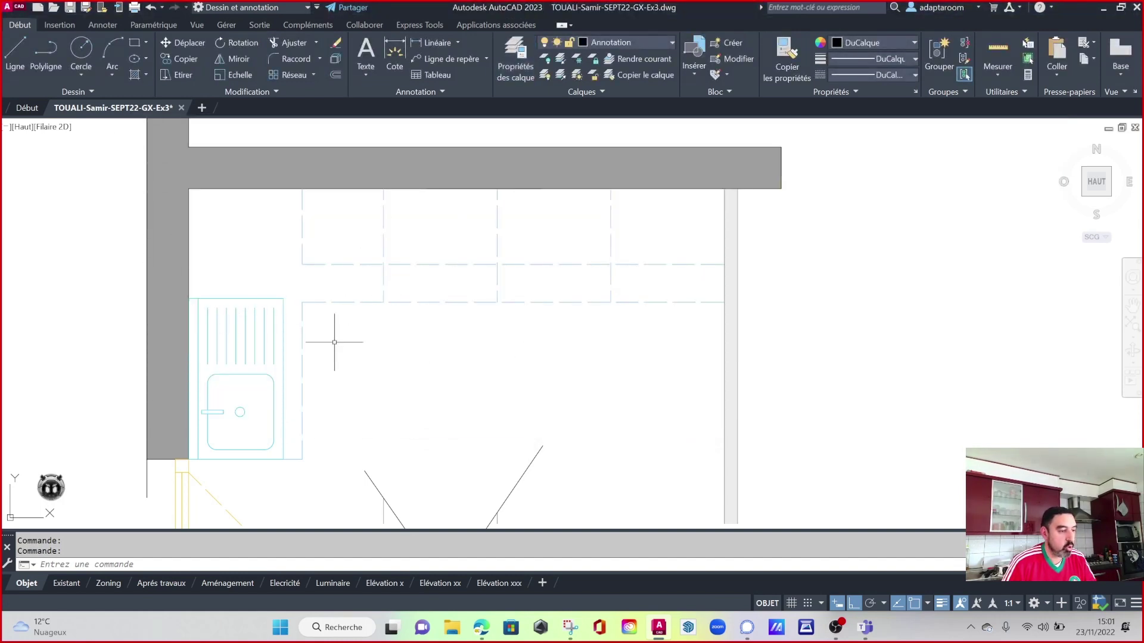
left_click_drag(563, 358, 504, 280)
key("Escape")
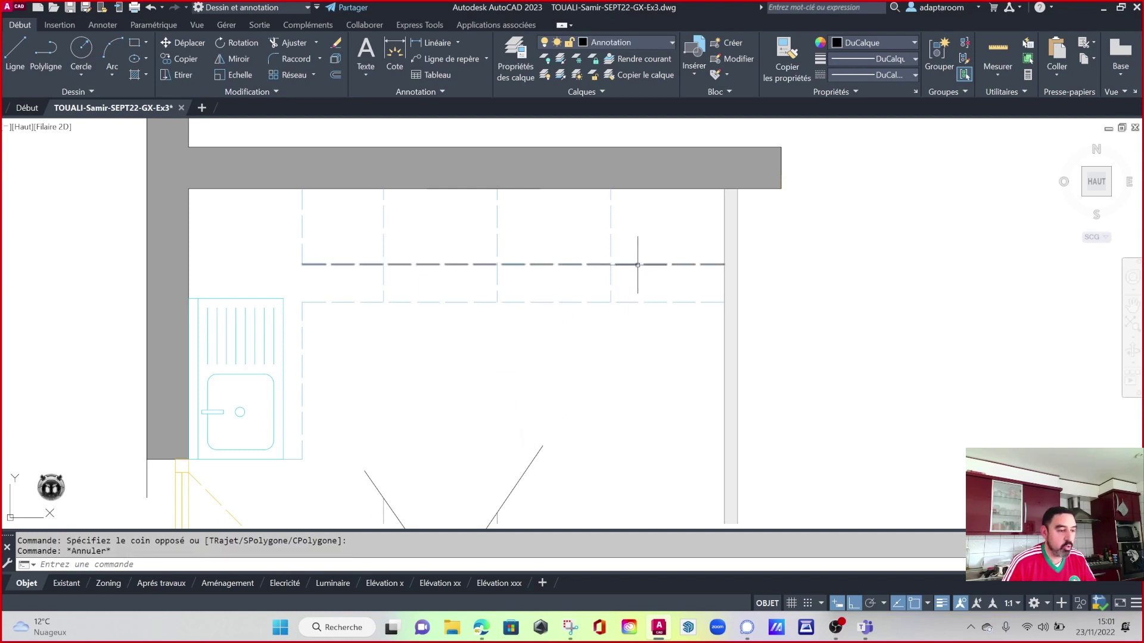
left_click(316, 262)
left_click(298, 233)
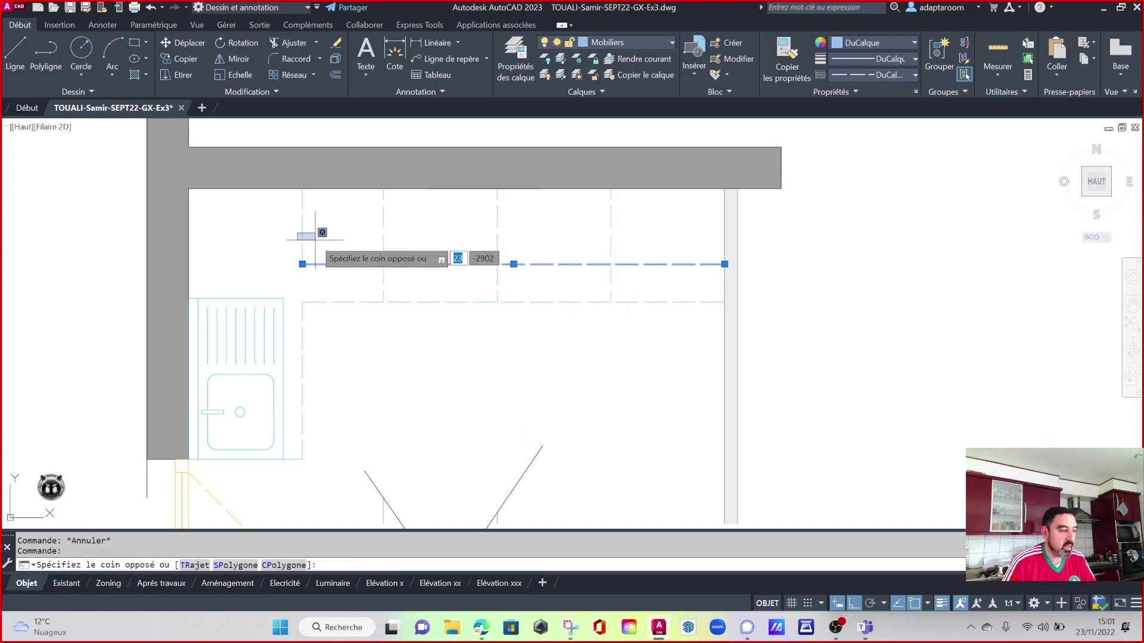
key("Escape")
key("Escape")
key("Return")
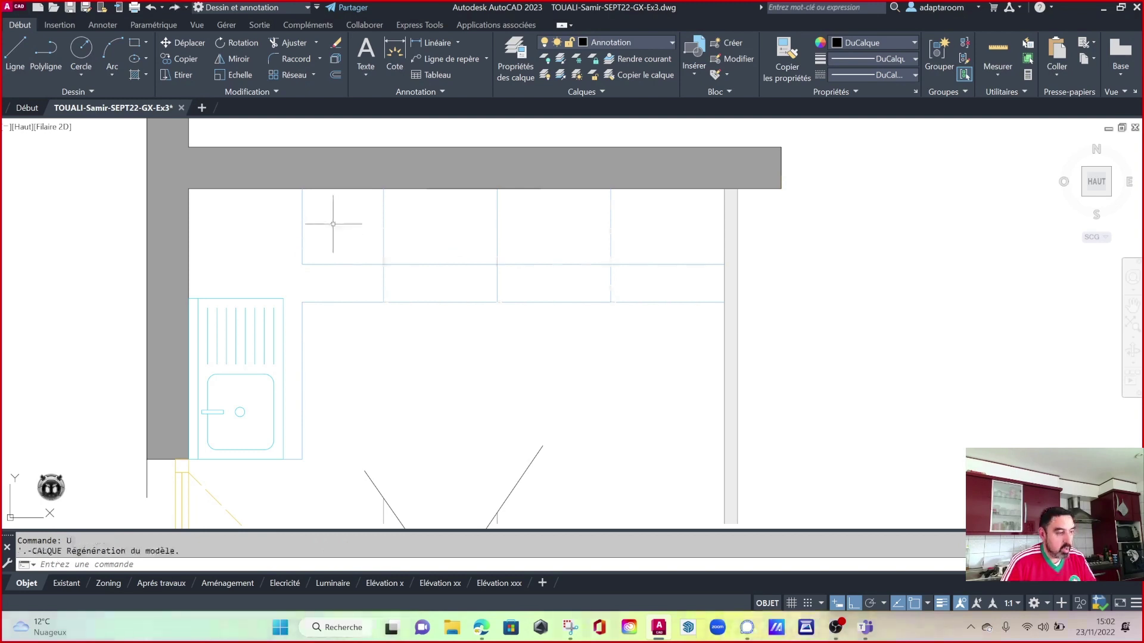
Select the horizontal and vertical wall-cabinet lines.
left_click(438, 267)
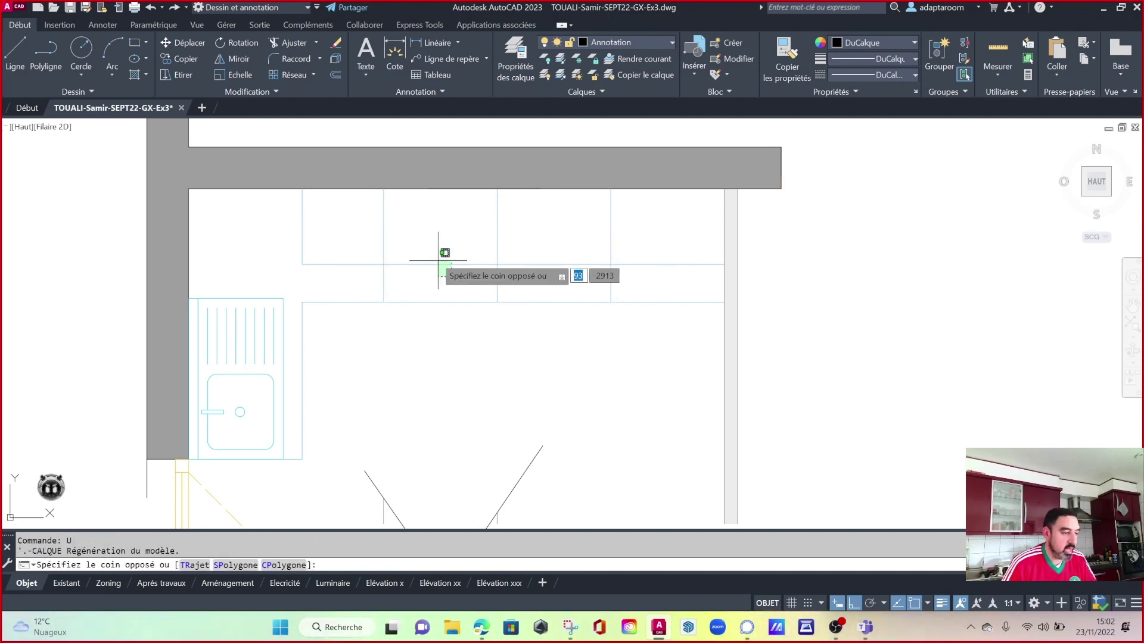
left_click(370, 256)
left_click(333, 251)
left_click(265, 232)
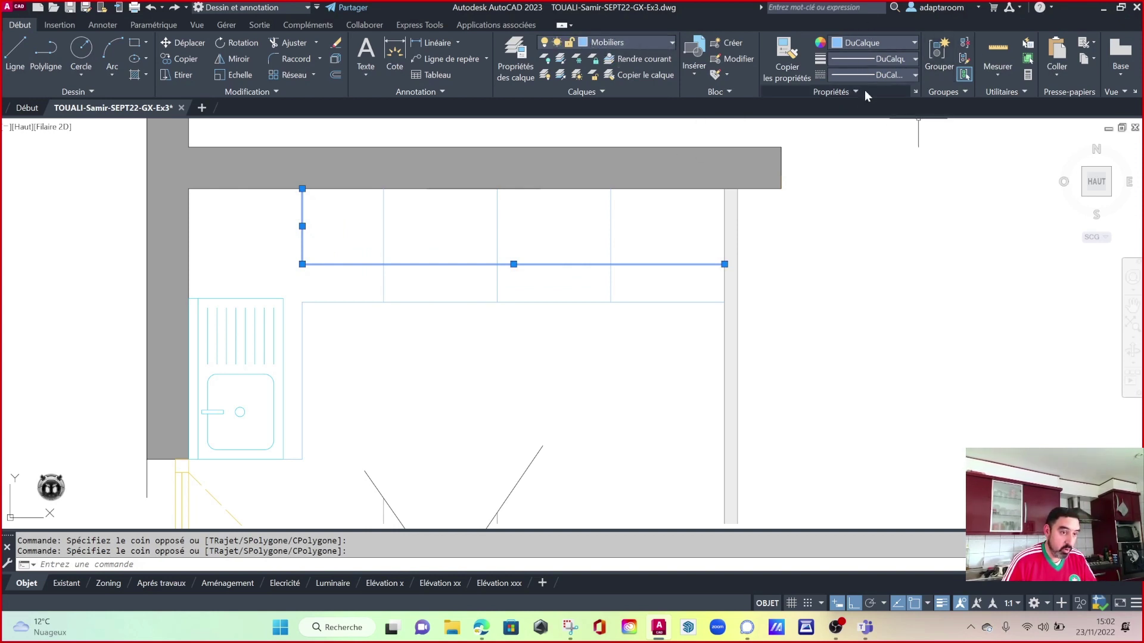
Review colour and linetype options without applying, then bring up the Layer Properties Manager.
left_click(876, 45)
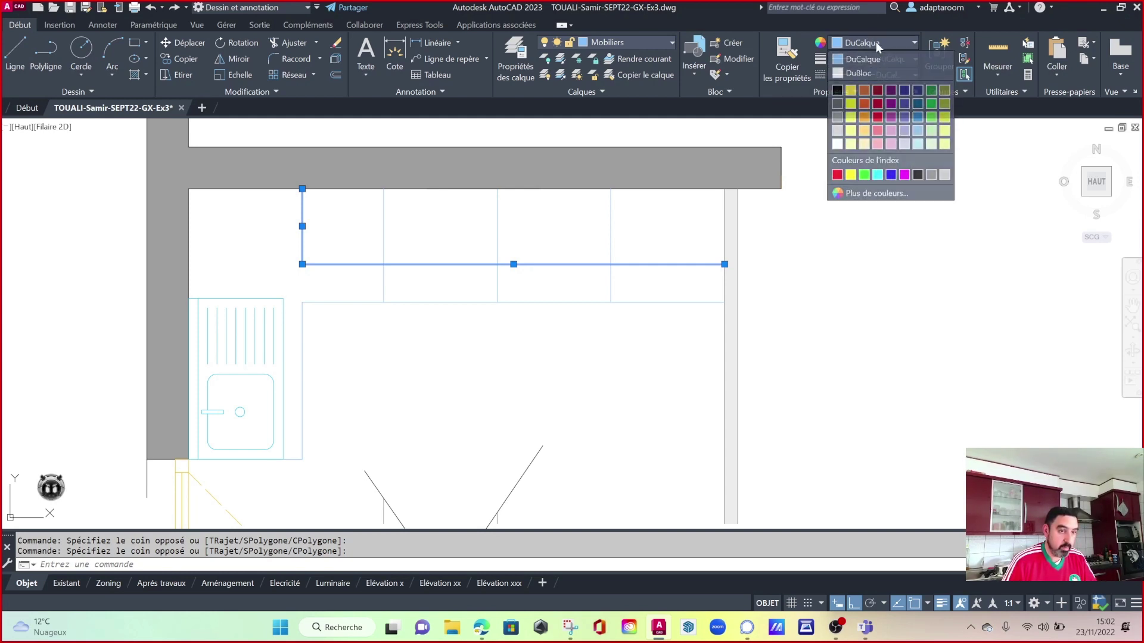
left_click(875, 42)
left_click(861, 74)
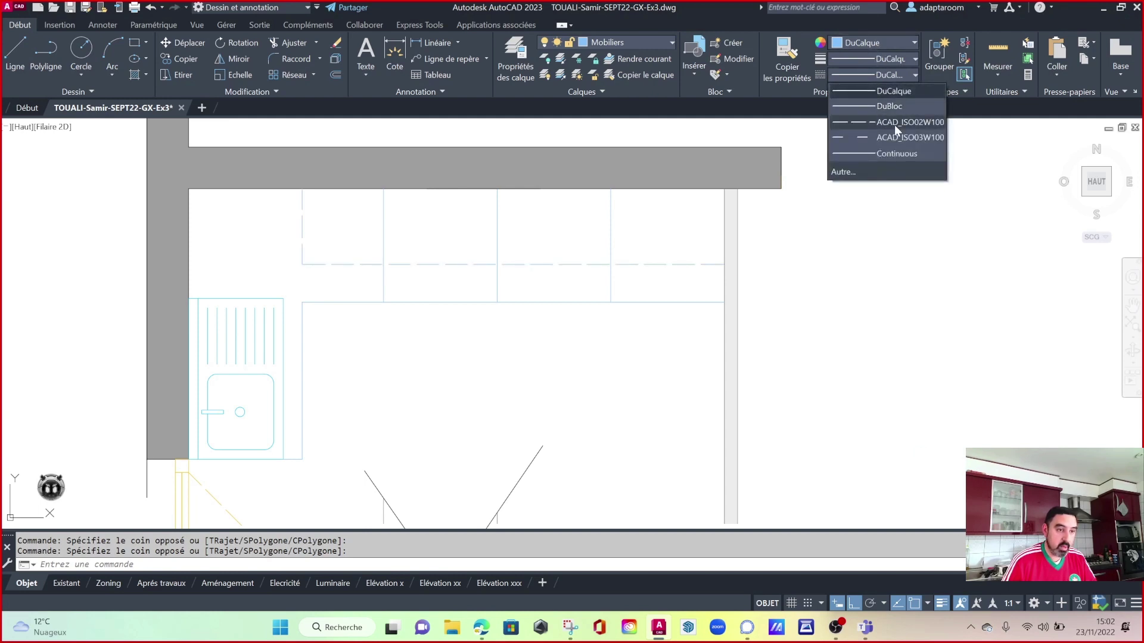
key("Escape")
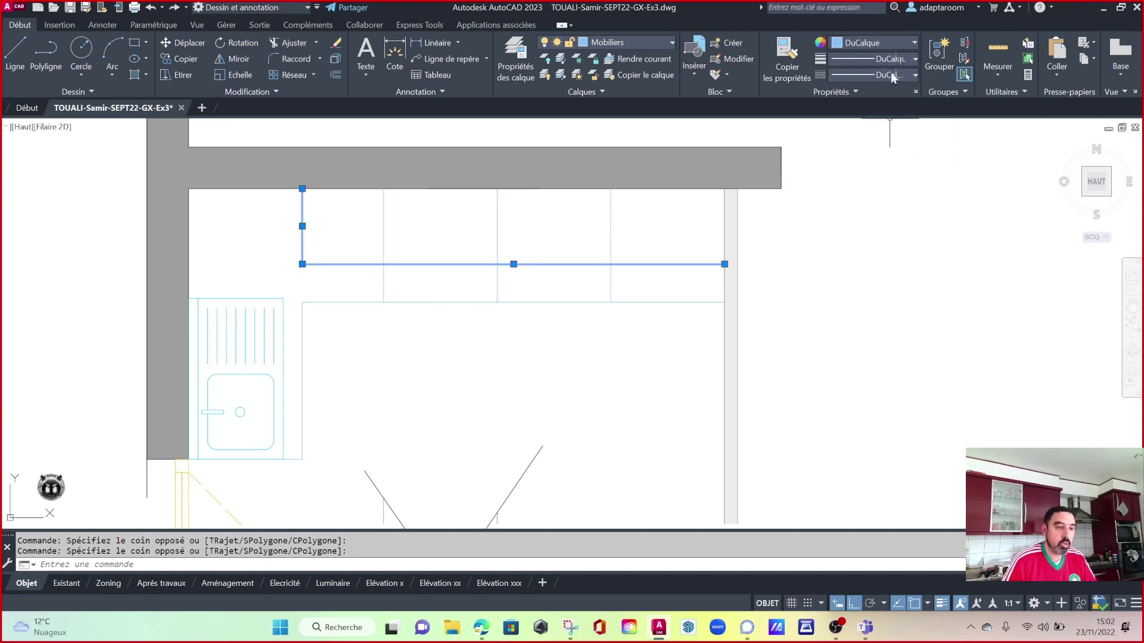
left_click(515, 52)
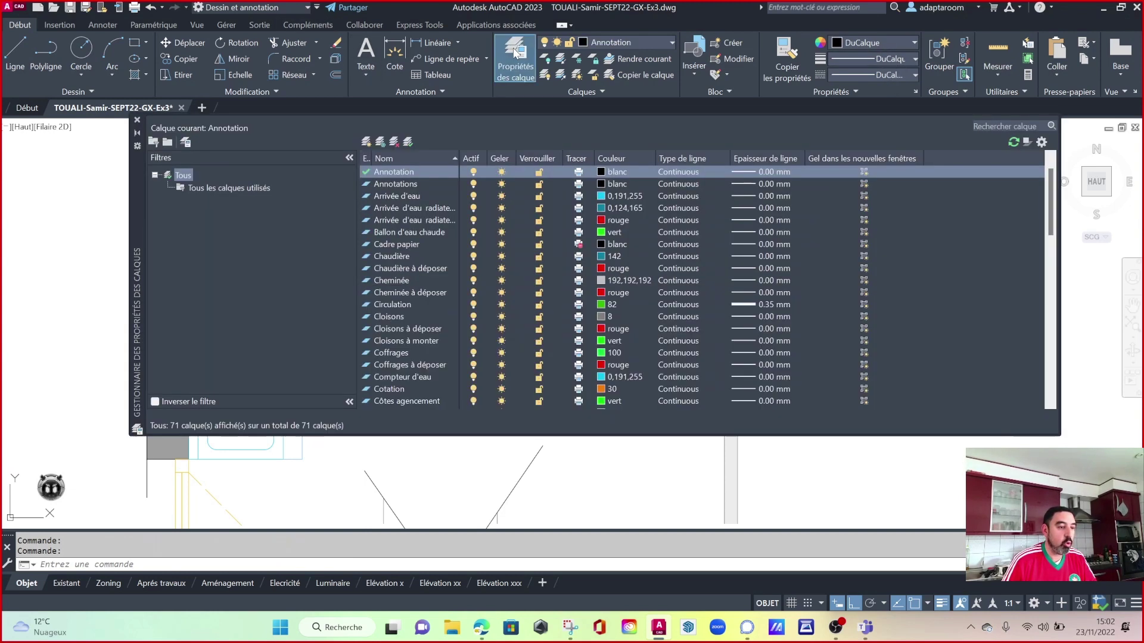
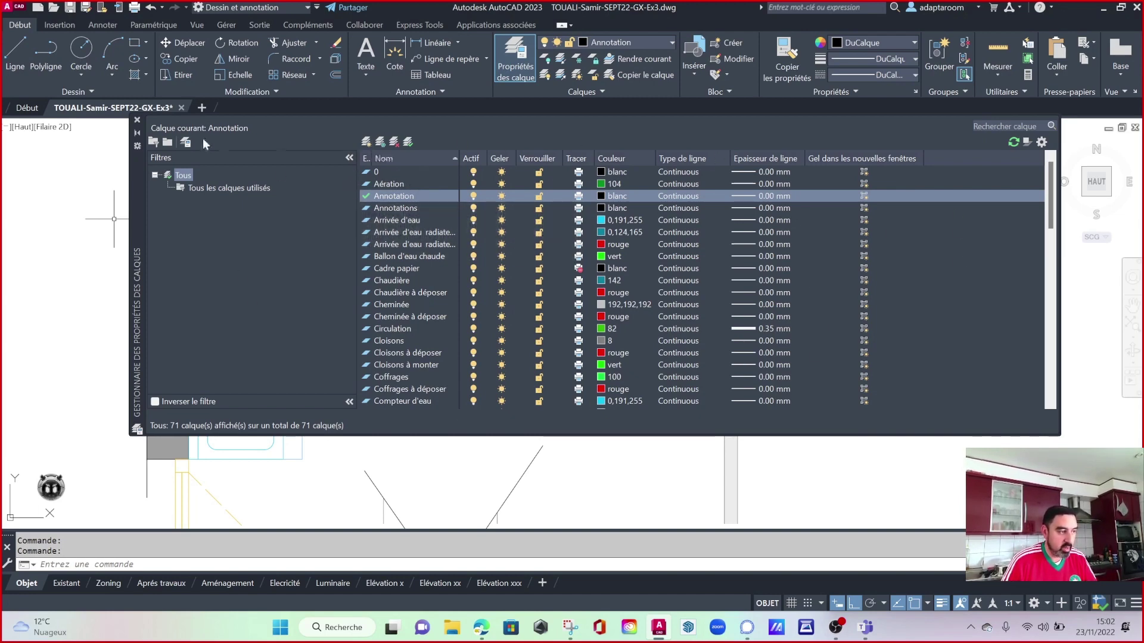
Close the layer manager and window-select the L-shaped wall-cabinet line in the plan.
left_click(137, 120)
key("Escape")
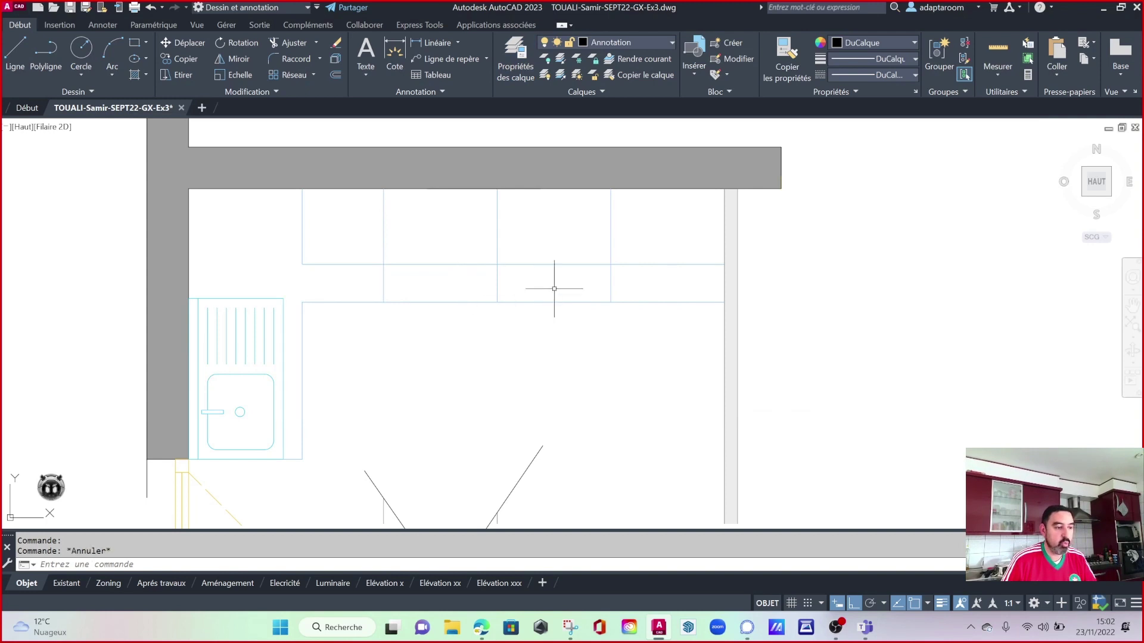
left_click(553, 286)
left_click(540, 224)
left_click(306, 220)
left_click(265, 211)
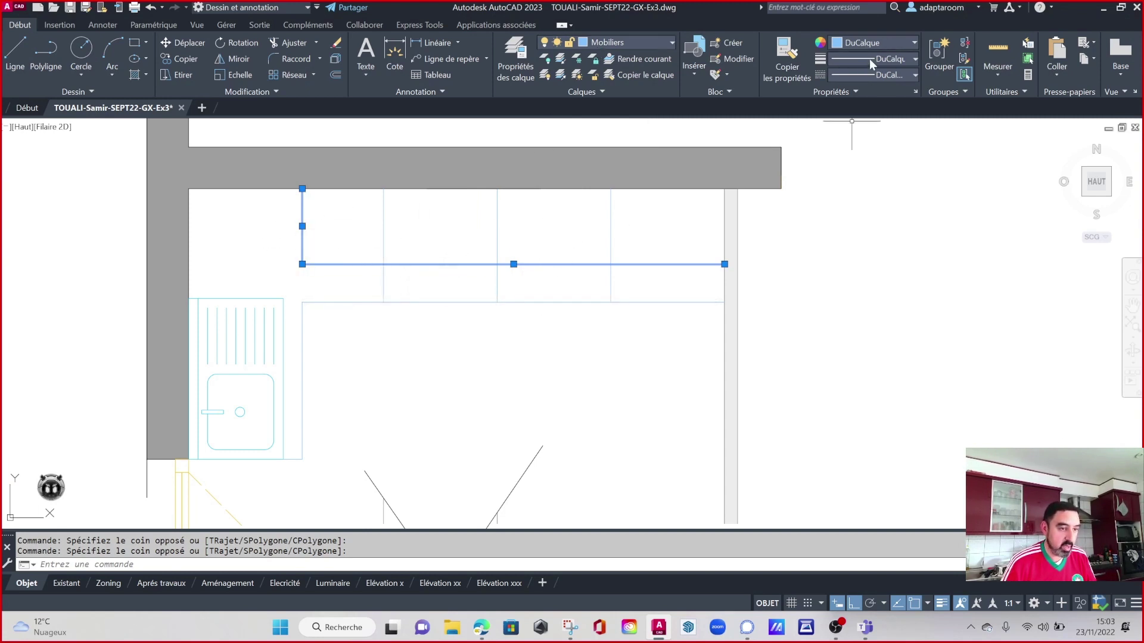
Try an orange colour, 0.30 mm lineweight and dashed linetype on the selected cabinet line.
left_click(874, 43)
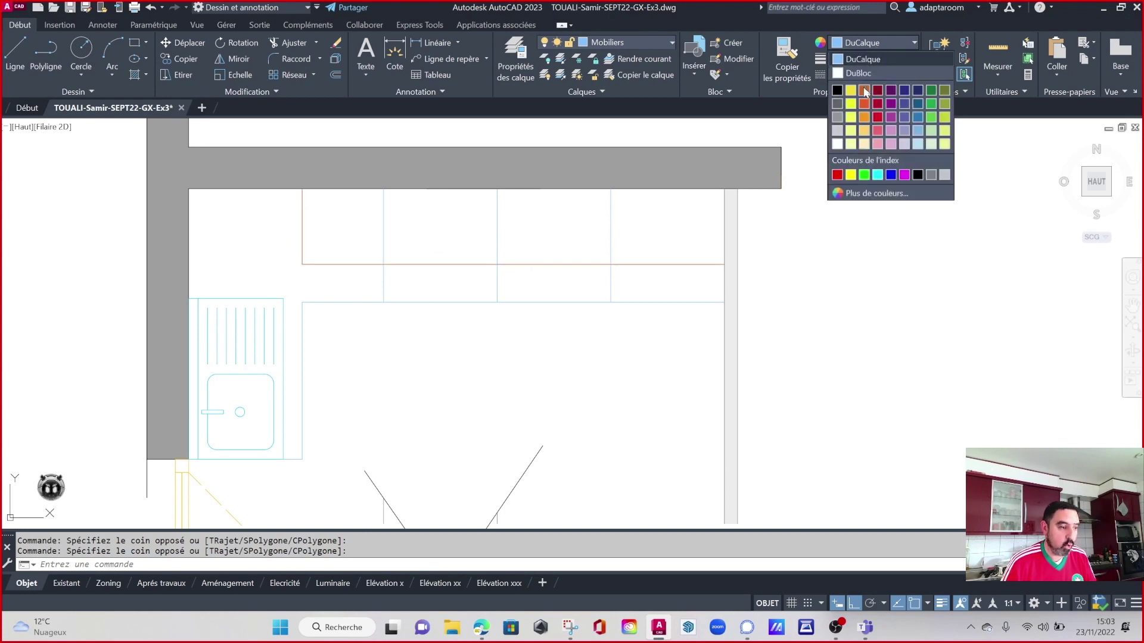
left_click(865, 90)
left_click(887, 59)
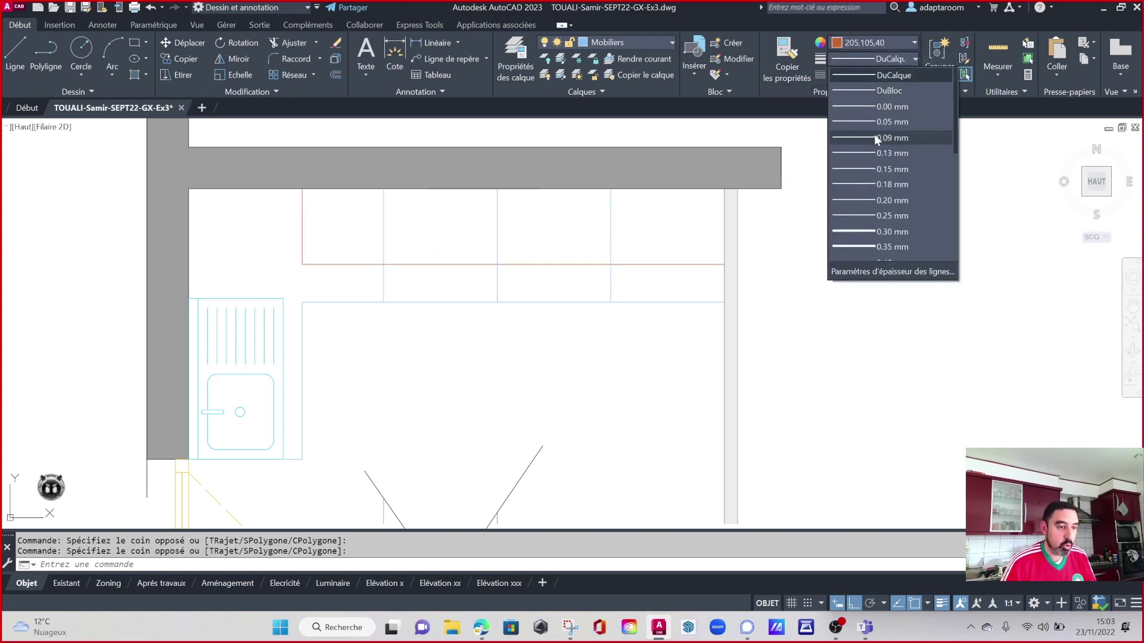
left_click(870, 231)
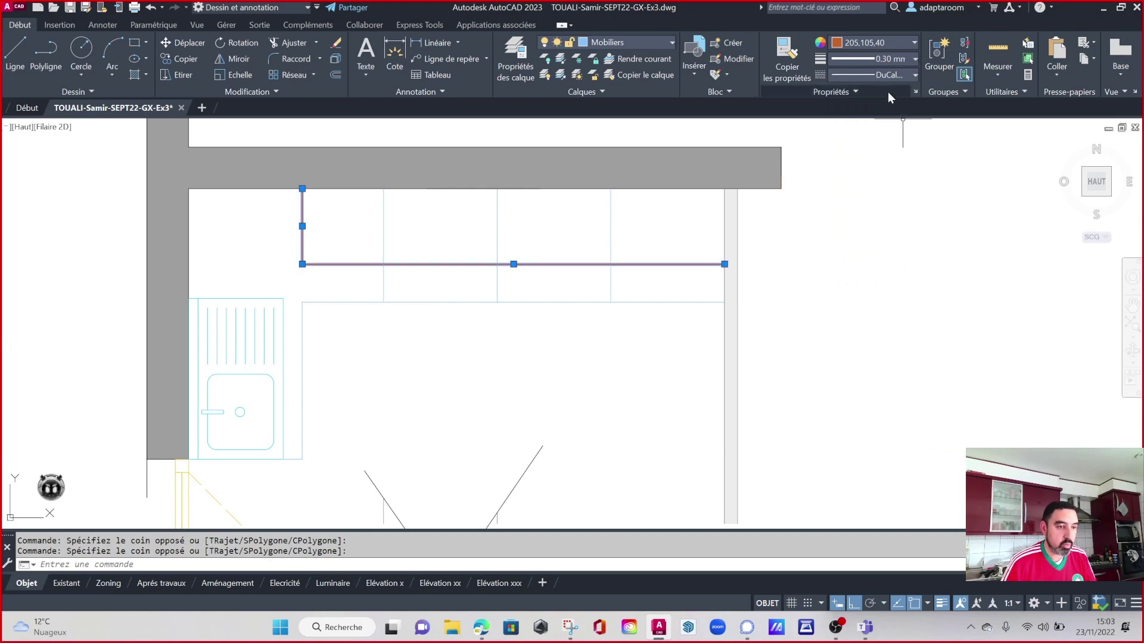
left_click(873, 75)
left_click(874, 128)
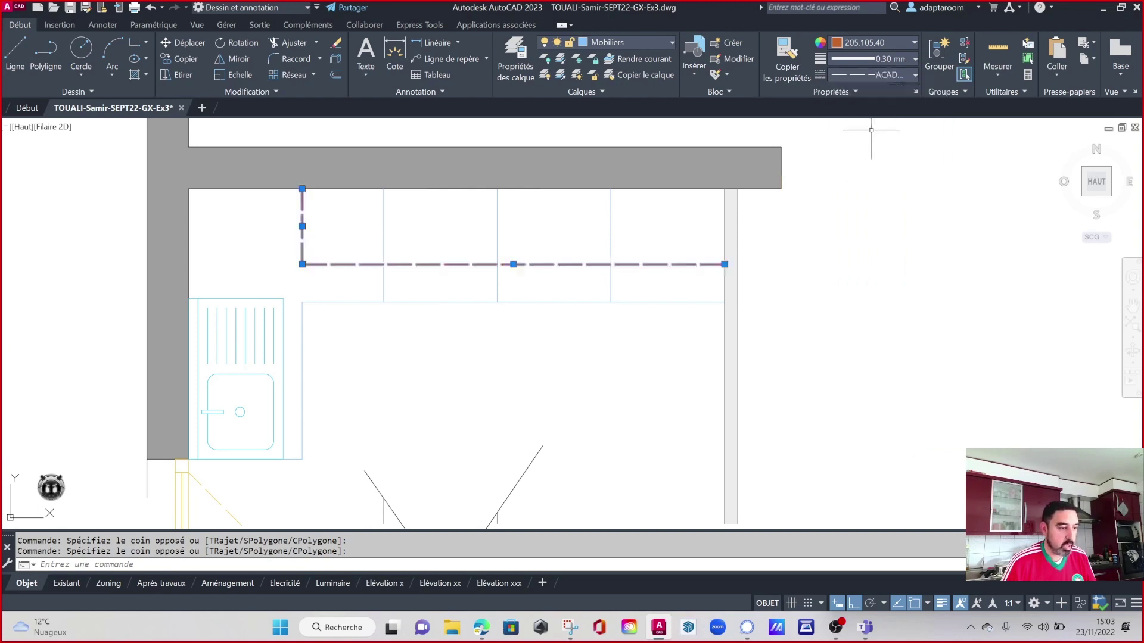
key("Escape")
Select the horizontal line, turn off the Mobiliers layer, then undo back to the original line.
left_click_drag(739, 283, 523, 215)
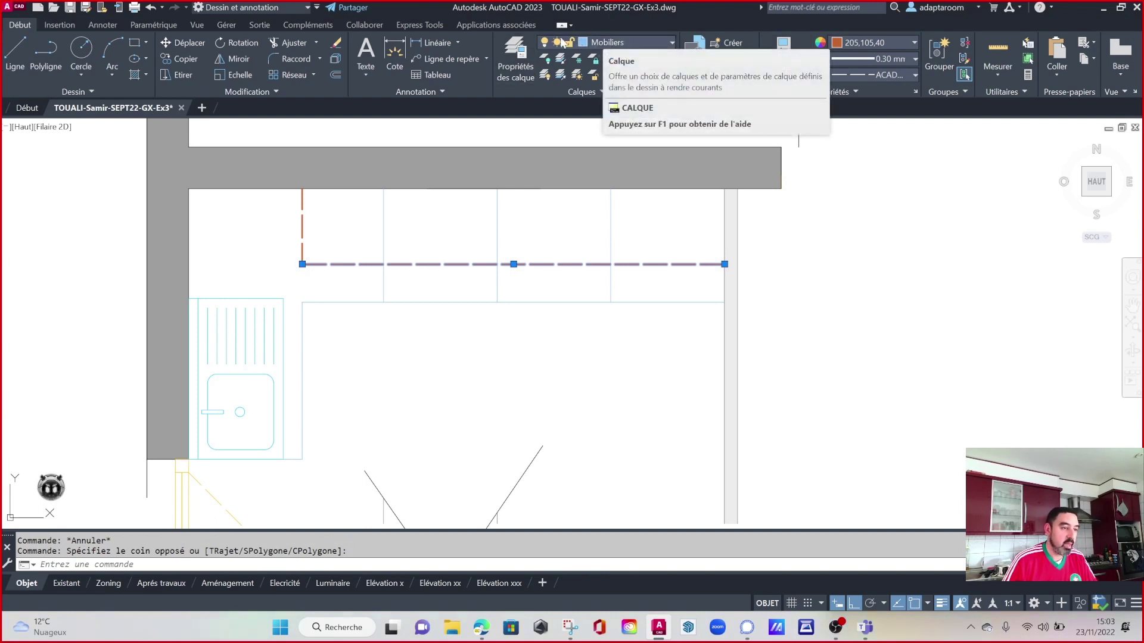
left_click(545, 46)
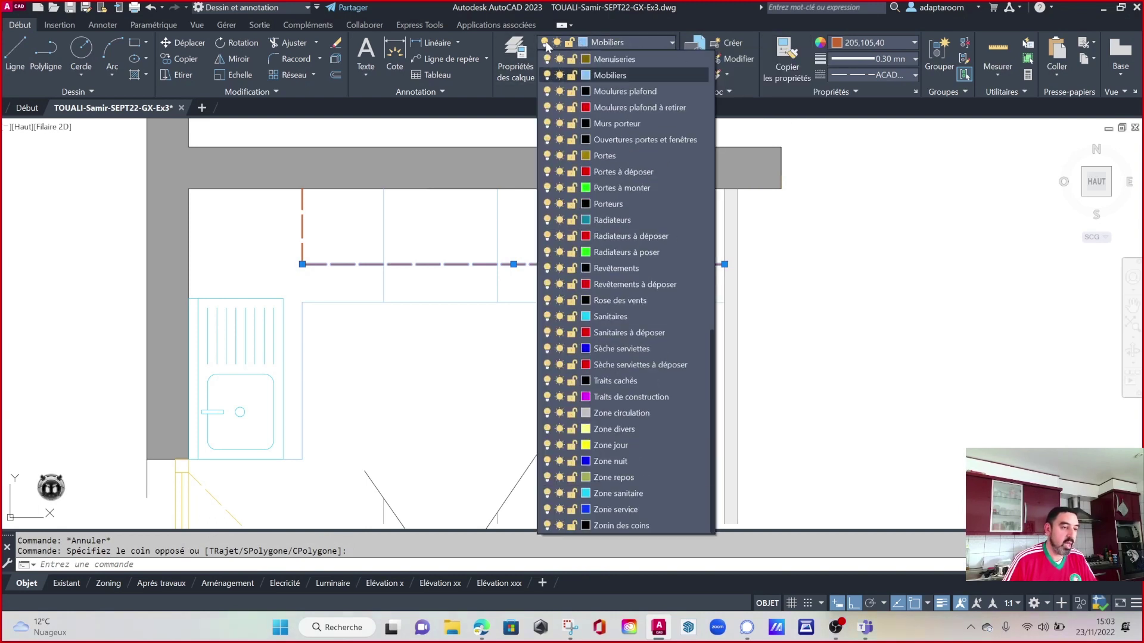
left_click(546, 76)
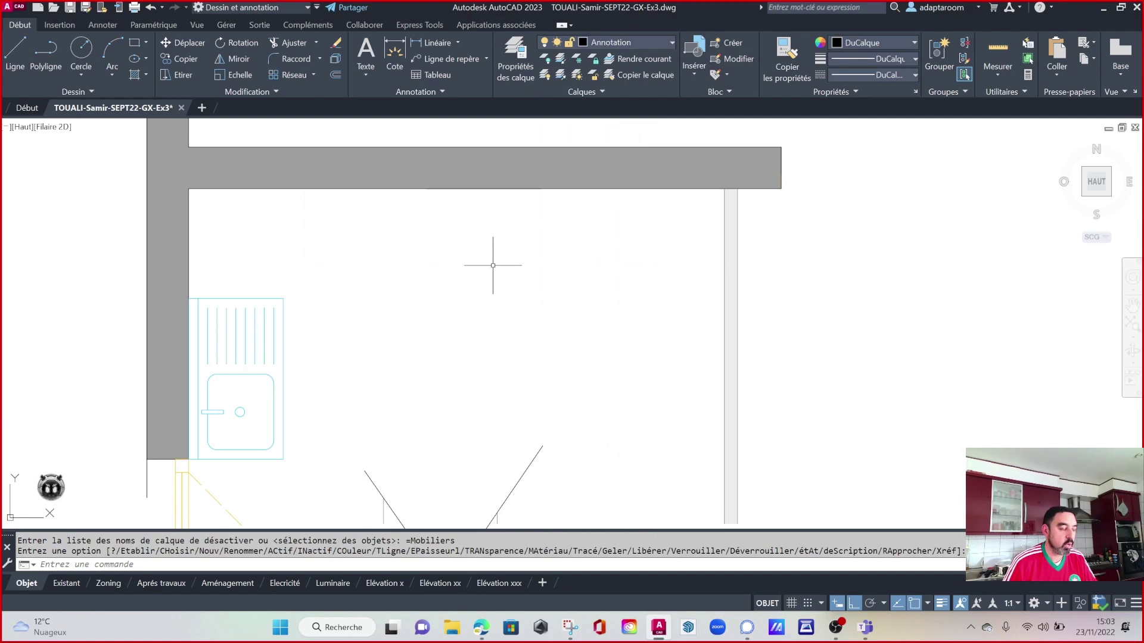
type("u")
key("Return")
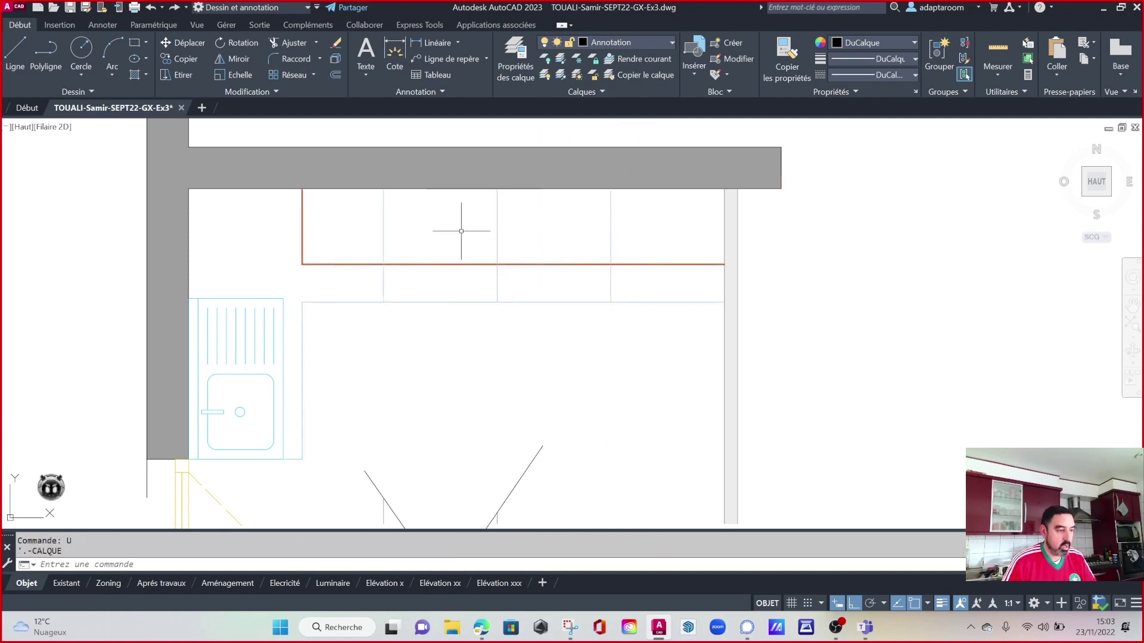
key("Return")
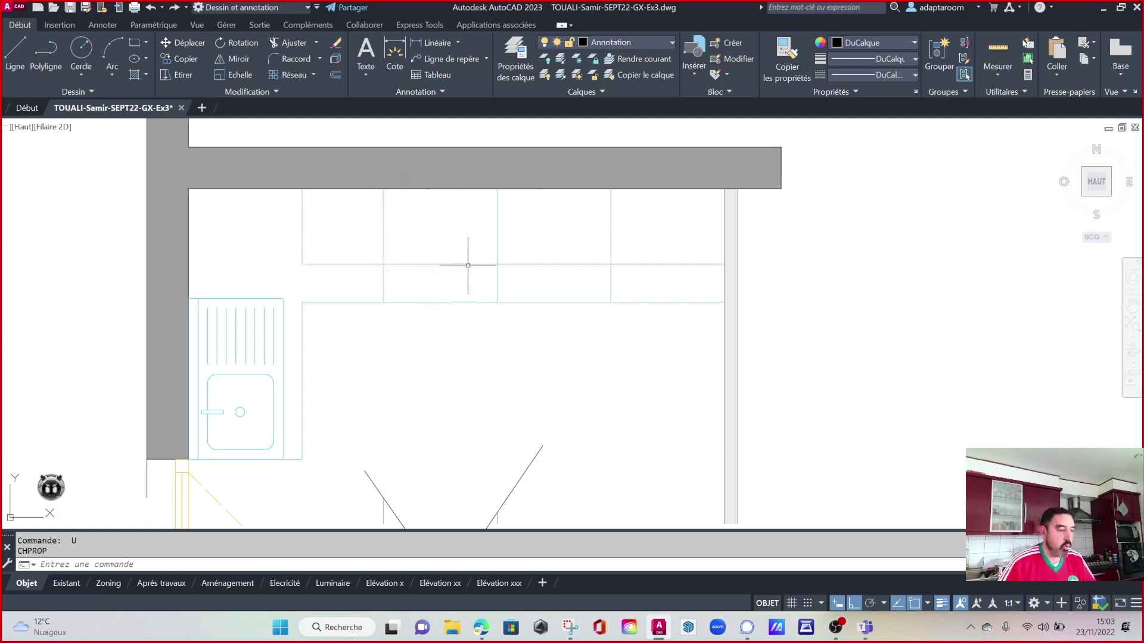
Give the L-shaped cabinet line the dashed ACAD_ISO02W100 linetype.
left_click(455, 288)
left_click(422, 219)
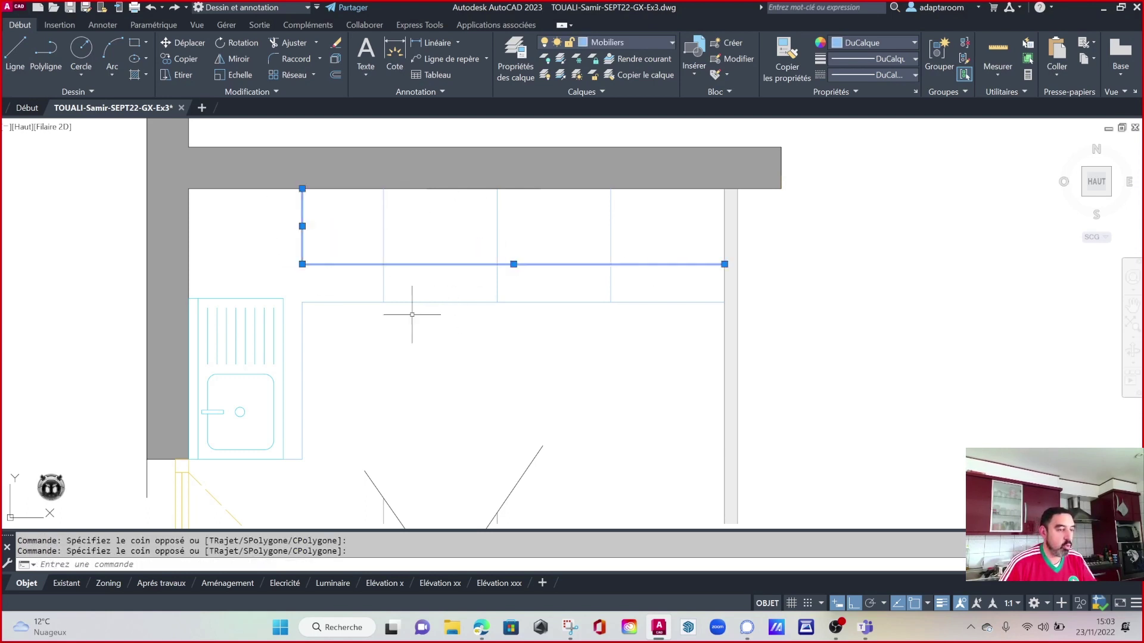
left_click(848, 75)
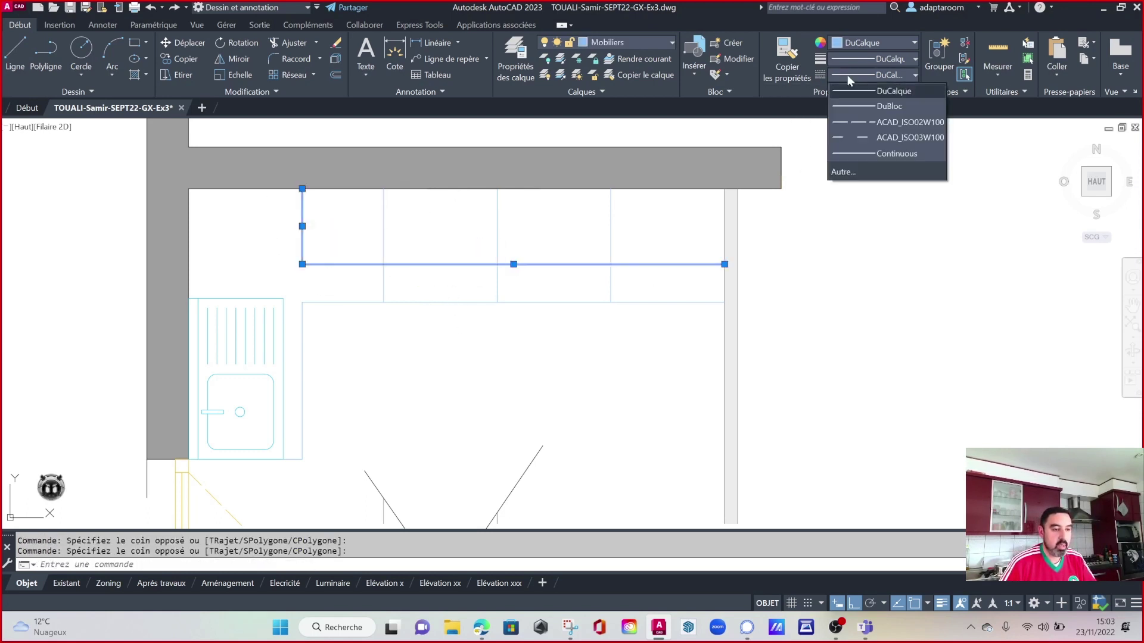
left_click(881, 120)
key("Escape")
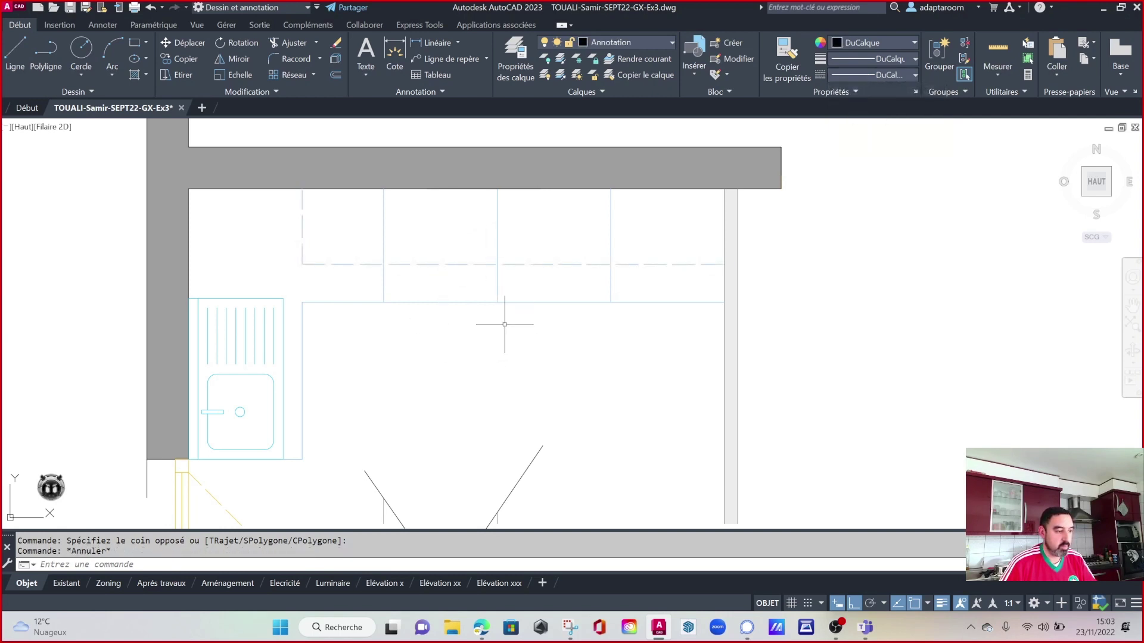
scroll(505, 325, "down", 2)
middle_click_drag(492, 327, 441, 316)
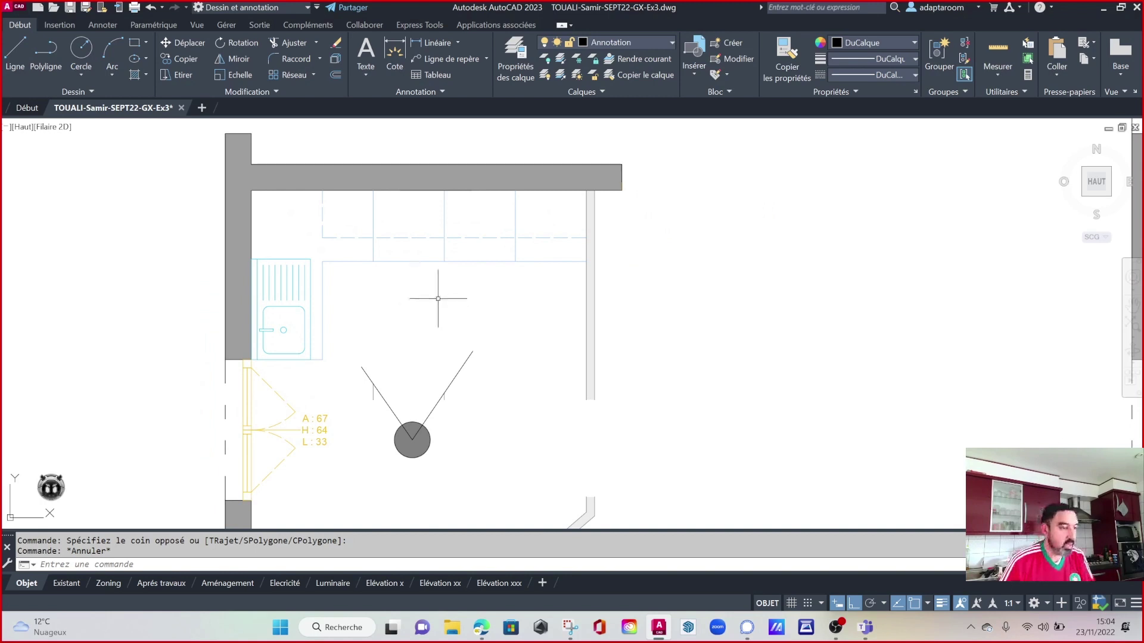
Make room above the kitchen and draw a vertical line up from the inner wall corner.
scroll(463, 294, "down", 1)
mouse_move(462, 291)
middle_mouse_down()
mouse_move(476, 258)
mouse_move(478, 310)
middle_mouse_up()
scroll(478, 342, "up", 1)
key("Escape")
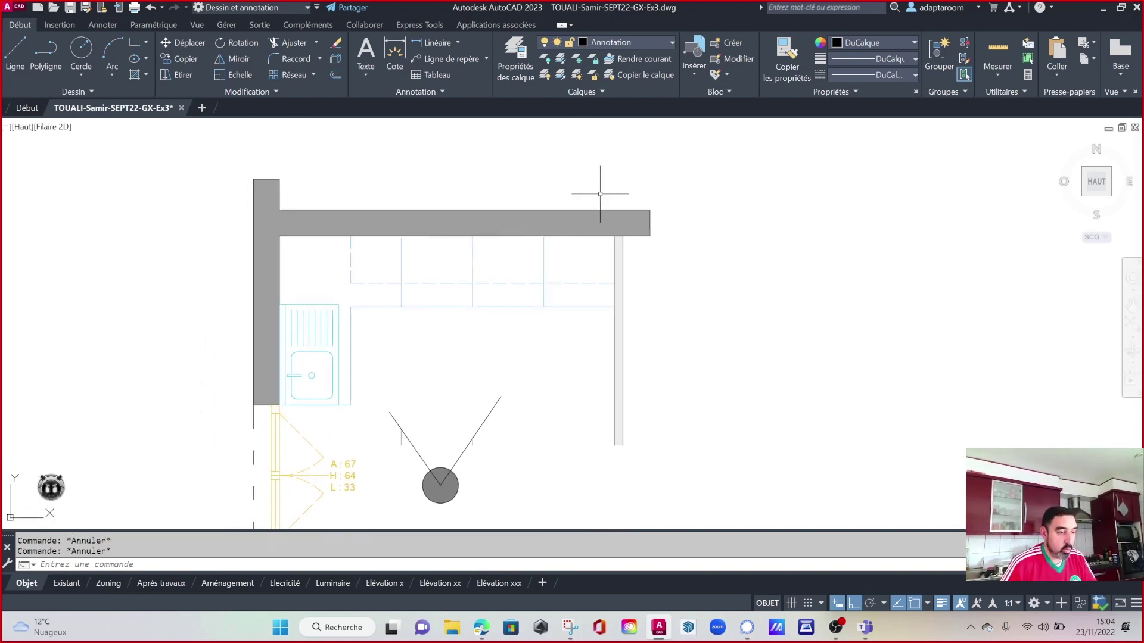
middle_click_drag(452, 361, 431, 400)
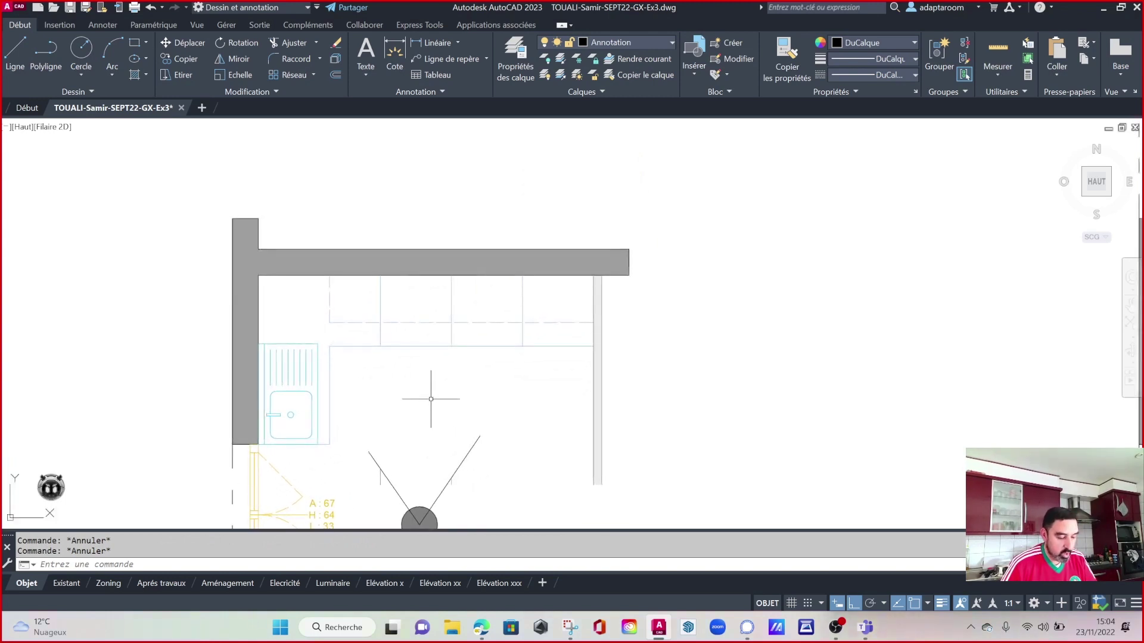
key("l")
key("Return")
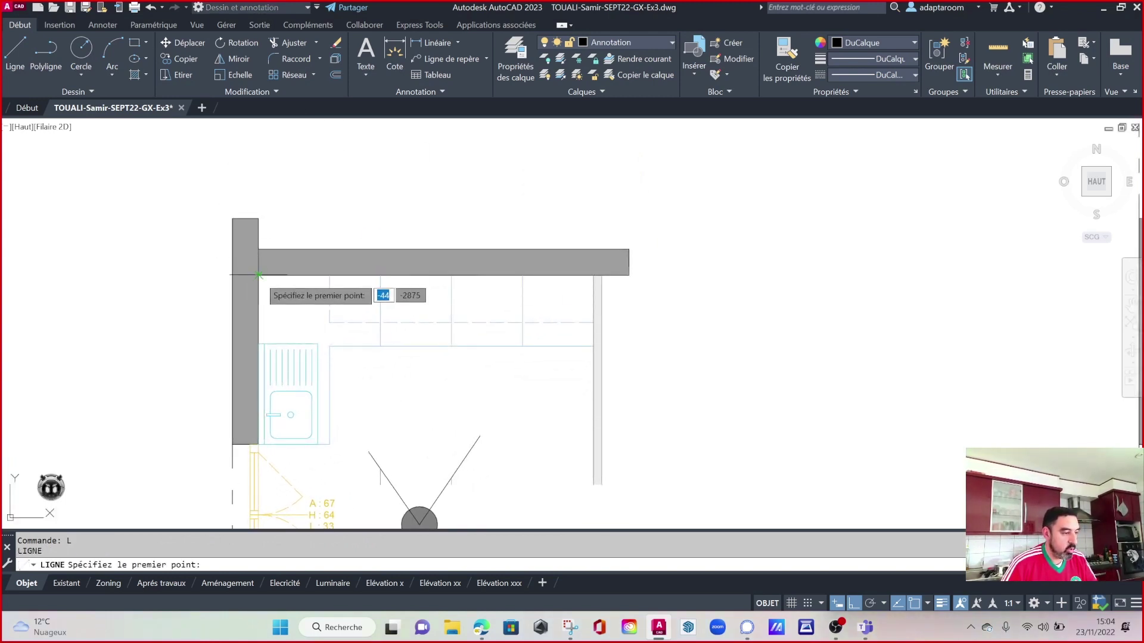
left_click(258, 275)
middle_click_drag(257, 207, 246, 265)
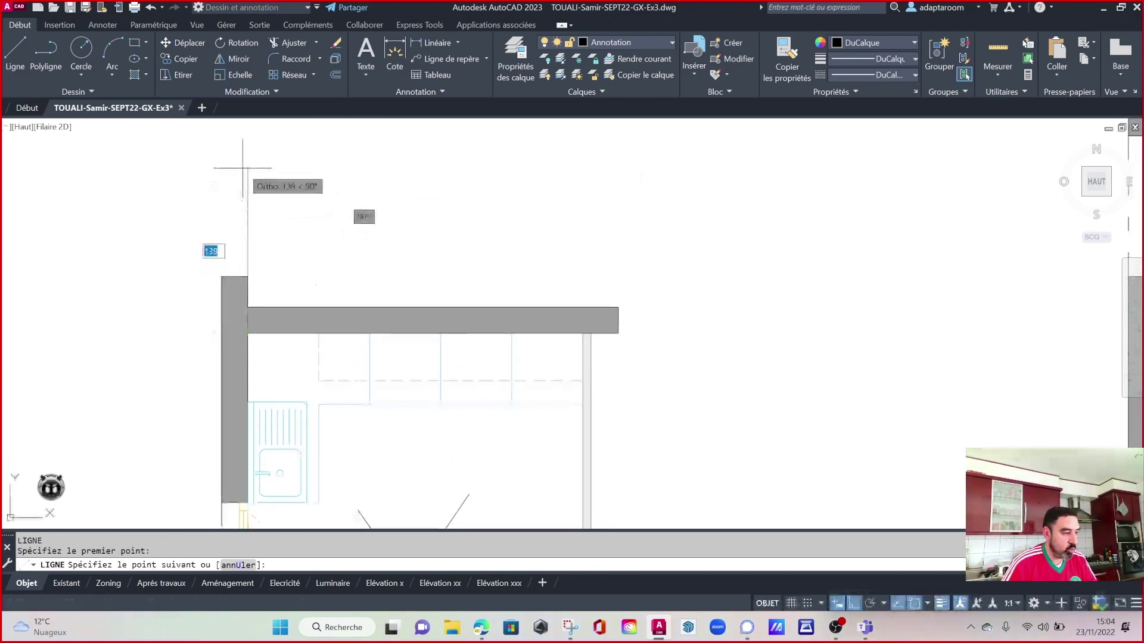
left_click(248, 170)
key("Escape")
Draw two more vertical lines up from the wall's right end and outer corner.
key("Return")
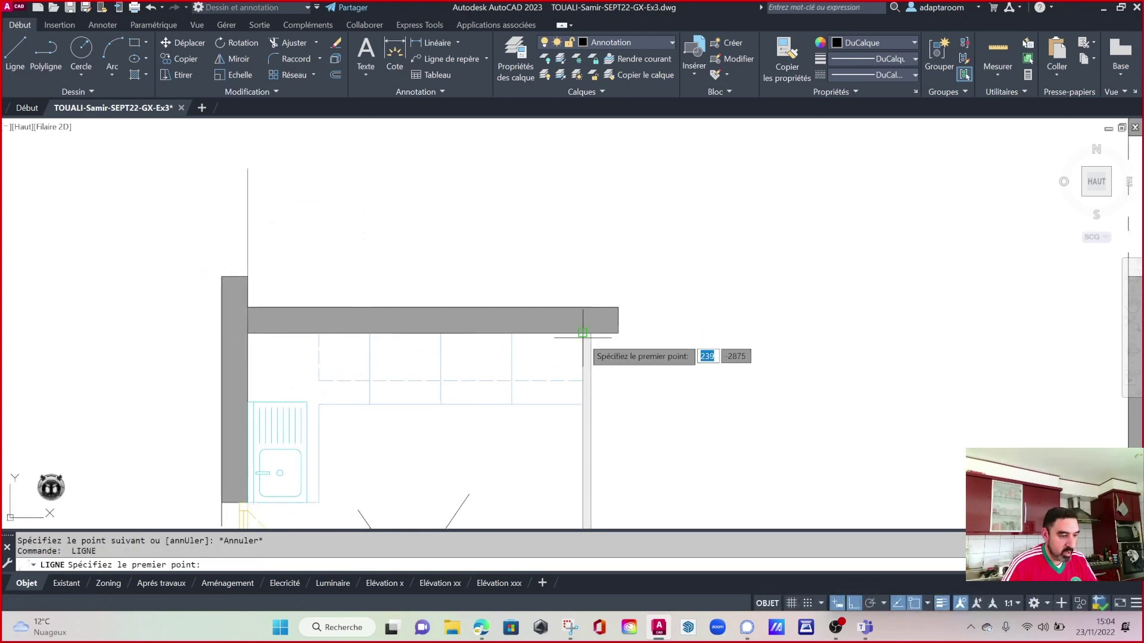
left_click(581, 332)
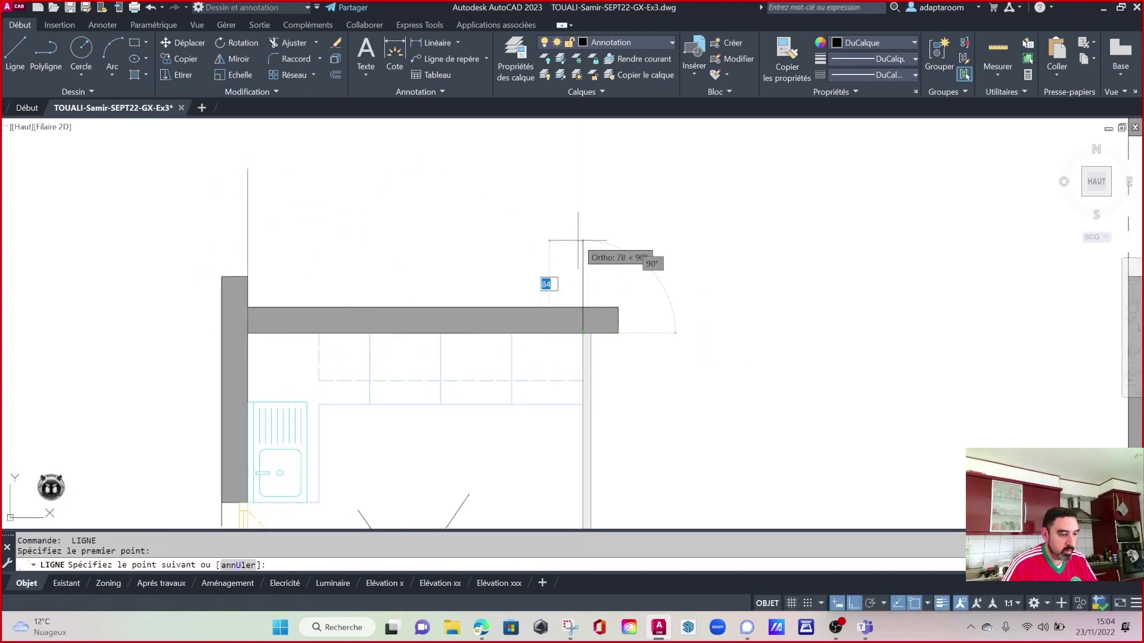
left_click(566, 156)
key("Escape")
key("Return")
left_click(591, 333)
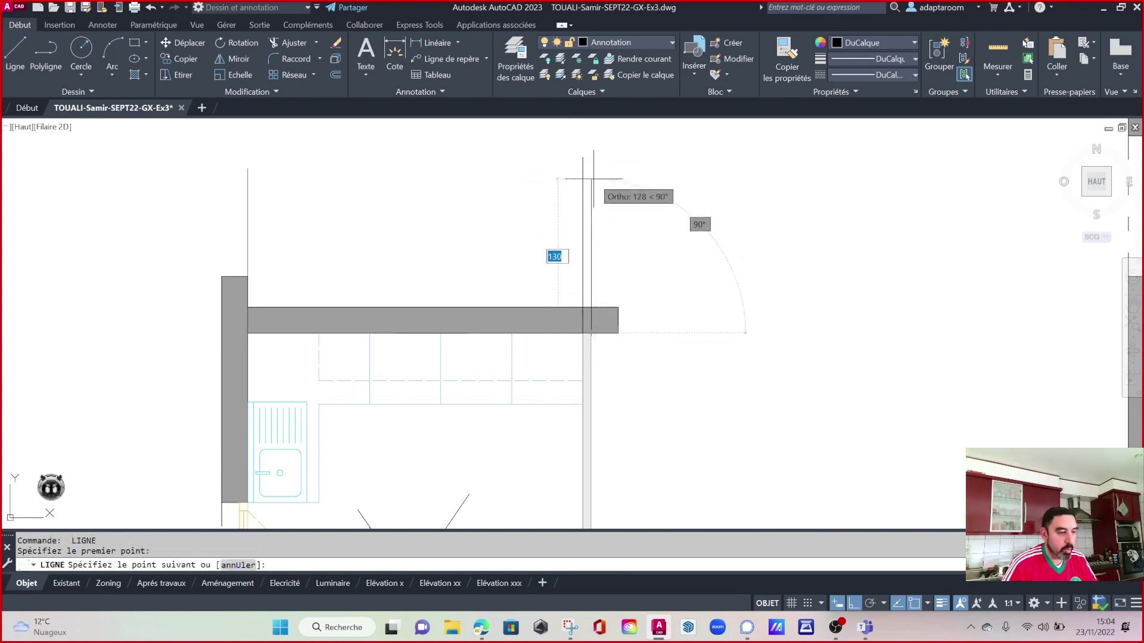
left_click(590, 157)
key("Escape")
scroll(495, 250, "down", 2)
scroll(494, 250, "down", 4)
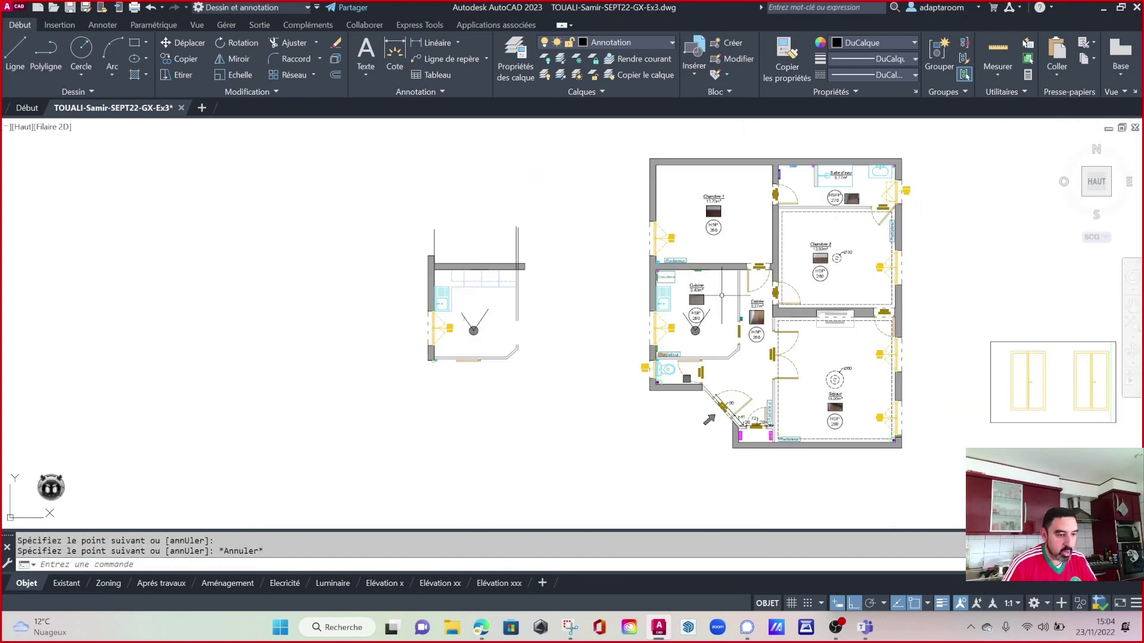
Select the kitchen door, both door jambs and the 'Porte 76' label.
scroll(745, 292, "up", 2)
scroll(765, 280, "up", 4)
scroll(769, 277, "down", 2)
scroll(767, 271, "down", 2)
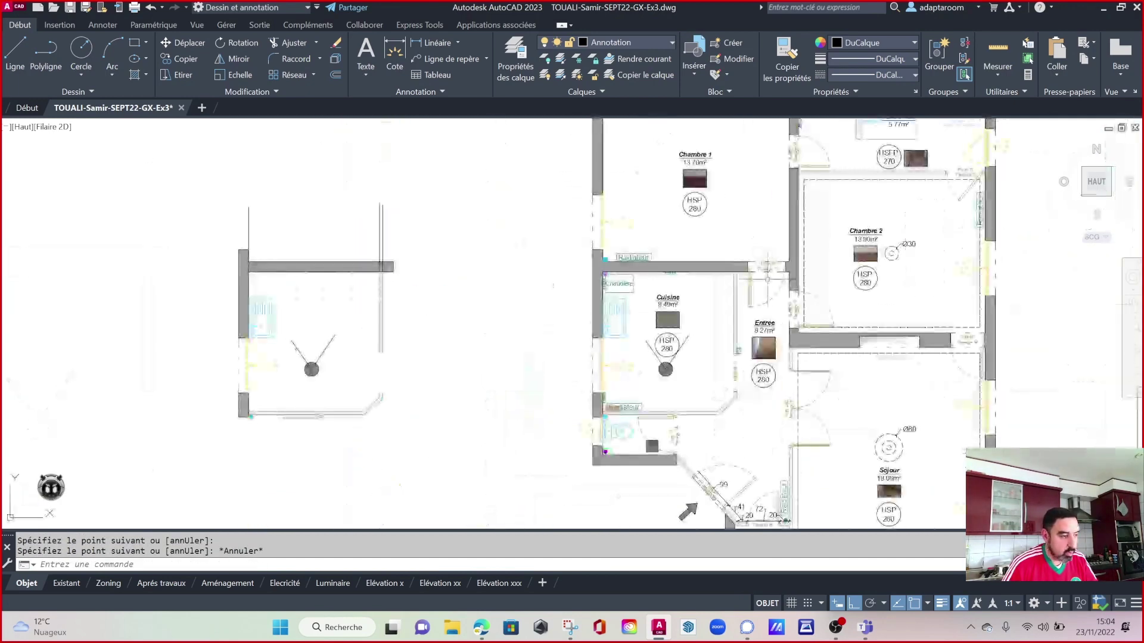
scroll(767, 268, "up", 2)
scroll(768, 268, "up", 2)
scroll(771, 269, "up", 2)
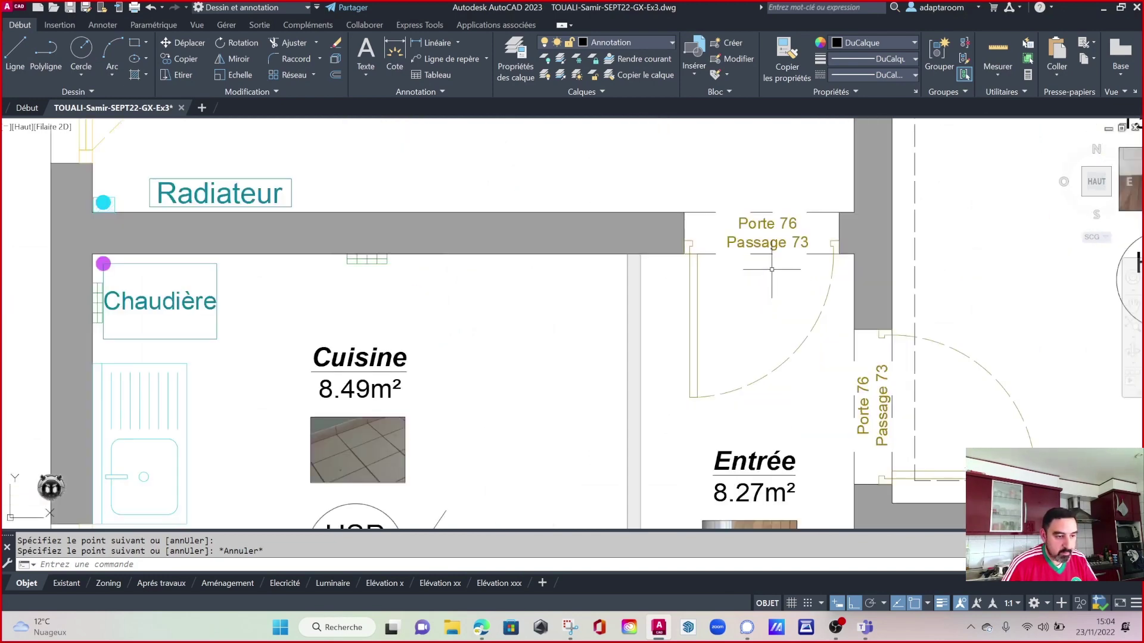
left_click(805, 384)
left_click(656, 321)
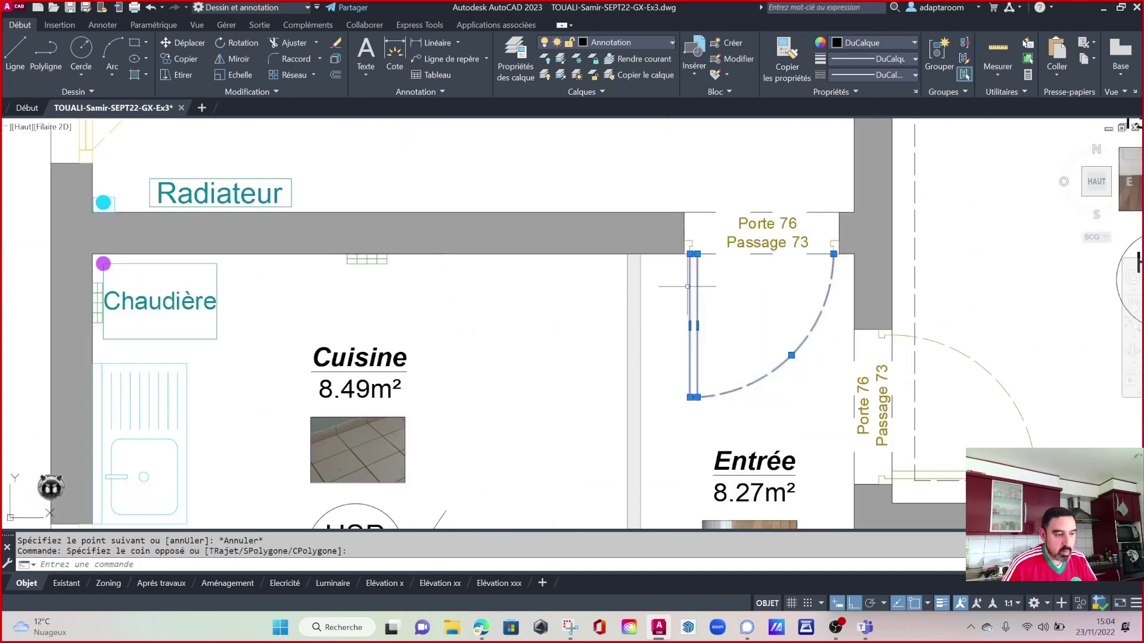
scroll(706, 249, "up", 2)
scroll(706, 249, "up", 1)
left_click(759, 359)
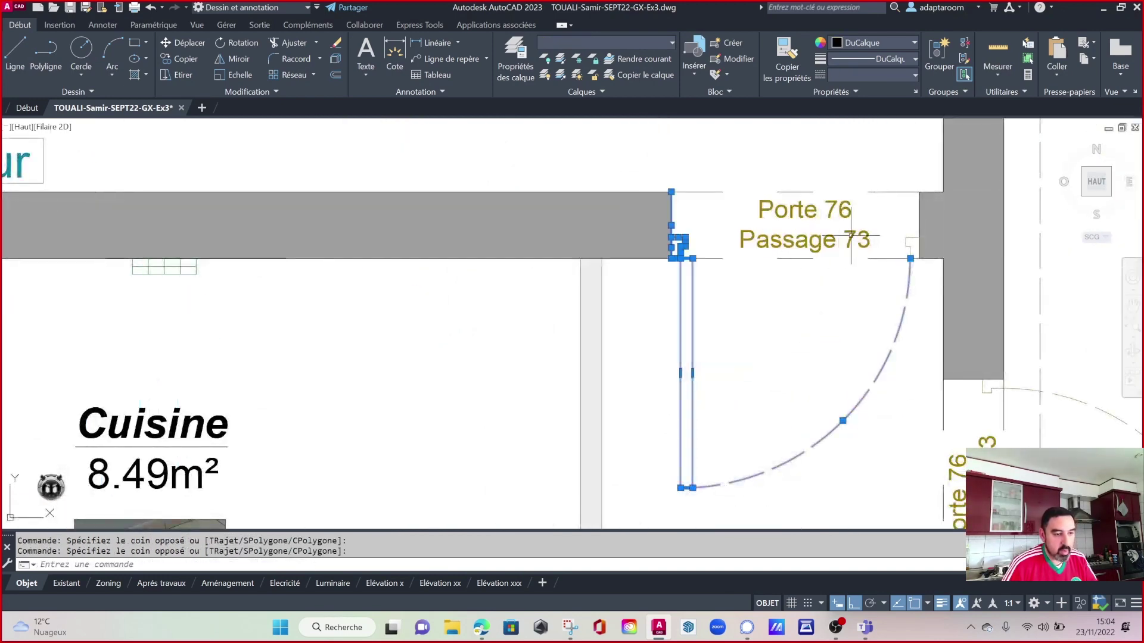
left_click(876, 171)
left_click(952, 288)
left_click(959, 268)
left_click(765, 168)
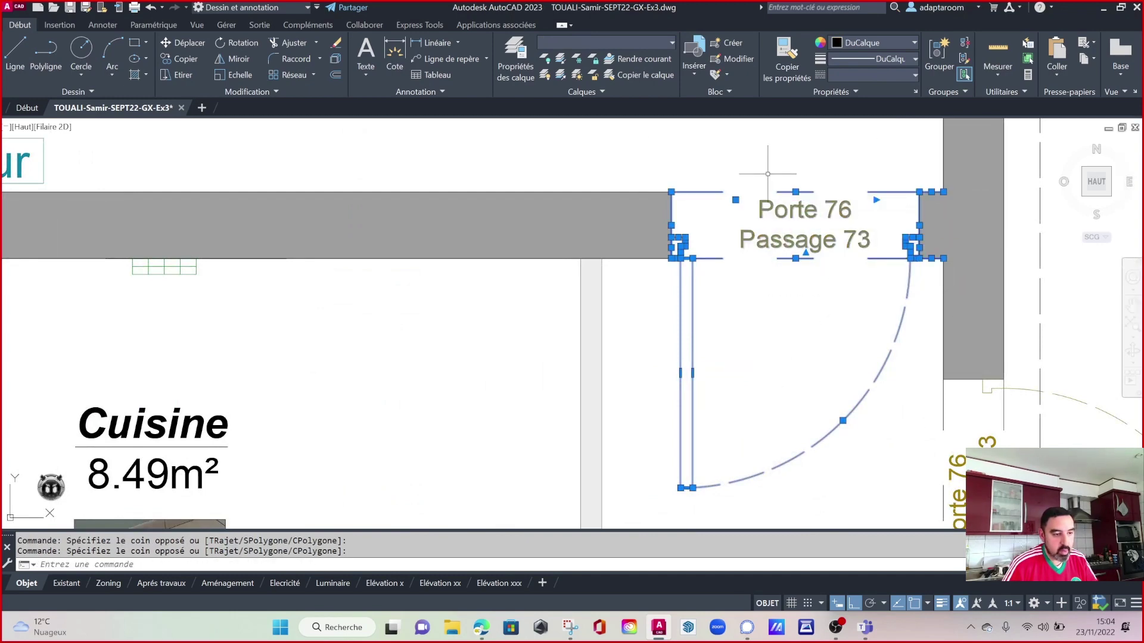
Start copying the selected door parts from a base point at the wall, then cancel.
type("co")
key("Return")
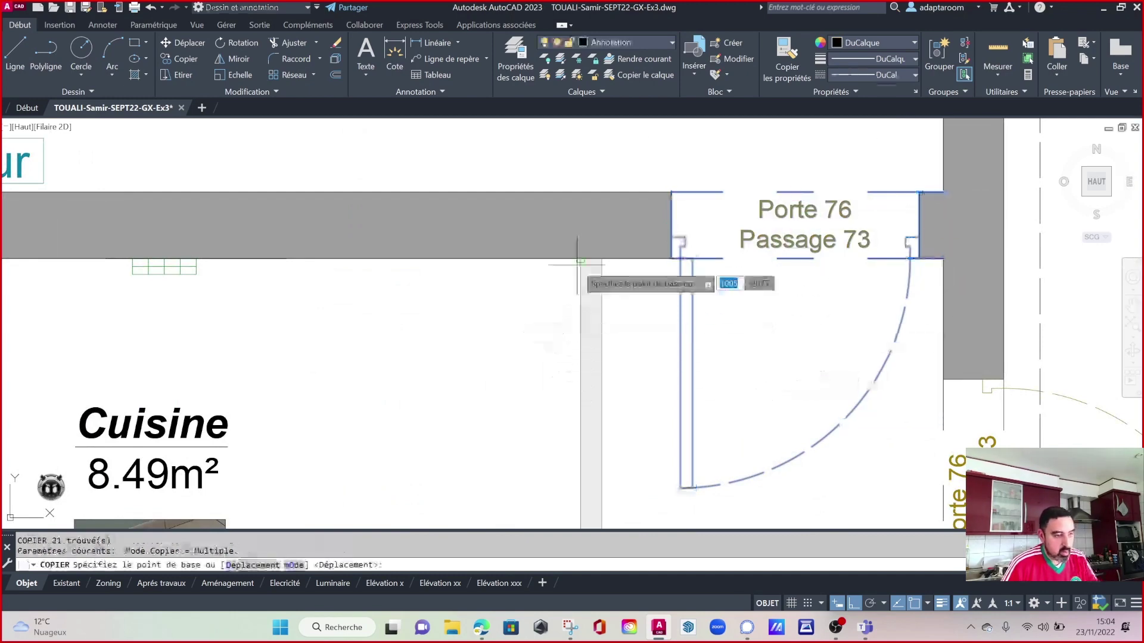
left_click(581, 259)
scroll(654, 280, "down", 5)
scroll(653, 280, "up", 3)
scroll(217, 276, "up", 3)
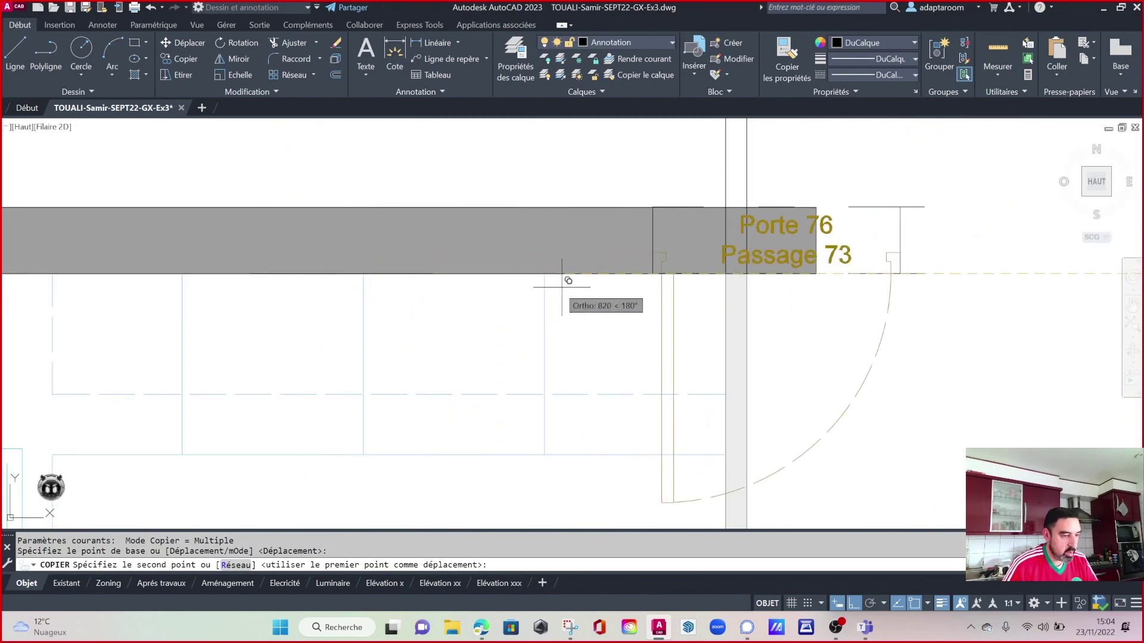
key("Escape")
scroll(582, 264, "down", 2)
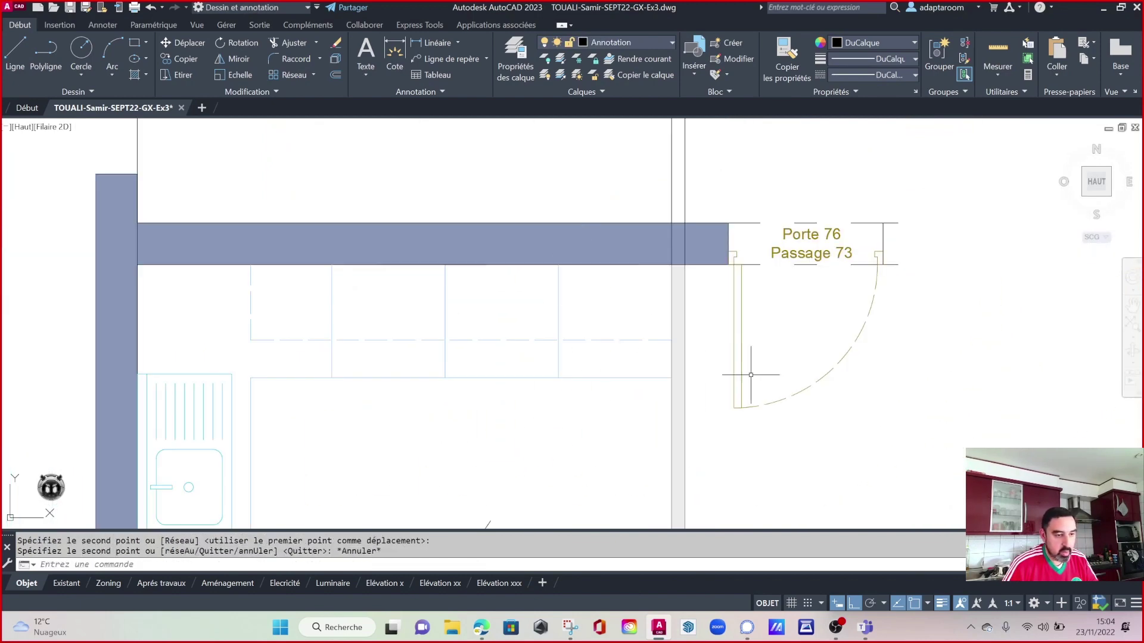
key("Escape")
key("Escape")
scroll(473, 131, "down", 2)
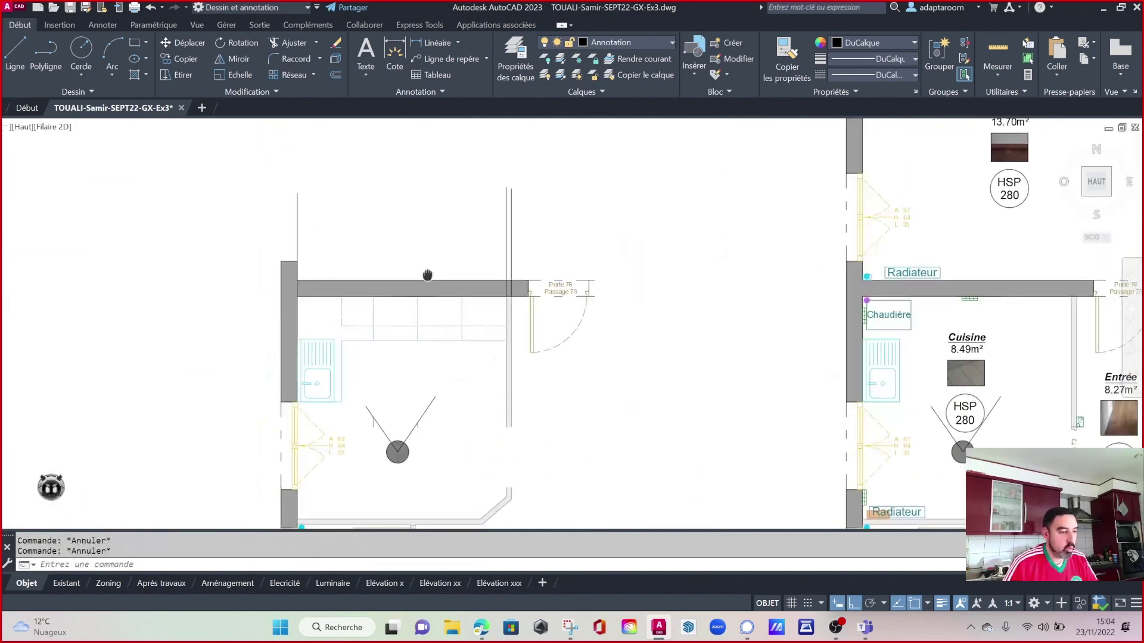
scroll(426, 273, "down", 2)
Draw three vertical lines up from the wall corner and both Porte 76 opening edges.
type("l")
key("Return")
scroll(529, 274, "up", 2)
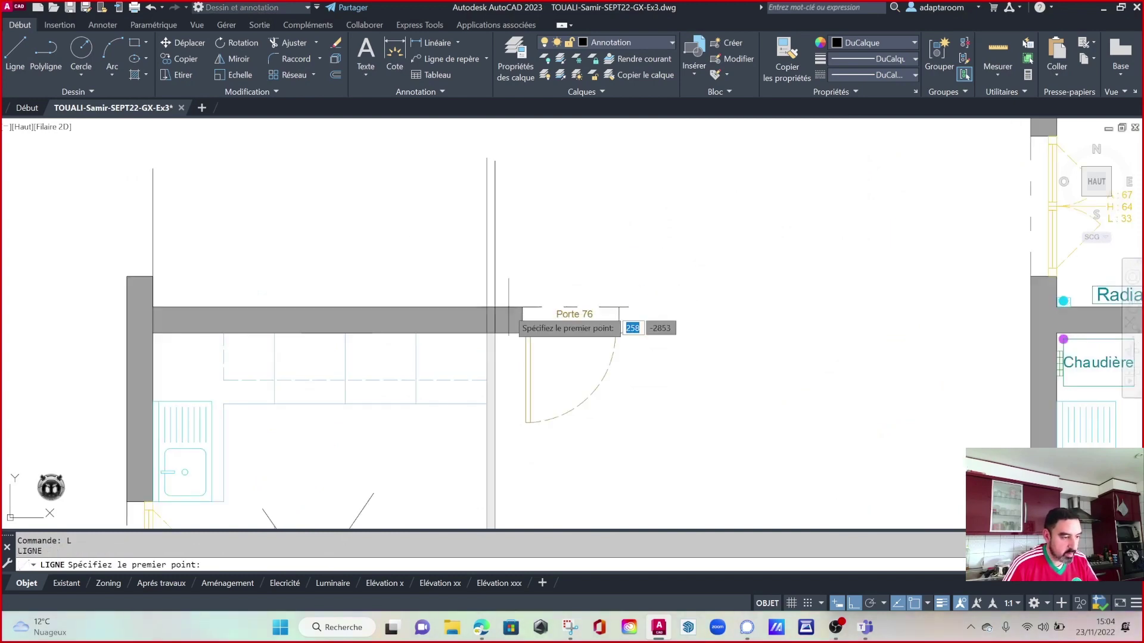
left_click(522, 307)
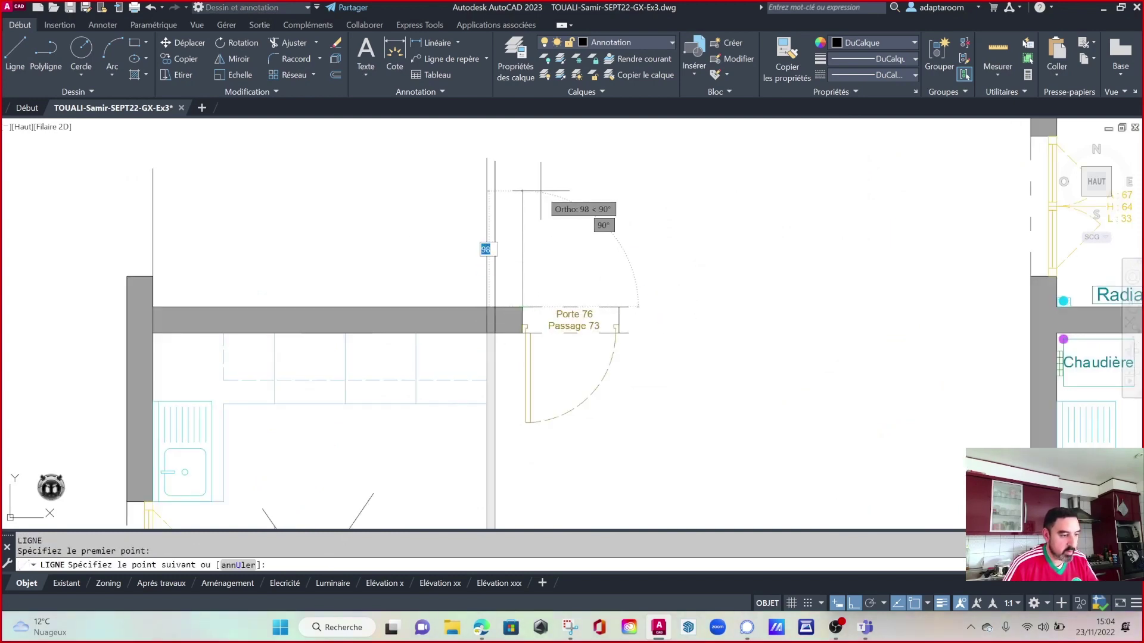
left_click(541, 168)
key("Escape")
key("space")
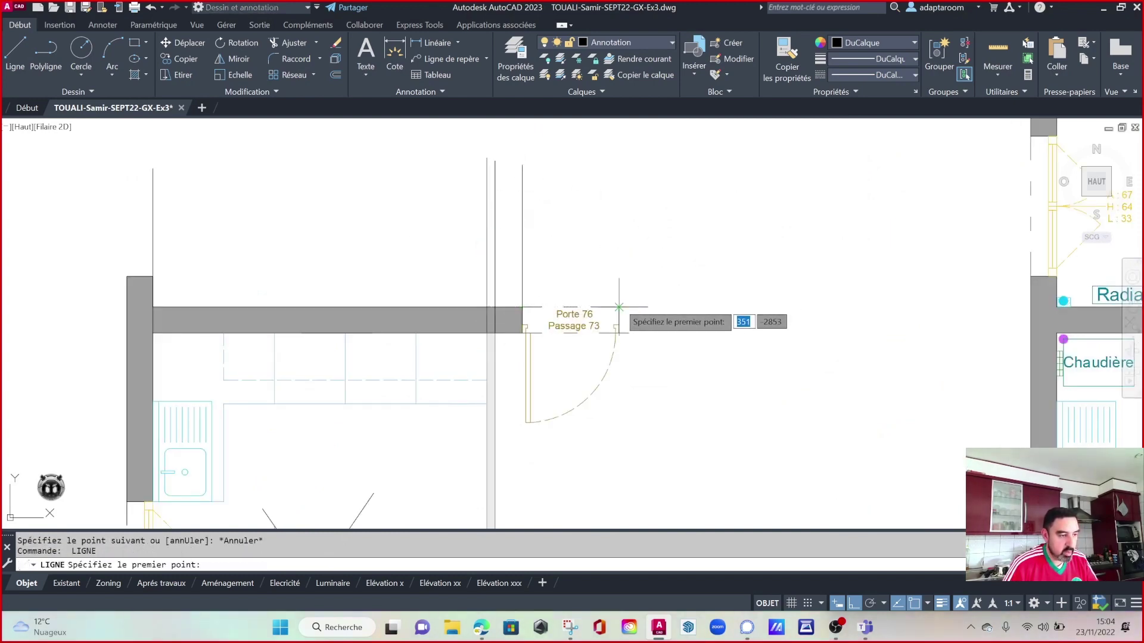
left_click(619, 308)
left_click(619, 163)
key("Escape")
key("space")
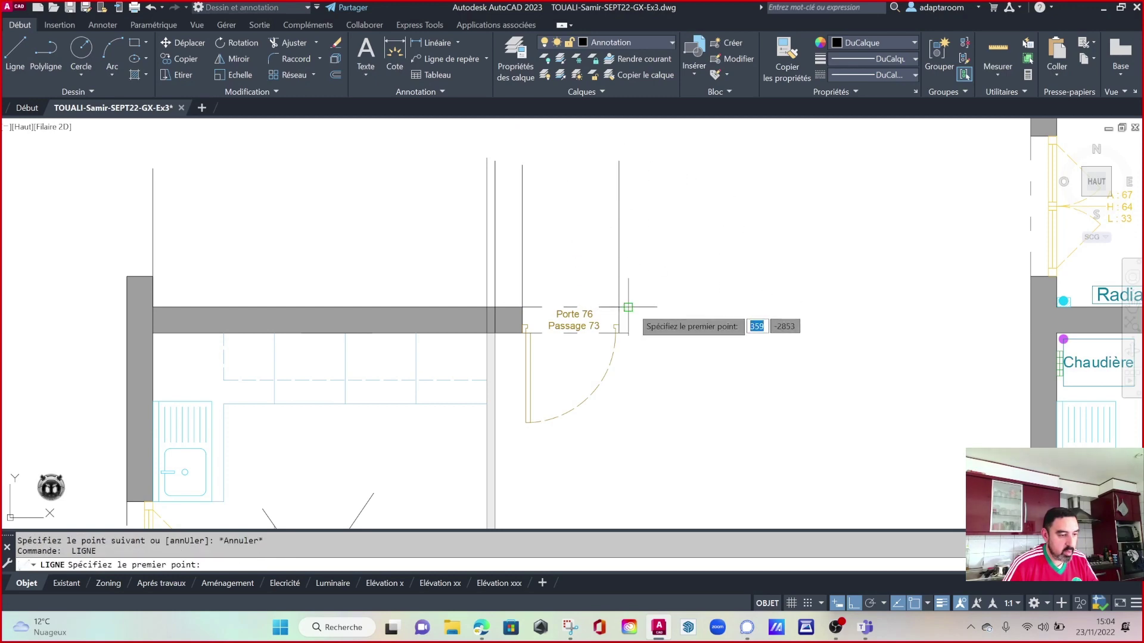
left_click(628, 308)
left_click(627, 151)
key("Escape")
scroll(721, 243, "down", 3)
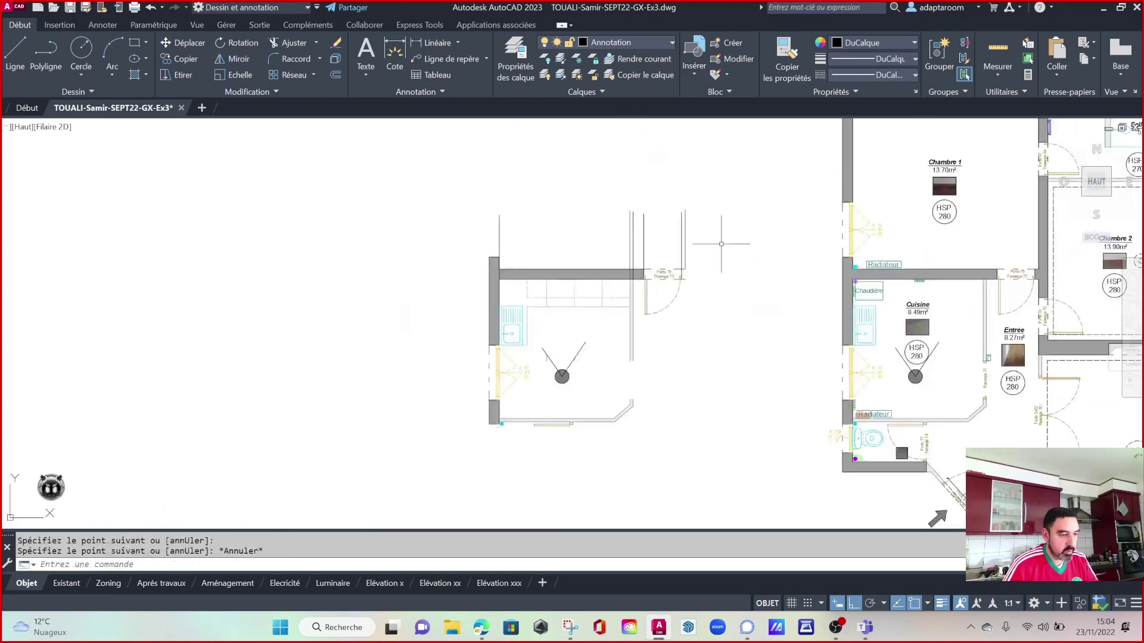
scroll(580, 248, "up", 2)
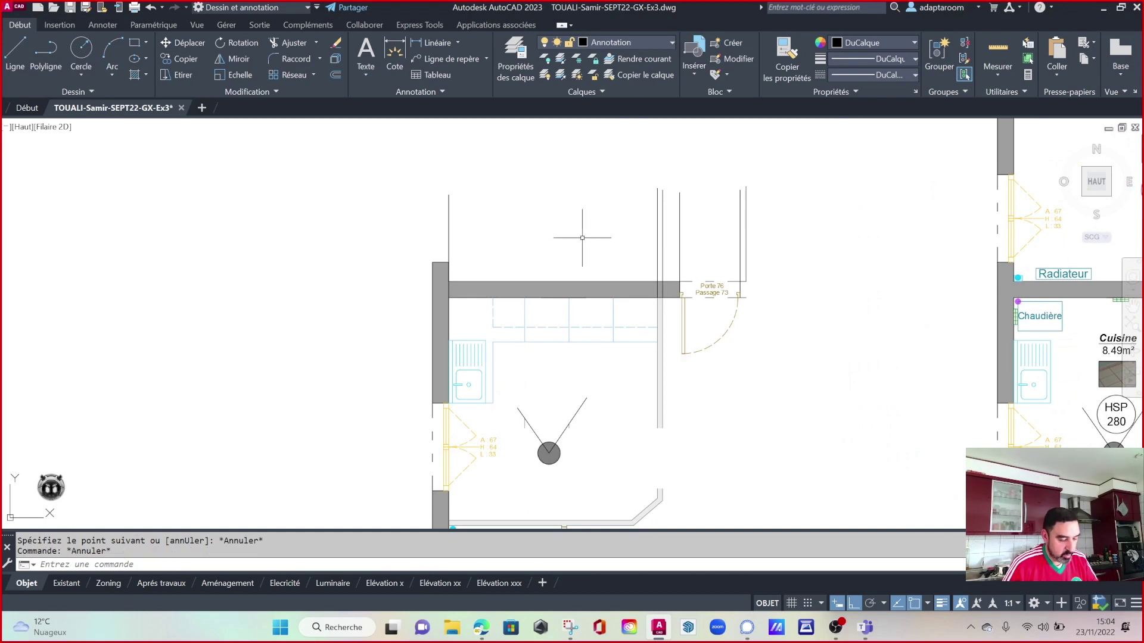
Draw a horizontal base line across the projection lines, from left of the kitchen past the door.
type("l")
key("Return")
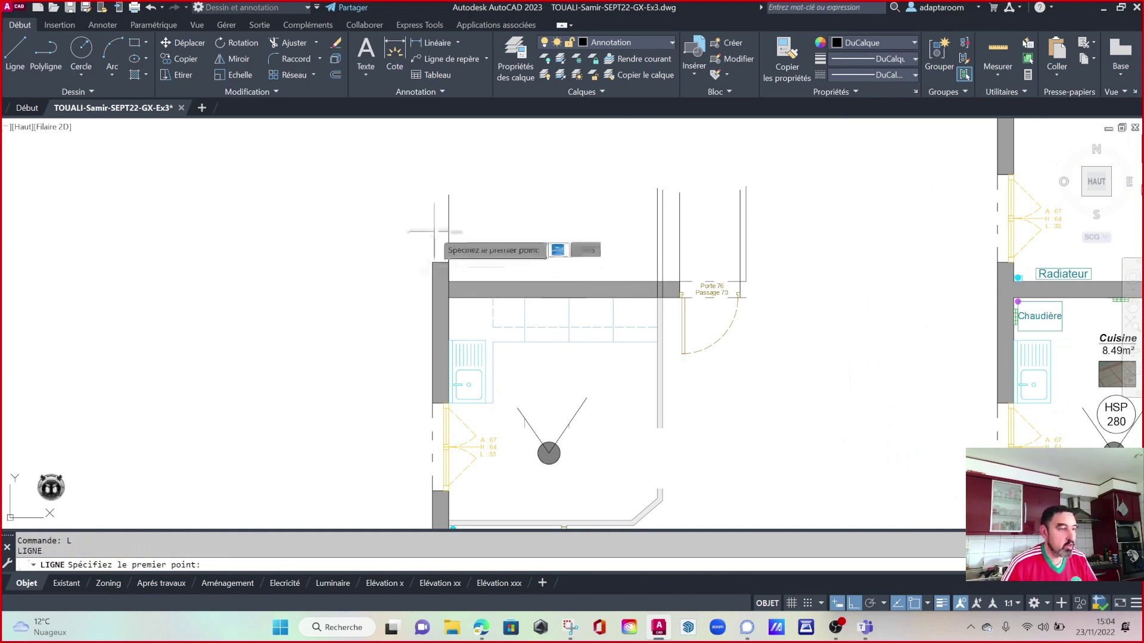
left_click(433, 235)
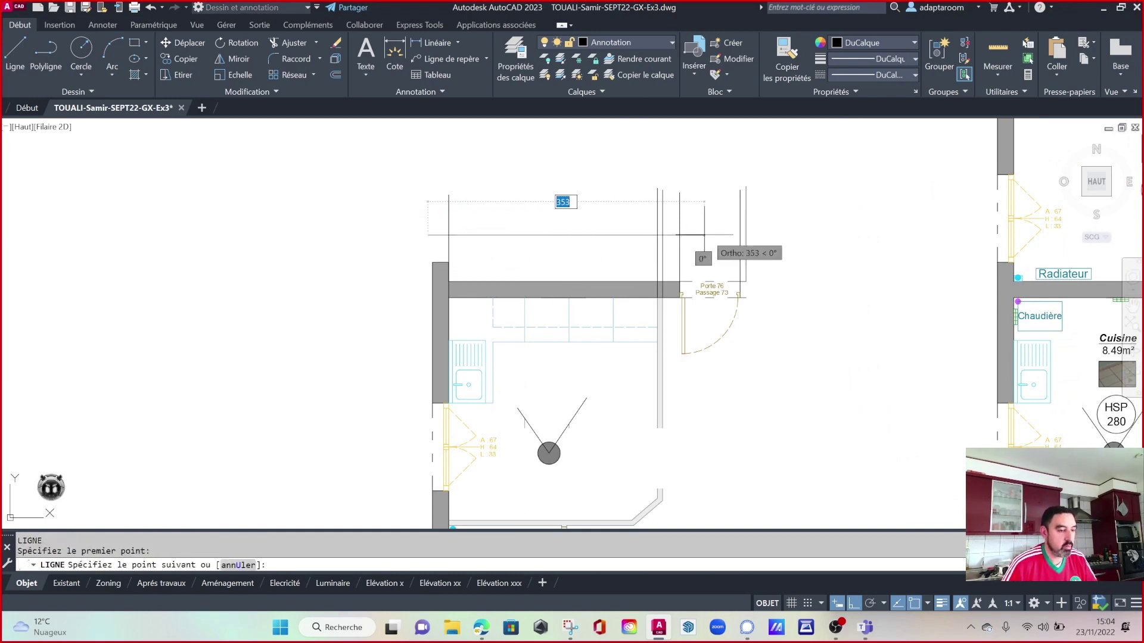
key("Escape")
key("Return")
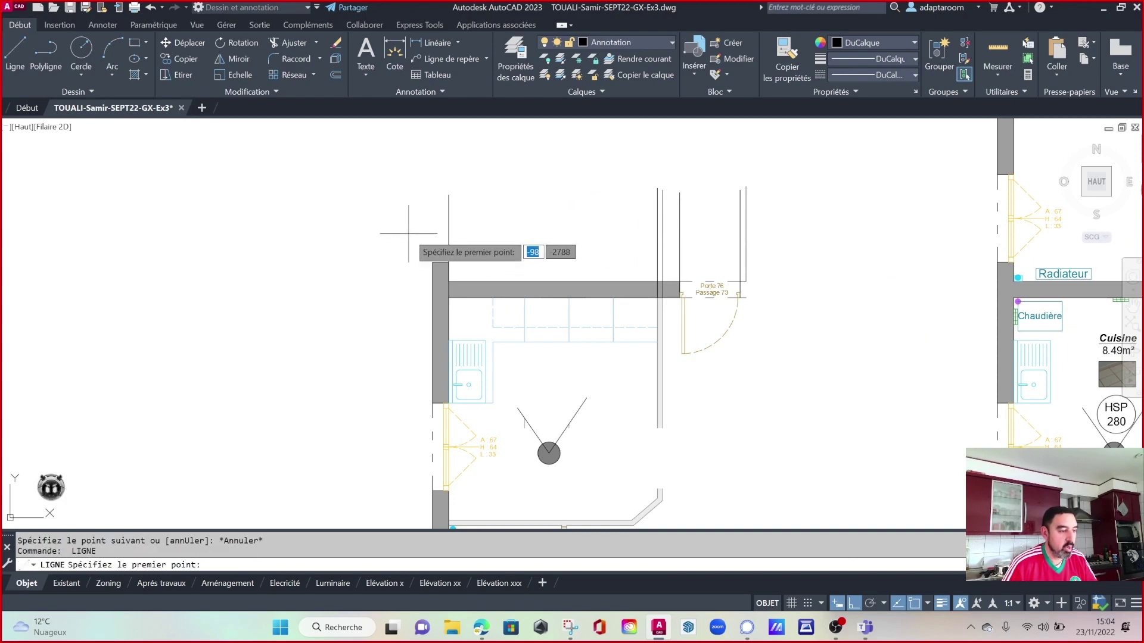
left_click(417, 224)
left_click(801, 225)
Draw a vertical left wall line up from the left wall corner past the base line.
key("Escape")
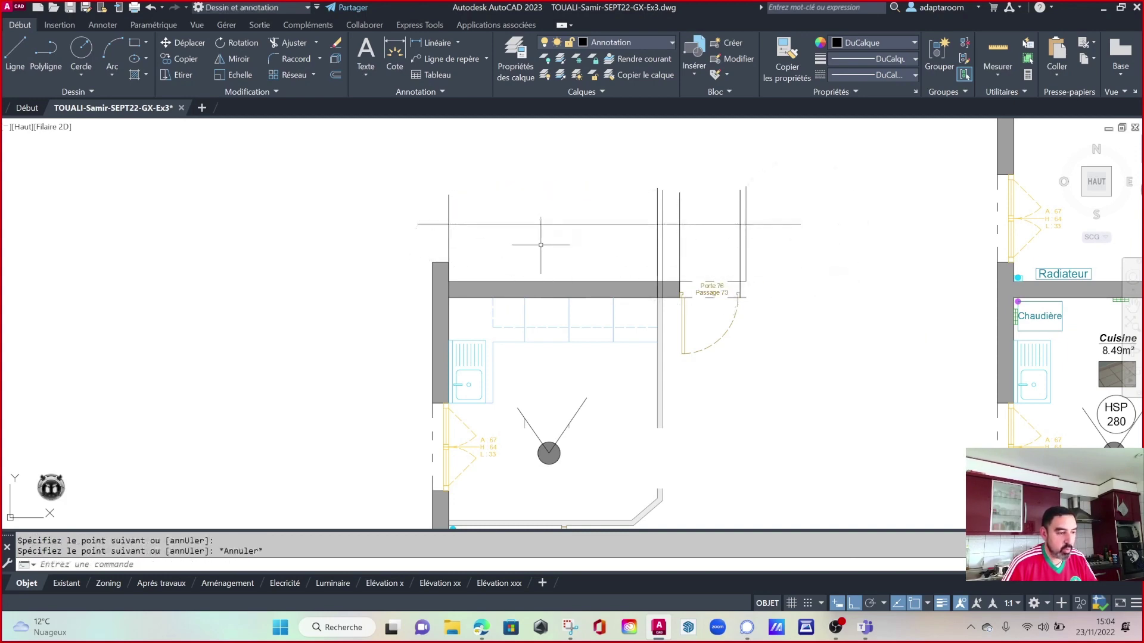
middle_click_drag(540, 245, 460, 295)
key("Escape")
key("Escape")
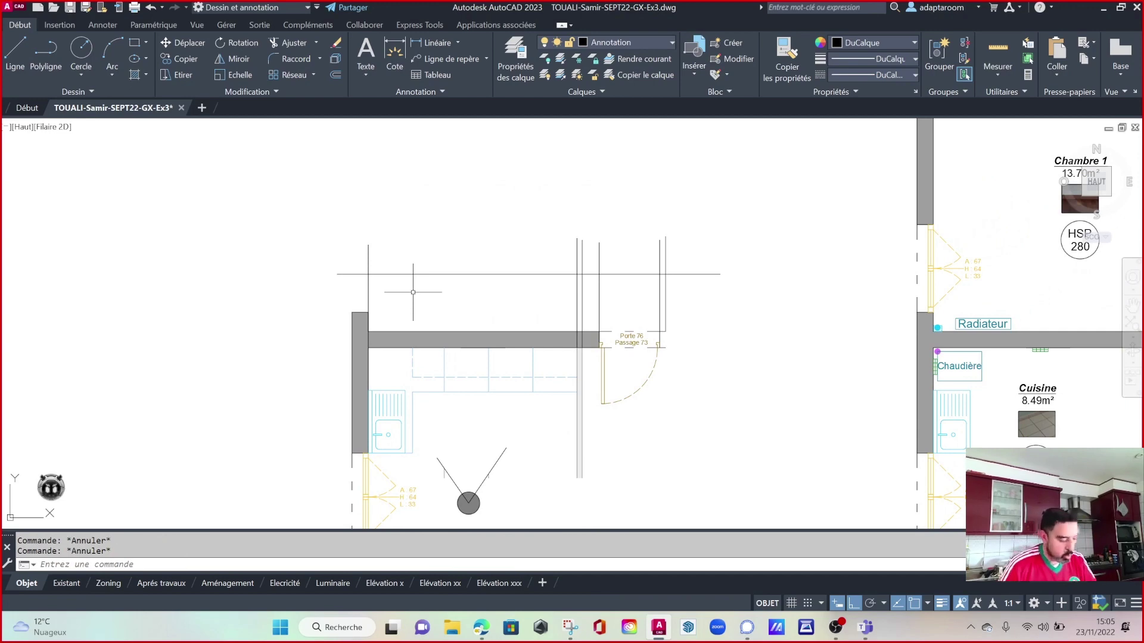
type("ra")
key("Return")
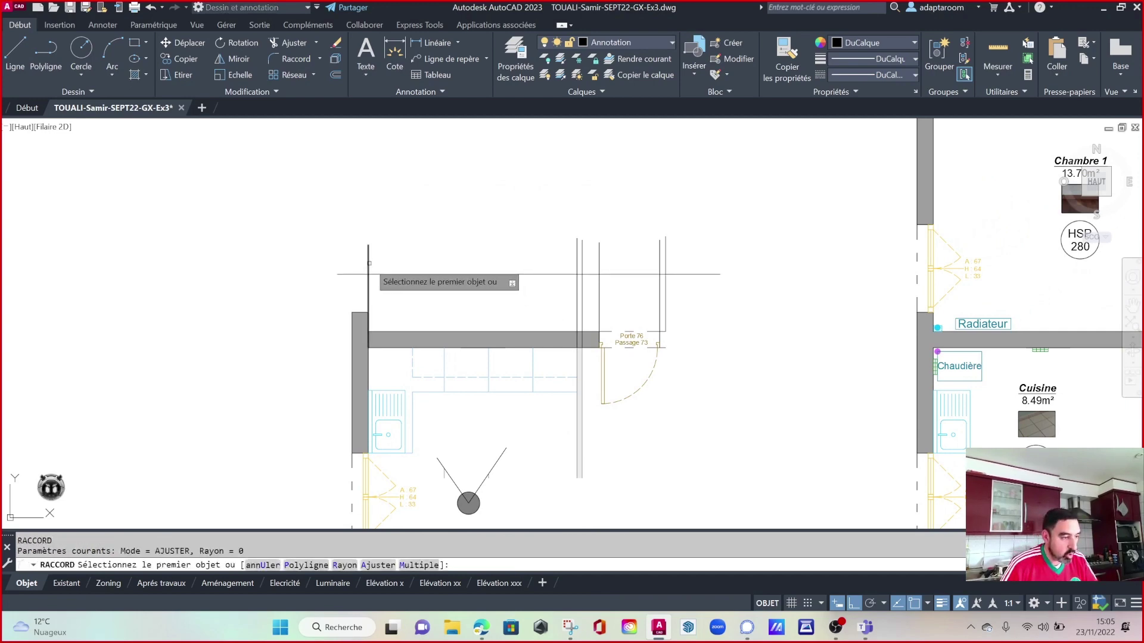
left_click(367, 263)
key("Escape")
key("Escape")
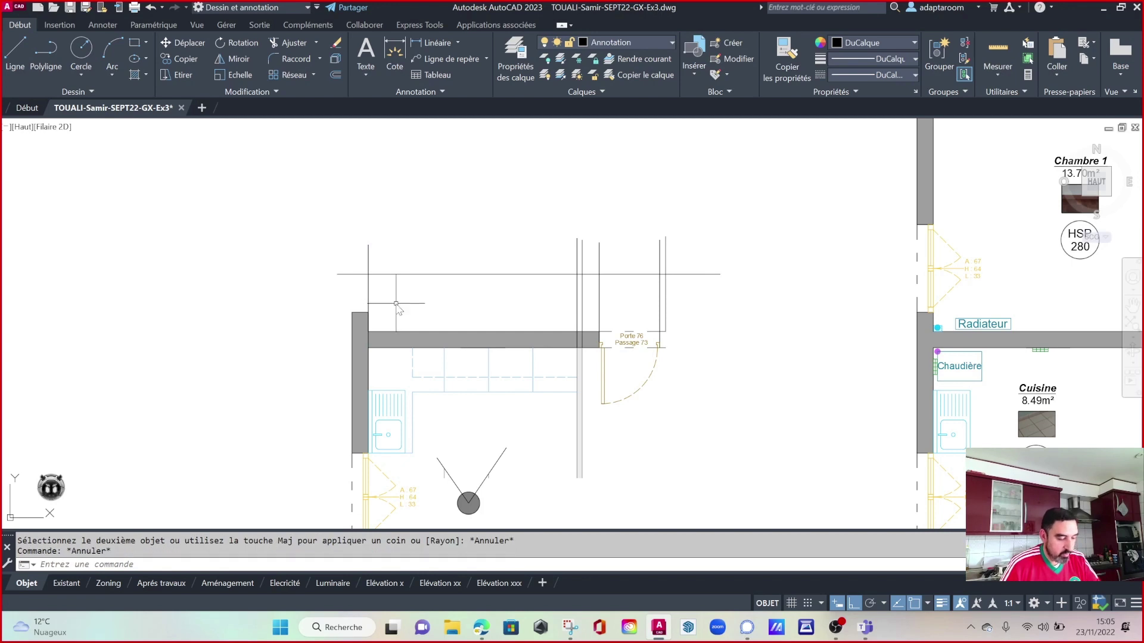
type("l")
key("Return")
left_click(352, 312)
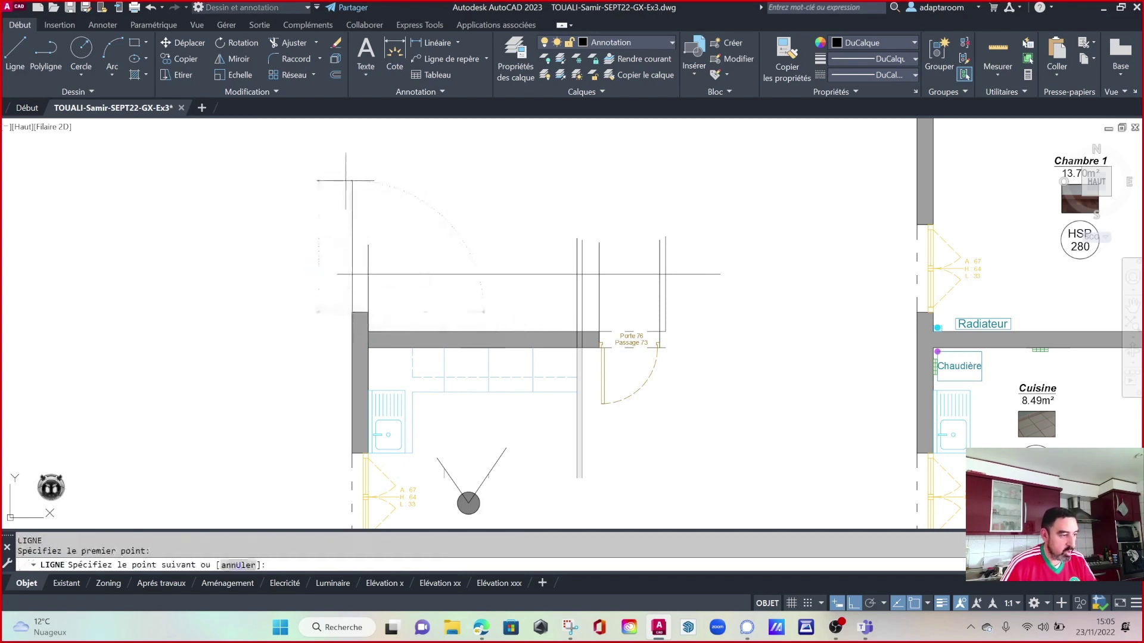
left_click(351, 182)
key("Escape")
key("Escape")
Fillet (RACCORD) the left vertical line to the base line; a right-corner fillet attempt fails.
type("ra")
key("Return")
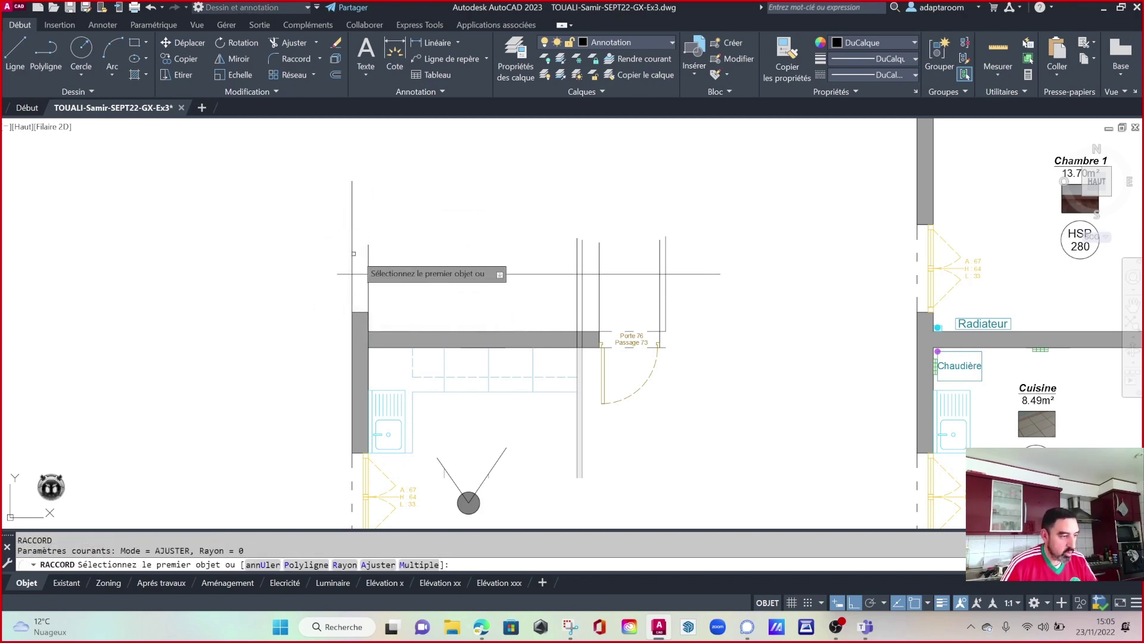
left_click(352, 271)
left_click(376, 276)
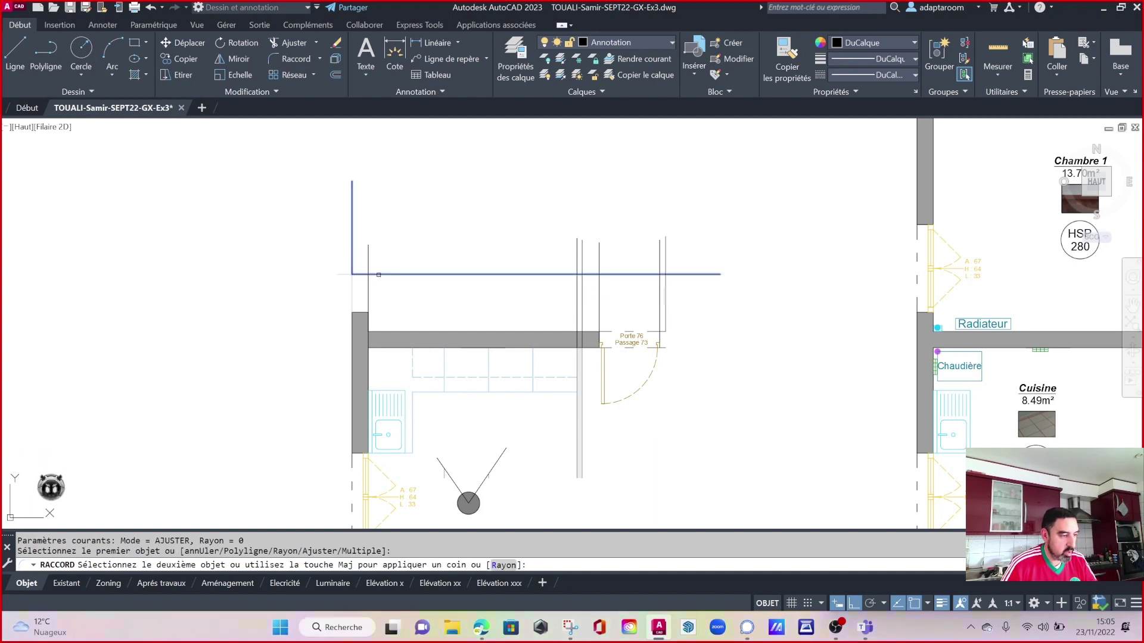
key("Return")
scroll(669, 280, "up", 2)
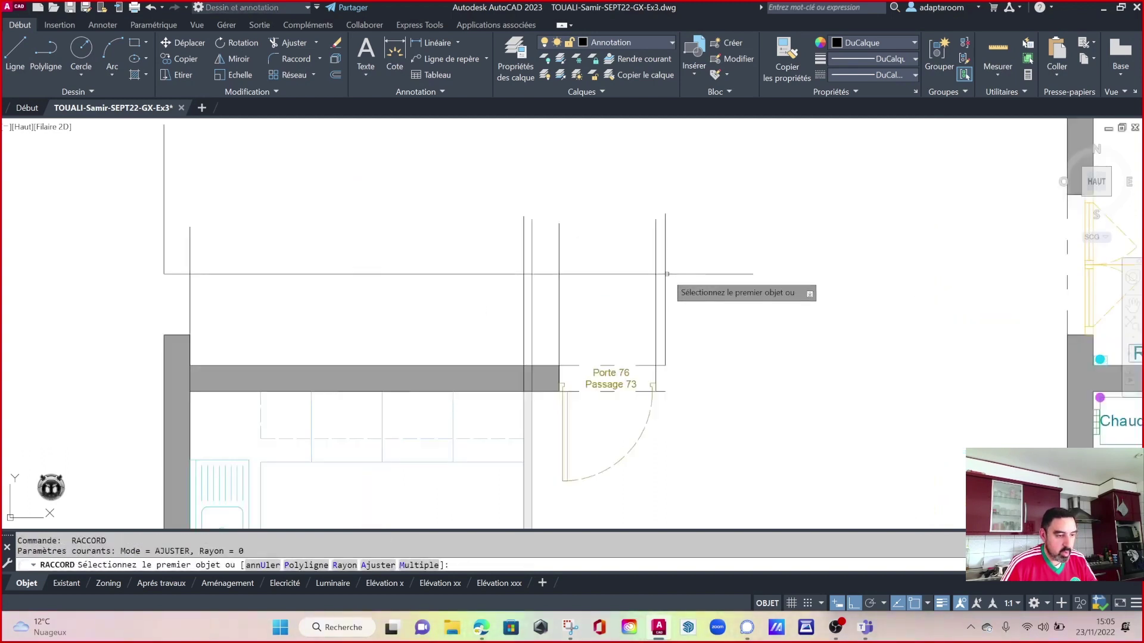
left_click(661, 274)
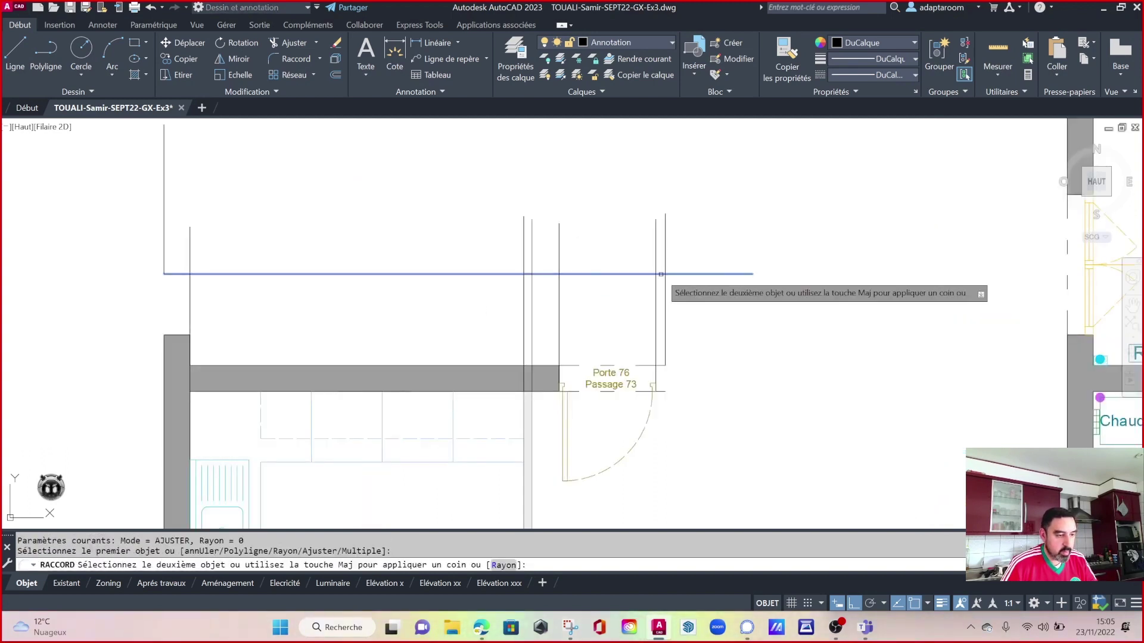
left_click(660, 274)
key("Escape")
key("Return")
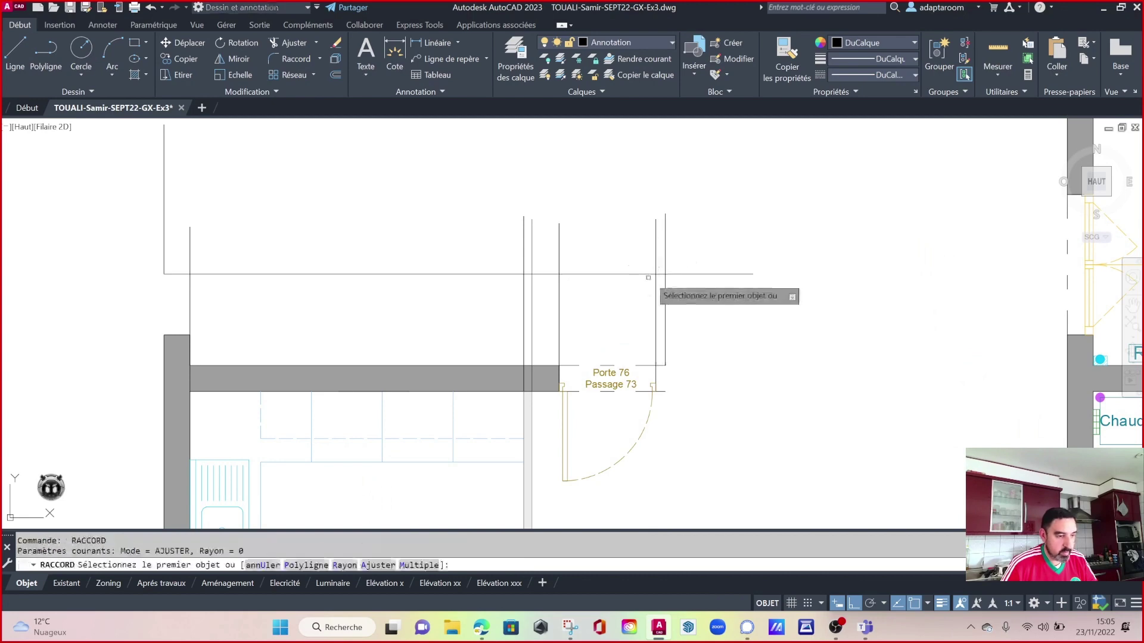
left_click(660, 275)
key("Escape")
type("A")
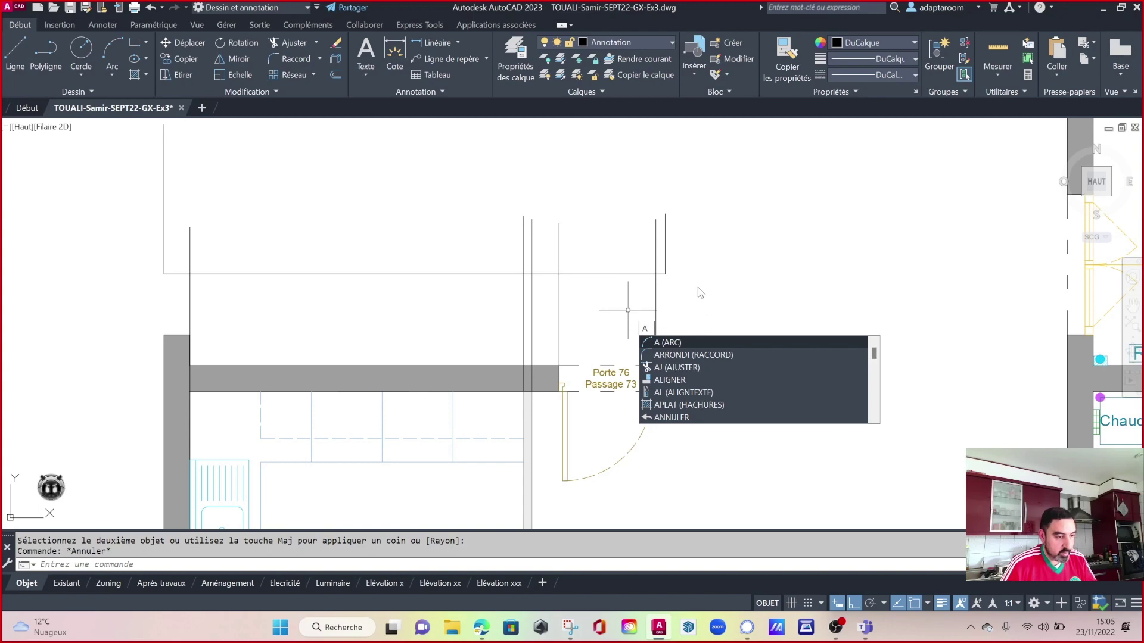
key("Escape")
Offset the base line 280 upward to create the top line.
scroll(697, 311, "down", 2)
middle_click_drag(539, 452, 485, 342)
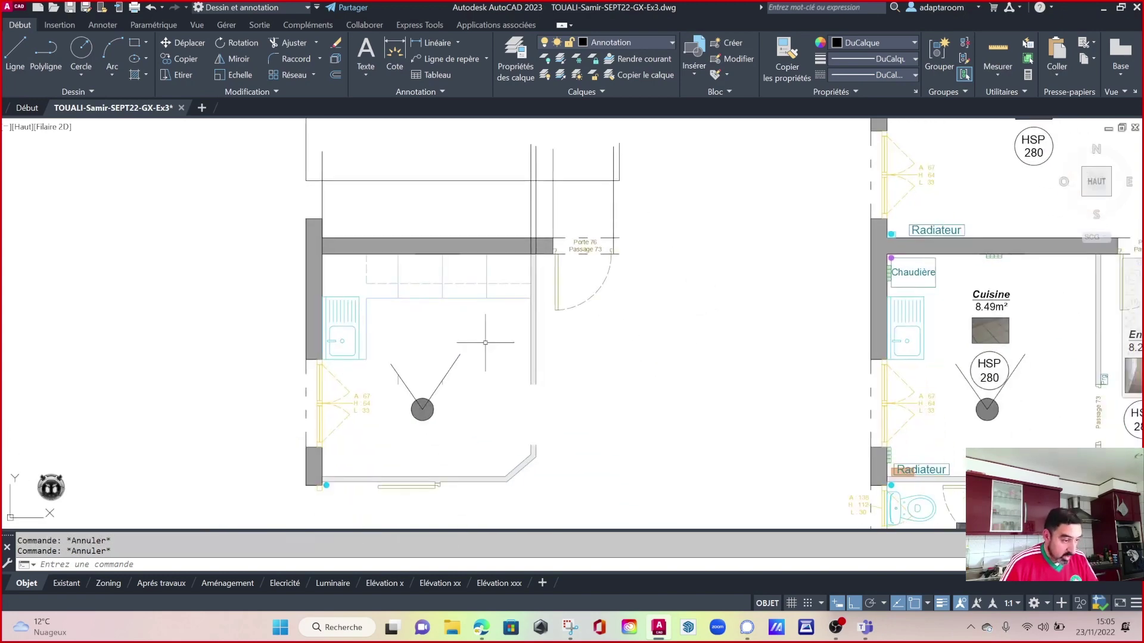
middle_click_drag(459, 252, 462, 383)
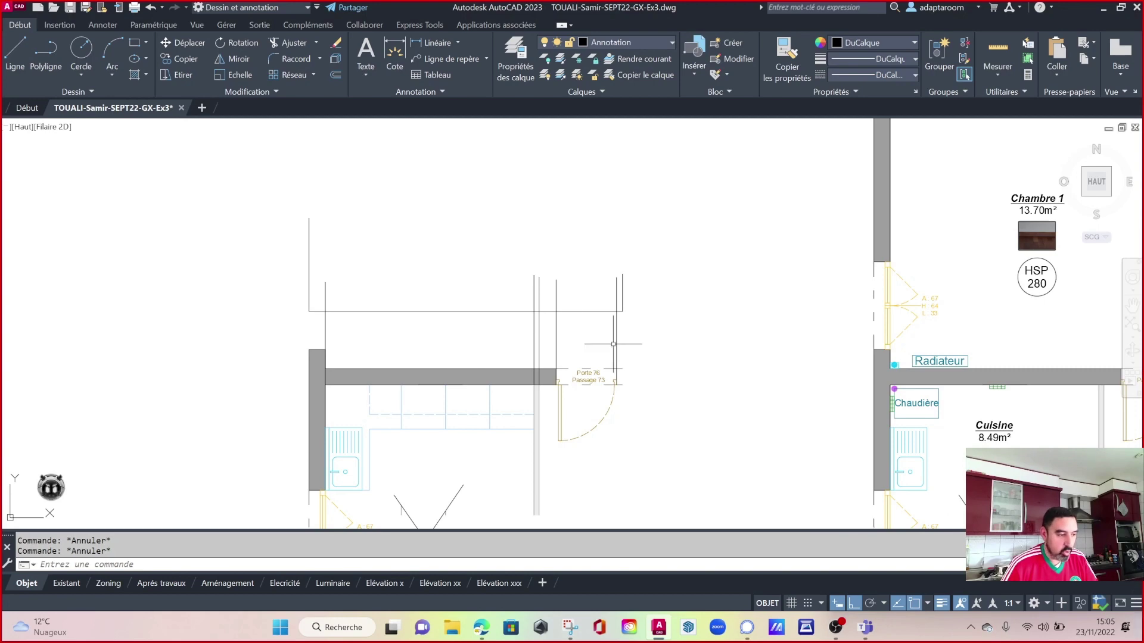
type("dd")
key("Return")
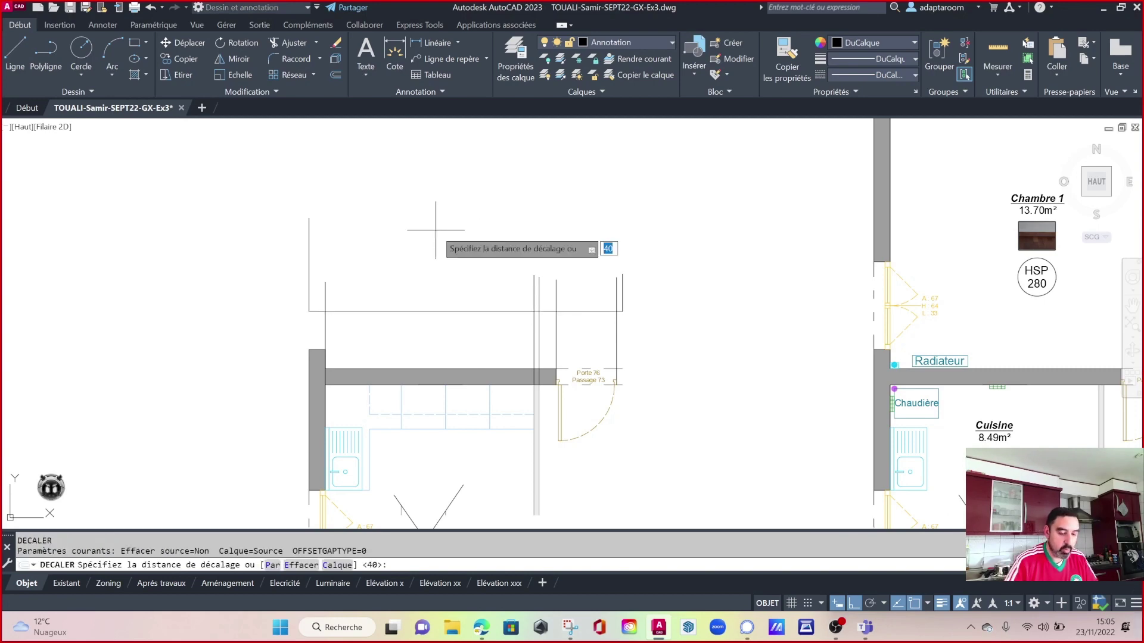
type("0")
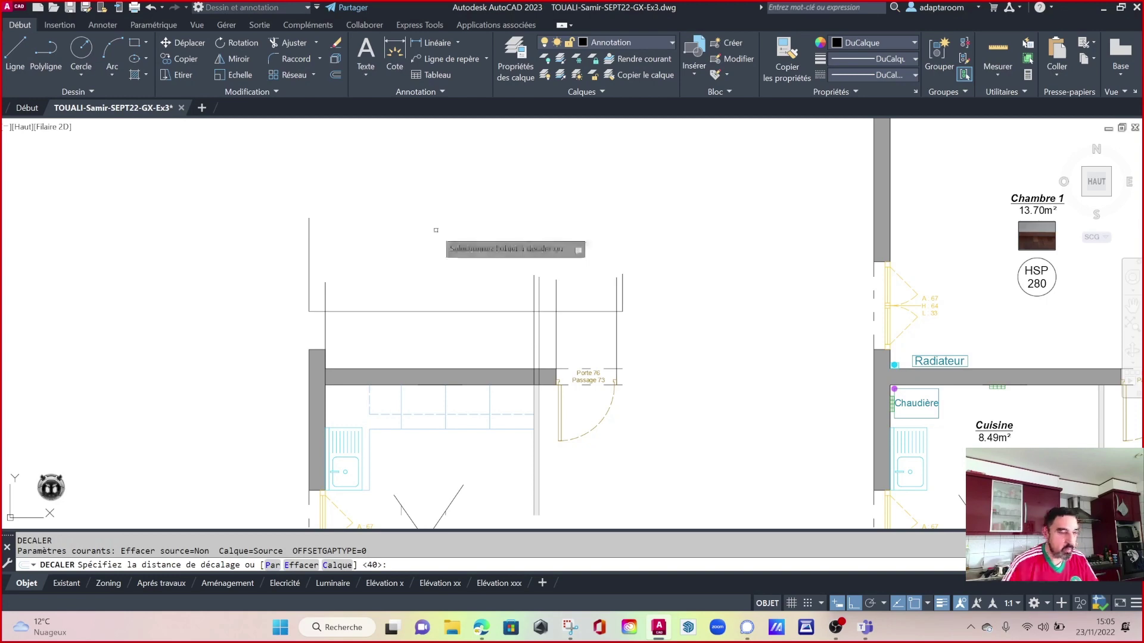
key("Return")
left_click(452, 311)
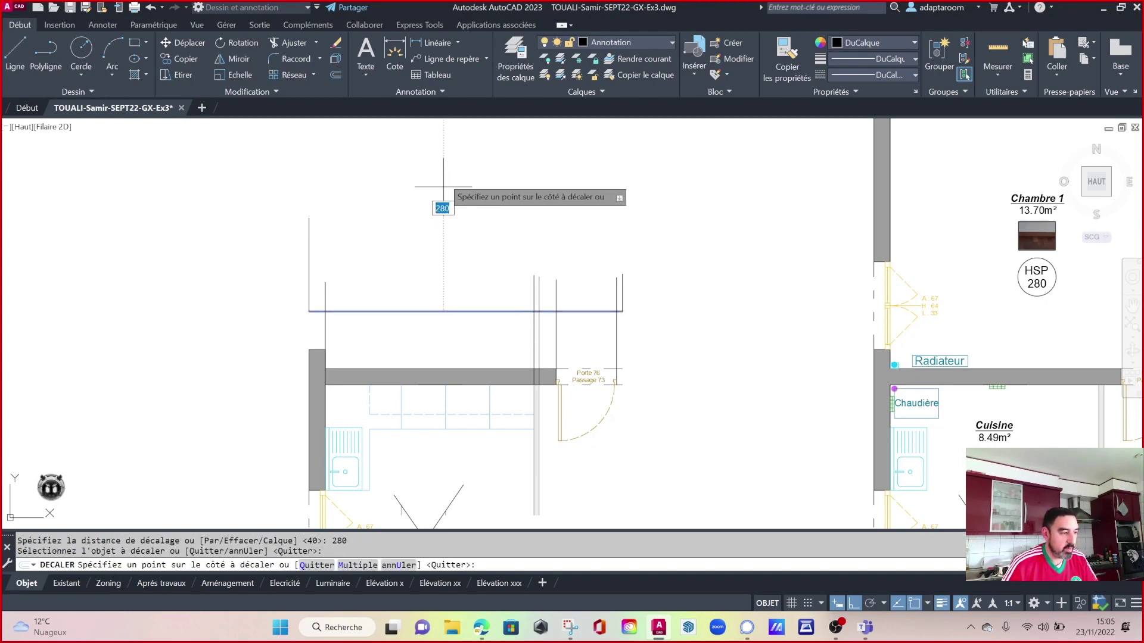
middle_click_drag(474, 203, 472, 321)
left_click(460, 225)
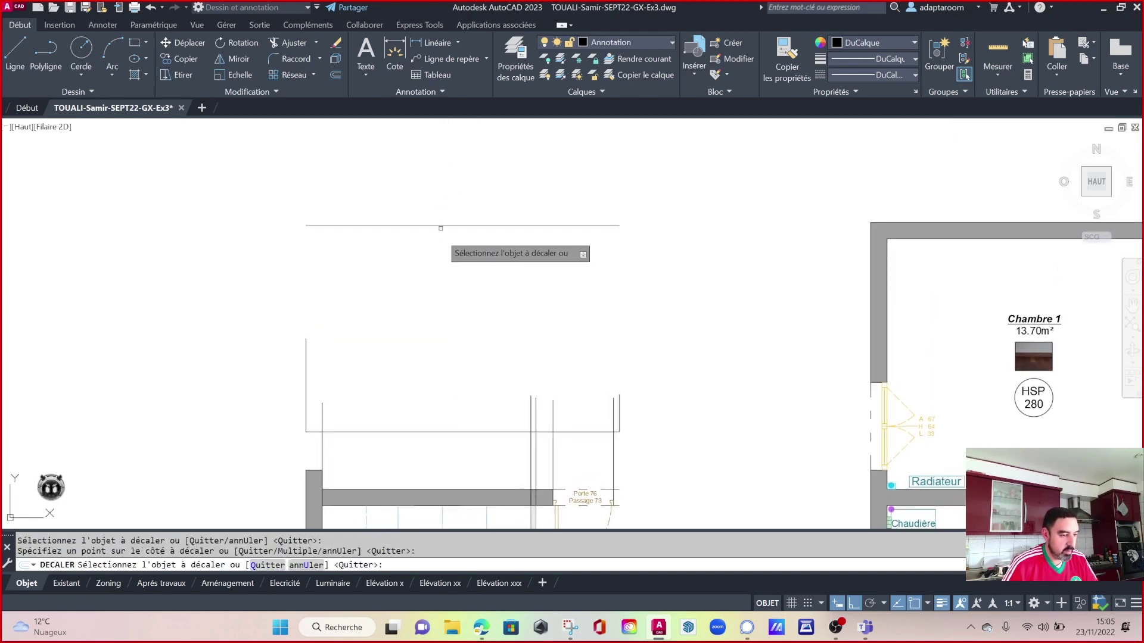
key("Return")
key("Escape")
Fillet the left vertical line to the top line to close the upper corner.
type("ra")
key("Return")
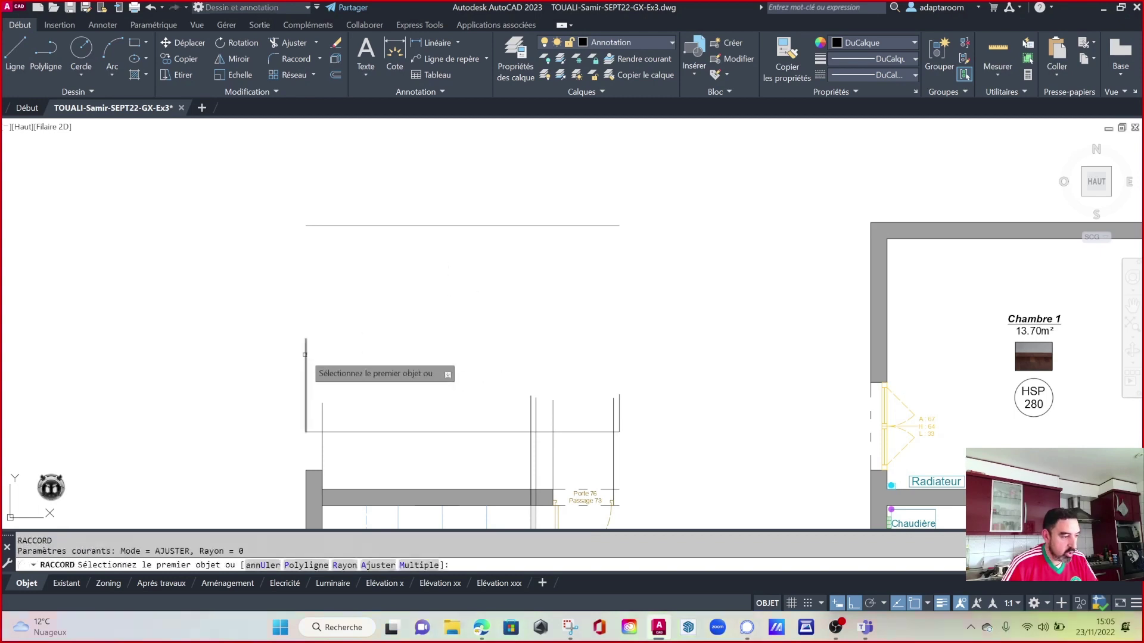
left_click(307, 353)
left_click(322, 225)
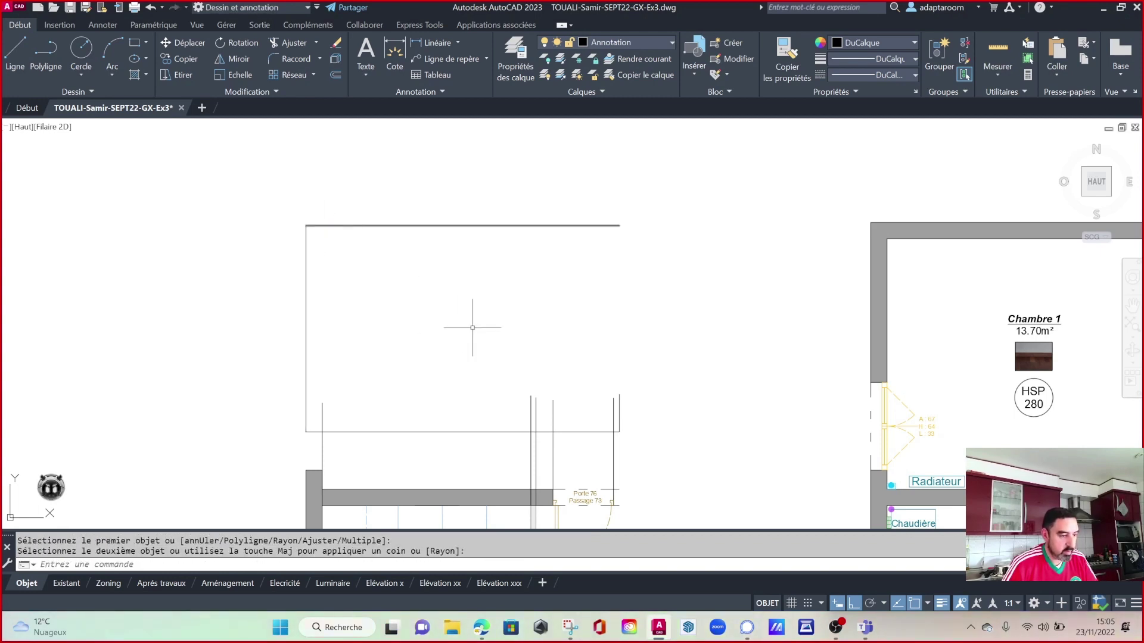
key("Return")
left_click(620, 417)
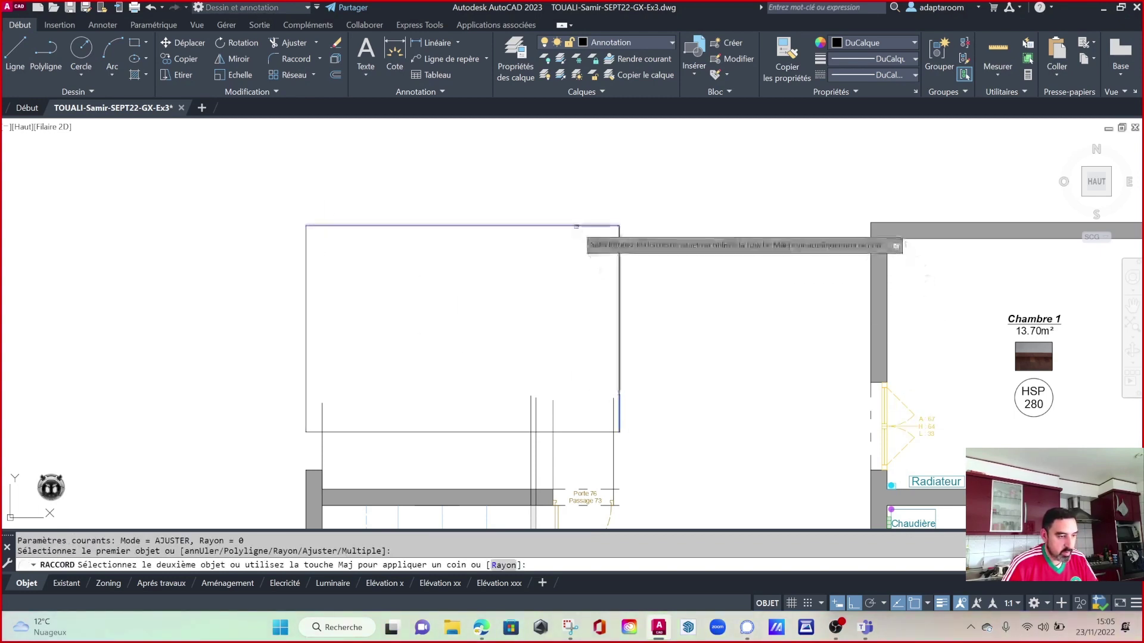
key("Escape")
scroll(554, 249, "down", 4)
Copy the wall line beside Chambre 2 up into the kitchen elevation.
scroll(848, 362, "up", 6)
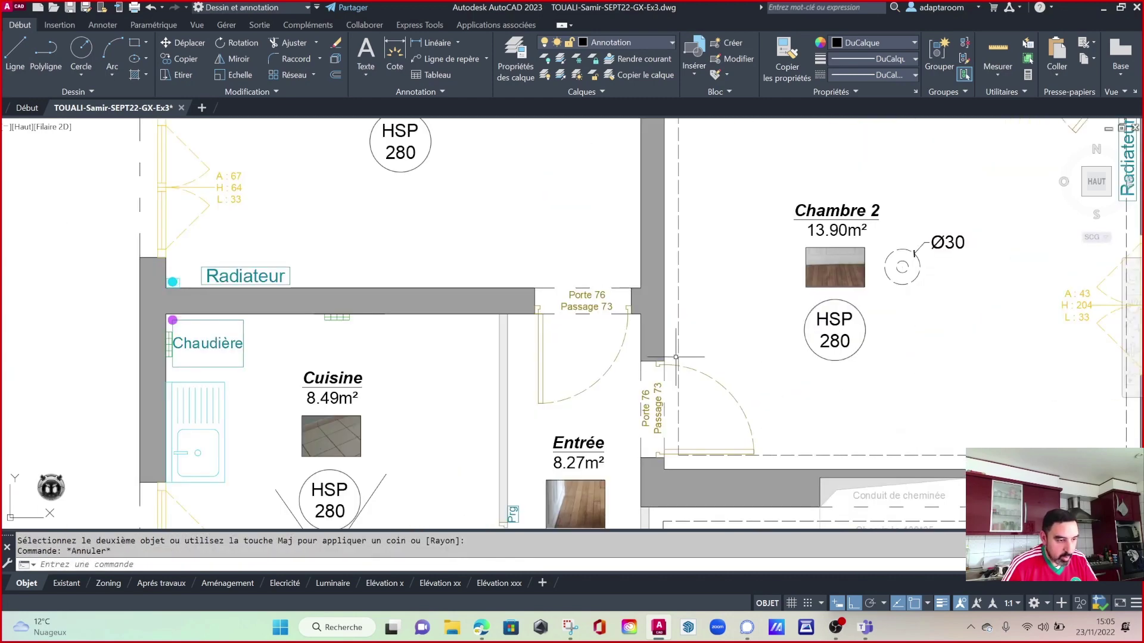
left_click(665, 317)
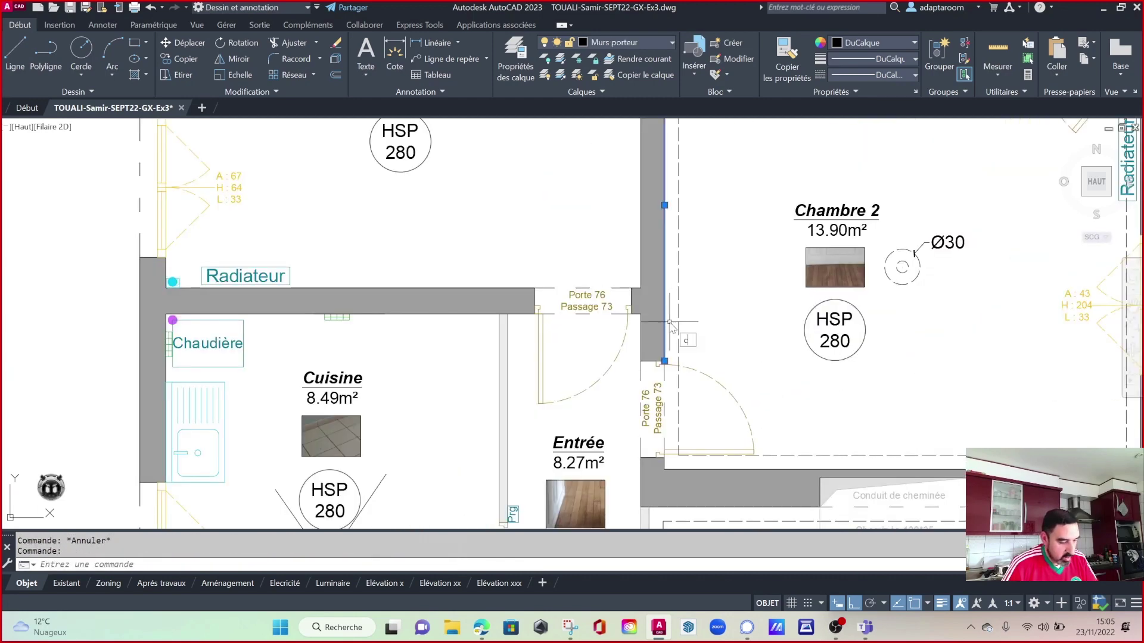
type("o")
key("Return")
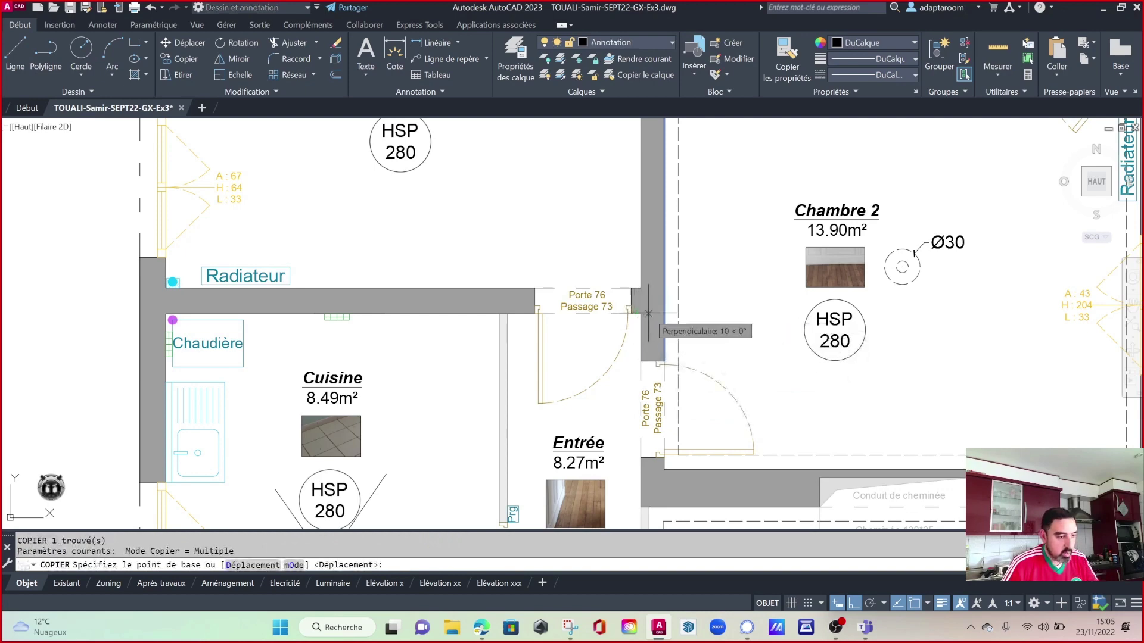
left_click(649, 313)
scroll(649, 314, "down", 3)
scroll(549, 307, "down", 2)
scroll(533, 311, "up", 4)
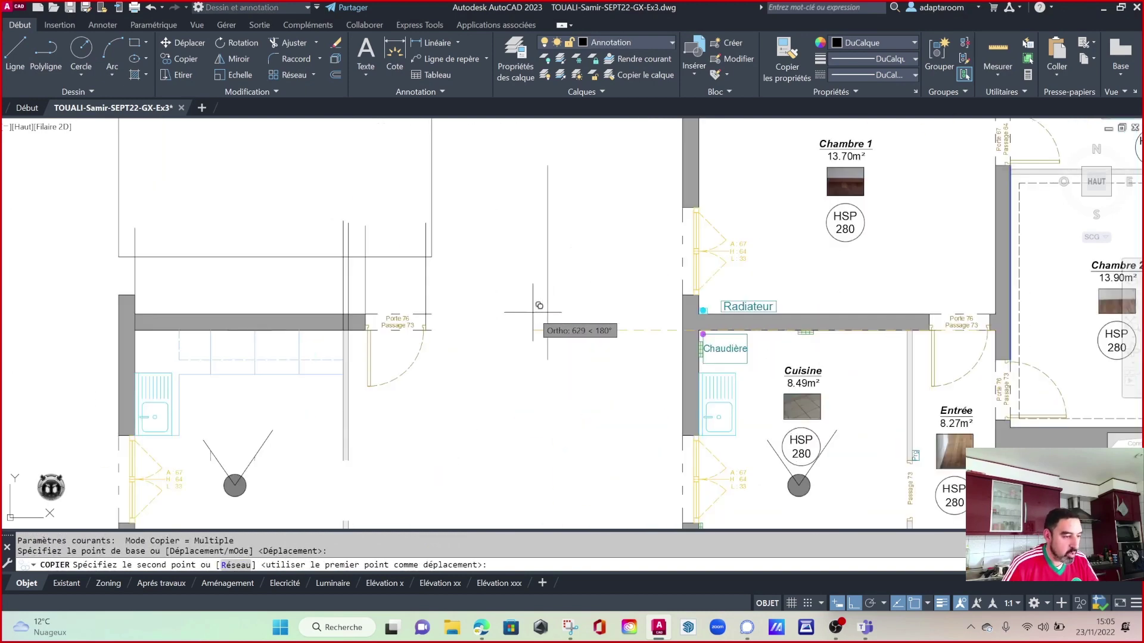
scroll(533, 312, "up", 2)
left_click(395, 364)
key("Escape")
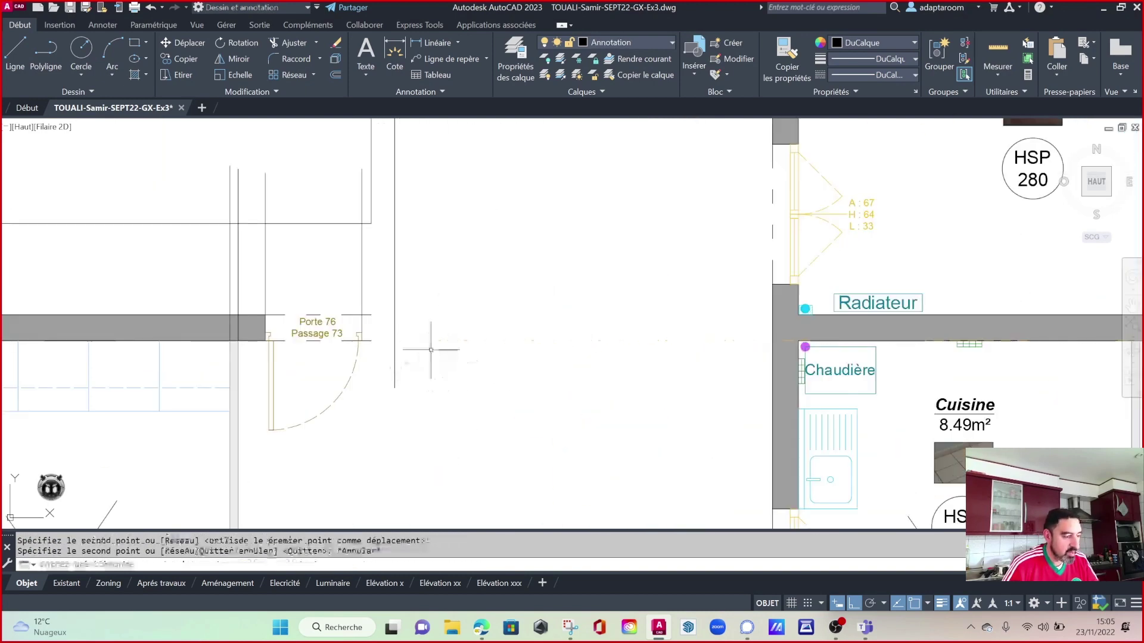
Fillet the elevation's horizontal base line to the door-side vertical line at radius 0.
middle_click_drag(430, 350, 597, 343)
scroll(586, 347, "up", 2)
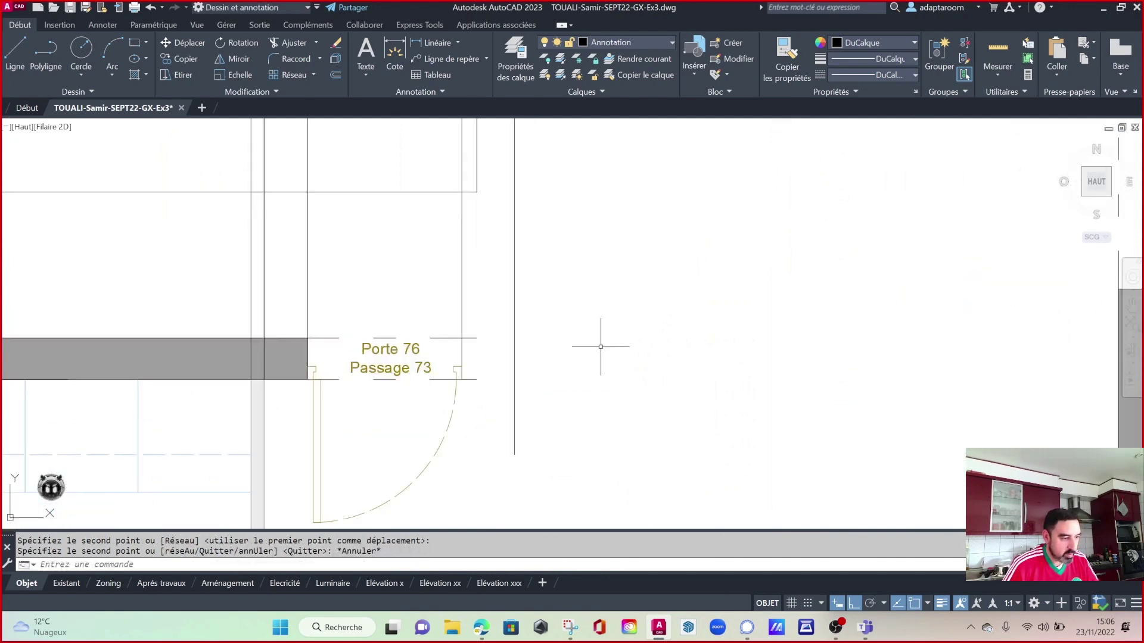
scroll(601, 347, "down", 2)
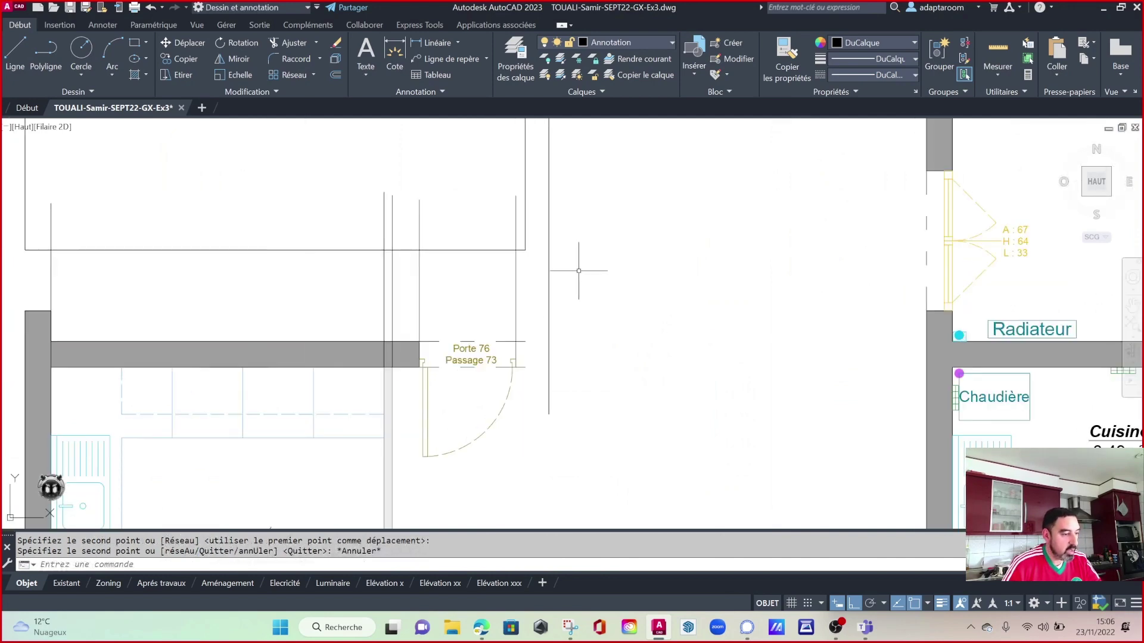
middle_click_drag(651, 283, 684, 345)
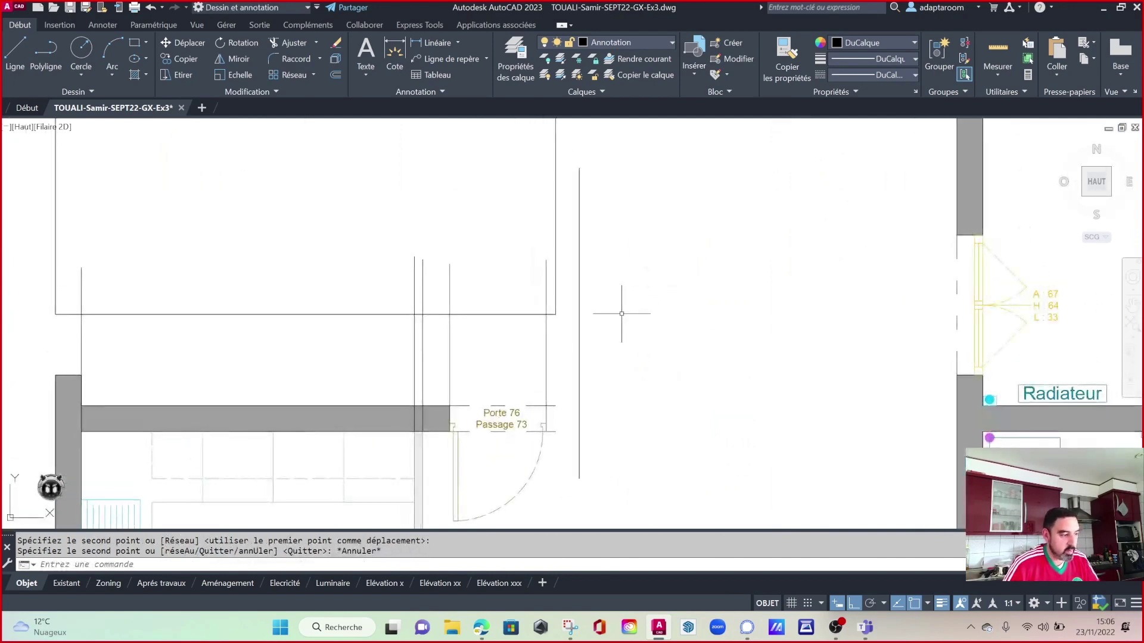
key("Escape")
scroll(645, 315, "down", 2)
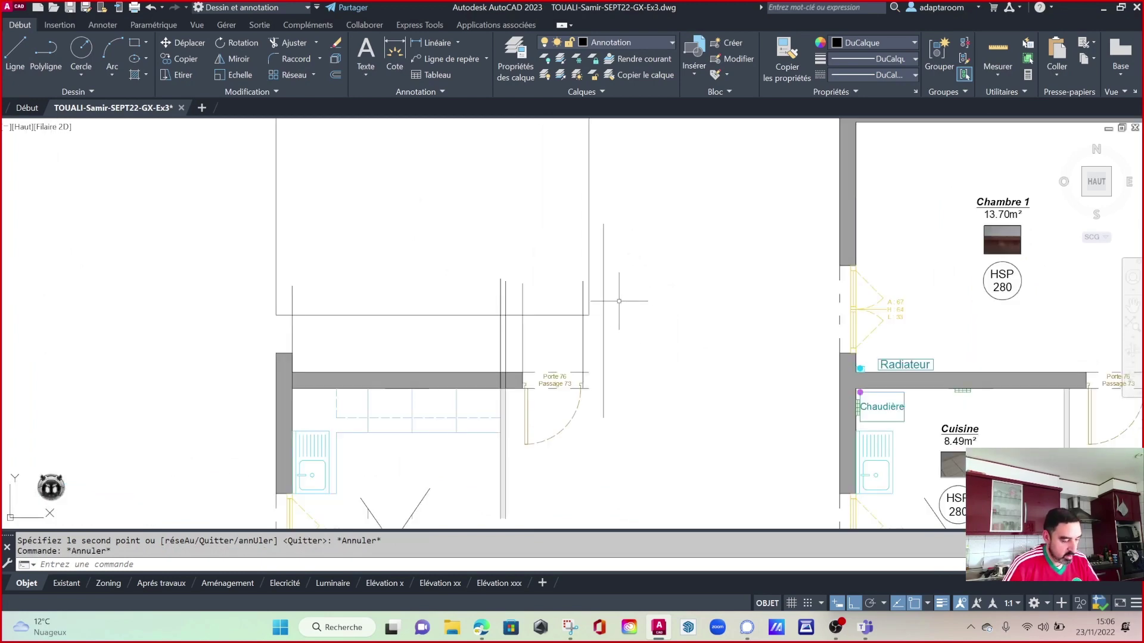
type("ra")
key("Return")
left_click(589, 296)
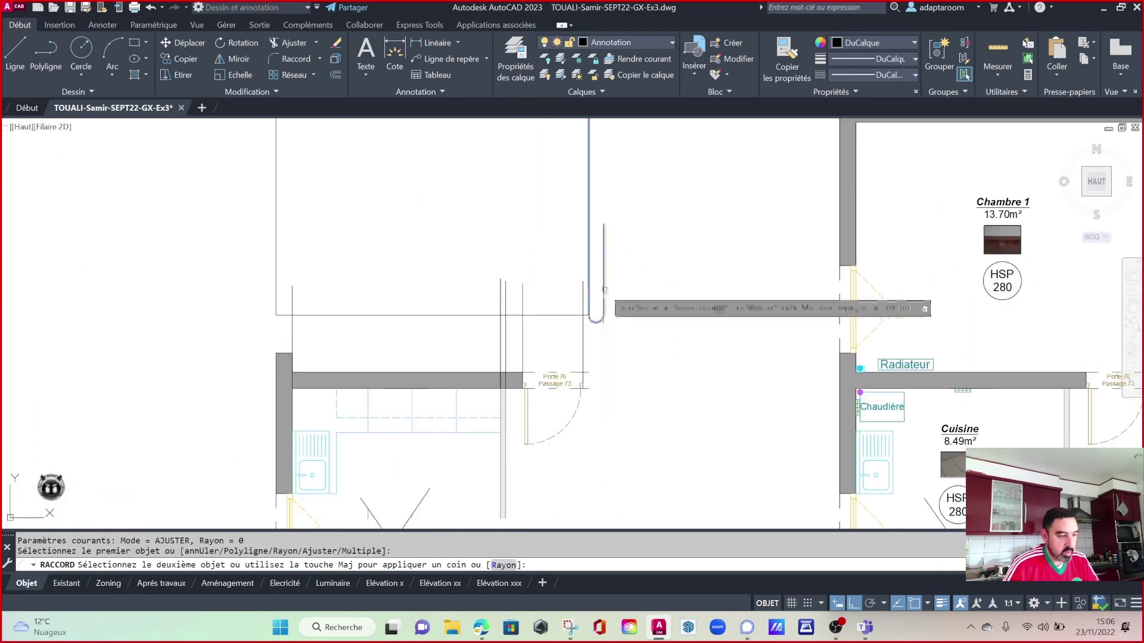
key("Escape")
key("Return")
left_click(567, 314)
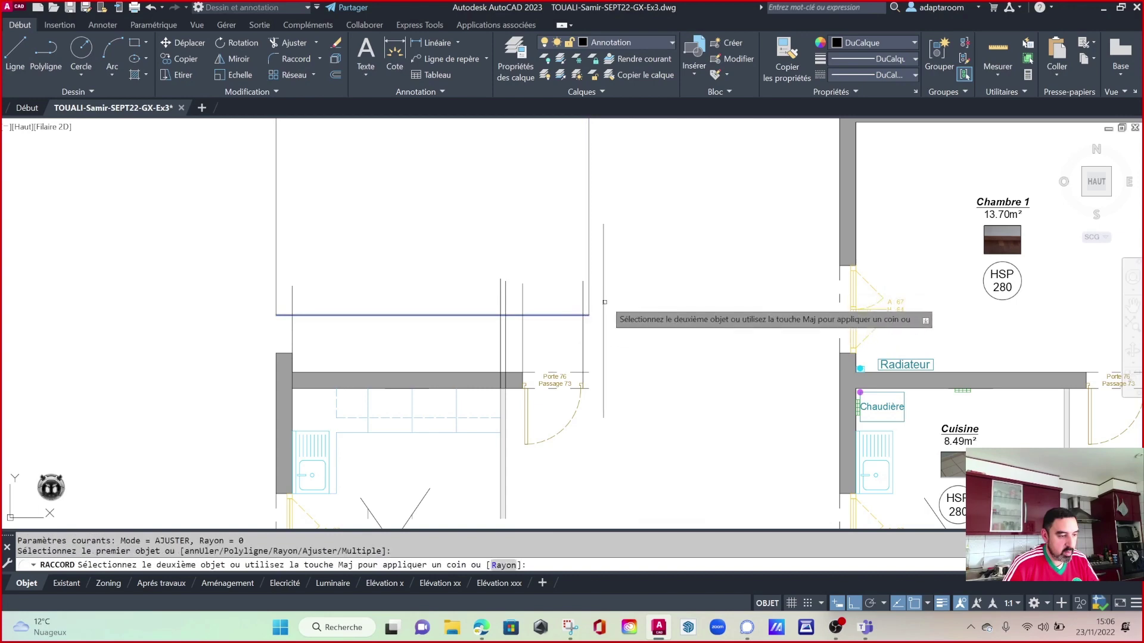
left_click(604, 302)
Start another radius-0 fillet from the vertical line, then cancel it.
key("Return")
left_click(603, 298)
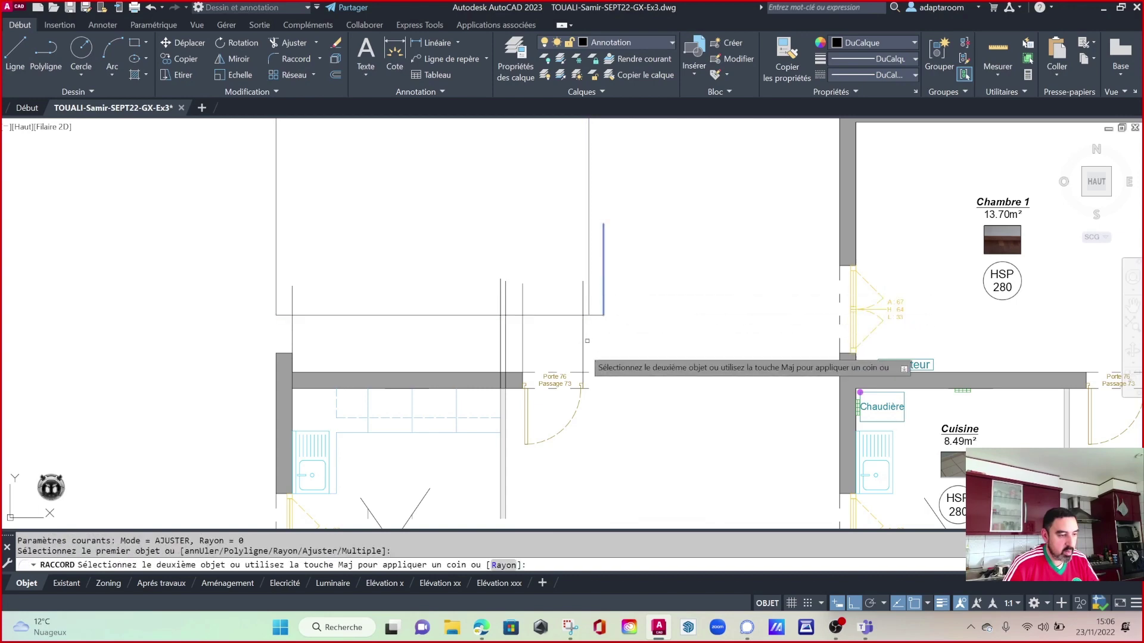
scroll(587, 341, "down", 3)
scroll(554, 334, "up", 2)
key("Escape")
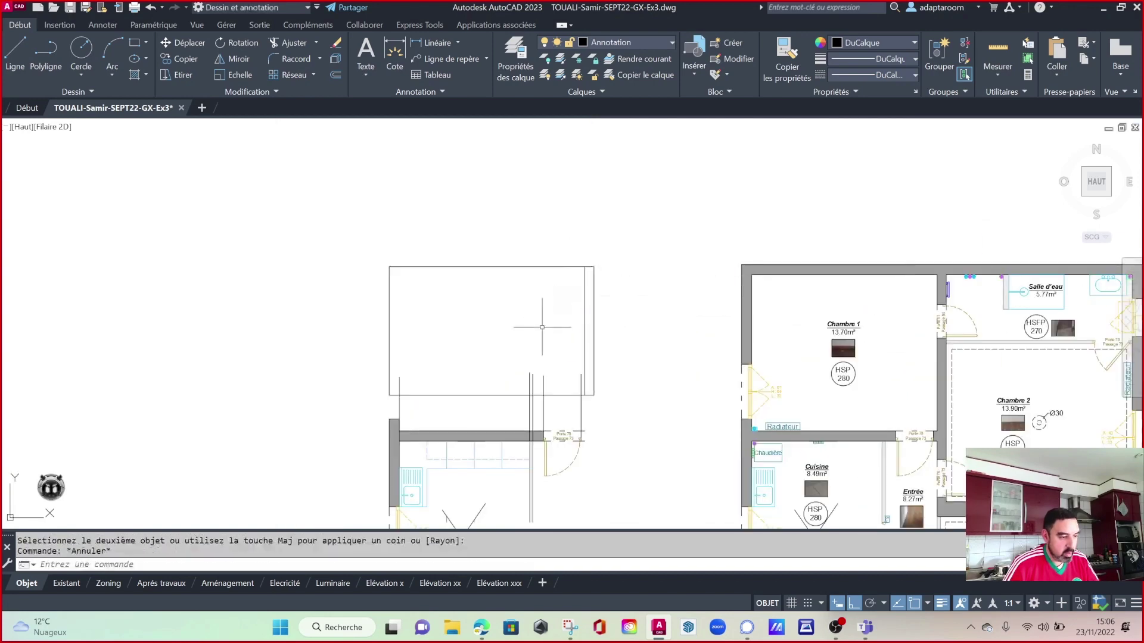
scroll(460, 303, "up", 1)
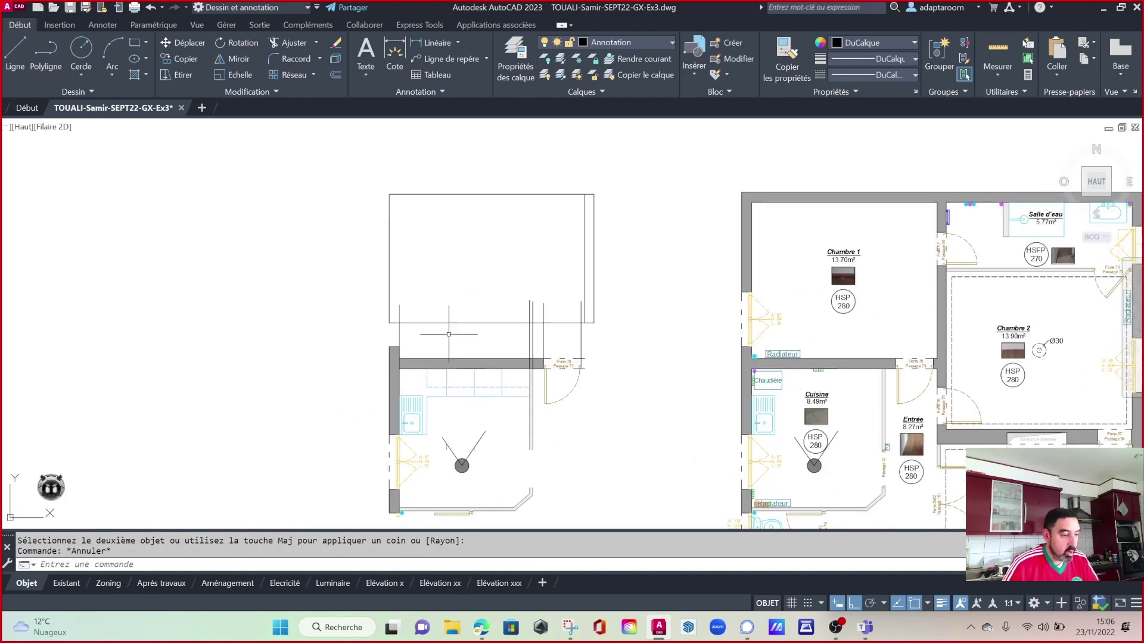
scroll(432, 308, "up", 1)
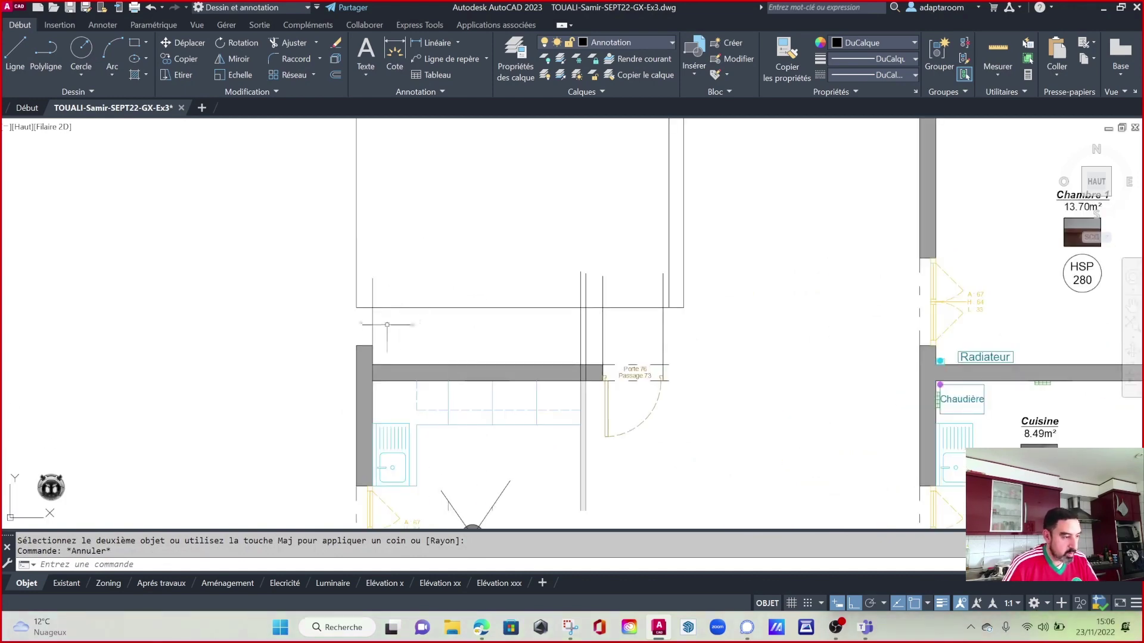
Fence-trim the vertical lines sticking out below the elevation's bottom edge with AJ.
key("Escape")
type("aj")
key("Return")
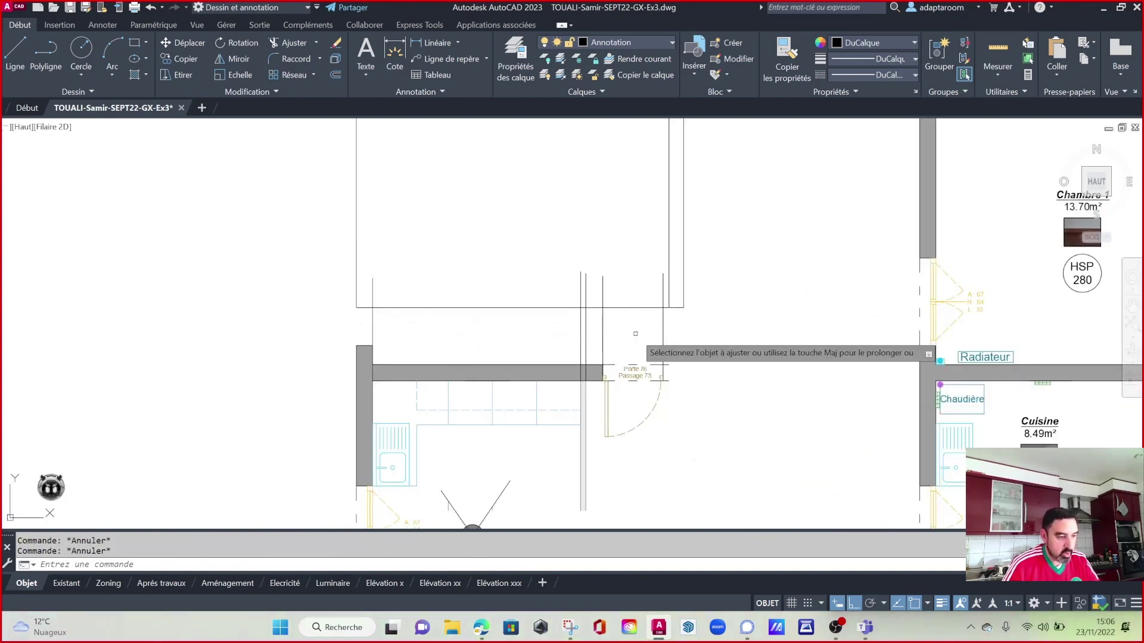
left_click(676, 329)
key("Return")
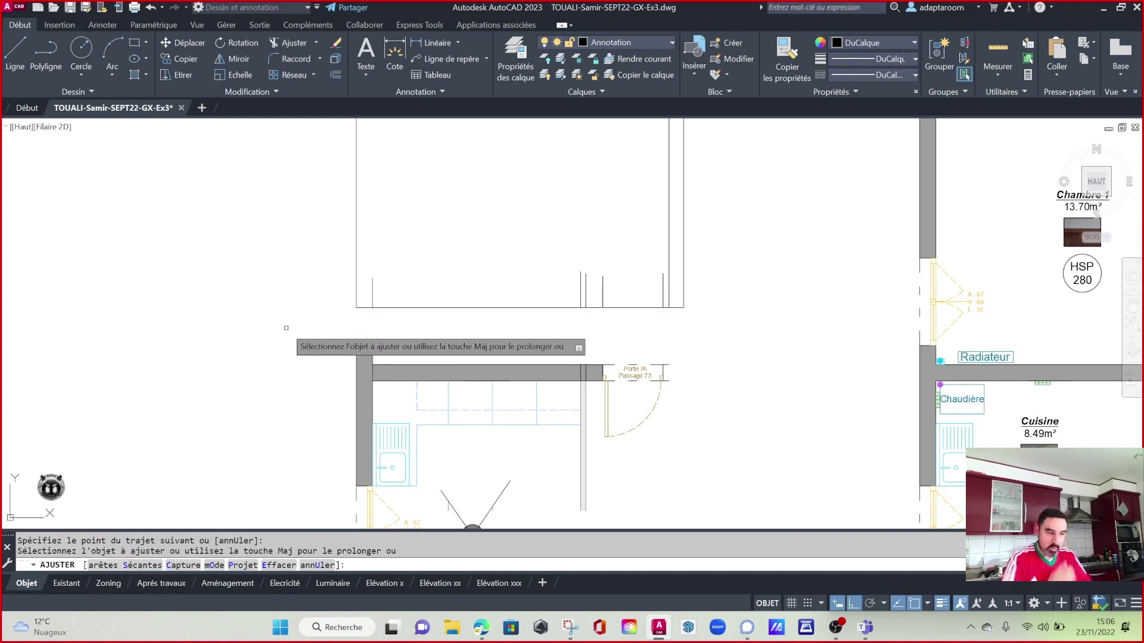
key("Escape")
middle_click_drag(444, 260, 430, 370)
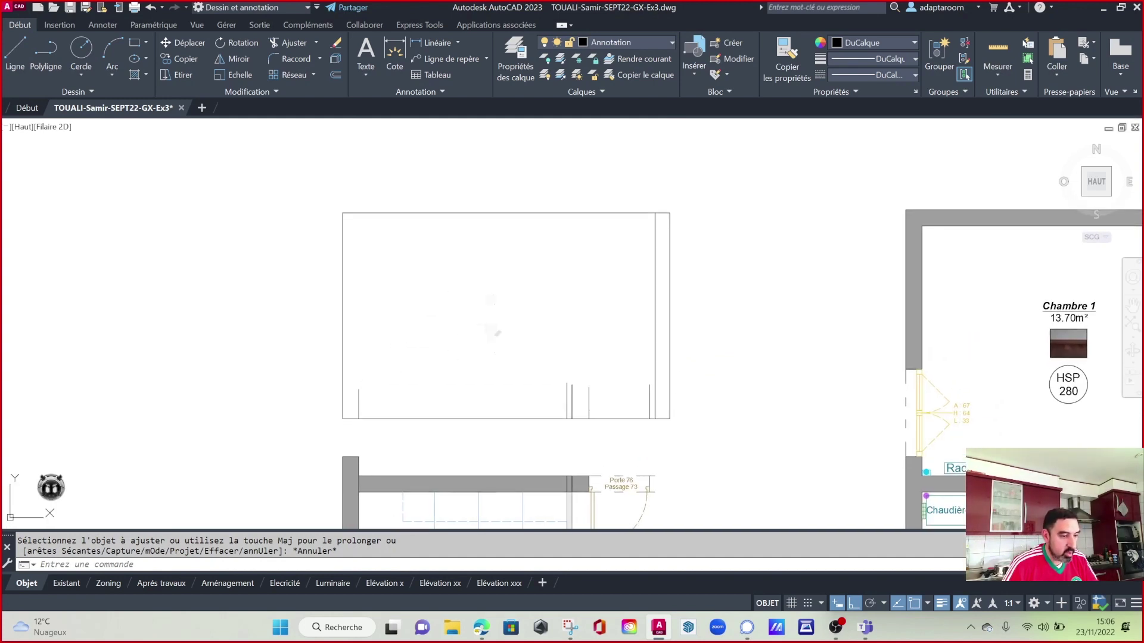
Extend the three short vertical lines up to the elevation's top edge.
type("pr")
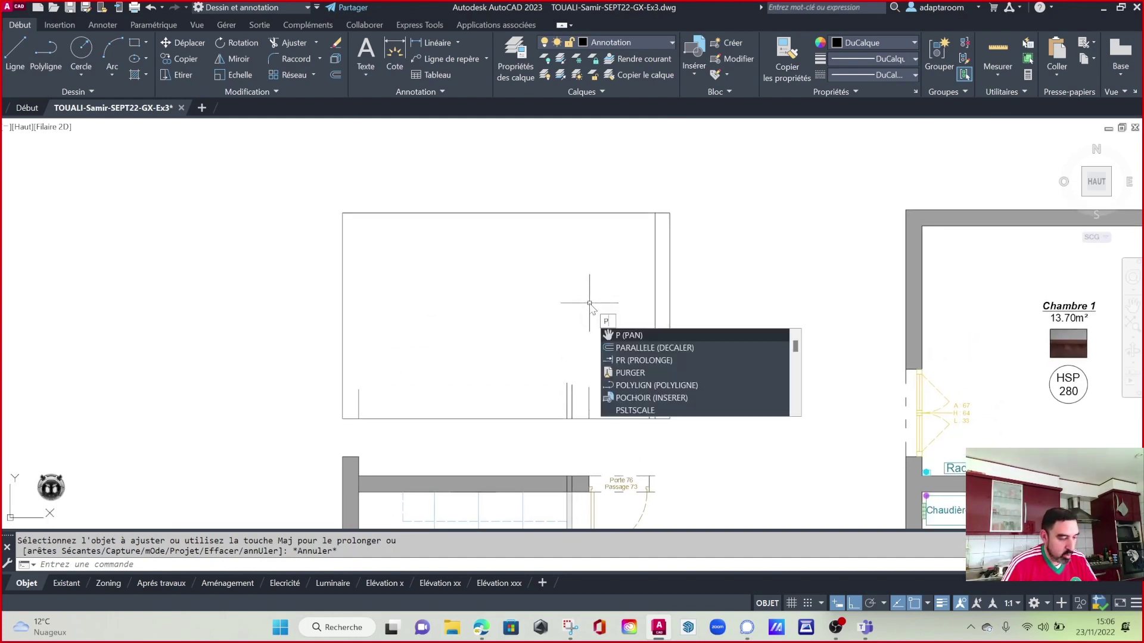
key("Return")
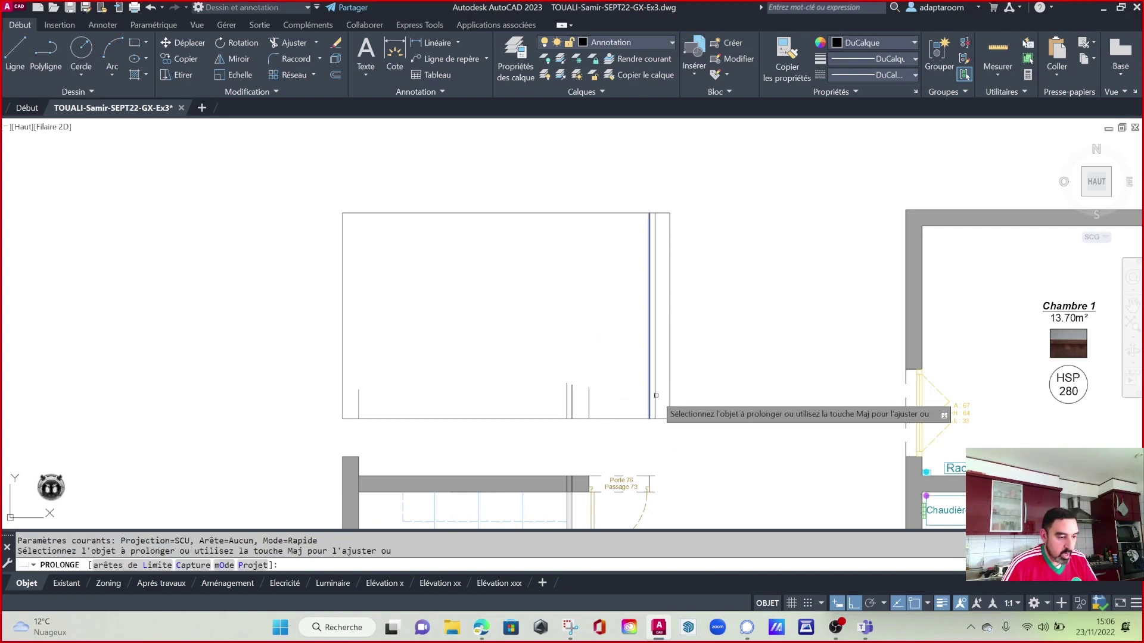
left_click(589, 398)
left_click(573, 394)
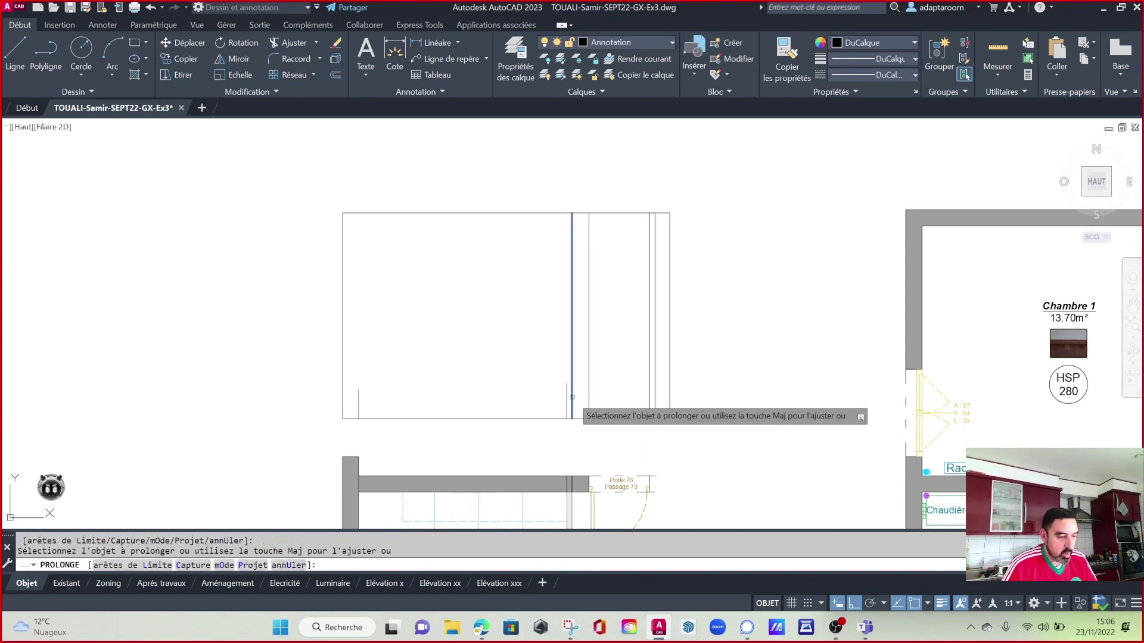
left_click(361, 398)
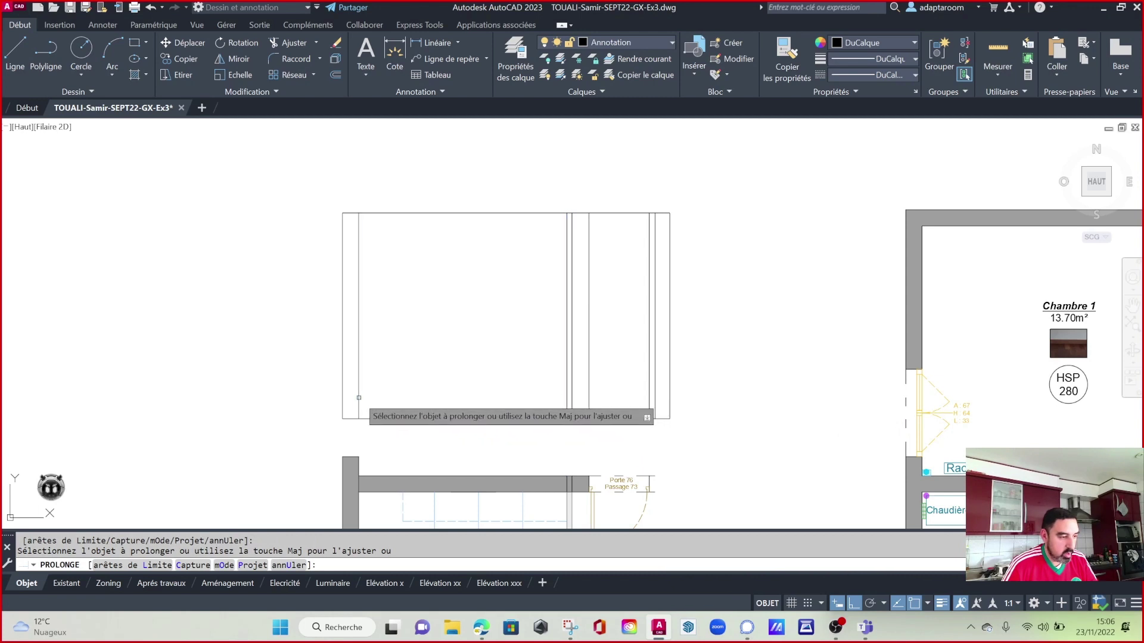
key("Escape")
mouse_move(463, 314)
middle_mouse_down()
mouse_move(423, 275)
mouse_move(459, 210)
middle_mouse_up()
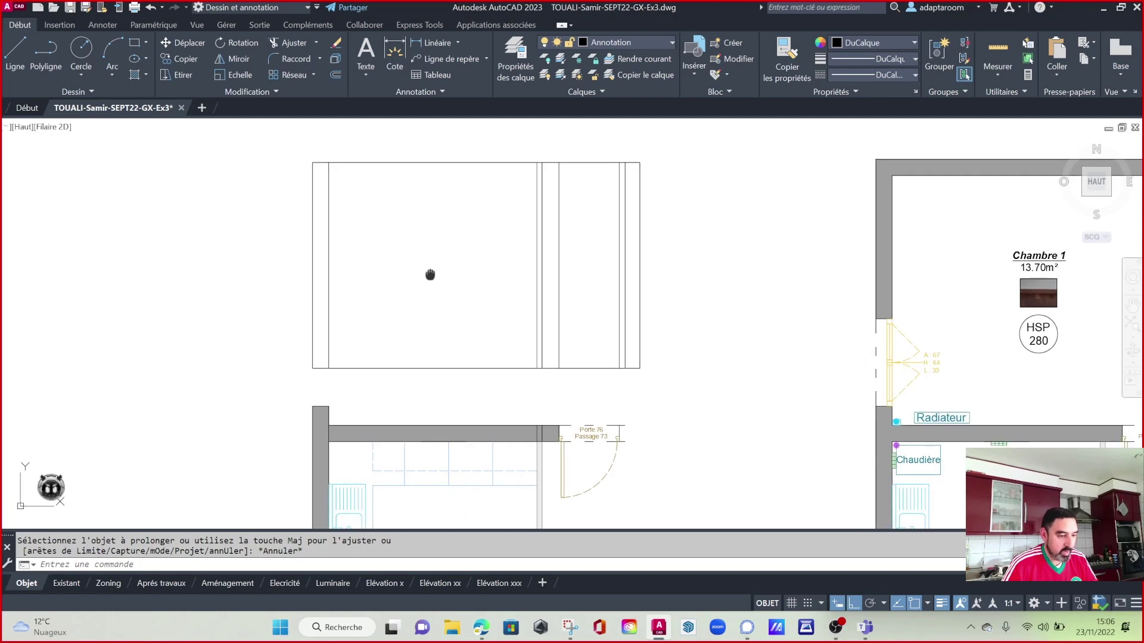
middle_click_drag(398, 254, 422, 312)
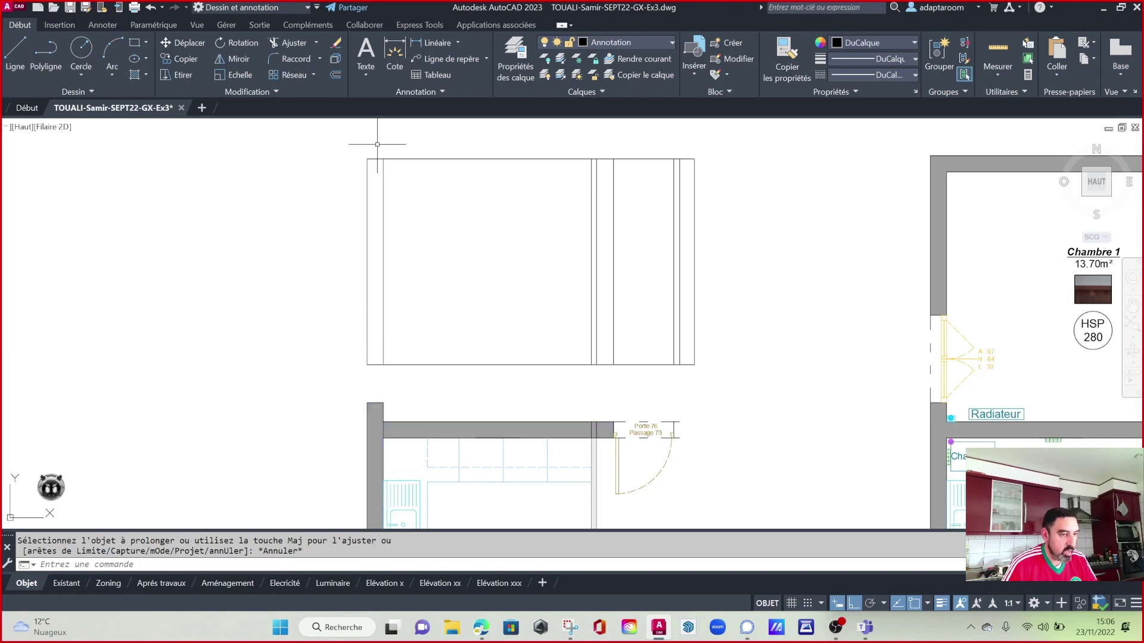
left_click(635, 44)
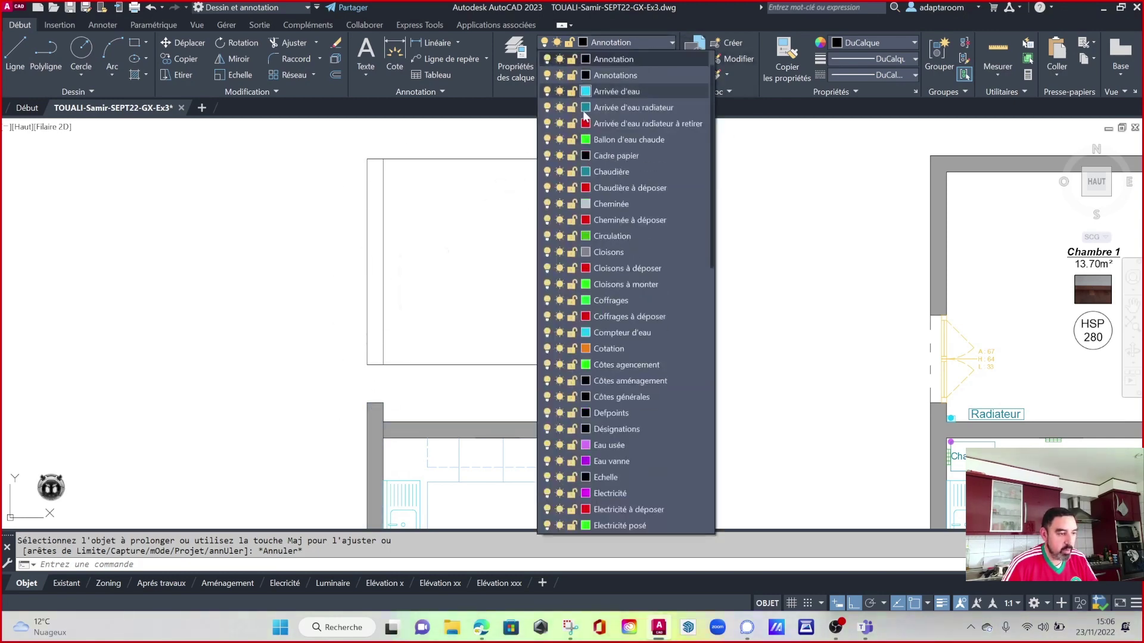
key("Escape")
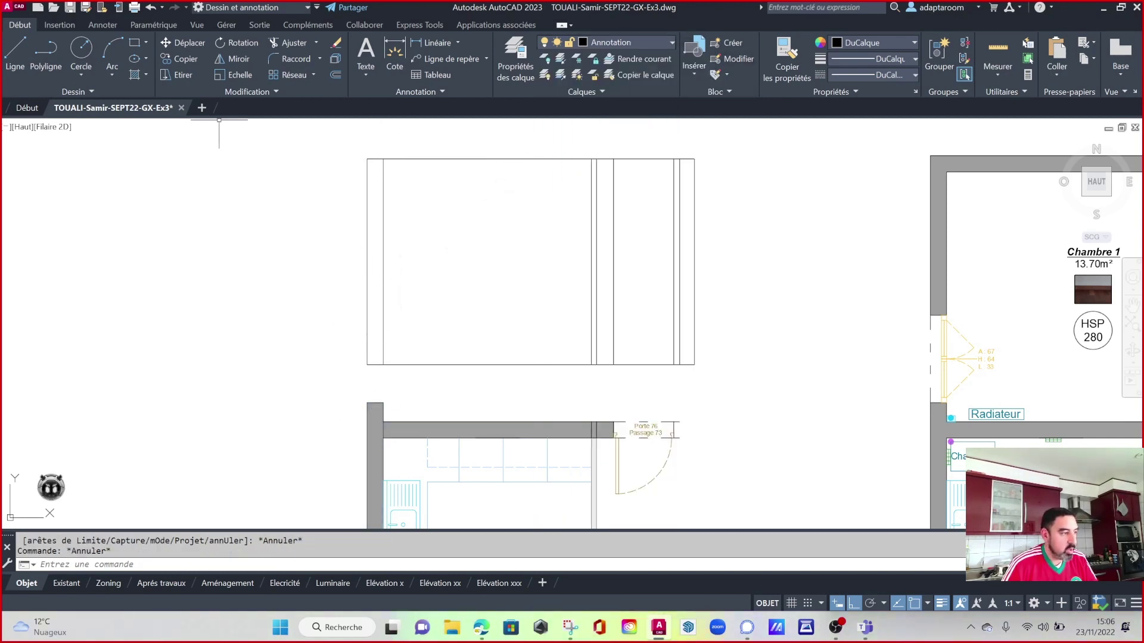
Hatch the elevation's left wall strip with ANSI31, then match it to the solid grey wall.
left_click(136, 75)
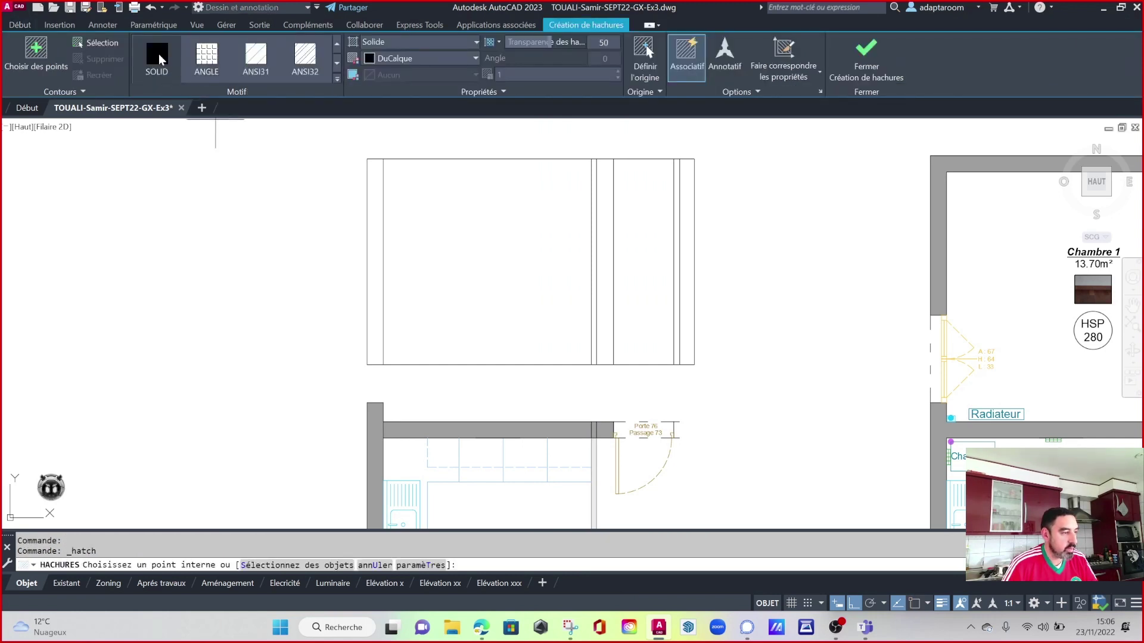
left_click(256, 55)
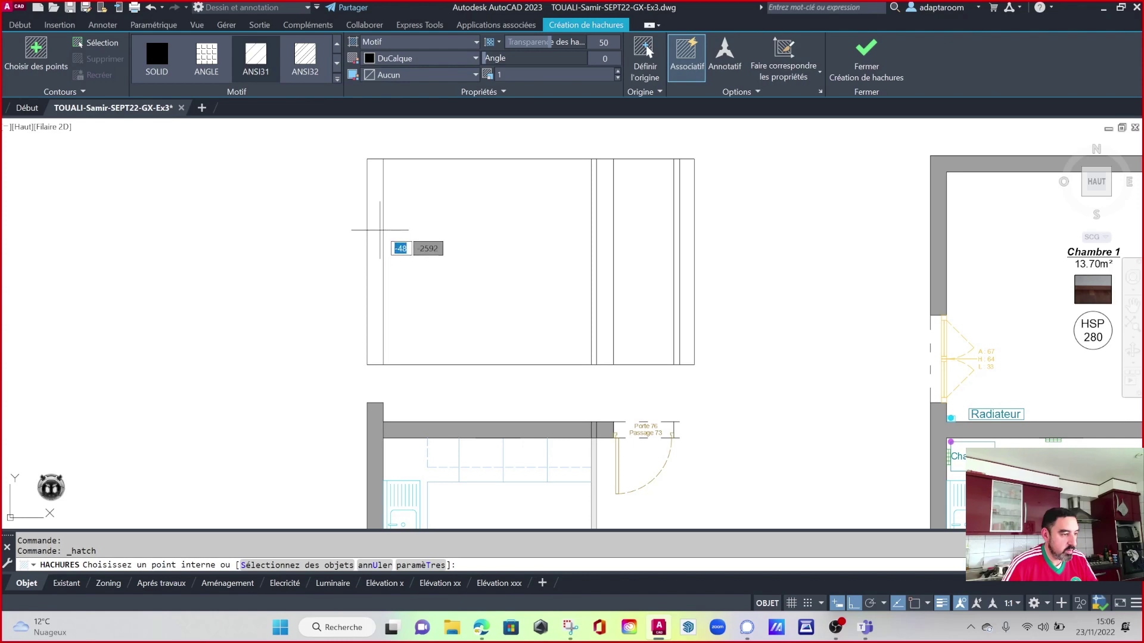
left_click(380, 230)
key("Return")
middle_click_drag(488, 277, 456, 246)
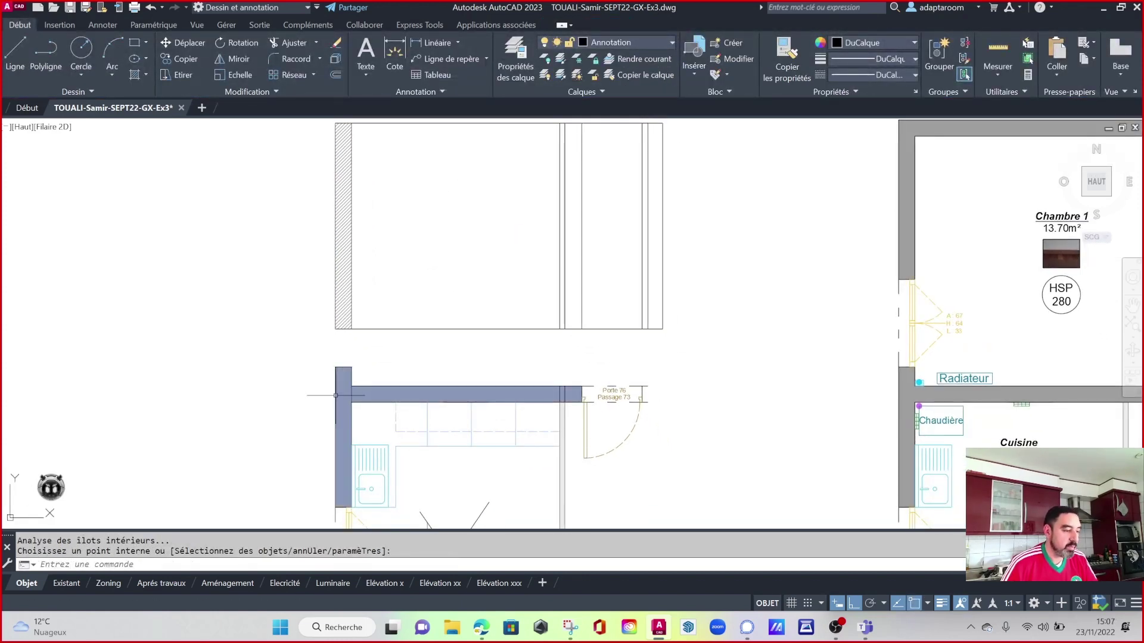
left_click(780, 62)
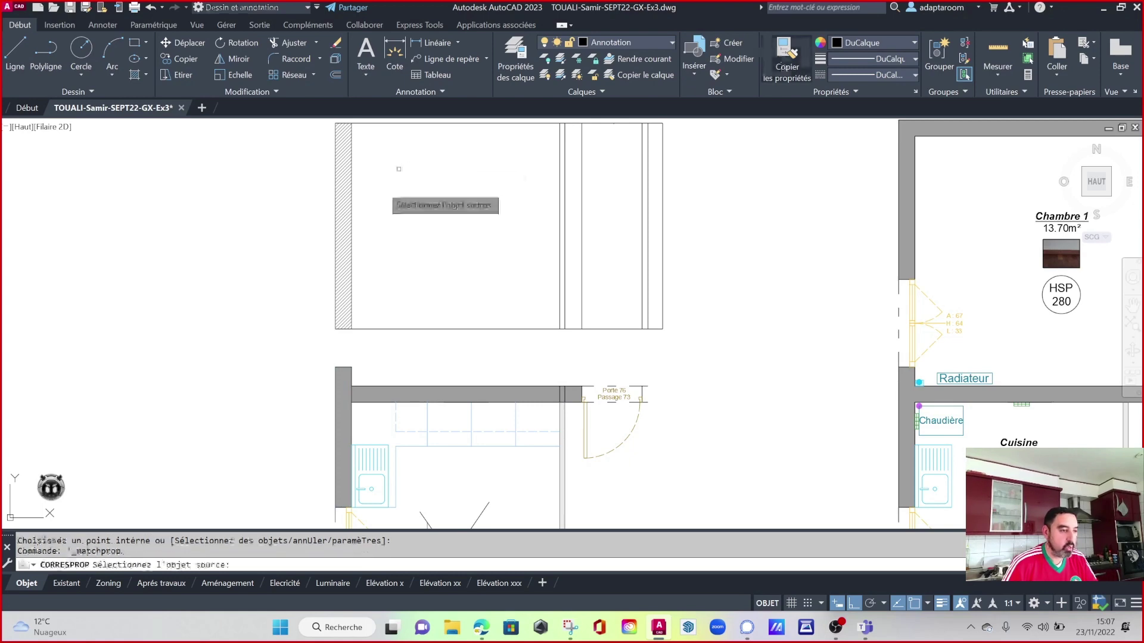
left_click(345, 392)
left_click(350, 319)
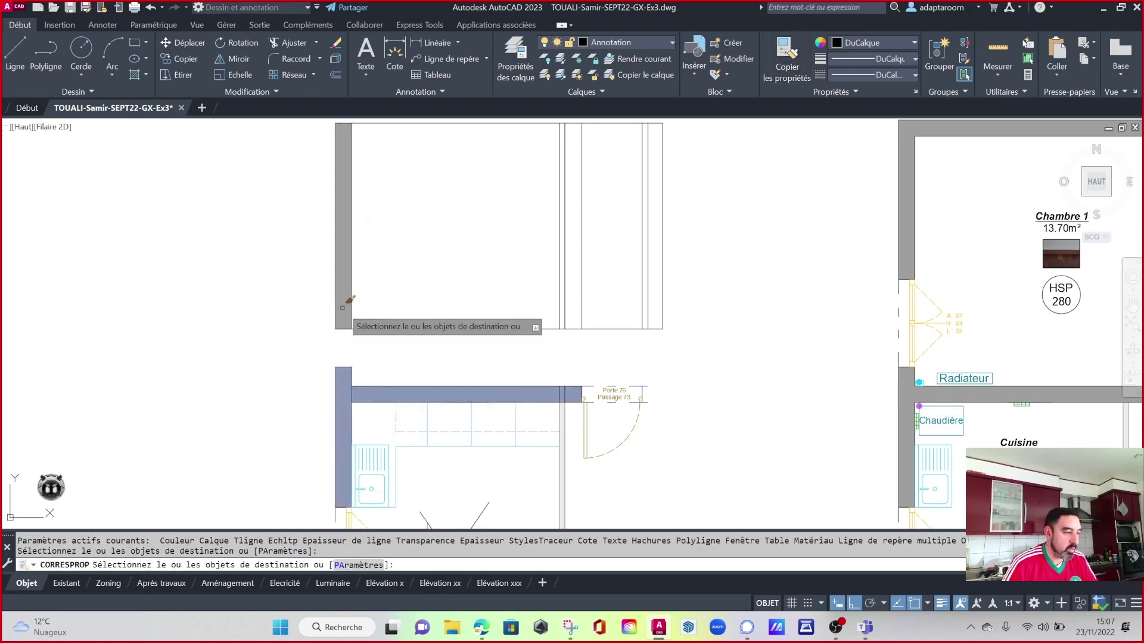
key("Escape")
Hatch the narrow right strip of the elevation with diagonal lines.
middle_click_drag(458, 214, 413, 257)
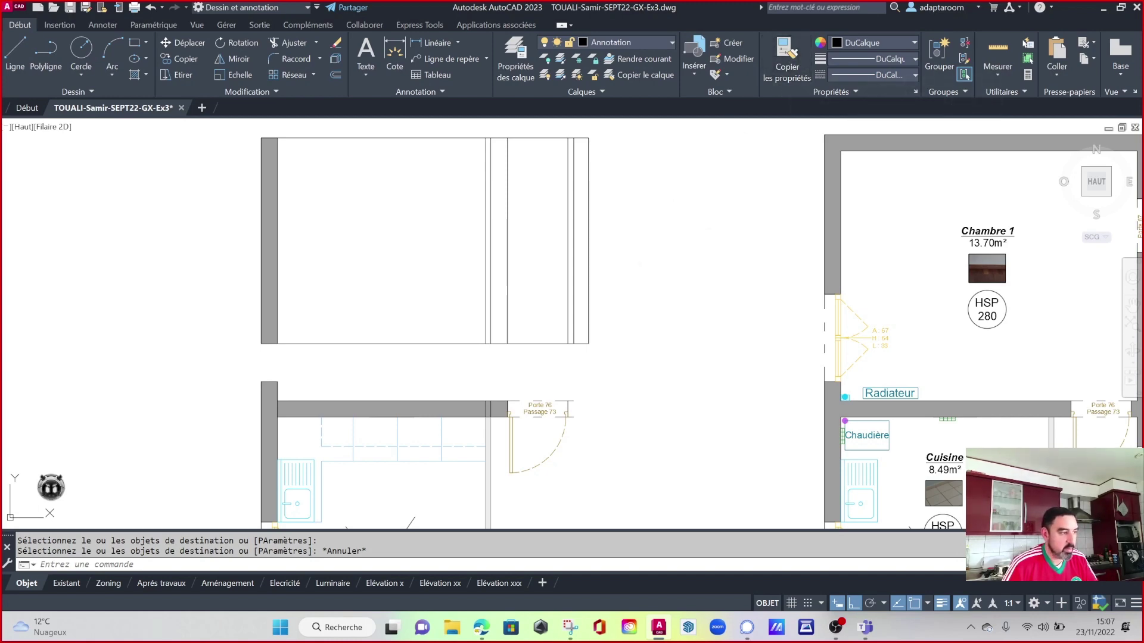
type("h")
key("Return")
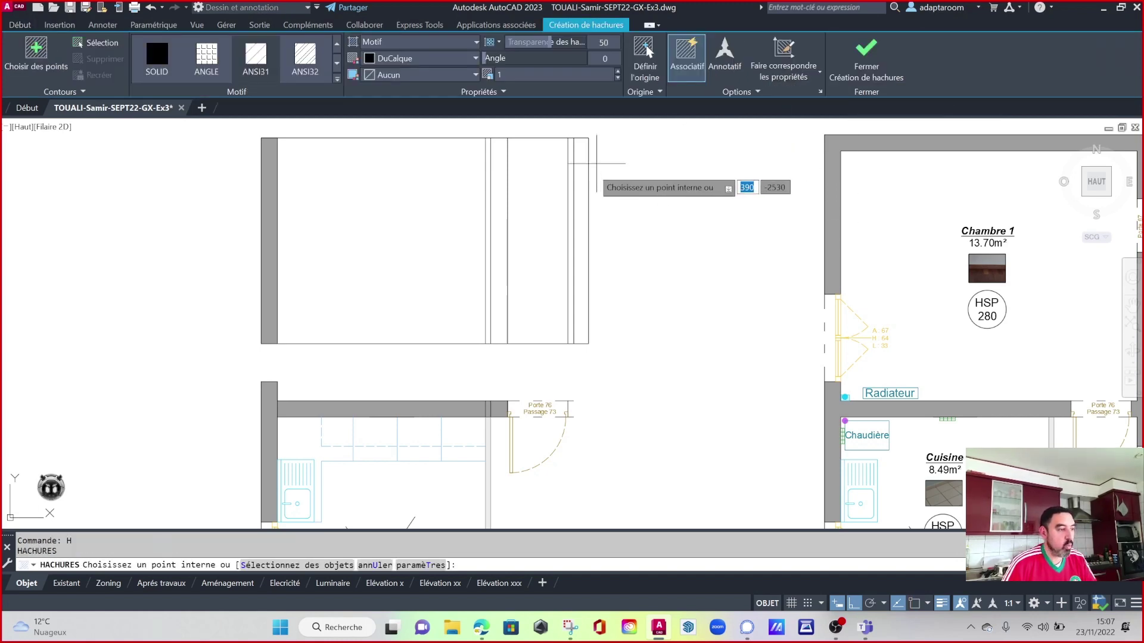
left_click(581, 221)
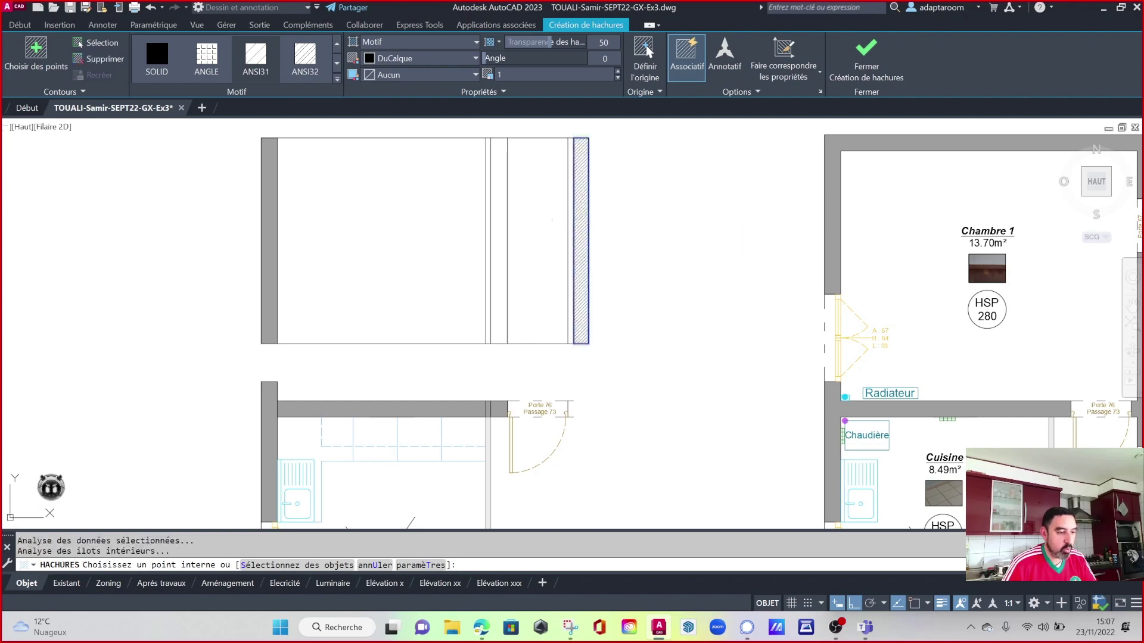
key("Return")
Zoom in on the Porte 76 / Passage 73 door and its wall end.
middle_click_drag(659, 289, 591, 193)
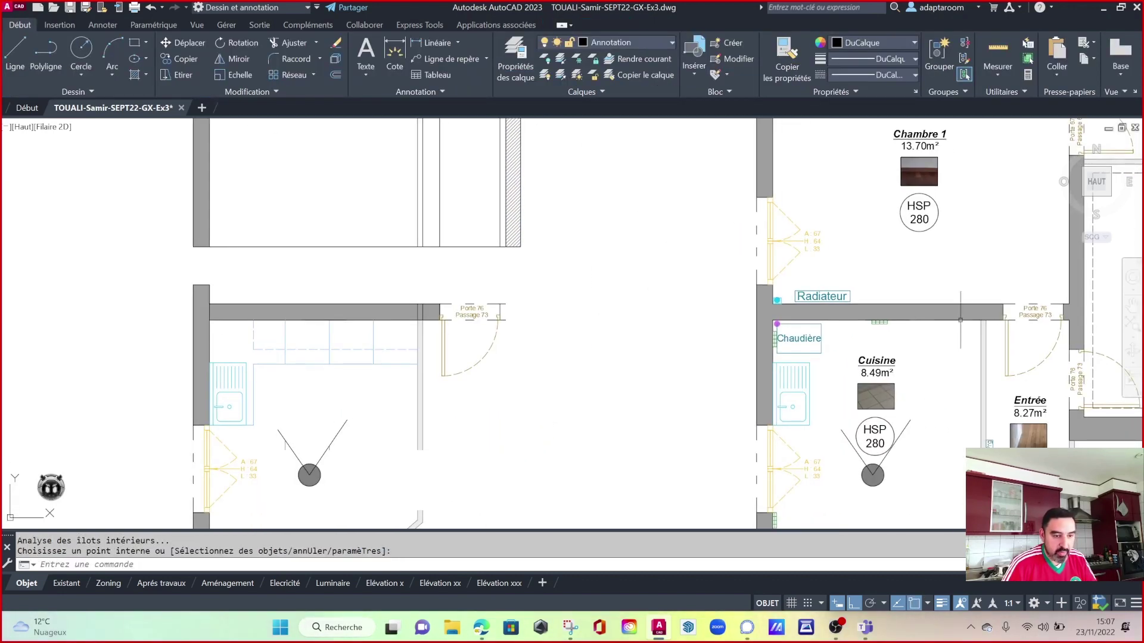
middle_click_drag(960, 320, 668, 332)
scroll(807, 354, "up", 6)
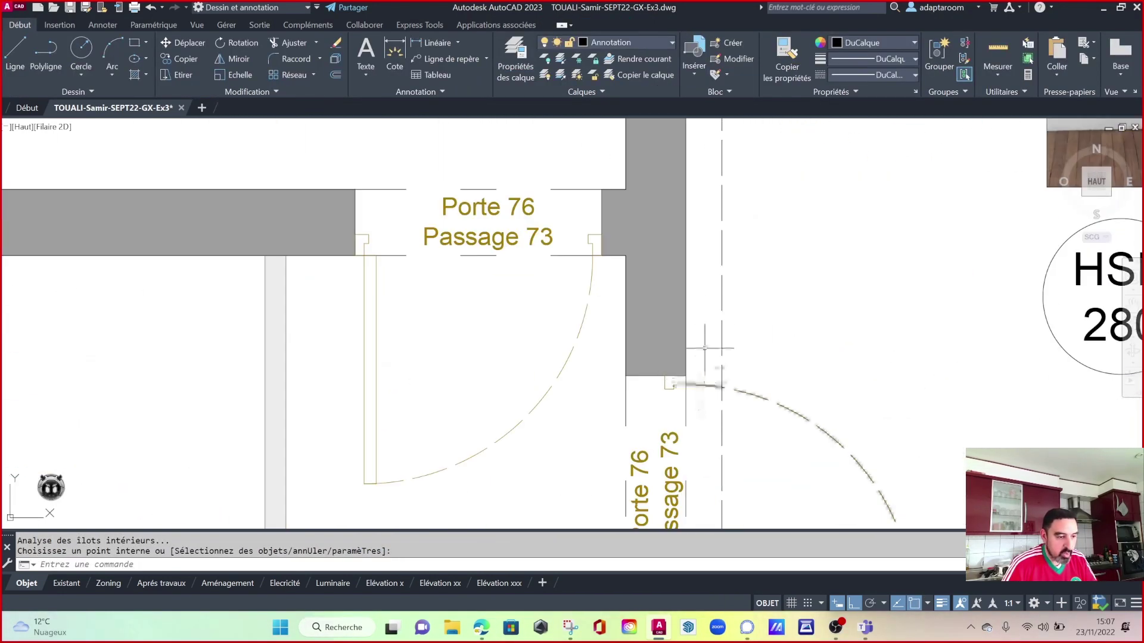
Copy the grey wall hatch to the wall corner beside the Porte 76 door.
key("Return")
left_click(633, 349)
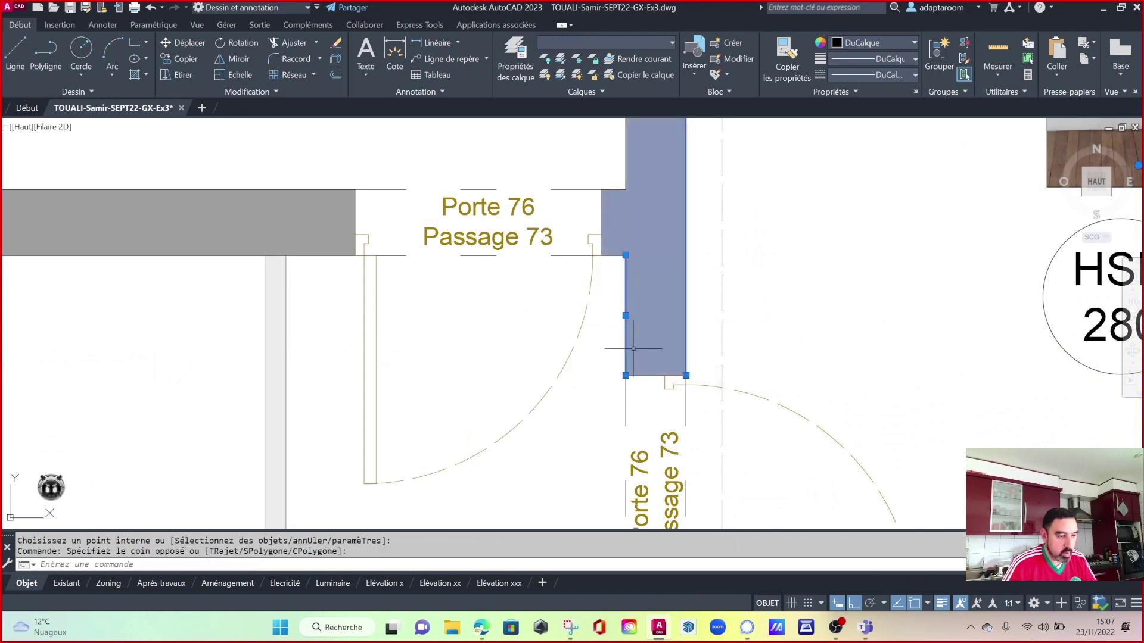
left_click(655, 375)
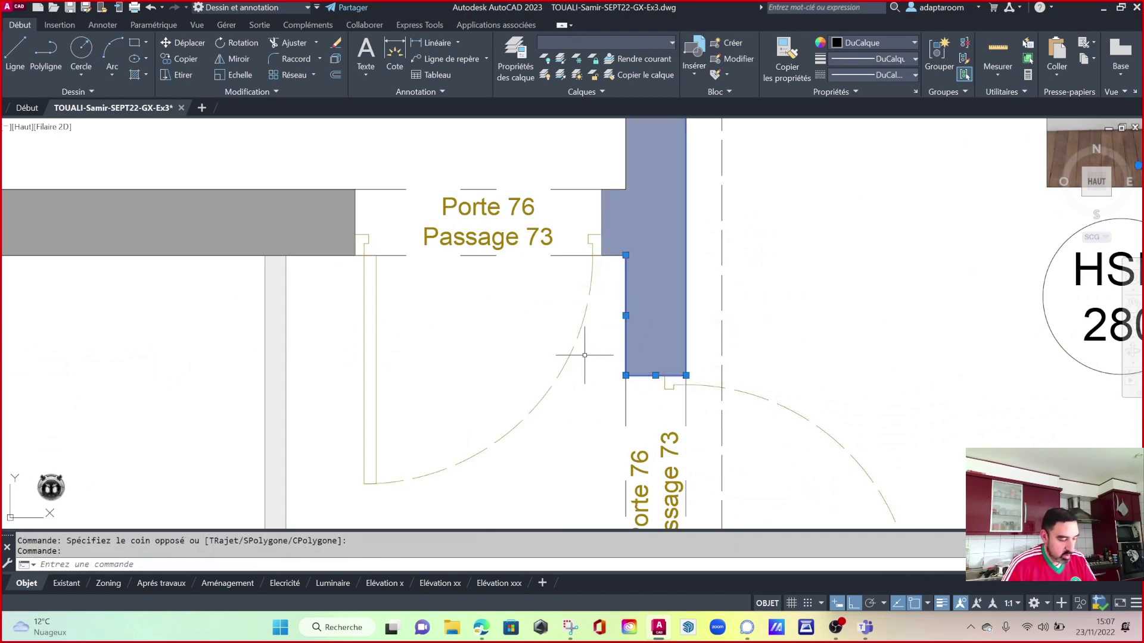
type("co")
key("Return")
left_click(626, 255)
scroll(672, 298, "down", 5)
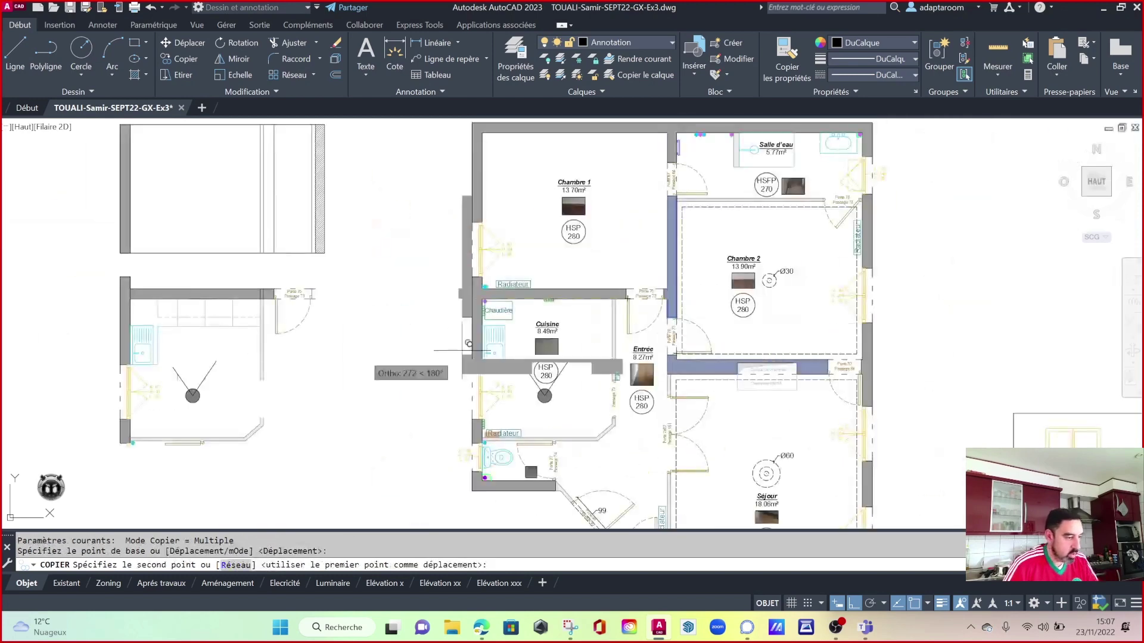
scroll(321, 295, "up", 6)
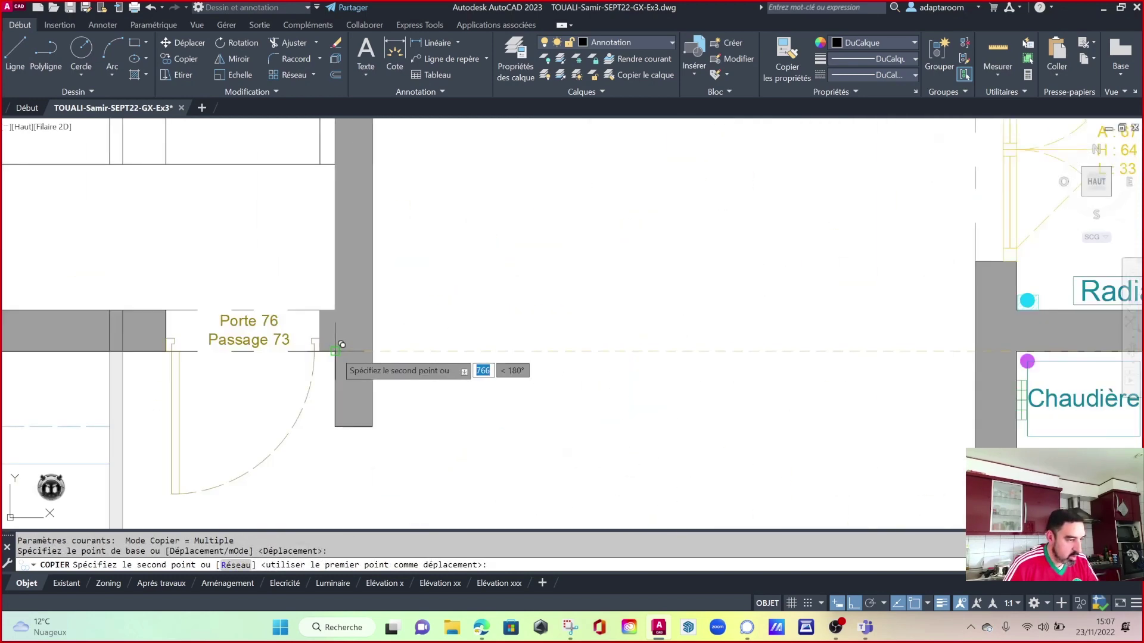
left_click(341, 345)
scroll(528, 331, "down", 2)
scroll(470, 332, "up", 1)
key("Escape")
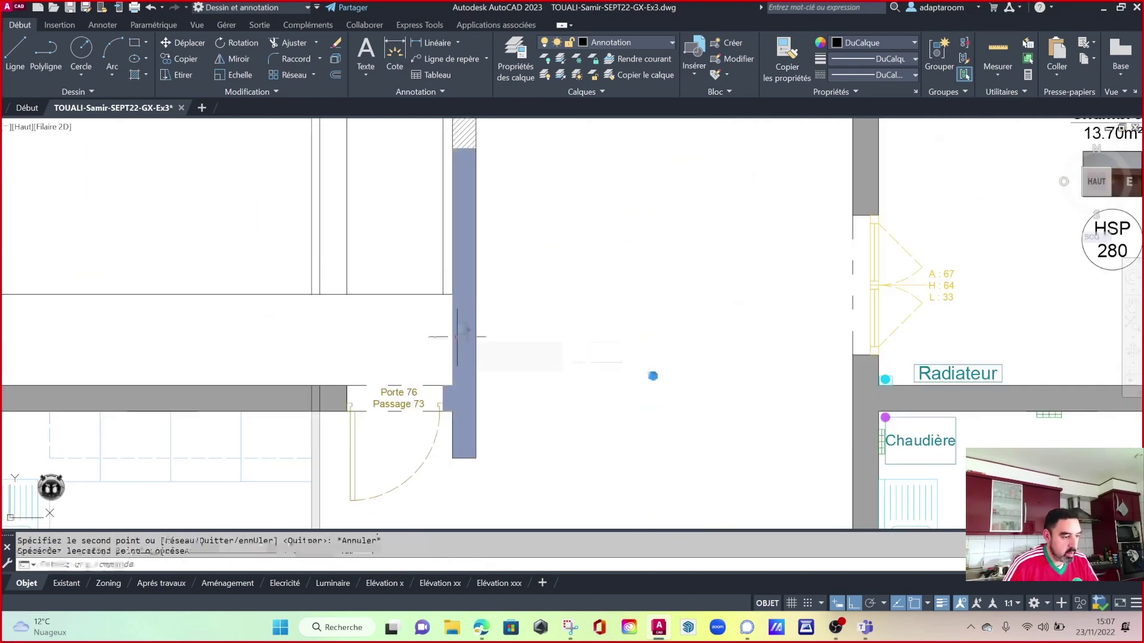
left_click(466, 334)
key("Escape")
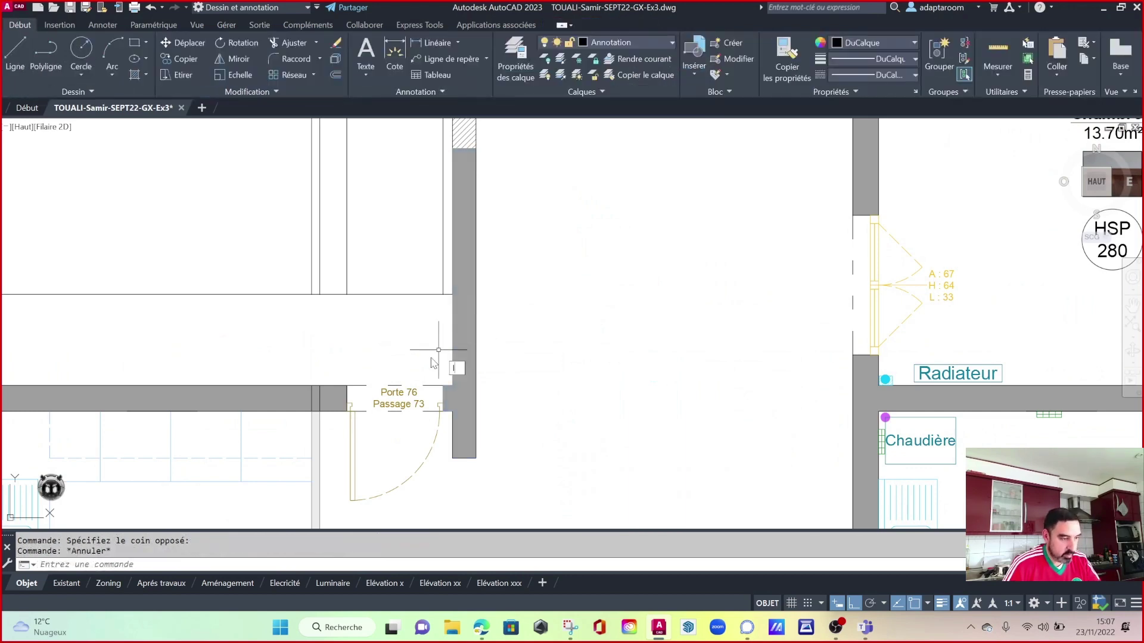
Draw a horizontal line across the wall and erase the wall's right vertical edge line.
key("l")
key("Return")
left_click(424, 359)
left_click(541, 358)
key("Escape")
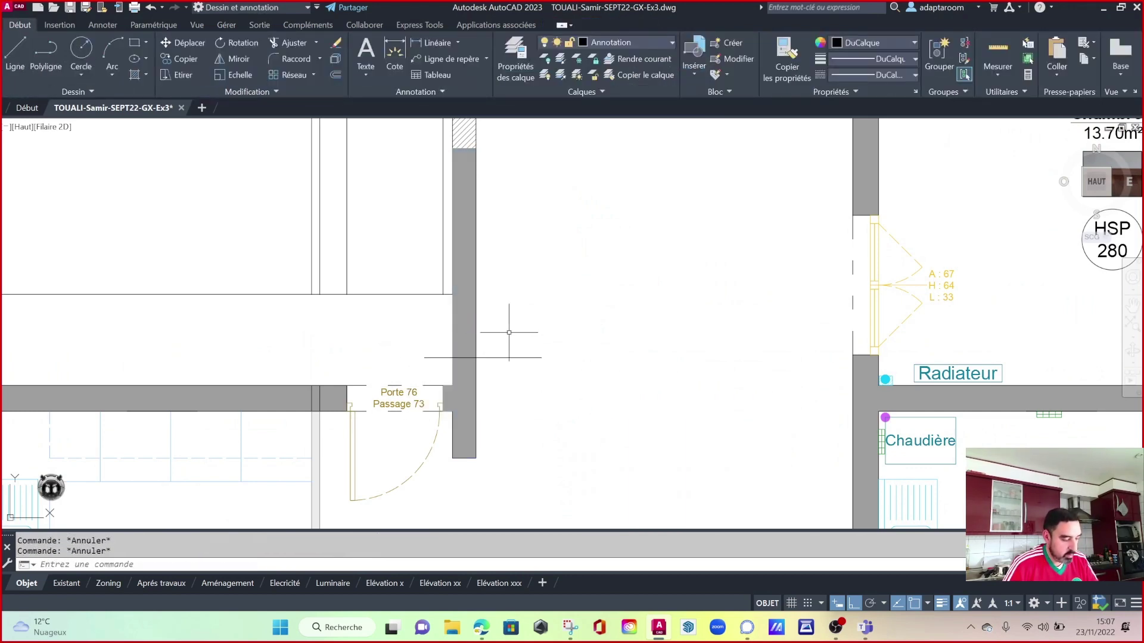
type("a")
key("Return")
key("Escape")
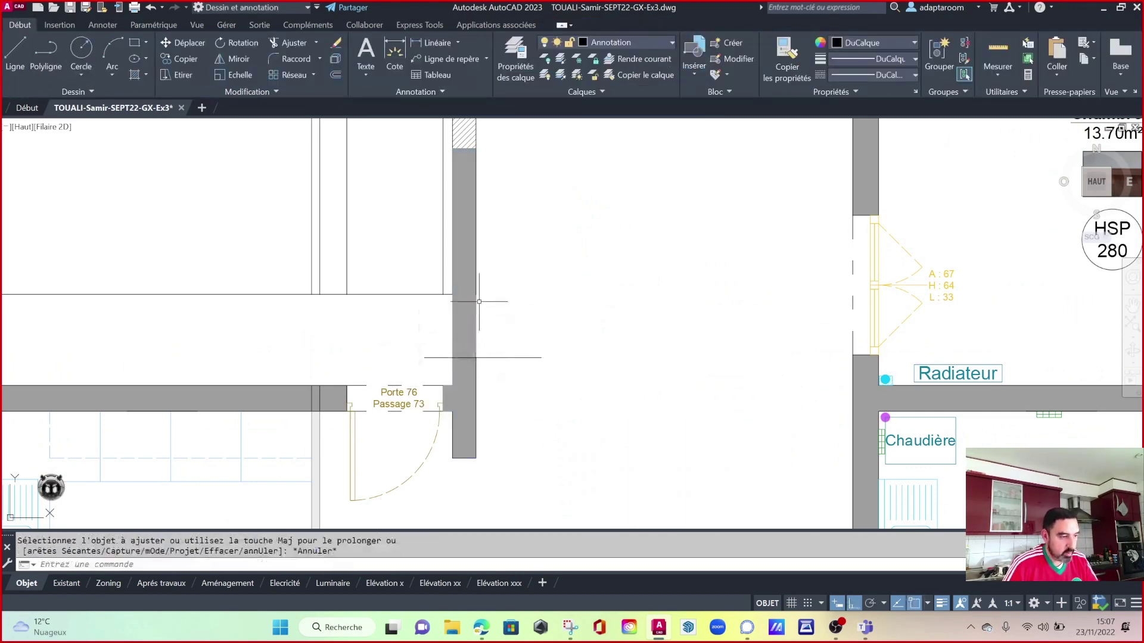
left_click(476, 294)
type("f")
key("Return")
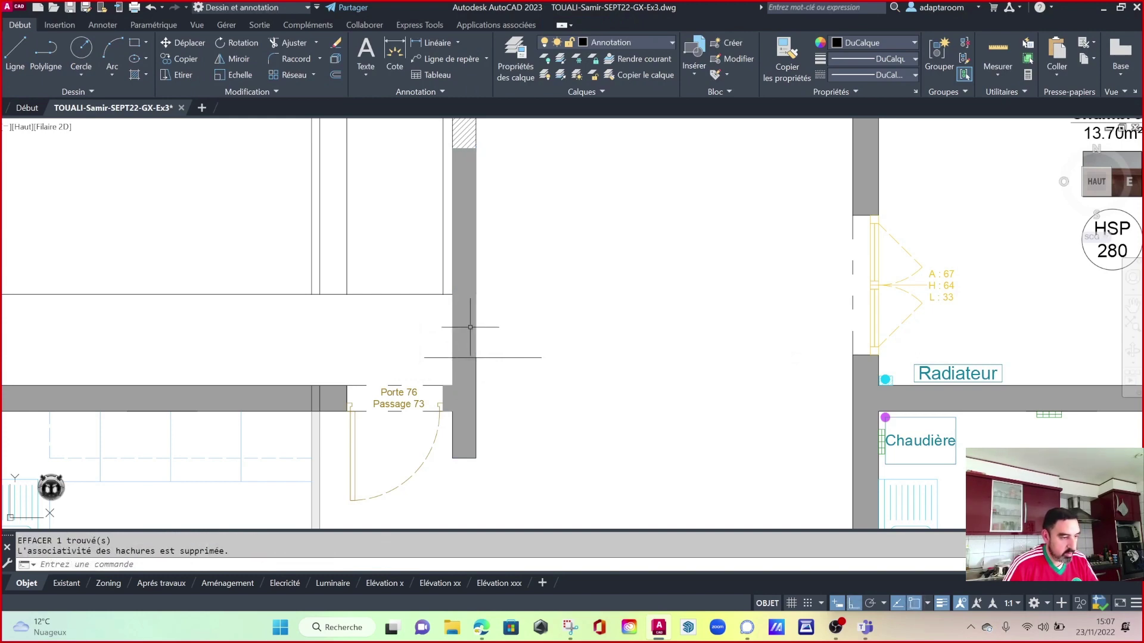
left_click(465, 334)
key("Escape")
type("EF")
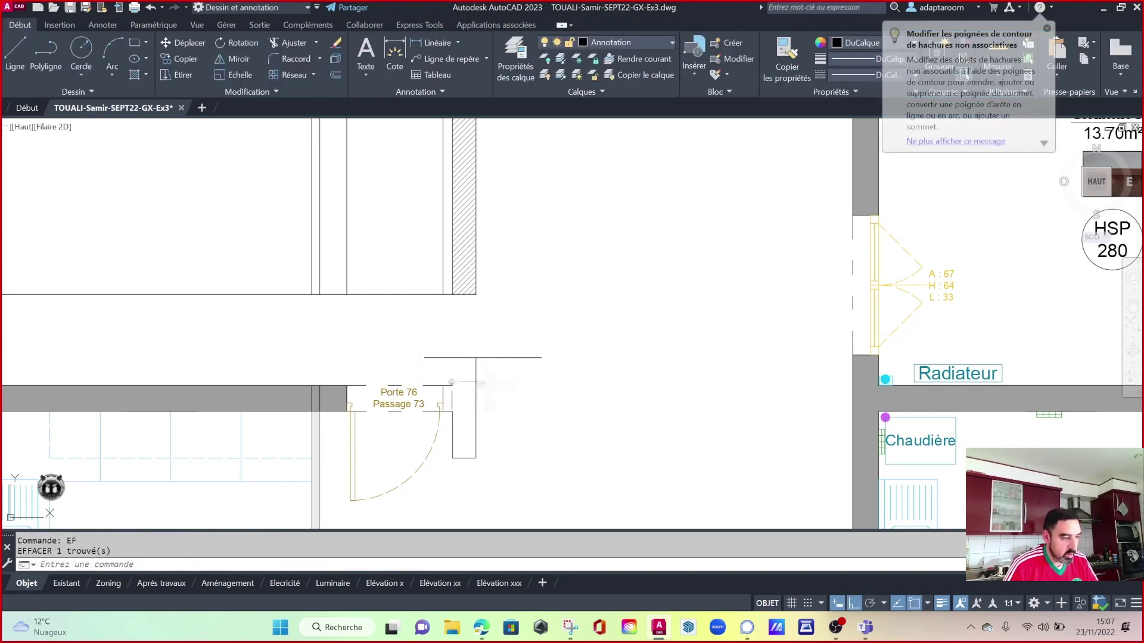
Fillet the horizontal line to the vertical wall edges, closing the jamb outline.
type("l")
key("Return")
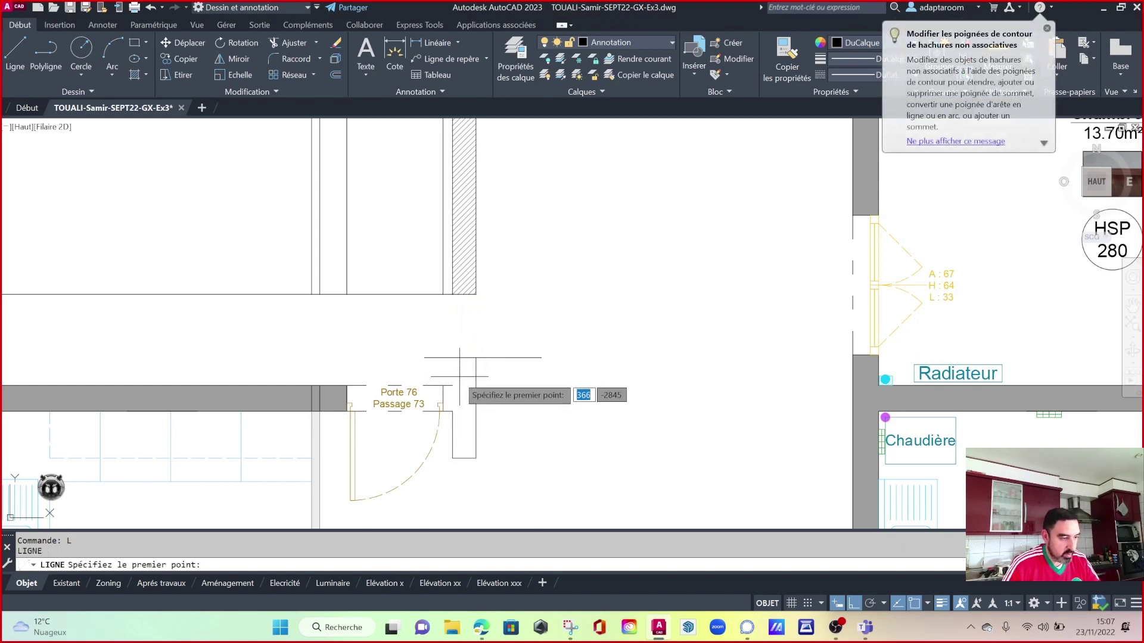
left_click(452, 386)
key("Escape")
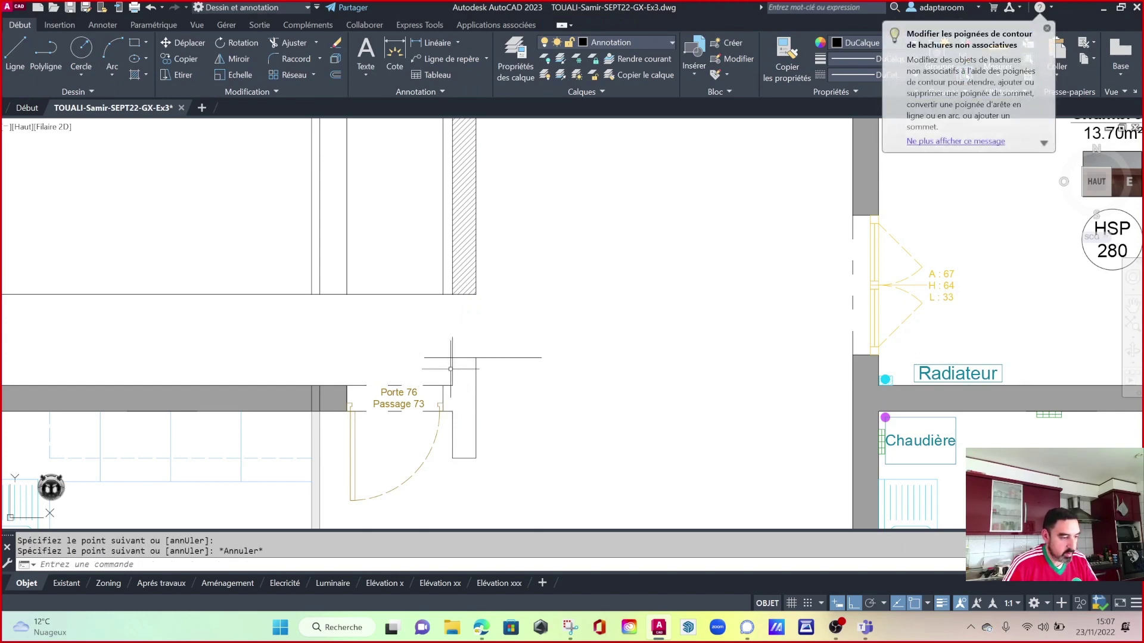
type("ra")
key("Return")
left_click(455, 357)
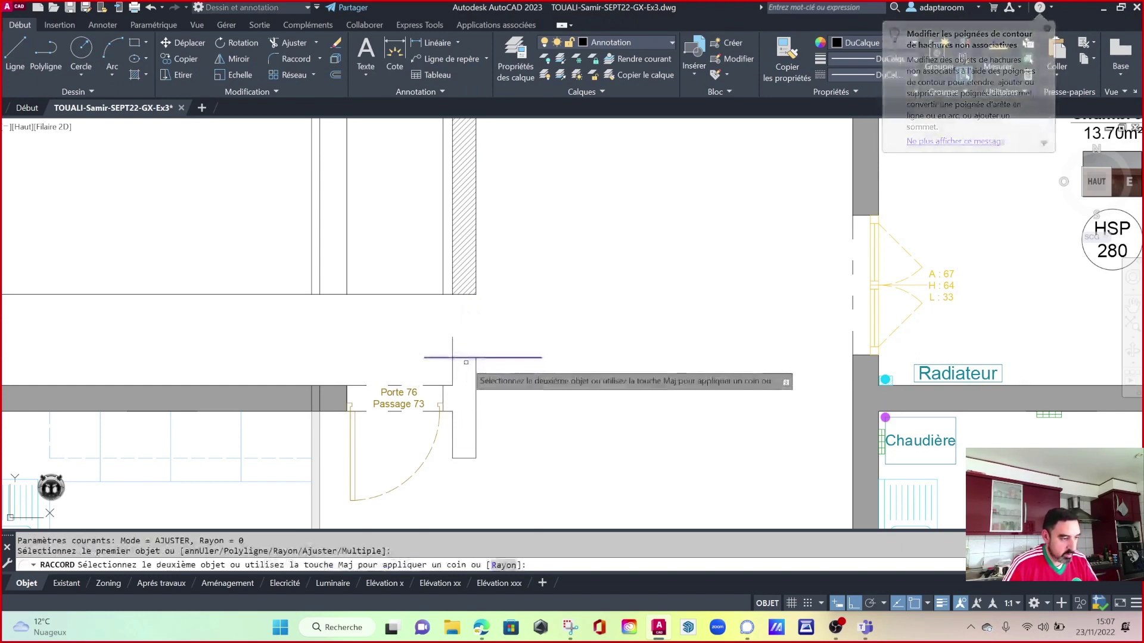
left_click(455, 372)
key("Return")
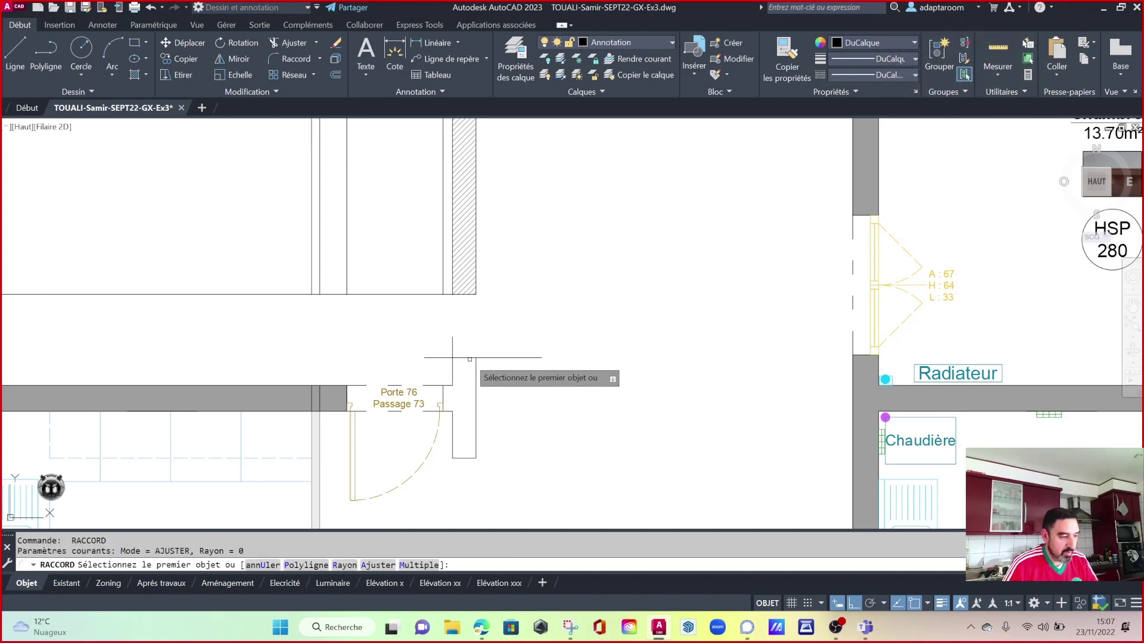
left_click(469, 359)
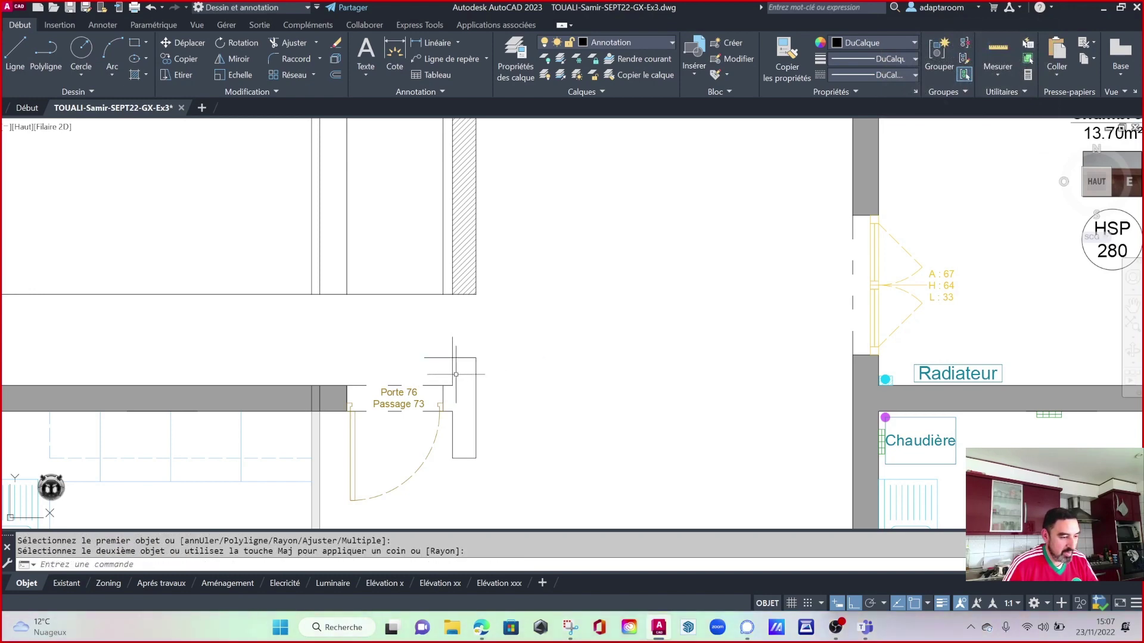
key("Return")
key("Escape")
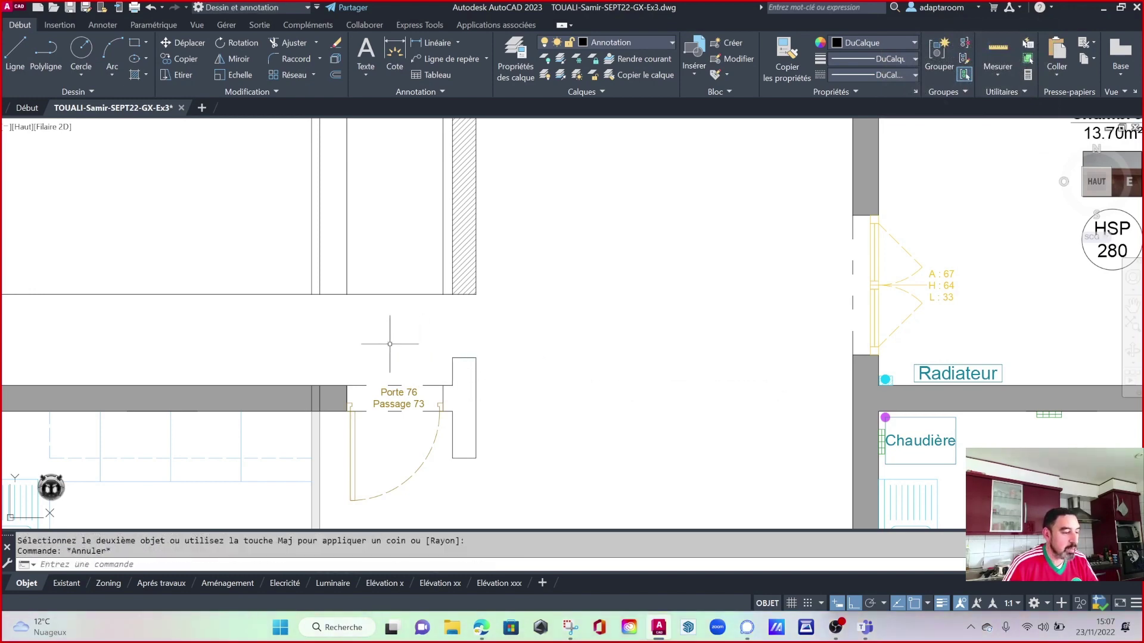
middle_click_drag(389, 343, 417, 342)
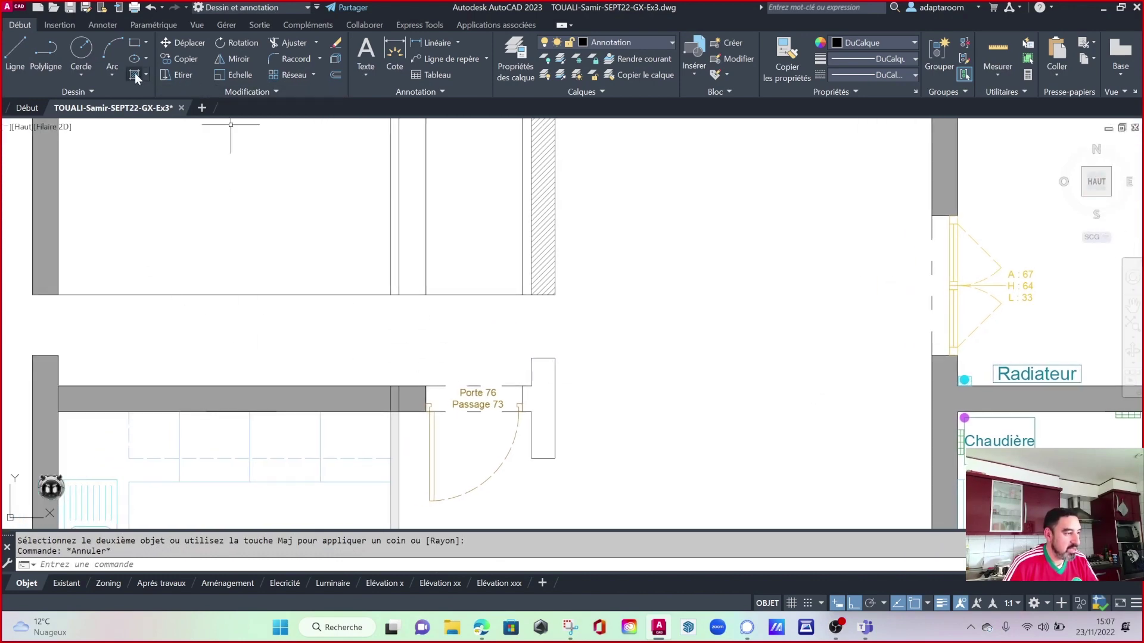
Hatch the new wall-end outline and match it to the solid grey walls.
type("h")
key("Return")
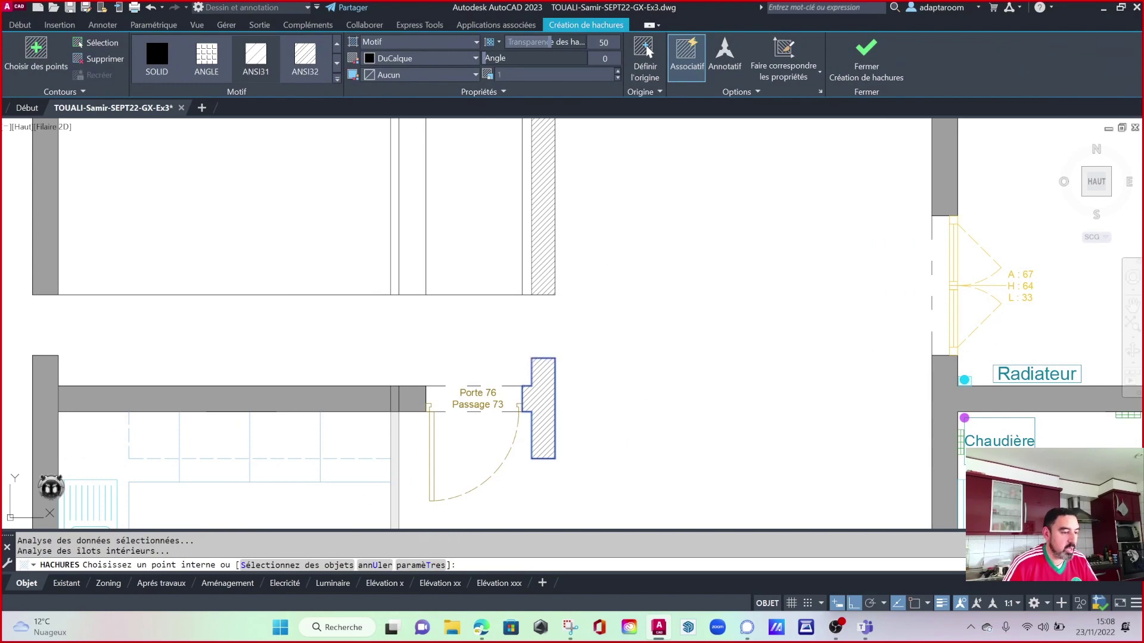
key("Escape")
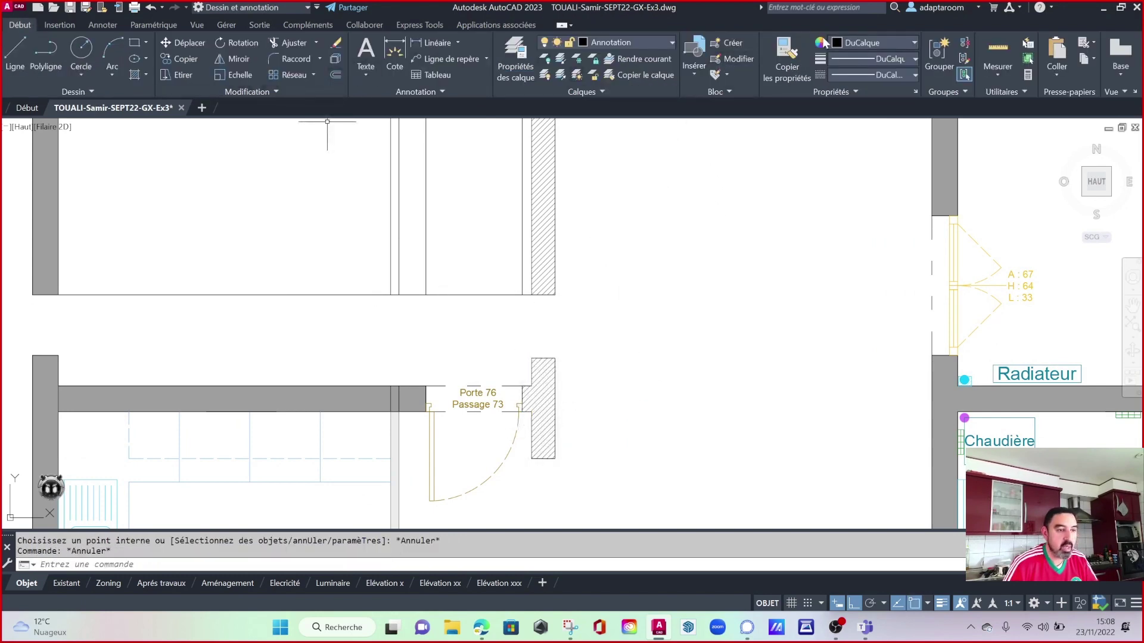
left_click(787, 60)
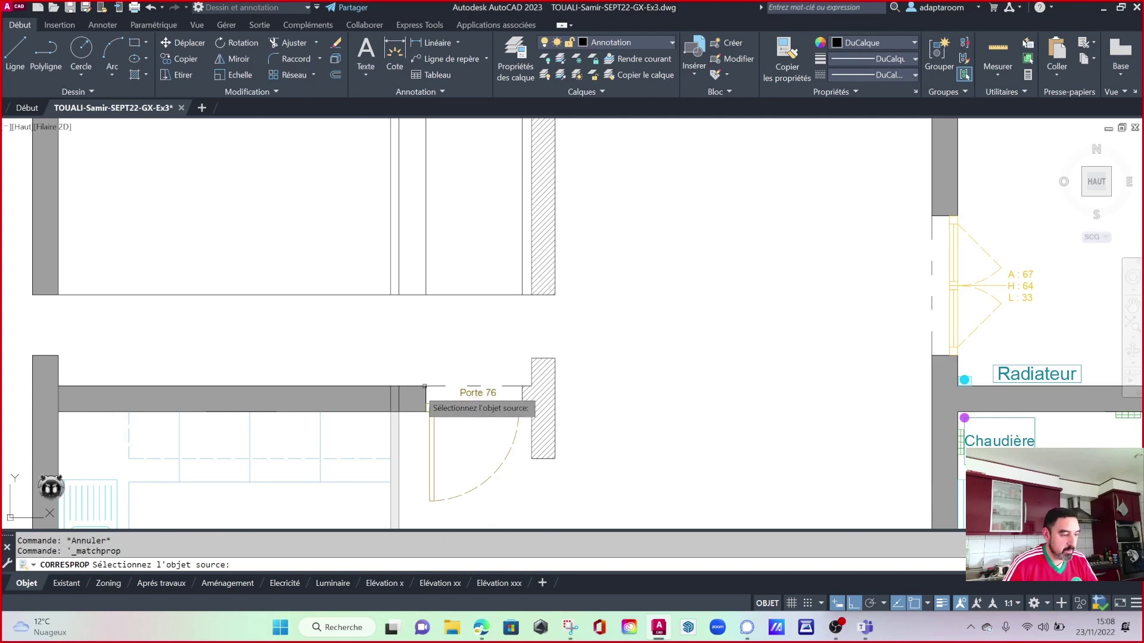
left_click(537, 393)
key("Escape")
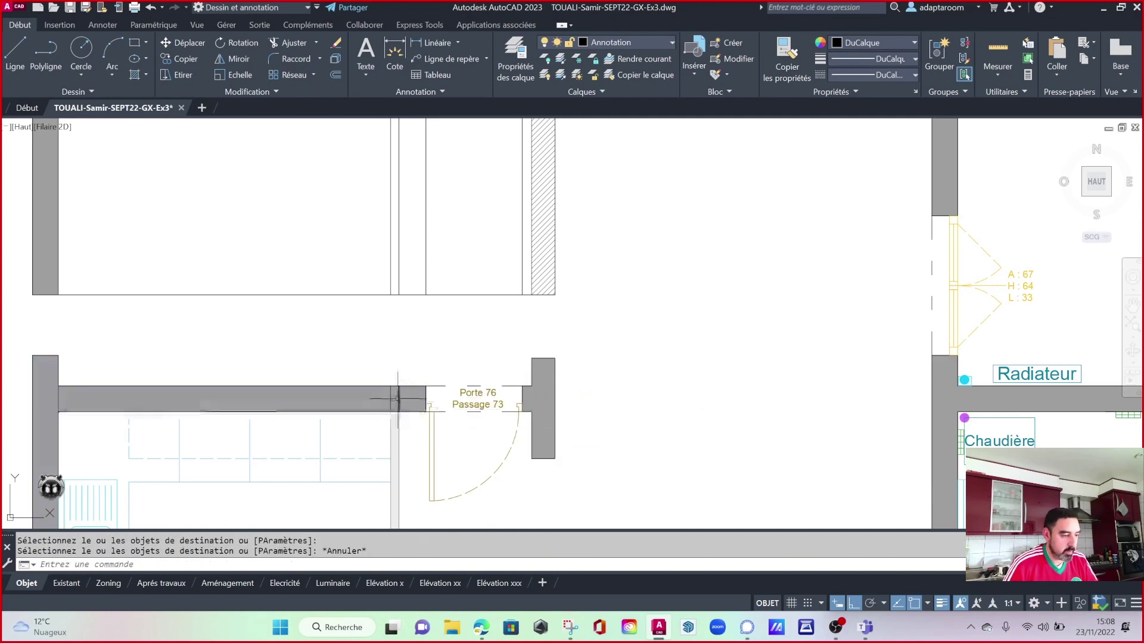
Delete the short joint line at the wall junction, then try matching another wall piece.
left_click(399, 398)
key("Delete")
left_click(391, 398)
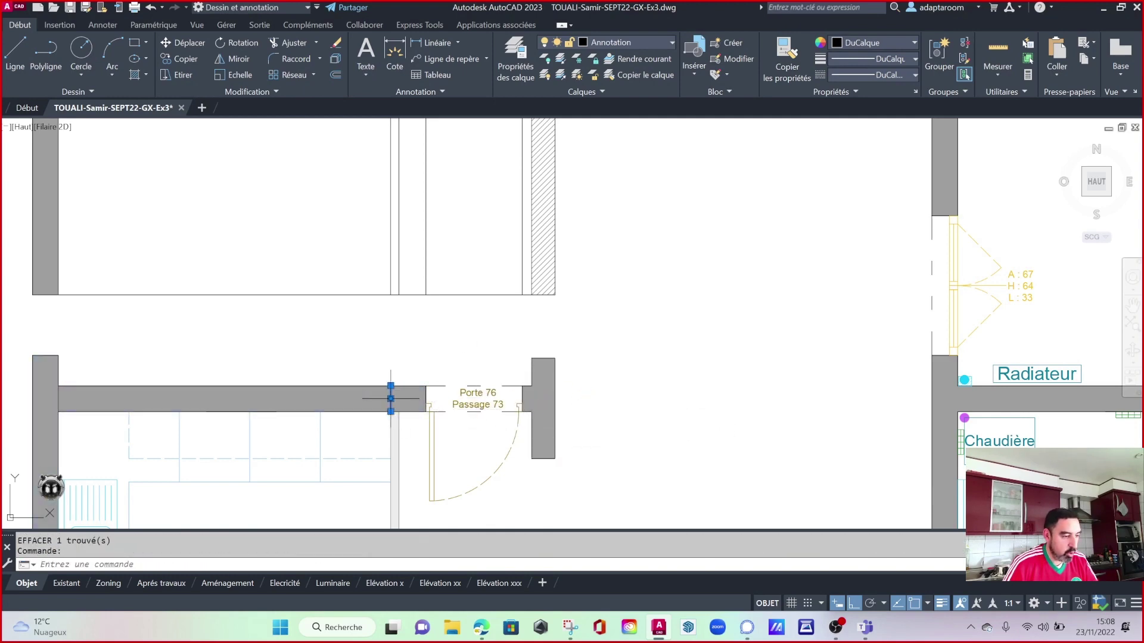
key("Escape")
scroll(682, 305, "down", 2)
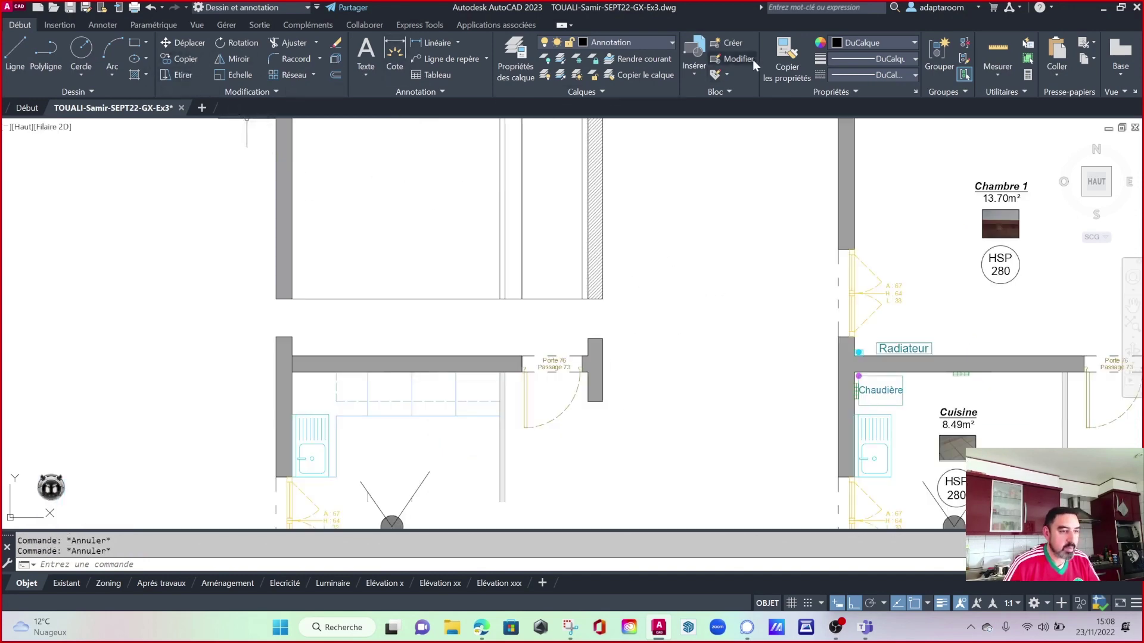
left_click(786, 62)
left_click(594, 382)
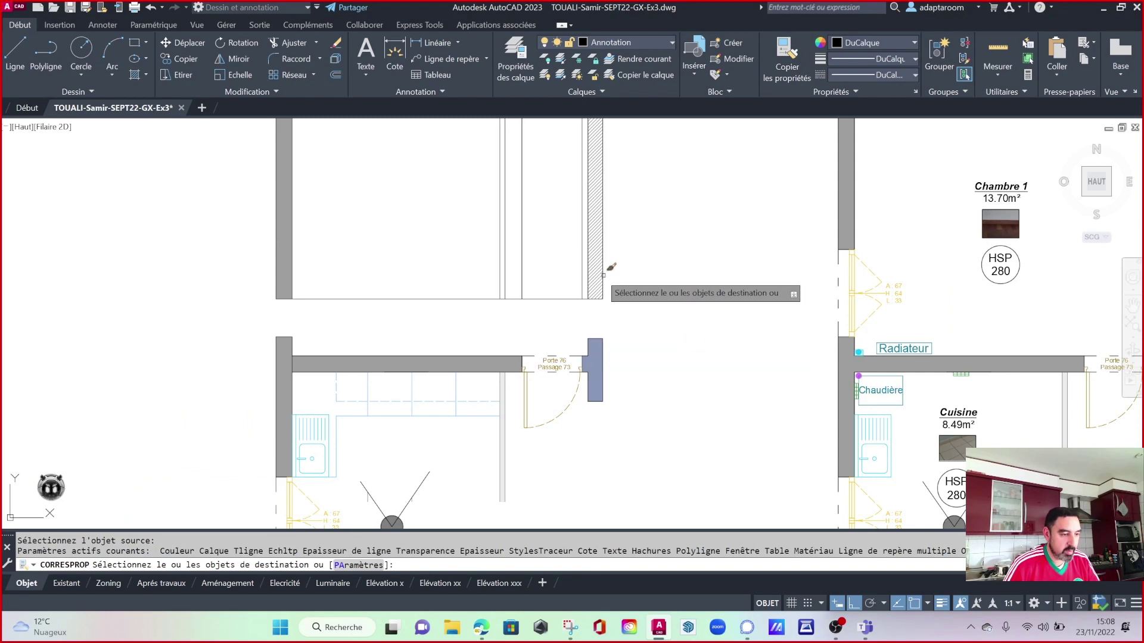
key("Escape")
scroll(625, 298, "down", 2)
scroll(596, 286, "down", 1)
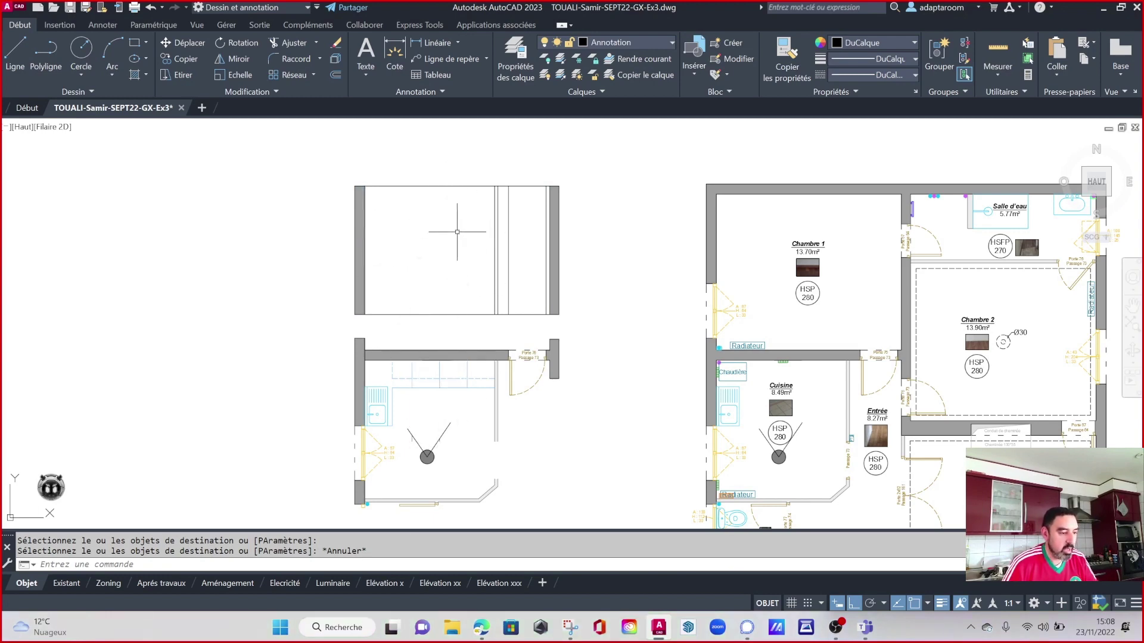
scroll(523, 209, "up", 2)
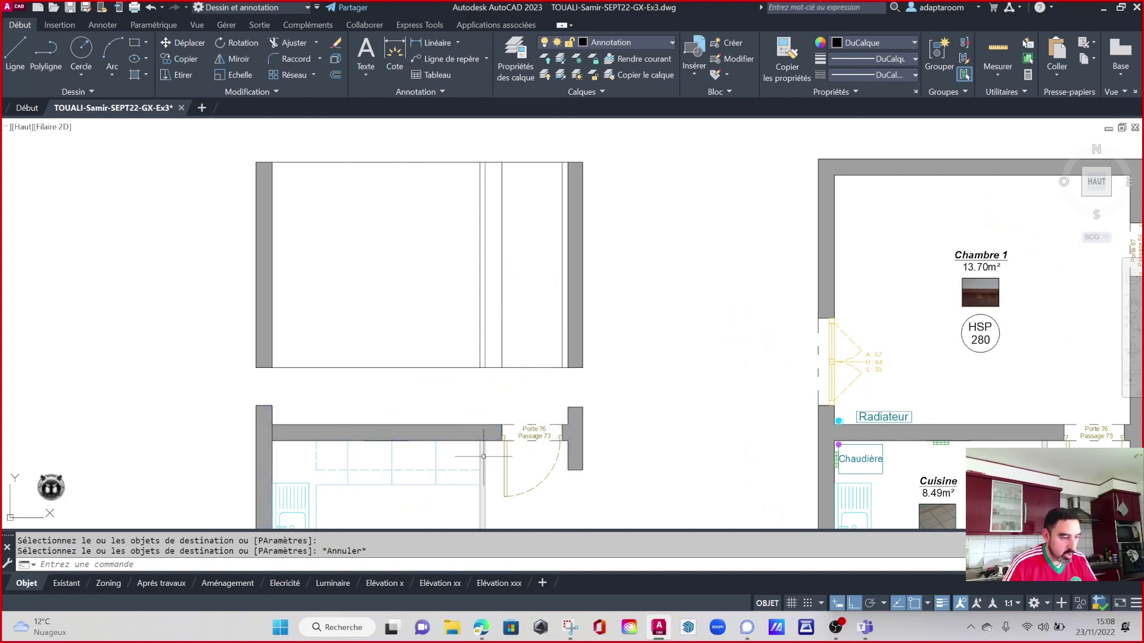
left_click(488, 309)
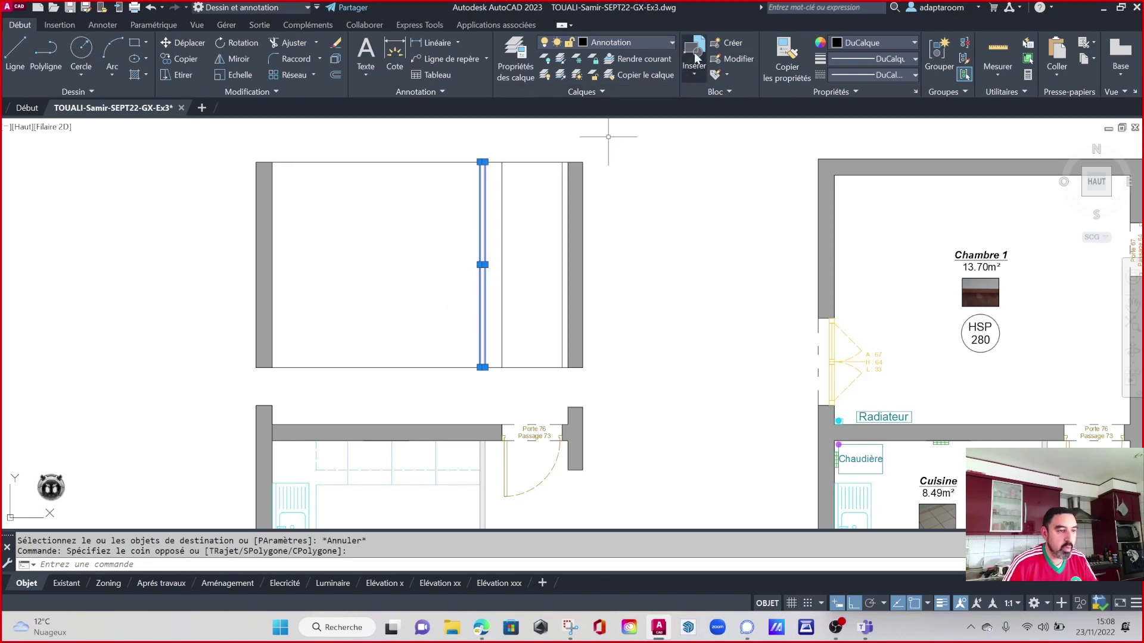
left_click(601, 44)
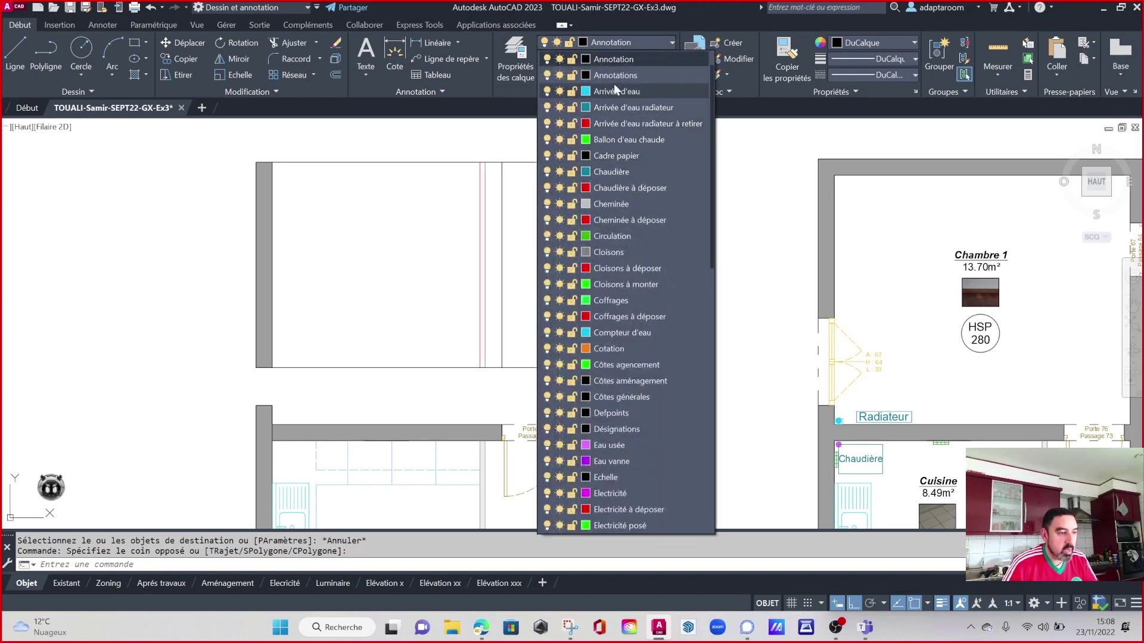
left_click(612, 252)
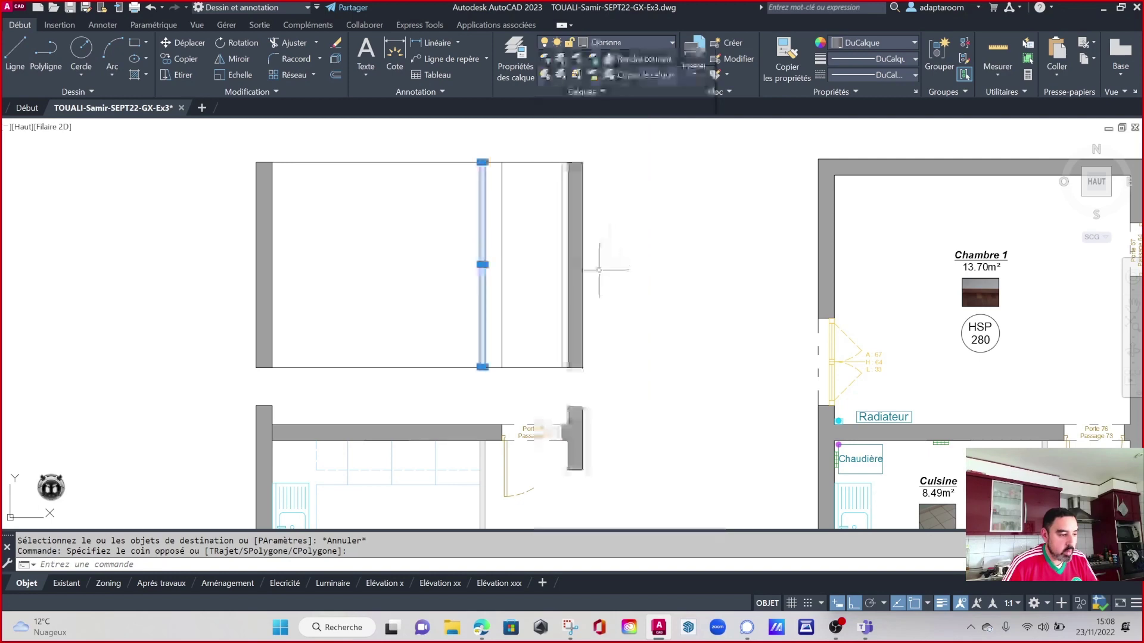
key("Escape")
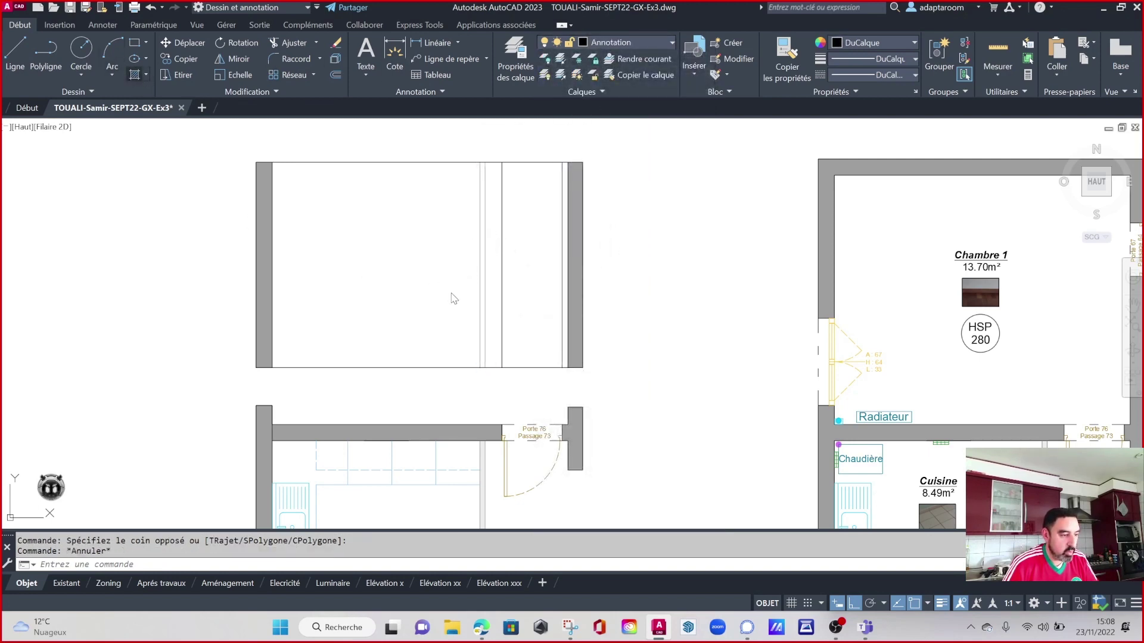
key("h")
key("Return")
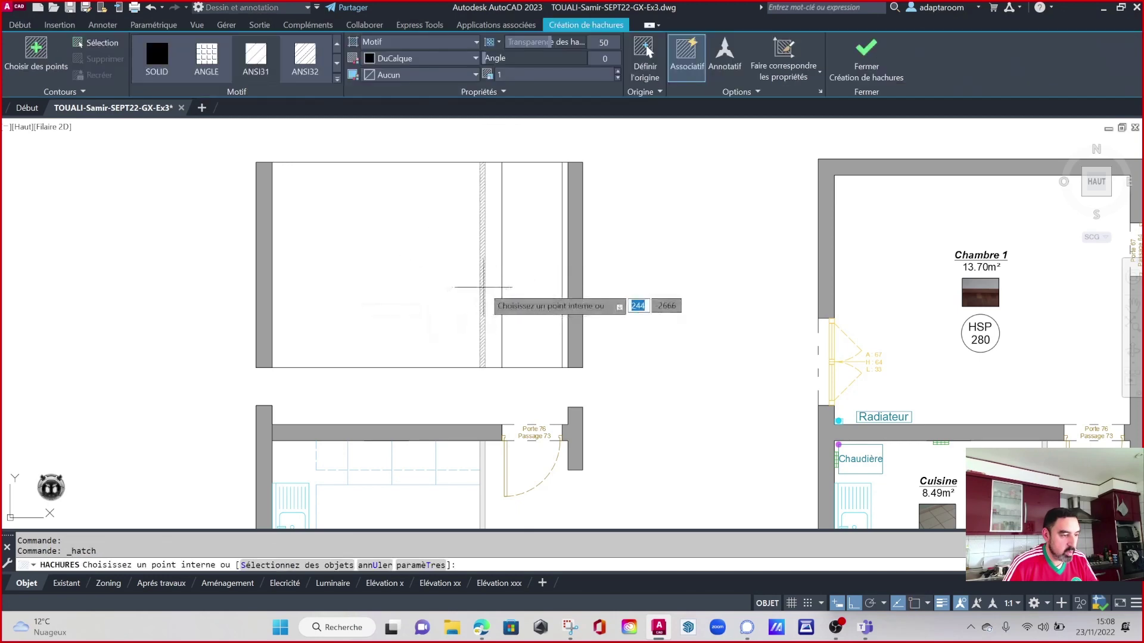
key("Escape")
left_click(782, 59)
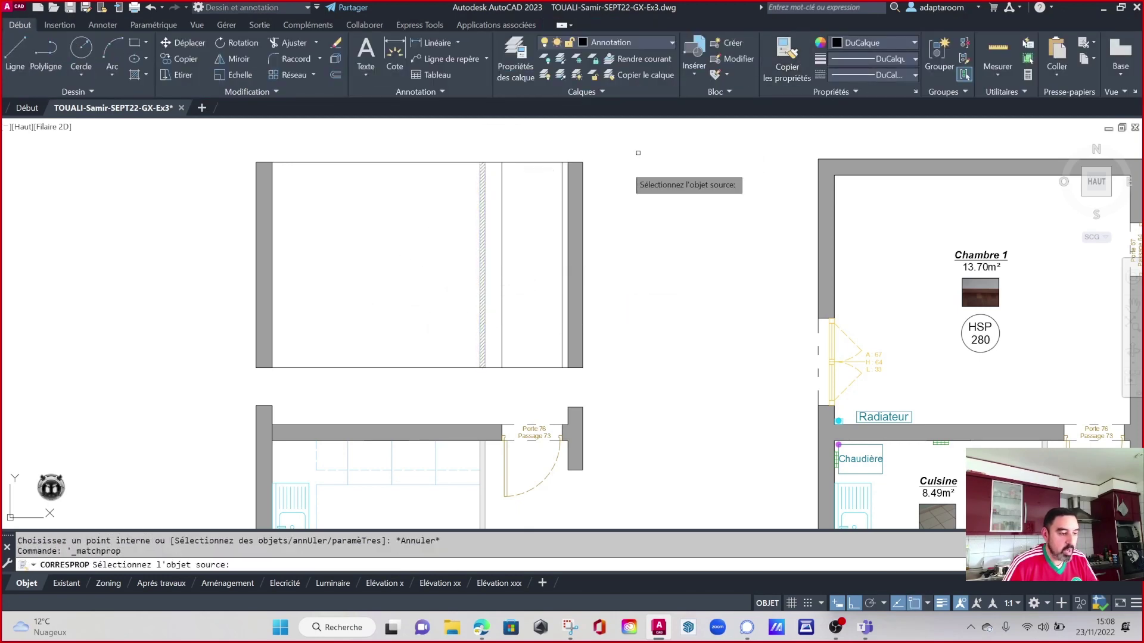
scroll(471, 497, "up", 3)
left_click(502, 444)
scroll(503, 444, "down", 4)
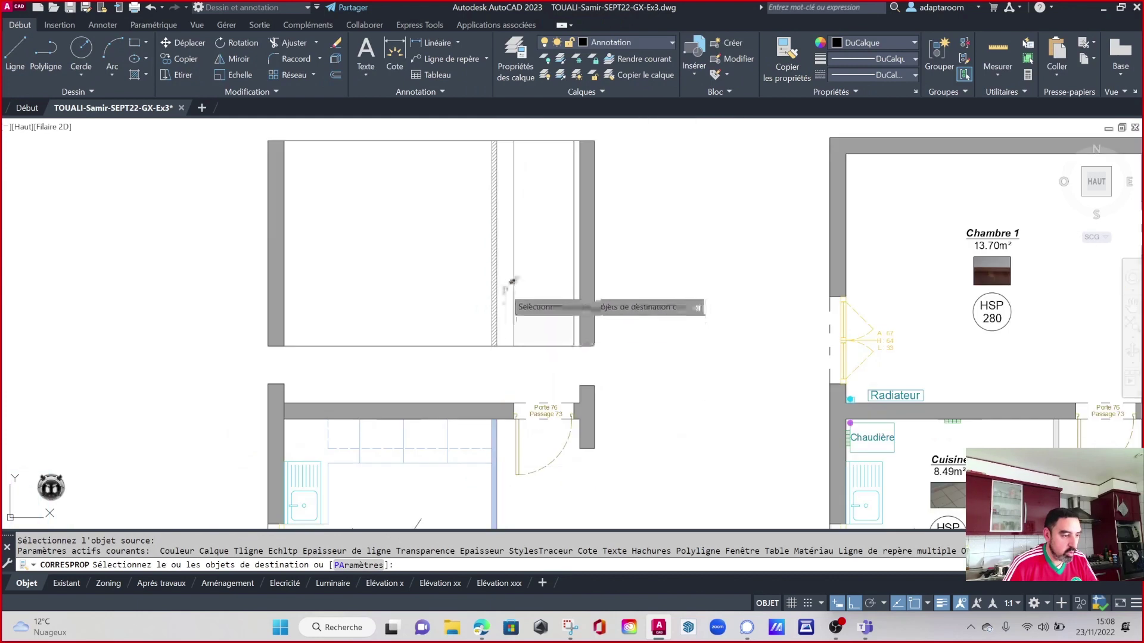
key("Escape")
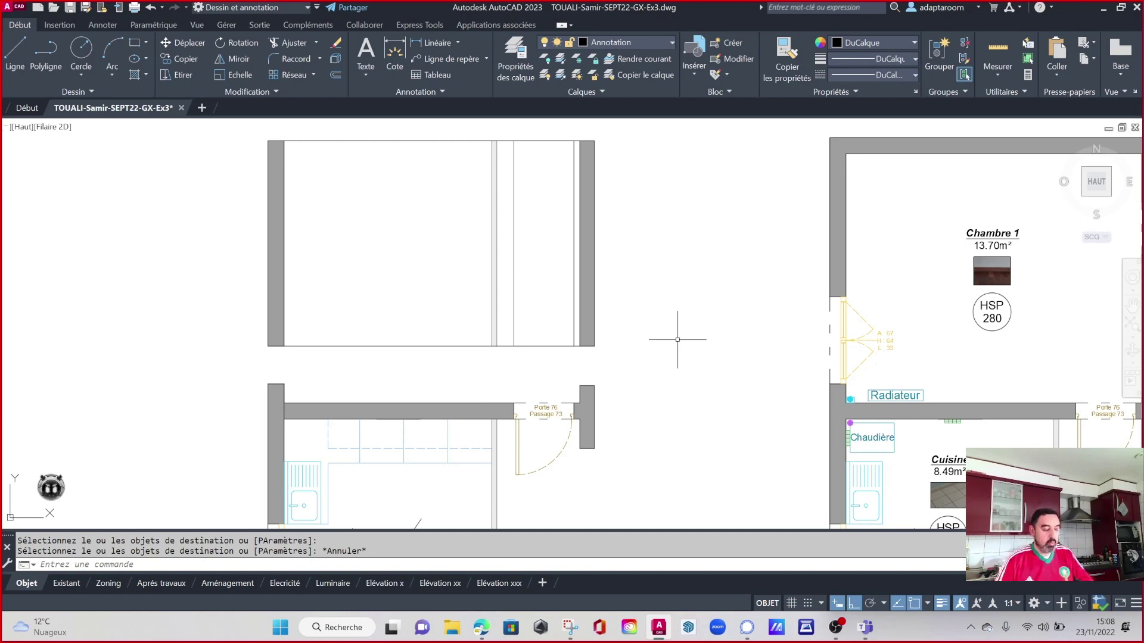
middle_click_drag(636, 344, 613, 323)
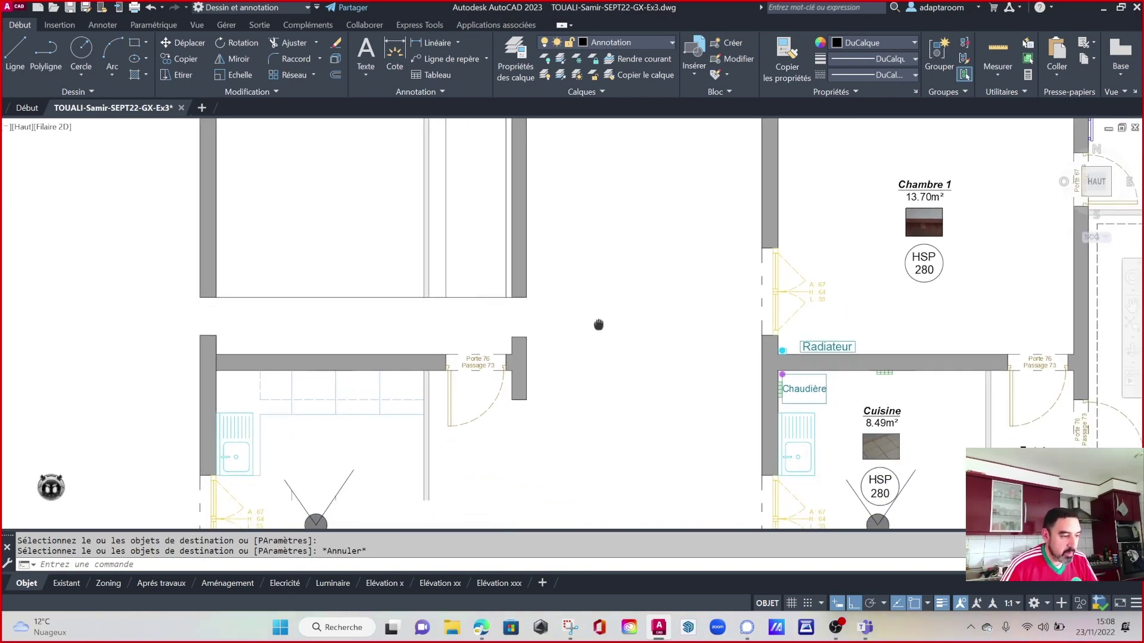
middle_click_drag(620, 230, 643, 243)
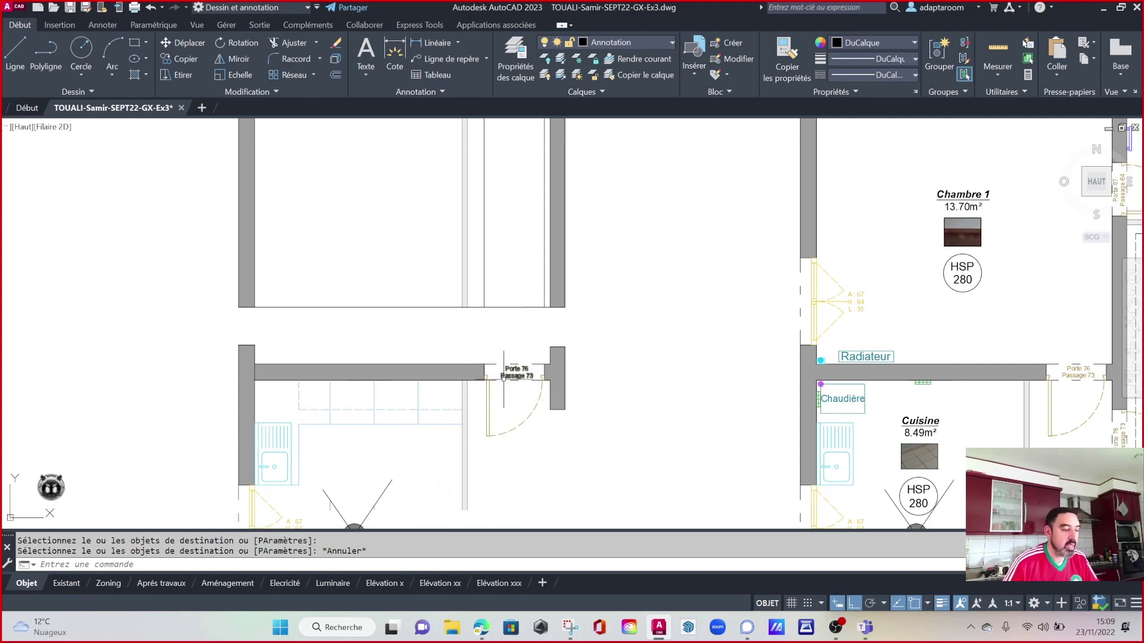
Try offsetting the elevation's bottom line by 200, then abandon the offset.
middle_click_drag(535, 328, 525, 381)
key("Escape")
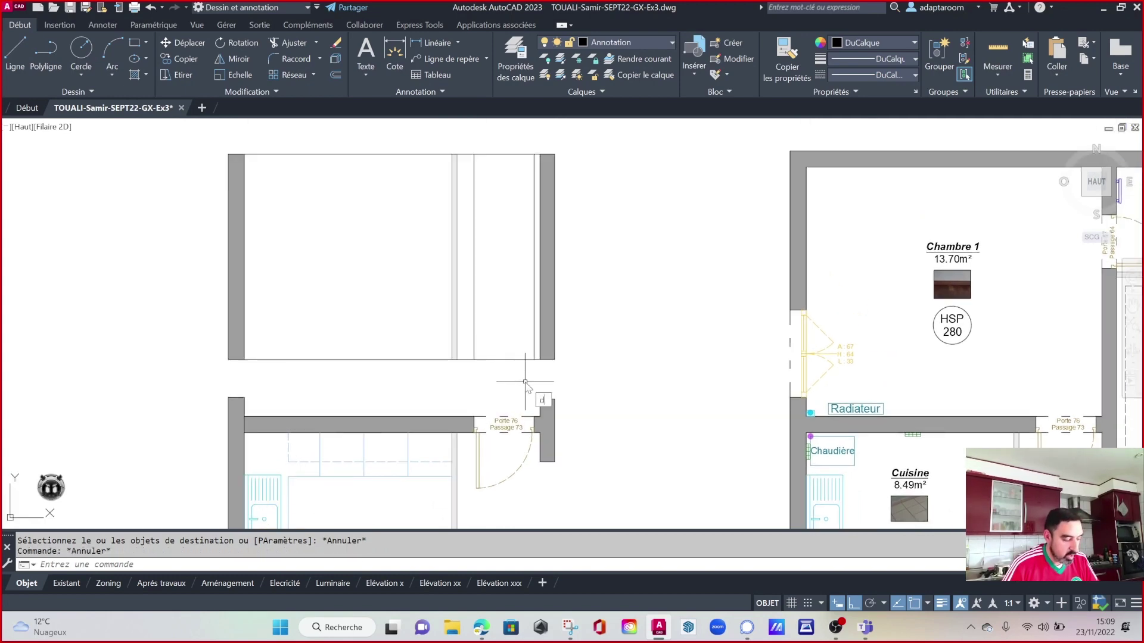
type("dc")
key("Return")
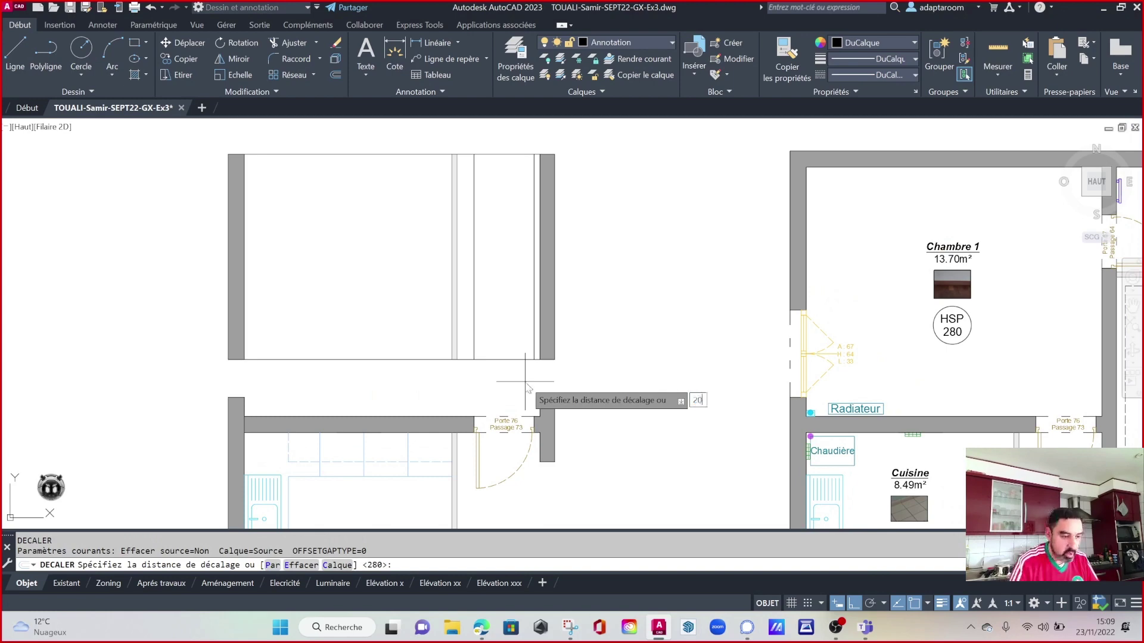
key("Return")
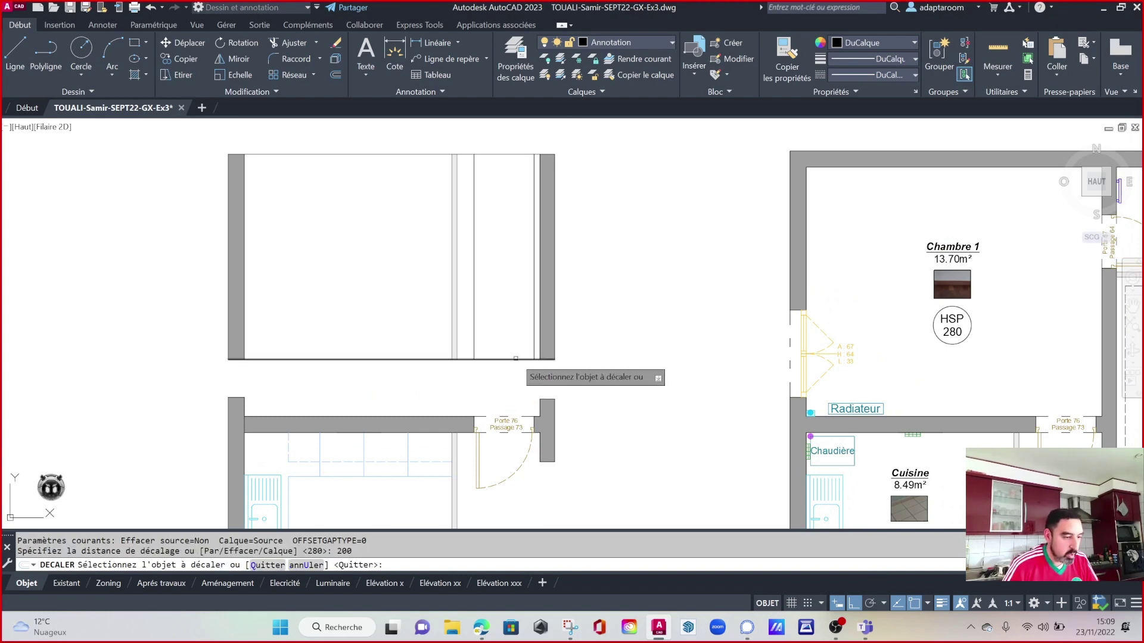
left_click(525, 359)
key("Escape")
key("Escape")
key("Escape")
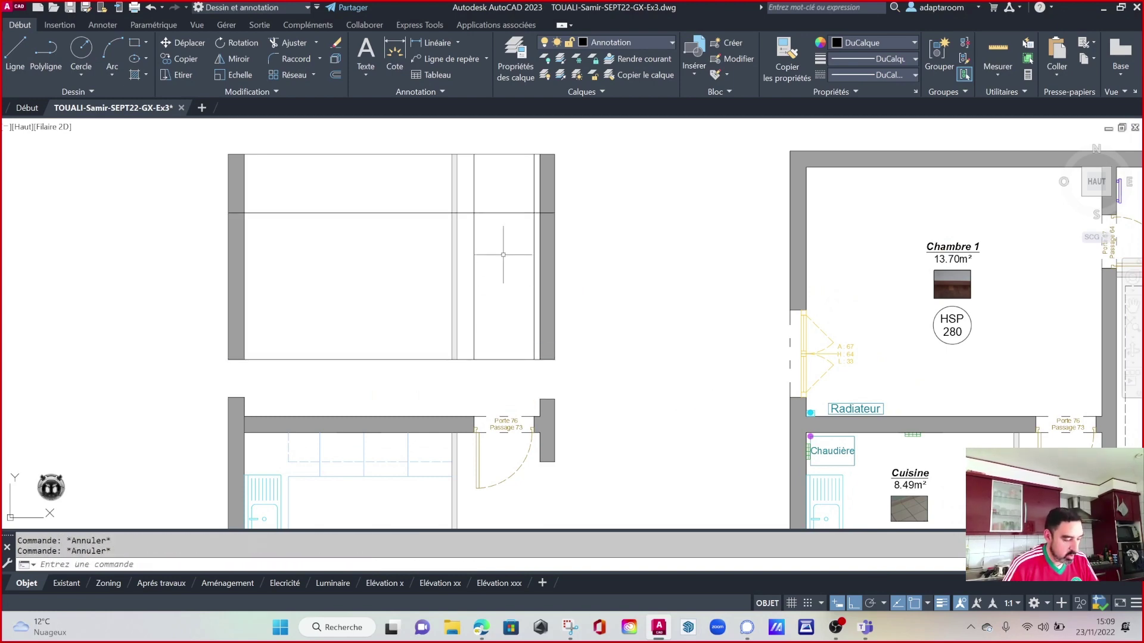
Join the door's horizontal and vertical lines into sharp corners with zero-radius fillets (RA).
type("ra")
key("Return")
left_click(474, 214)
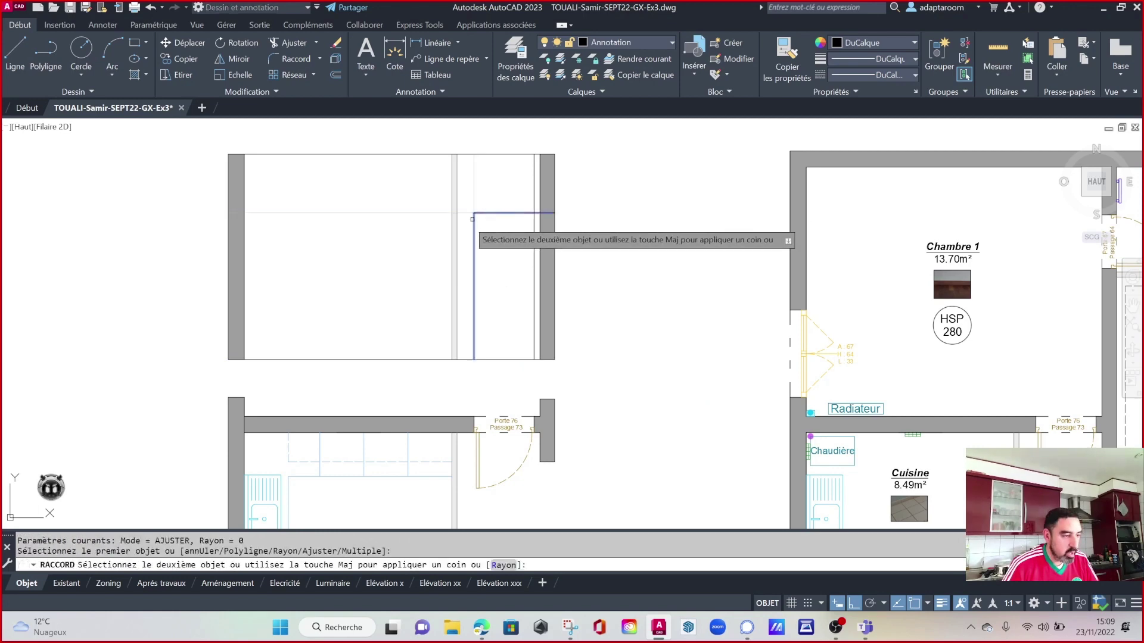
left_click(472, 222)
key("Return")
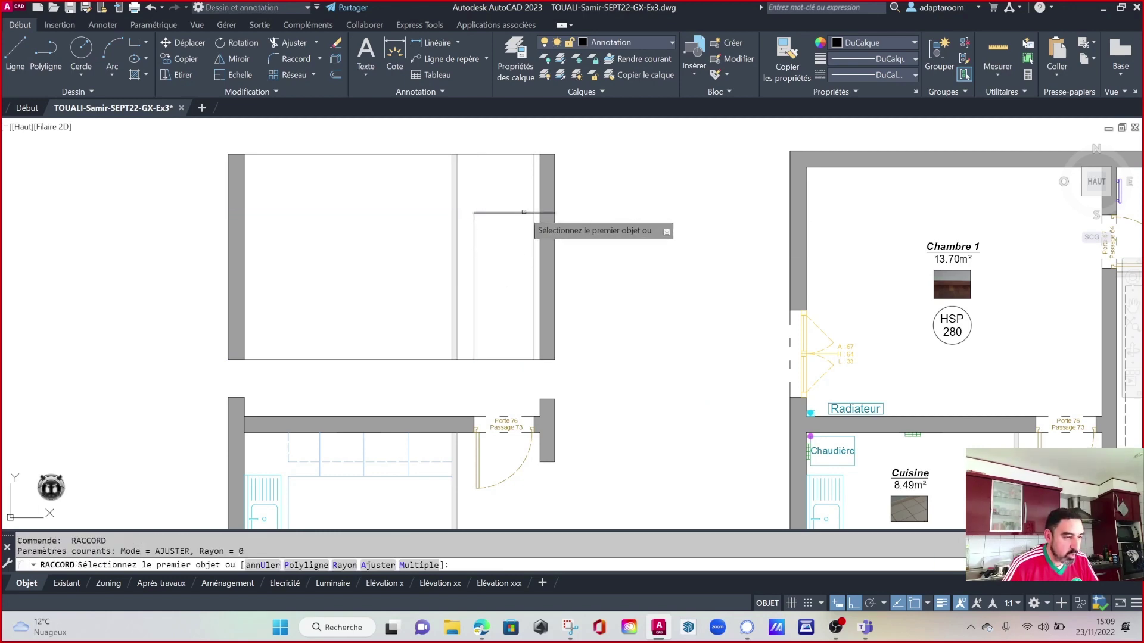
left_click(519, 213)
key("Escape")
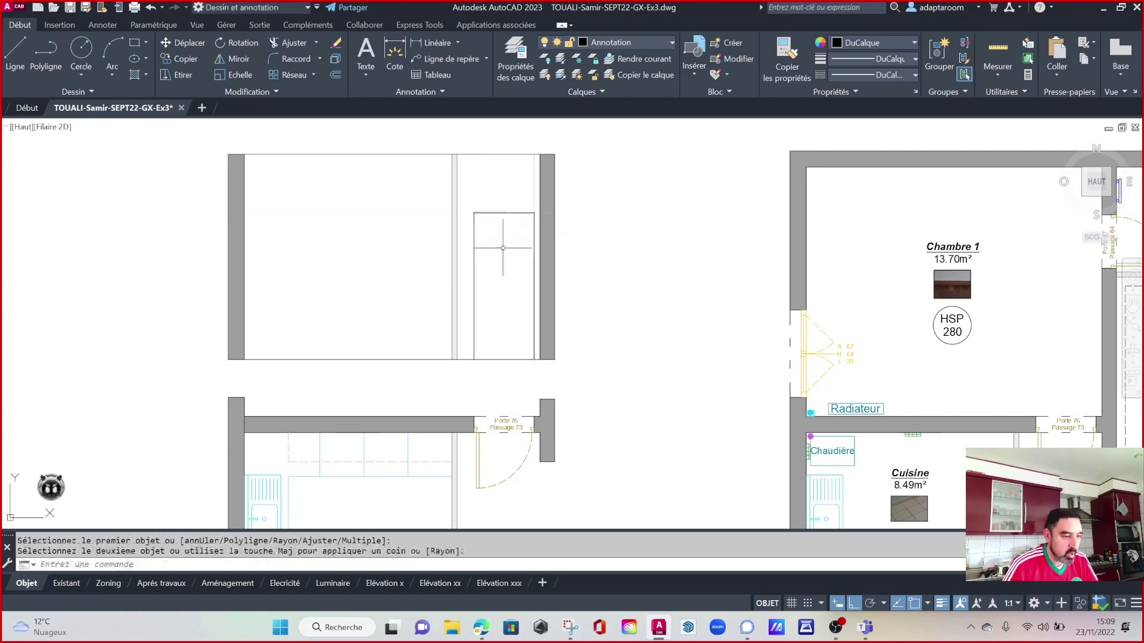
Draw a small rectangular handle on the door with 4-unit sides.
scroll(512, 293, "up", 2)
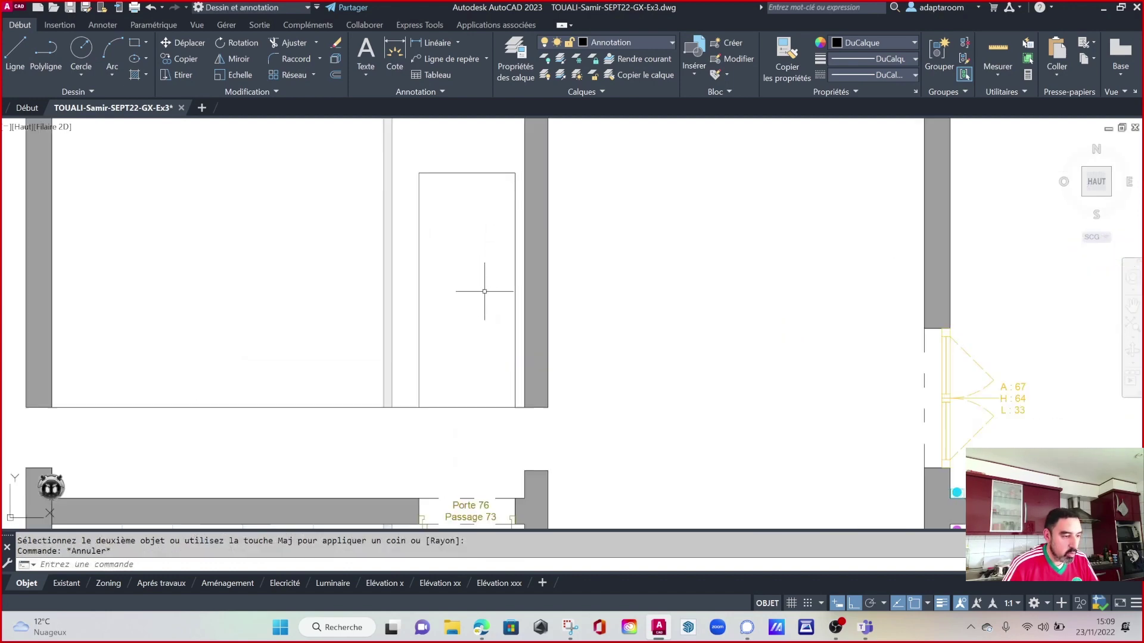
type("l")
key("Return")
scroll(501, 305, "up", 2)
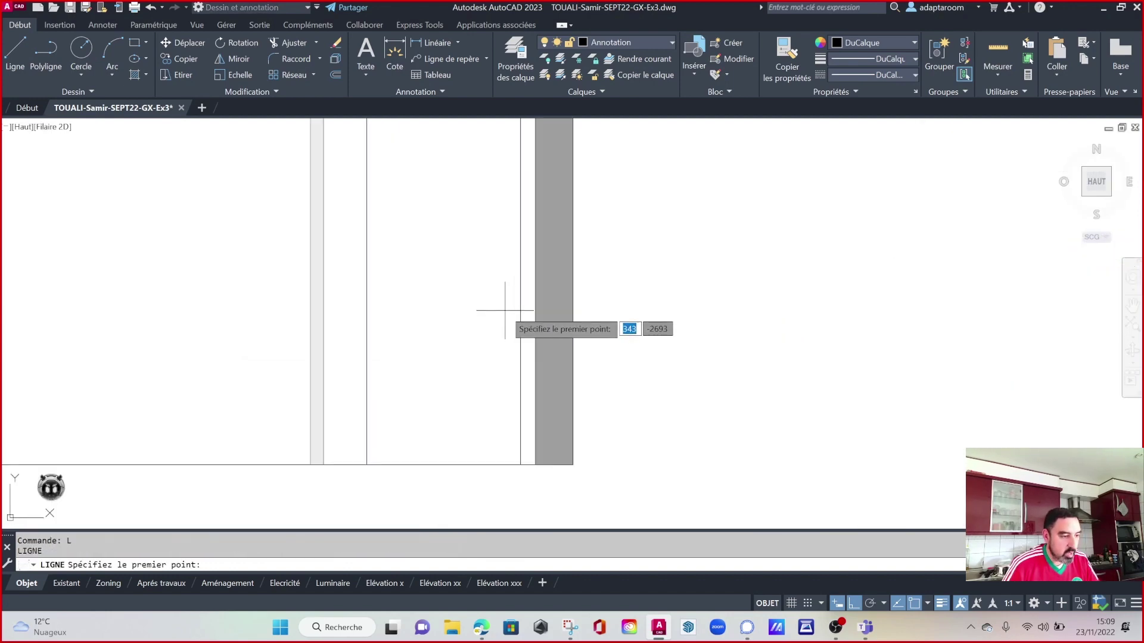
scroll(503, 306, "up", 2)
left_click(518, 273)
type("4")
scroll(518, 289, "up", 4)
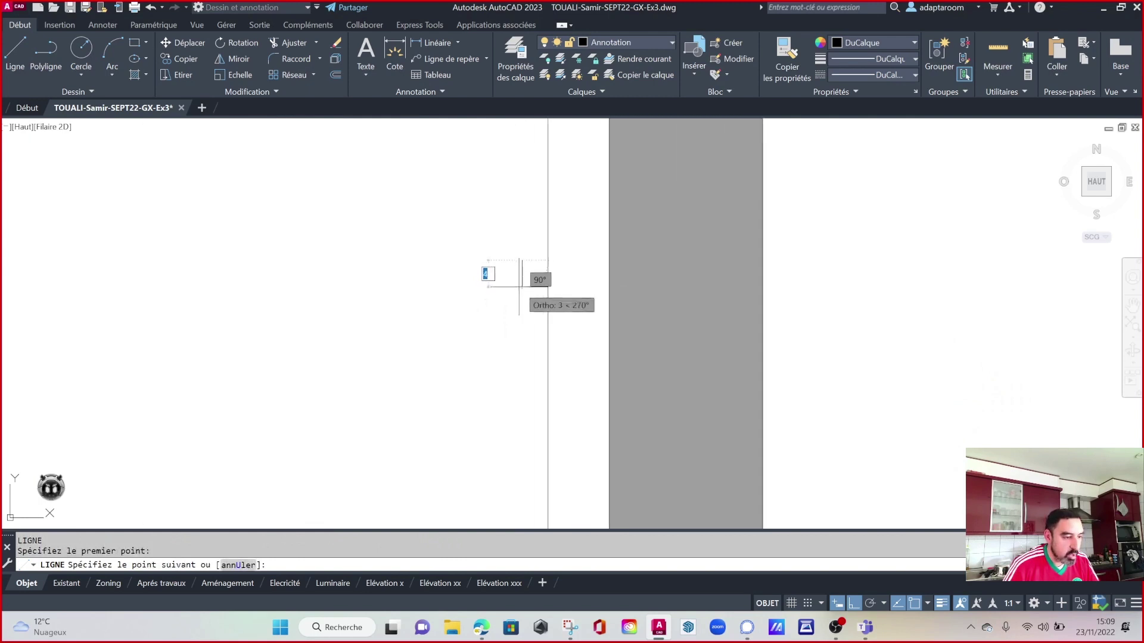
key("Return")
key("Return")
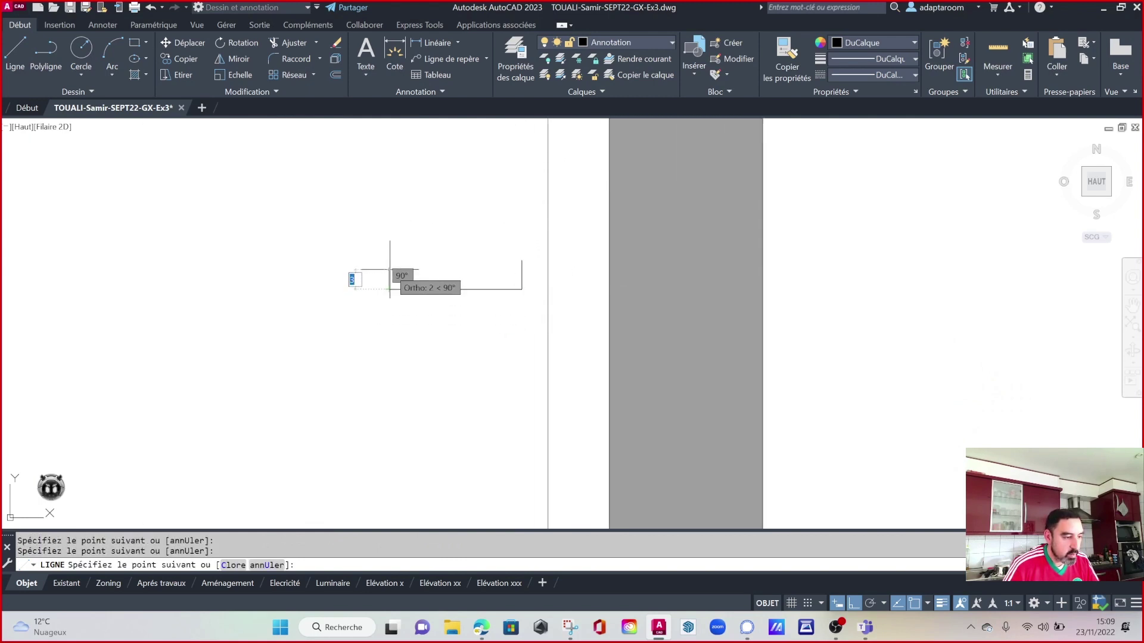
type("4")
Try filleting the handle's top line into a corner, then cancel and adjust the zoom.
key("Return")
left_click(492, 262)
key("Escape")
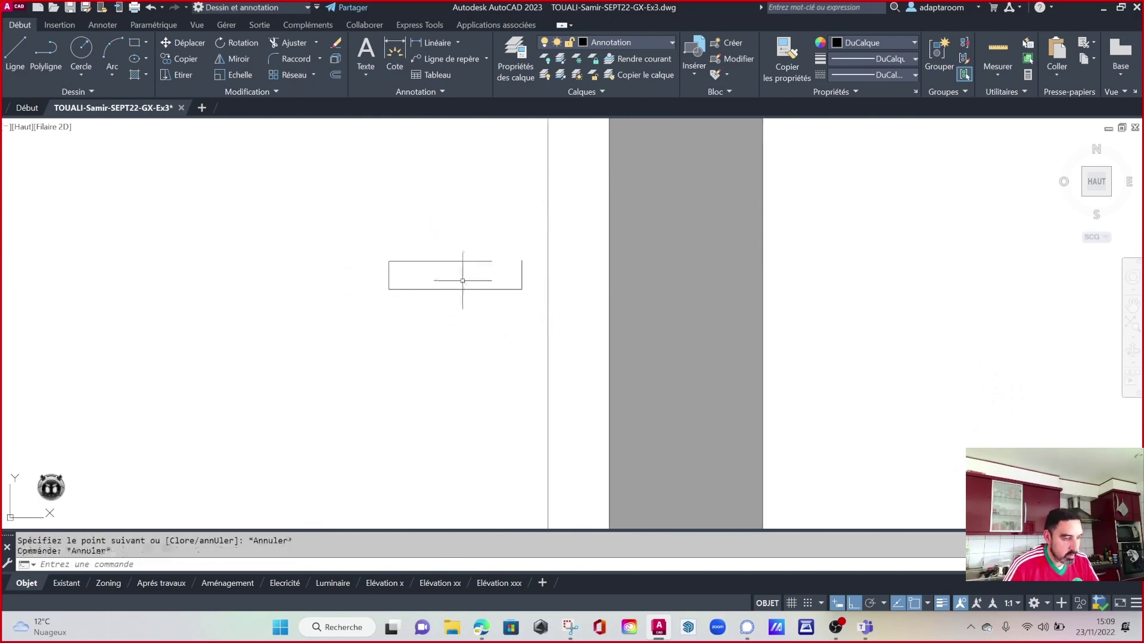
type("ra")
key("Return")
left_click(467, 261)
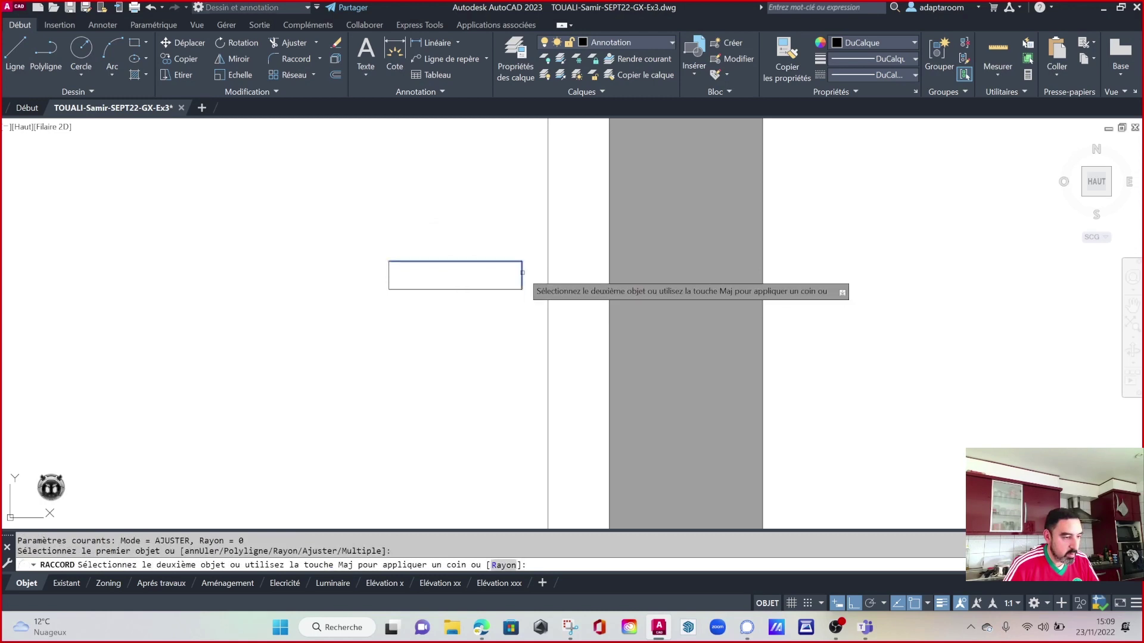
key("Escape")
scroll(511, 294, "down", 5)
scroll(511, 294, "down", 2)
scroll(501, 354, "up", 2)
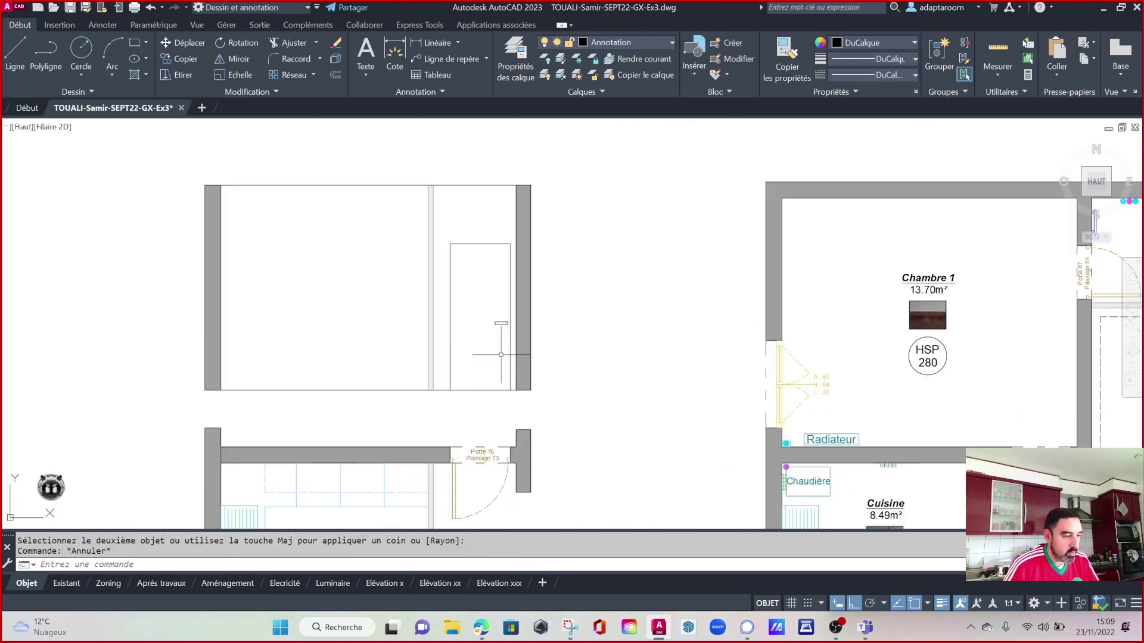
Start Match Properties (CORRESPROP) and pick the plan's Porte 76 door as the source.
left_click(791, 51)
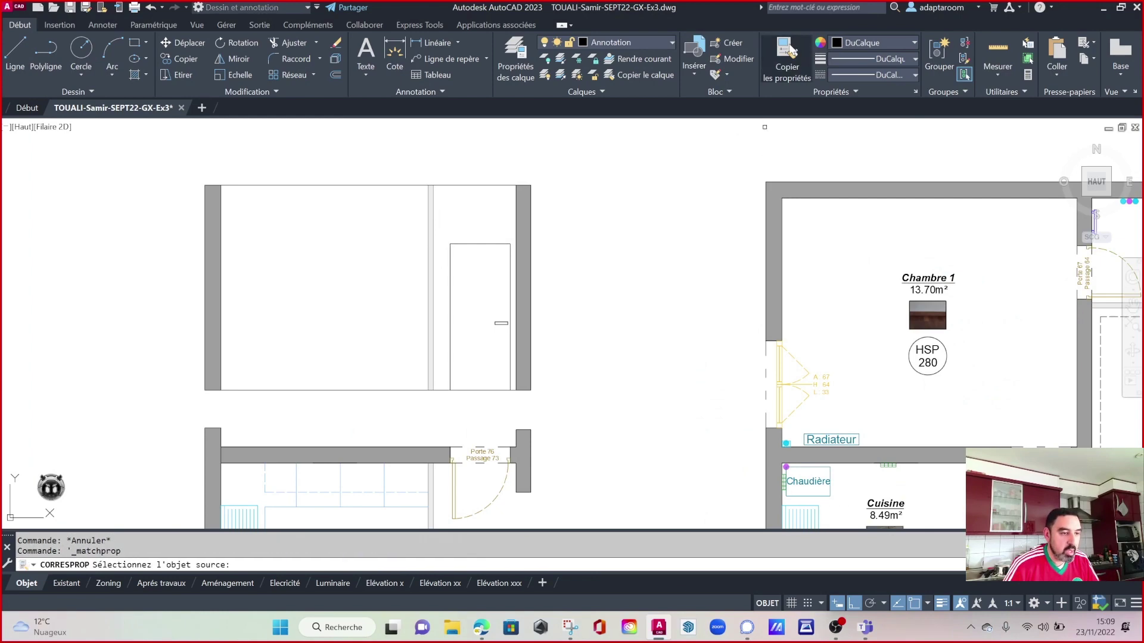
left_click(495, 501)
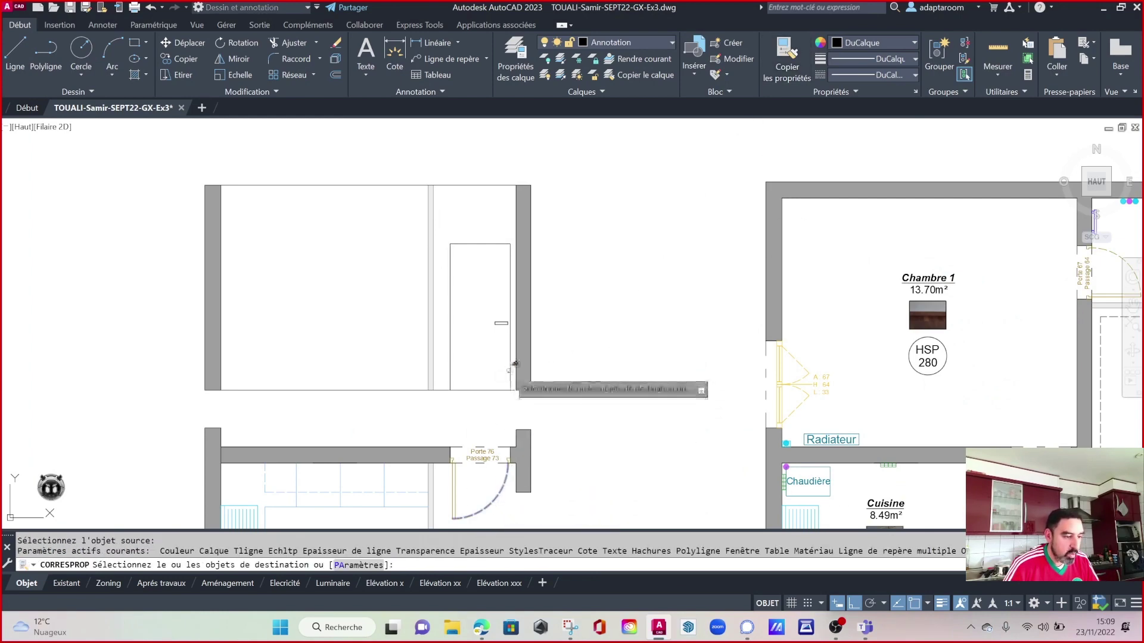
key("Escape")
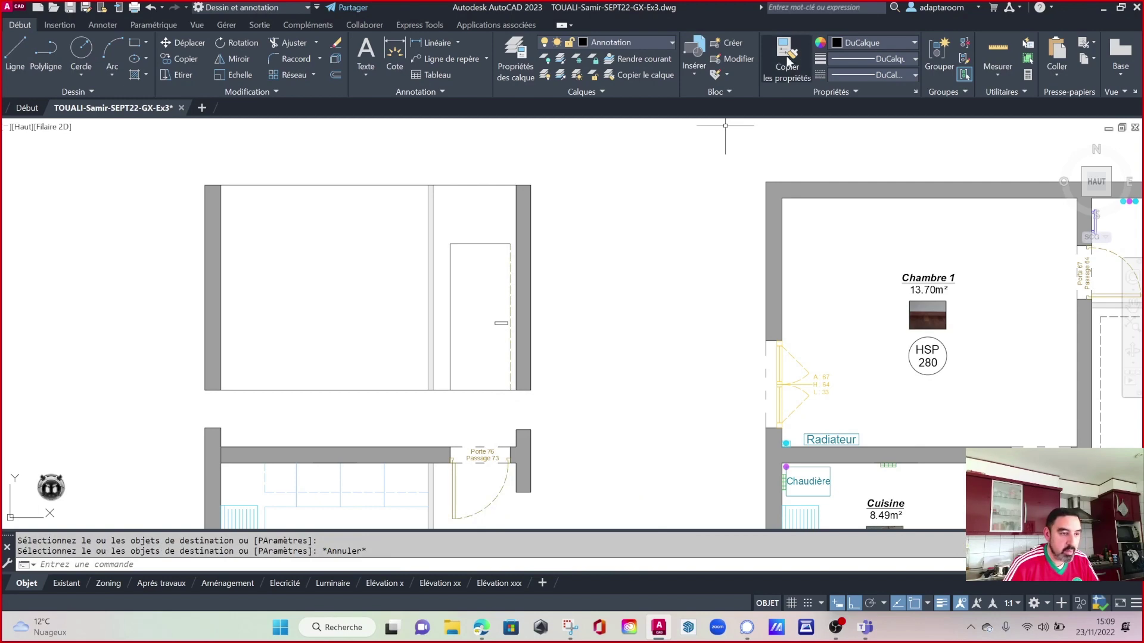
left_click(789, 60)
left_click(469, 477)
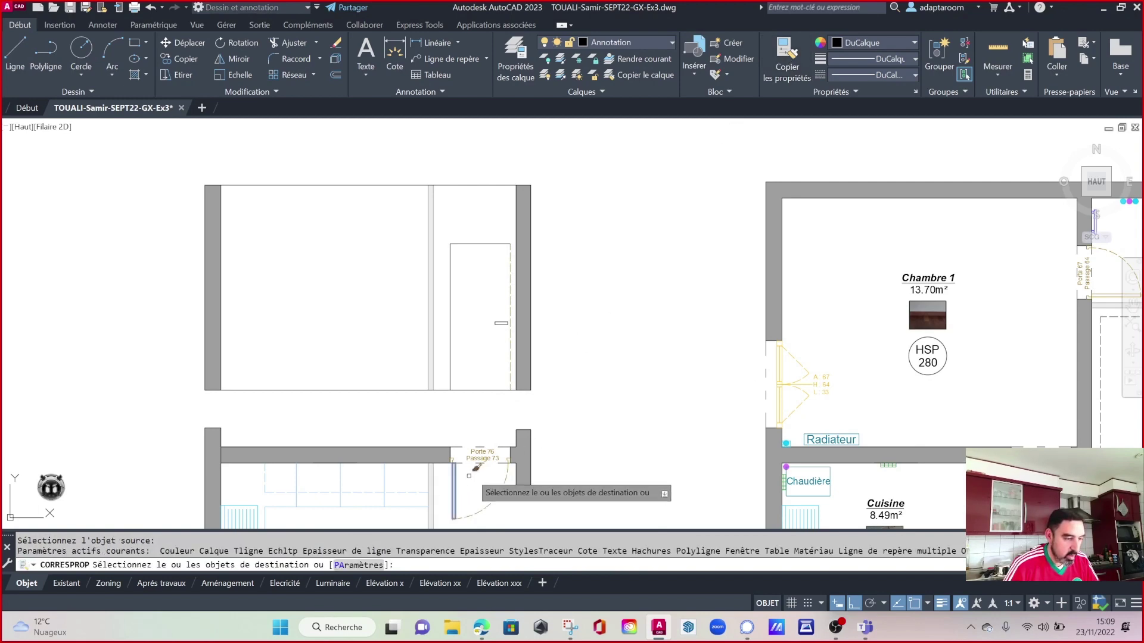
Apply the door's properties to the elevation door outline and its handle, turning them yellow.
left_click(469, 268)
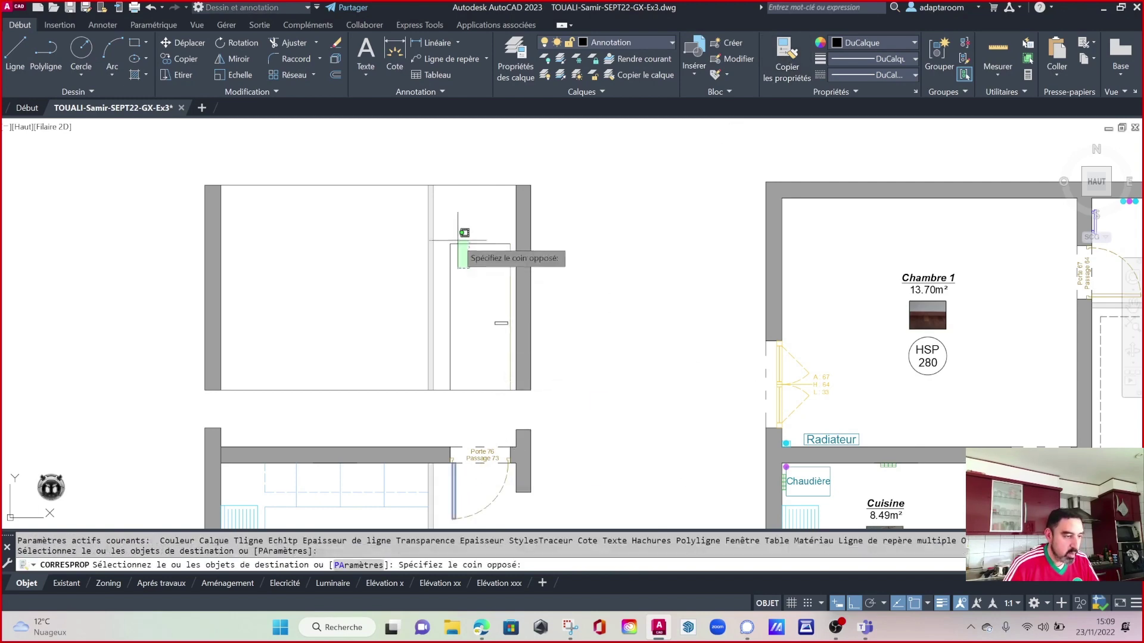
left_click(459, 240)
left_click(513, 336)
left_click(454, 277)
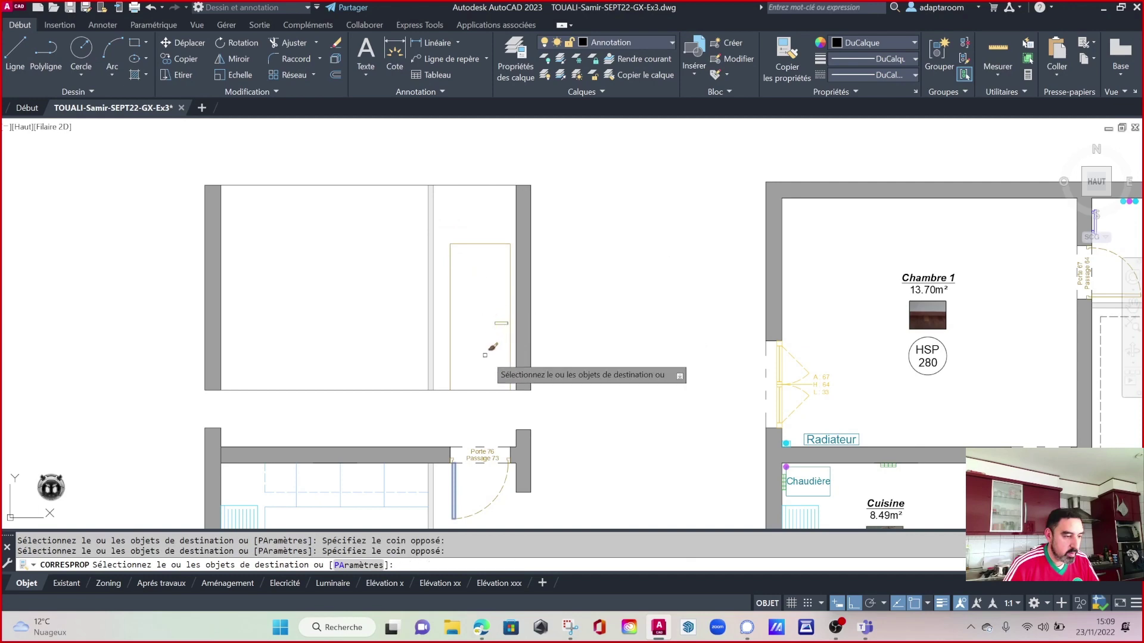
key("Escape")
scroll(667, 259, "down", 2)
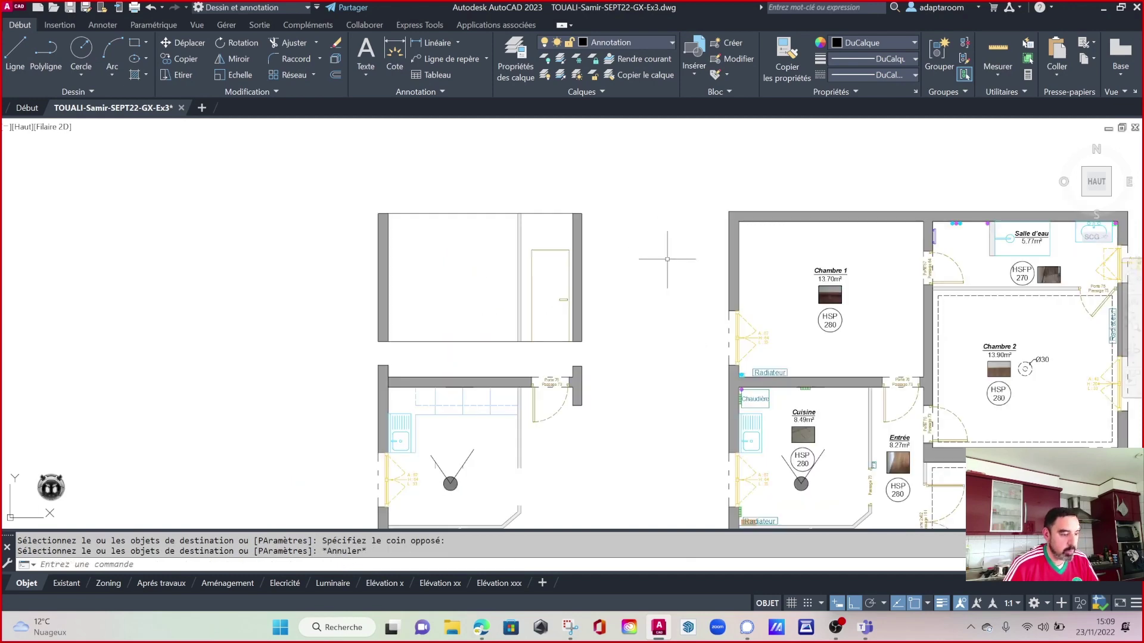
middle_click_drag(671, 353, 681, 313)
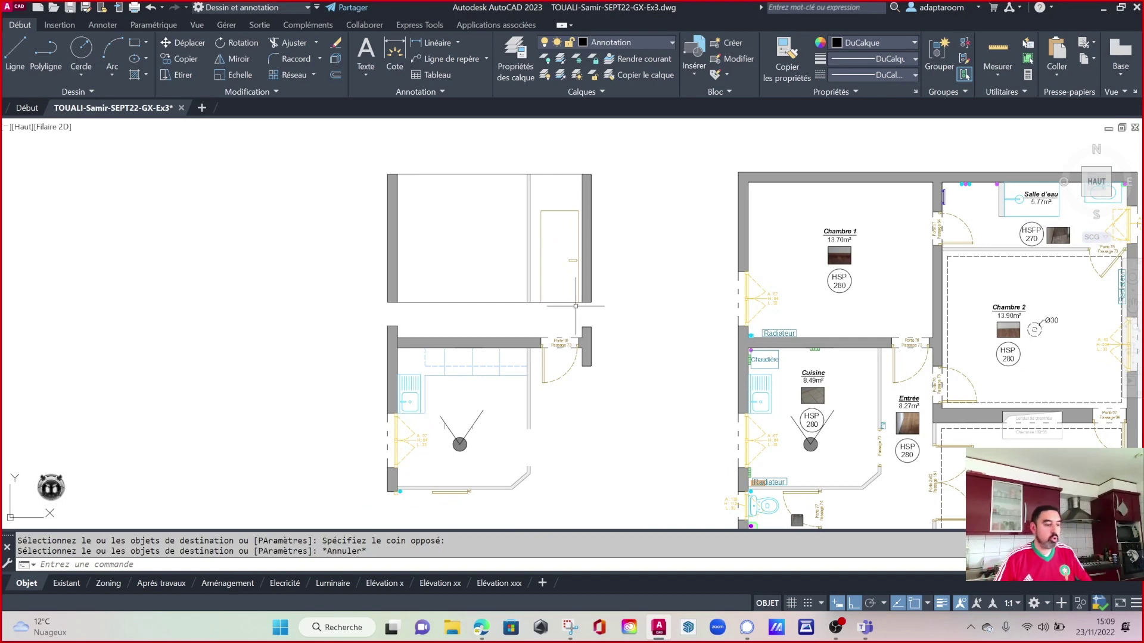
scroll(476, 401, "up", 2)
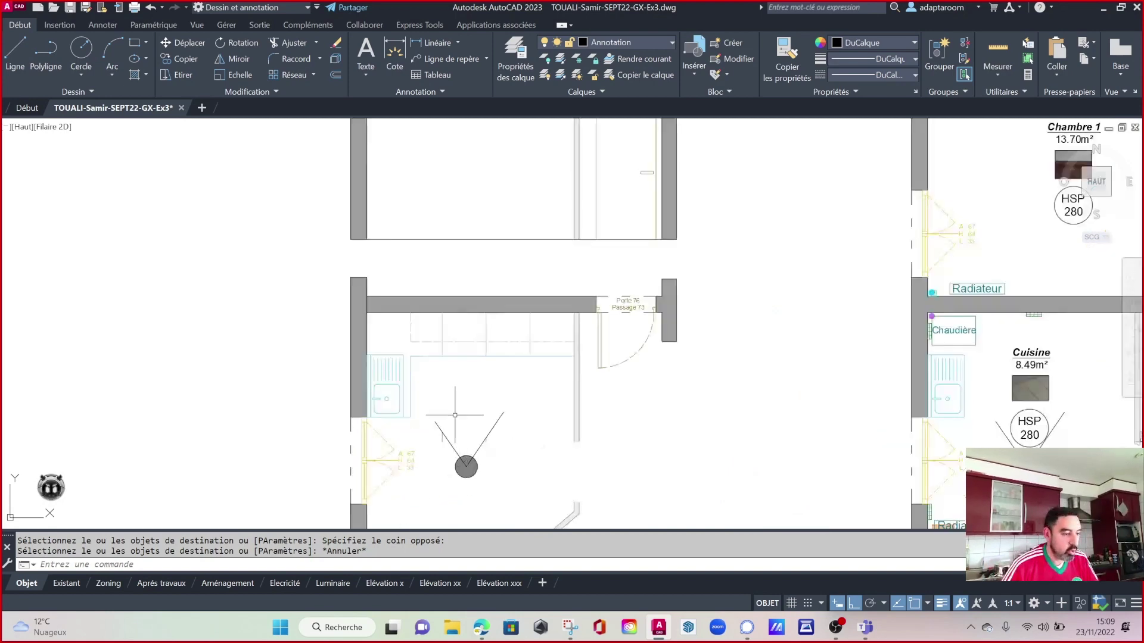
key("Escape")
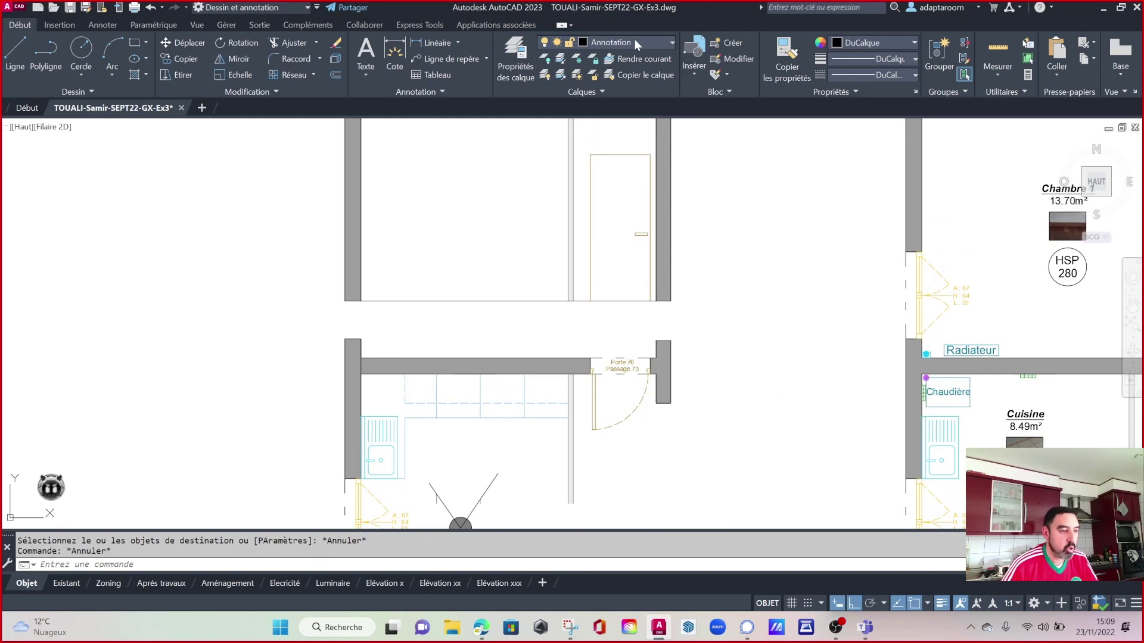
Make Mobiliers the current layer and bring the elevation and plan into view.
left_click(634, 40)
scroll(638, 220, "down", 3)
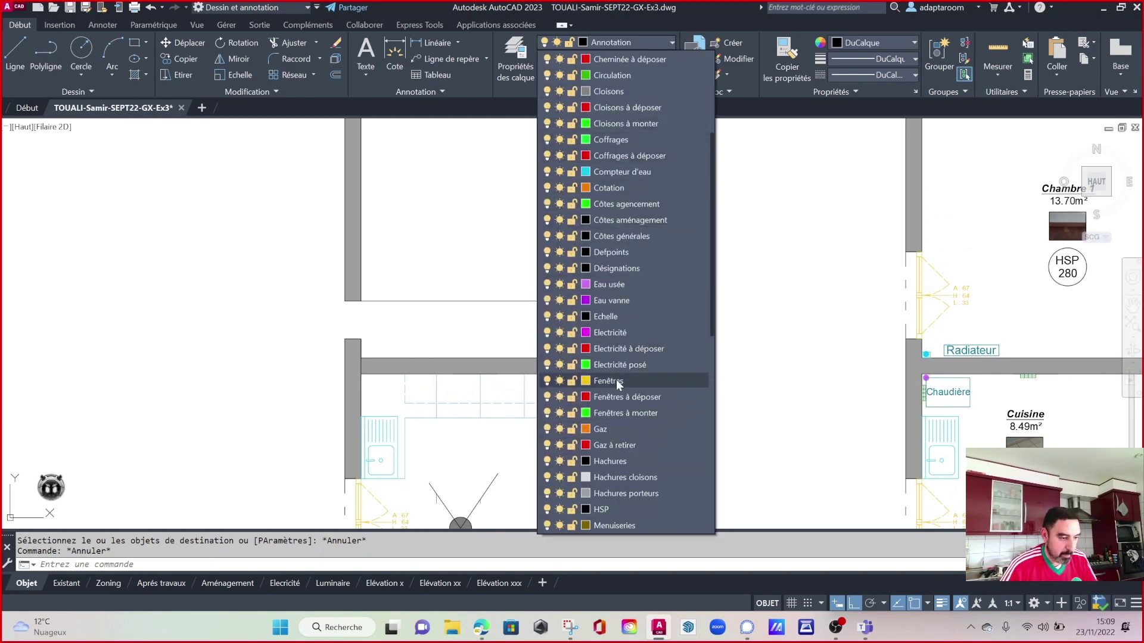
scroll(616, 419, "down", 1)
scroll(616, 419, "down", 1)
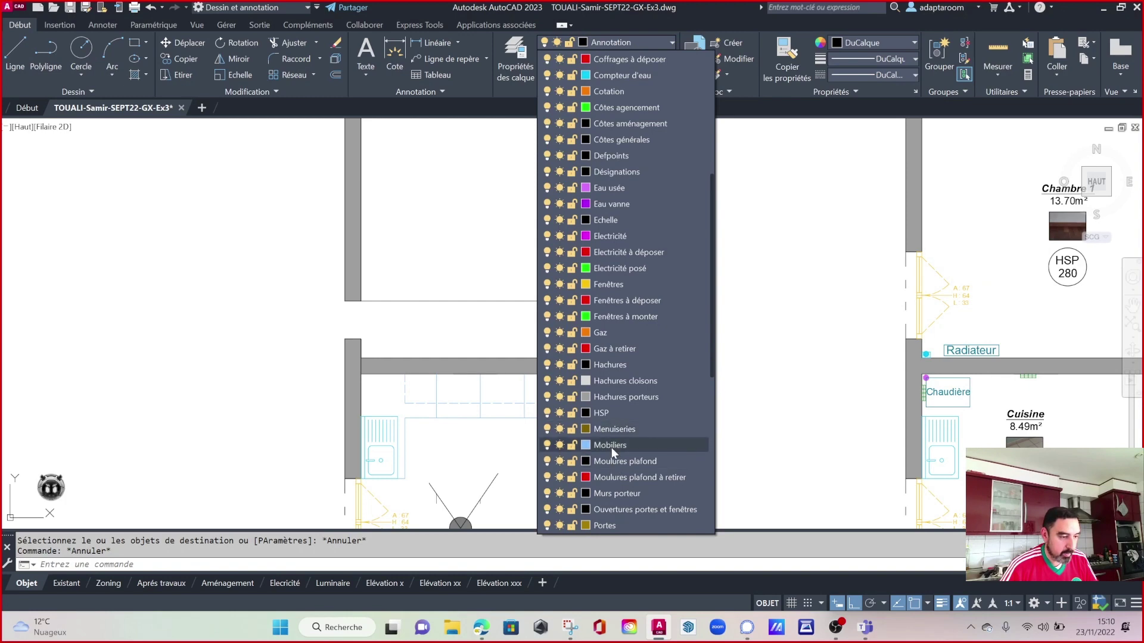
left_click(610, 445)
key("Escape")
middle_click_drag(530, 335, 588, 411)
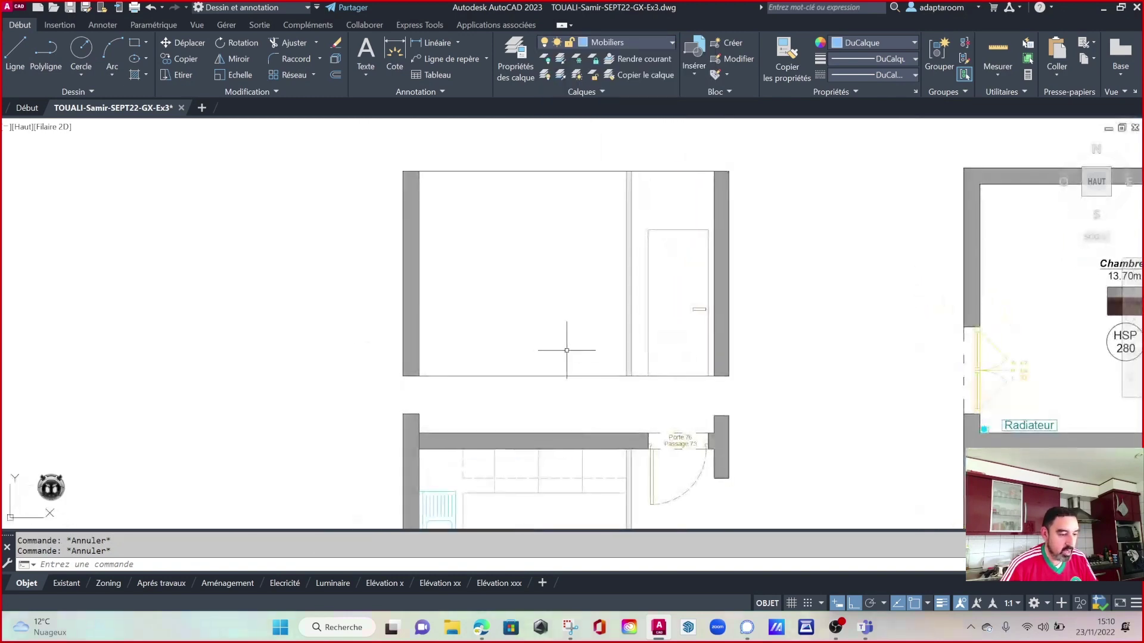
Draw four vertical lines up from the plan's wall edge and cabinet divisions.
type("l")
key("Return")
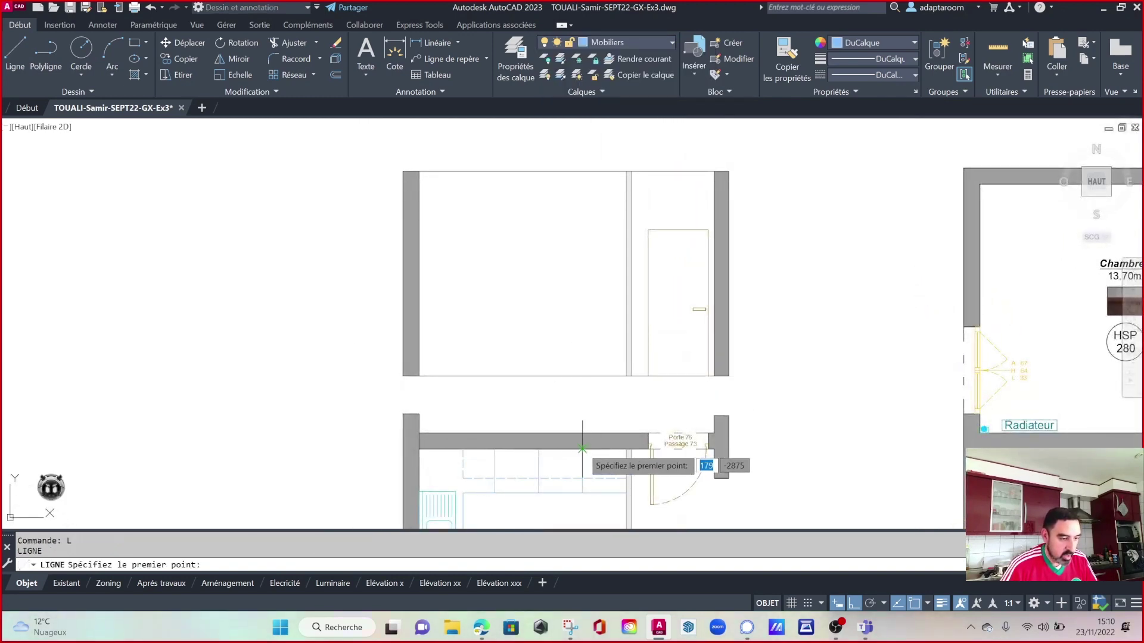
left_click(582, 448)
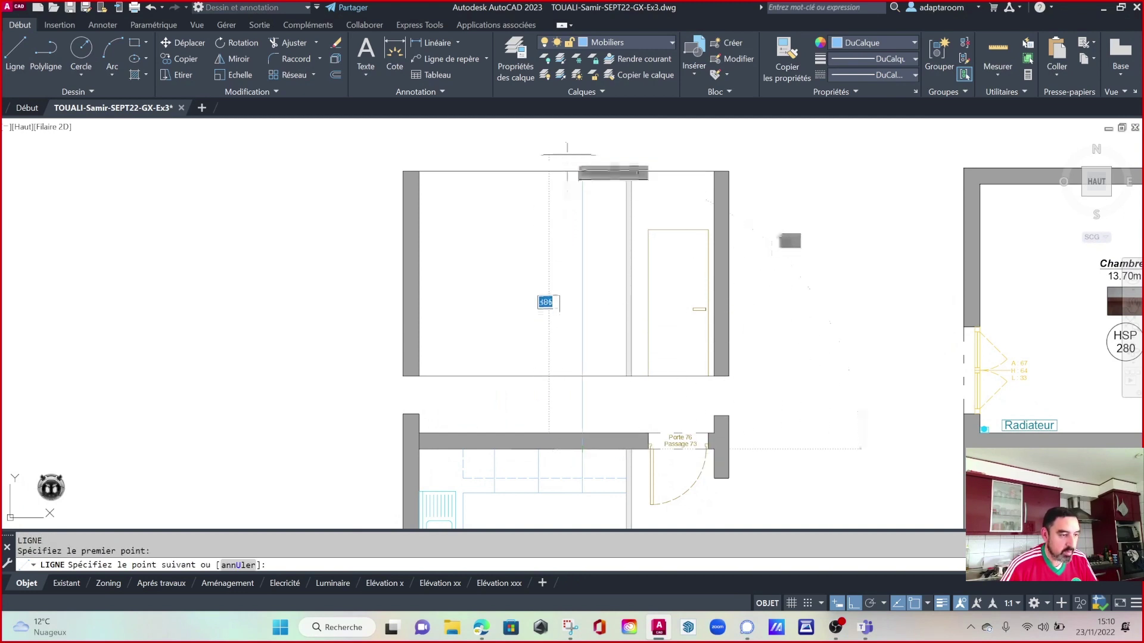
key("Escape")
key("Return")
left_click(505, 448)
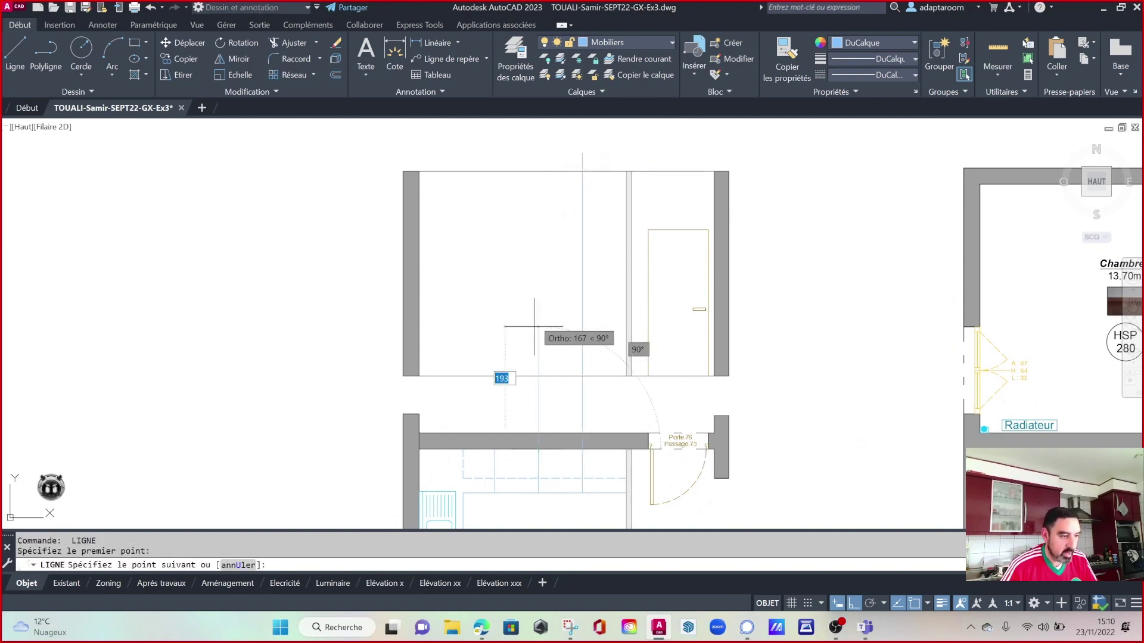
key("Escape")
key("Return")
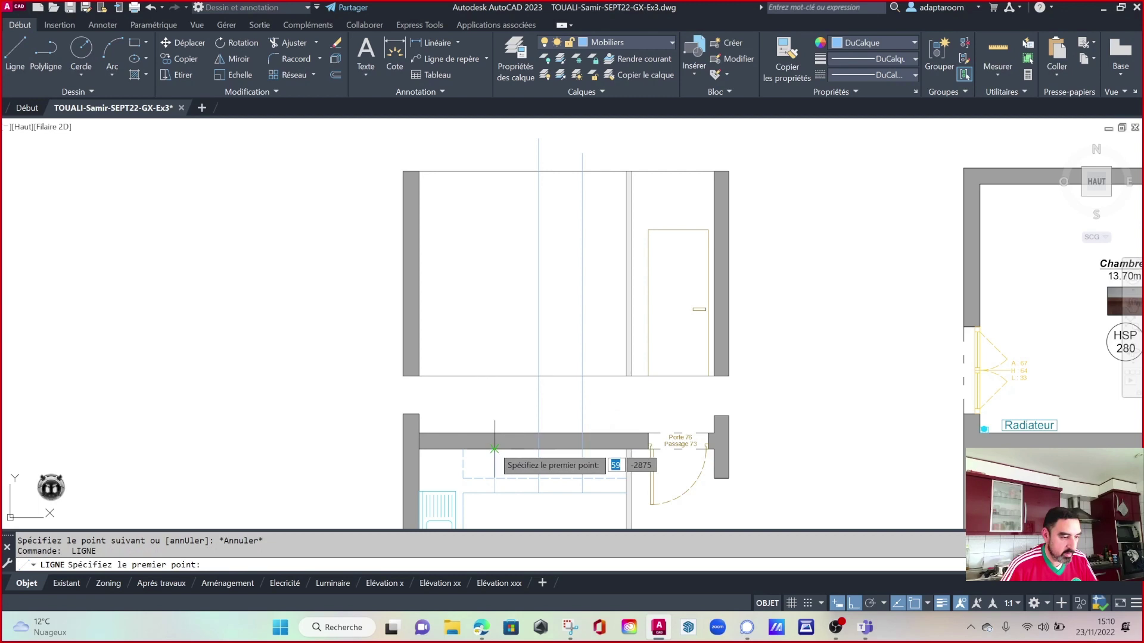
left_click(460, 448)
key("Escape")
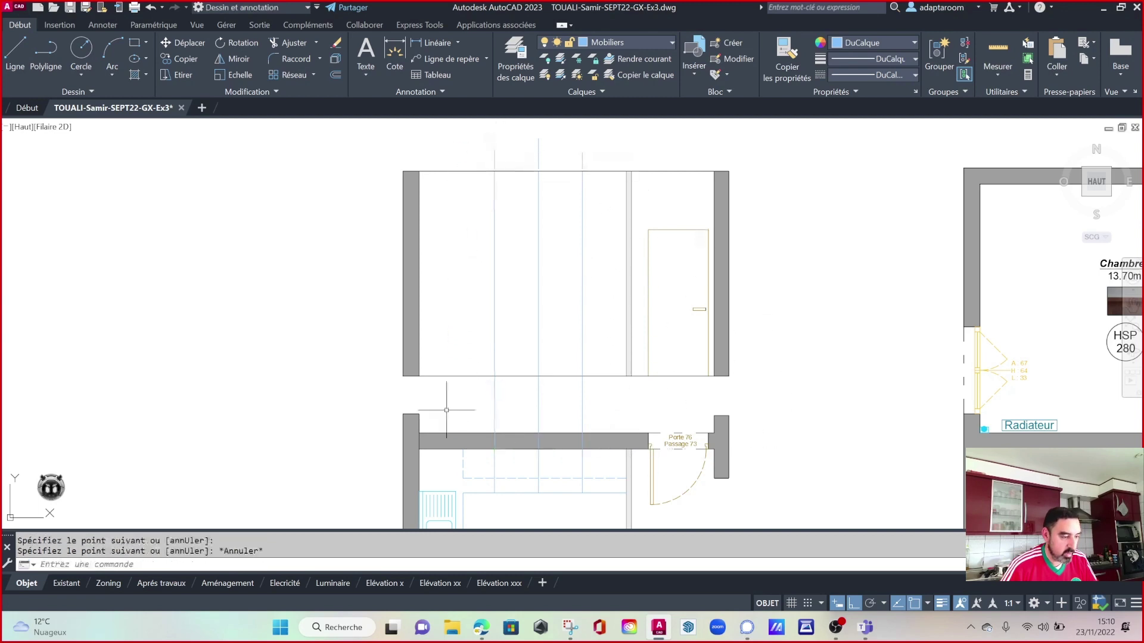
key("Return")
left_click(463, 493)
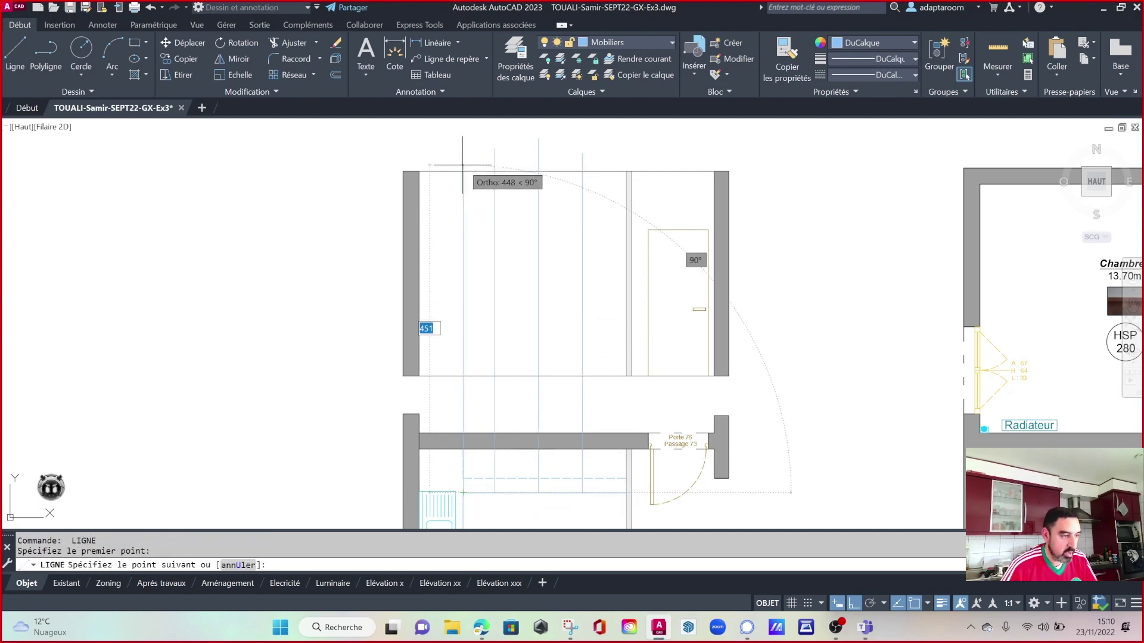
key("Escape")
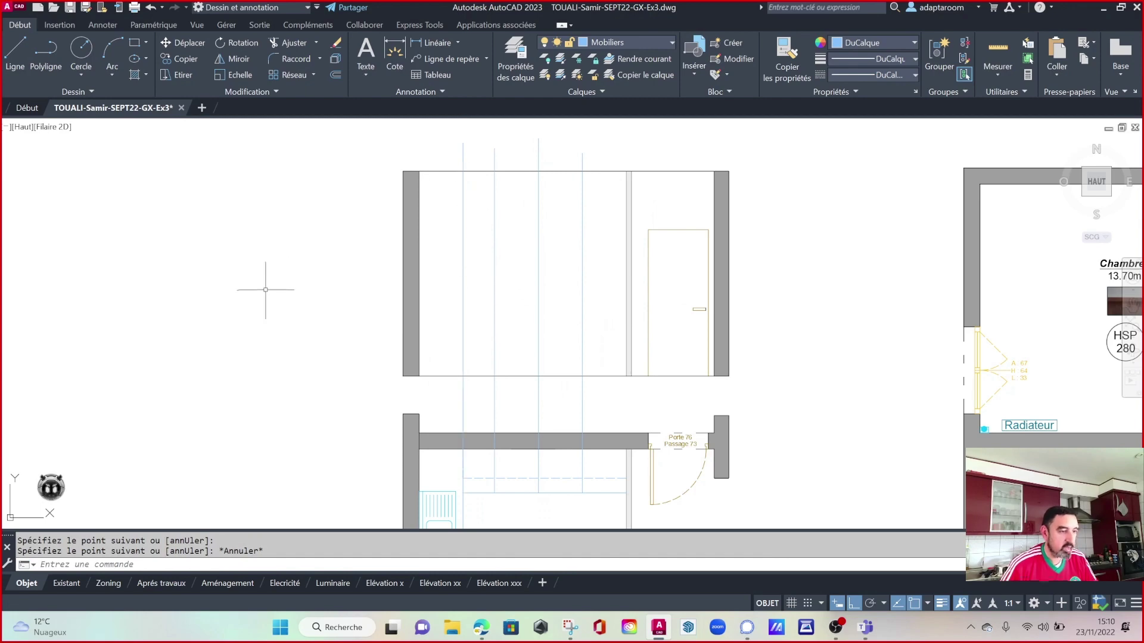
Start trimming the projected lines across the wall, then cancel the trim.
mouse_move(607, 402)
middle_mouse_down()
mouse_move(478, 351)
mouse_move(552, 379)
middle_mouse_up()
key("Escape")
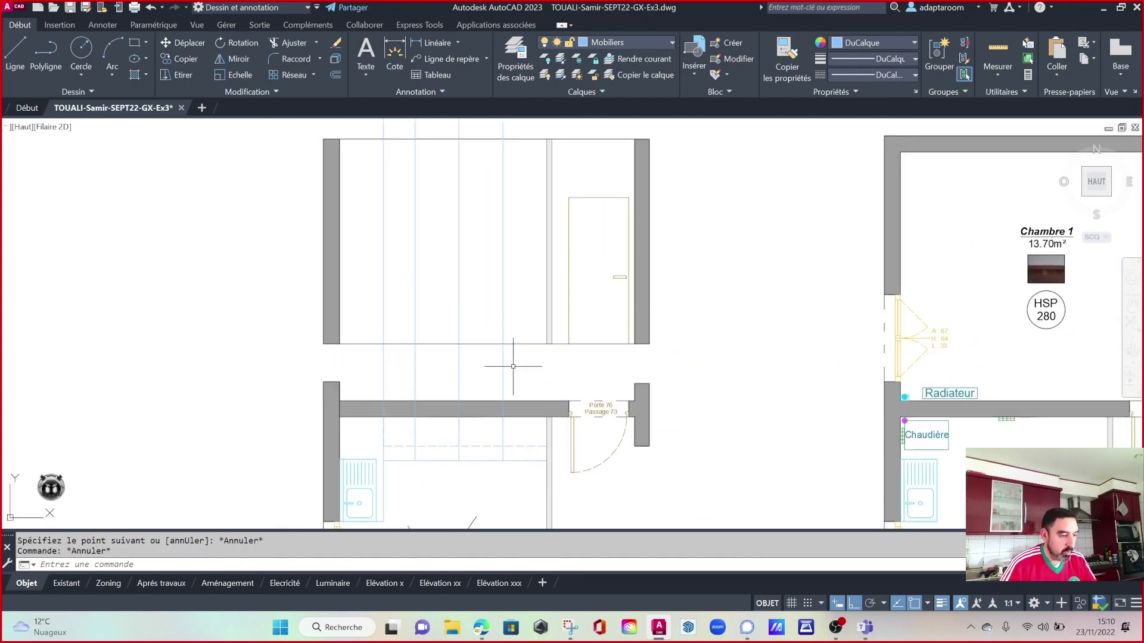
type("aj")
key("Return")
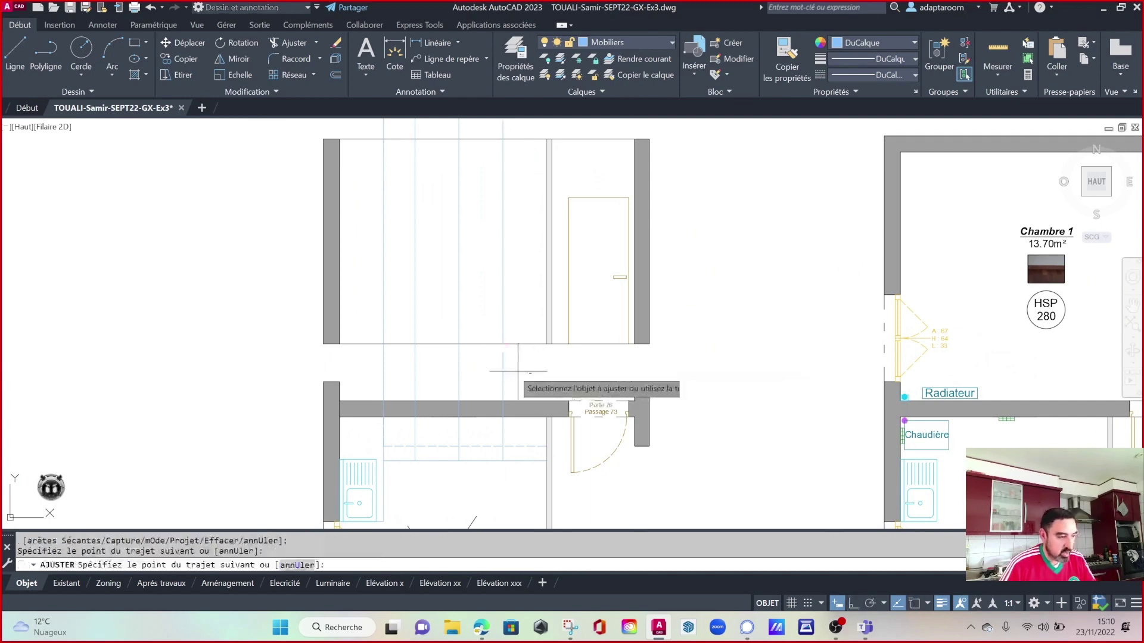
left_click_drag(518, 382, 367, 362)
key("Escape")
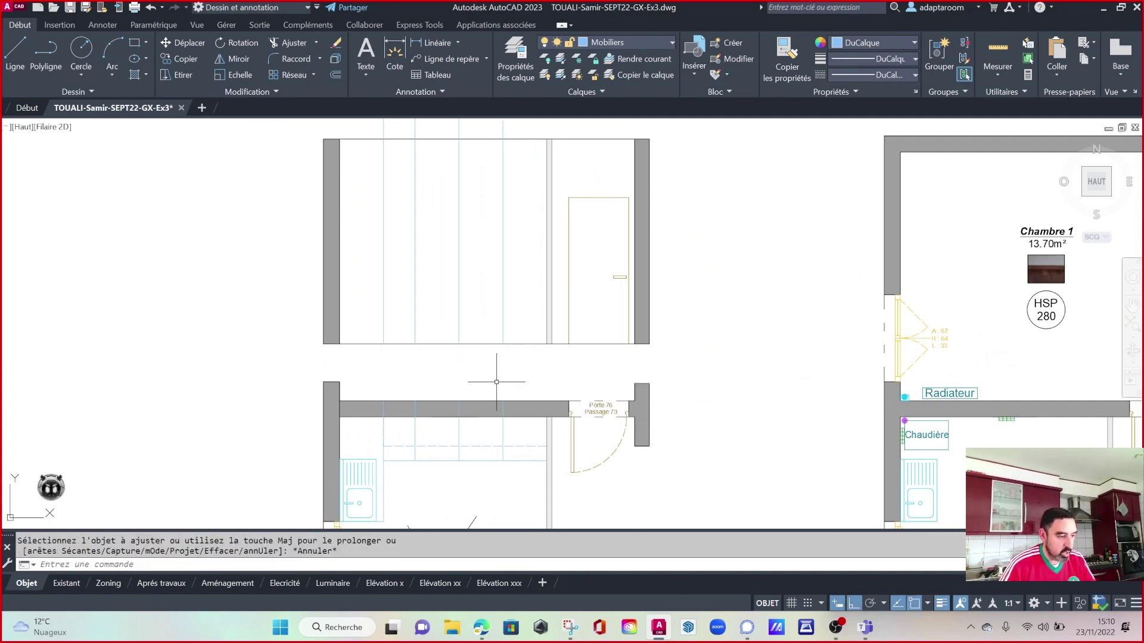
Window-select the four line pieces inside the wall and erase them with EF.
scroll(498, 426, "up", 4)
left_click(523, 395)
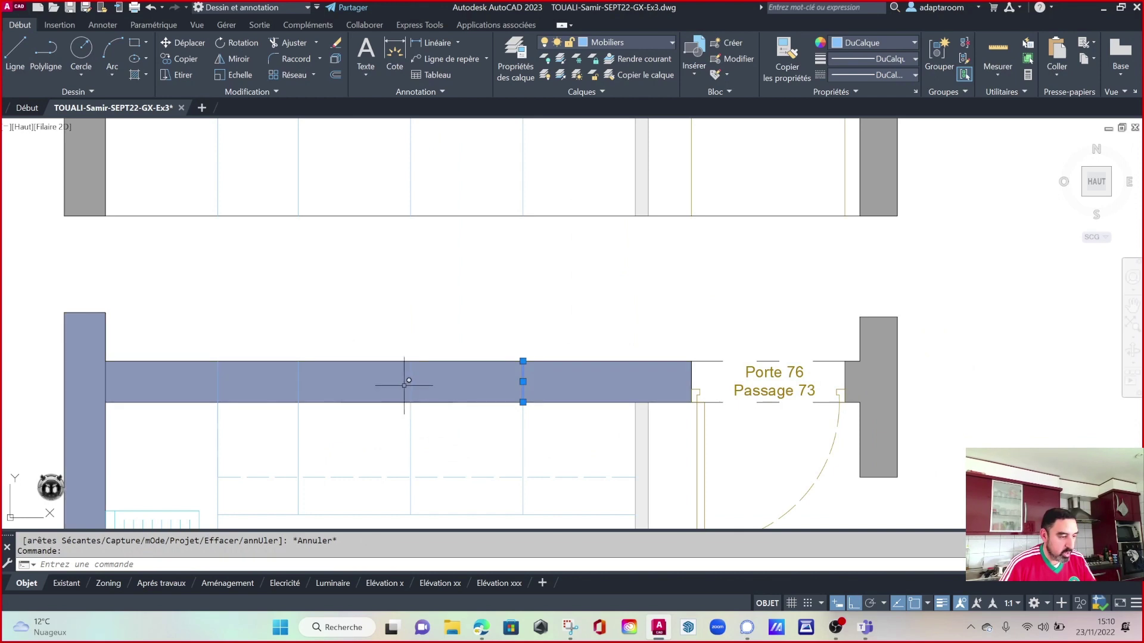
left_click(410, 388)
left_click(298, 382)
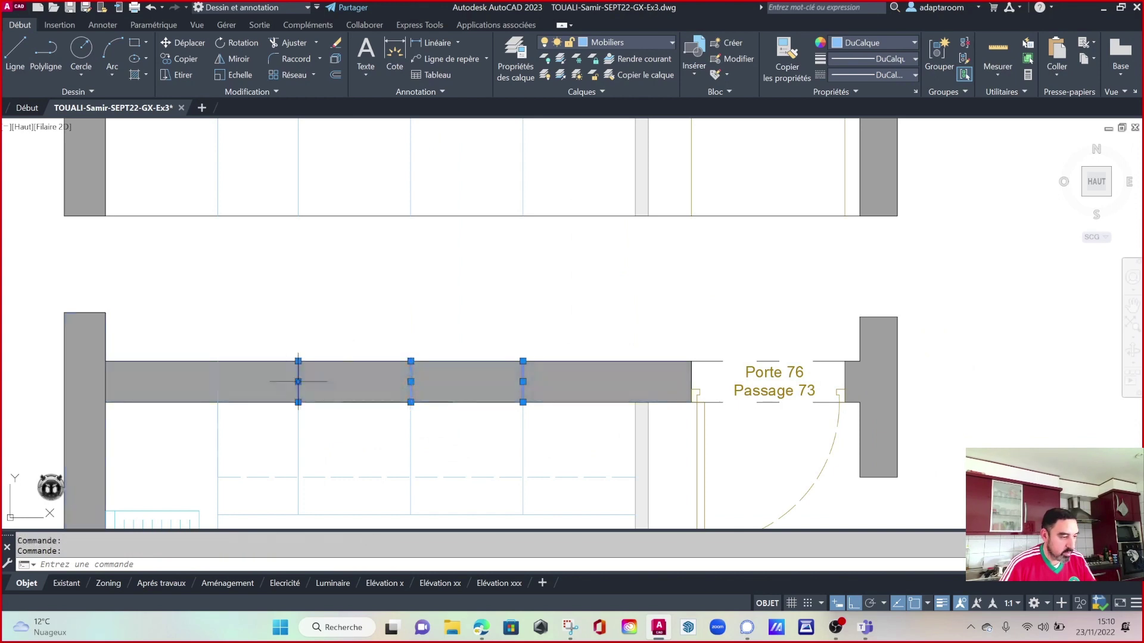
left_click(218, 376)
key("Escape")
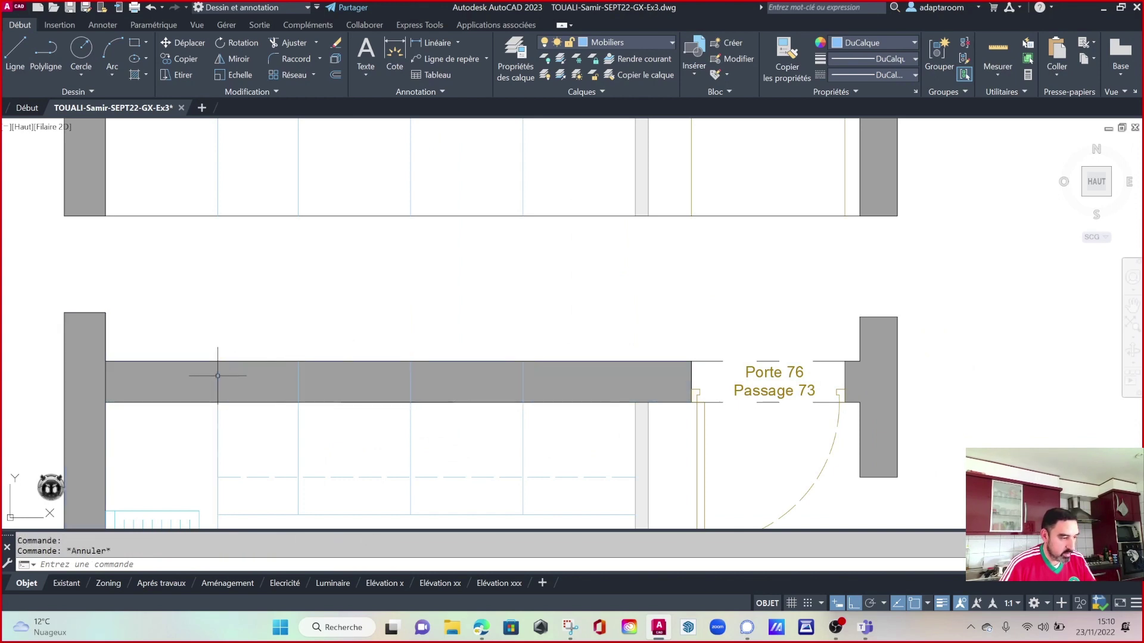
left_click(283, 337)
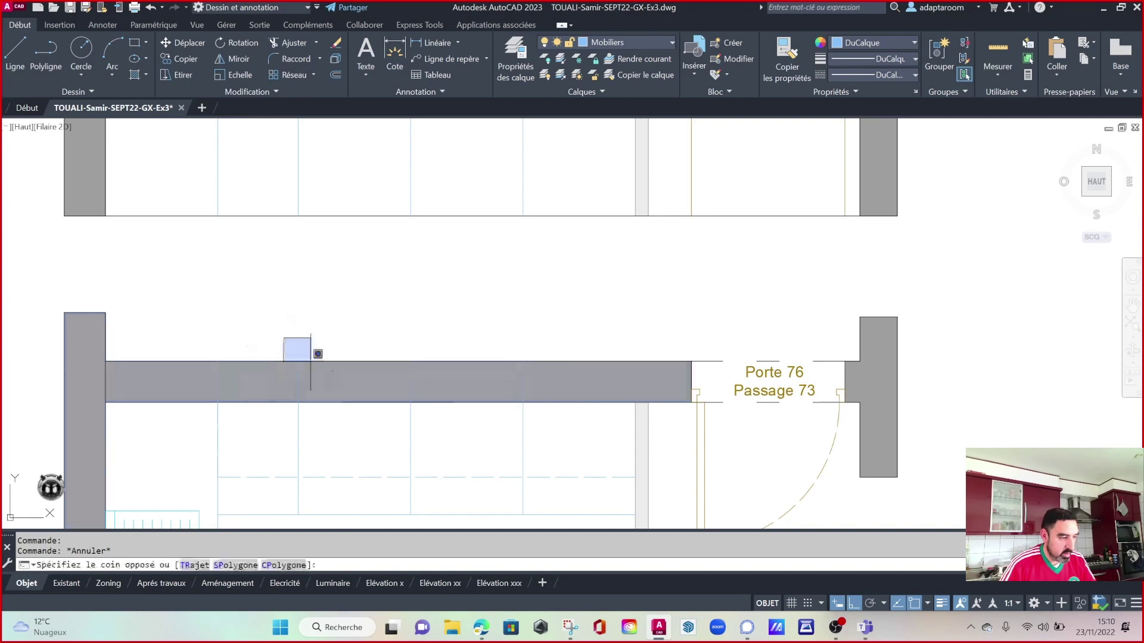
left_click(564, 408)
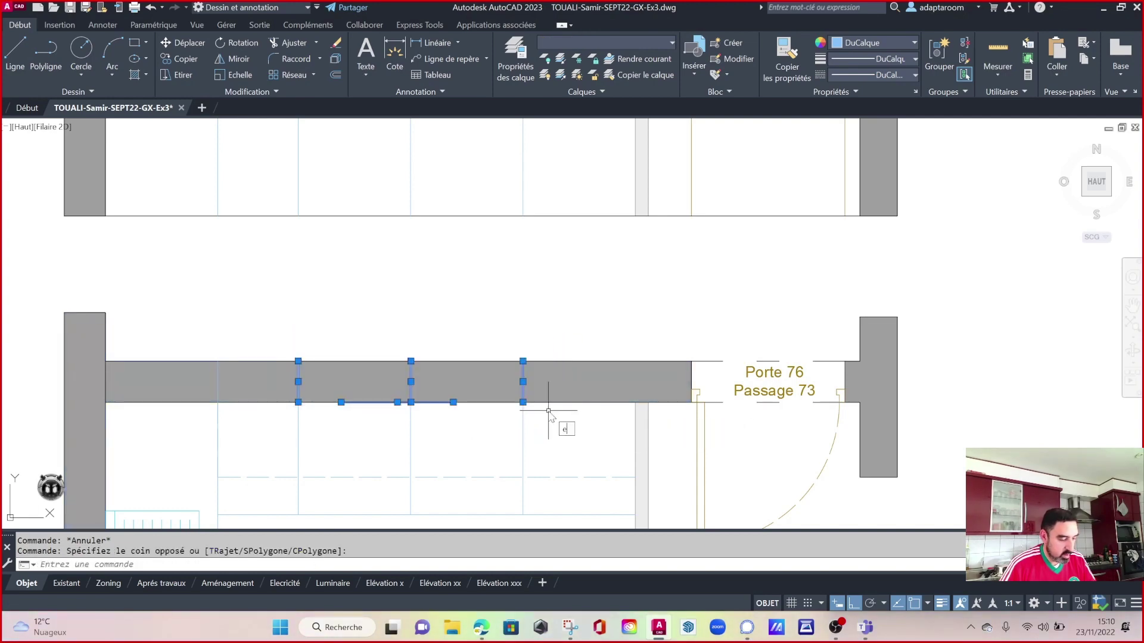
type("EF")
key("Return")
key("Escape")
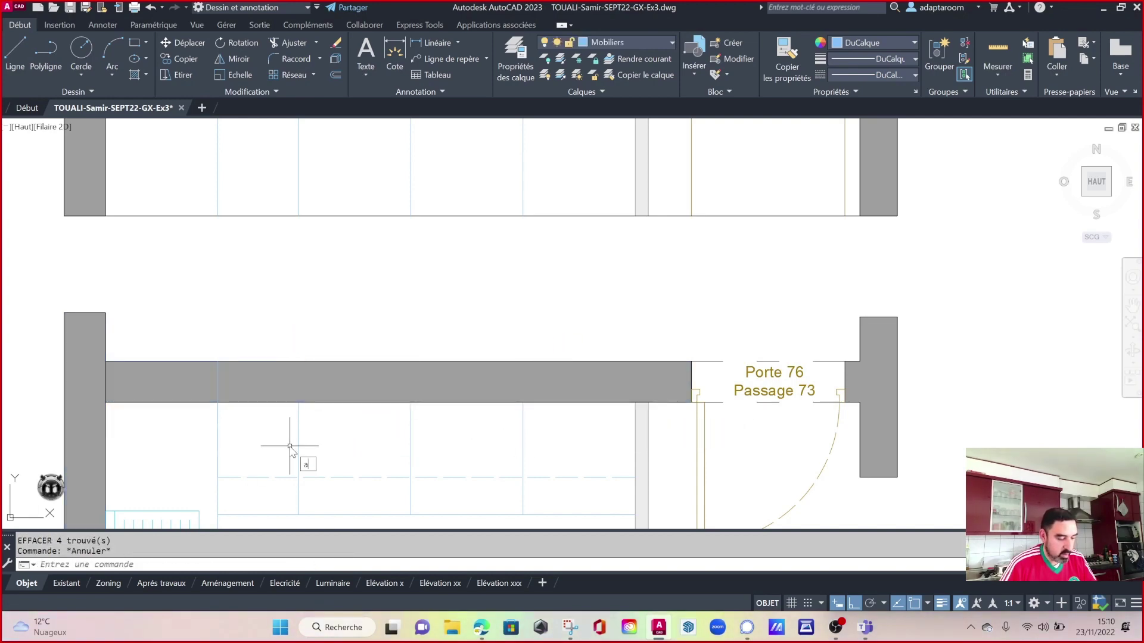
Start another trim, cancel it, and view the elevation with the rooms on the right.
type("j")
key("Return")
key("Escape")
scroll(478, 329, "down", 2)
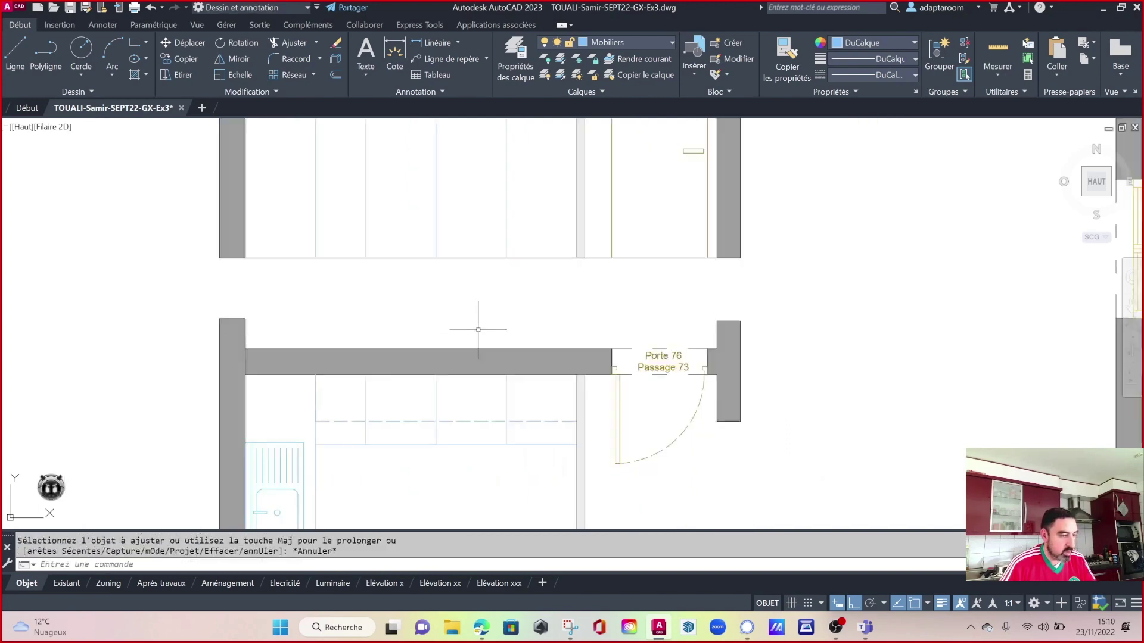
scroll(478, 330, "down", 1)
middle_click_drag(483, 320, 502, 361)
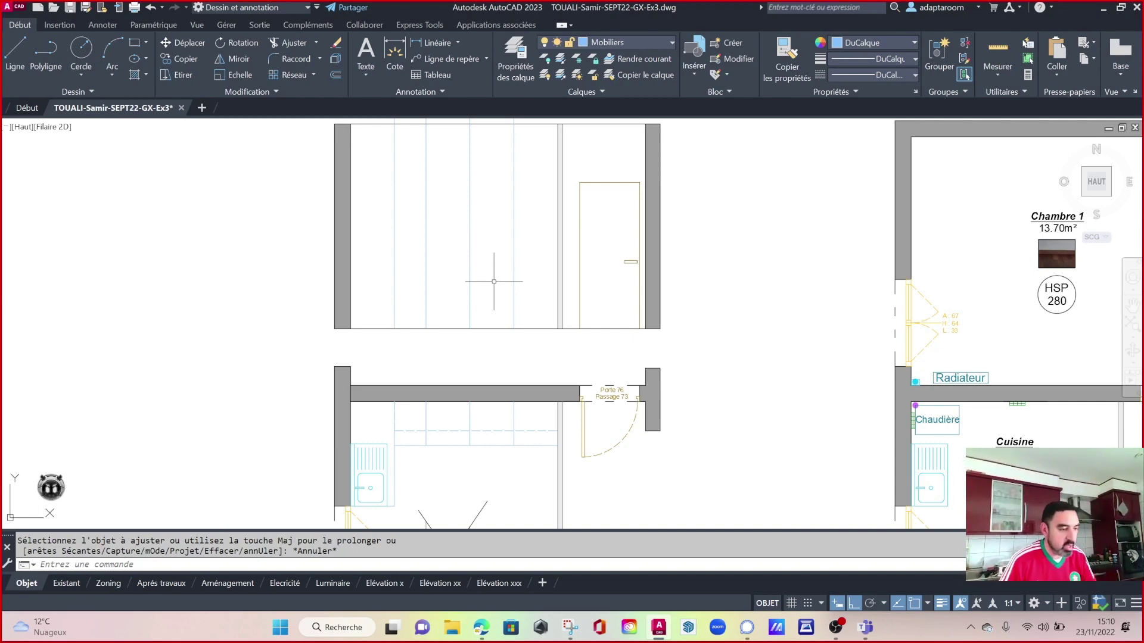
Offset the elevation's bottom line 90 units upward to form the worktop line.
key("Escape")
key("Escape")
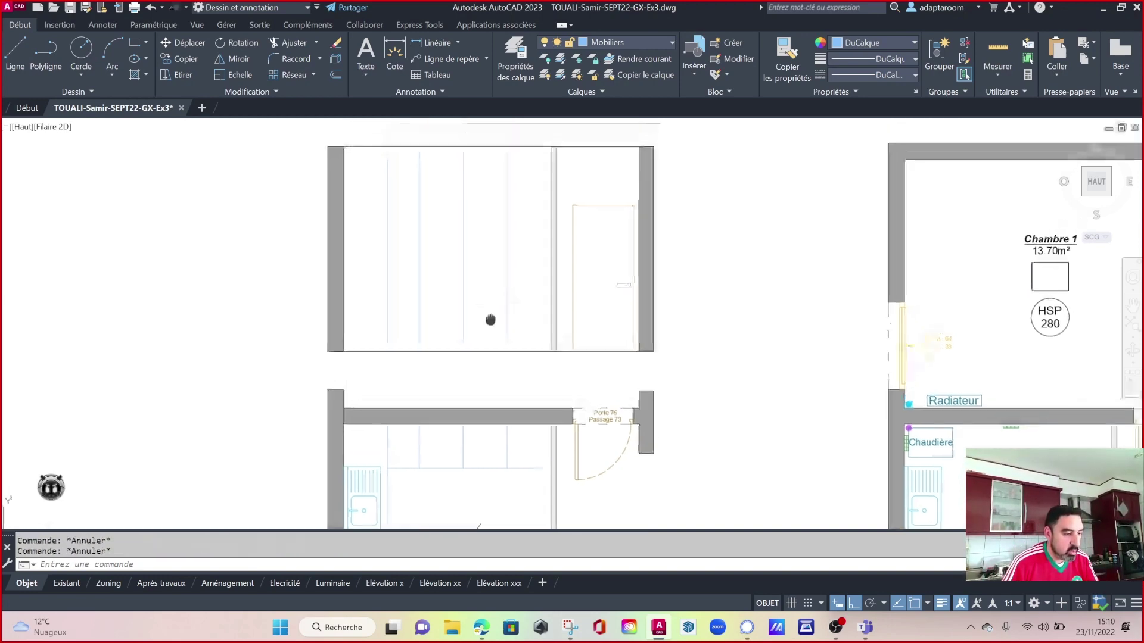
scroll(490, 319, "up", 1)
scroll(487, 326, "up", 2)
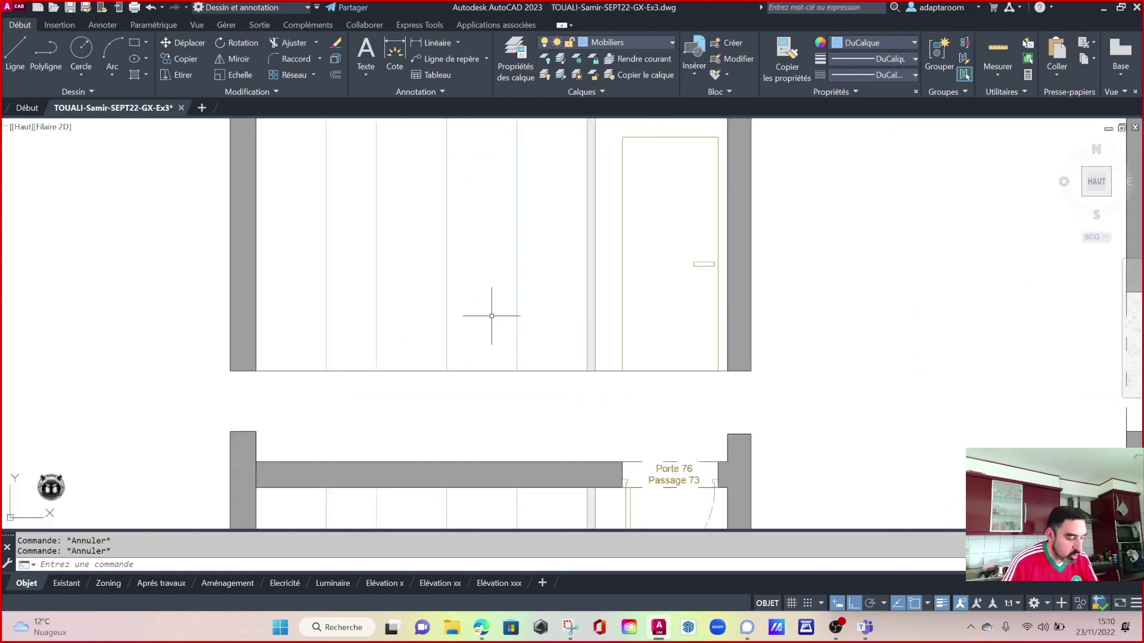
type("dec")
key("Return")
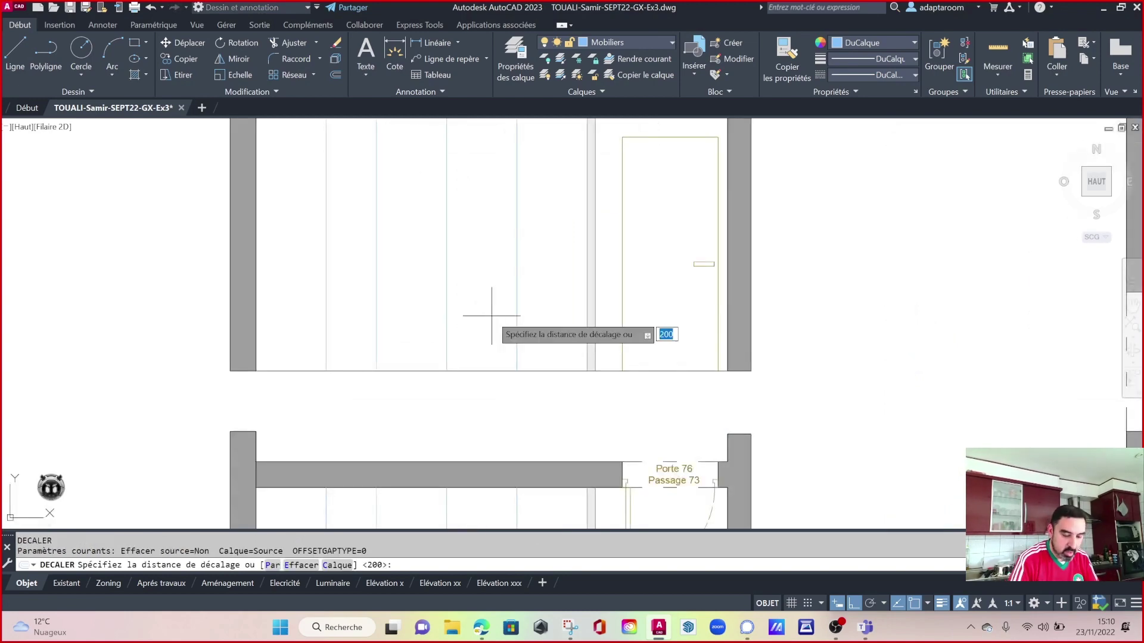
type("90")
key("Return")
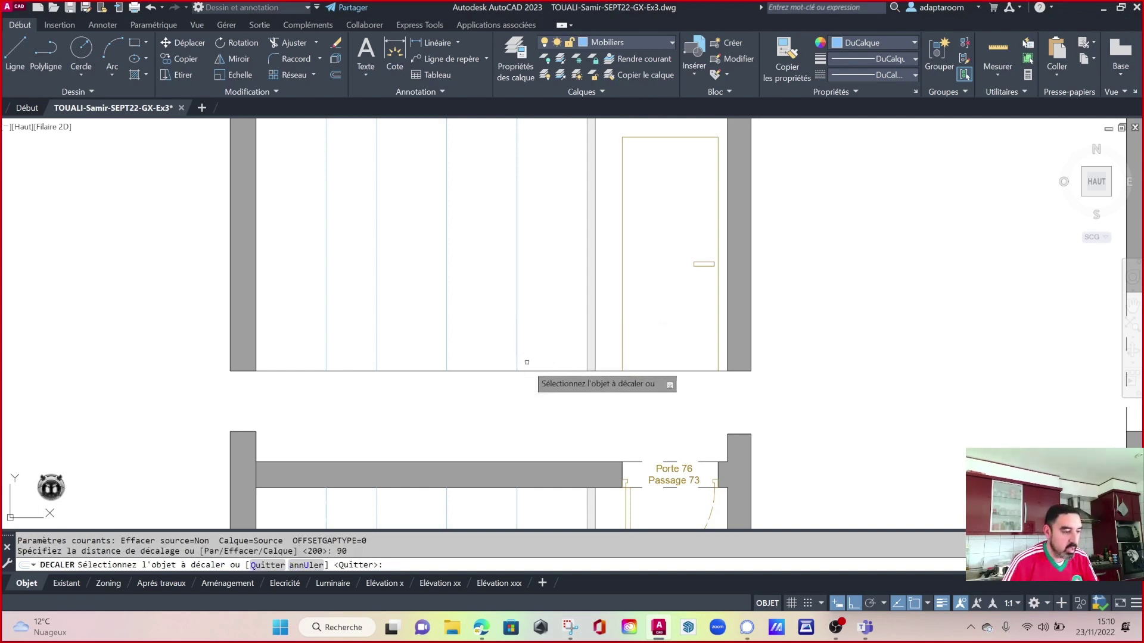
left_click(487, 370)
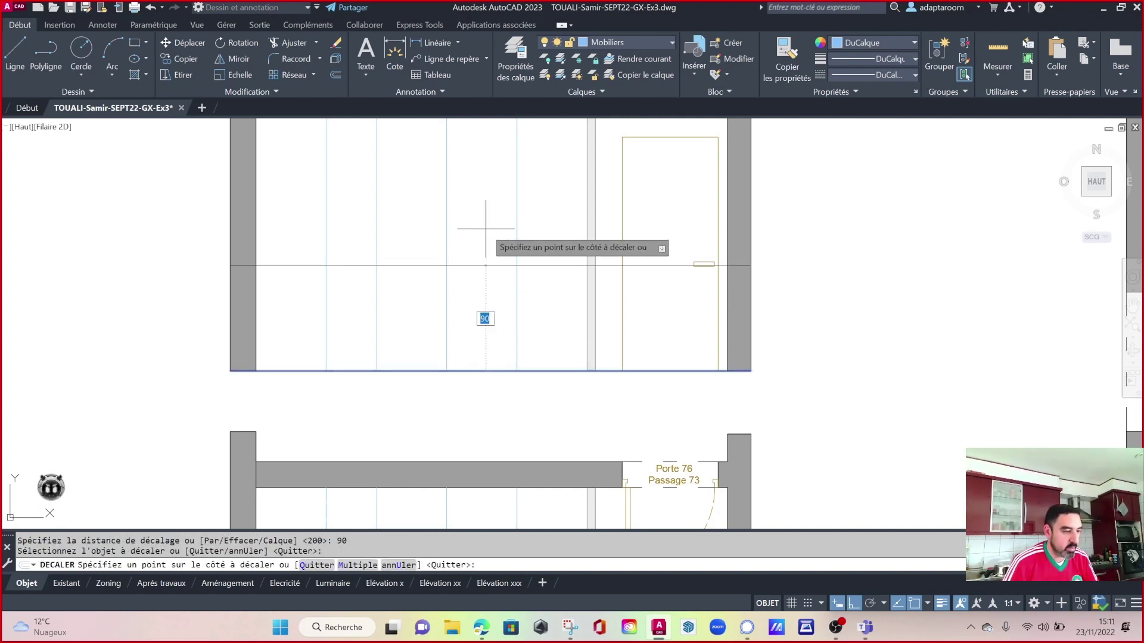
left_click(470, 239)
key("Escape")
middle_click_drag(536, 307, 554, 368)
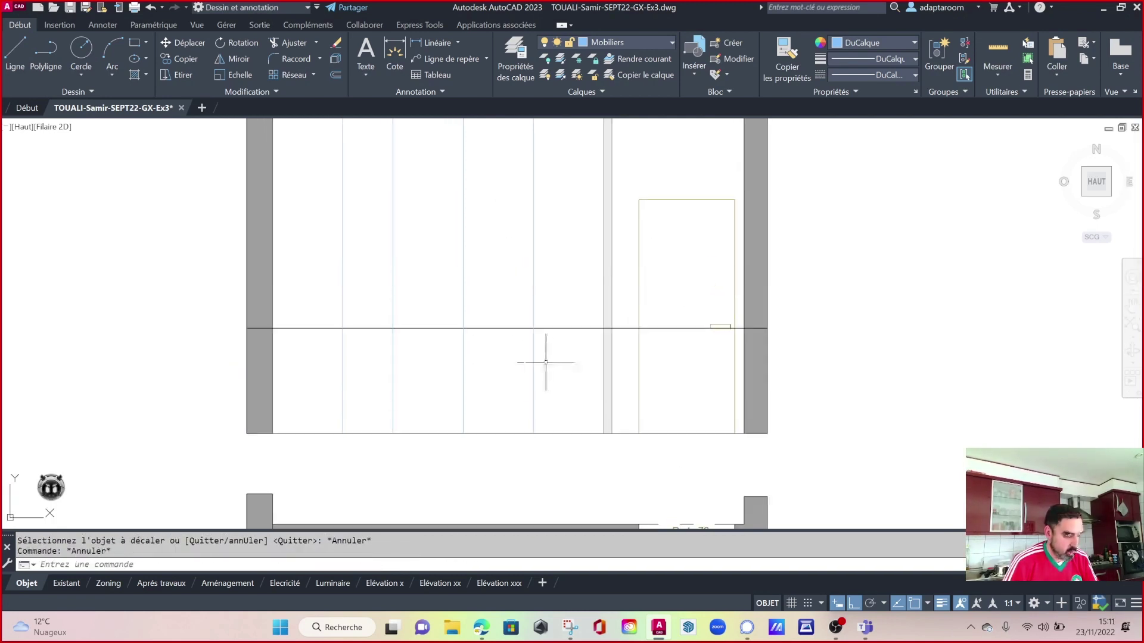
Trim the vertical lines above the new line and its ends inside the walls (AJ).
type("aj")
key("Return")
left_click(556, 293)
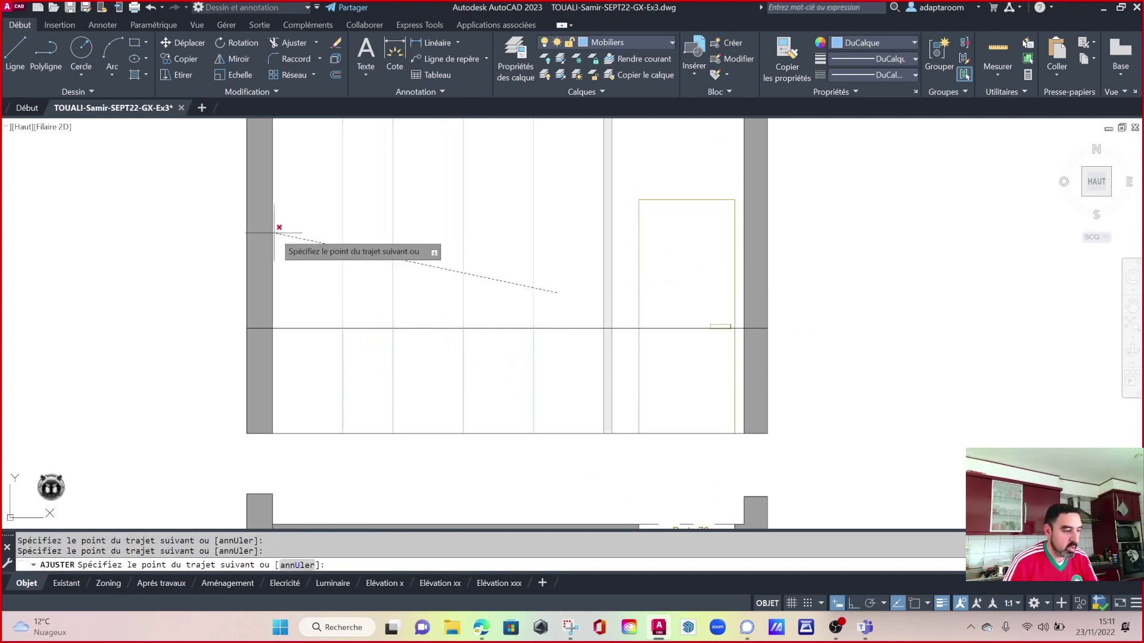
left_click(274, 233)
key("Escape")
key("Escape")
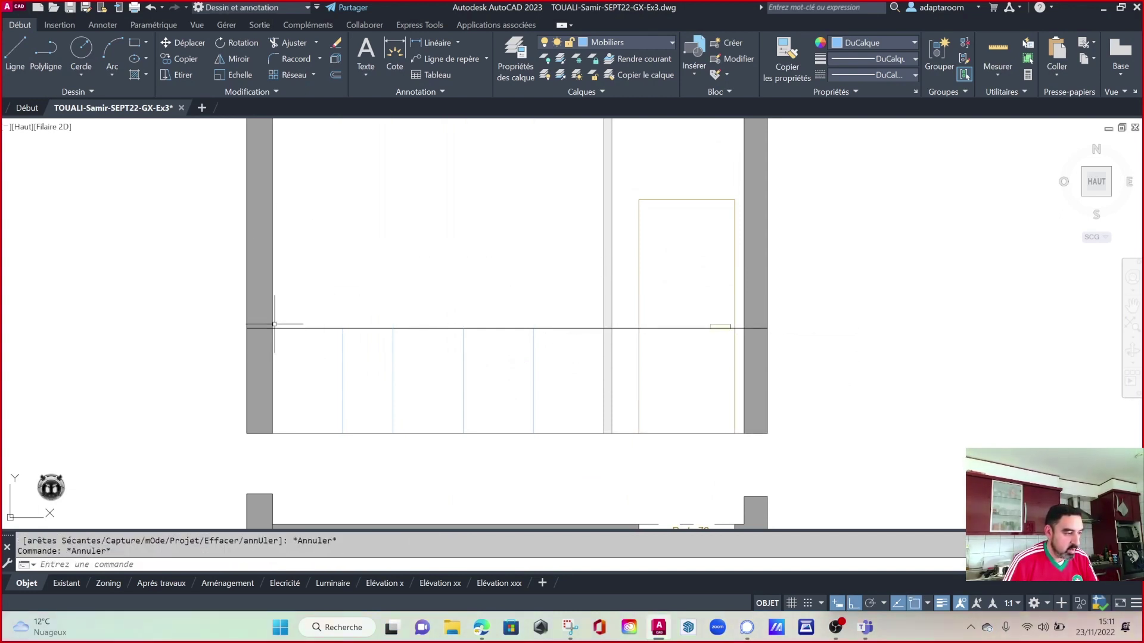
type("a")
key("Return")
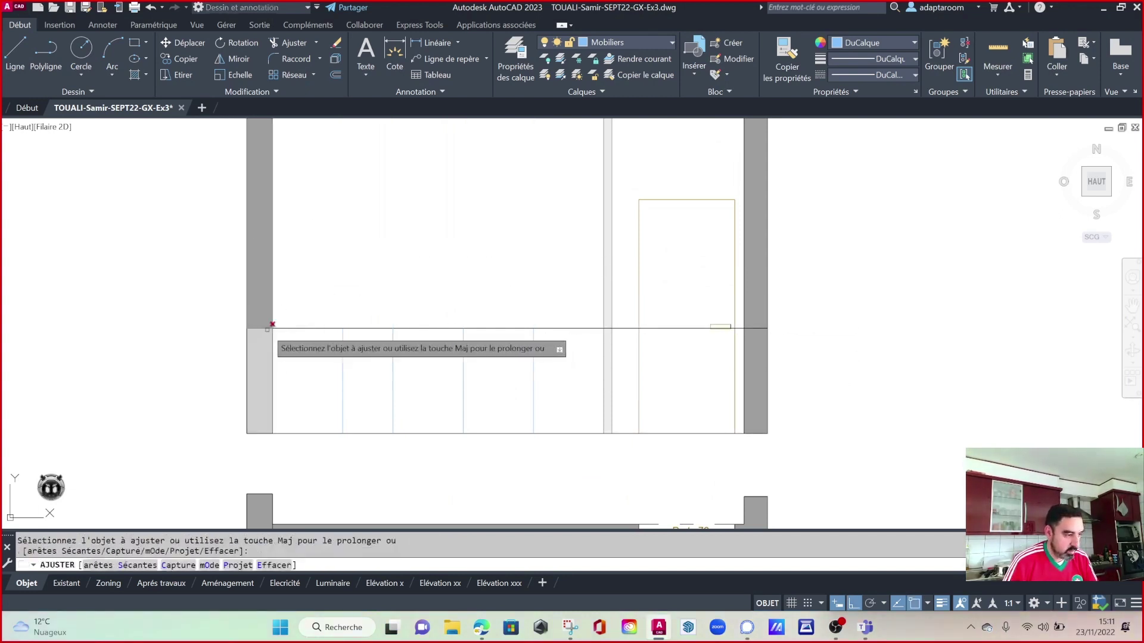
left_click(265, 328)
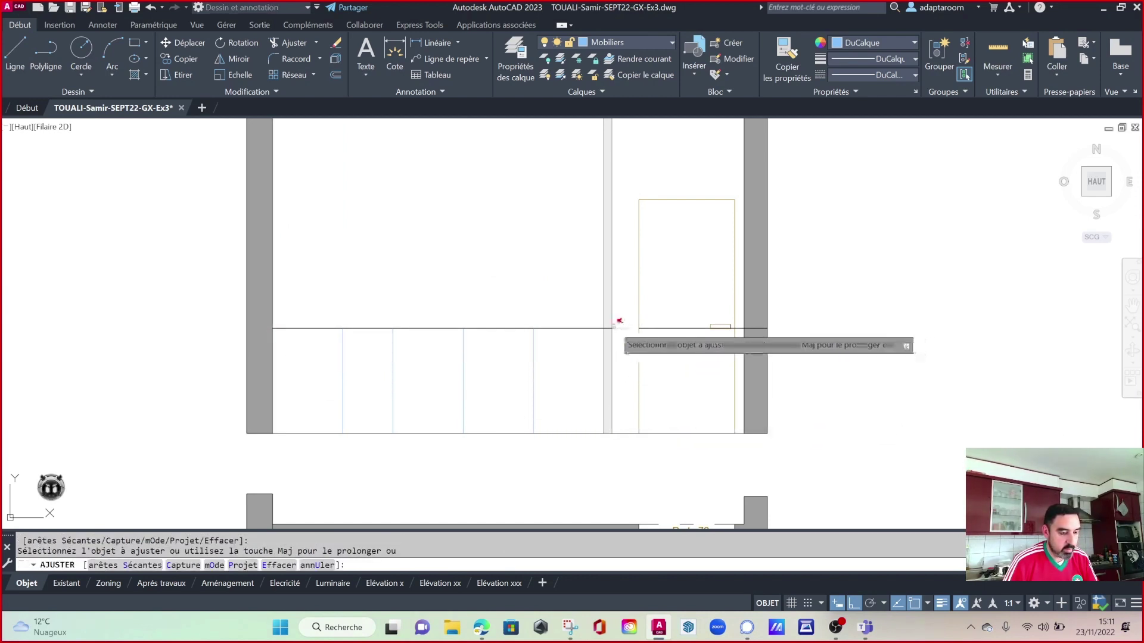
left_click(609, 328)
key("Escape")
Erase the leftover line piece right of the thin wall and select the new worktop line.
left_click(620, 349)
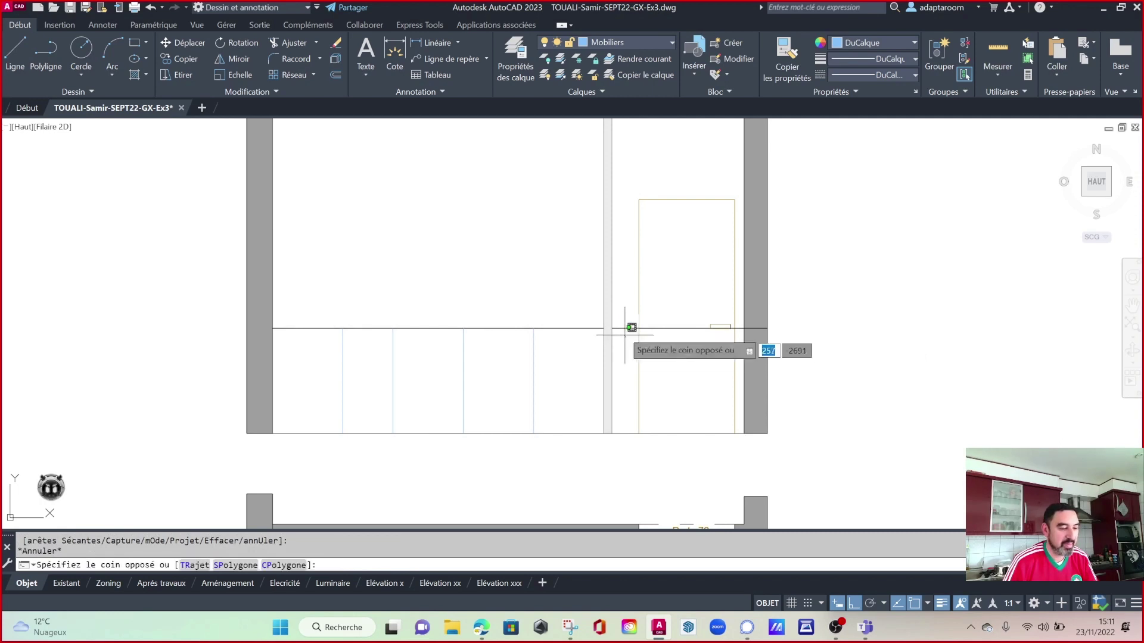
left_click(620, 321)
type("f")
key("Return")
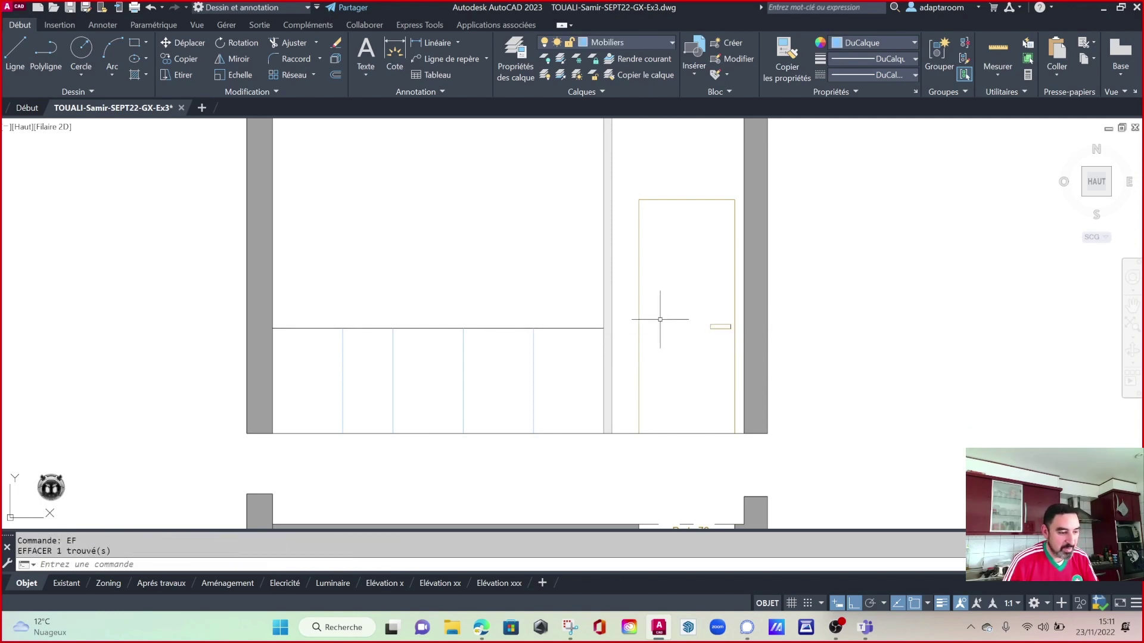
scroll(660, 319, "down", 2)
scroll(588, 330, "up", 2)
left_click(546, 346)
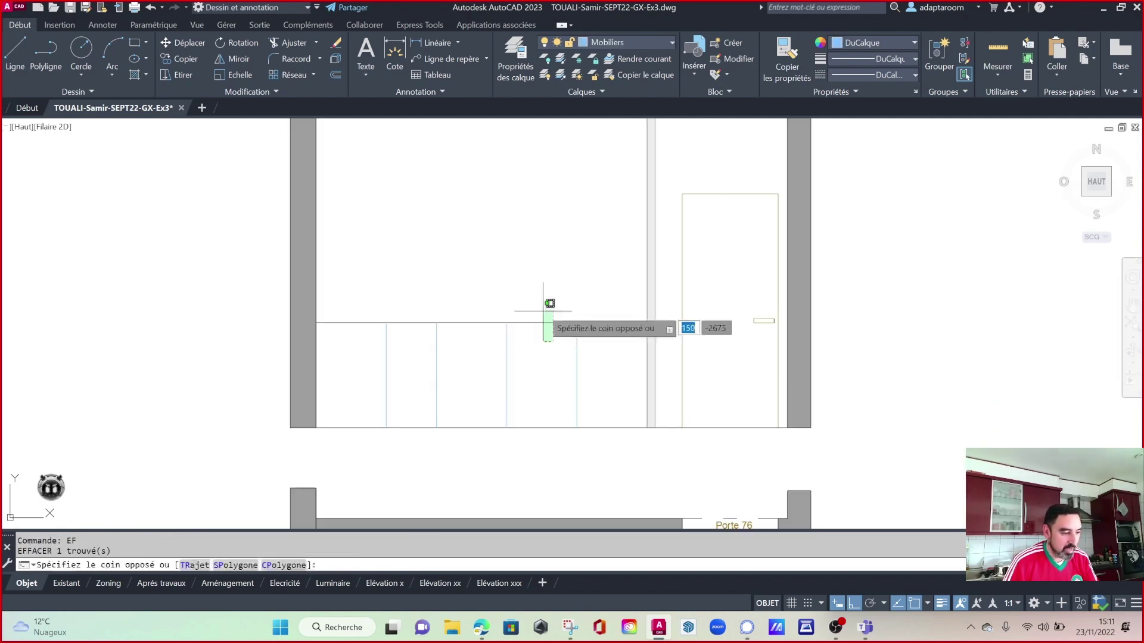
left_click(542, 291)
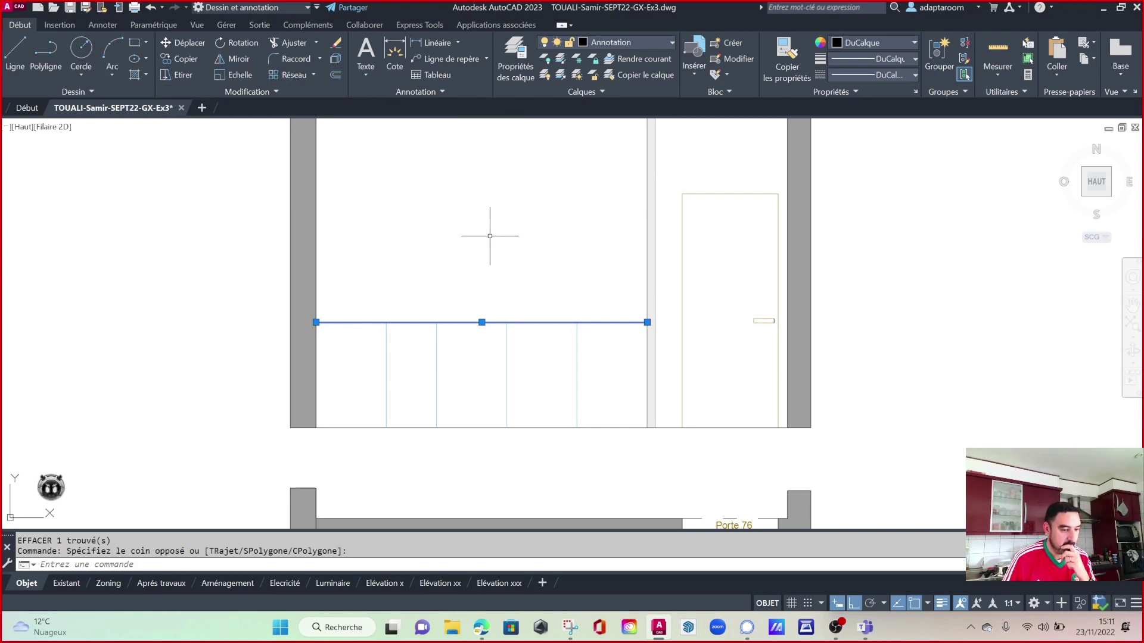
Recentre on the elevation and pick Mobiliers from the Calques layer dropdown for the worktop line.
middle_click_drag(519, 248, 458, 285)
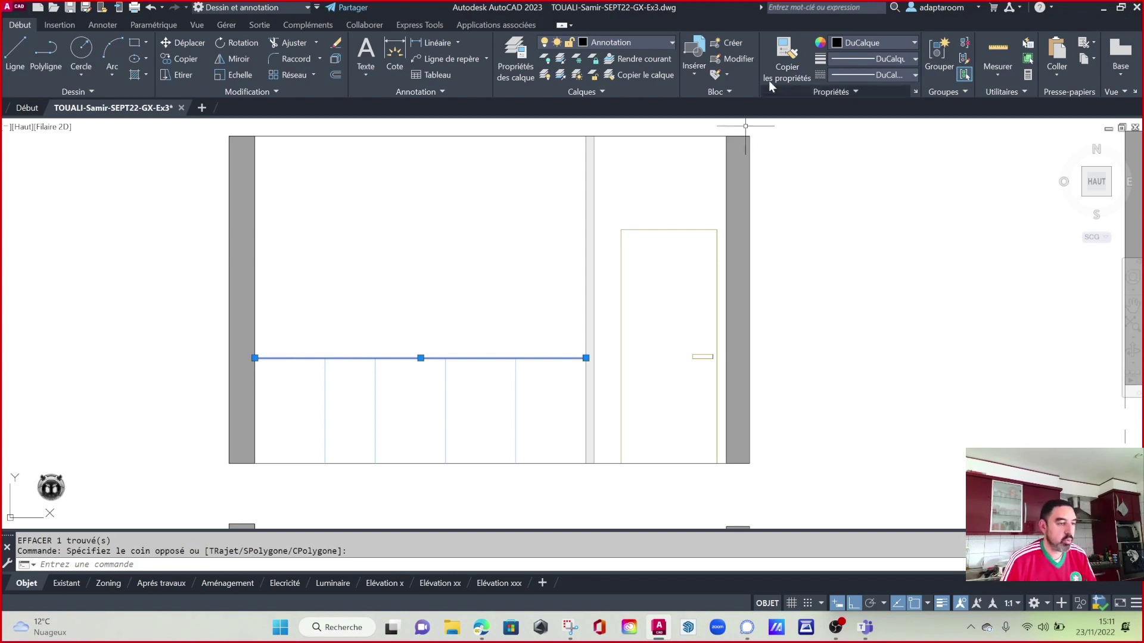
left_click(629, 48)
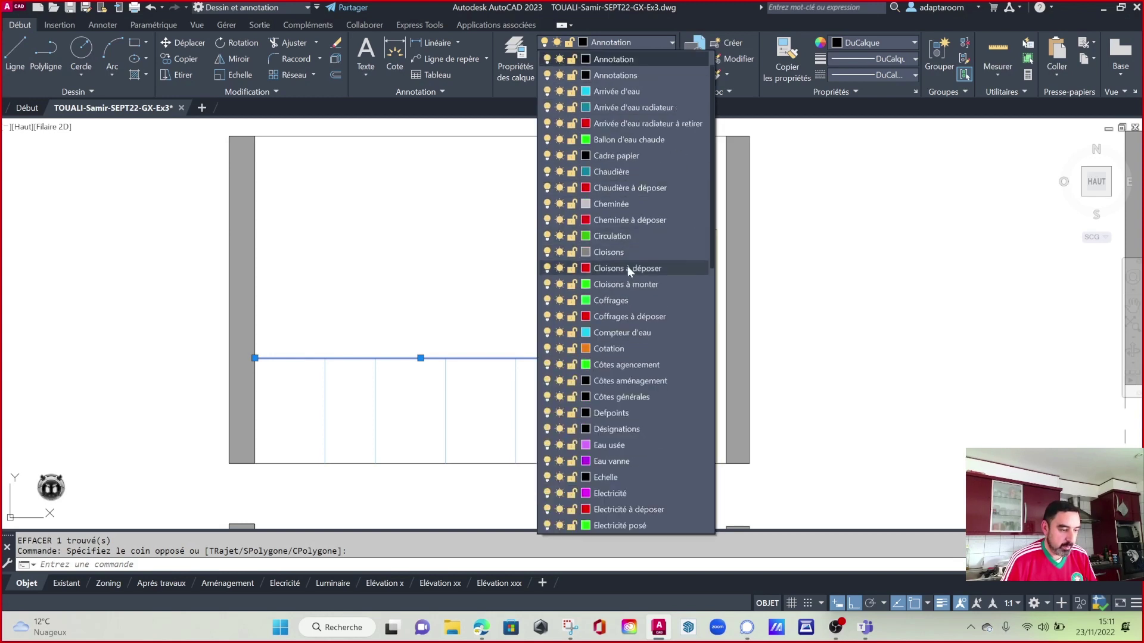
scroll(627, 269, "down", 5)
scroll(631, 280, "down", 3)
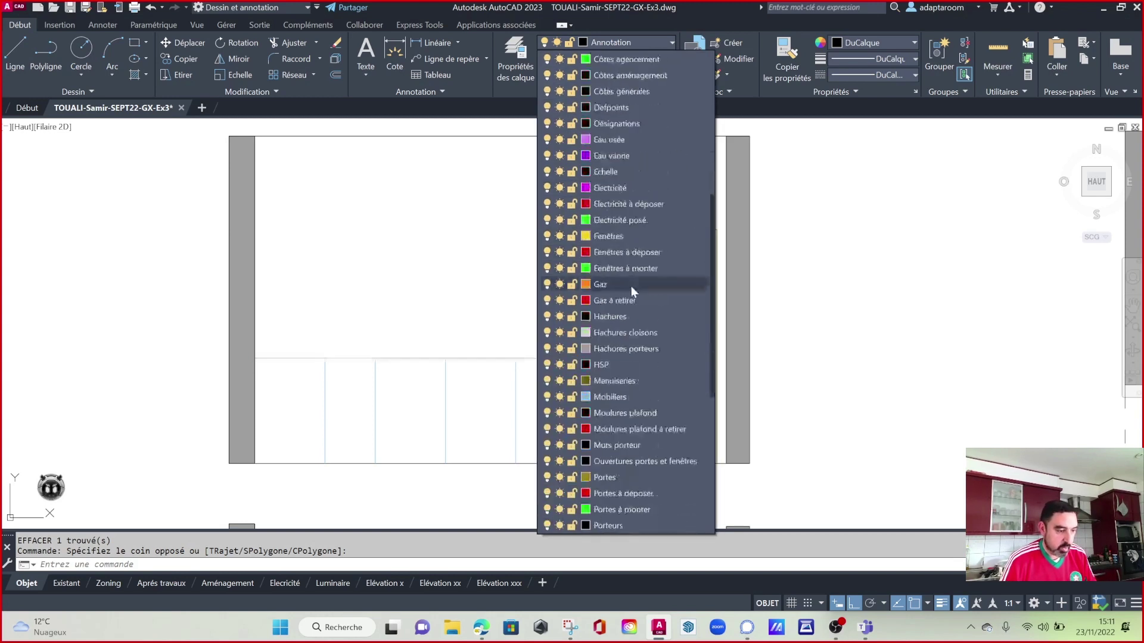
left_click(614, 396)
key("Escape")
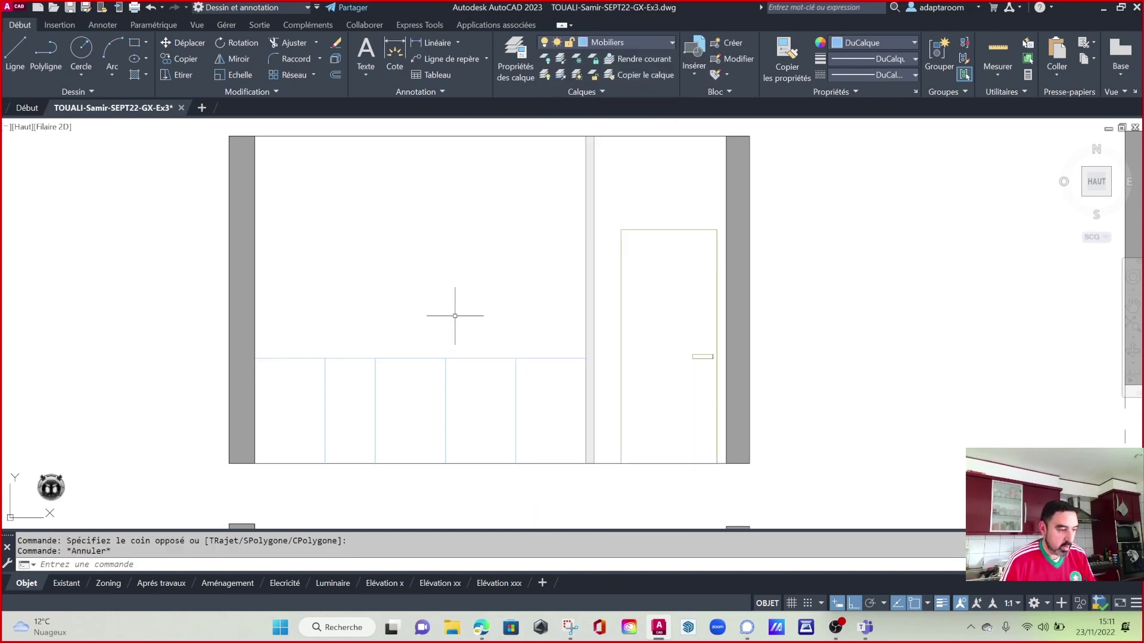
scroll(479, 277, "down", 4)
scroll(488, 371, "up", 2)
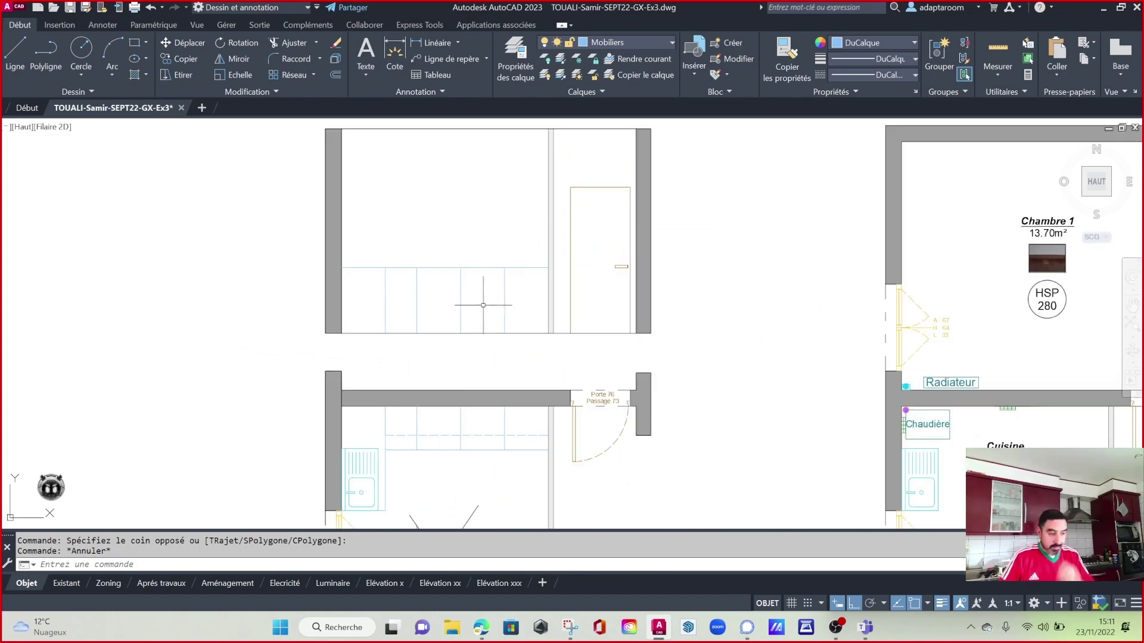
Offset a copy of the cabinet top line 10 units above it.
middle_click_drag(466, 294, 473, 307)
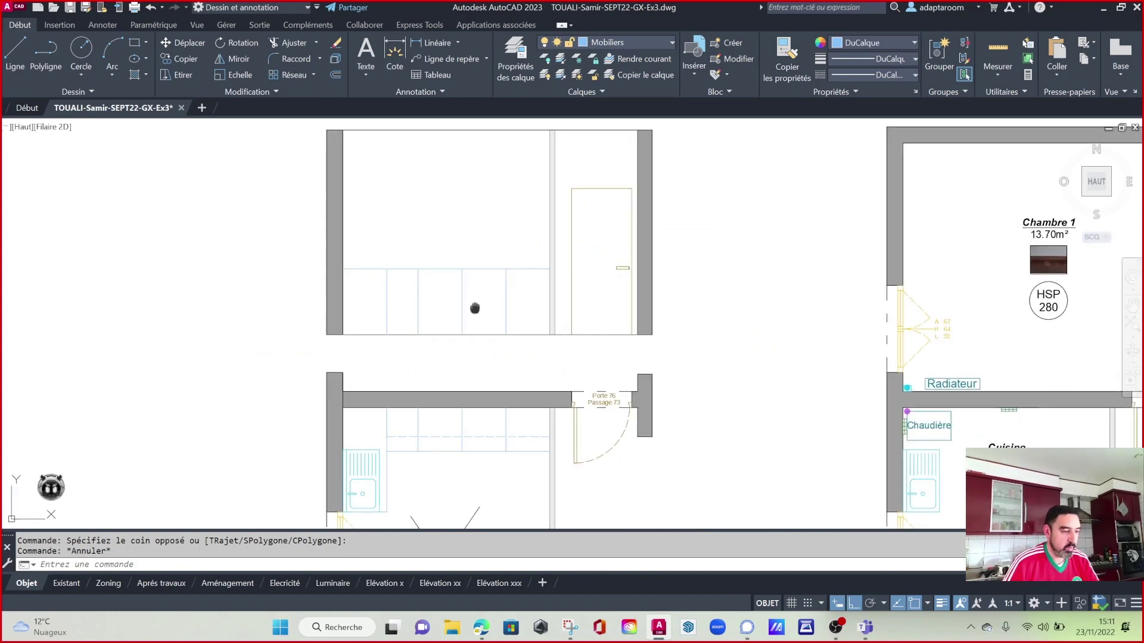
middle_click_drag(499, 220, 478, 228)
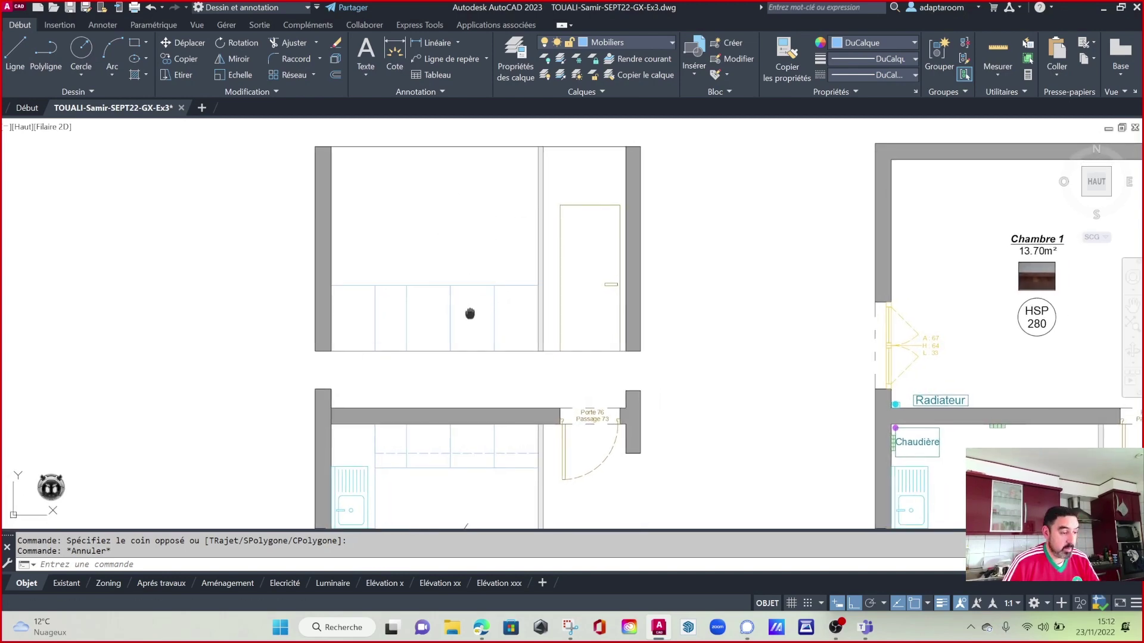
mouse_move(466, 316)
middle_mouse_down()
mouse_move(480, 242)
mouse_move(501, 289)
middle_mouse_up()
scroll(480, 243, "up", 2)
scroll(482, 244, "up", 2)
key("Escape")
type("dc")
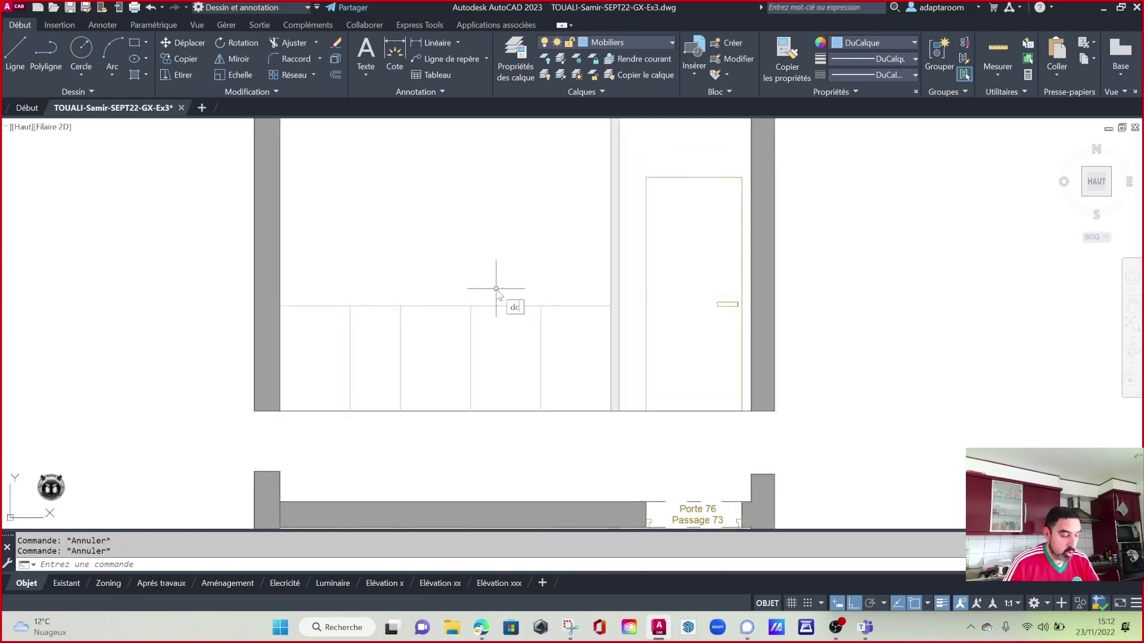
key("Return")
type("10")
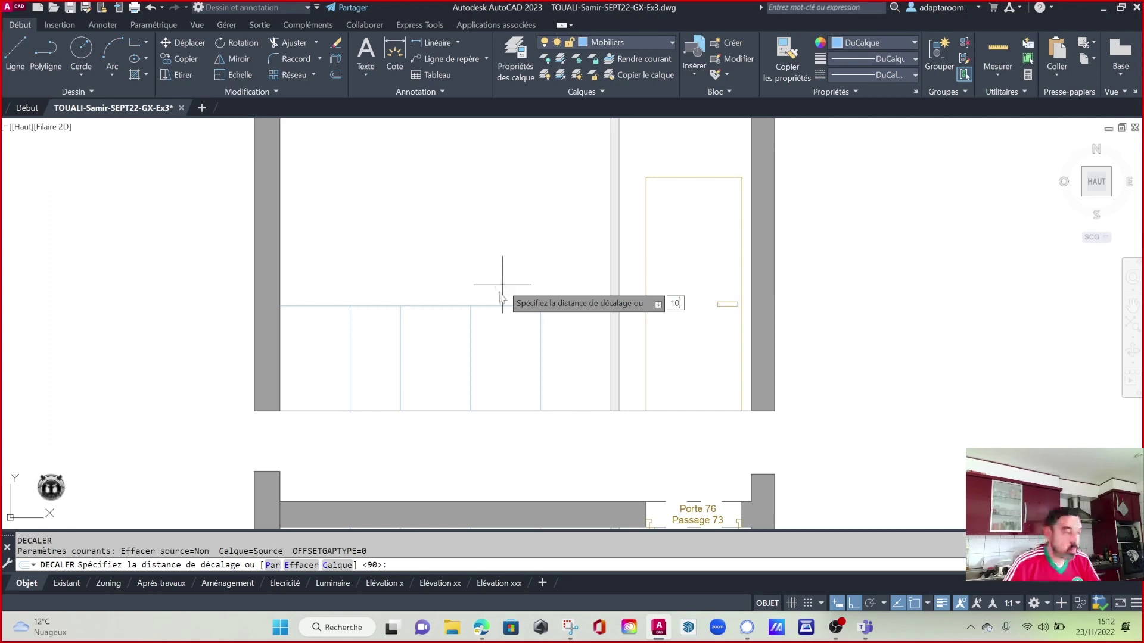
key("Return")
left_click(507, 306)
left_click(496, 262)
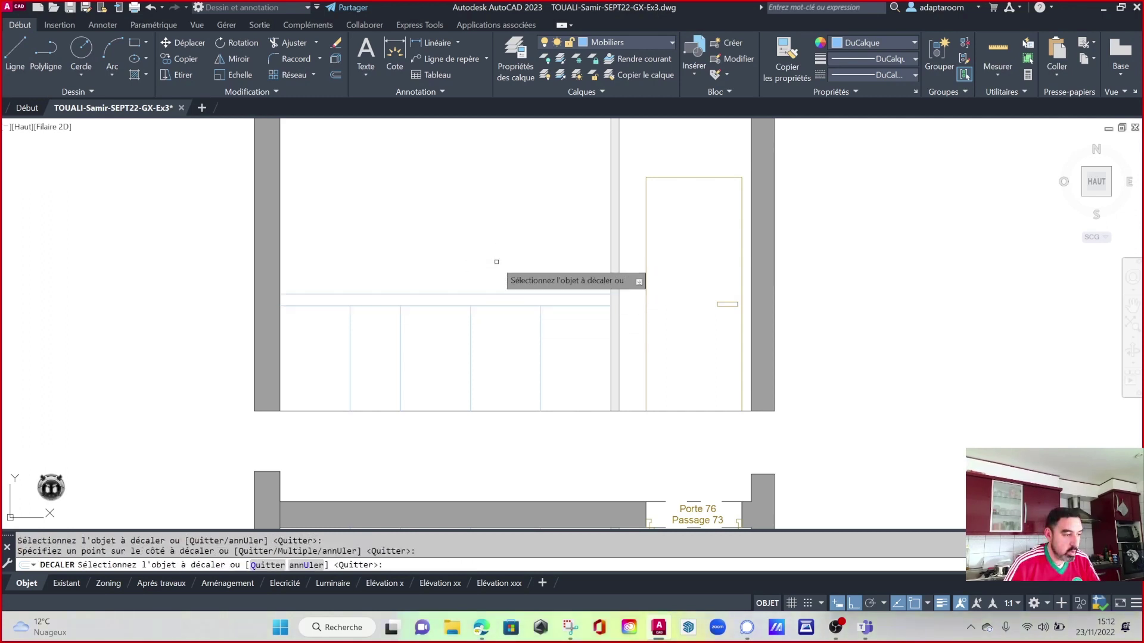
key("Escape")
Erase the line offset 10 above the cabinets, dismissing a stray RF command.
left_click(521, 295)
left_click(497, 275)
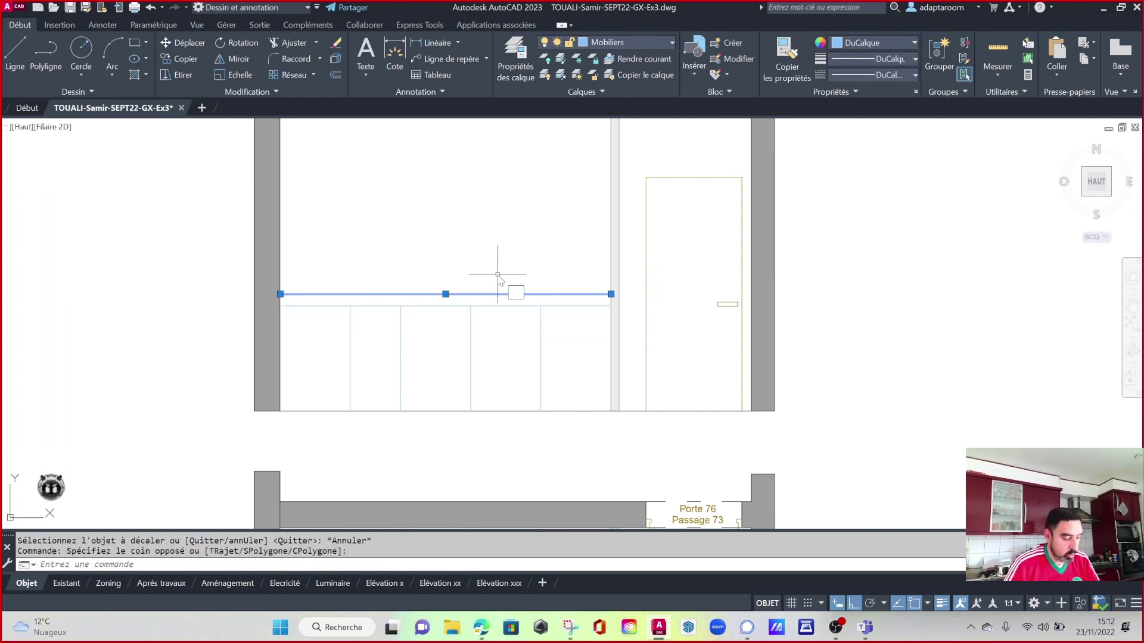
type("RF")
key("Return")
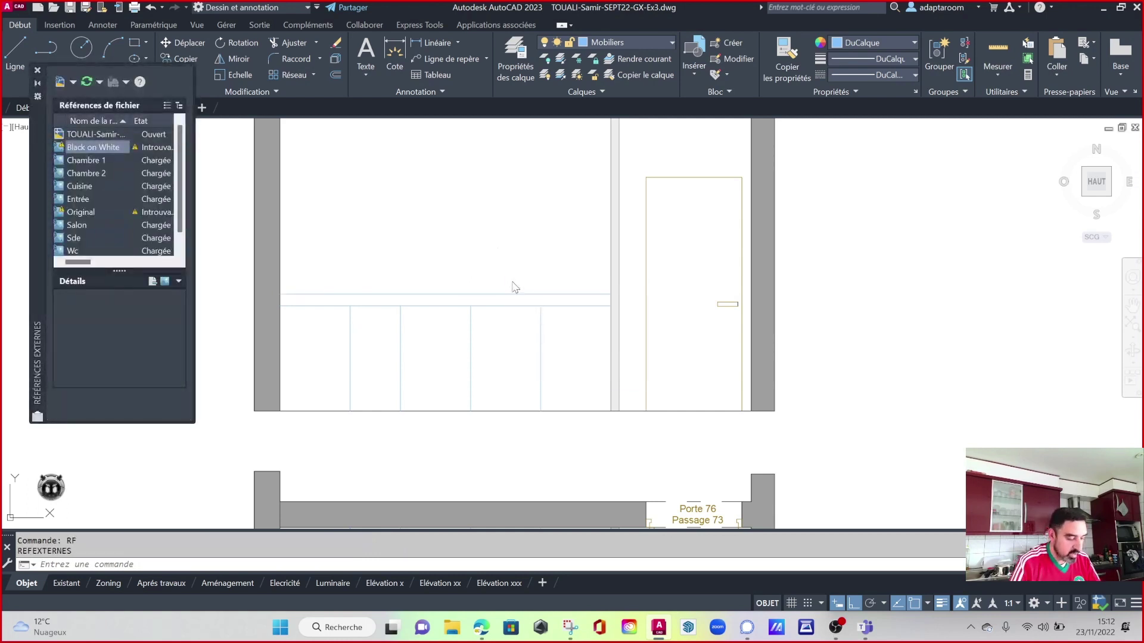
key("Escape")
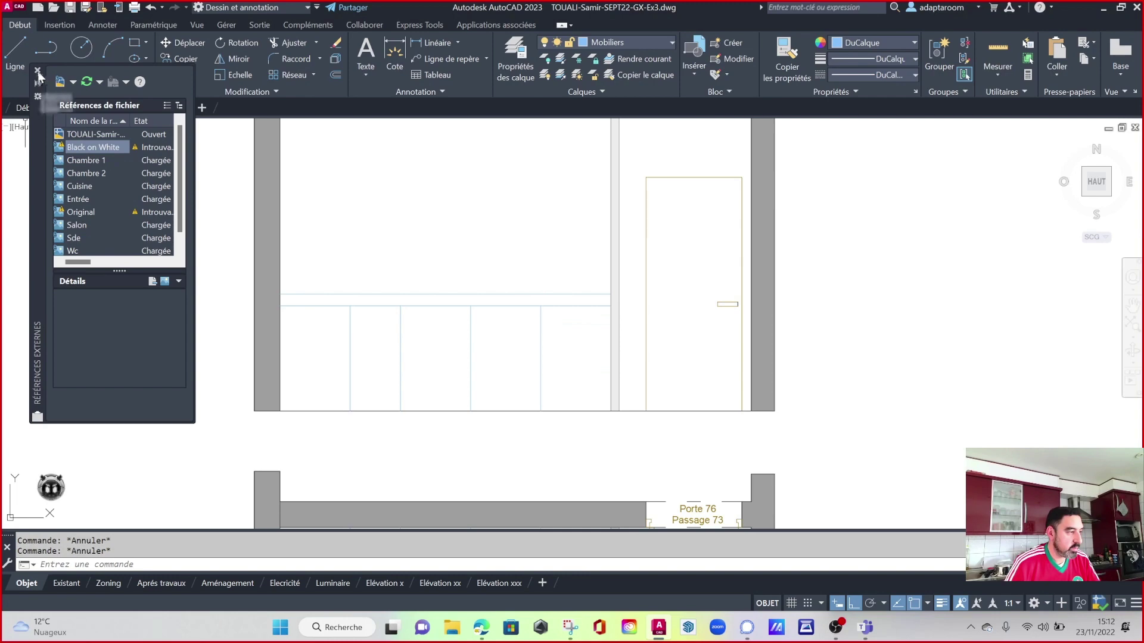
left_click(38, 72)
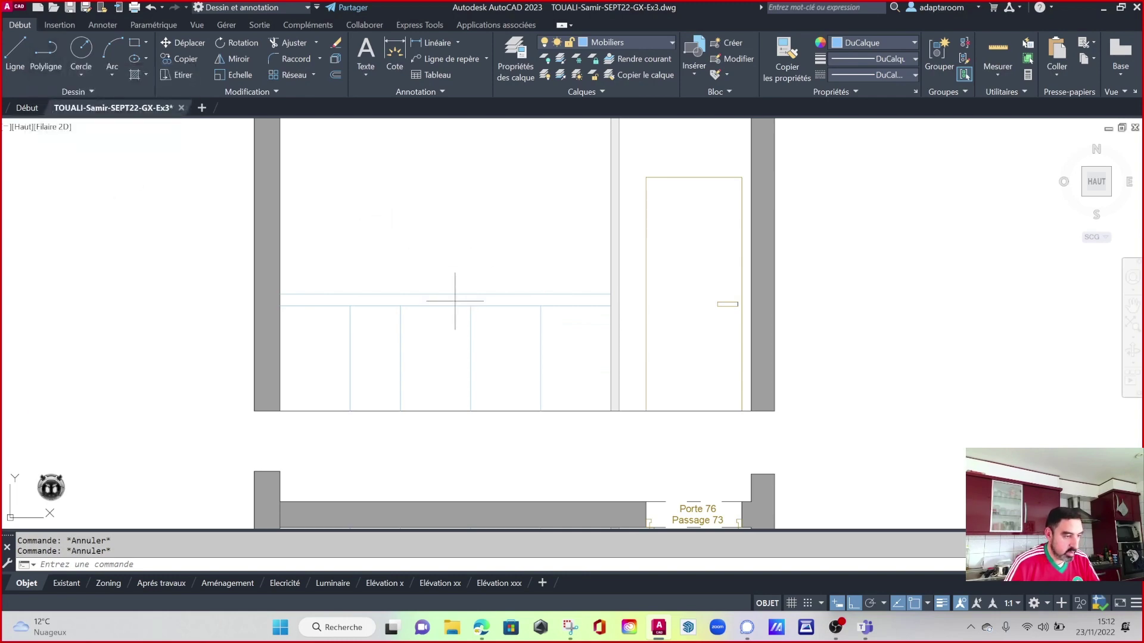
left_click_drag(456, 301, 430, 276)
key("Return")
Offset the cabinet top line 5 units upward as the worktop line.
type("dc")
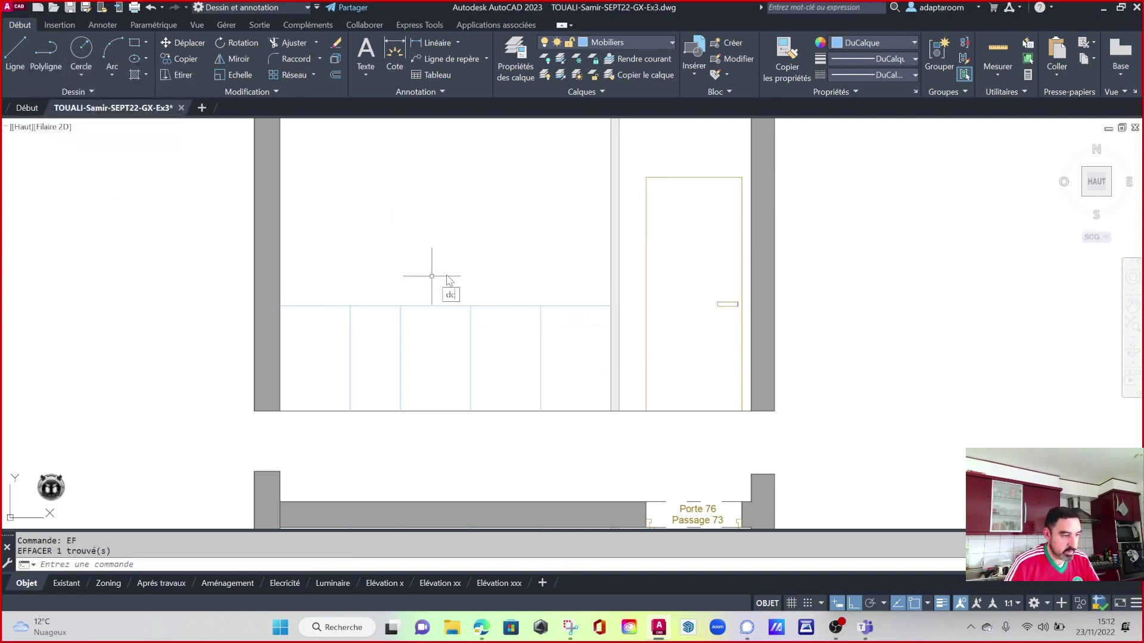
key("Return")
type("5")
key("Return")
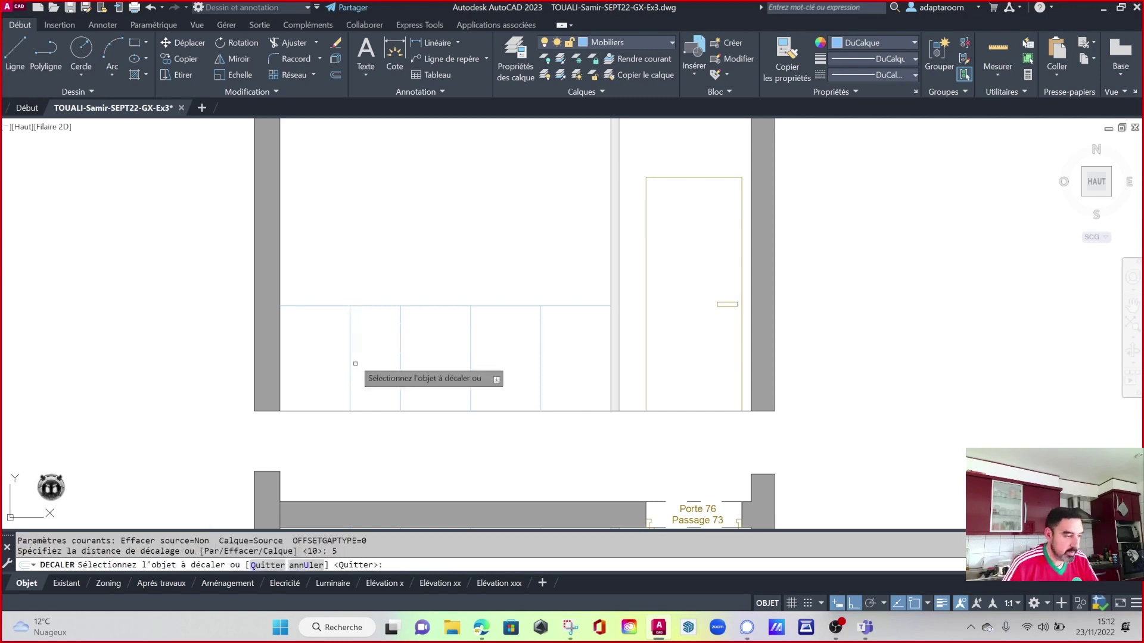
left_click(390, 306)
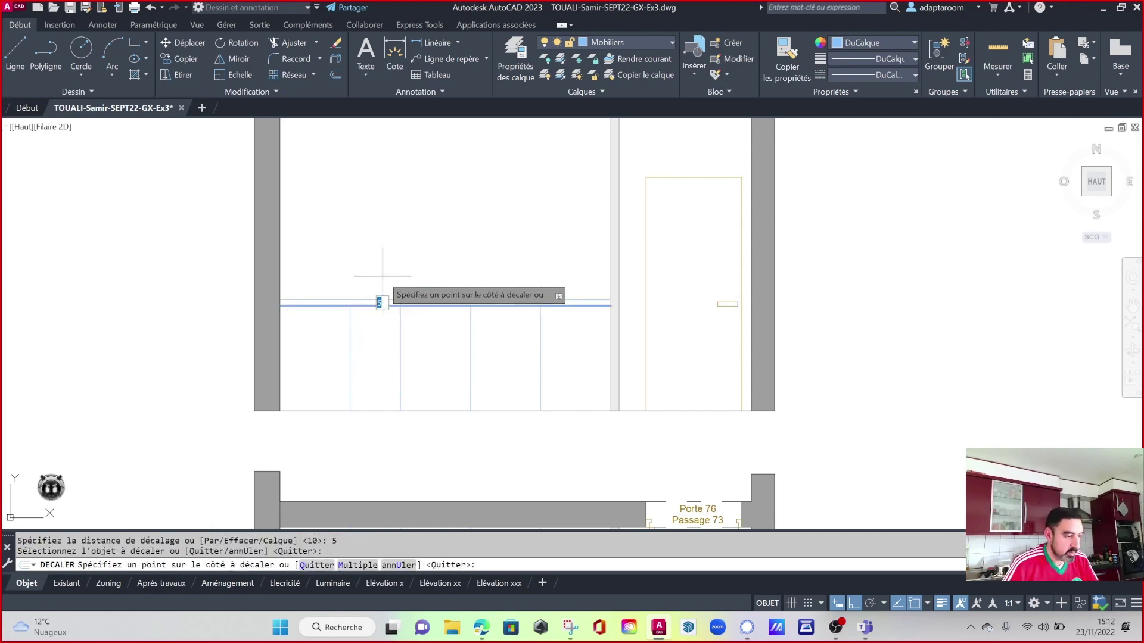
left_click(386, 259)
key("Escape")
Start a line at the cabinet divider intersection, then abandon it.
scroll(431, 218, "down", 2)
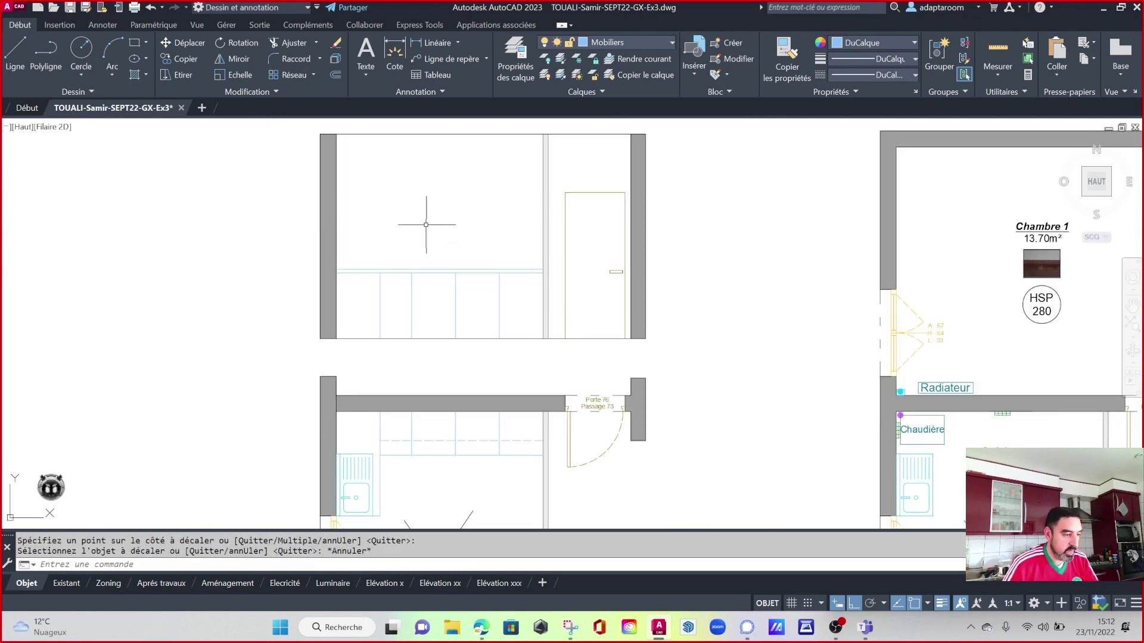
scroll(395, 298, "up", 4)
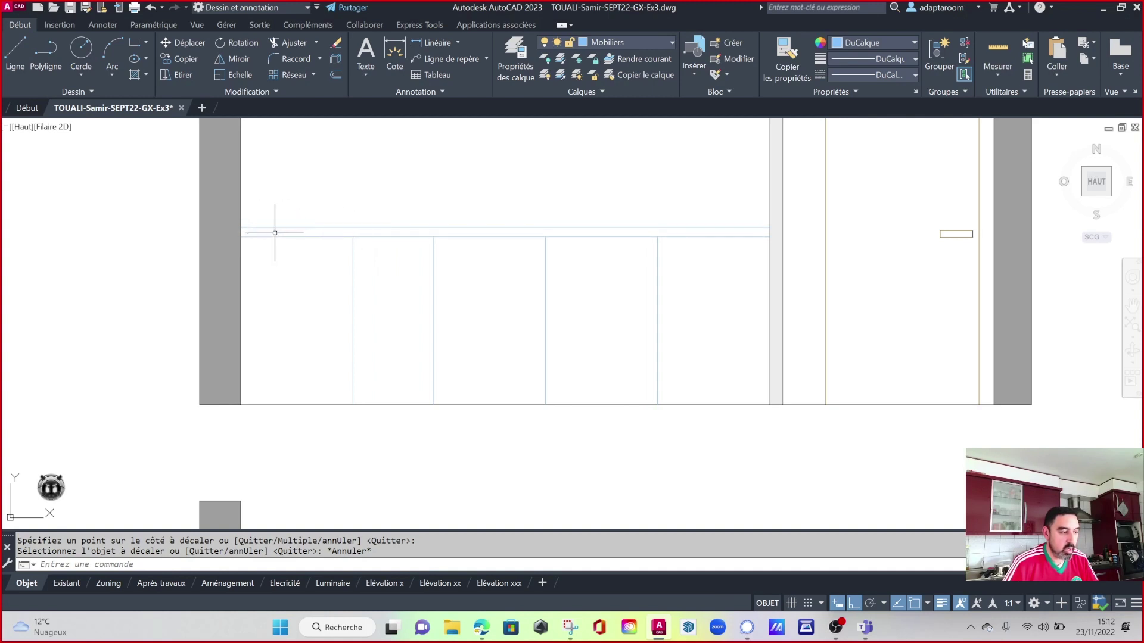
type("l")
key("Return")
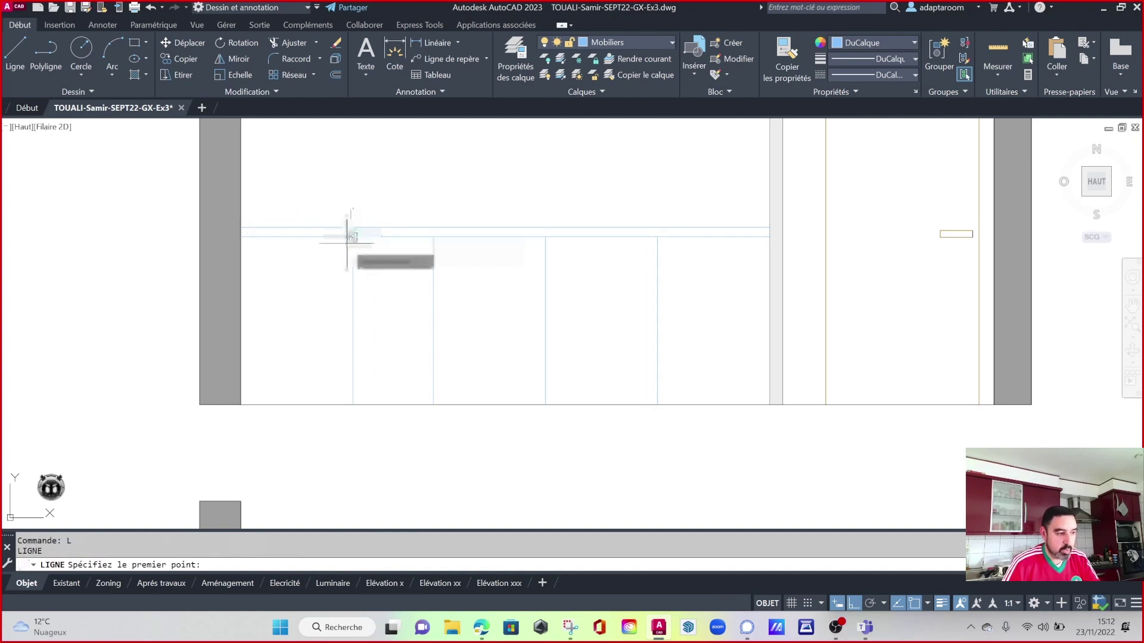
left_click(353, 237)
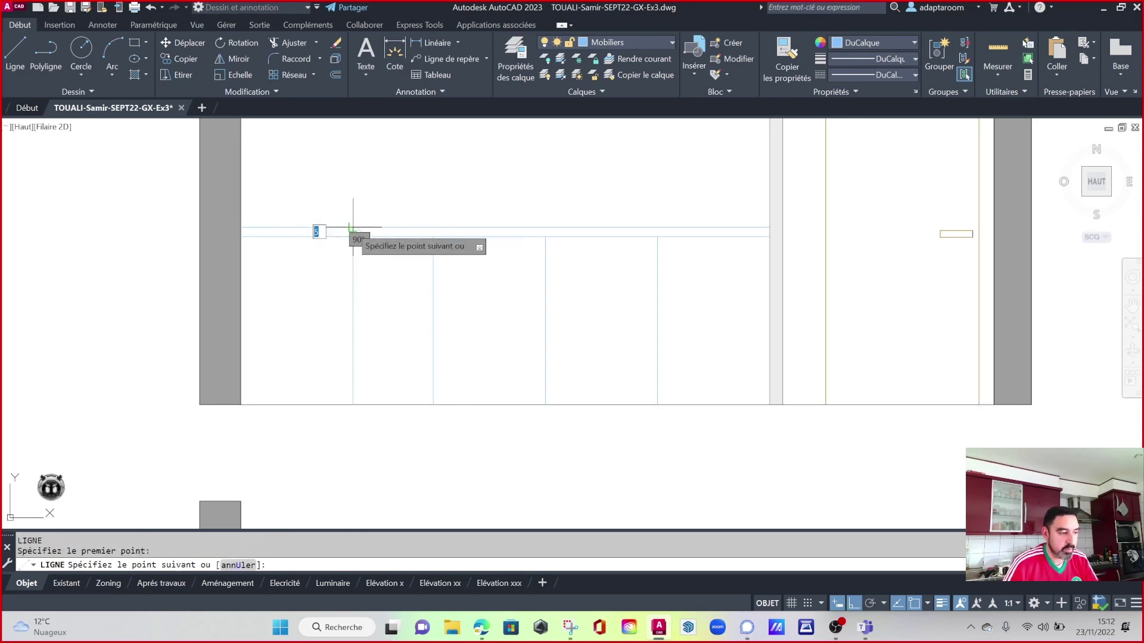
key("Escape")
Pan and zoom to bring the kitchen wall above the sink into view.
scroll(376, 191, "down", 3)
scroll(378, 184, "down", 2)
scroll(350, 377, "up", 1)
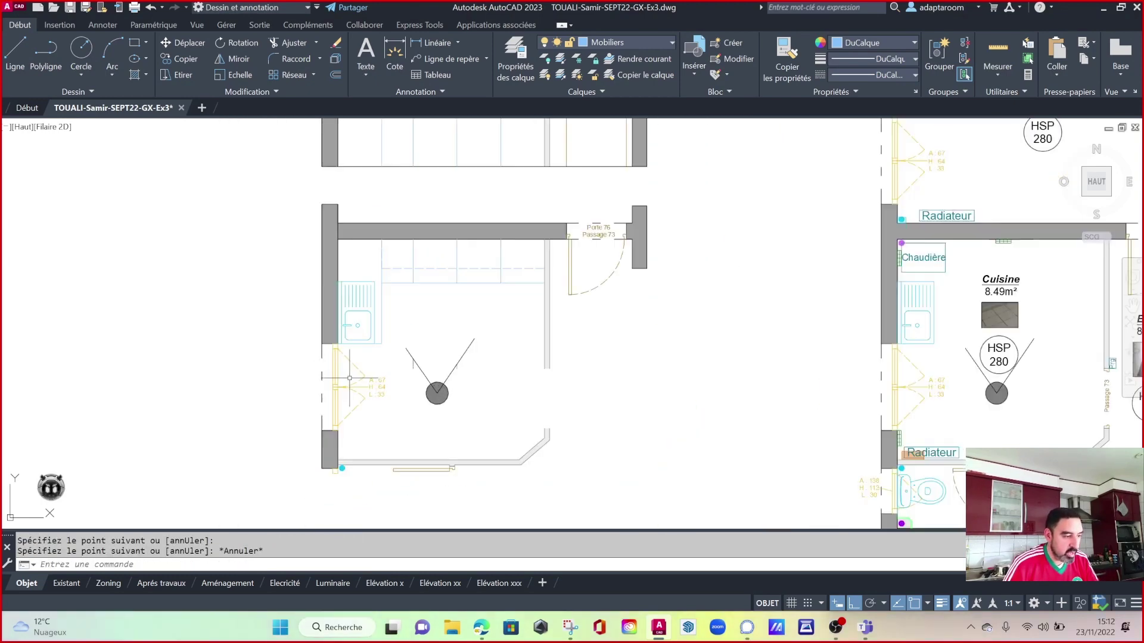
scroll(349, 378, "up", 4)
middle_click_drag(426, 286, 427, 379)
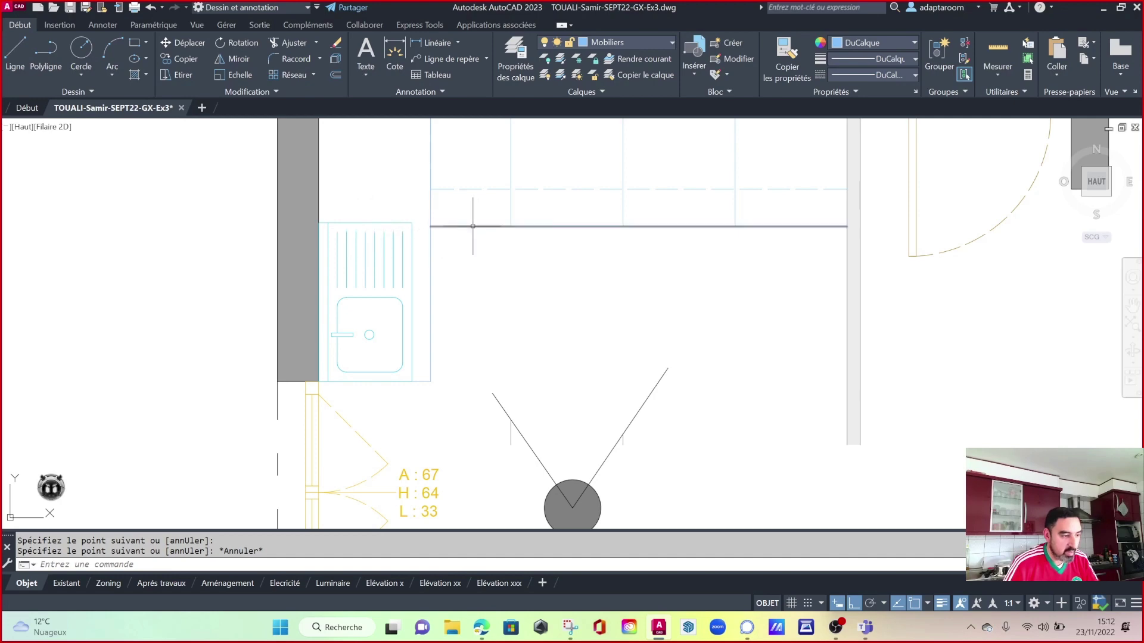
scroll(443, 337, "down", 5)
scroll(435, 356, "up", 6)
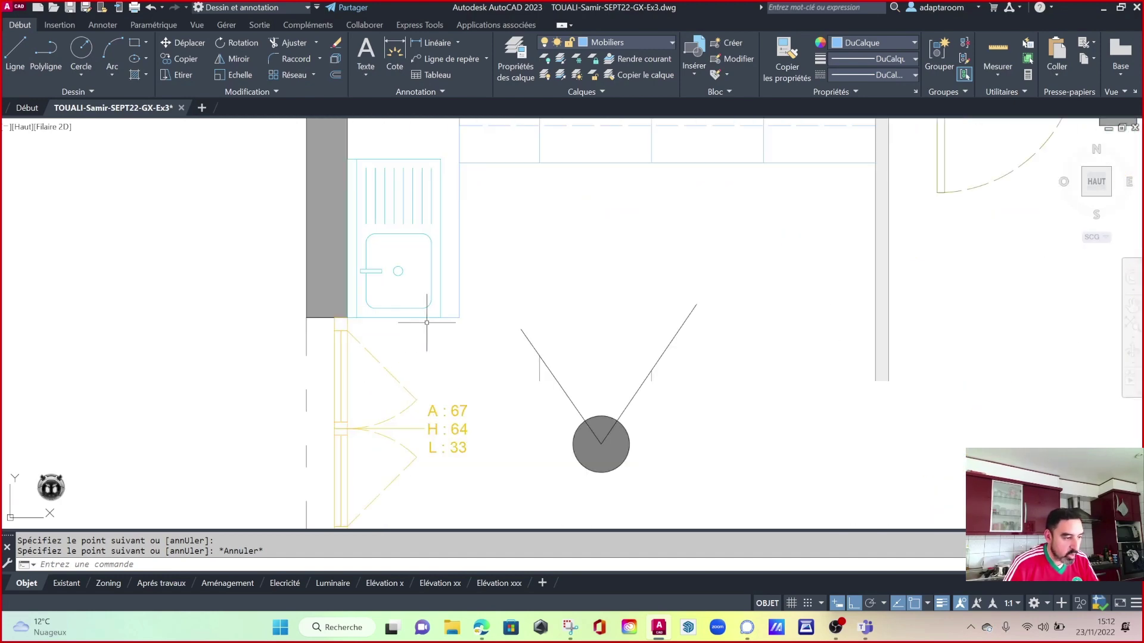
scroll(421, 319, "down", 4)
scroll(416, 332, "down", 4)
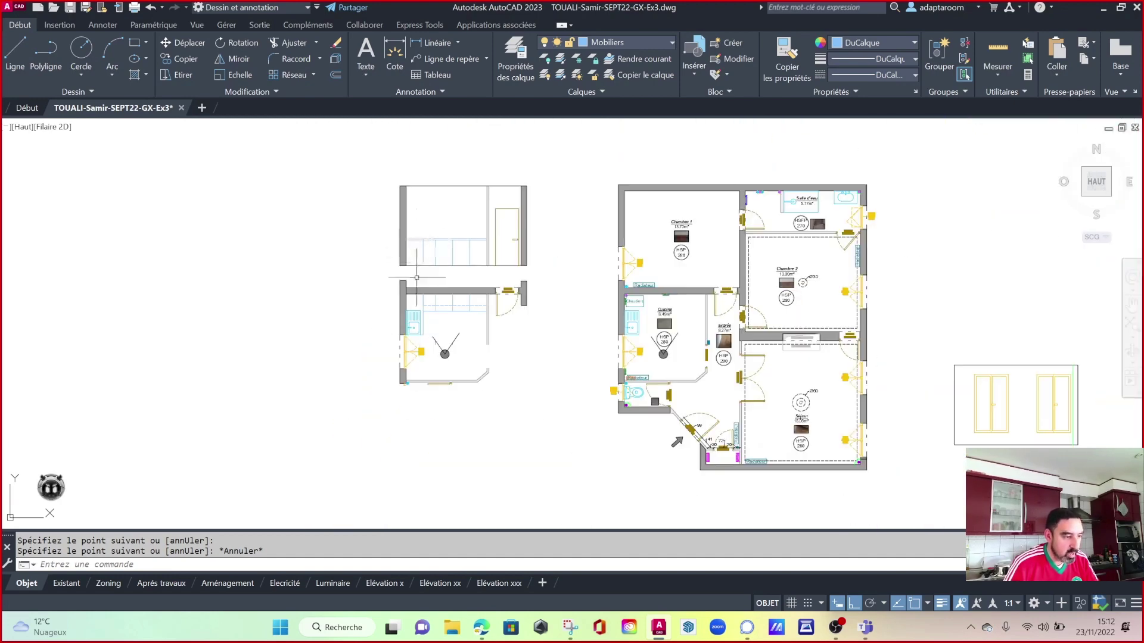
scroll(437, 342, "up", 5)
scroll(381, 328, "up", 3)
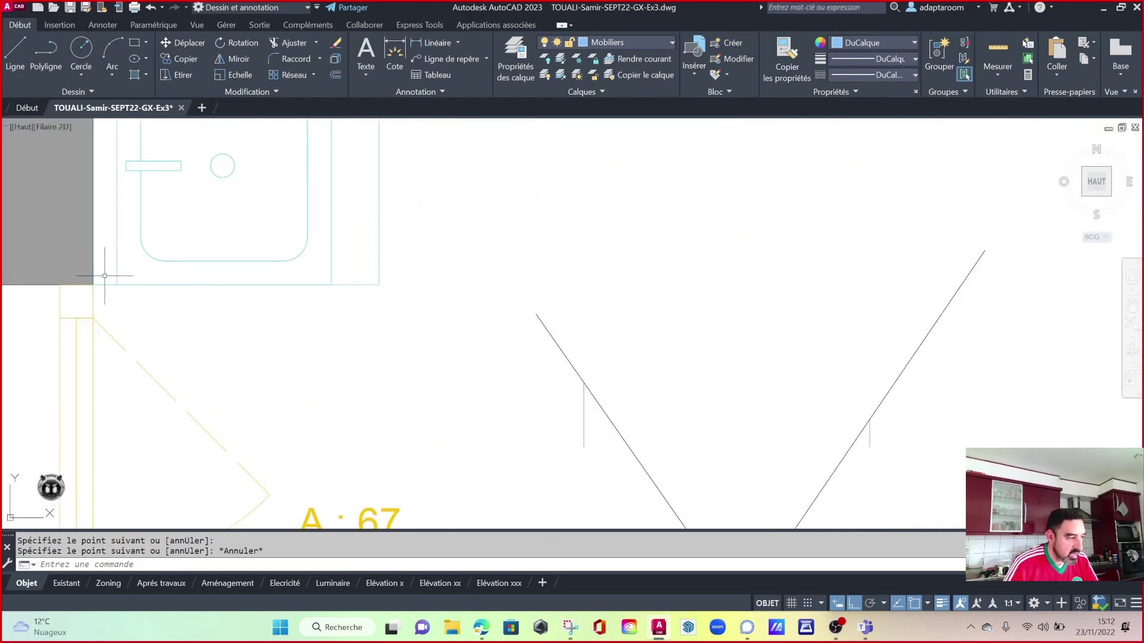
left_click(352, 285)
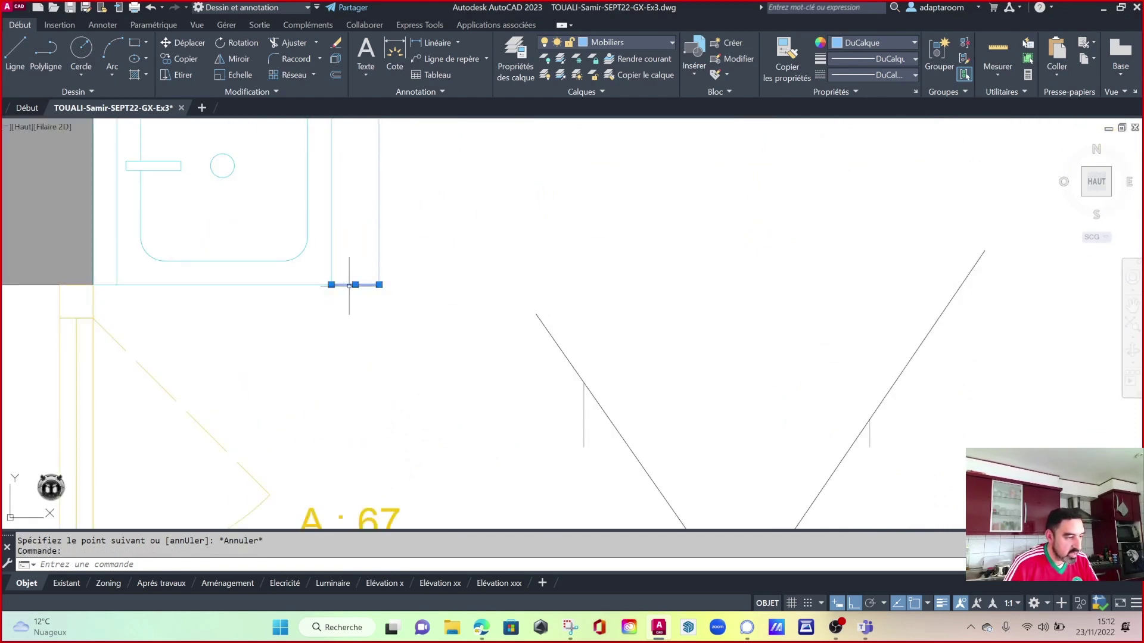
left_click(331, 285)
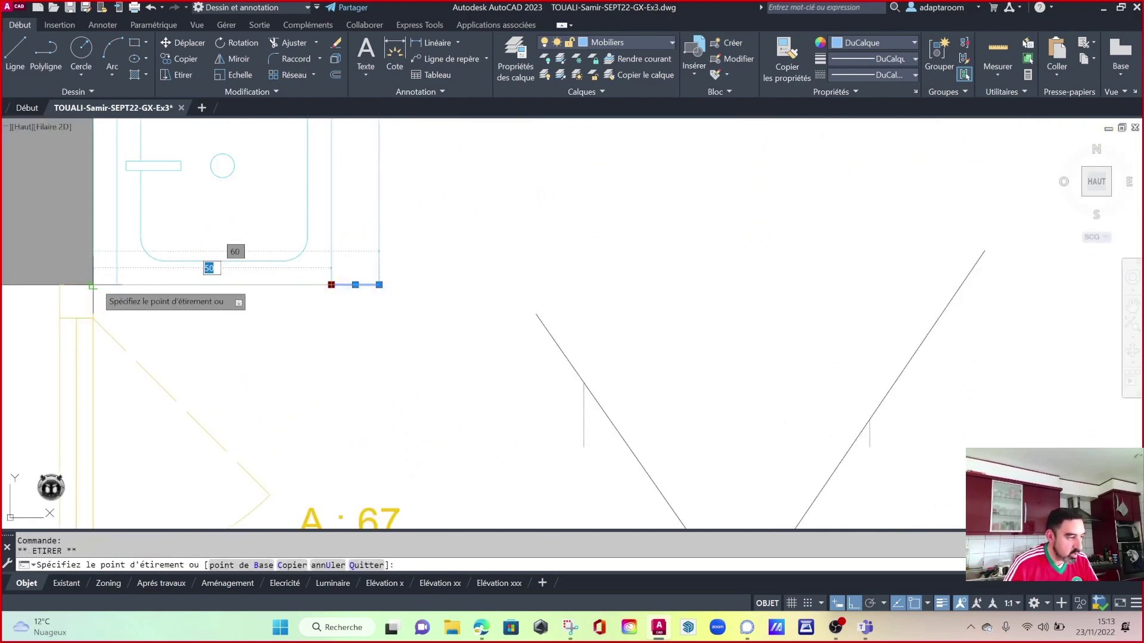
key("Escape")
scroll(342, 291, "down", 4)
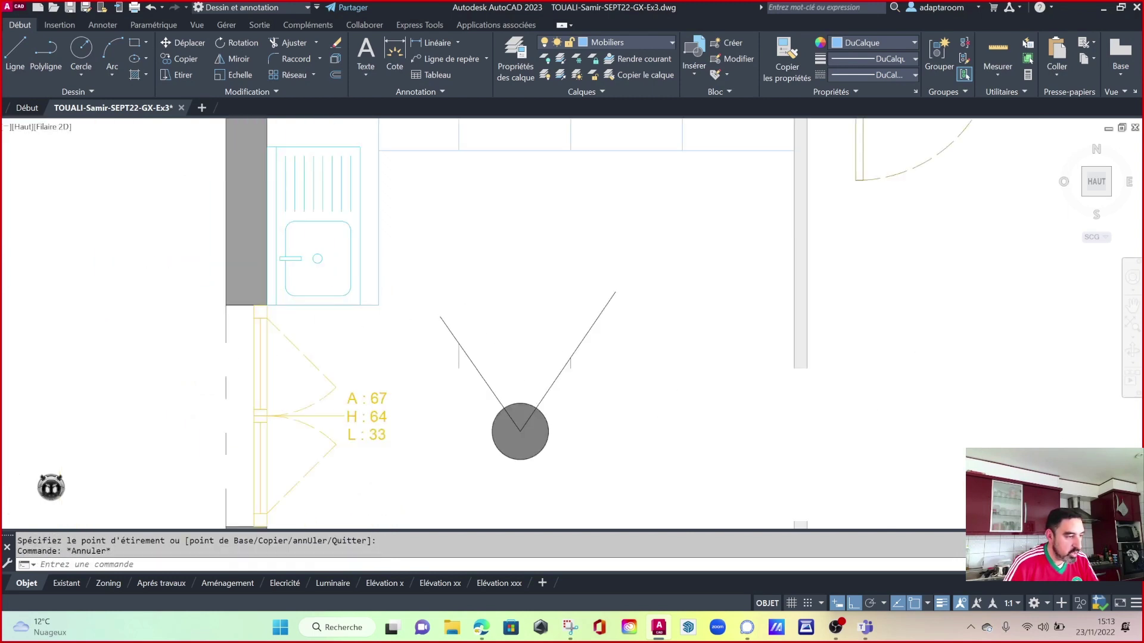
scroll(357, 268, "down", 2)
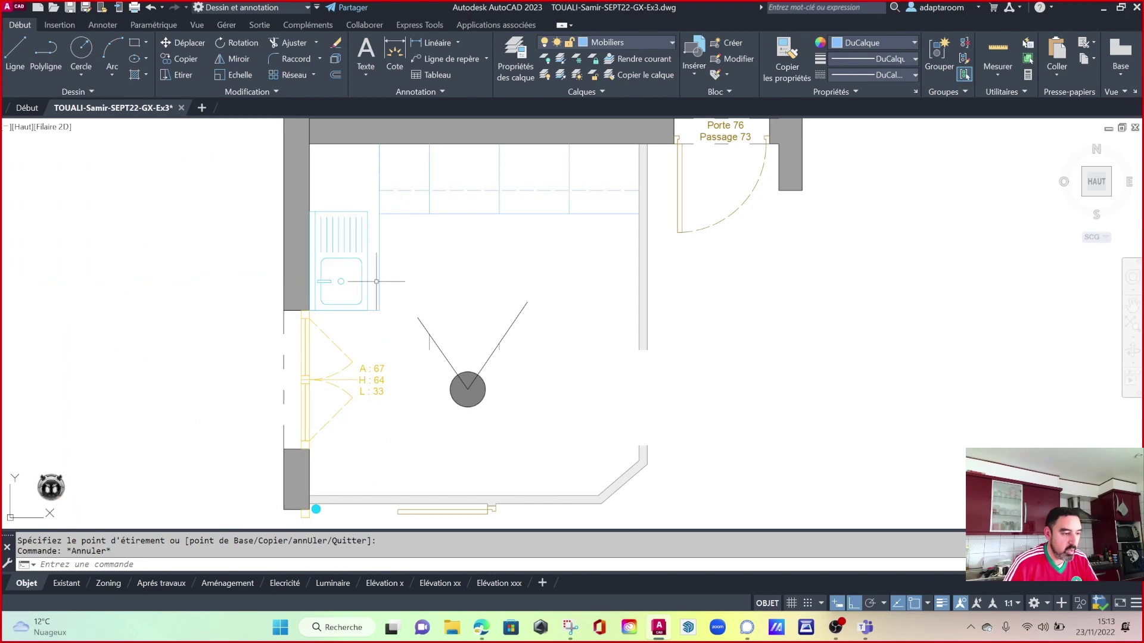
scroll(378, 298, "down", 5)
middle_click_drag(417, 238, 435, 299)
scroll(399, 277, "up", 8)
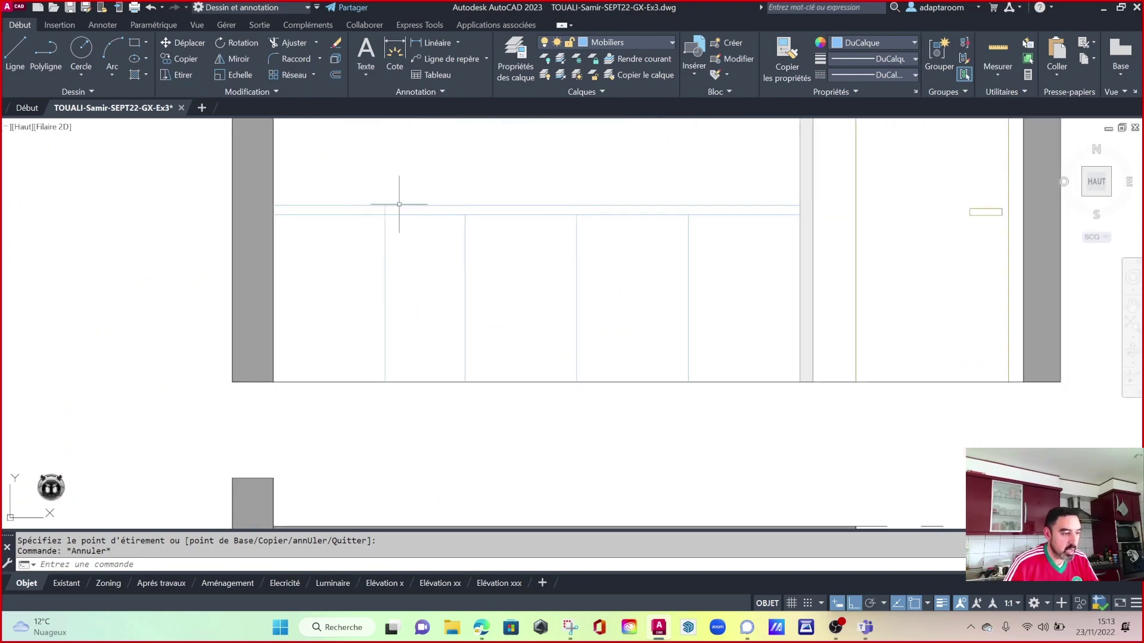
Hatch the thin worktop strip from an internal point, then pan to show the elevation and door.
left_click(135, 74)
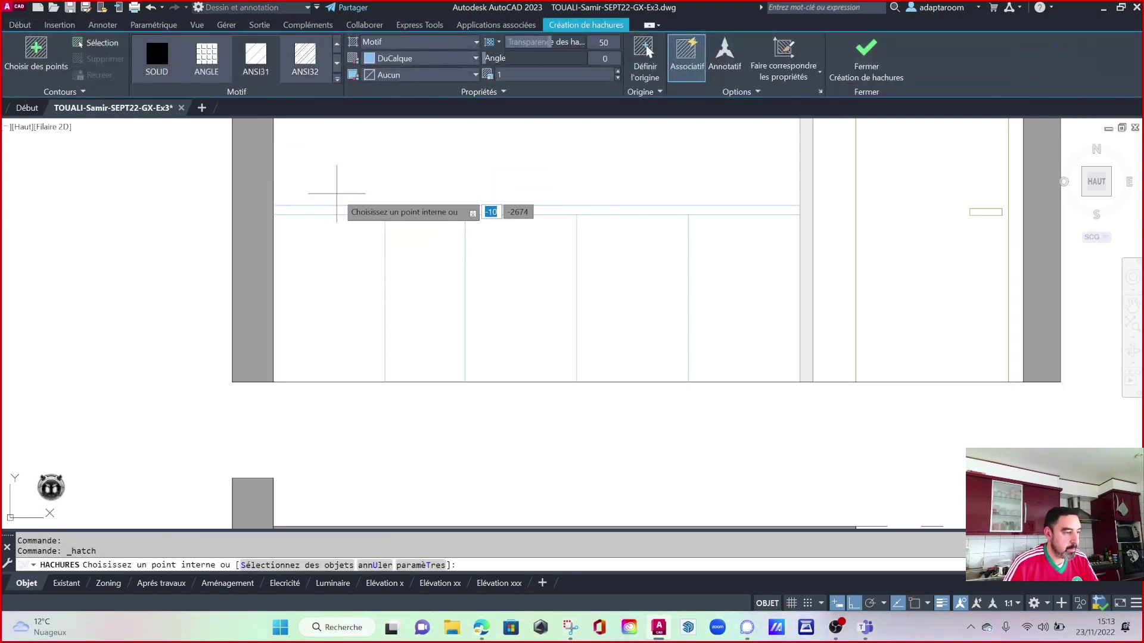
left_click(346, 211)
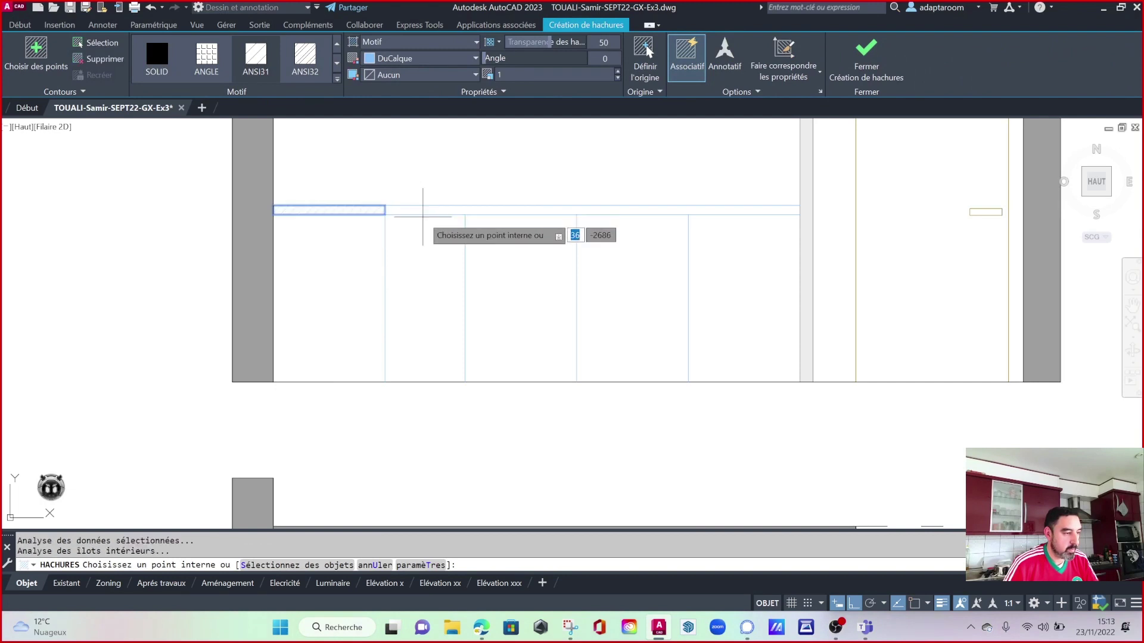
key("Escape")
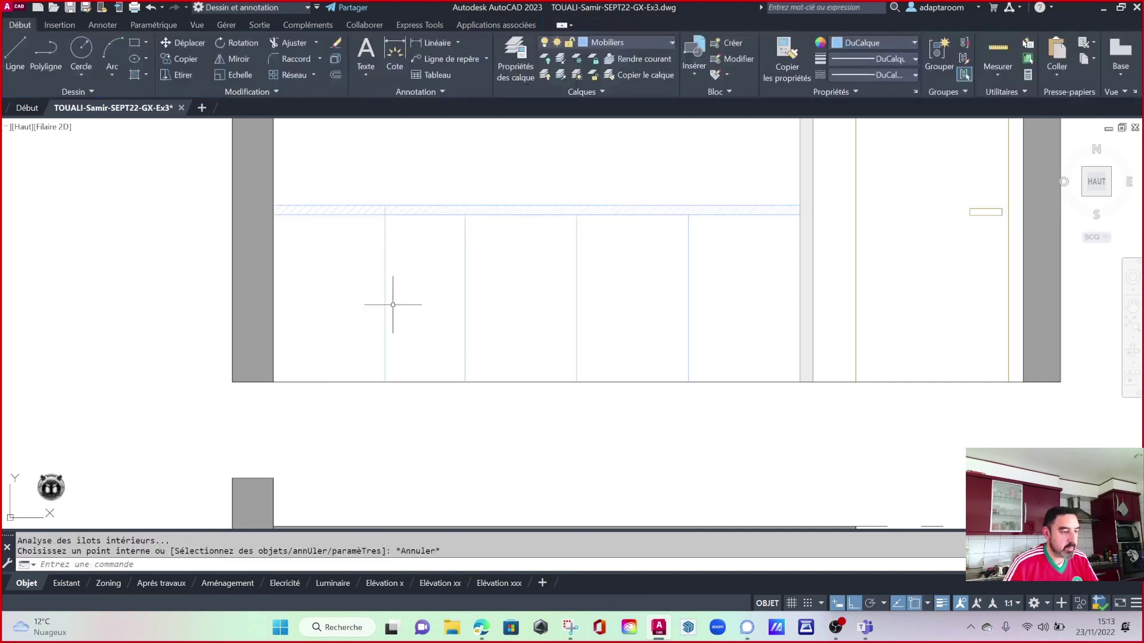
scroll(391, 304, "down", 2)
mouse_move(439, 312)
middle_mouse_down()
mouse_move(399, 302)
mouse_move(327, 317)
middle_mouse_up()
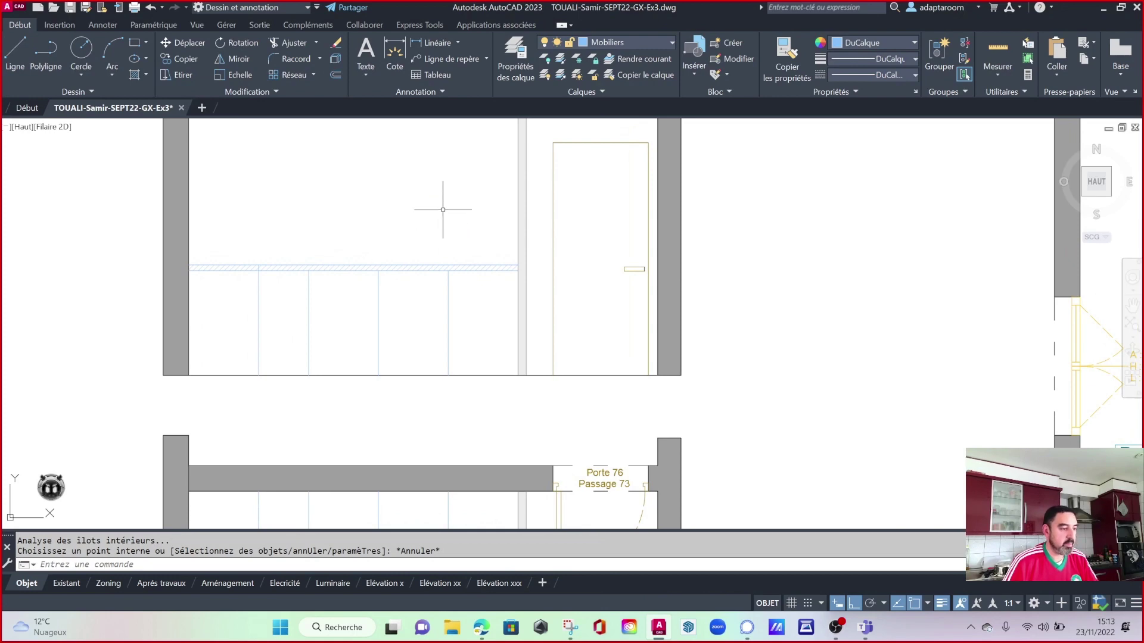
middle_click_drag(425, 148, 450, 186)
scroll(441, 234, "down", 2)
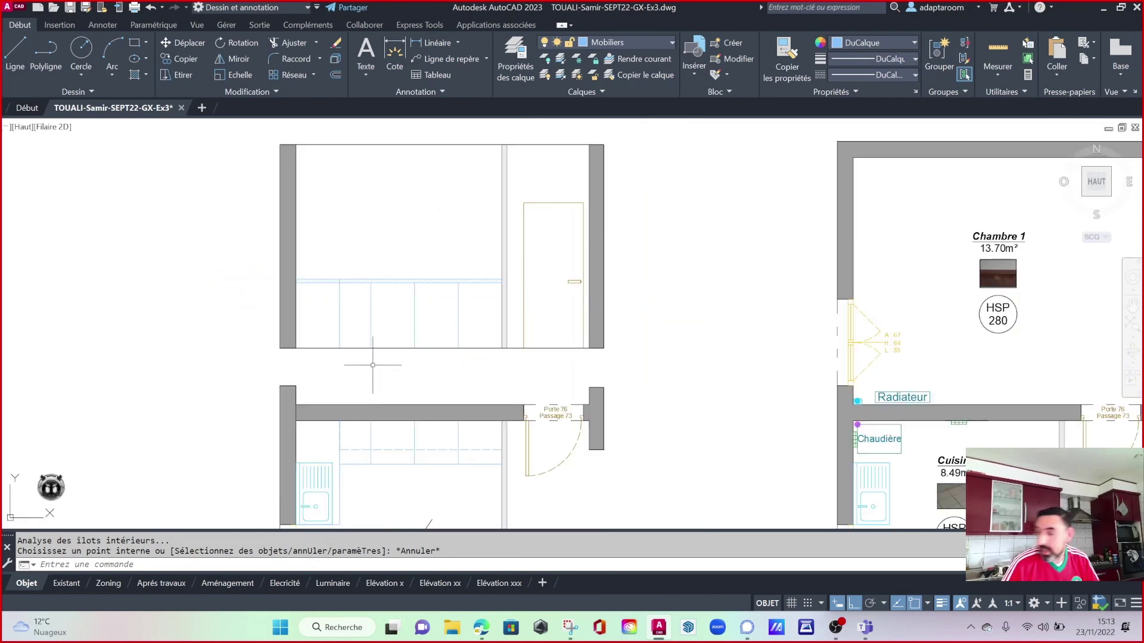
scroll(350, 399, "up", 2)
Offset the elevation's bottom line 10 upward as the plinth line, then select the door handle.
key("Escape")
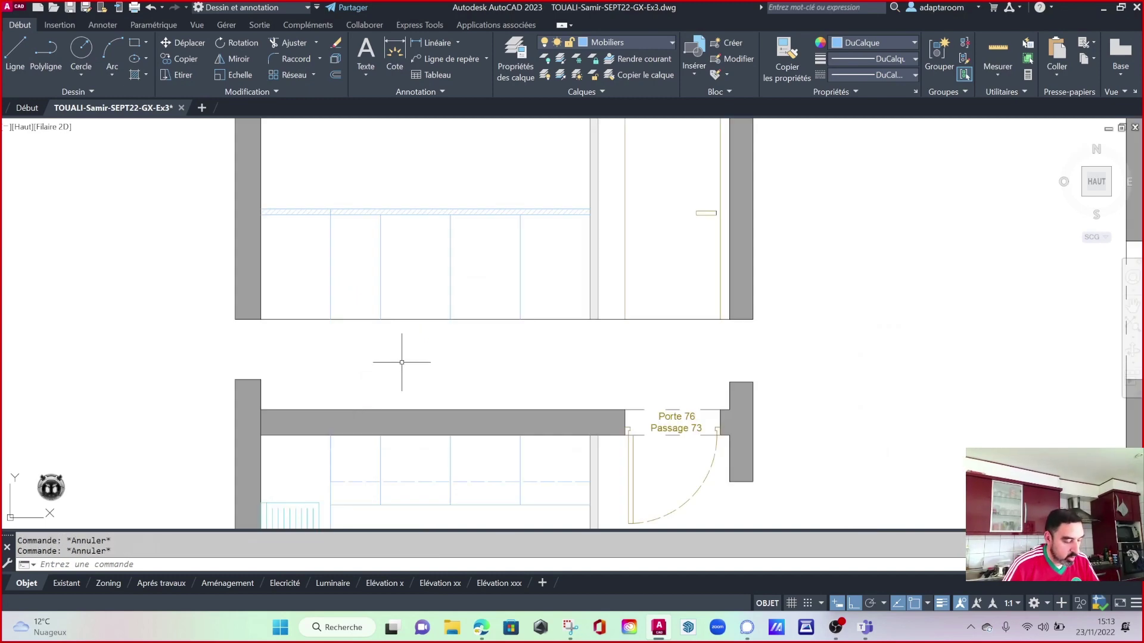
type("dec")
key("Return")
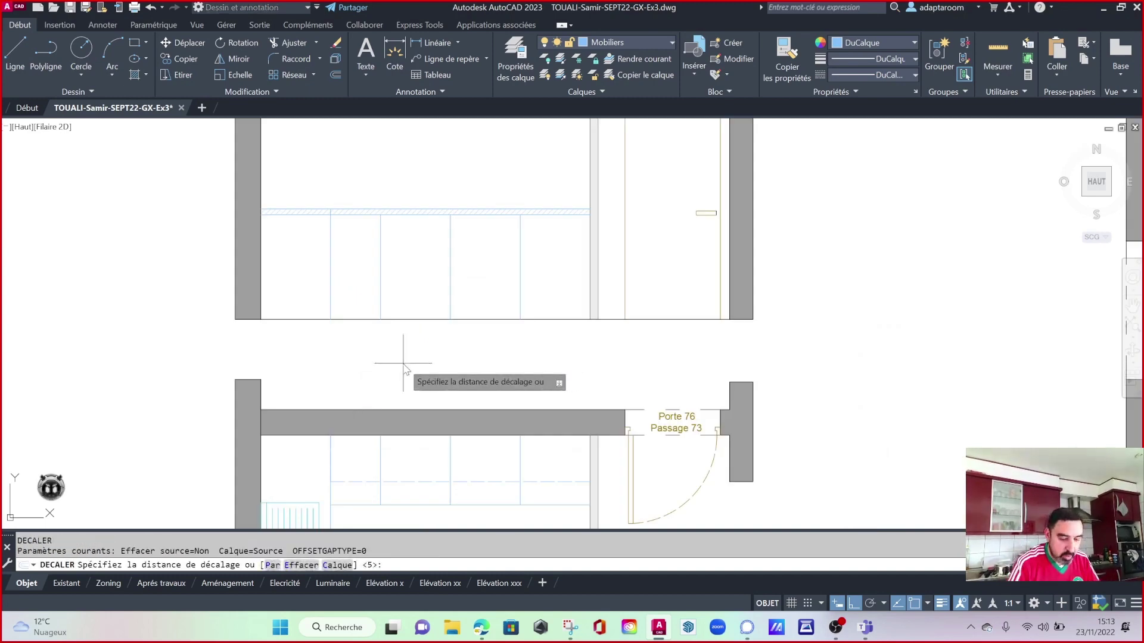
type("10")
key("Return")
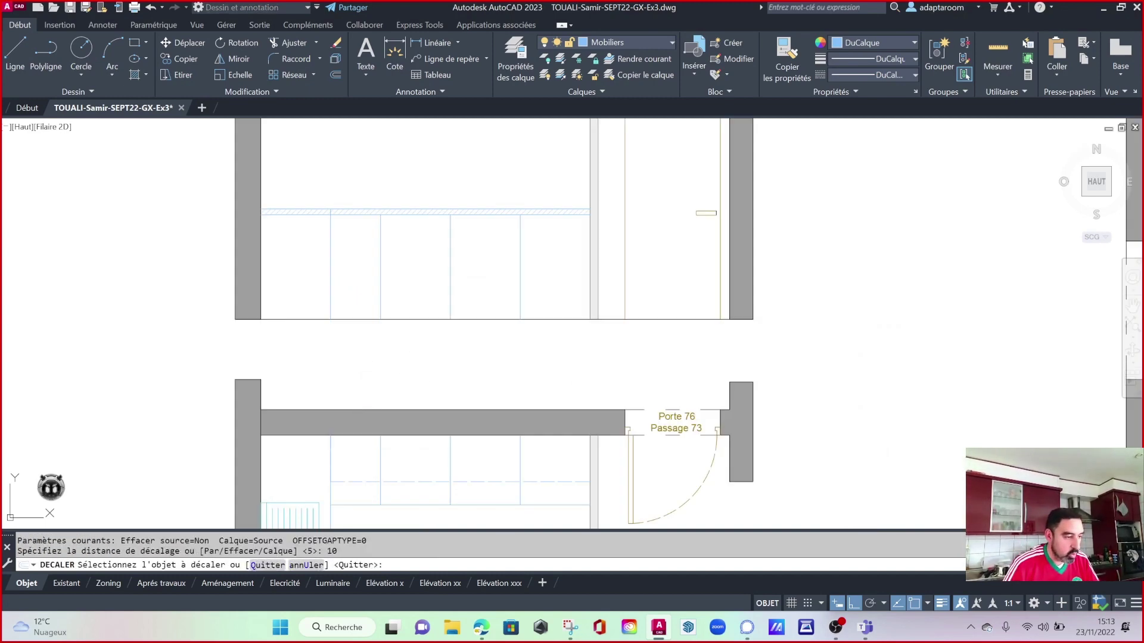
left_click(419, 320)
left_click(417, 301)
key("Escape")
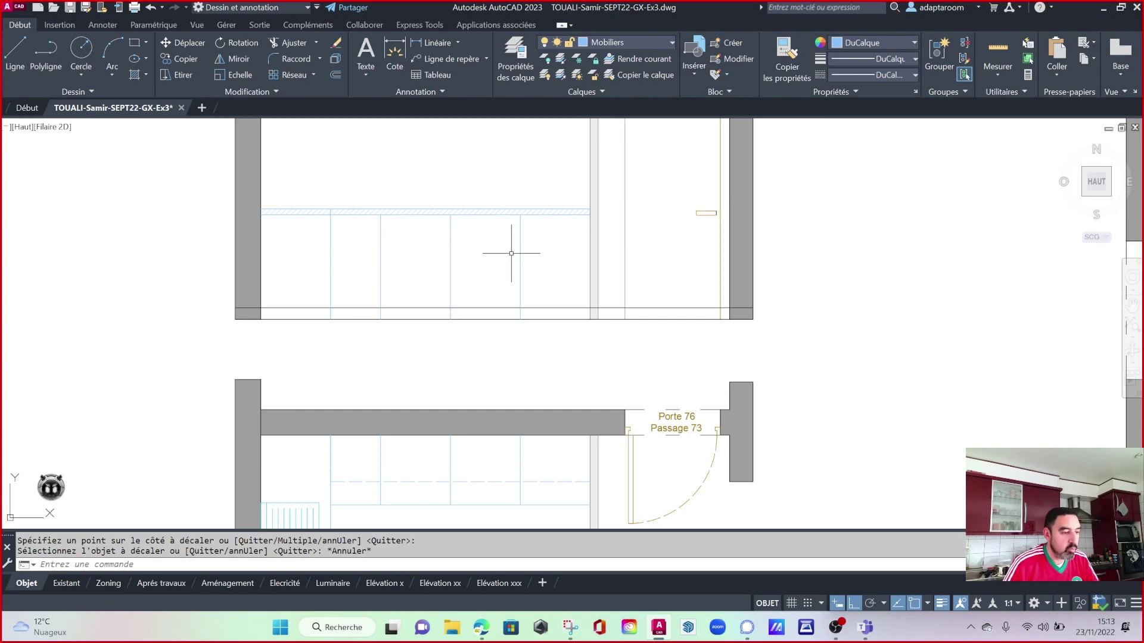
left_click(734, 219)
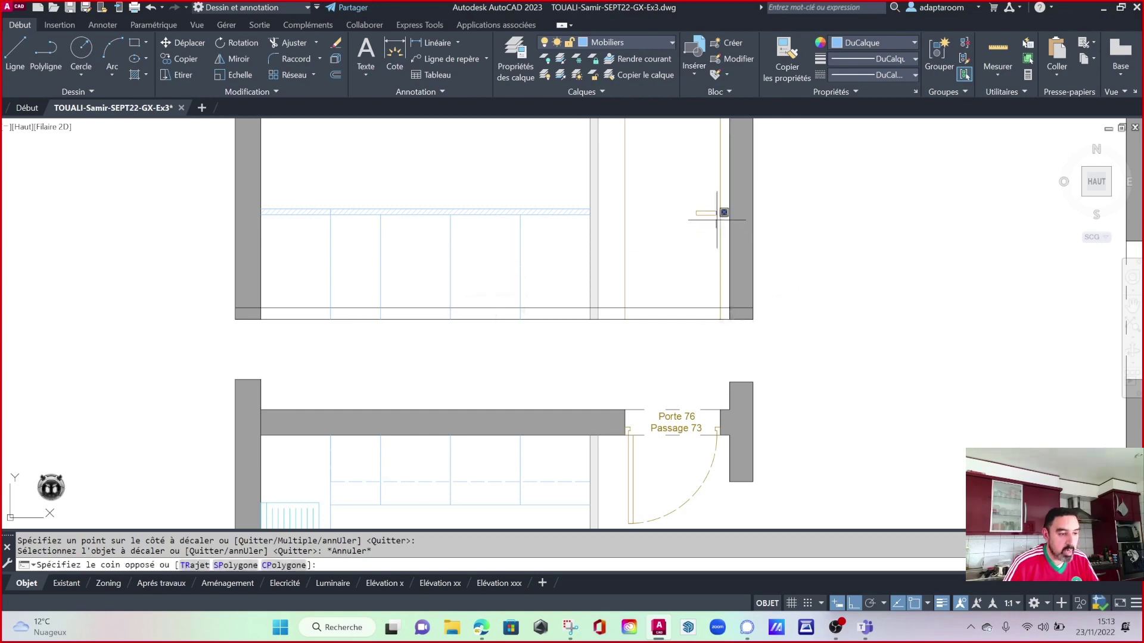
left_click(692, 182)
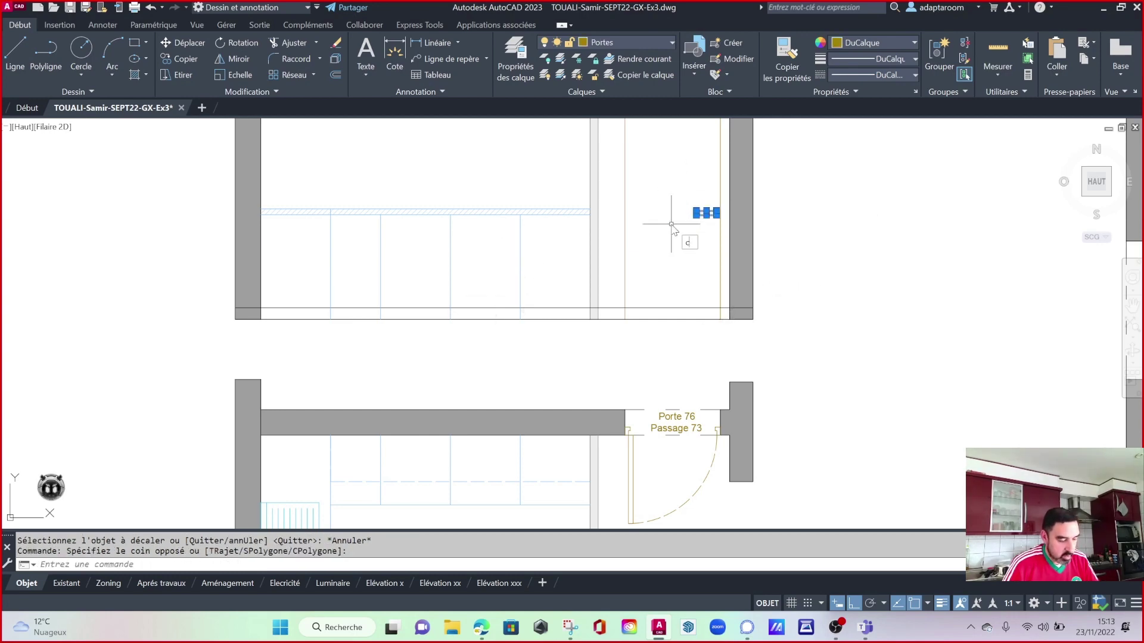
Copy the door handle onto a cabinet front, with ortho turned off via F8.
type("o")
key("Return")
scroll(715, 200, "up", 3)
scroll(732, 185, "up", 1)
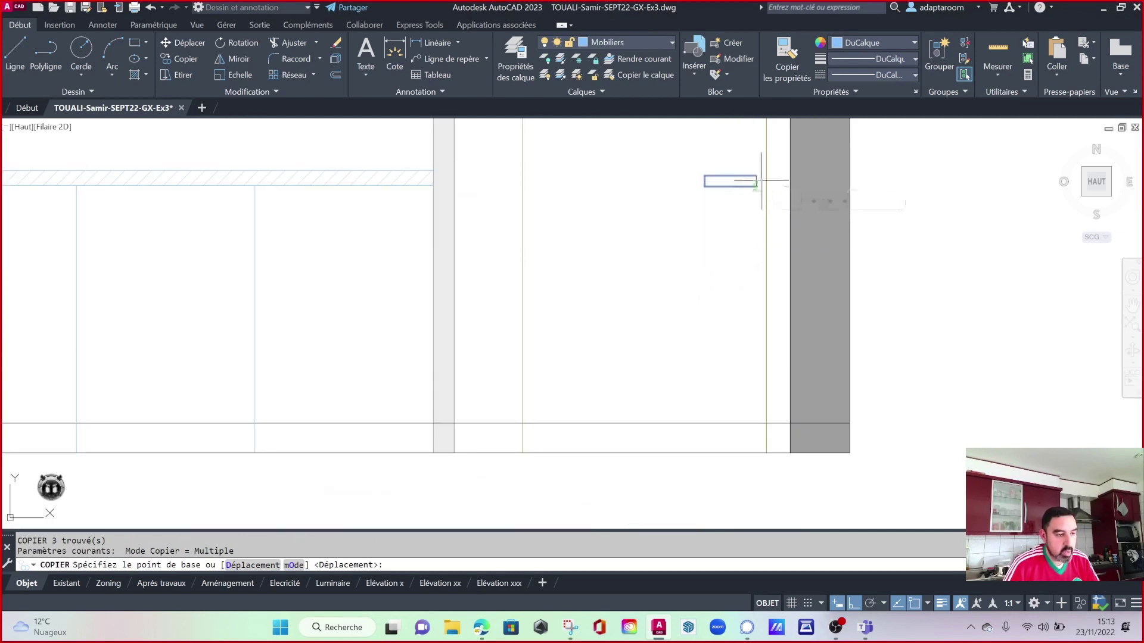
left_click(758, 180)
middle_click_drag(307, 302, 486, 278)
key("F8")
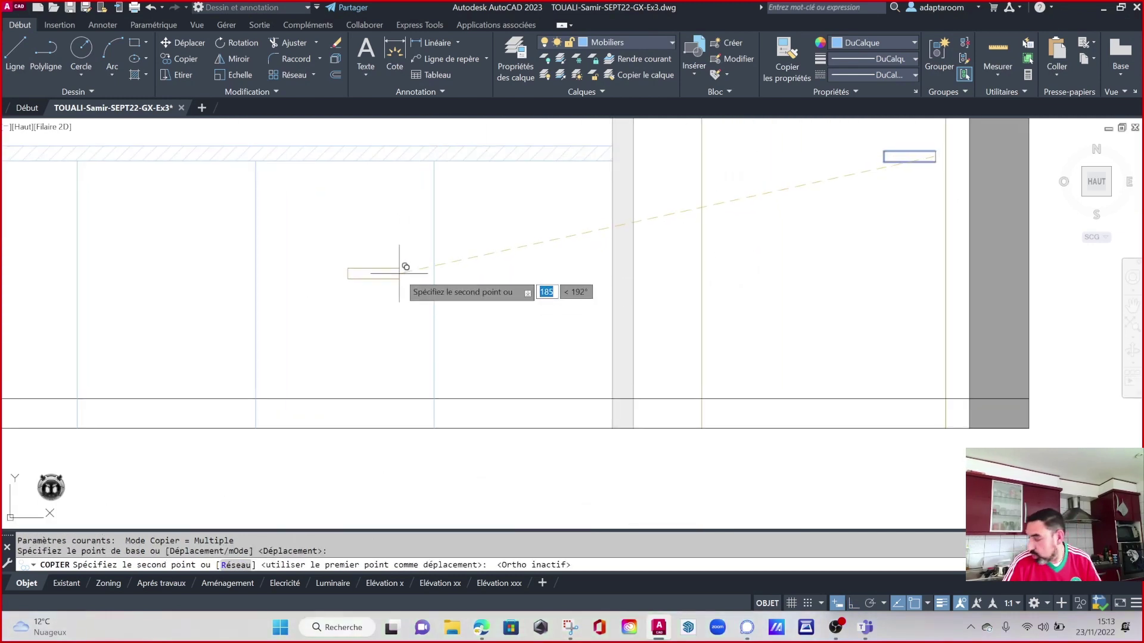
scroll(429, 271, "up", 2)
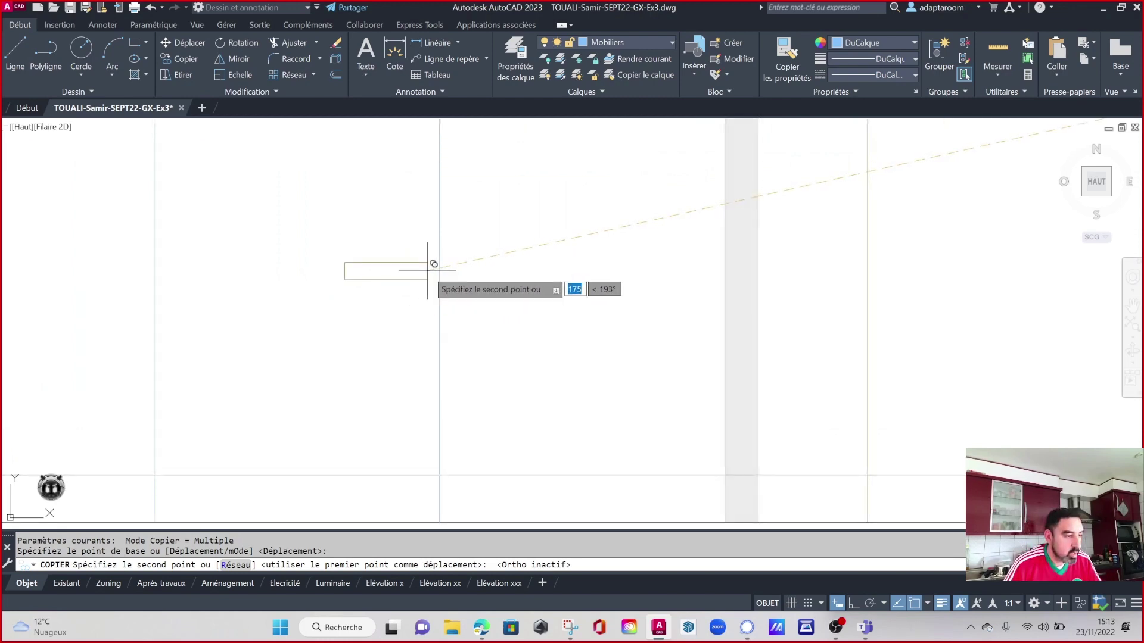
key("Escape")
key("Escape")
Start a line from the handle copy's corner, cancel it, and select the handle copy.
type("l")
key("Return")
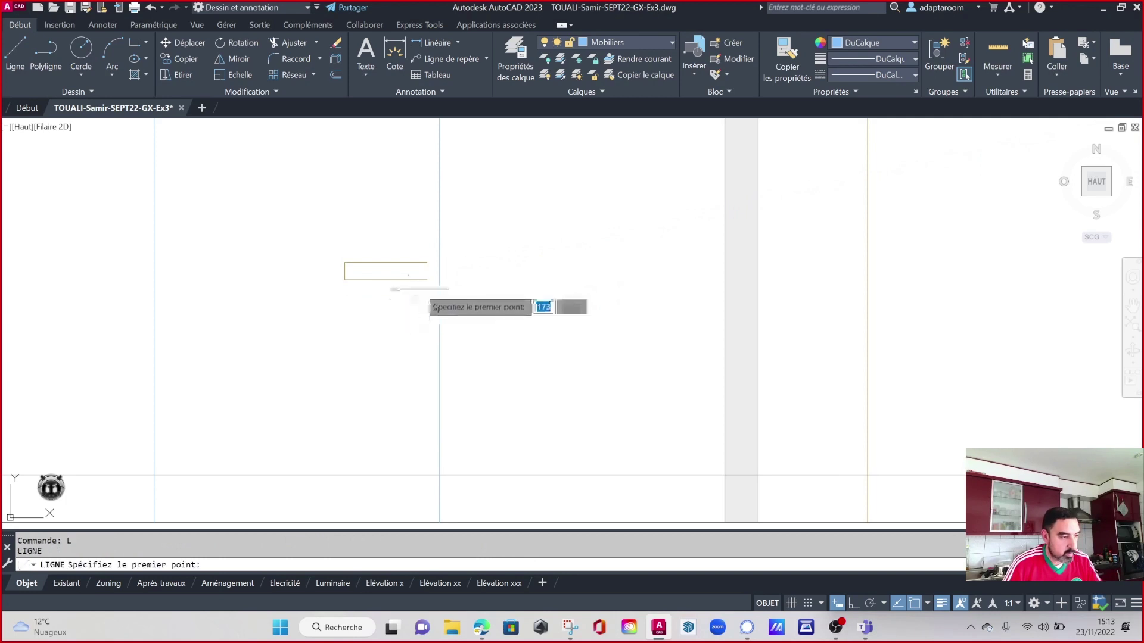
left_click(427, 279)
type("4")
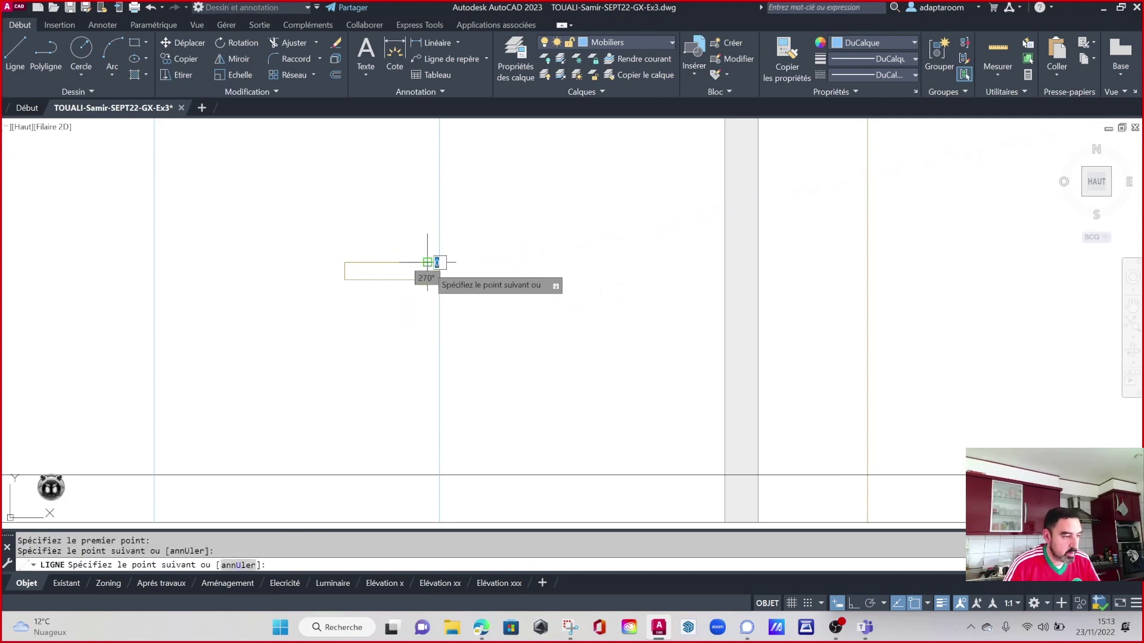
key("Escape")
left_click(429, 301)
left_click(328, 228)
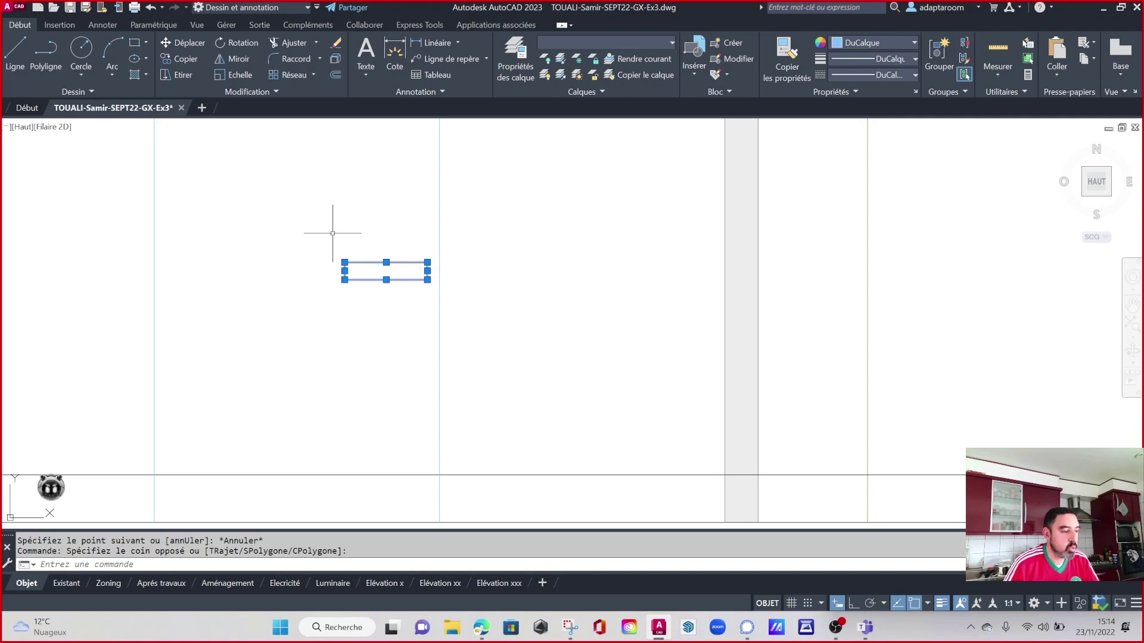
Try mirroring the handle copy about a vertical axis, cancel, and reselect it.
type("i")
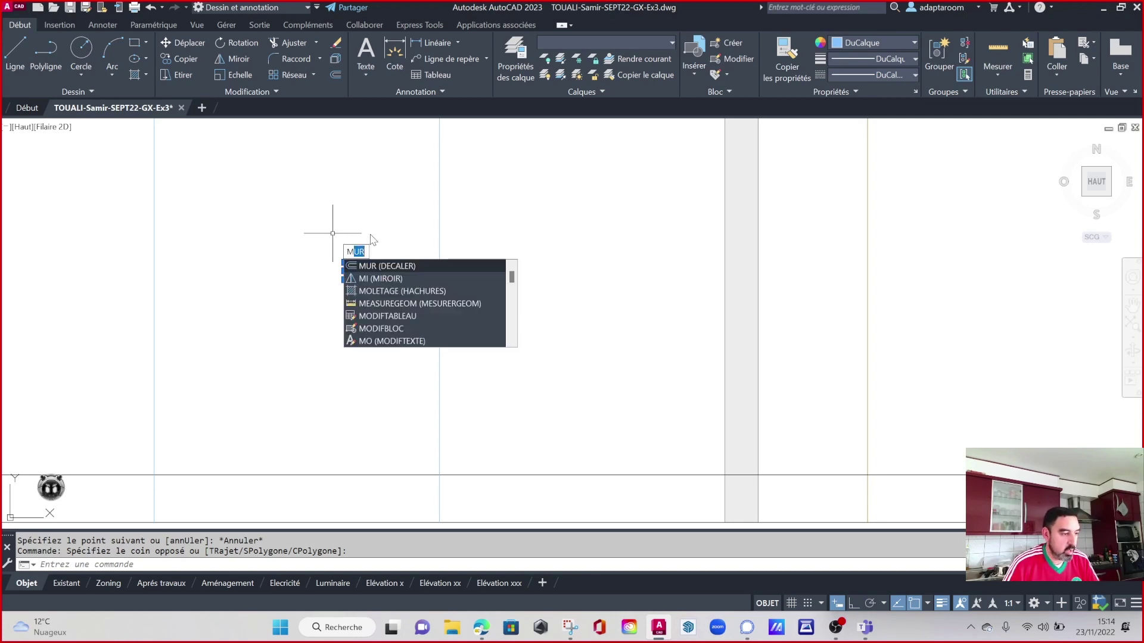
key("Return")
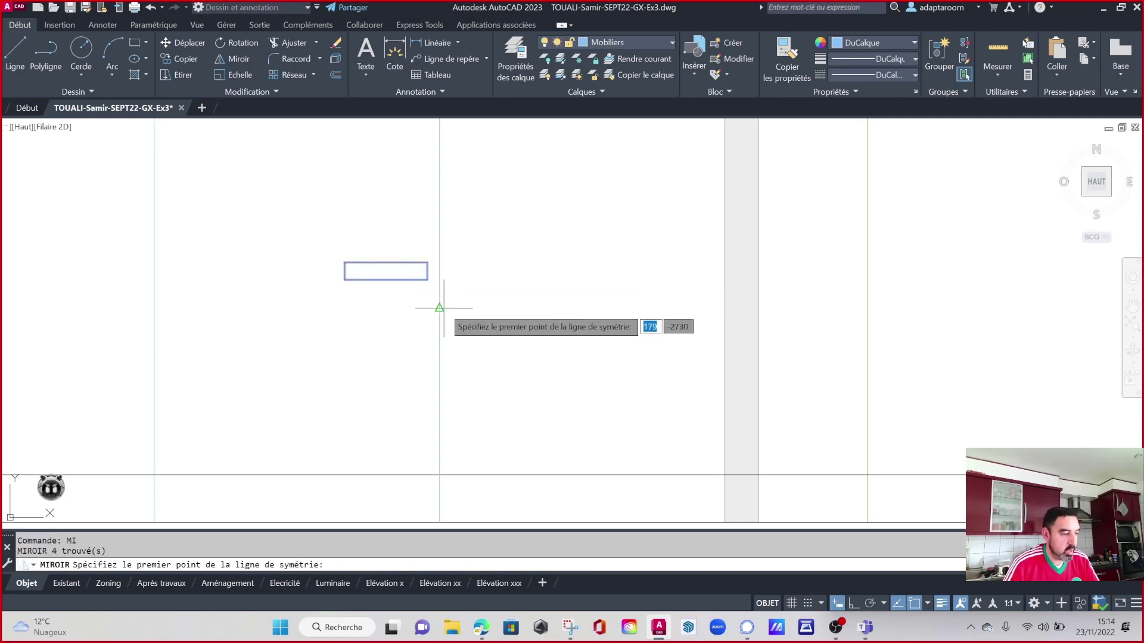
left_click(439, 308)
left_click(439, 207)
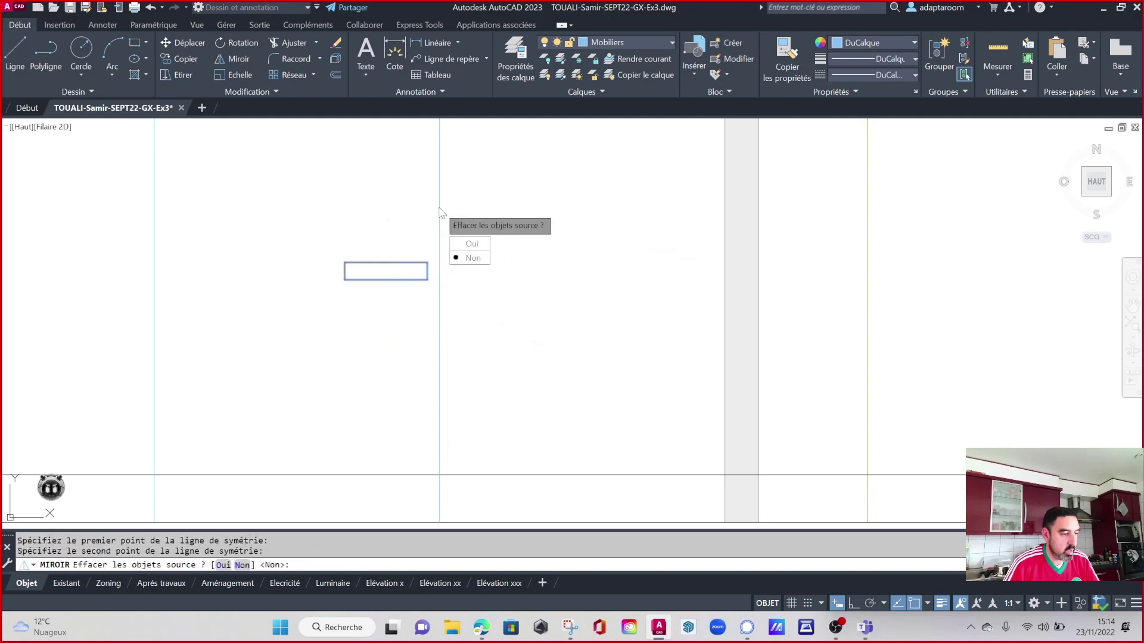
key("Escape")
key("Escape")
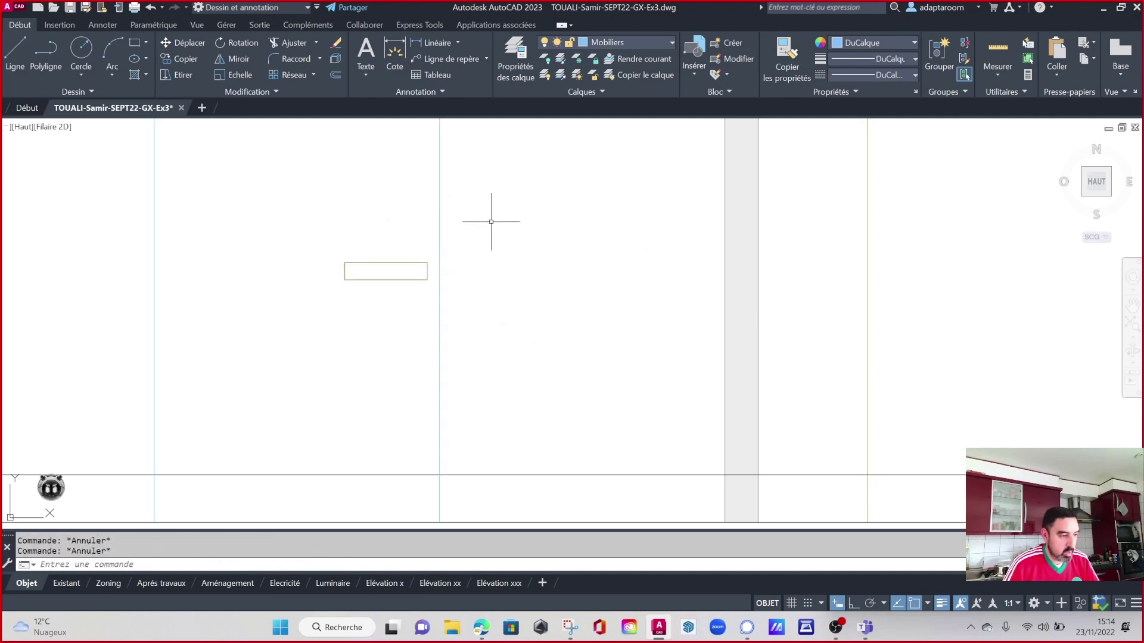
left_click(432, 289)
left_click(318, 246)
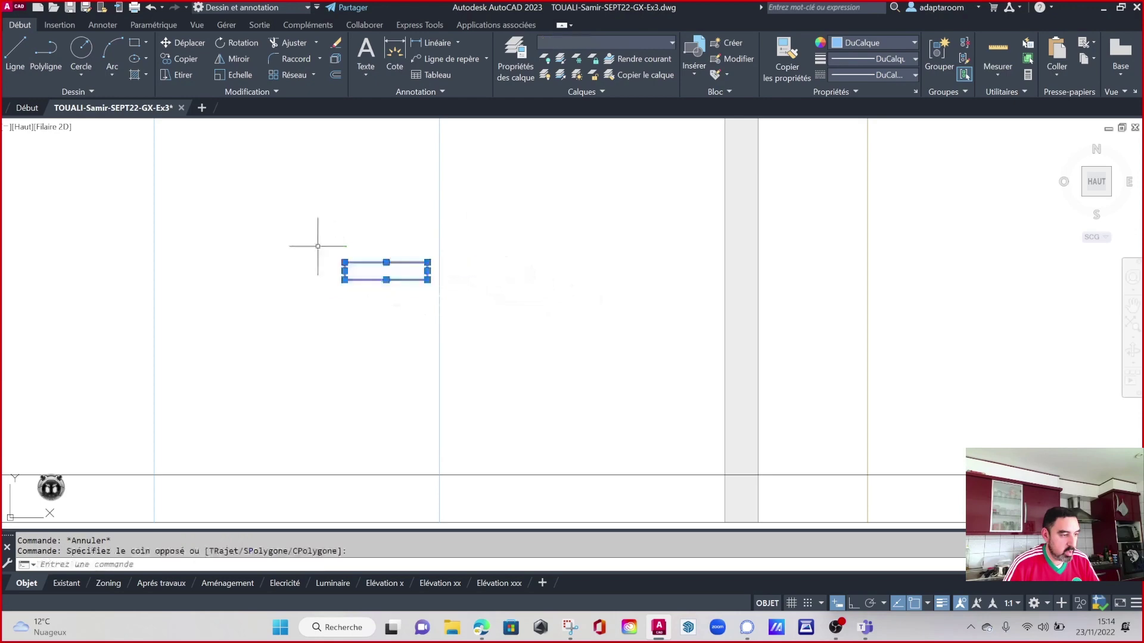
Clear the selection, run MI and crossing-select the copied cabinet handle to mirror.
scroll(522, 314, "down", 3)
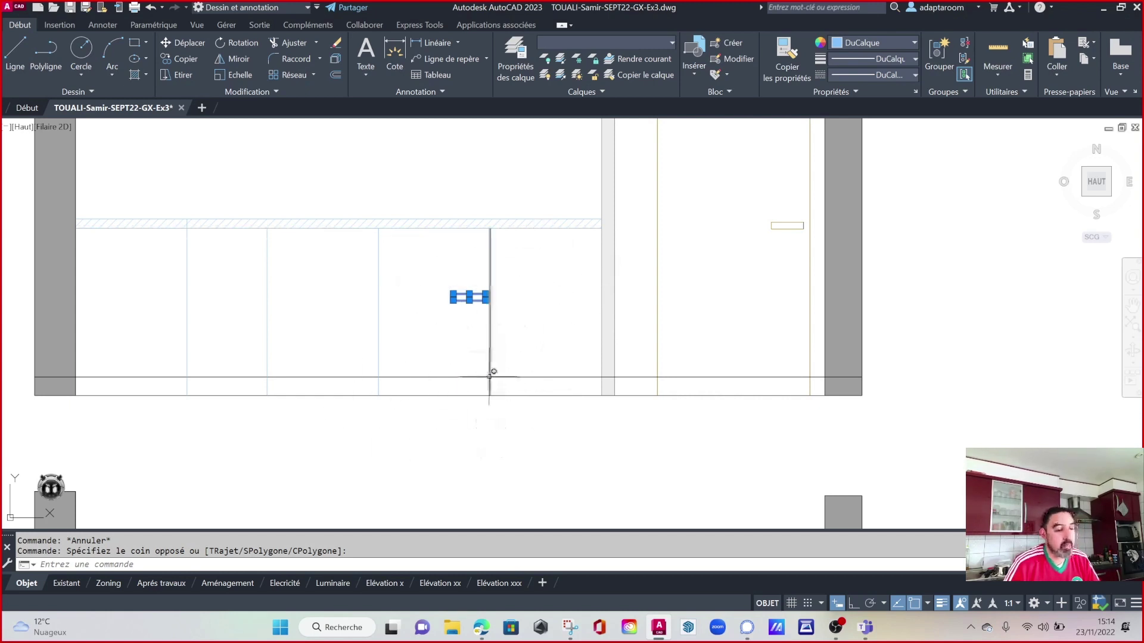
scroll(522, 310, "up", 2)
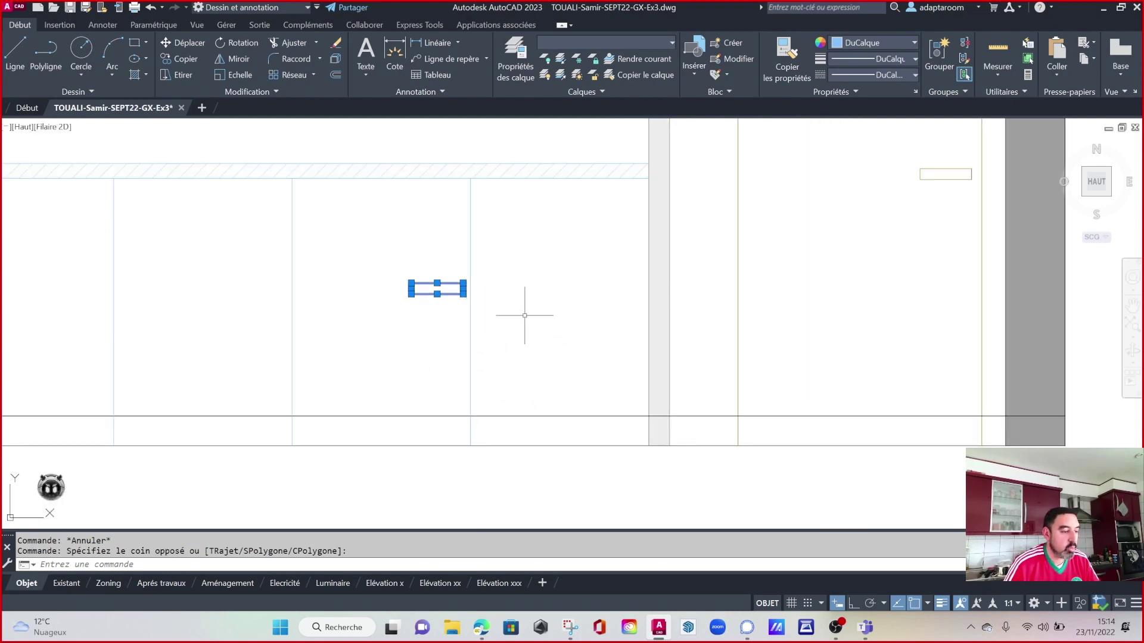
key("Escape")
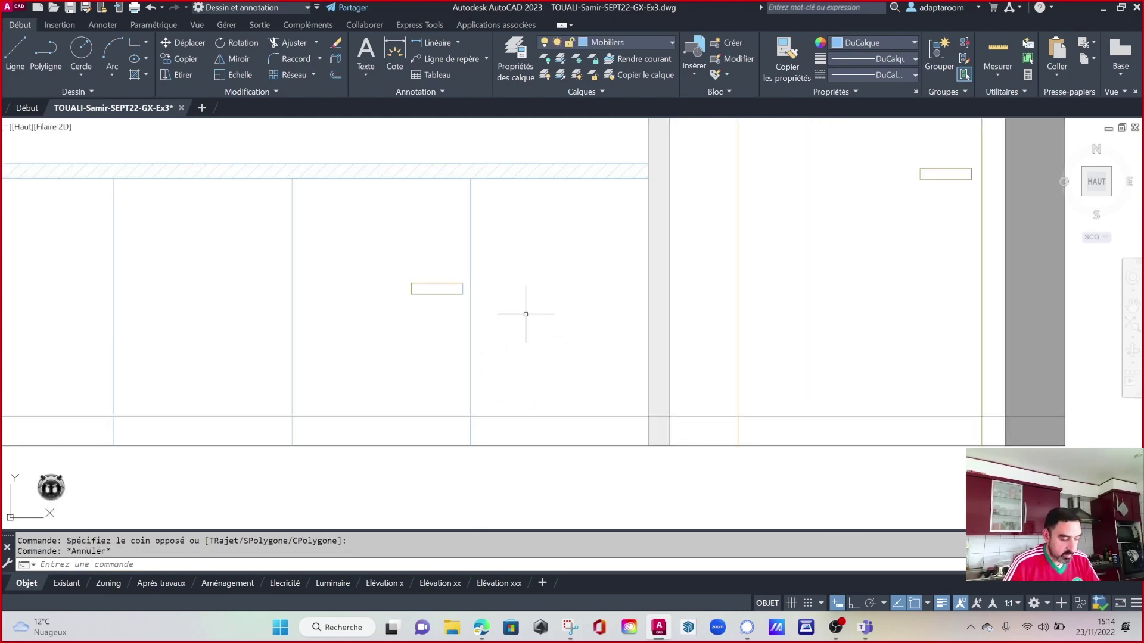
type("Mi")
key("Return")
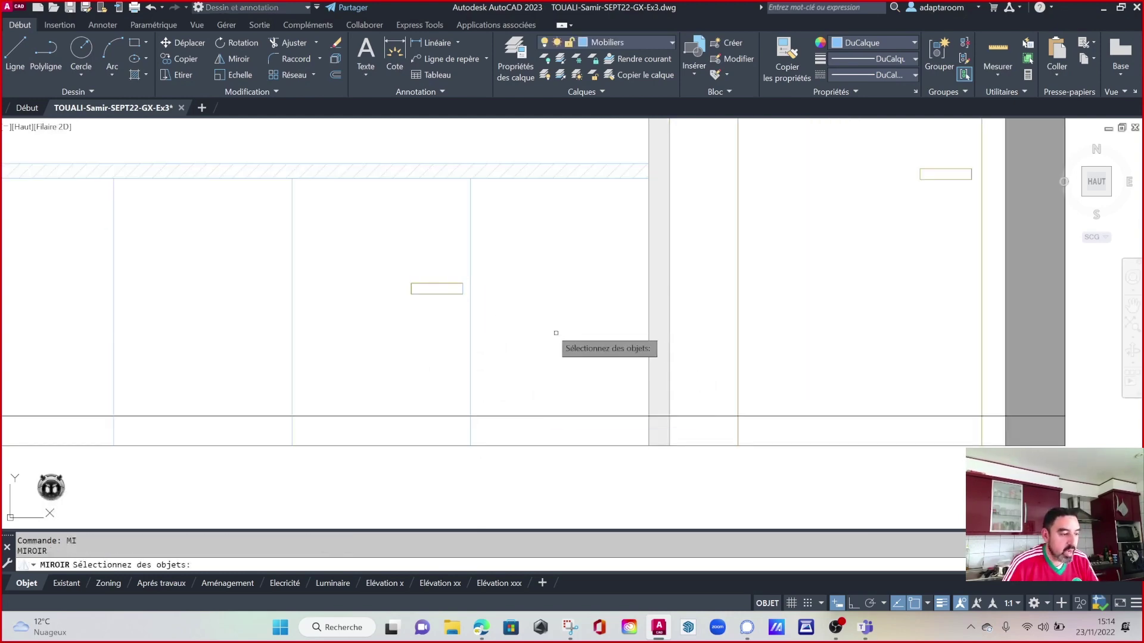
scroll(464, 298, "up", 2)
left_click(467, 300)
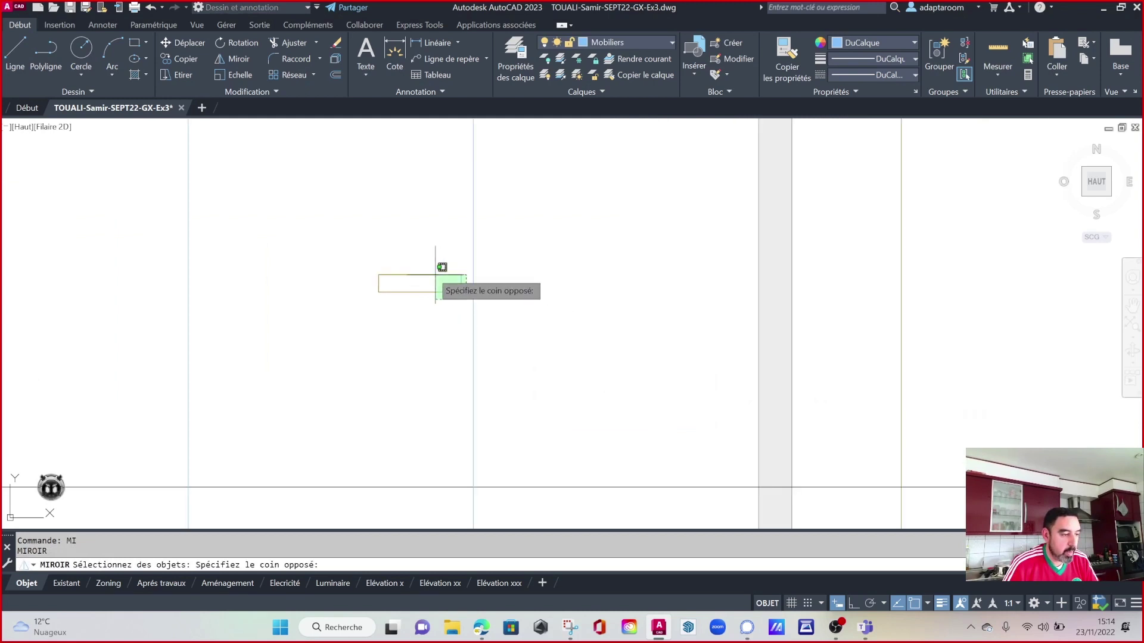
left_click(334, 240)
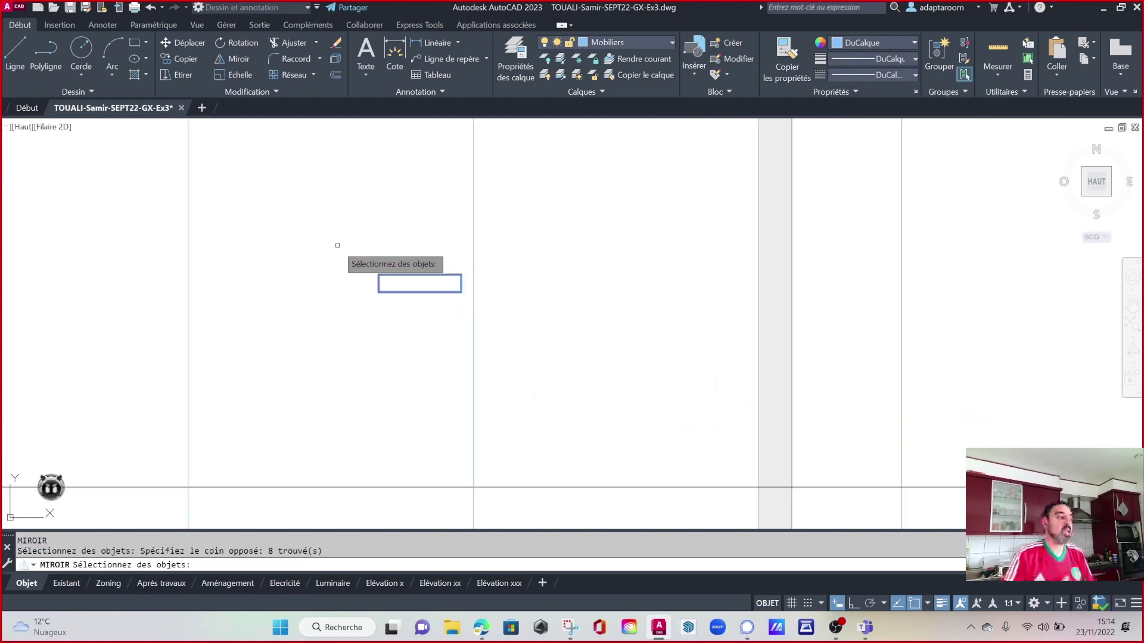
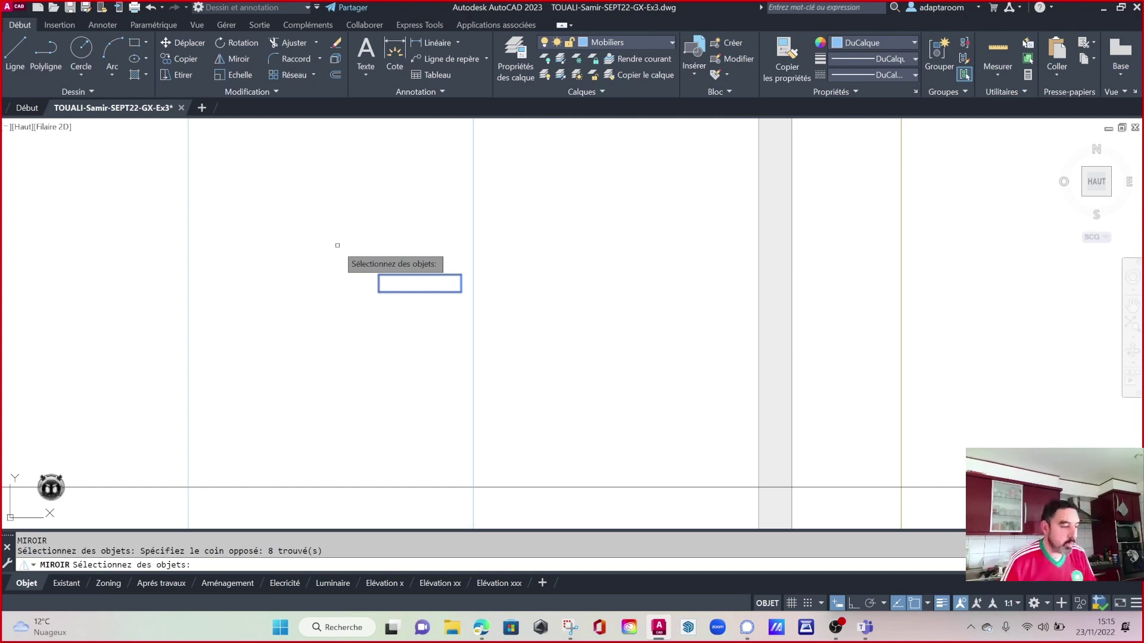
Make a first attempt at mirroring the handle, then abandon it.
key("Return")
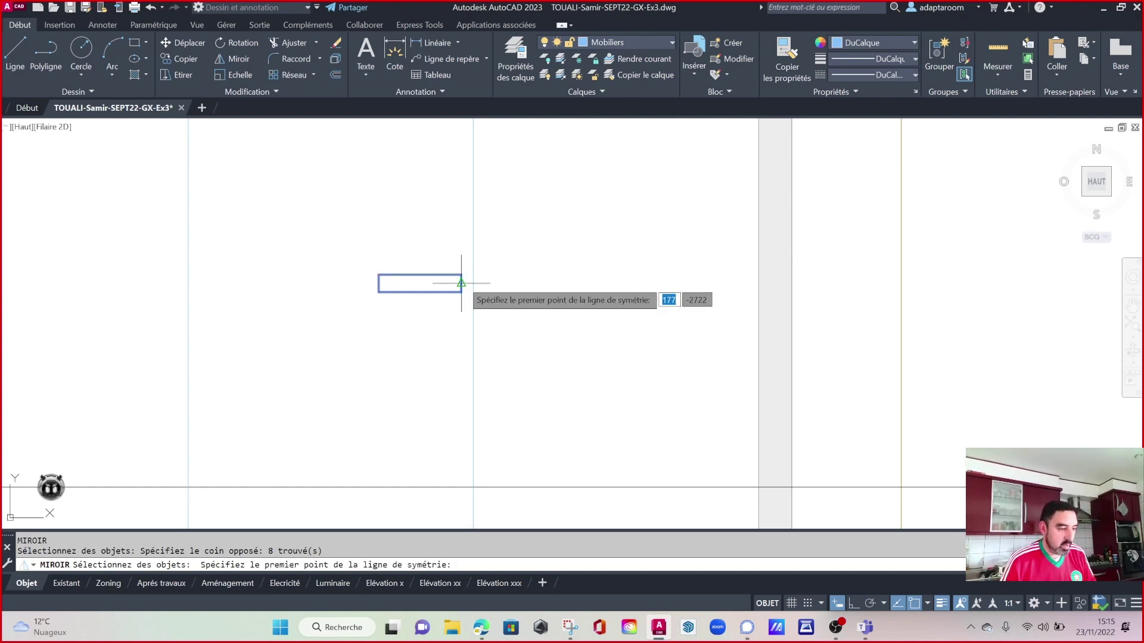
left_click(462, 284)
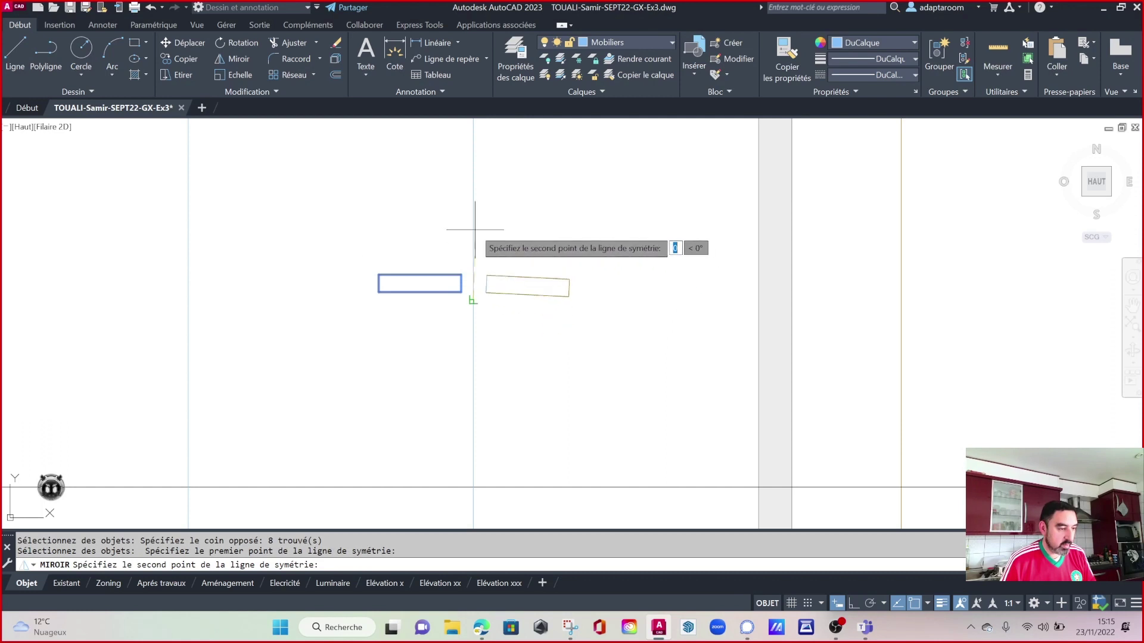
key("F8")
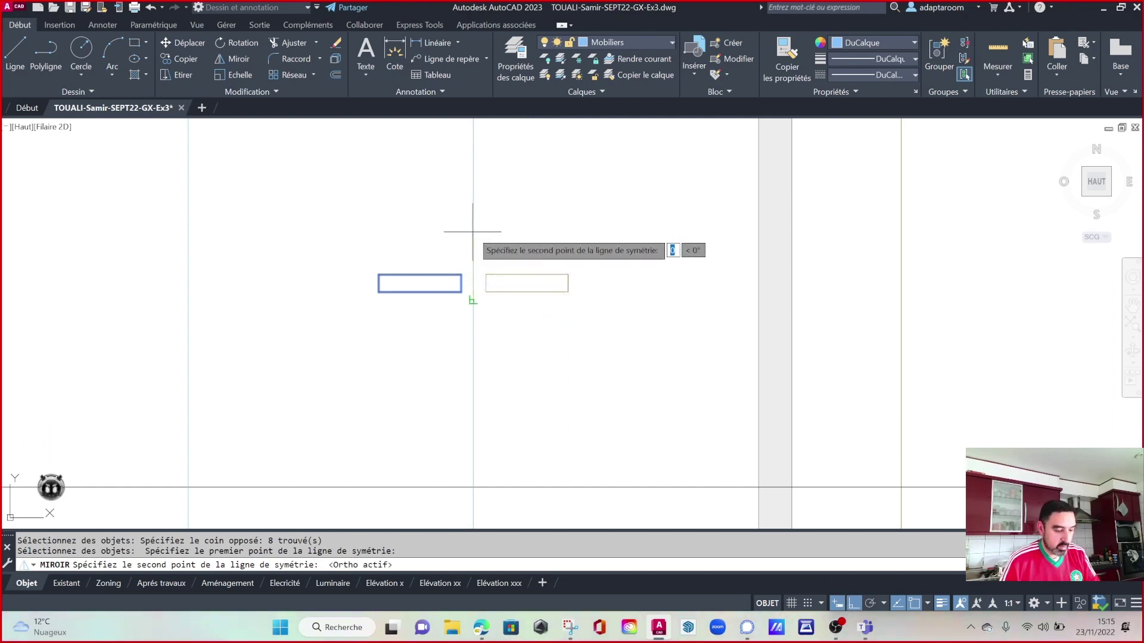
key("F8")
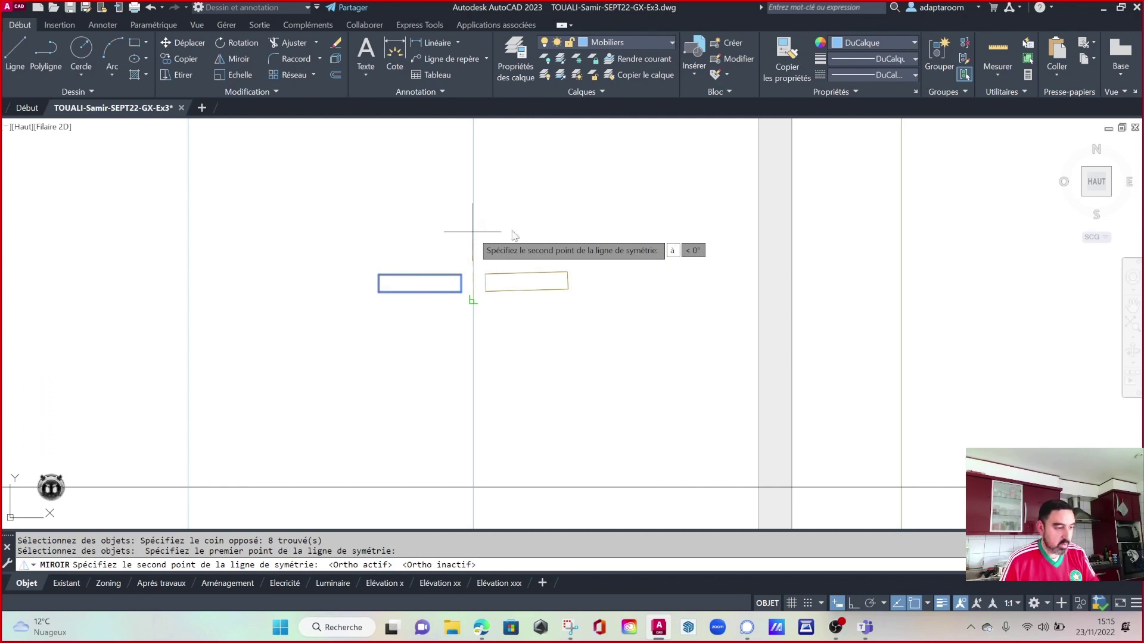
key("Escape")
key("Escape")
scroll(509, 271, "down", 4)
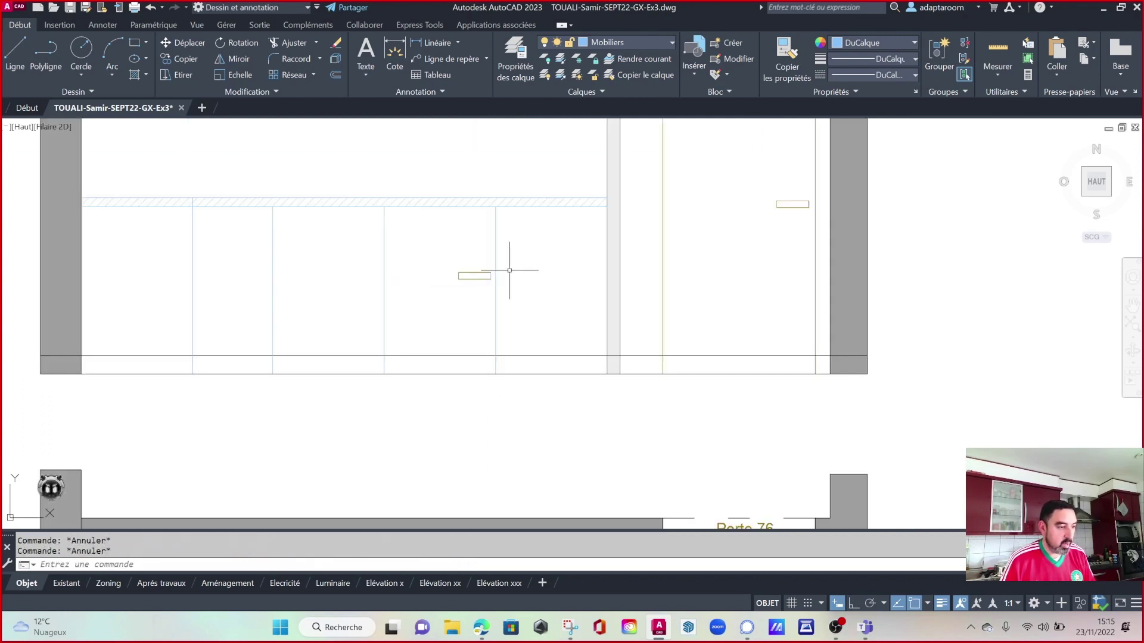
scroll(480, 295, "up", 4)
Mirror the handle rectangle across the vertical door divide, keeping the original.
left_click(537, 258)
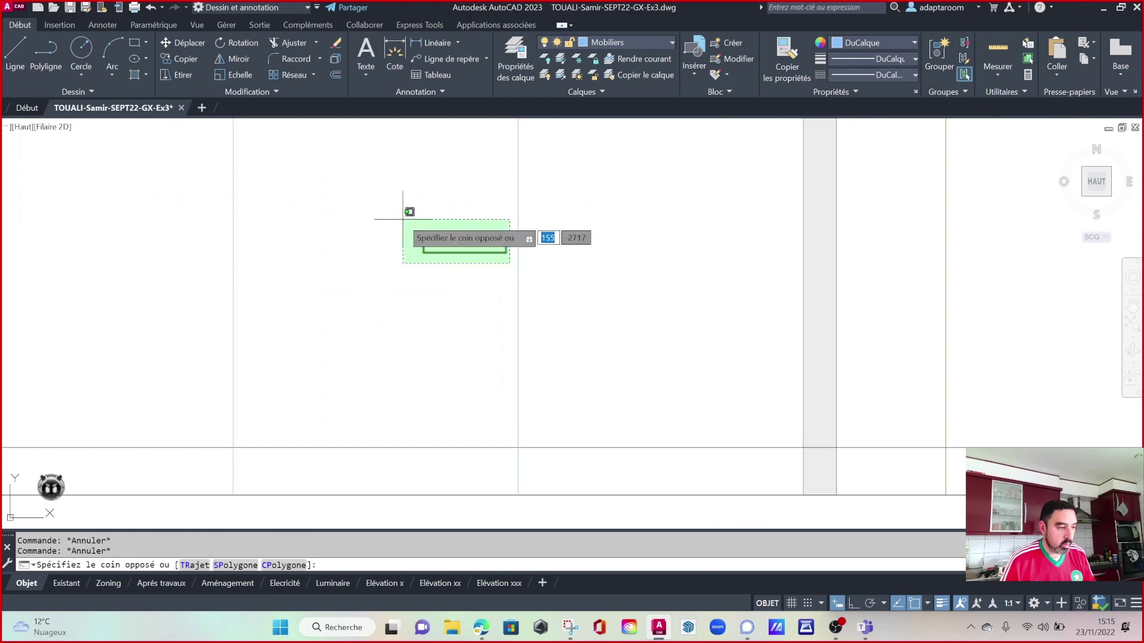
left_click(413, 225)
type("mi")
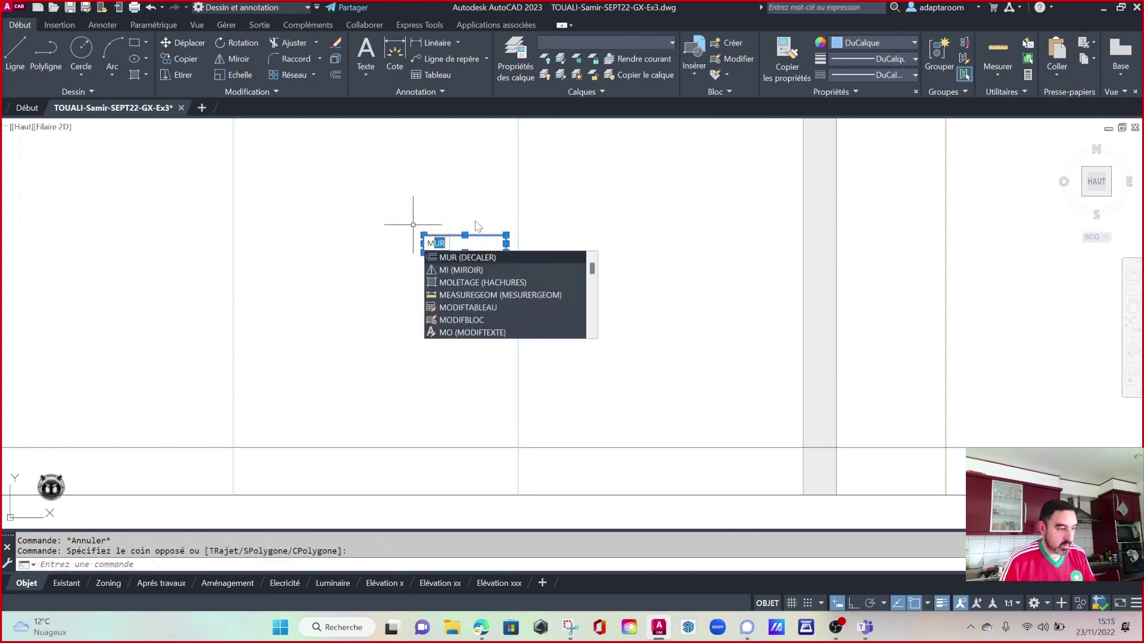
key("Return")
left_click(519, 280)
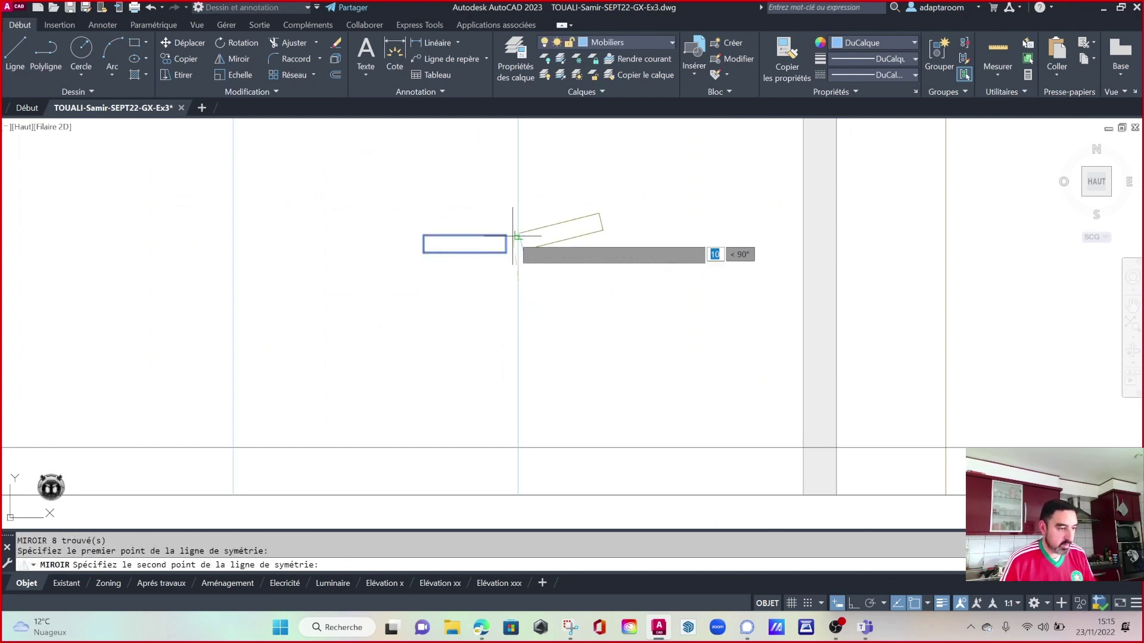
left_click(519, 235)
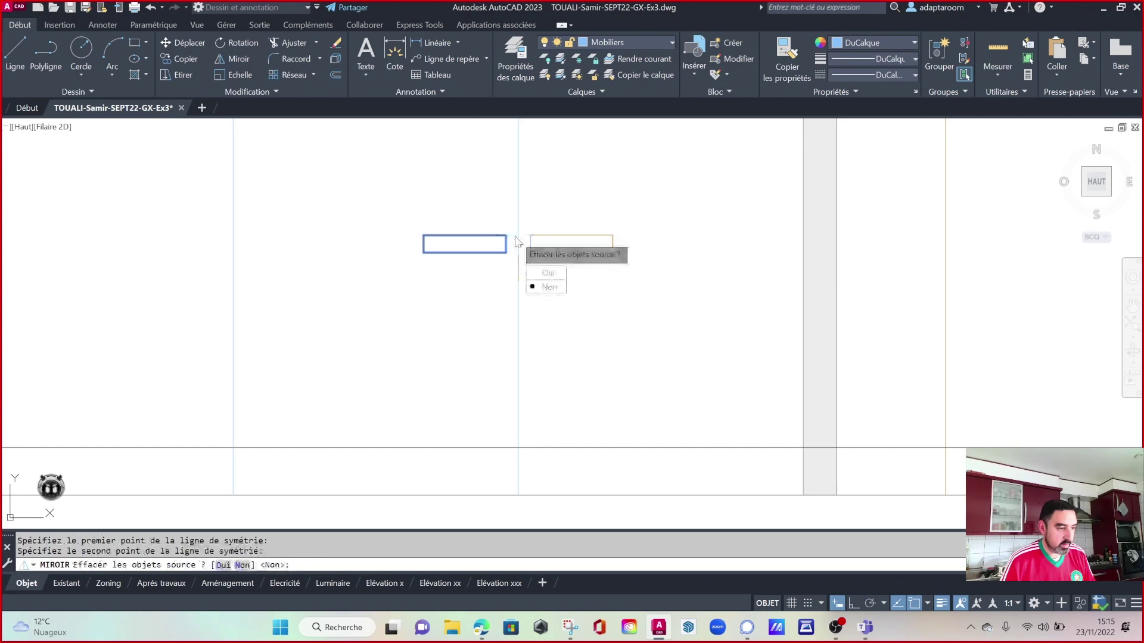
type("n")
key("Return")
Select both the original and mirrored handles and check their layer.
left_click(652, 276)
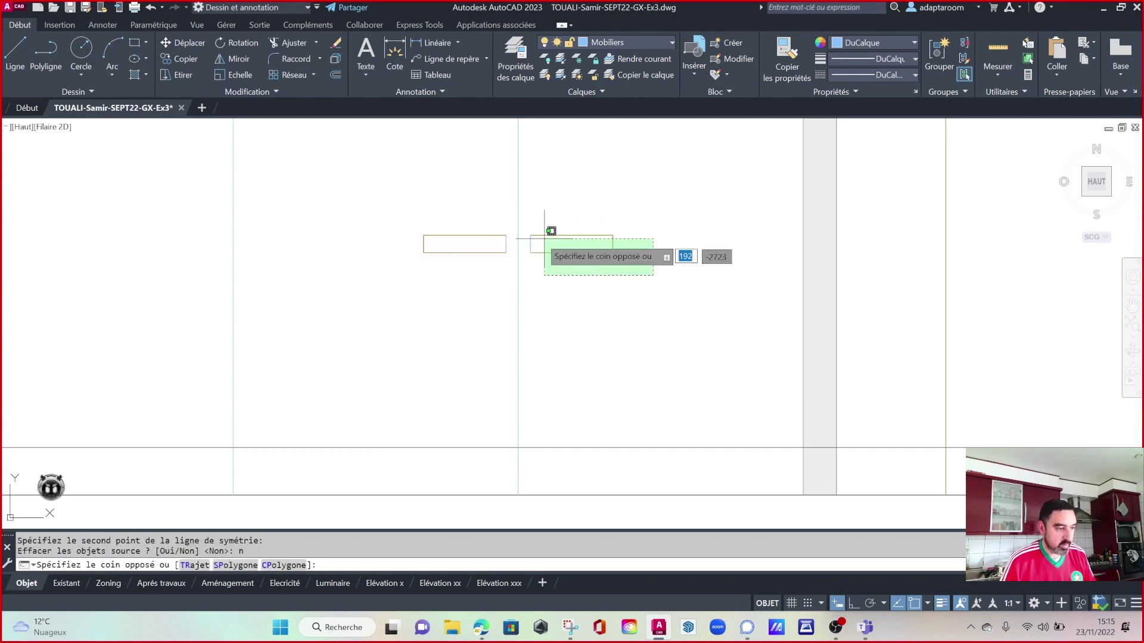
left_click(514, 244)
left_click(516, 264)
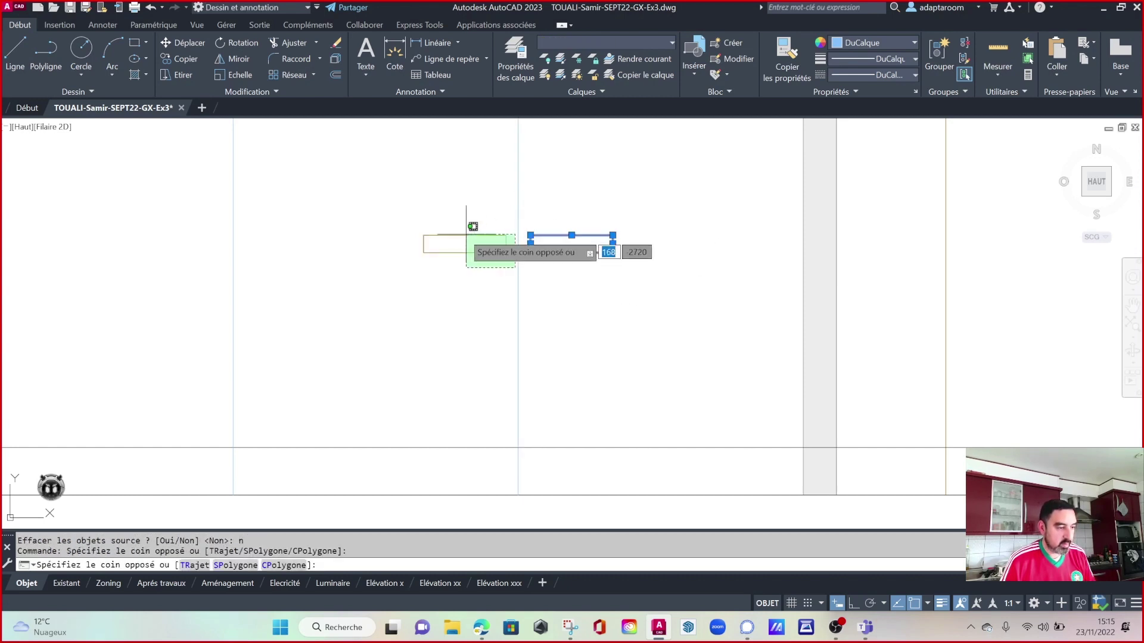
left_click(418, 199)
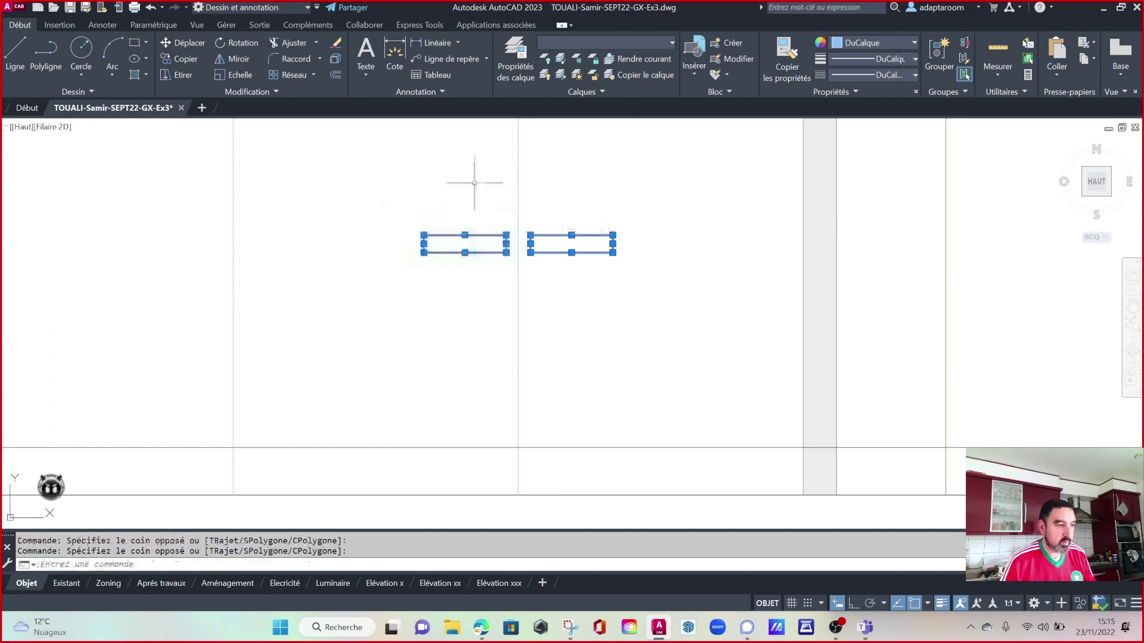
left_click(607, 43)
left_click(781, 55)
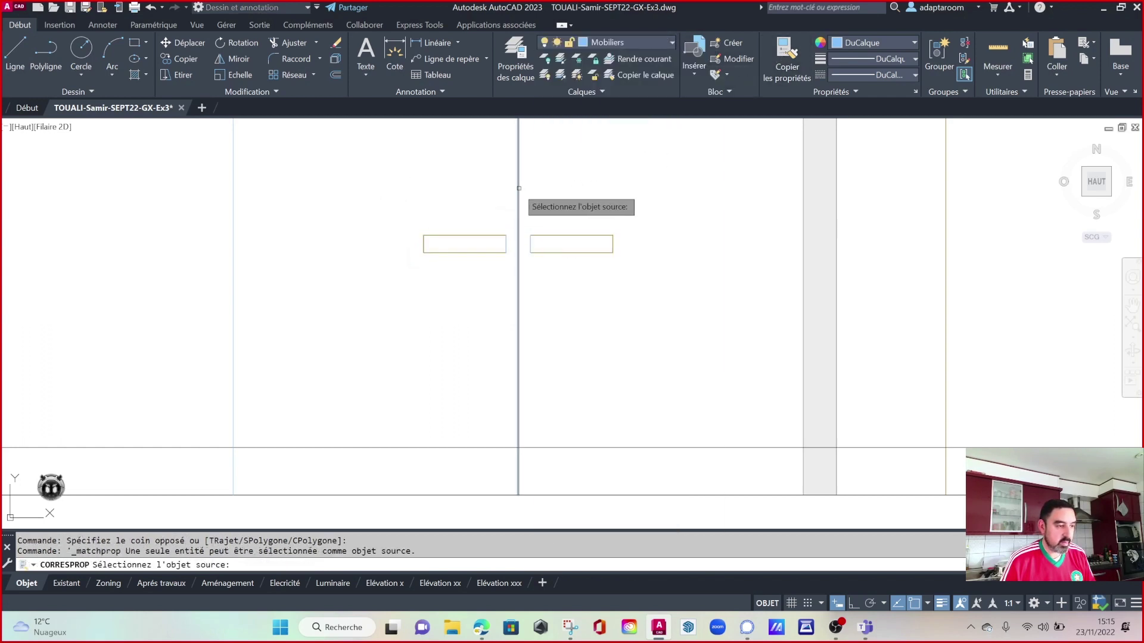
Try matching properties onto the handles, then cancel it.
left_click(533, 215)
left_click(507, 262)
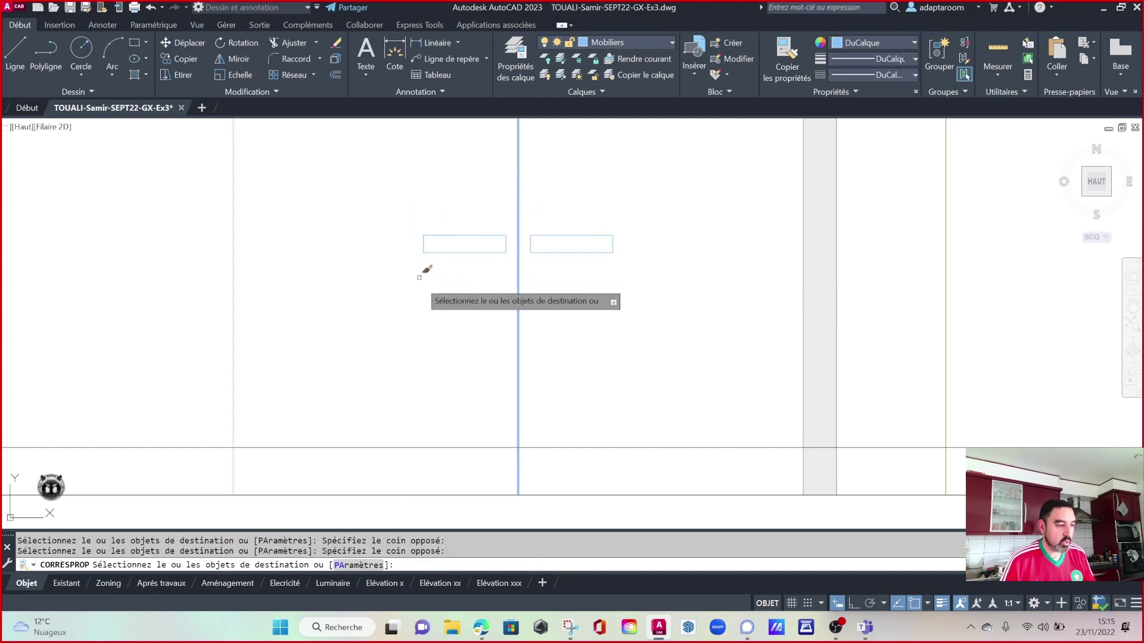
key("Escape")
scroll(472, 319, "down", 4)
scroll(485, 306, "up", 2)
scroll(498, 318, "down", 2)
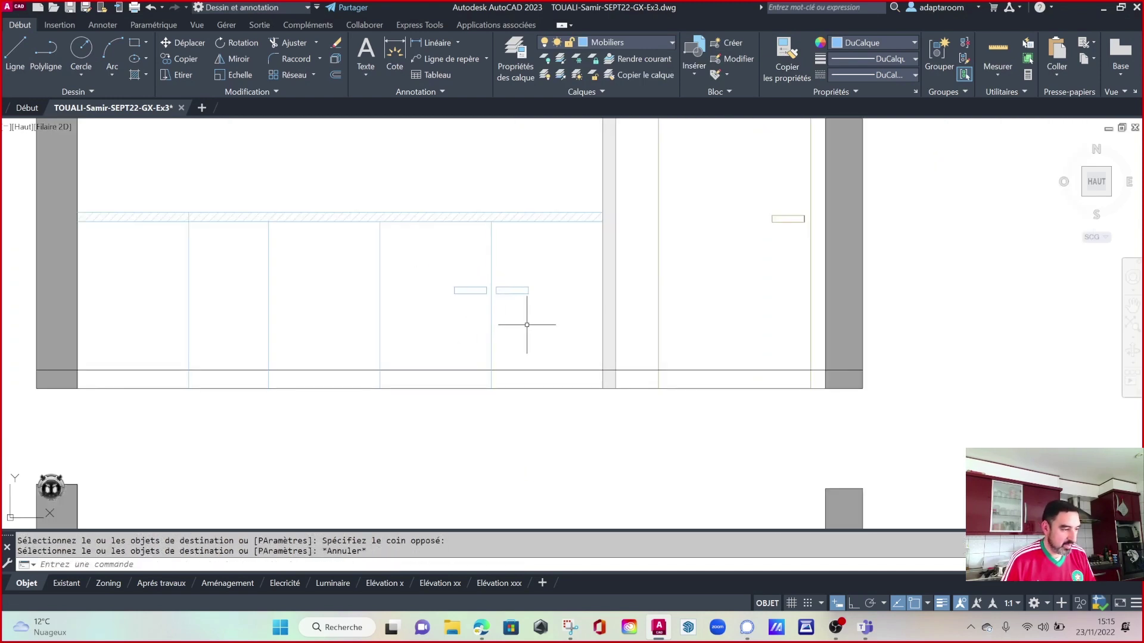
Window-select both door handle rectangles.
left_click(534, 313)
left_click(473, 239)
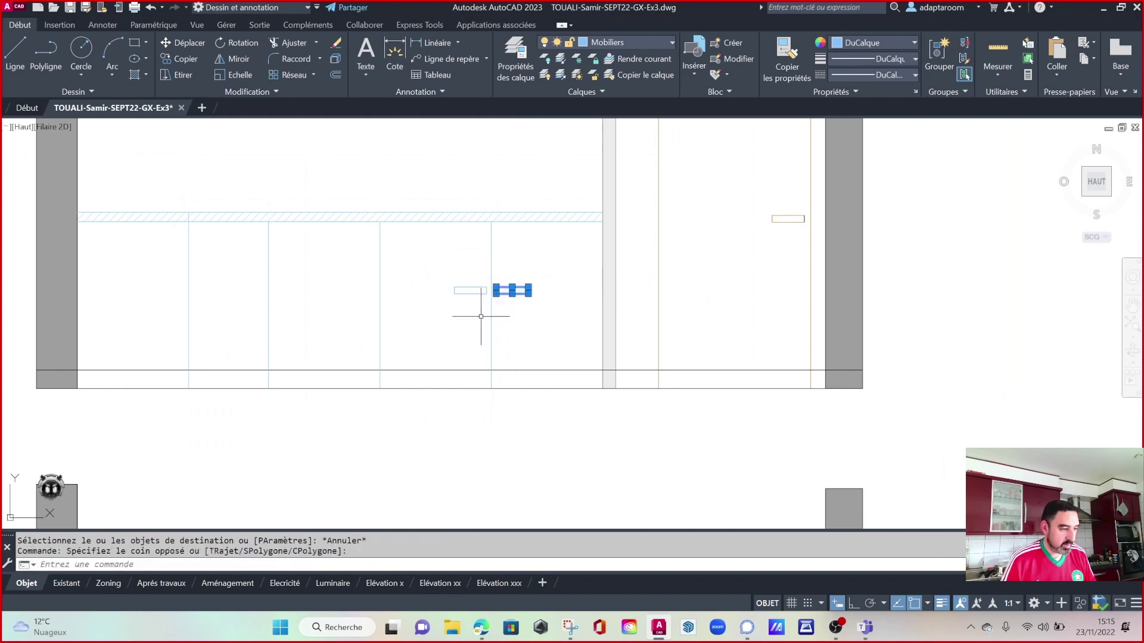
left_click(479, 311)
left_click(444, 264)
scroll(513, 286, "up", 5)
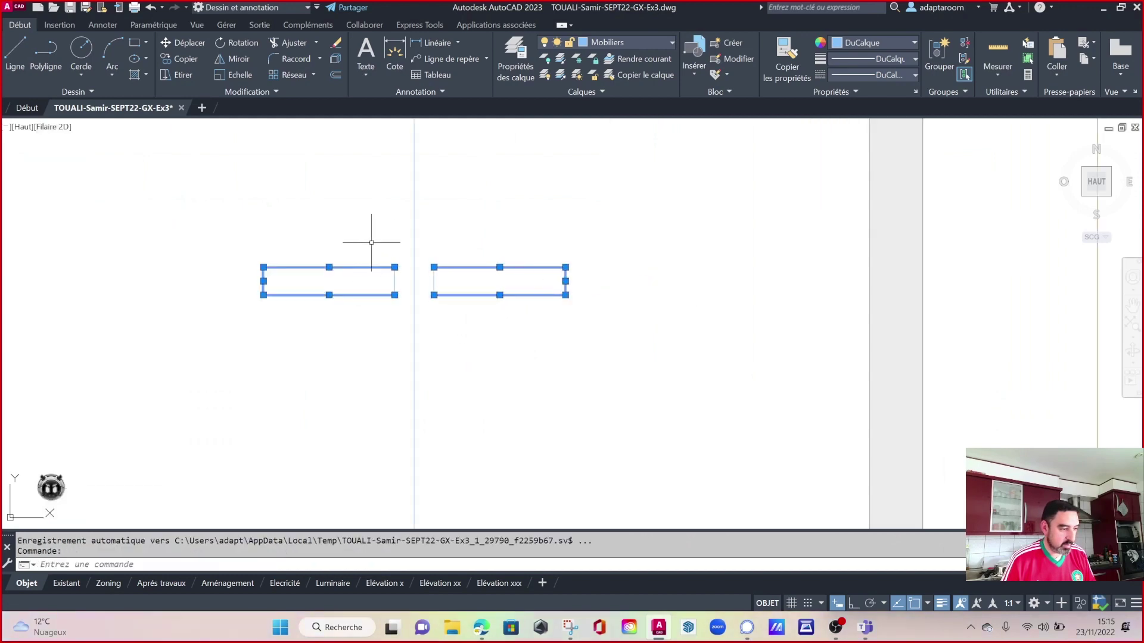
left_click(371, 243)
left_click(423, 333)
left_click(426, 248)
left_click(469, 334)
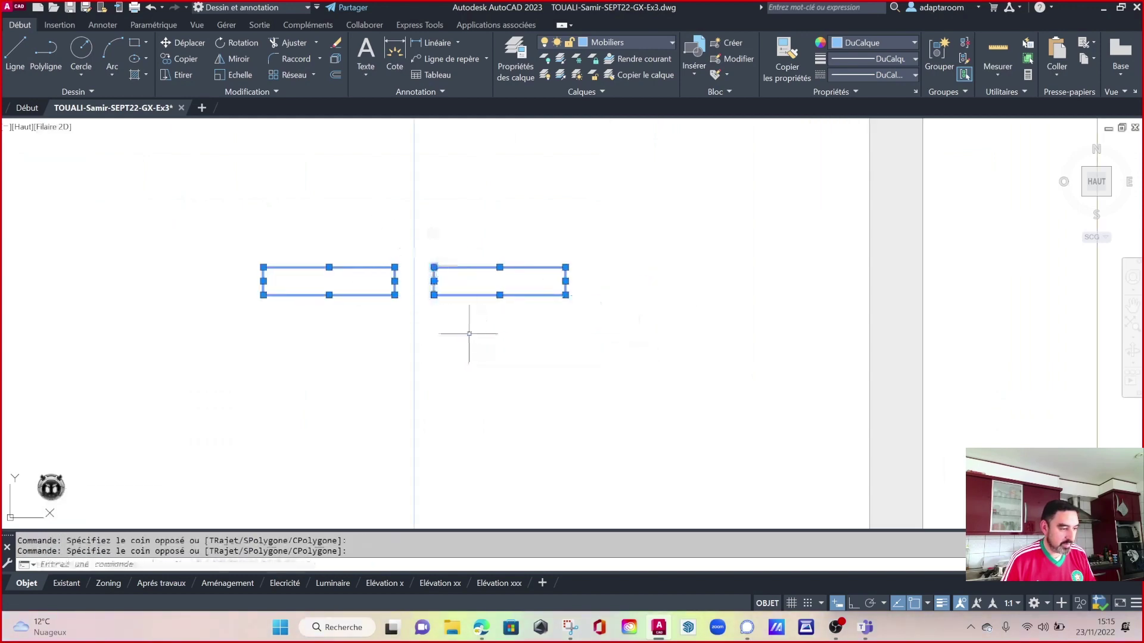
Copy the handle pair from a base point between them onto the neighbouring cabinet.
type("p")
key("Return")
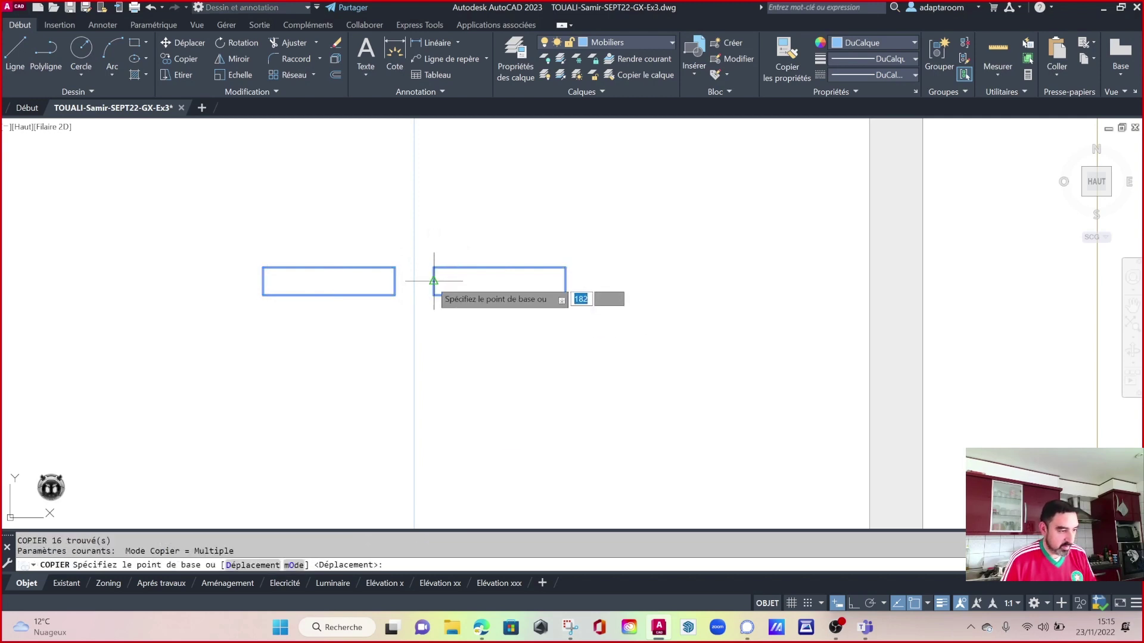
left_click(414, 281)
scroll(414, 281, "down", 3)
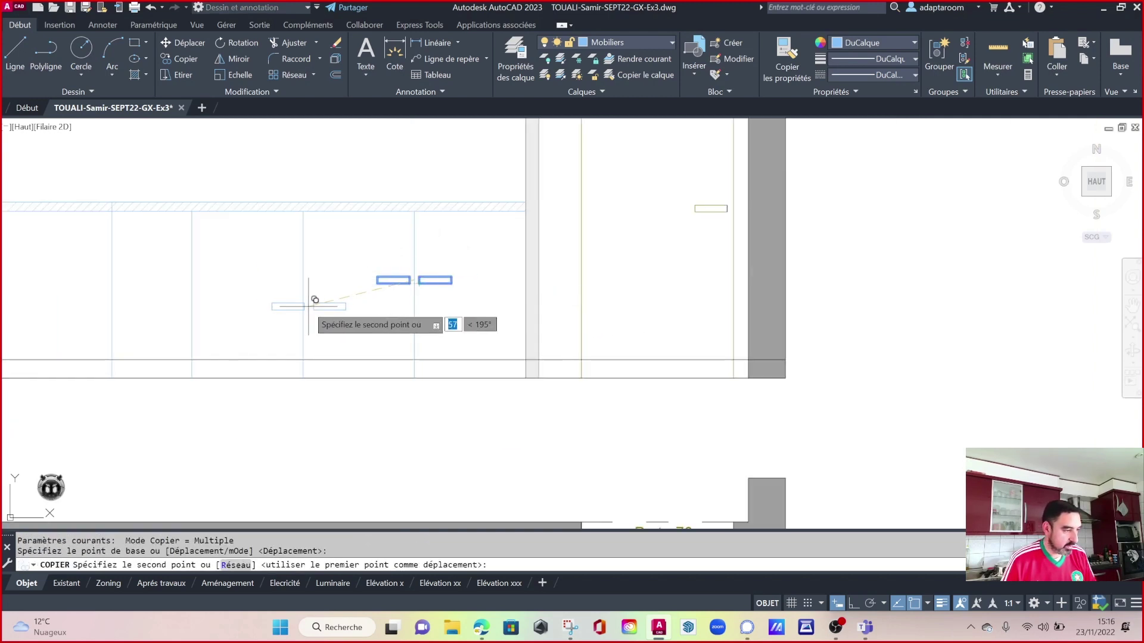
scroll(441, 295, "up", 3)
scroll(417, 287, "up", 3)
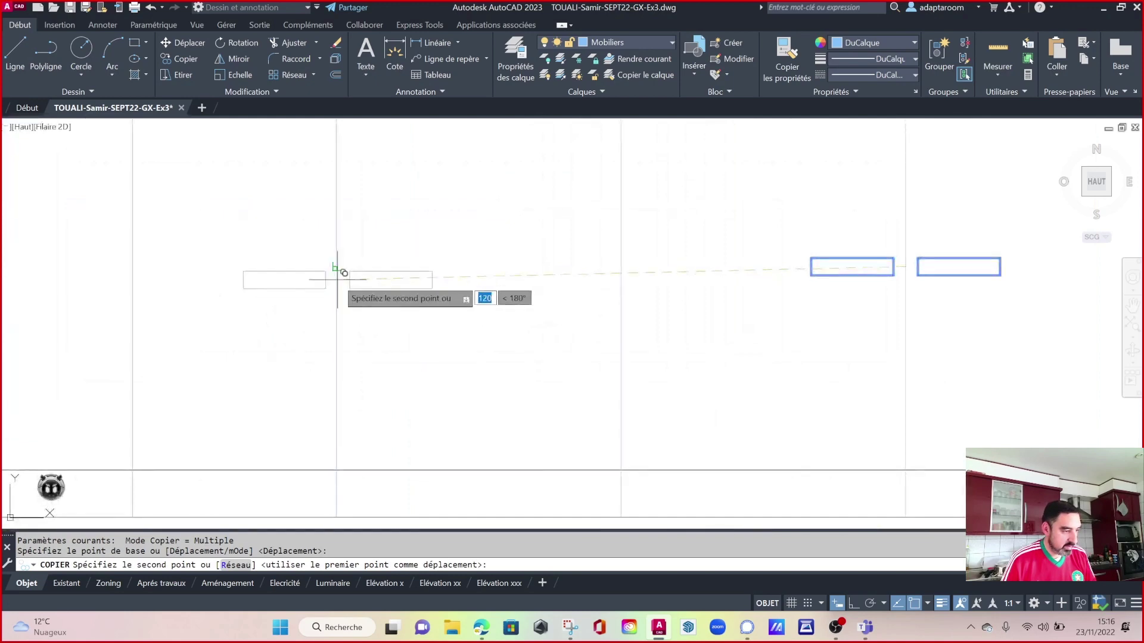
key("Escape")
scroll(434, 315, "down", 5)
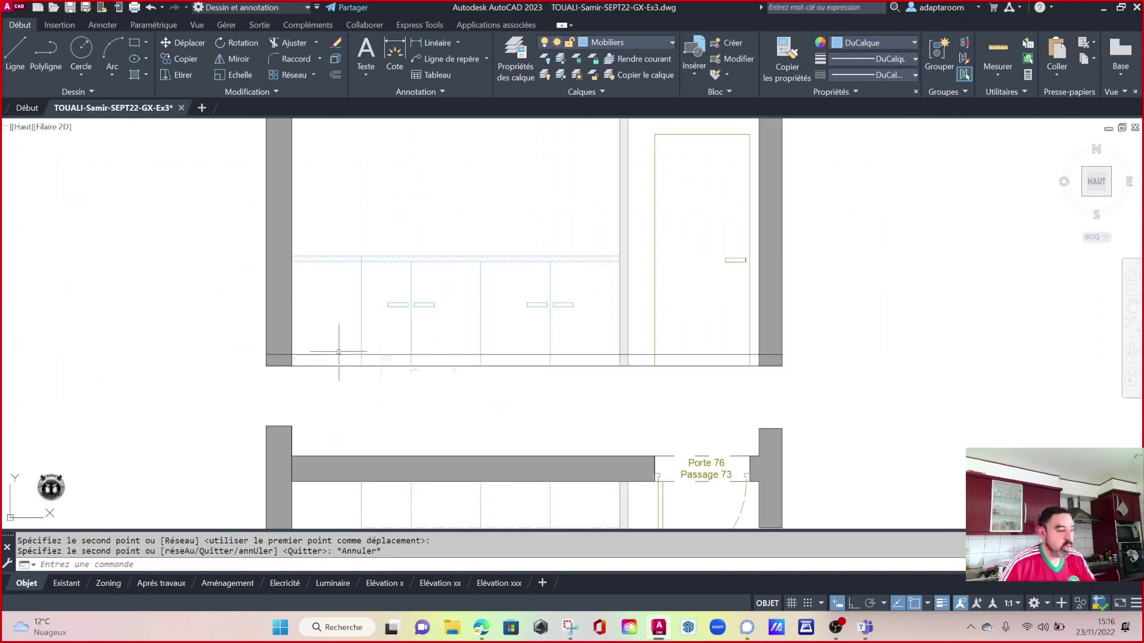
Trim the base line and divider ends below the cabinets, and erase the short left-wall line.
key("Escape")
key("Return")
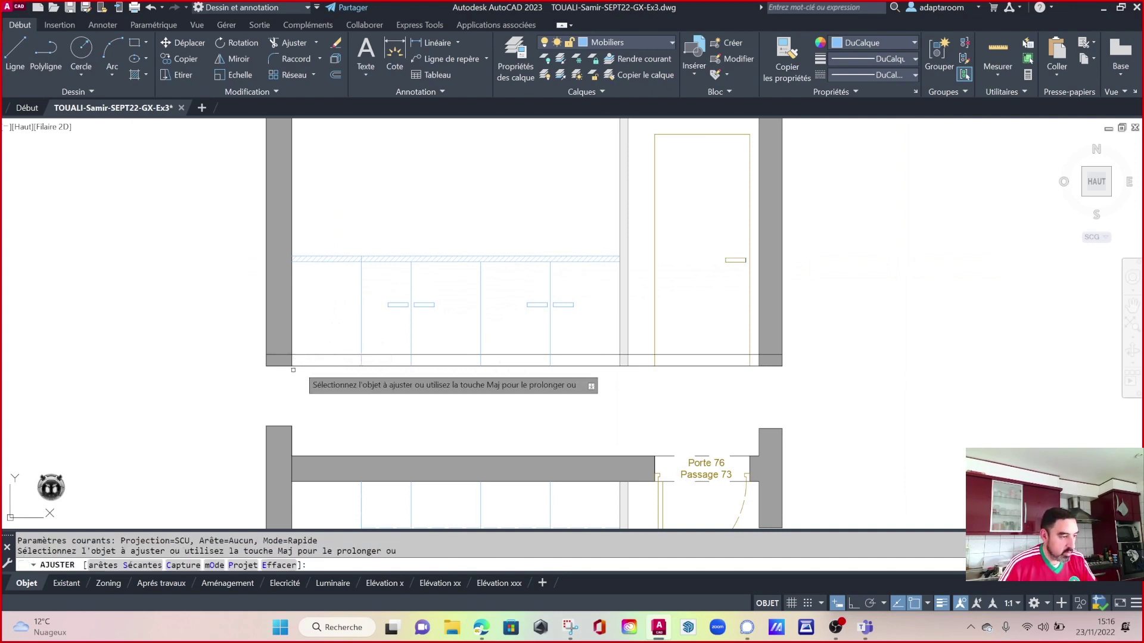
scroll(354, 358, "up", 2)
left_click(356, 364)
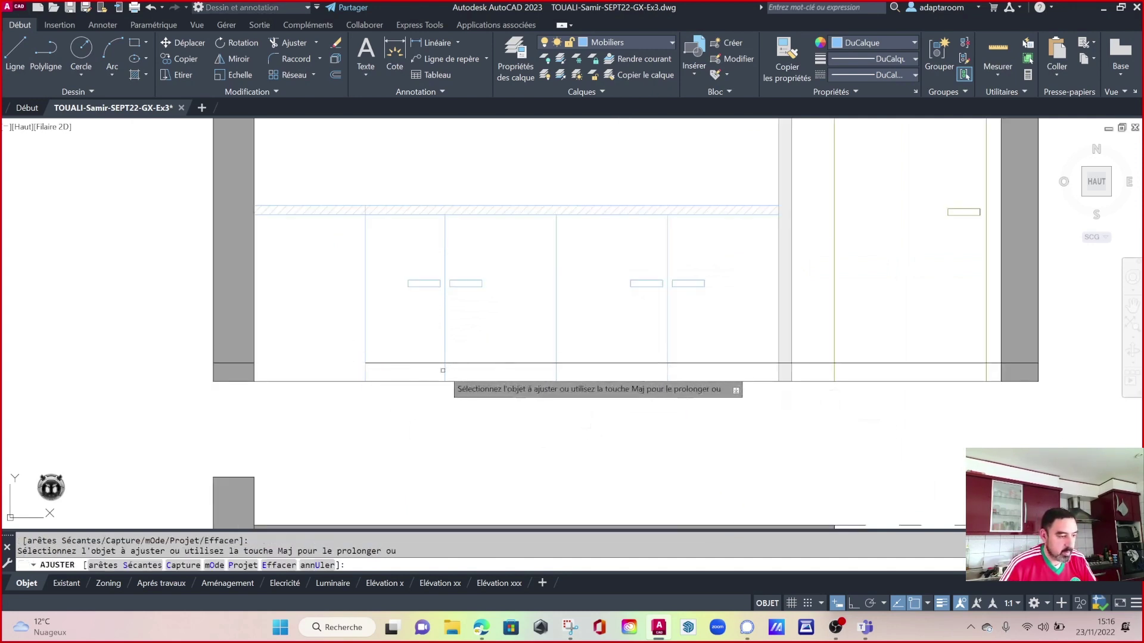
left_click(556, 372)
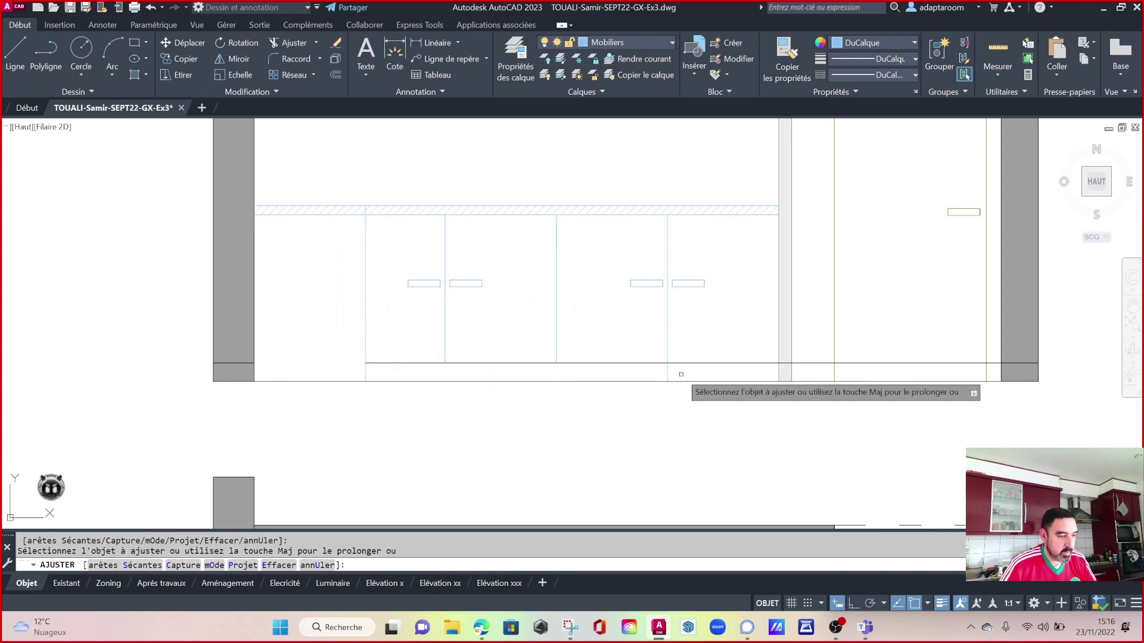
left_click(666, 371)
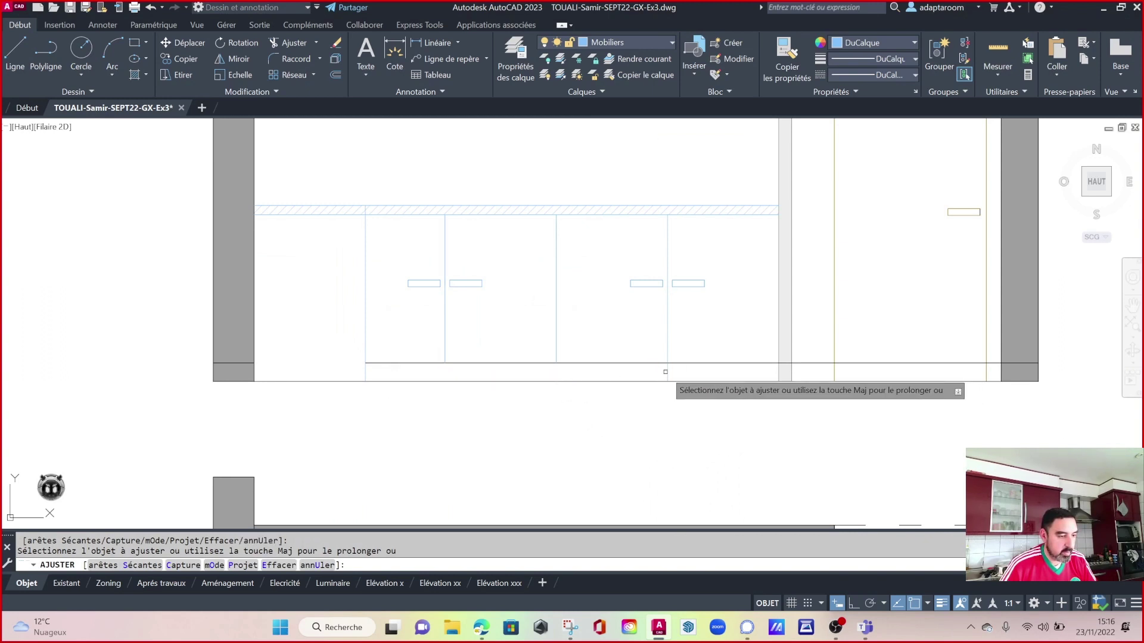
left_click(238, 363)
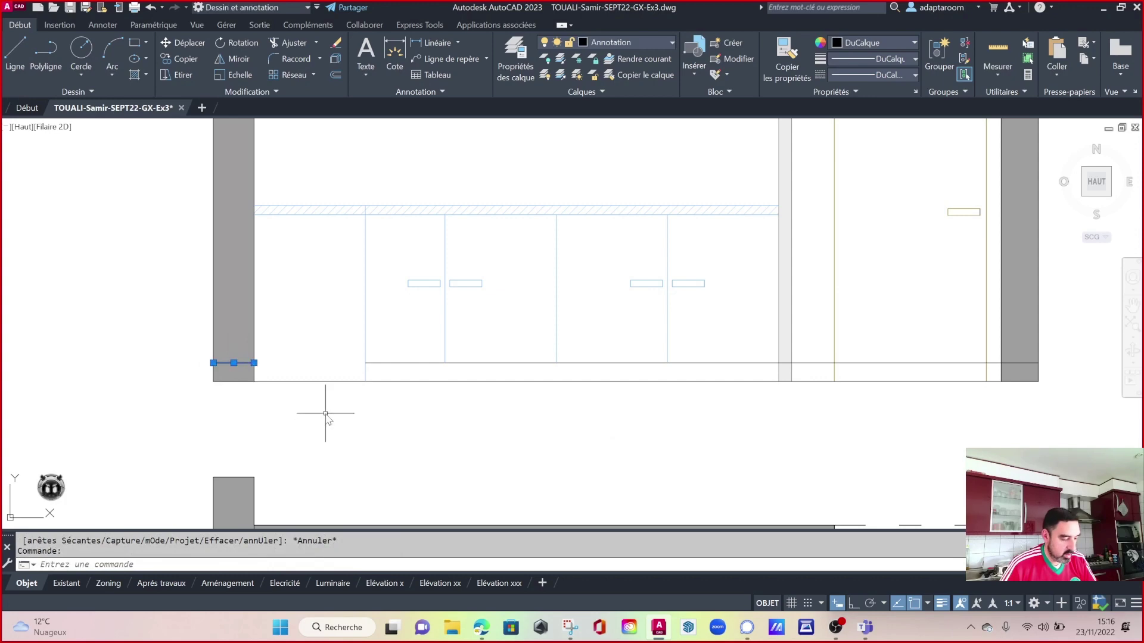
type("EF")
key("Return")
Make Mobiliers the current layer.
left_click_drag(628, 371, 608, 328)
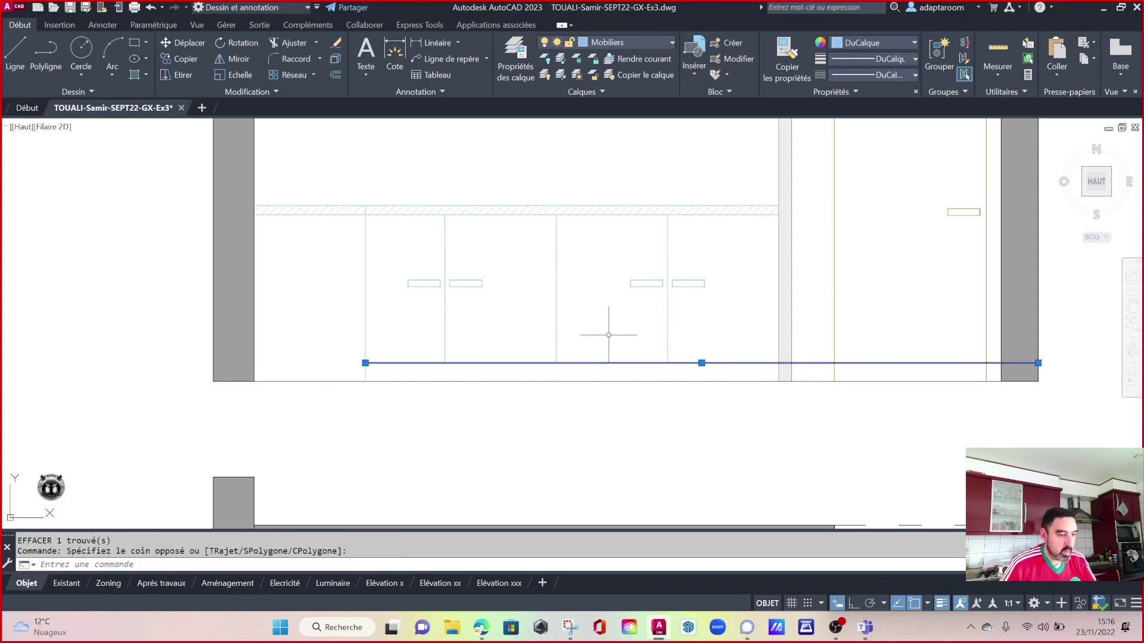
left_click(626, 46)
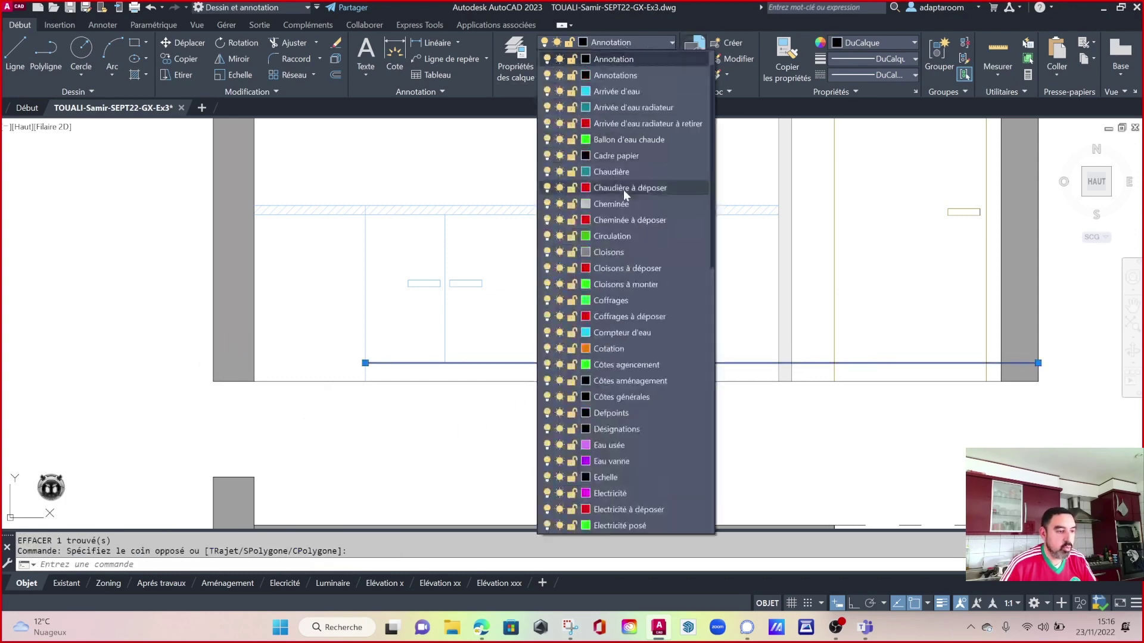
scroll(618, 226, "down", 5)
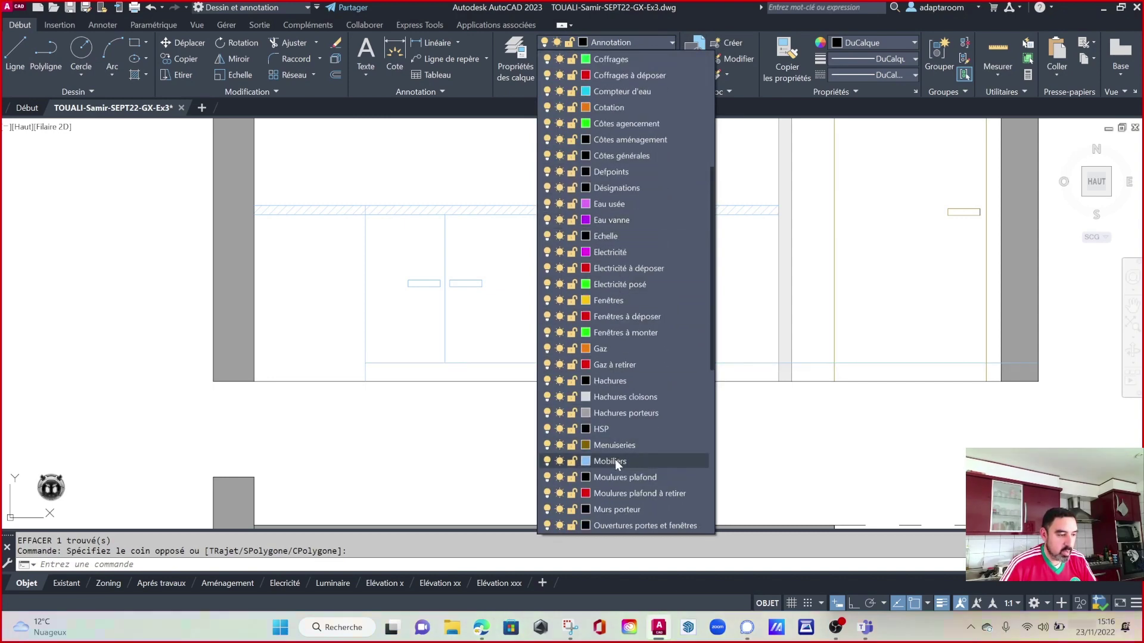
left_click(615, 462)
key("Escape")
key("Escape")
Trim the line piece inside the door column and erase the leftover segment.
key("Return")
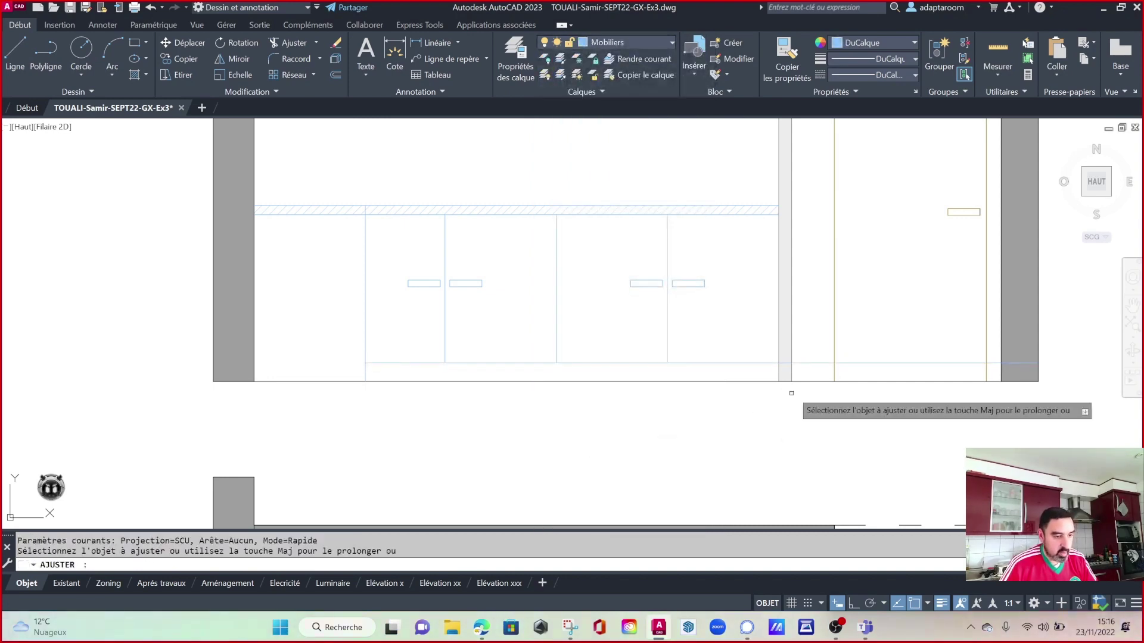
scroll(780, 361, "up", 4)
left_click(798, 360)
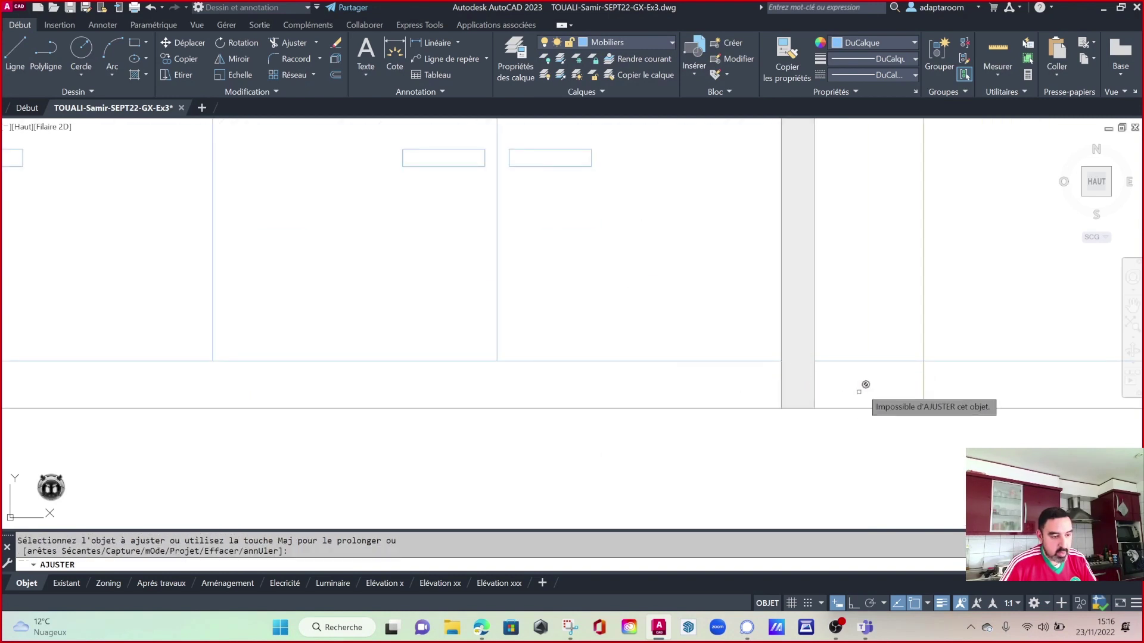
key("Escape")
left_click(870, 370)
left_click(847, 344)
type("ef")
key("Return")
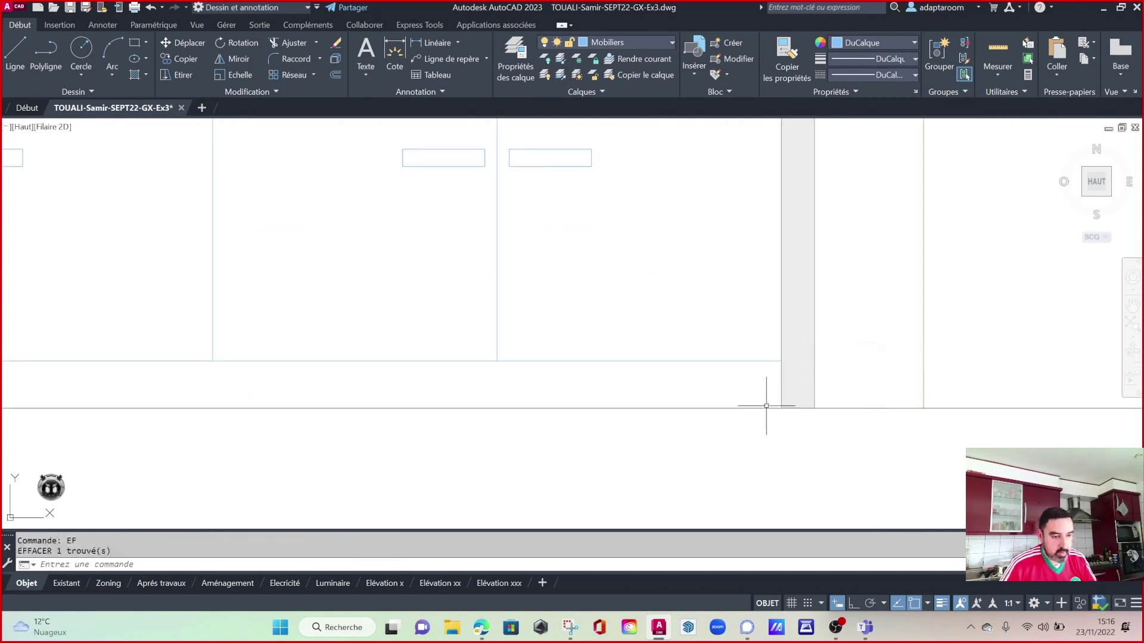
Pan and zoom between the cabinet elevation and the kitchen floor plan.
scroll(745, 436, "down", 4)
middle_click_drag(710, 375, 675, 426)
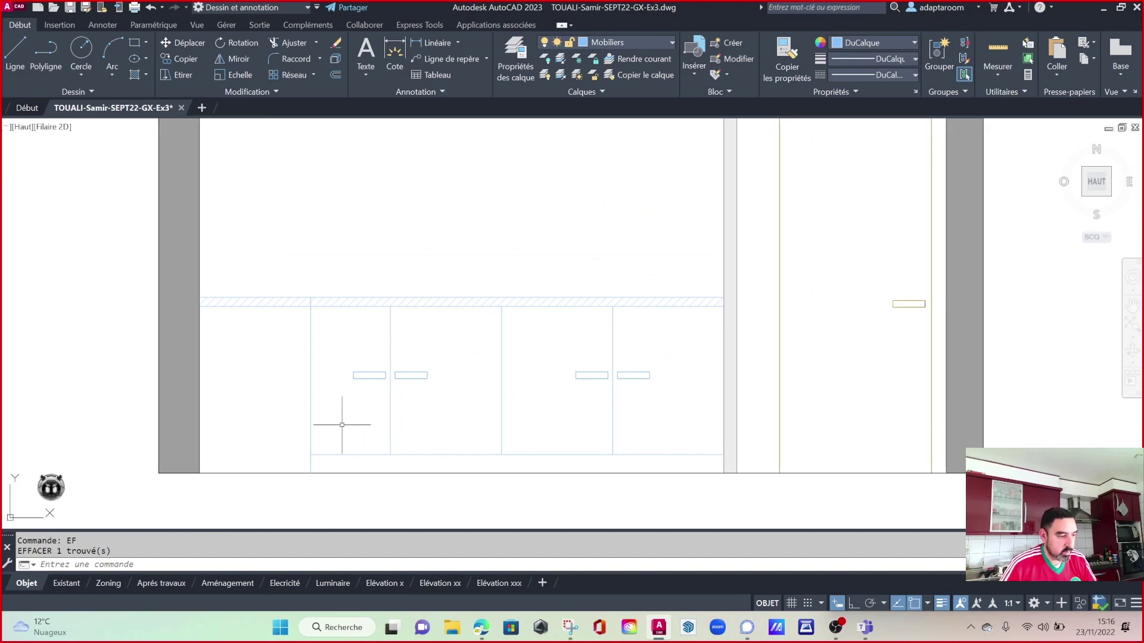
scroll(303, 466, "up", 2)
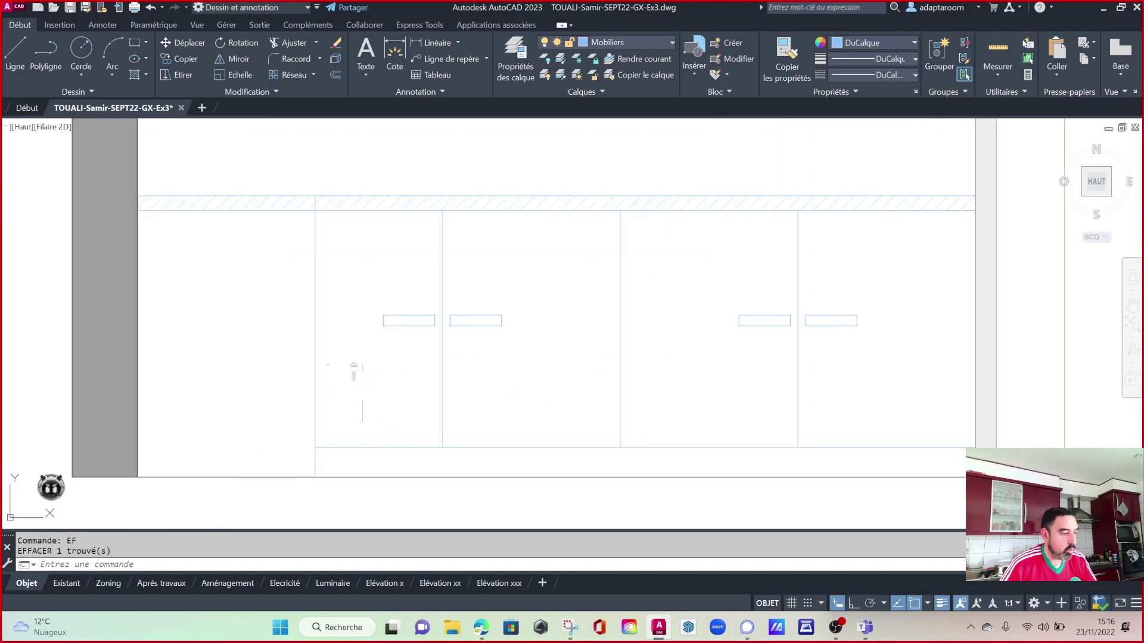
scroll(354, 372, "down", 4)
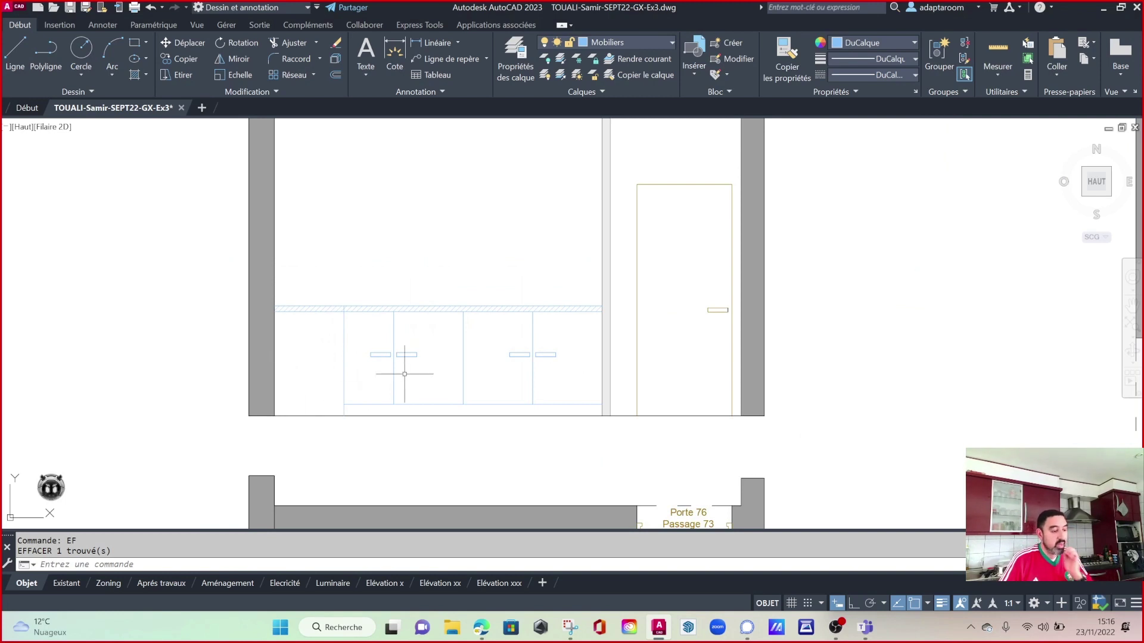
middle_click_drag(416, 377, 385, 418)
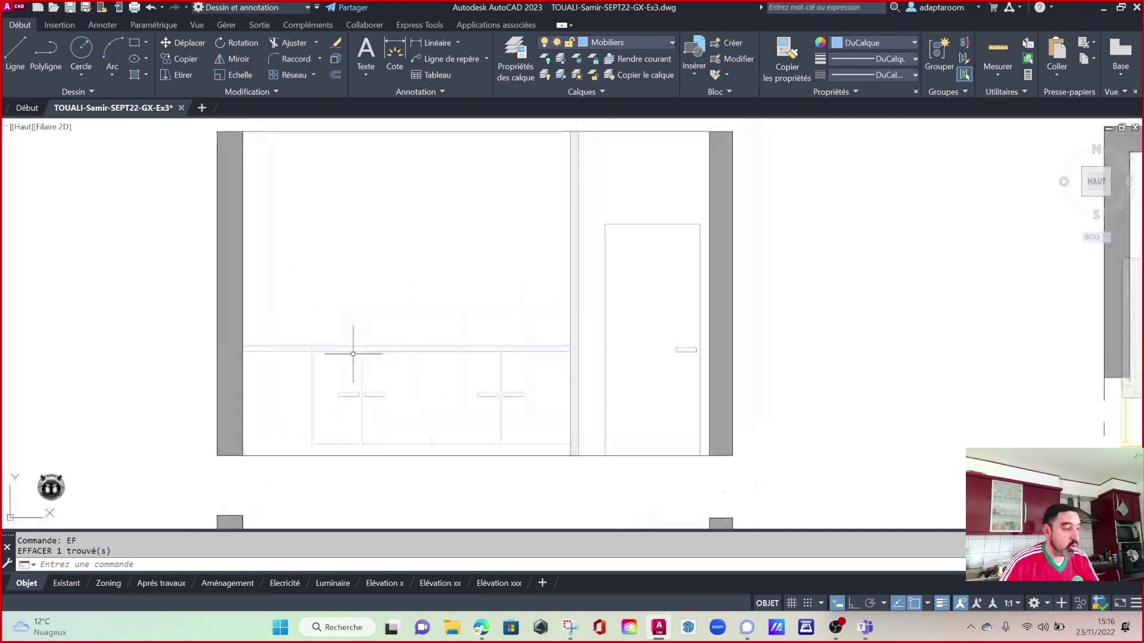
middle_click_drag(351, 377, 358, 319)
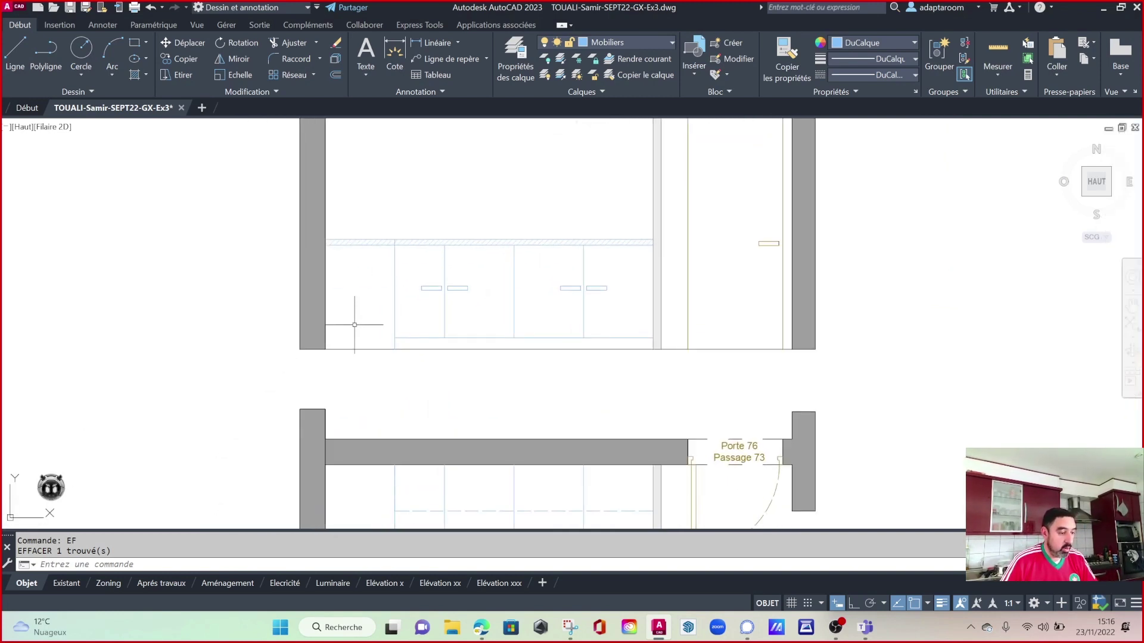
scroll(400, 477, "down", 3)
scroll(351, 456, "up", 5)
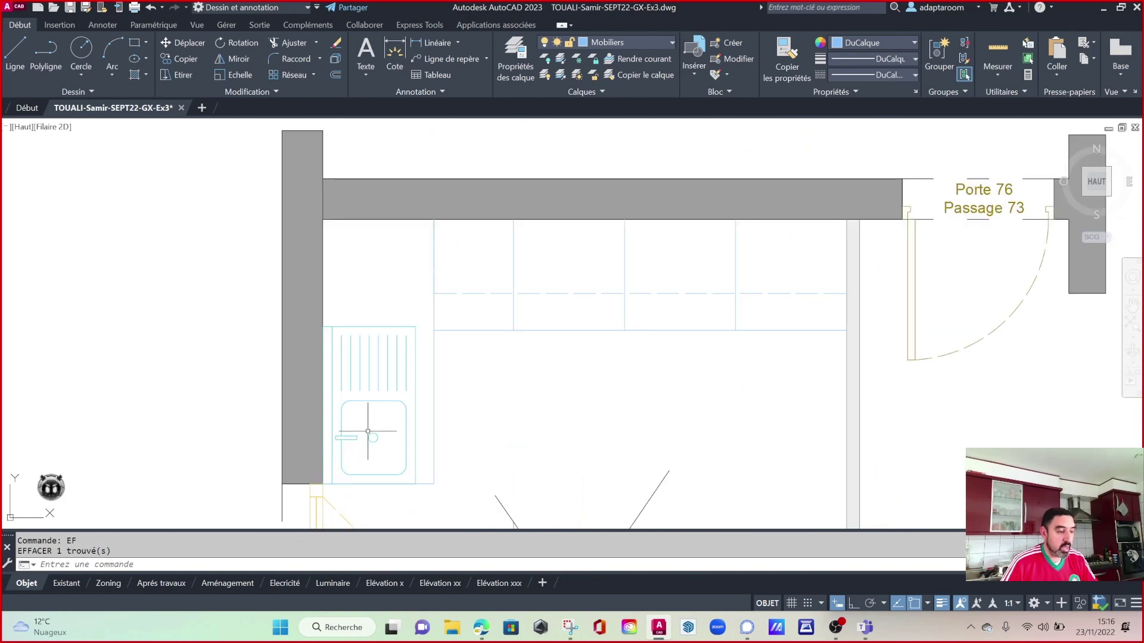
Draw a vertical tap stem line up from the worktop near the left wall, with Ortho on.
middle_click_drag(420, 252, 339, 327)
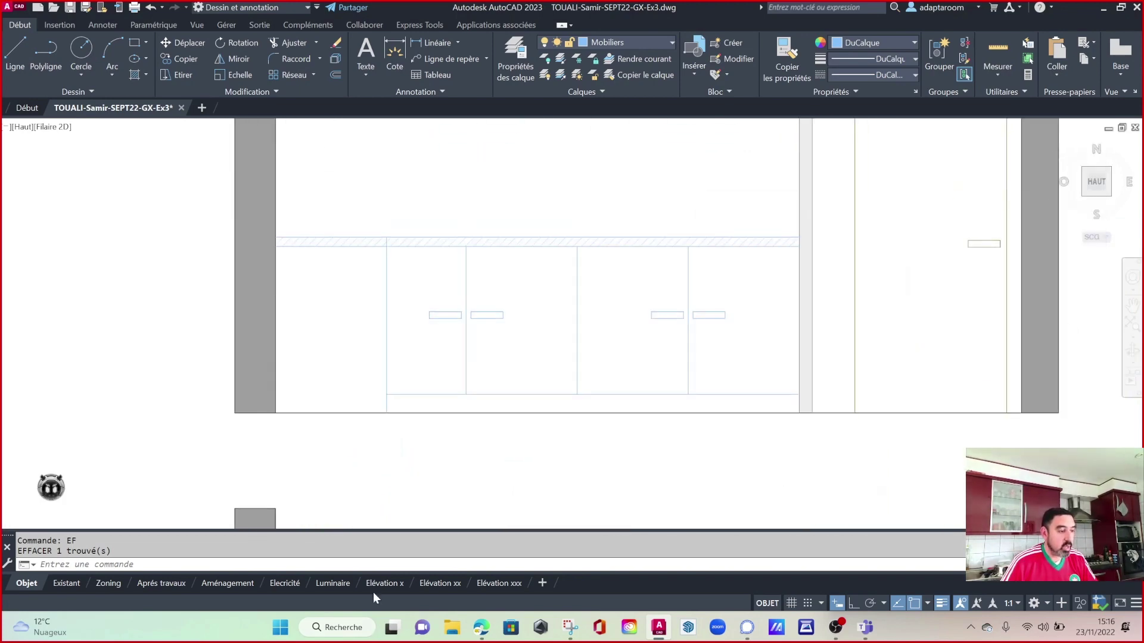
scroll(340, 328, "up", 2)
scroll(358, 344, "up", 2)
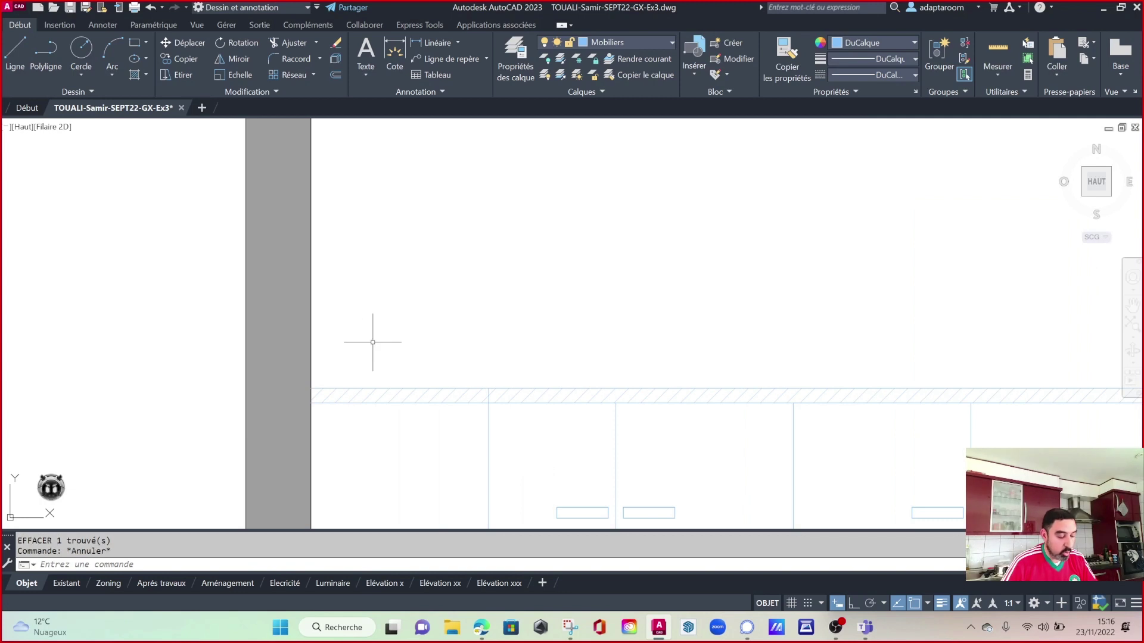
scroll(325, 384, "up", 2)
type("l")
key("Return")
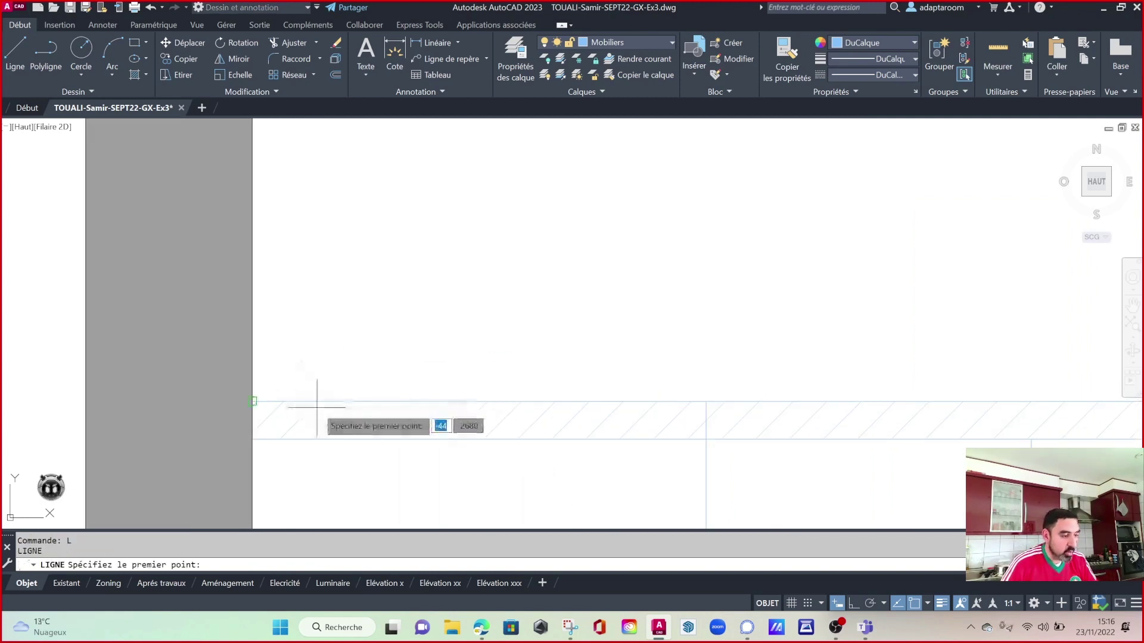
scroll(317, 407, "up", 1)
left_click(316, 407)
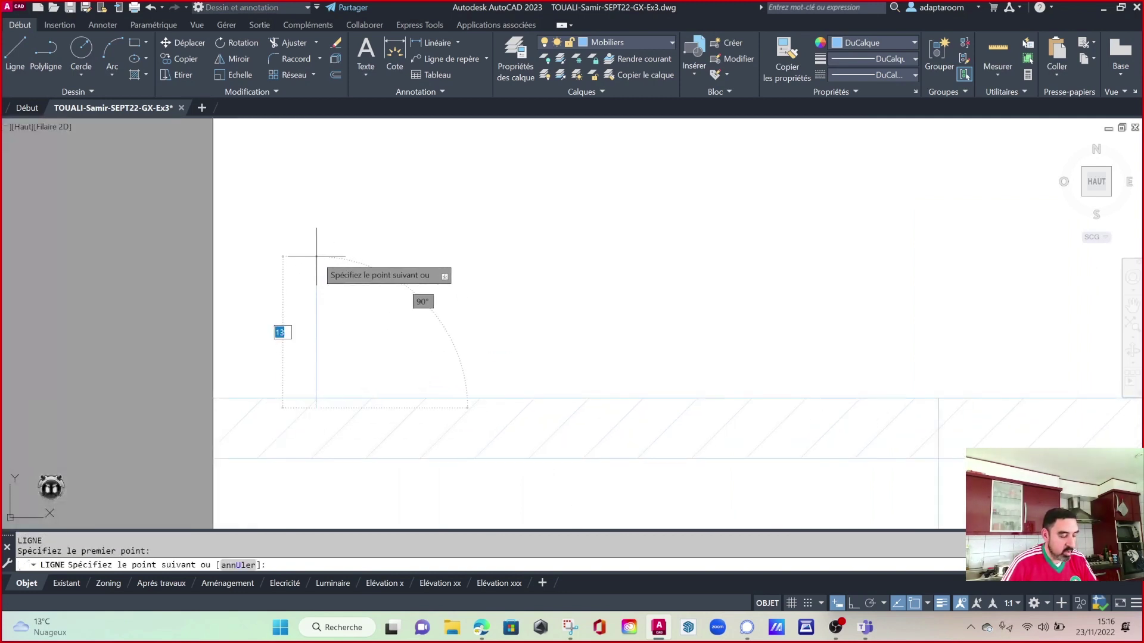
key("F8")
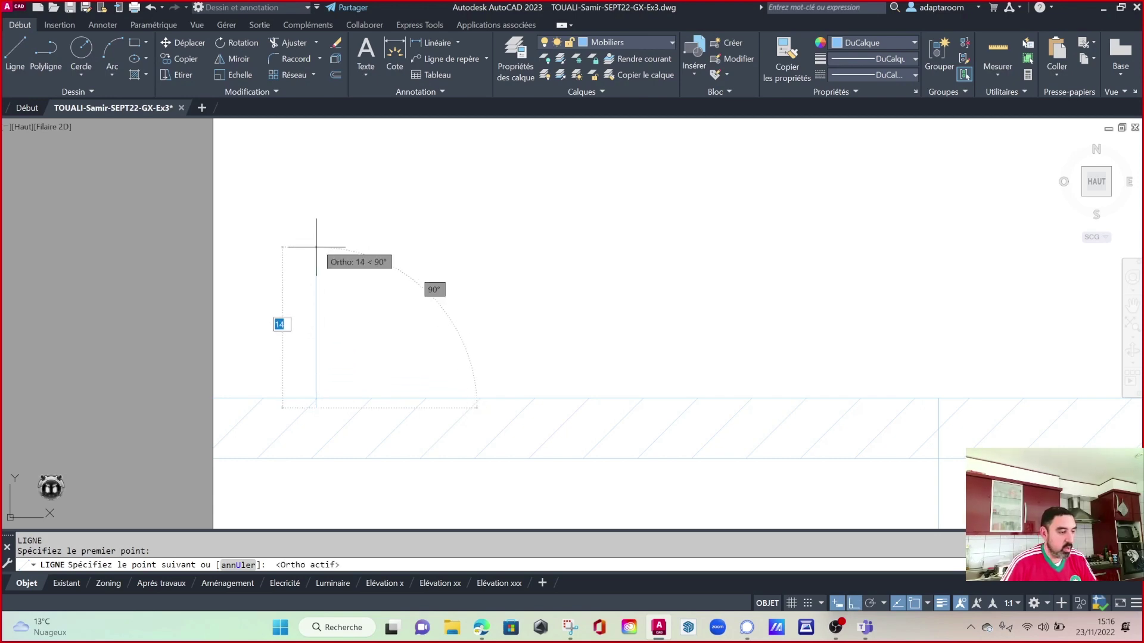
scroll(346, 378, "up", 3)
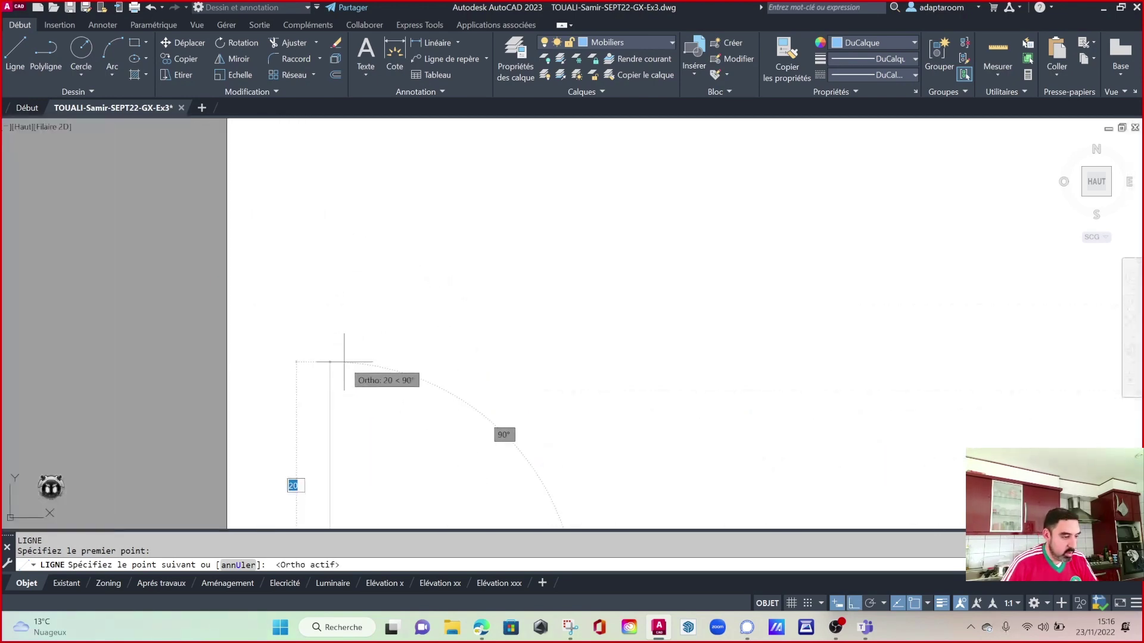
key("Escape")
scroll(357, 311, "down", 1)
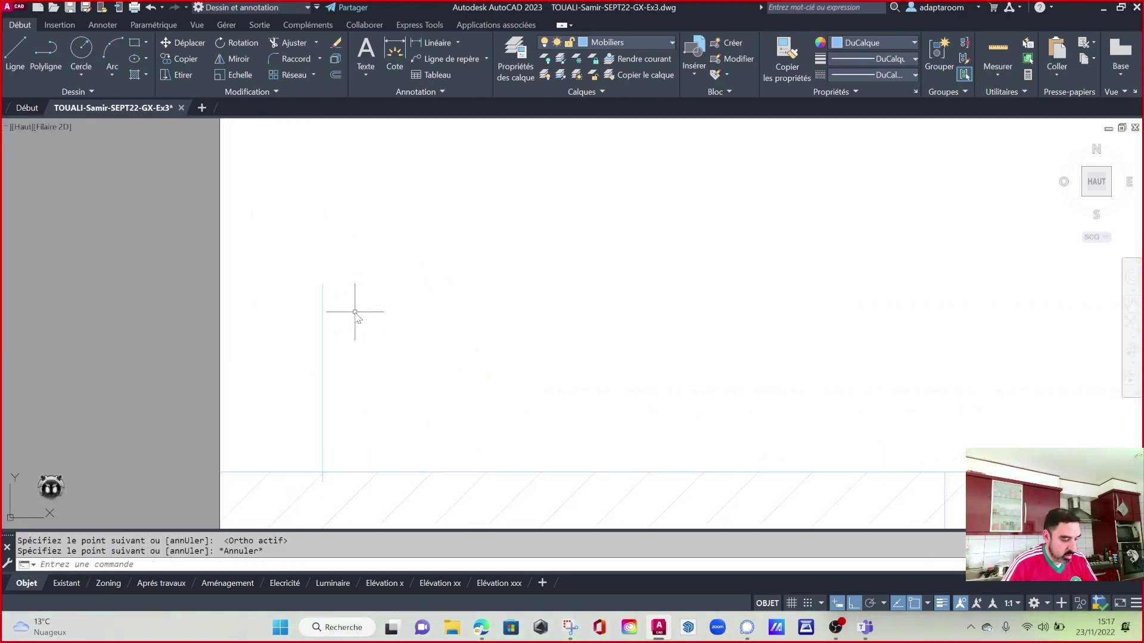
Offset the stem line 3 units to the right, after a cancelled first try.
type("dec")
key("Return")
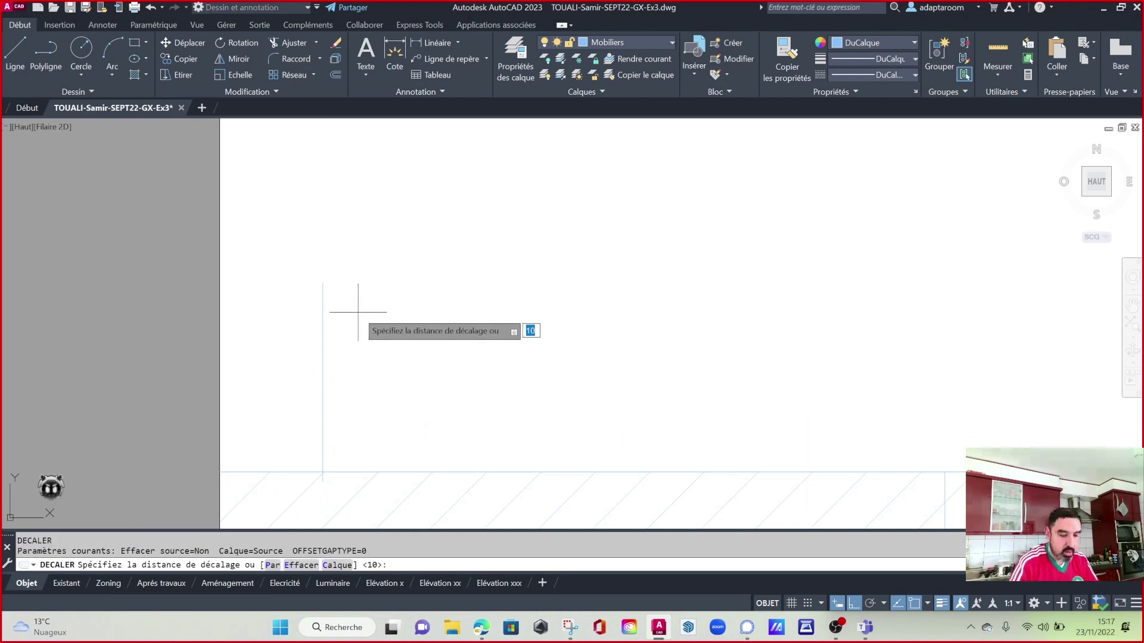
key("Return")
left_click(322, 319)
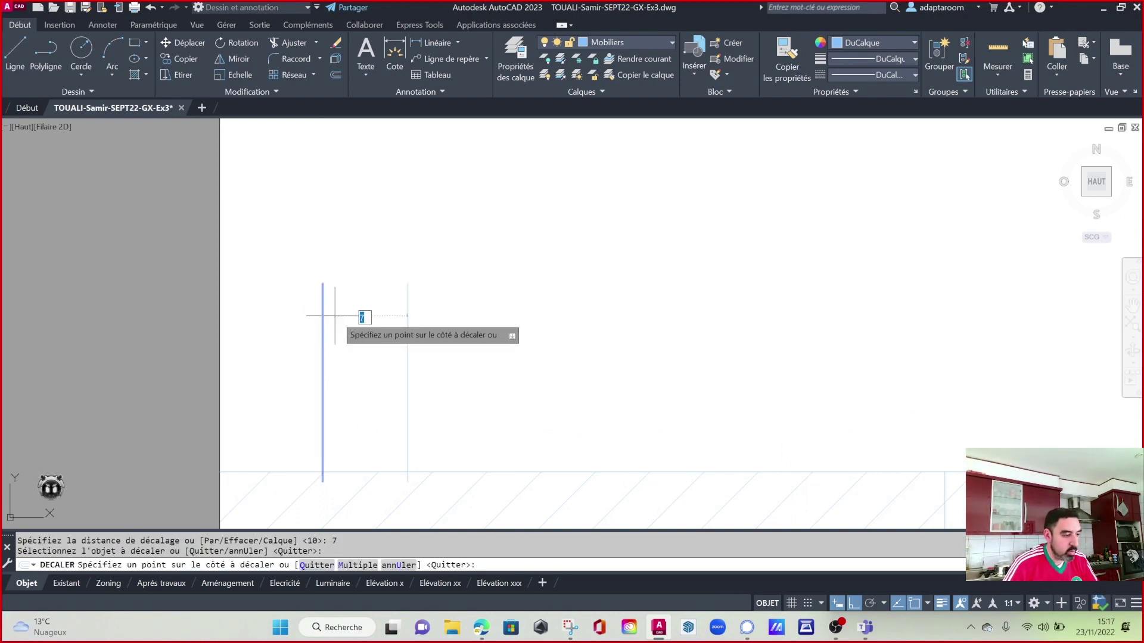
key("Escape")
key("Escape")
key("Escape")
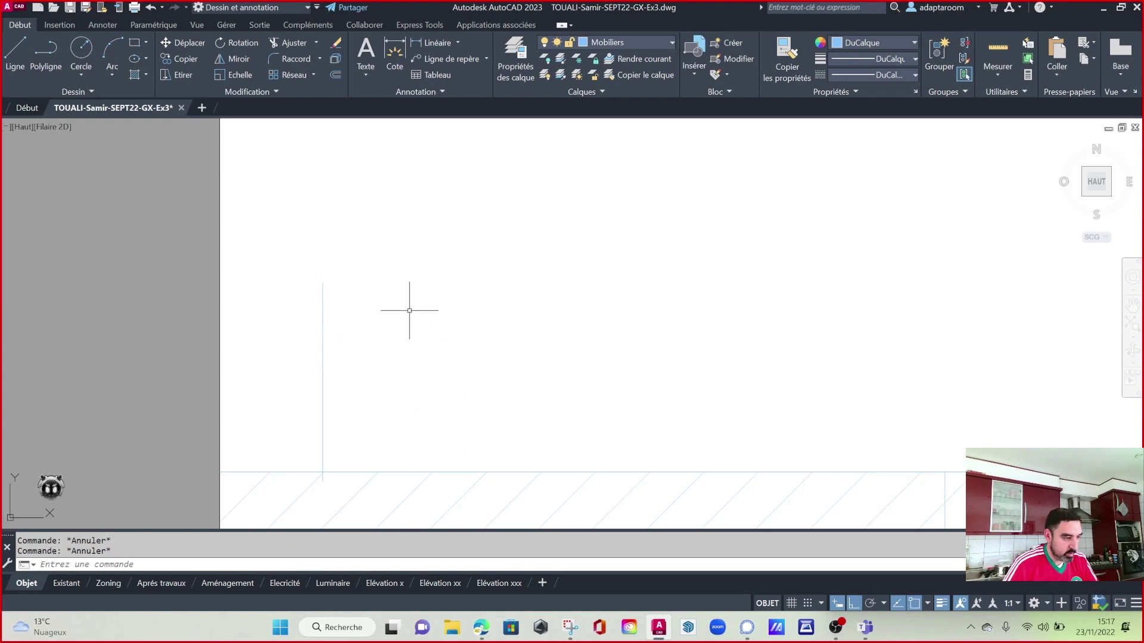
type("dec")
key("Return")
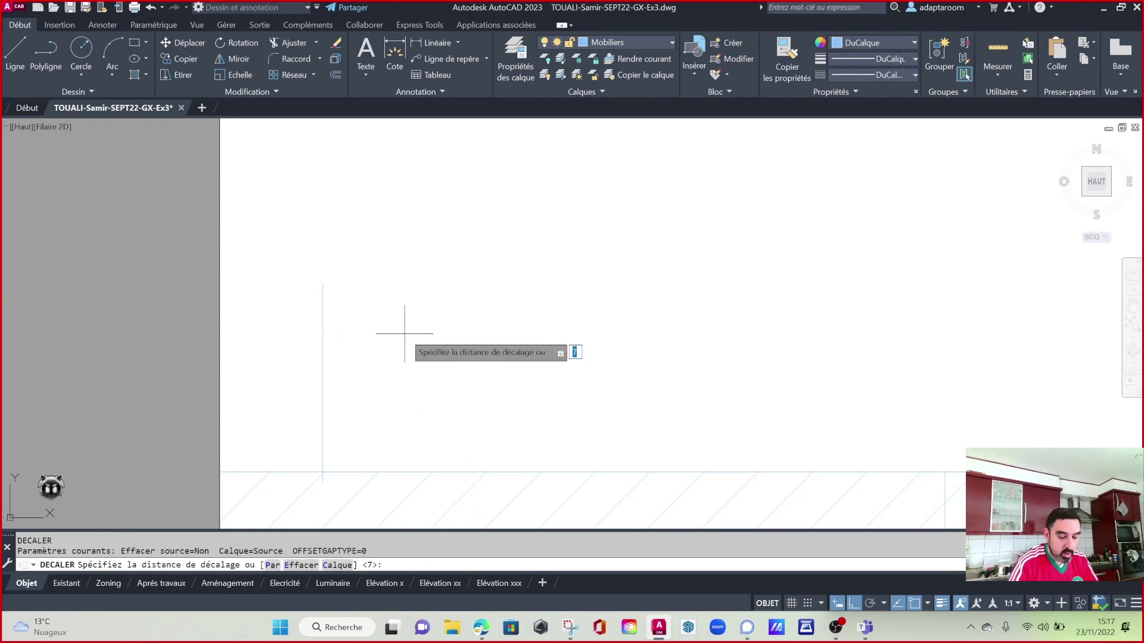
type("3")
key("Return")
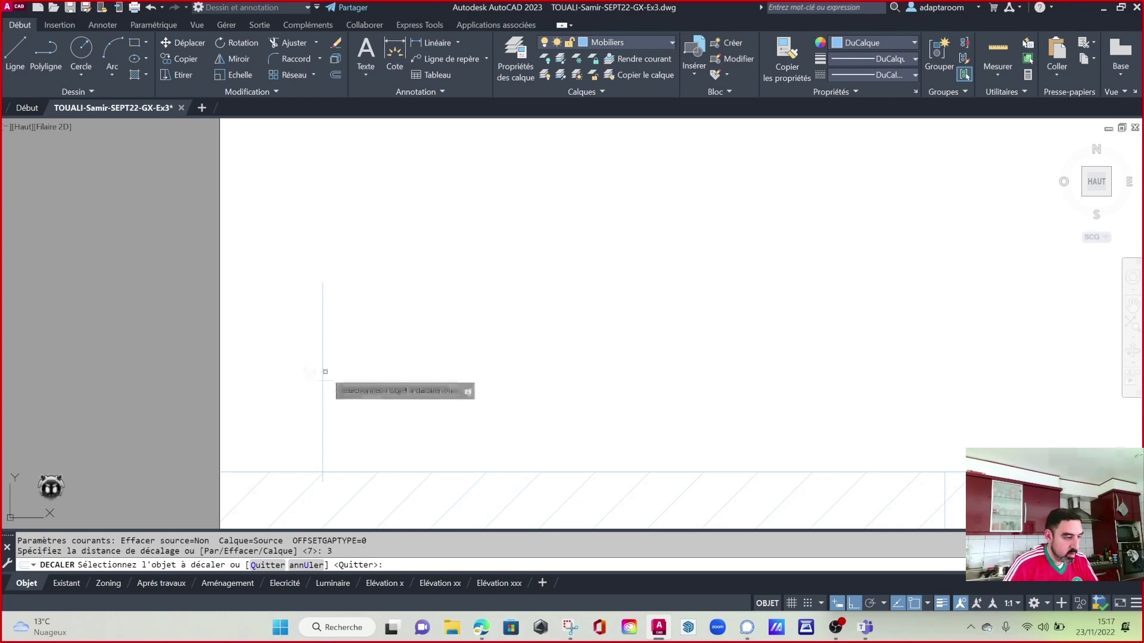
left_click(321, 372)
left_click(403, 381)
key("Escape")
key("Escape")
key("Escape")
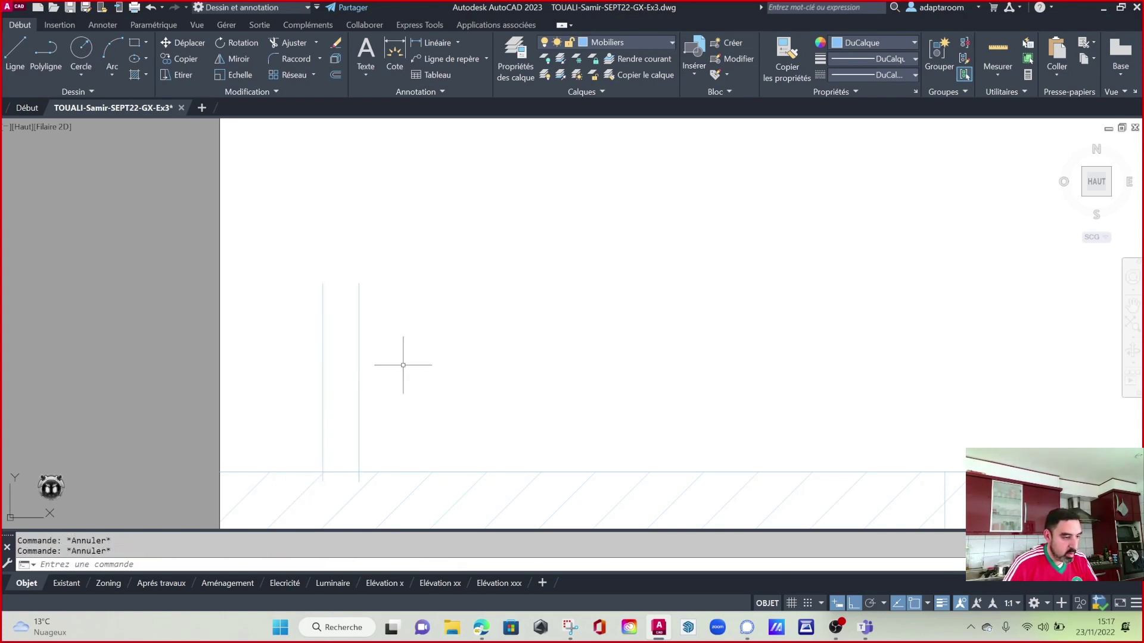
type("c")
key("Return")
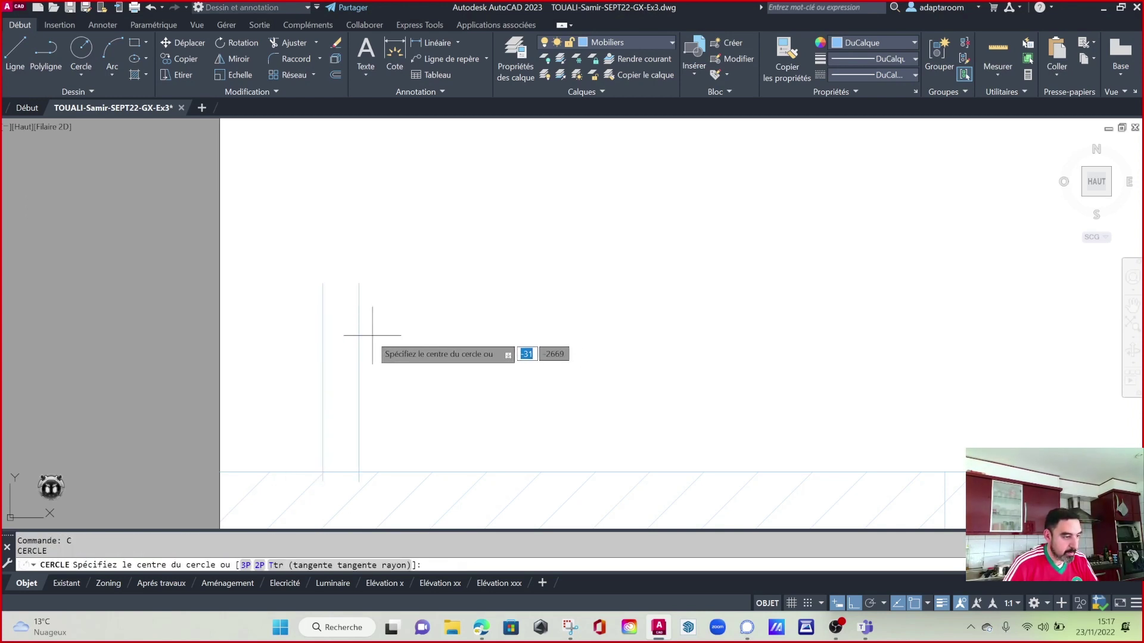
Draw a circle centred on the tap stem and offset a smaller concentric circle inside it.
left_click(369, 336)
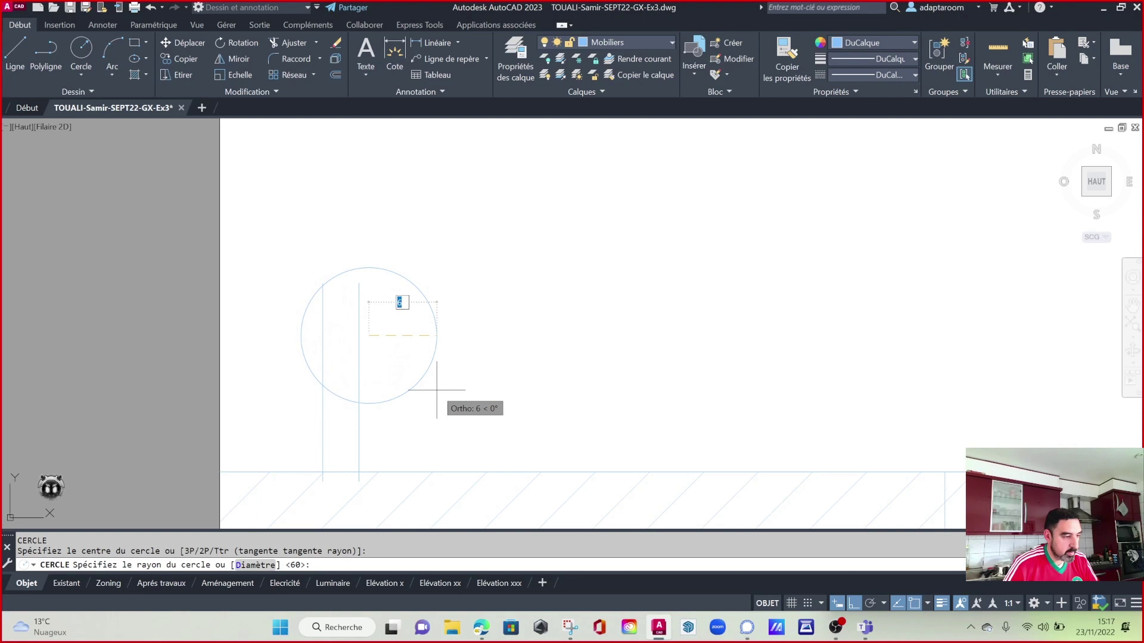
key("Escape")
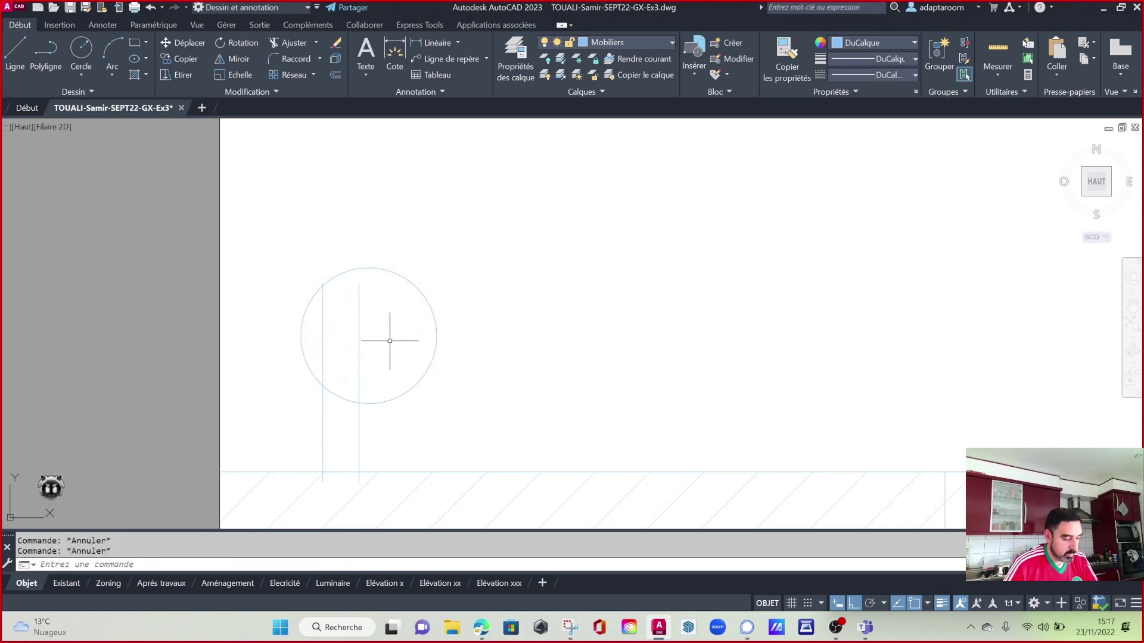
type("dec")
key("Return")
key("Return")
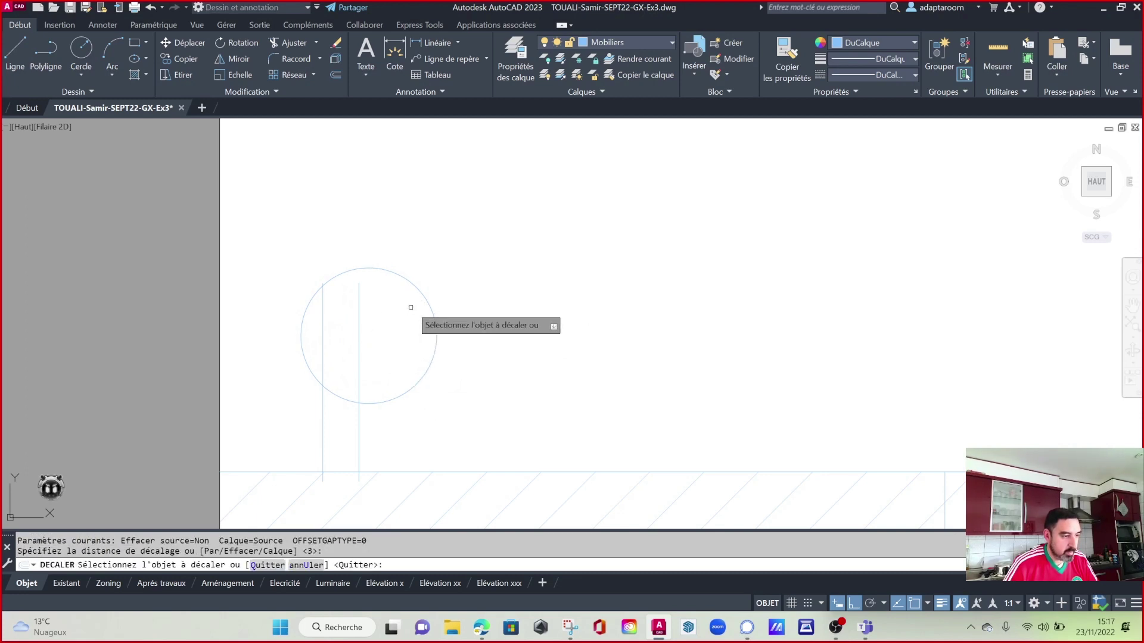
left_click(421, 282)
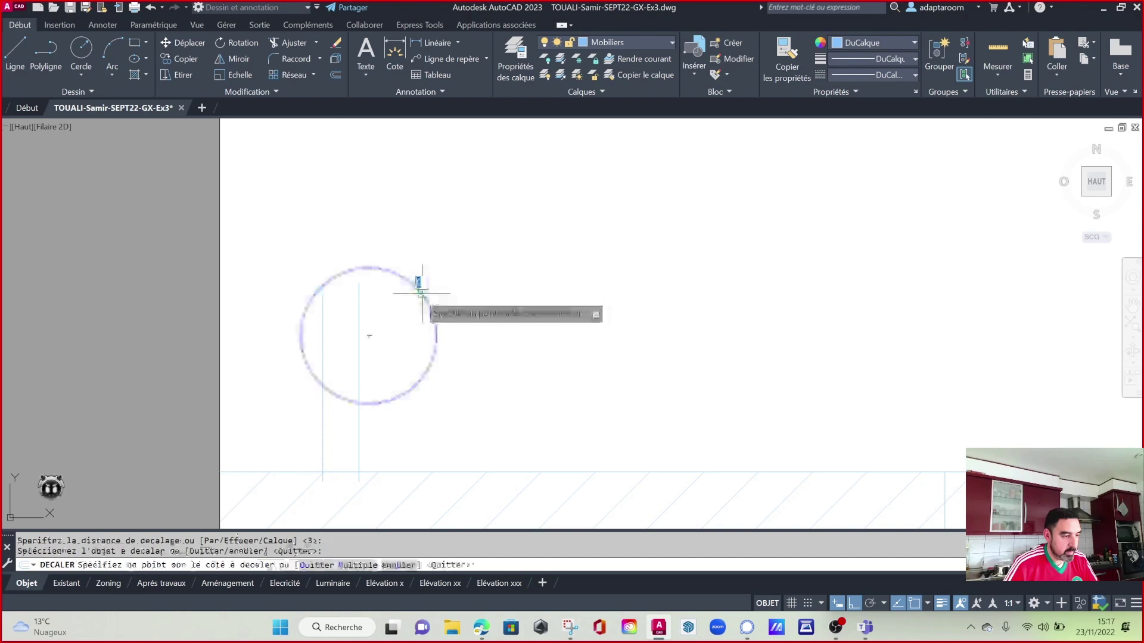
left_click(383, 335)
key("Escape")
Draw a 6-unit horizontal line from the circles' centre.
type("l")
key("Return")
scroll(385, 341, "up", 4)
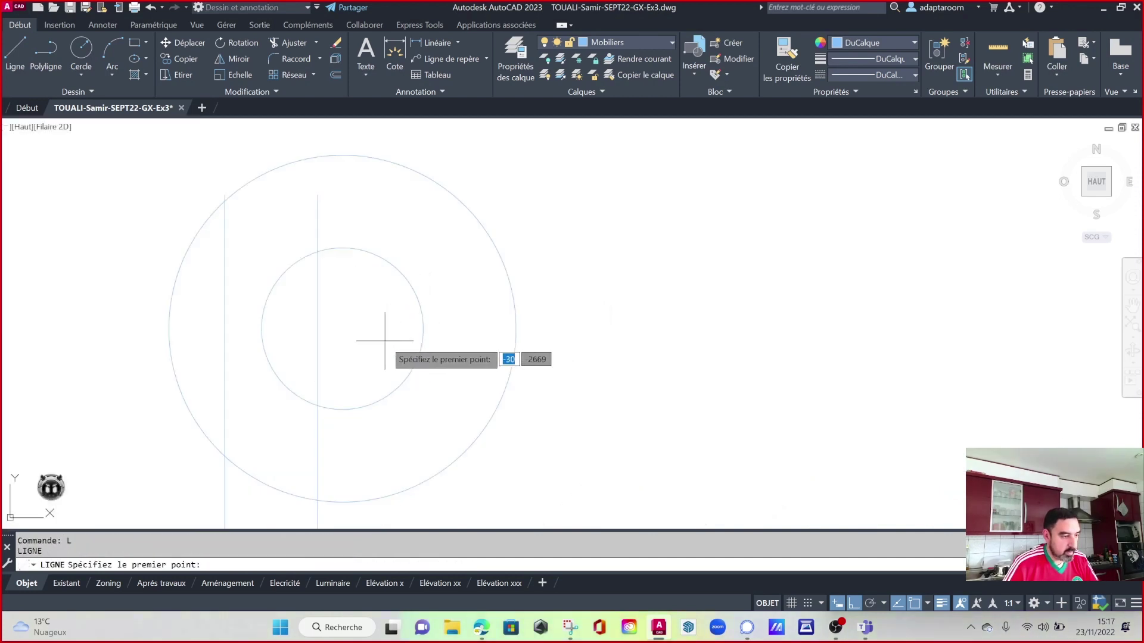
left_click(394, 325)
type("6")
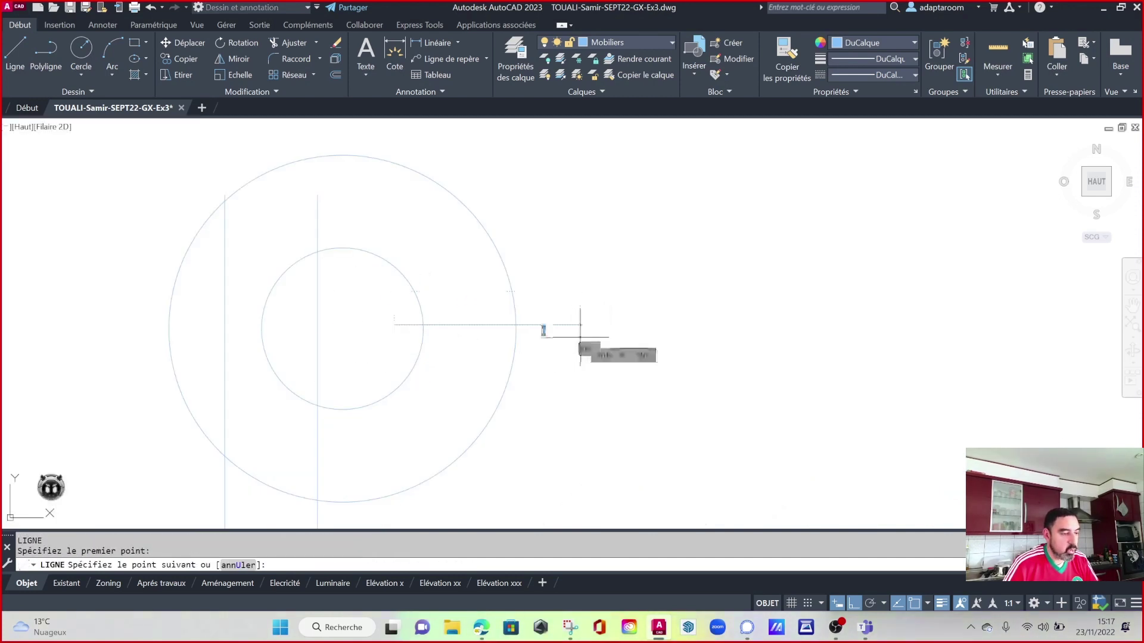
key("Return")
key("Escape")
key("Escape")
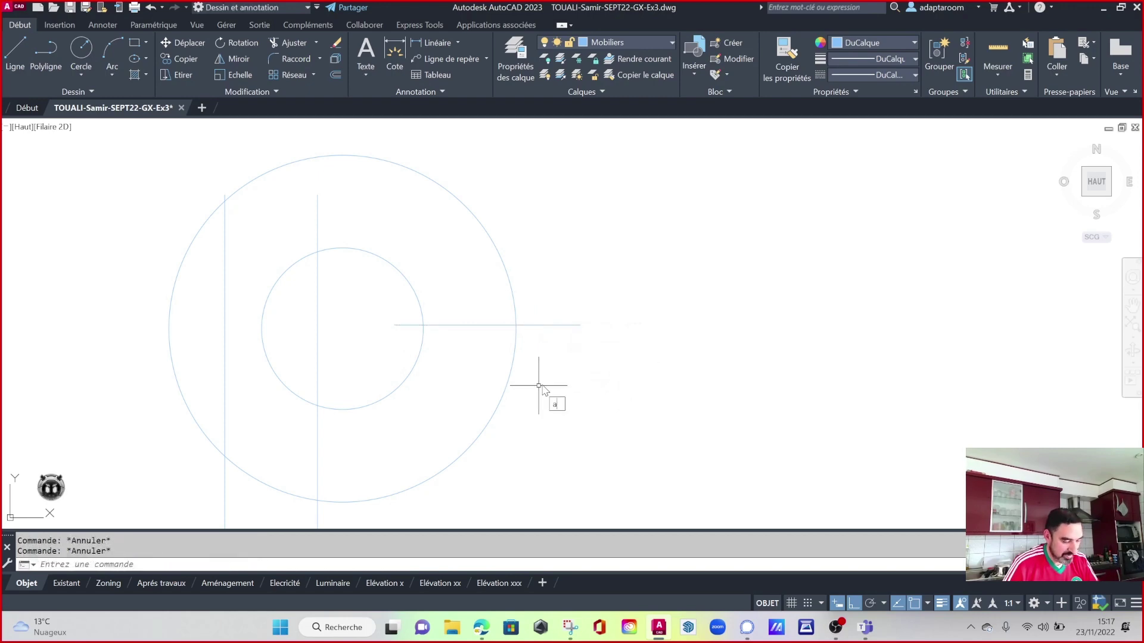
Trim away both circles' lower-right arcs and the line's overhangs.
type("j")
key("Return")
left_click(515, 344)
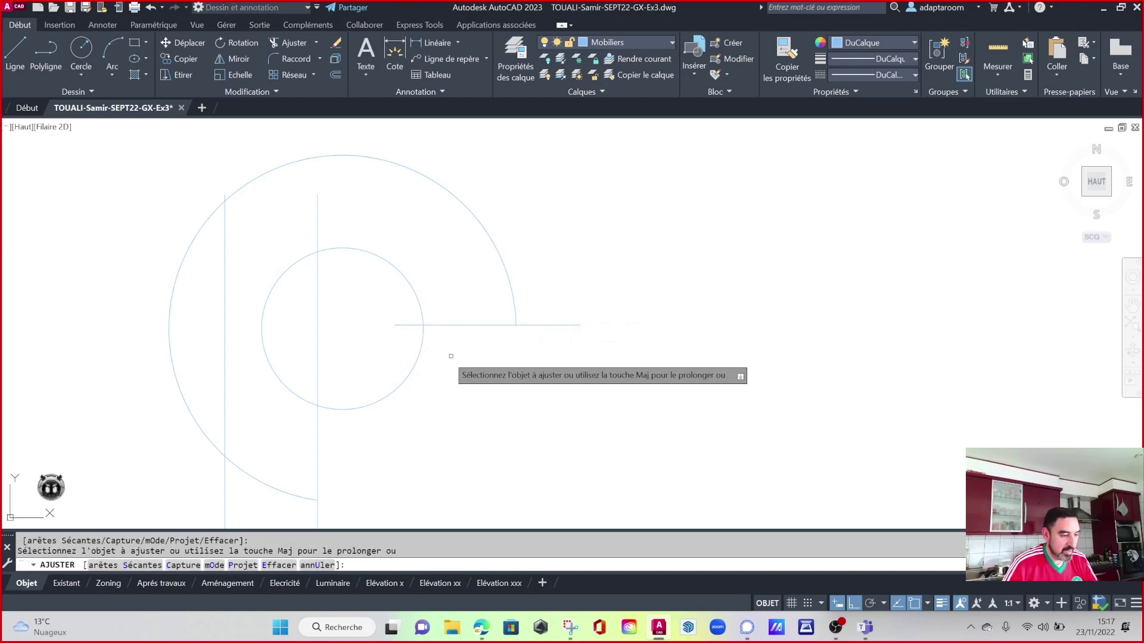
left_click(424, 344)
left_click(543, 320)
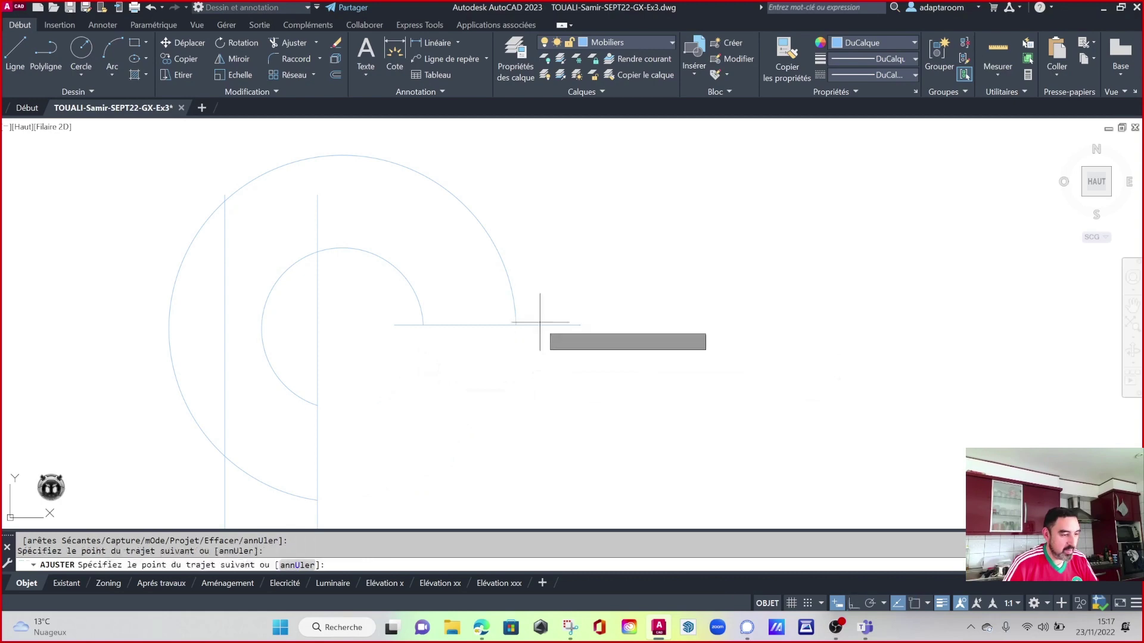
left_click(540, 322)
key("Return")
left_click(401, 325)
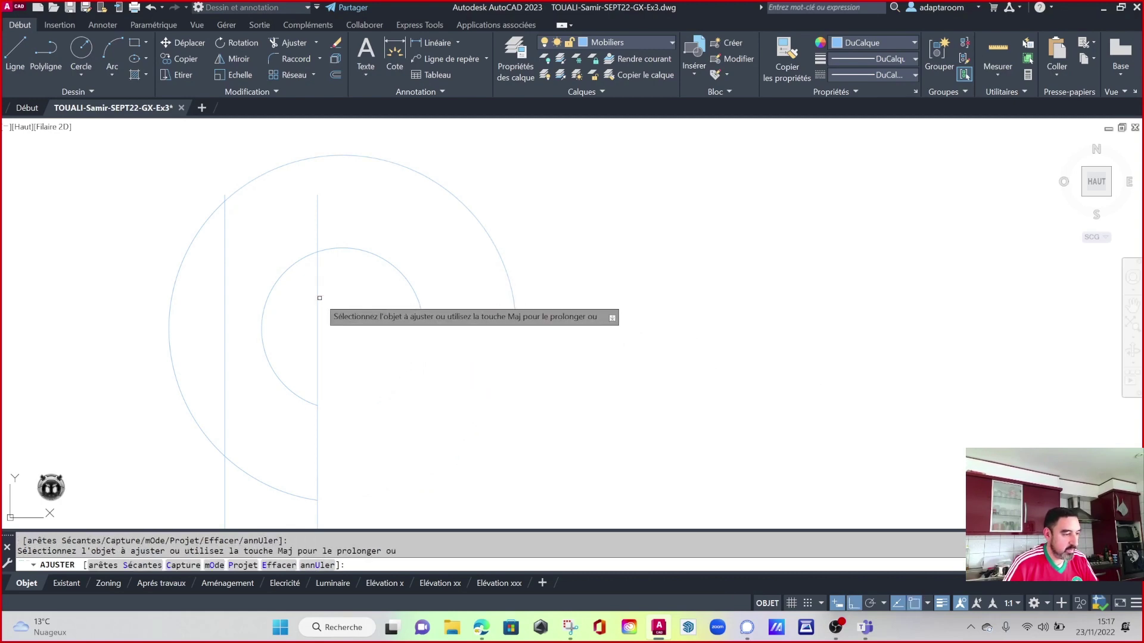
key("Escape")
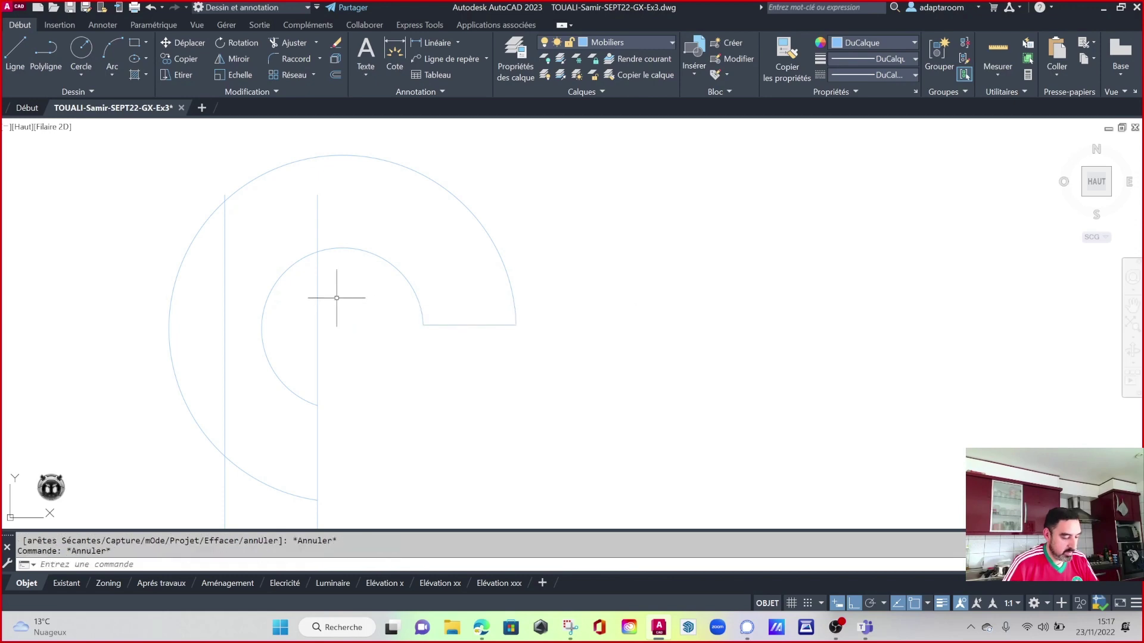
Trim away the outer circle's left arc after cancelled extend and trim attempts.
type("pr")
key("Return")
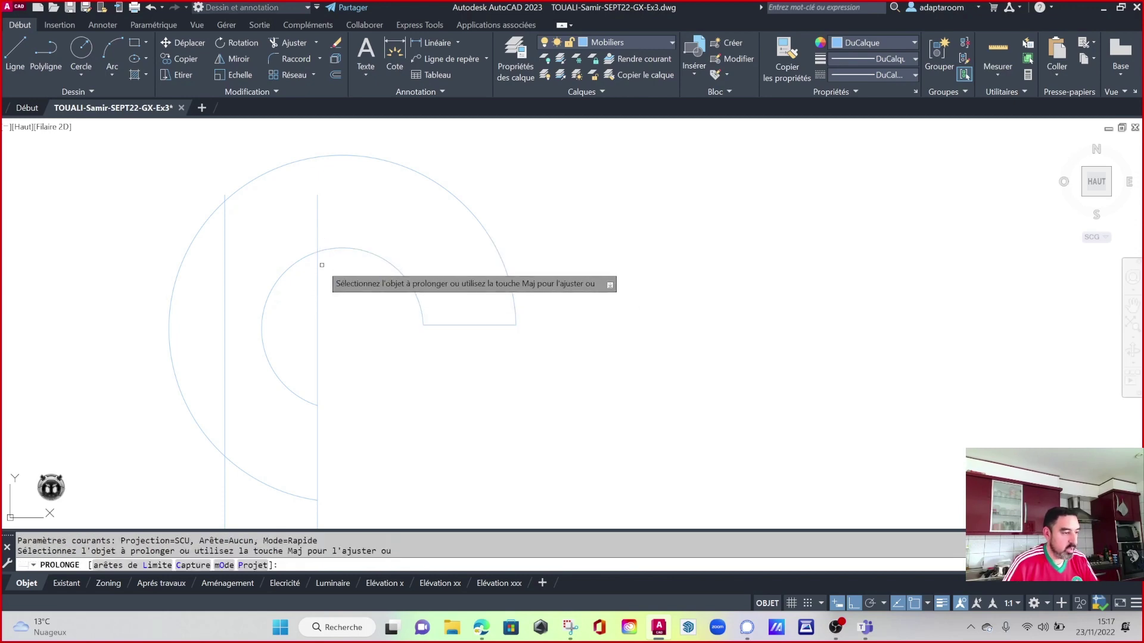
key("Escape")
type("aj")
key("Return")
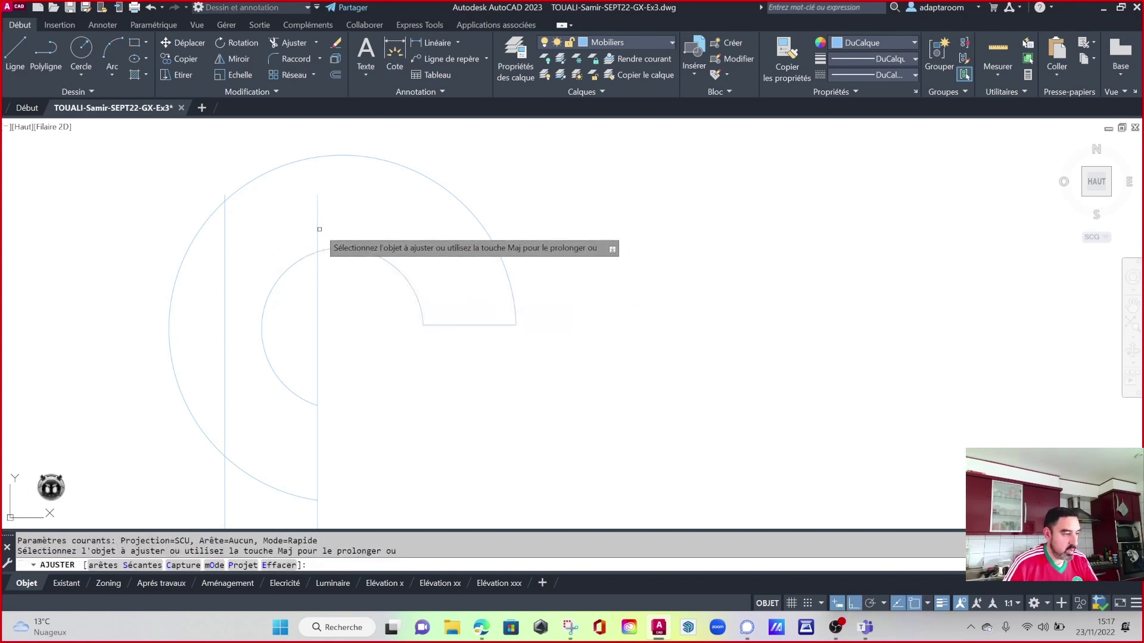
key("Escape")
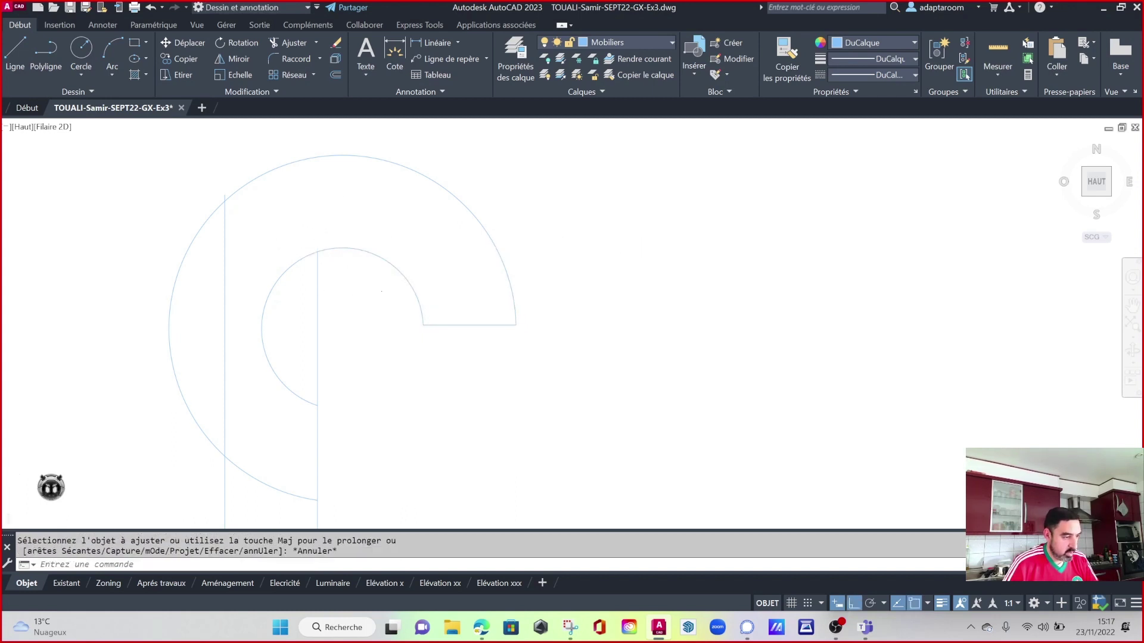
scroll(289, 250, "up", 2)
key("Escape")
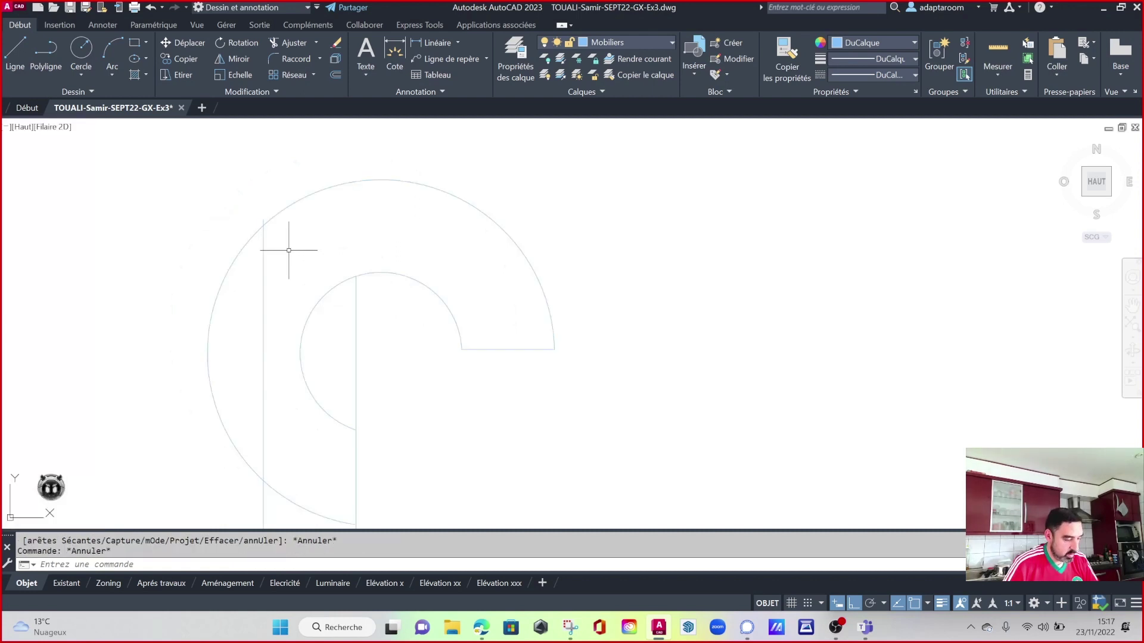
type("aj")
key("Return")
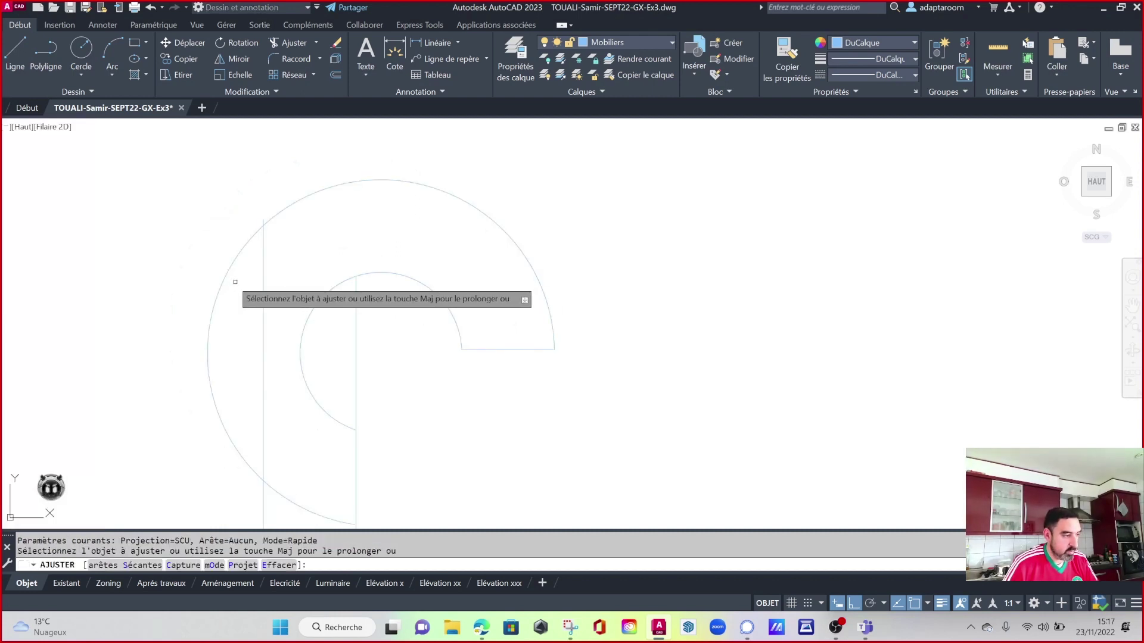
left_click(226, 276)
key("Escape")
scroll(267, 329, "down", 2)
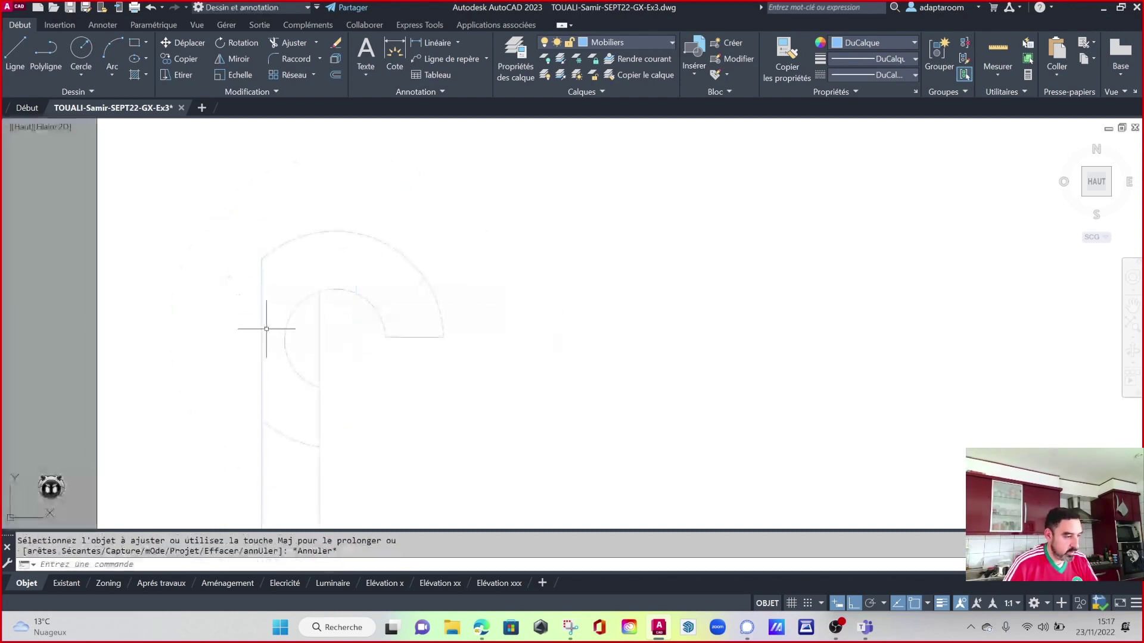
Erase the leftover lower-left arc of the tap outline.
middle_click_drag(289, 407, 301, 350)
left_click(304, 381)
left_click(301, 343)
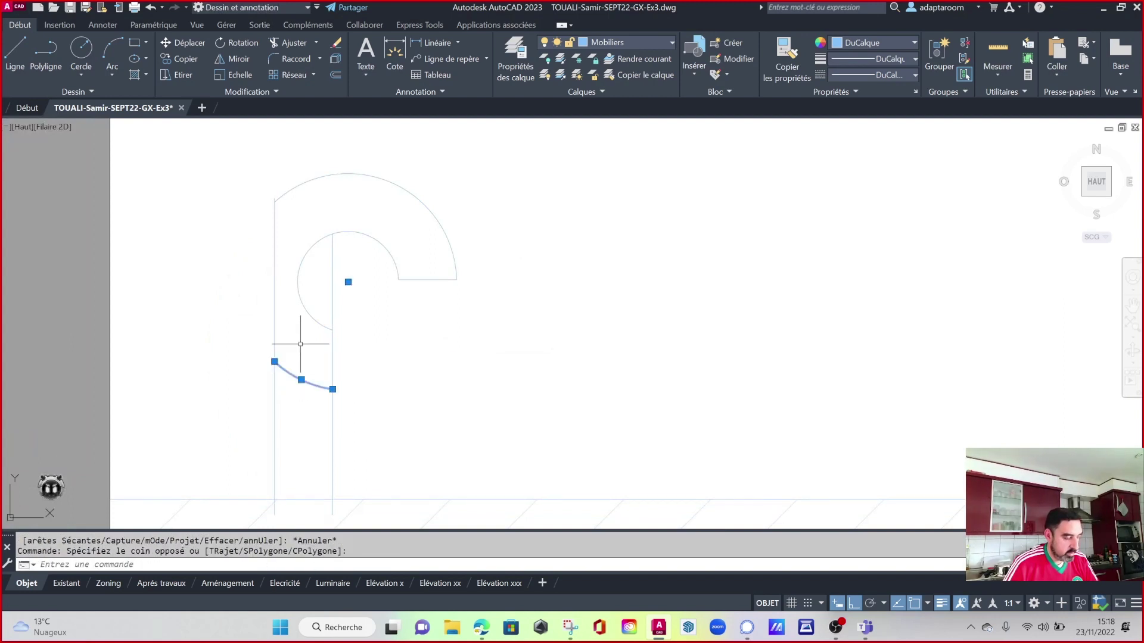
type("f")
key("Return")
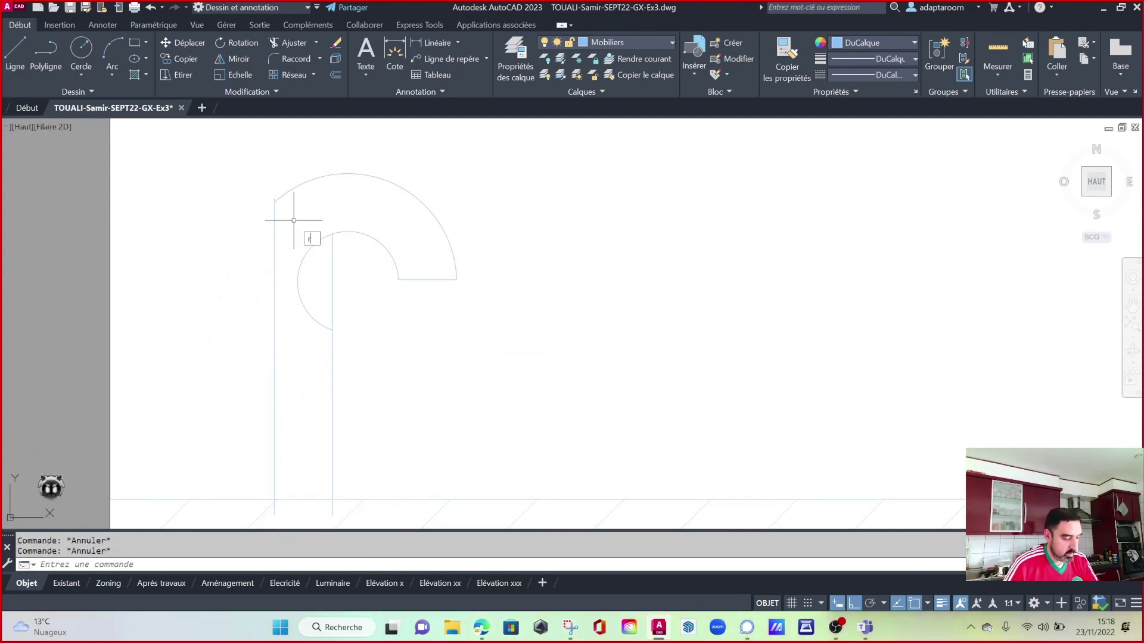
Fillet the tap's vertical lines to the large and small arcs.
type("ra")
key("Return")
left_click(274, 222)
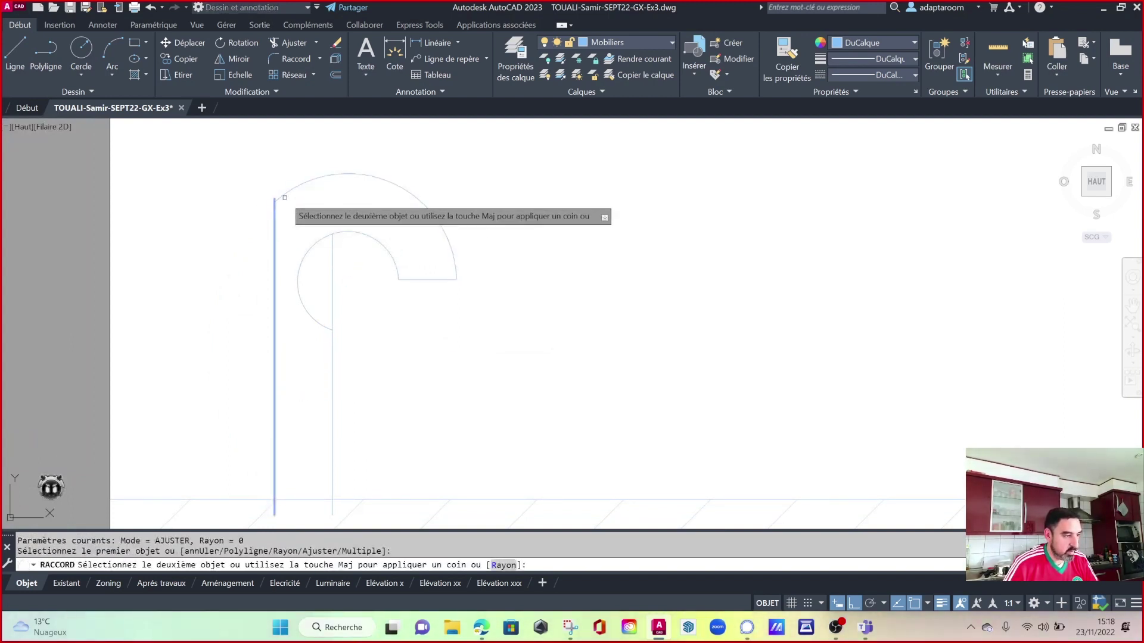
left_click(283, 190)
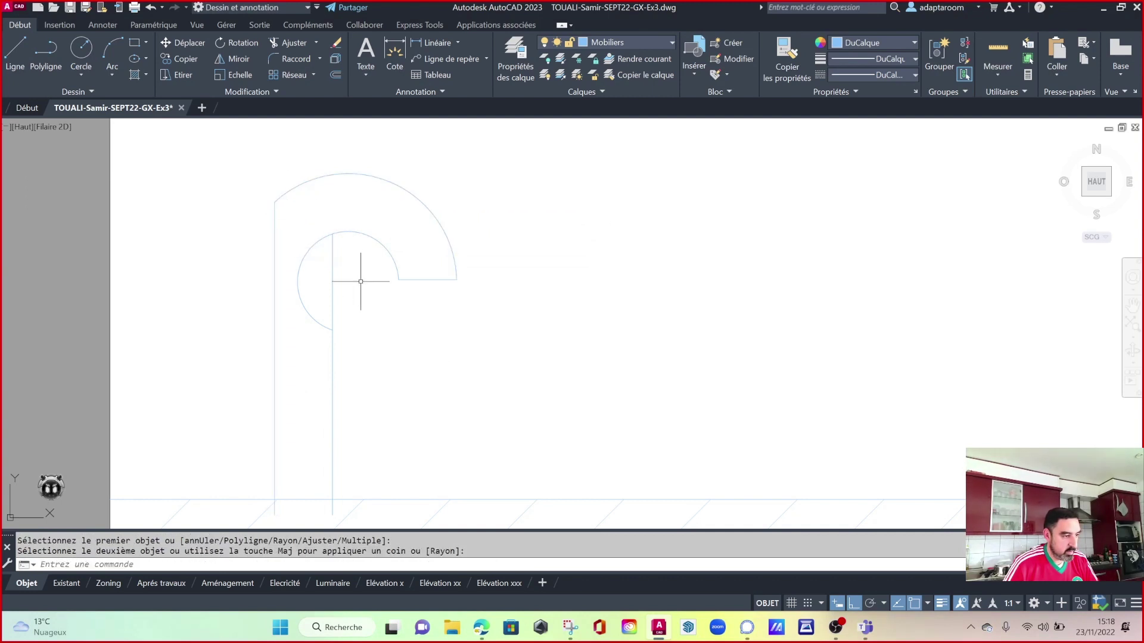
key("Return")
left_click(352, 238)
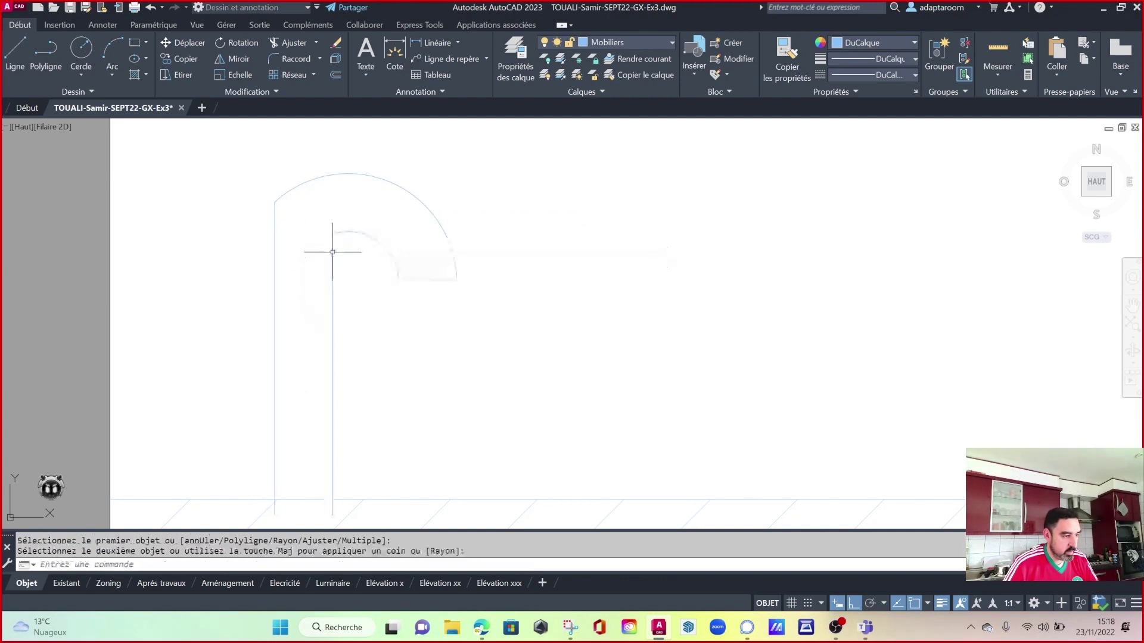
key("Escape")
Zoom around the tap and start a trim, then cancel it.
scroll(332, 252, "down", 2)
scroll(365, 299, "down", 1)
scroll(475, 350, "up", 3)
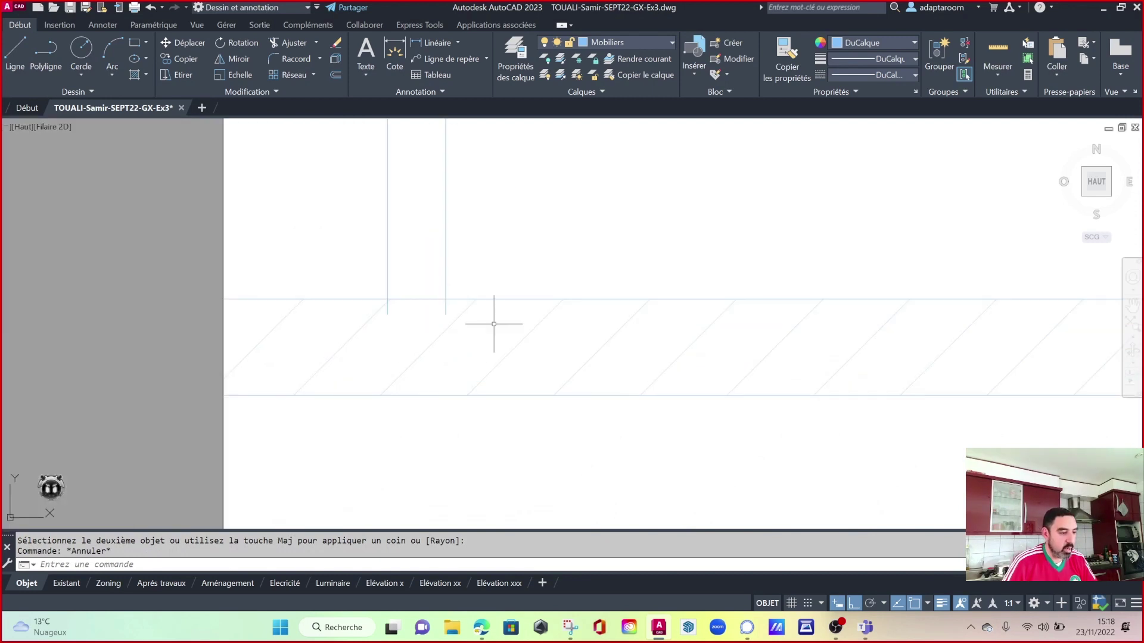
key("Escape")
type("j")
key("Return")
scroll(462, 329, "up", 2)
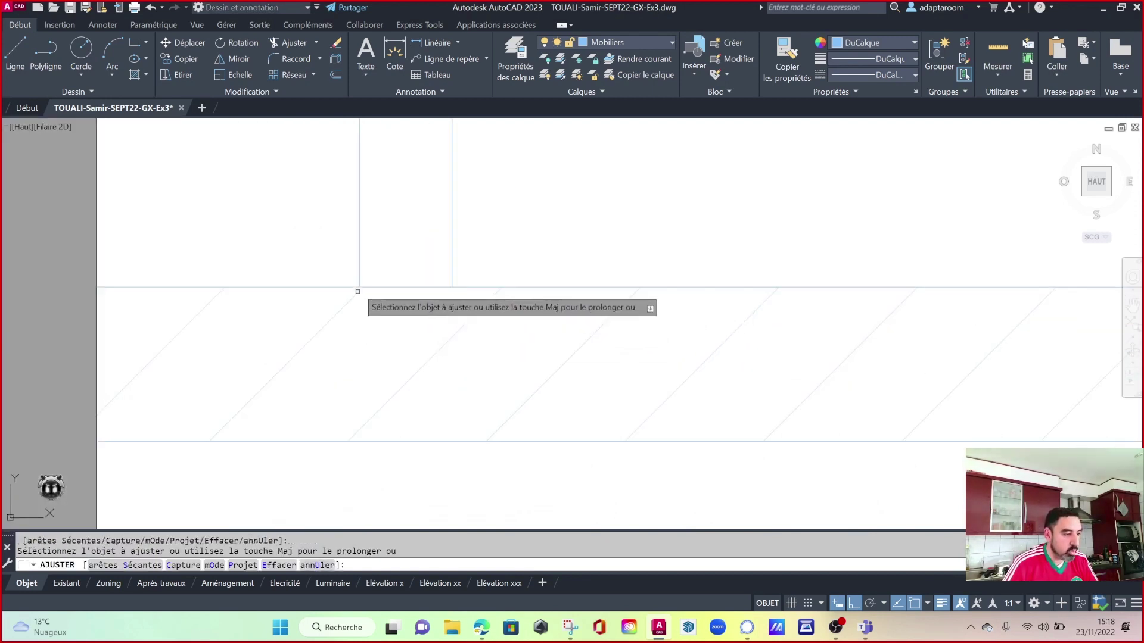
scroll(358, 295, "down", 1)
key("Escape")
scroll(371, 325, "down", 1)
scroll(370, 325, "down", 2)
scroll(455, 298, "down", 1)
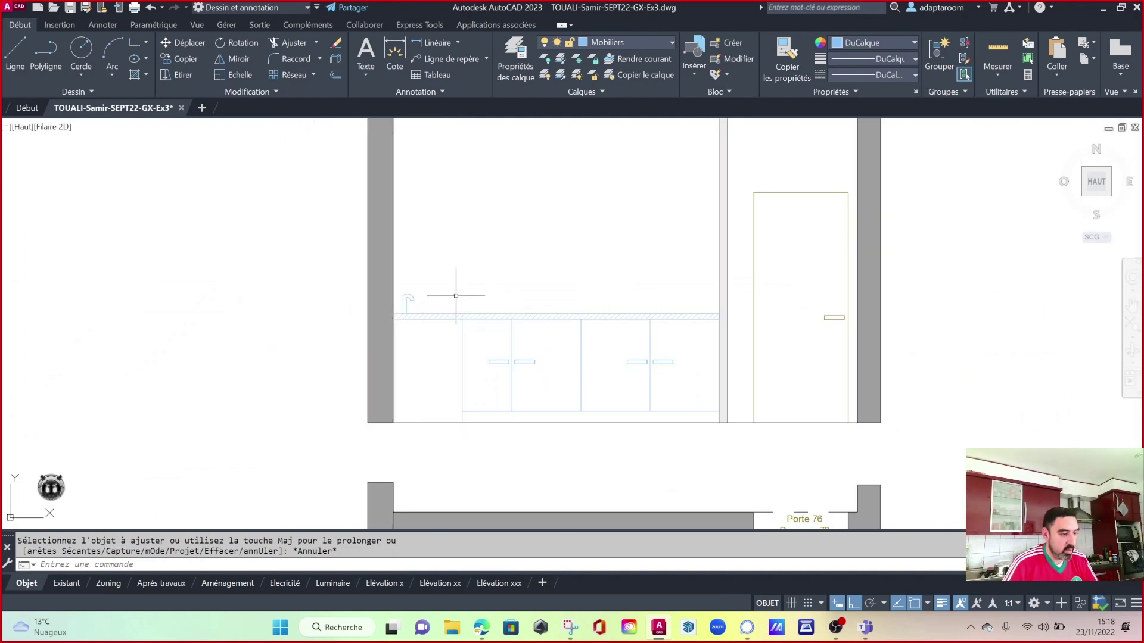
scroll(326, 195, "up", 1)
Pan to the kitchen elevation and remove the stray vertical line on the base cabinets.
mouse_move(460, 288)
middle_mouse_down()
mouse_move(327, 195)
mouse_move(388, 273)
mouse_move(434, 260)
mouse_move(419, 258)
middle_mouse_up()
scroll(429, 255, "down", 2)
middle_click_drag(411, 336, 405, 325)
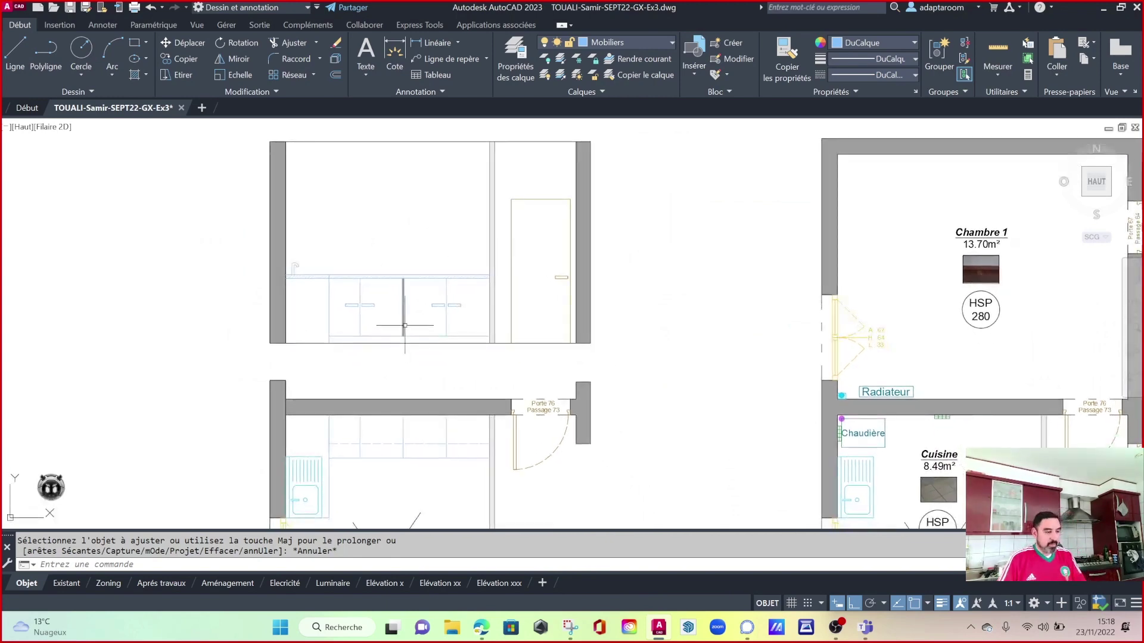
mouse_move(403, 312)
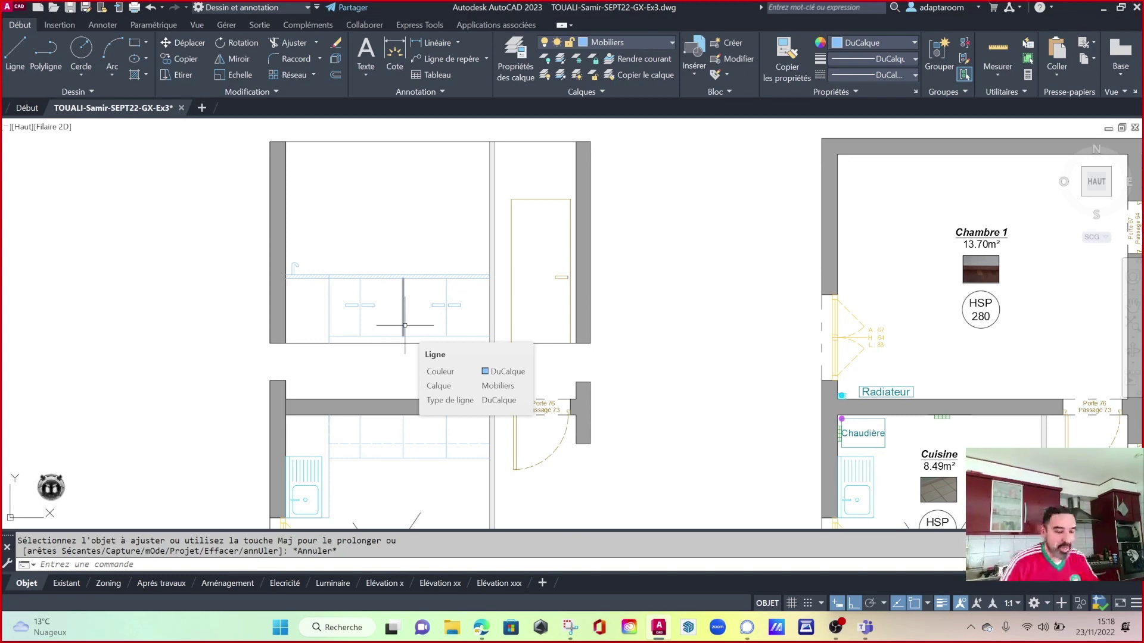
left_click(405, 326)
mouse_move(421, 385)
middle_mouse_down()
mouse_move(408, 306)
mouse_move(422, 258)
middle_mouse_up()
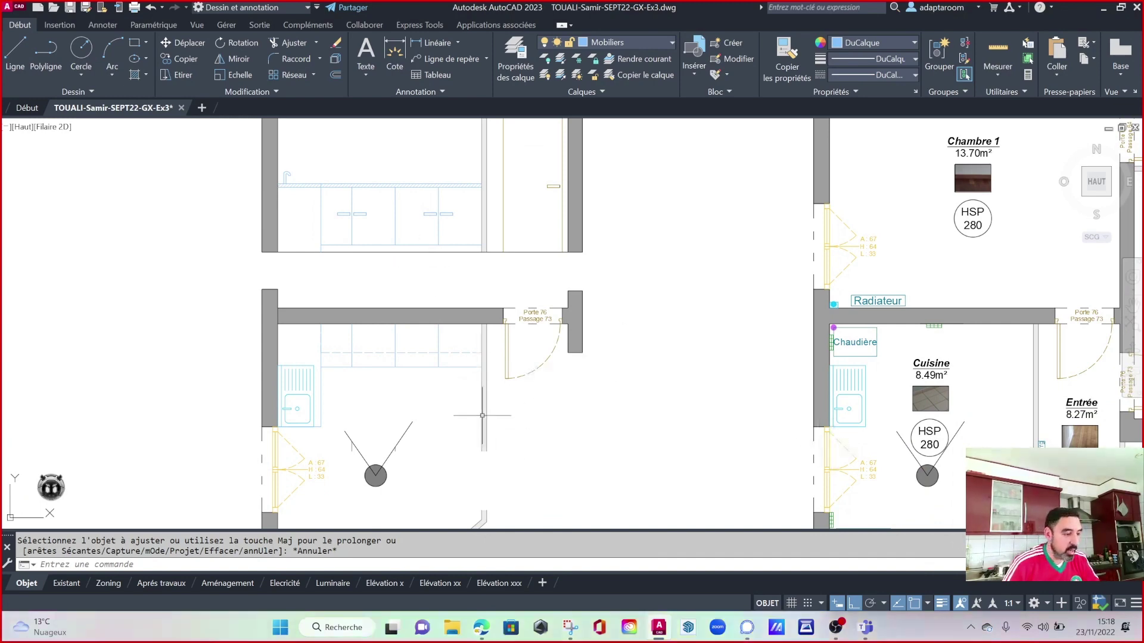
middle_click_drag(386, 396, 389, 409)
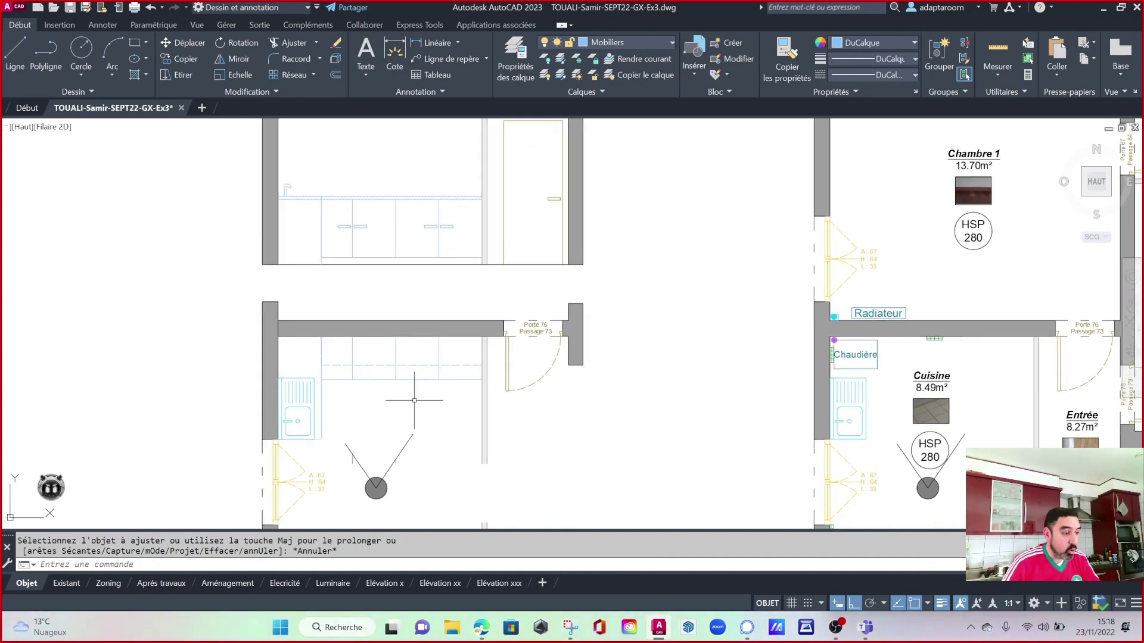
middle_click_drag(398, 290, 399, 334)
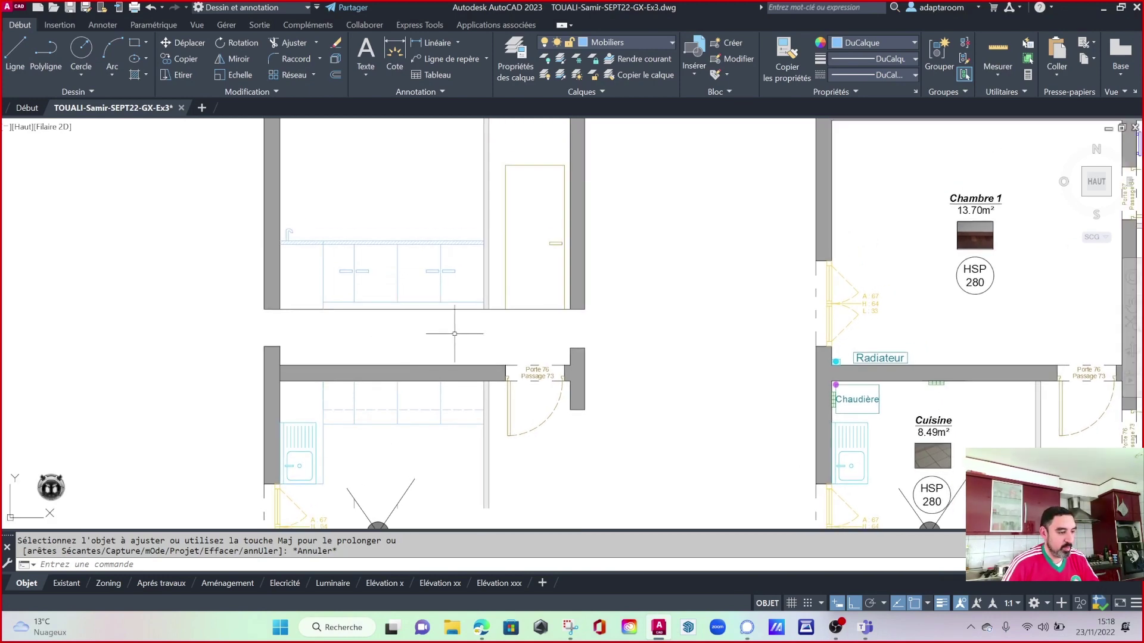
middle_click_drag(442, 286, 468, 326)
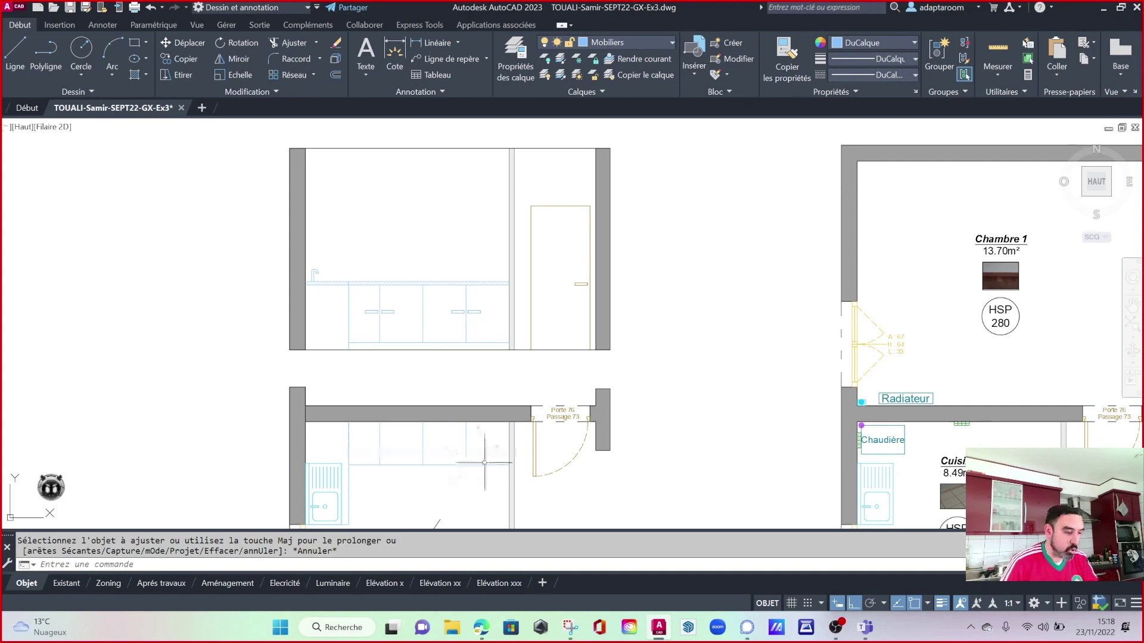
Zoom and recentre on the kitchen elevation, ending the trim and starting a line.
scroll(494, 451, "up", 2)
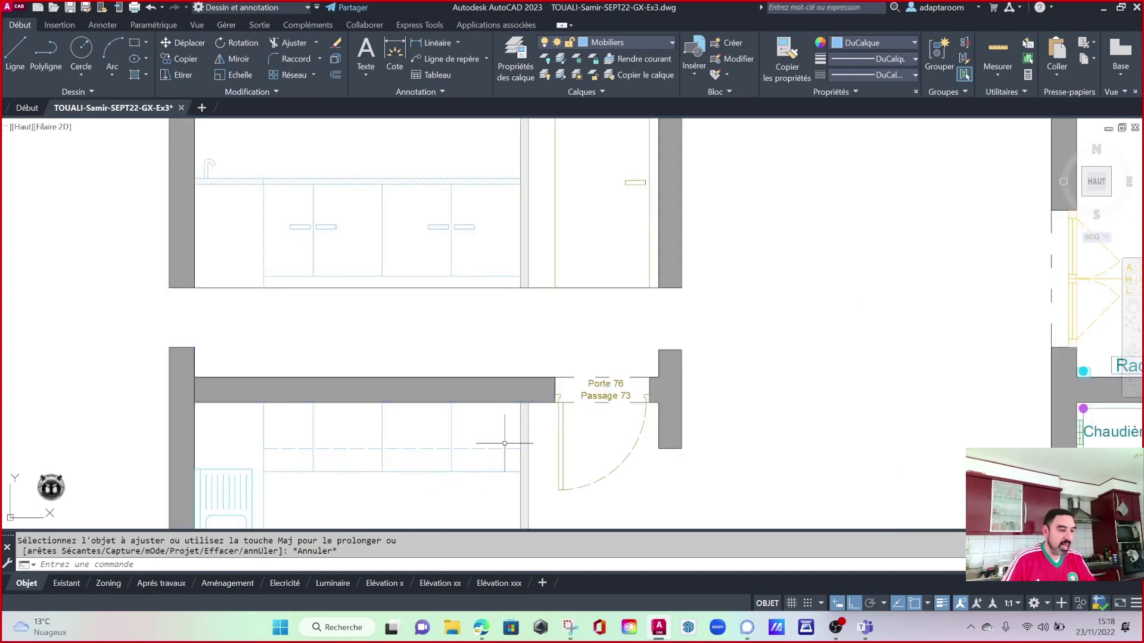
scroll(491, 333, "down", 2)
scroll(479, 418, "up", 4)
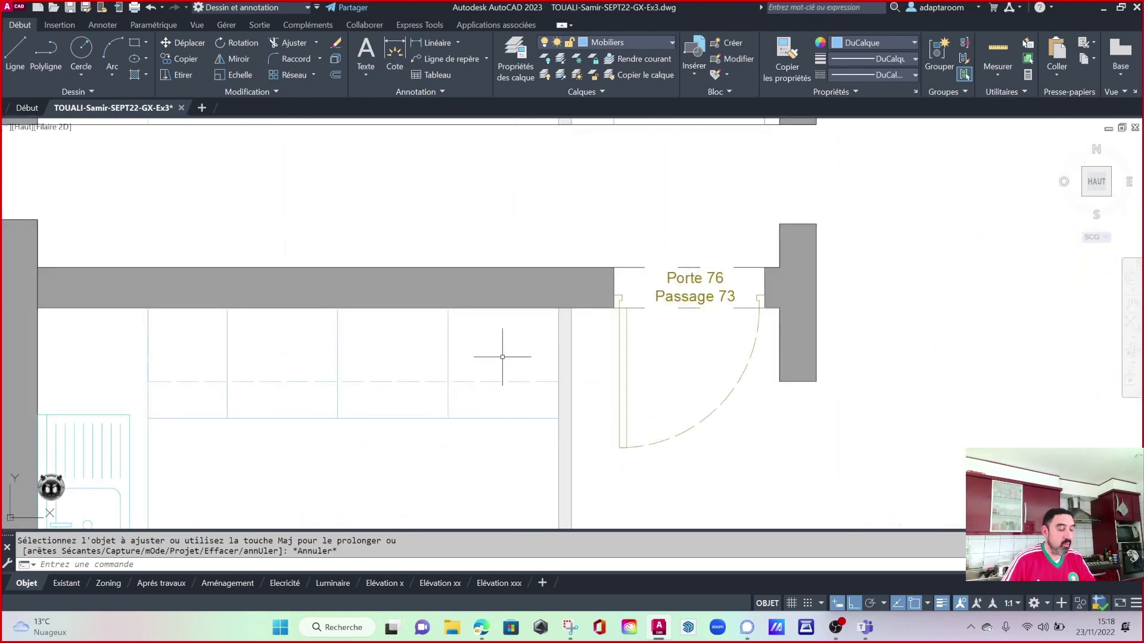
scroll(502, 357, "down", 5)
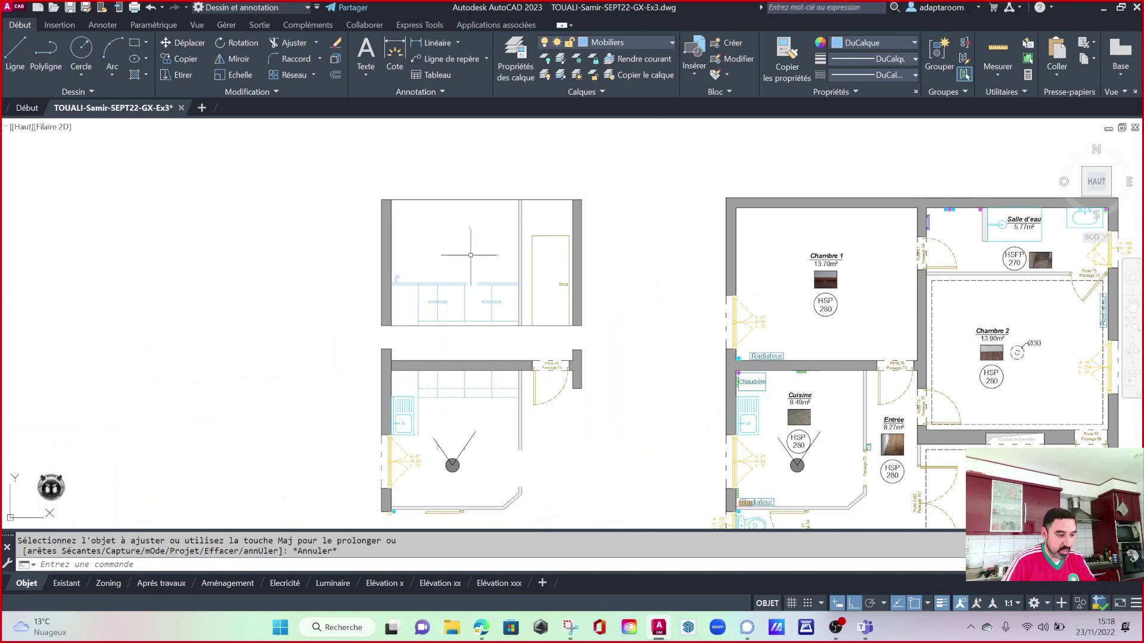
scroll(417, 381, "up", 1)
scroll(380, 383, "up", 2)
key("Escape")
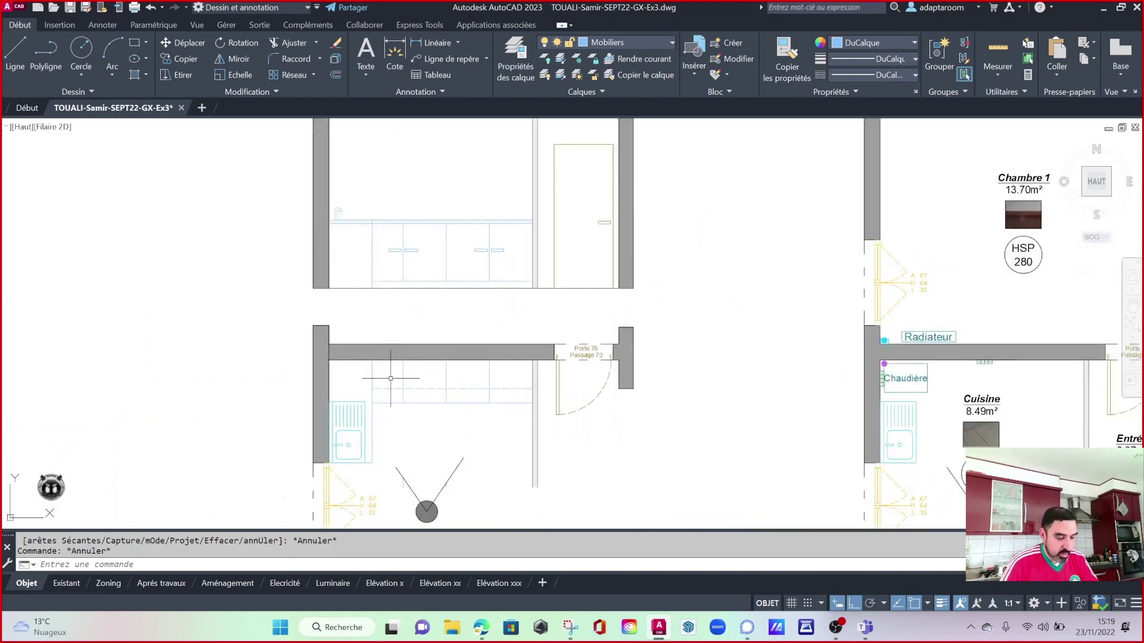
middle_click_drag(466, 320, 454, 390)
key("Escape")
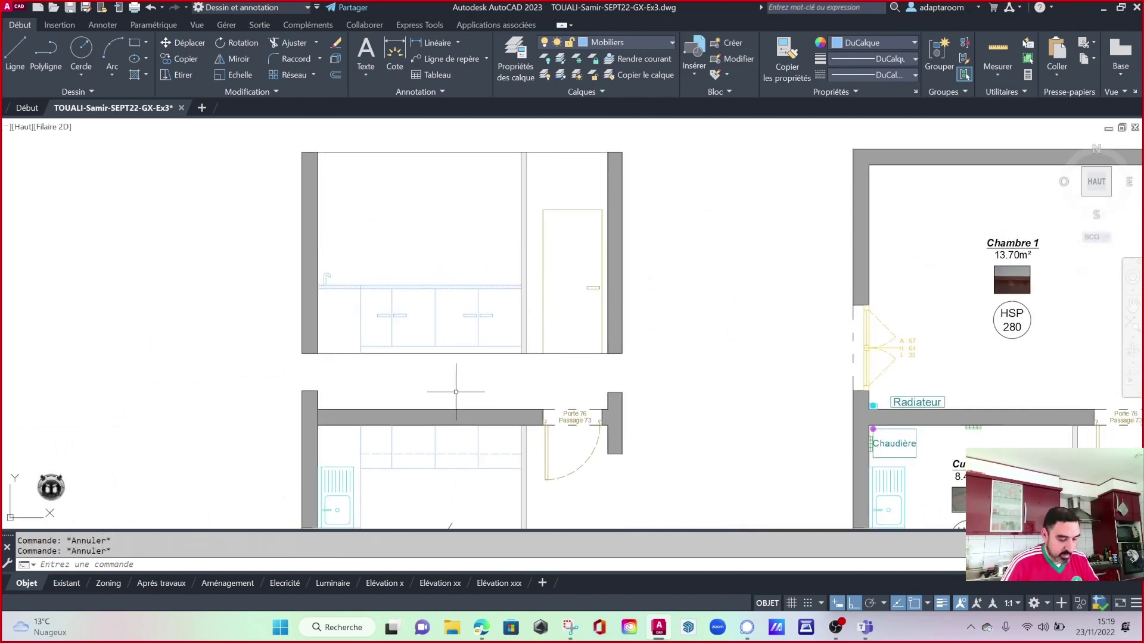
key("l")
key("Return")
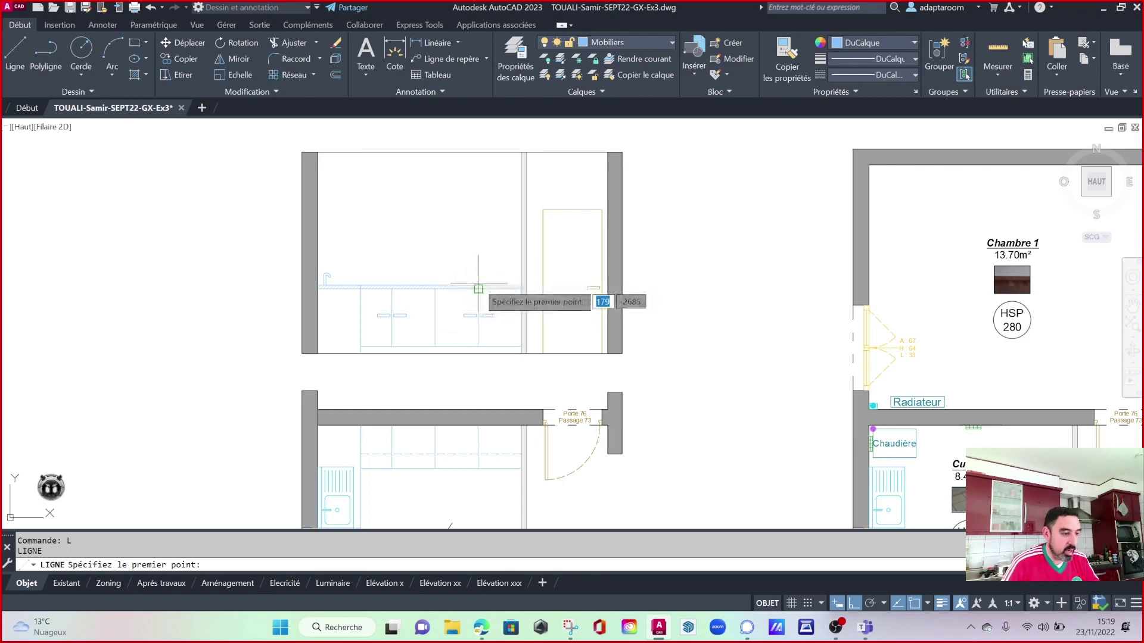
Abandon the worktop line attempts and select the two vertical guide lines above the worktop.
left_click(445, 288)
scroll(466, 240, "up", 4)
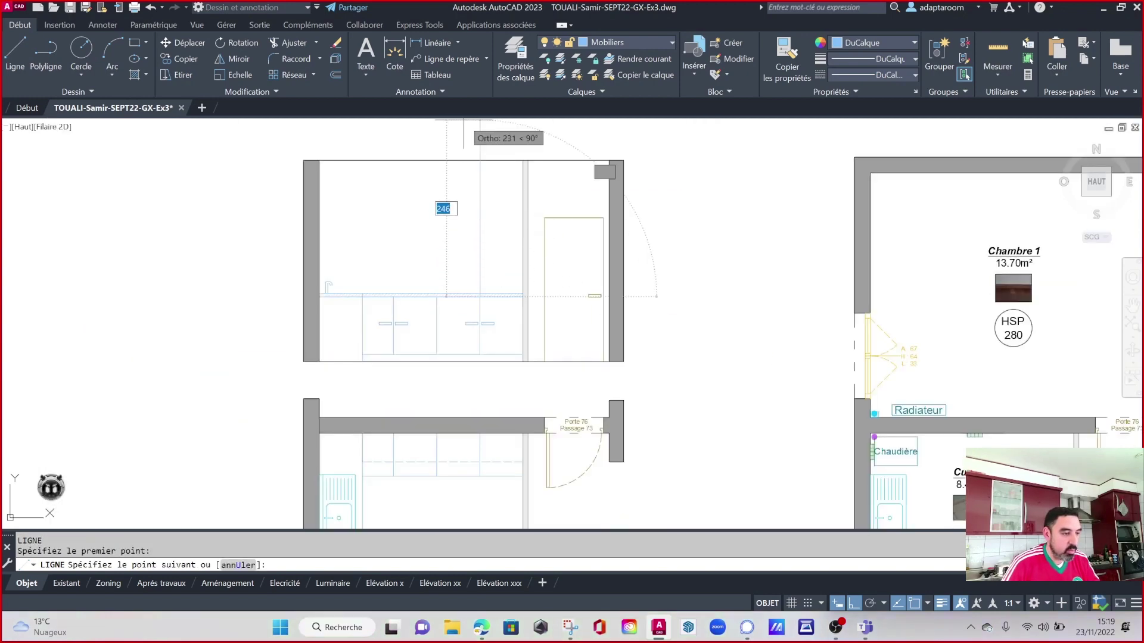
key("Escape")
key("space")
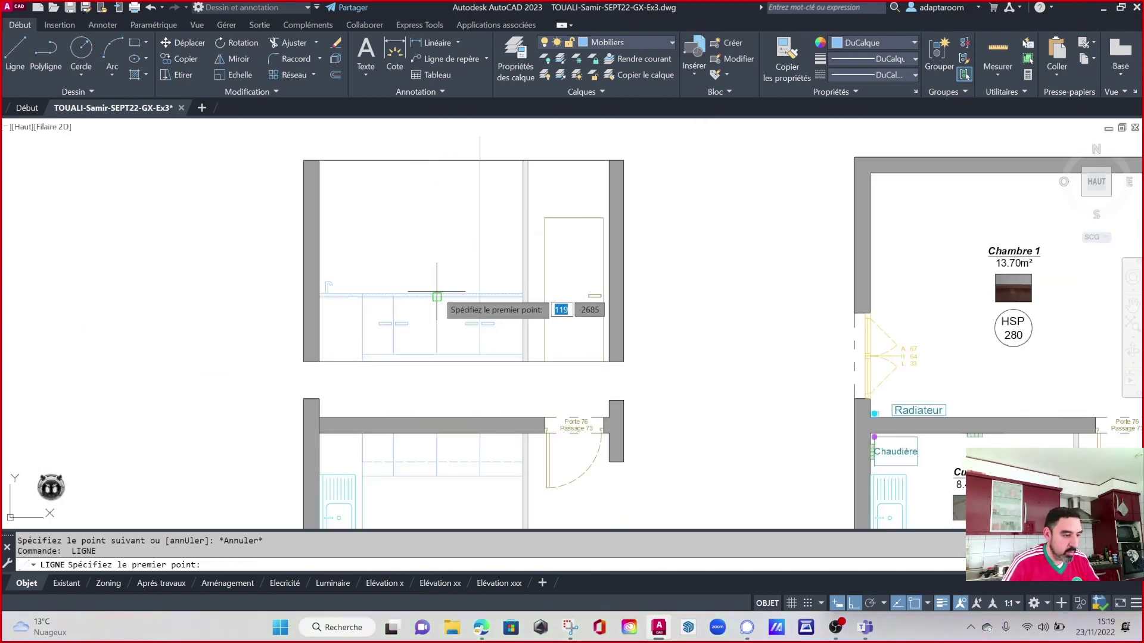
left_click(437, 297)
key("Escape")
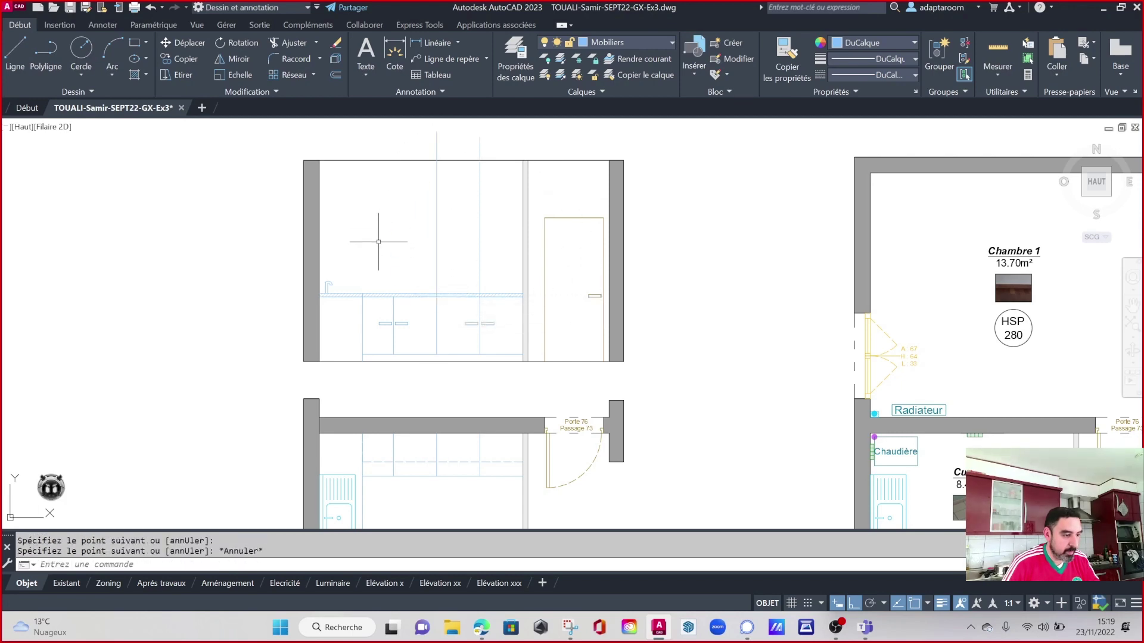
key("space")
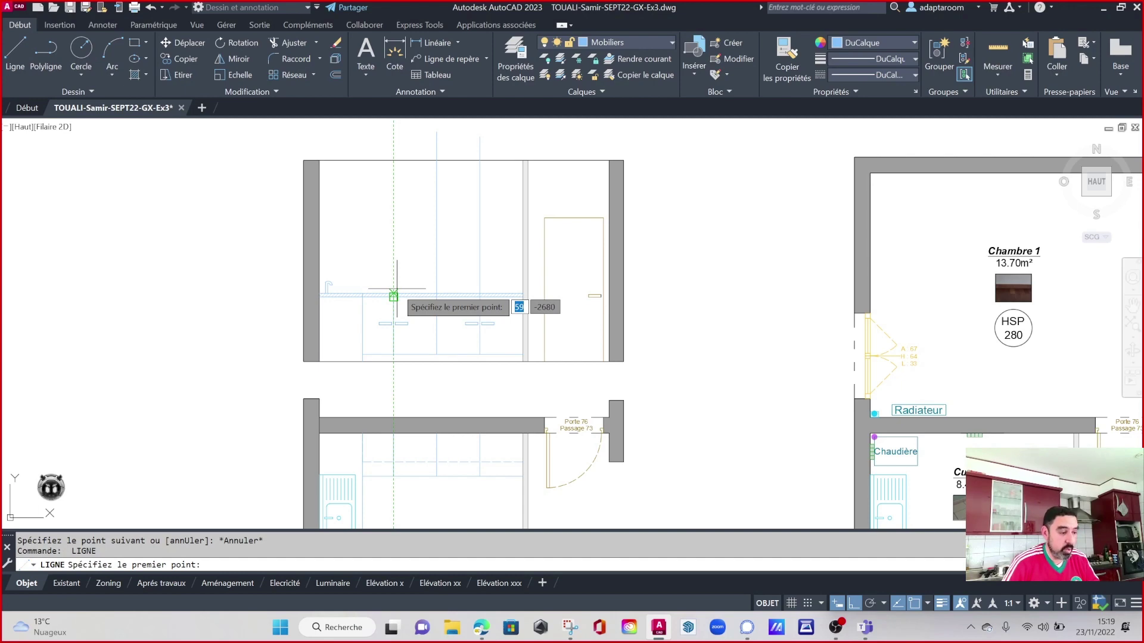
key("Escape")
left_click(494, 244)
left_click(396, 220)
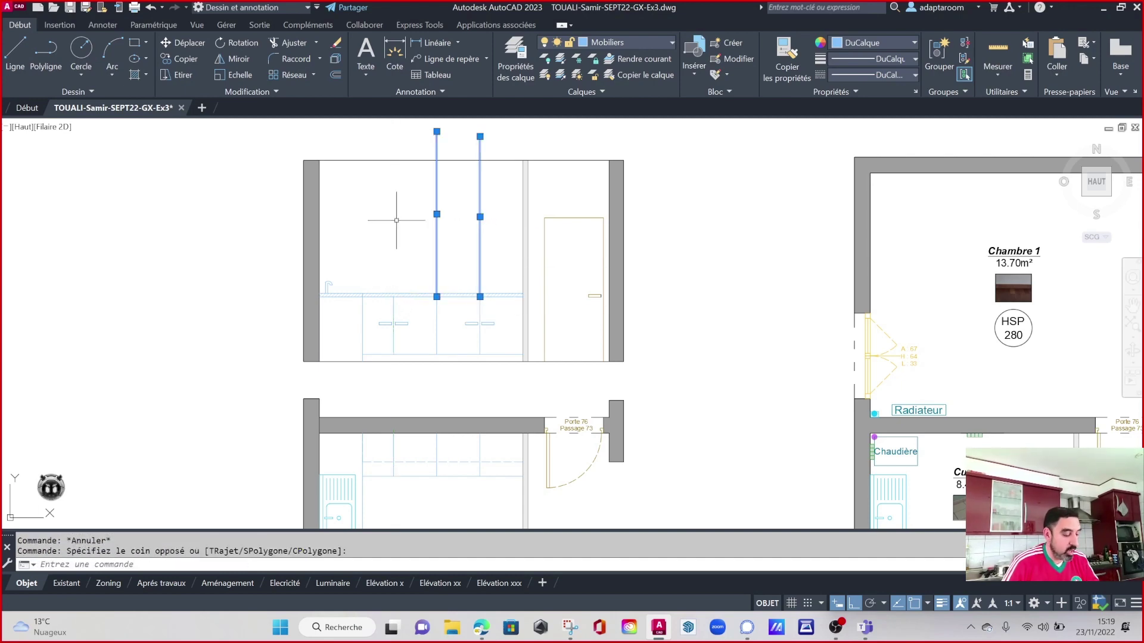
type("EF")
scroll(426, 316, "up", 2)
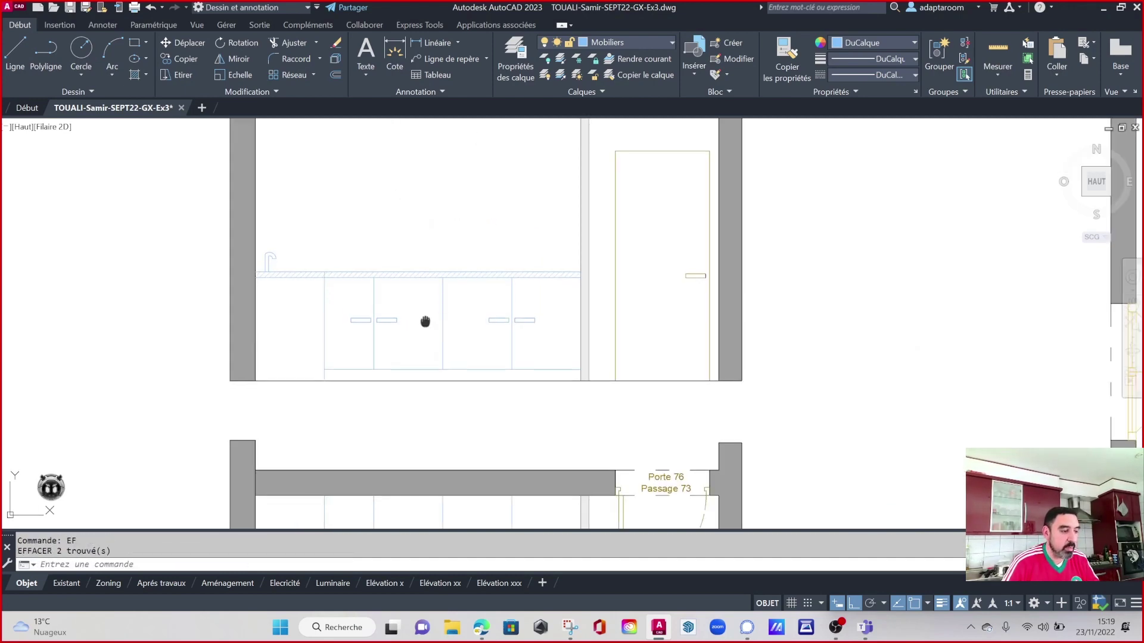
Window-select the base cabinet doors and handles and copy them, picking a base point.
left_click(339, 264)
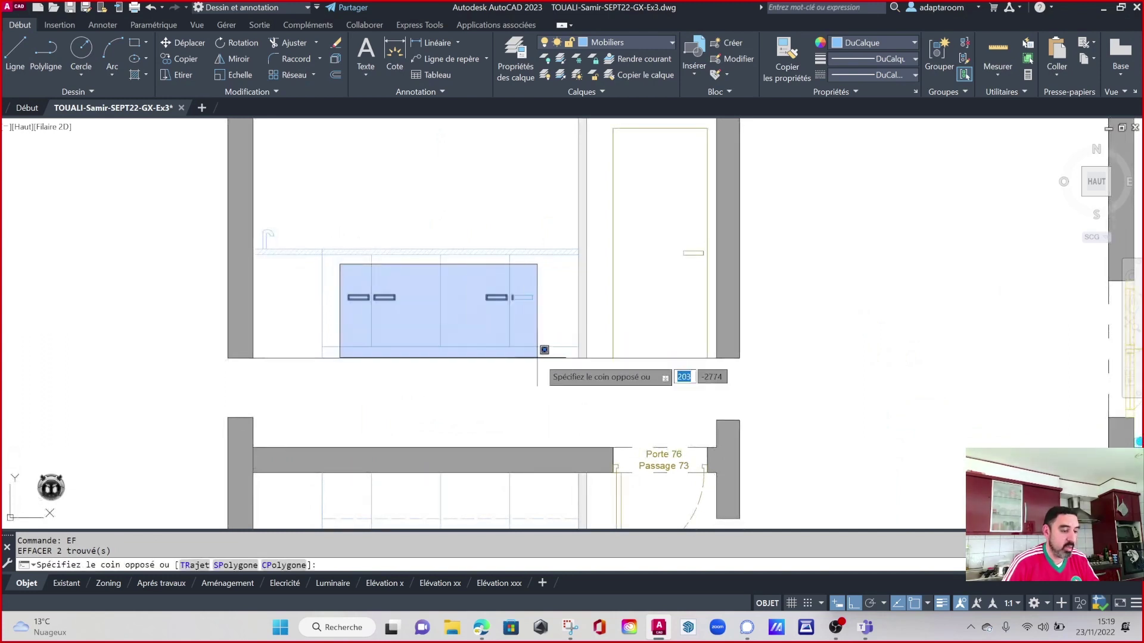
left_click(557, 347)
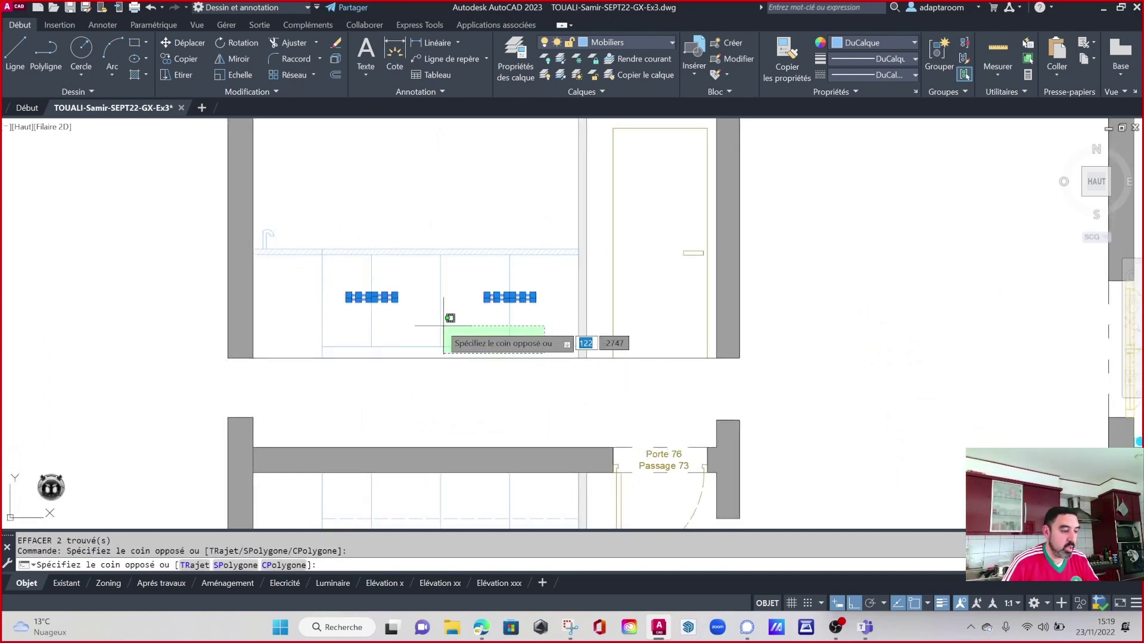
left_click(359, 315)
scroll(445, 345, "down", 2)
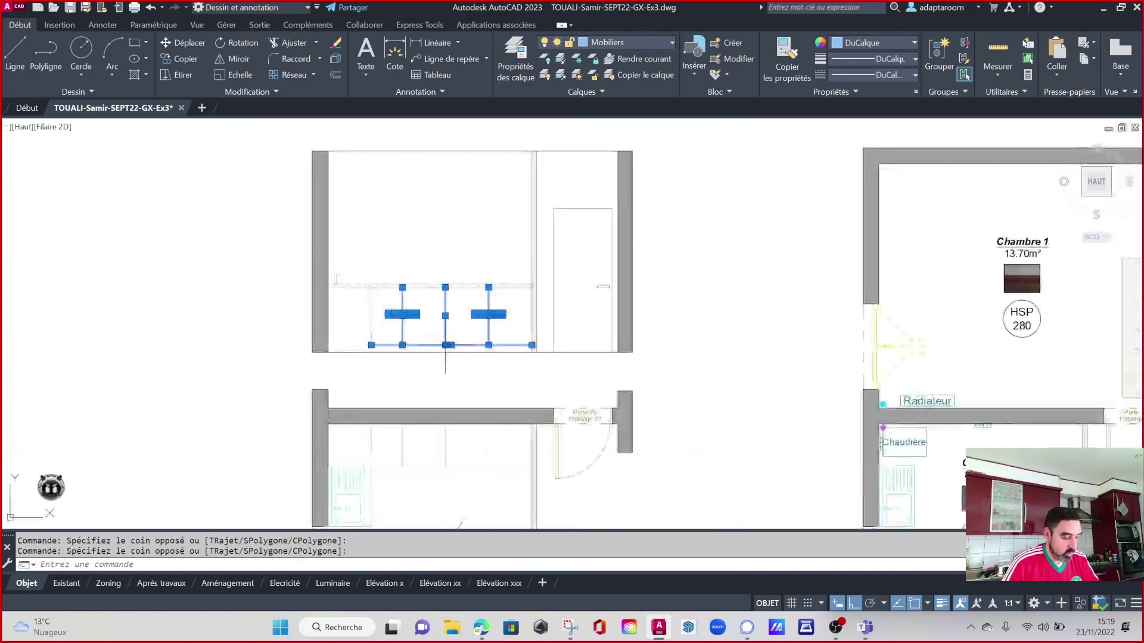
type("o")
key("Return")
left_click(739, 365)
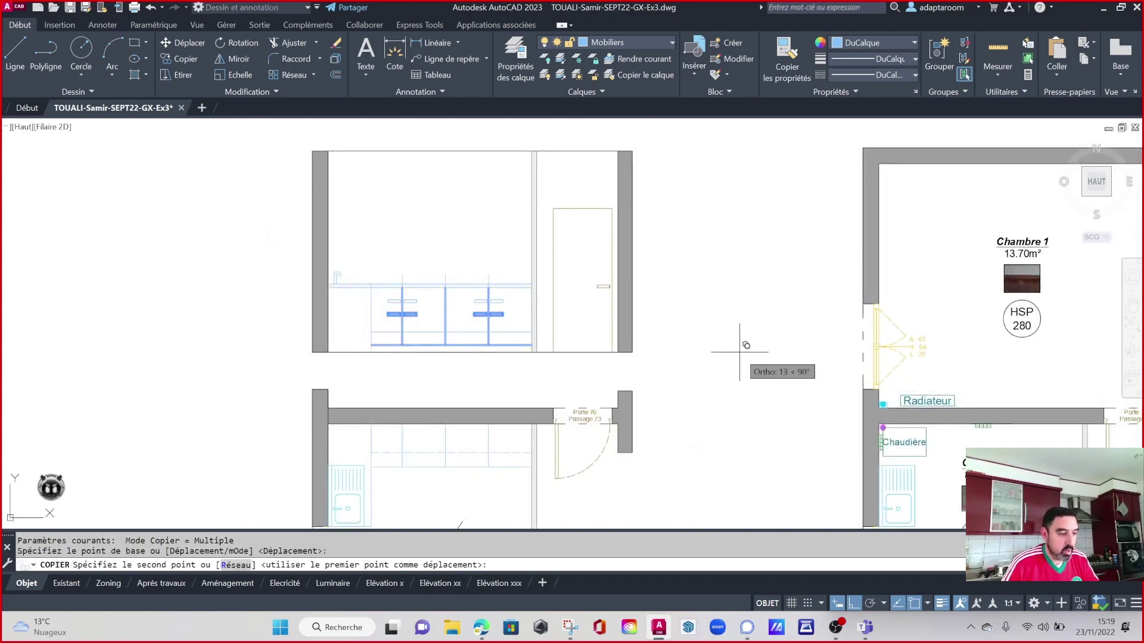
Place the cabinet copy above the worktop and abandon a stray line attempt.
left_click(752, 253)
key("Escape")
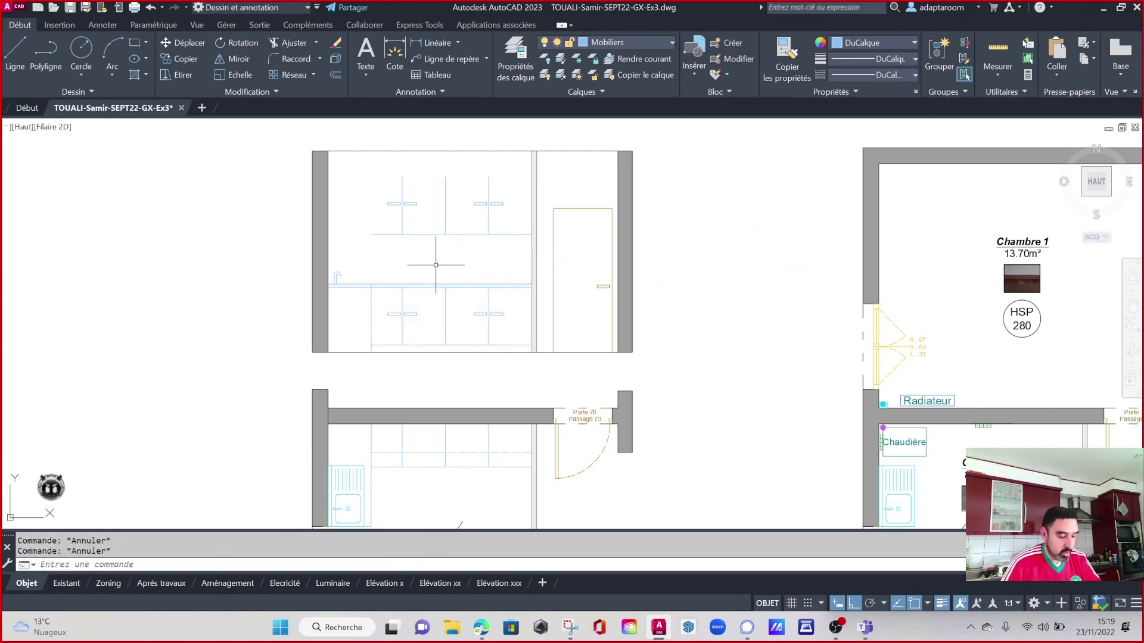
type("l")
key("Return")
left_click(445, 152)
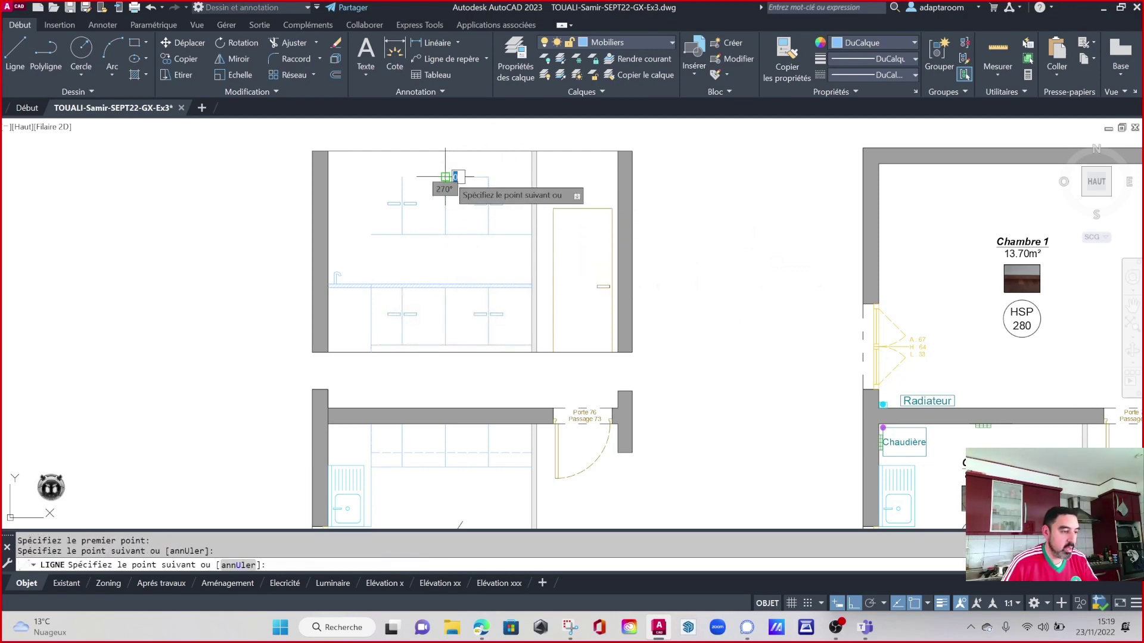
key("Escape")
key("Return")
left_click(389, 212)
key("Escape")
key("Escape")
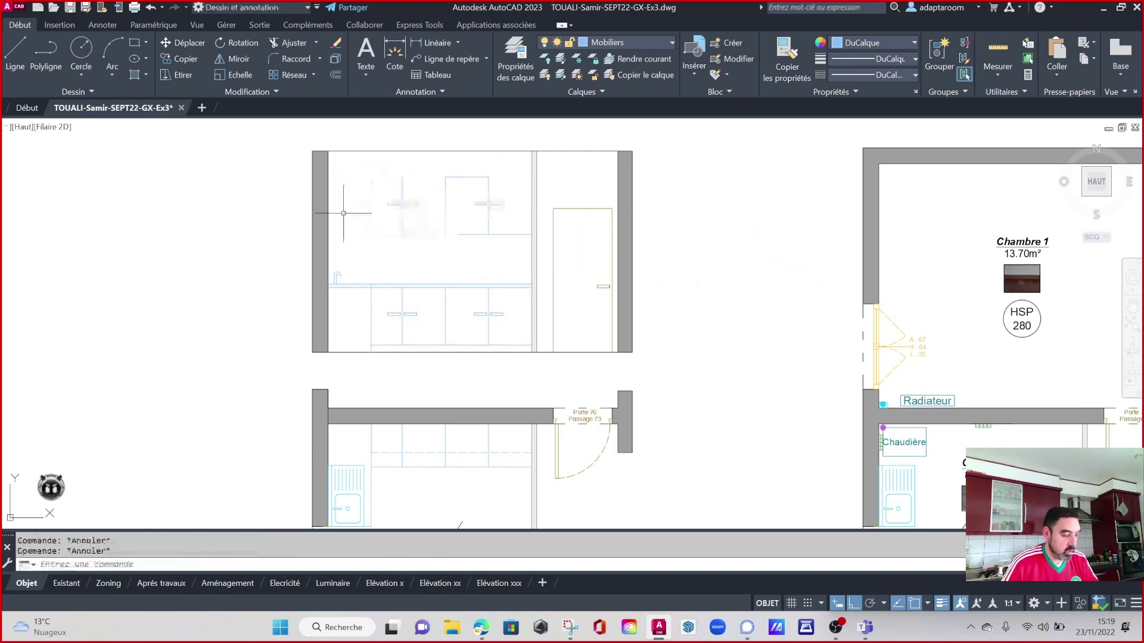
type("l")
Extend the wall cabinets' top line to the right with PROLONGE.
key("Return")
left_click(370, 209)
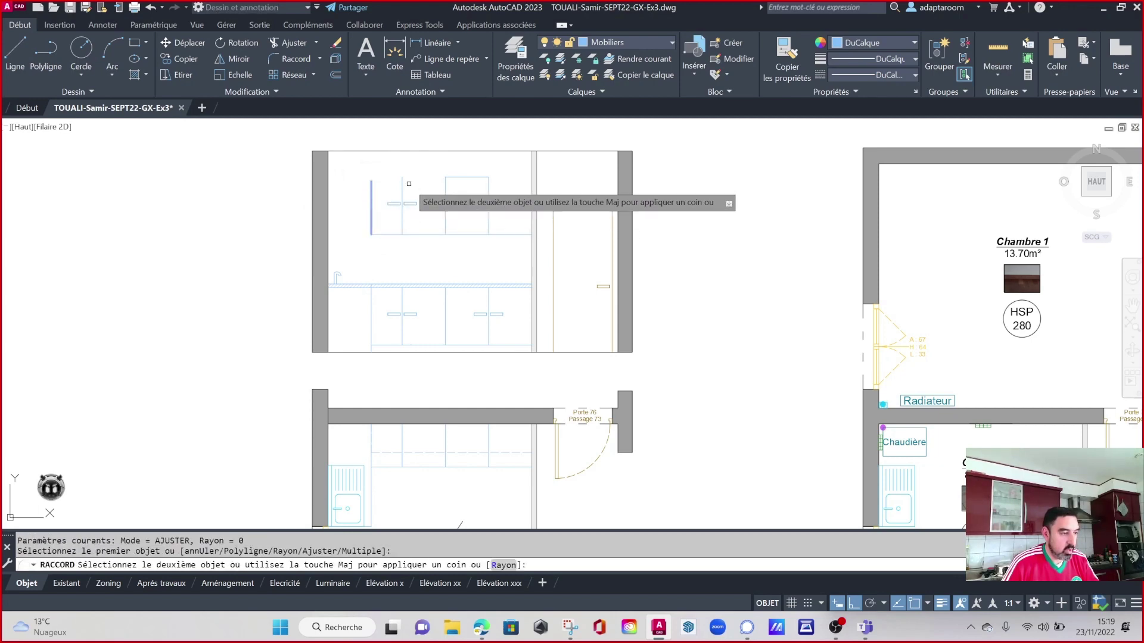
key("Escape")
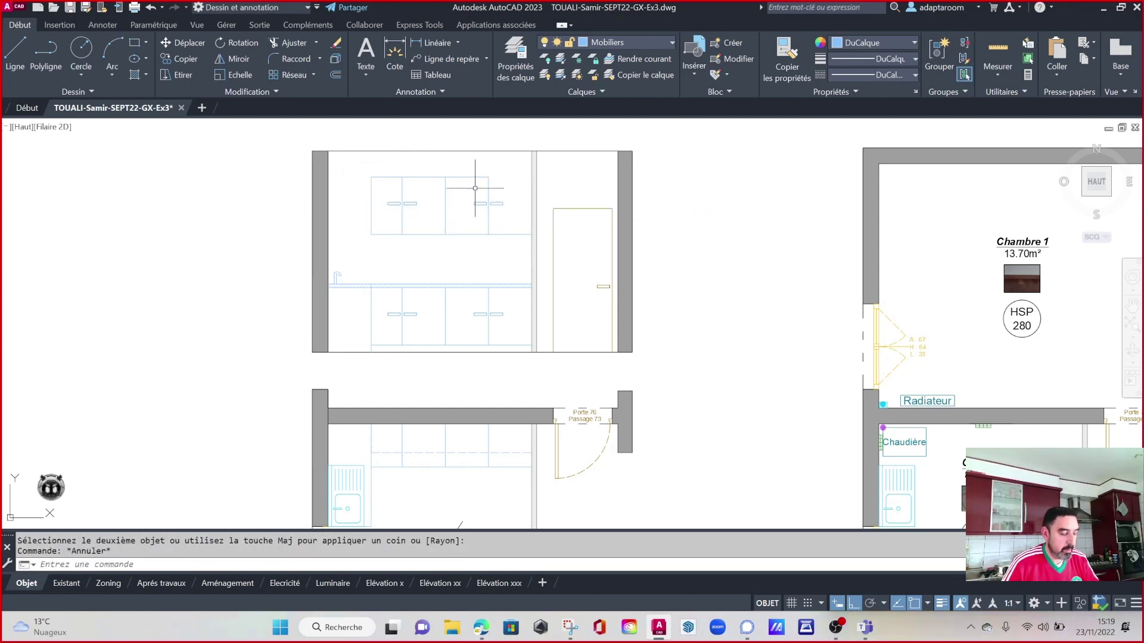
type("prolonge")
key("Return")
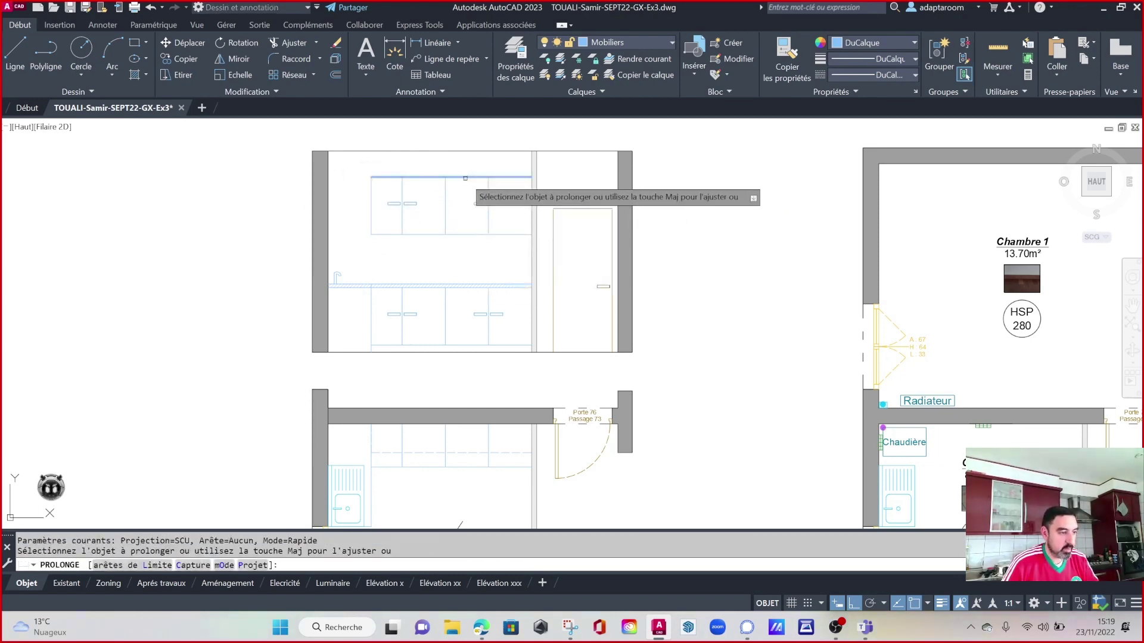
left_click(468, 177)
key("Escape")
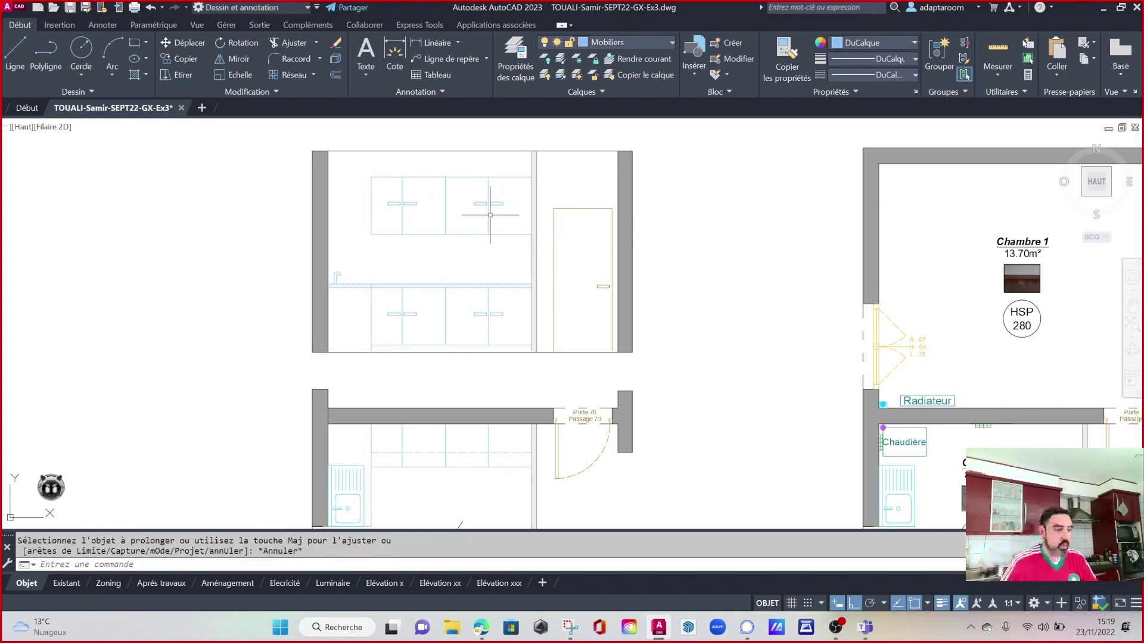
key("Escape")
scroll(435, 303, "up", 4)
middle_click_drag(480, 230, 458, 302)
type("Dc")
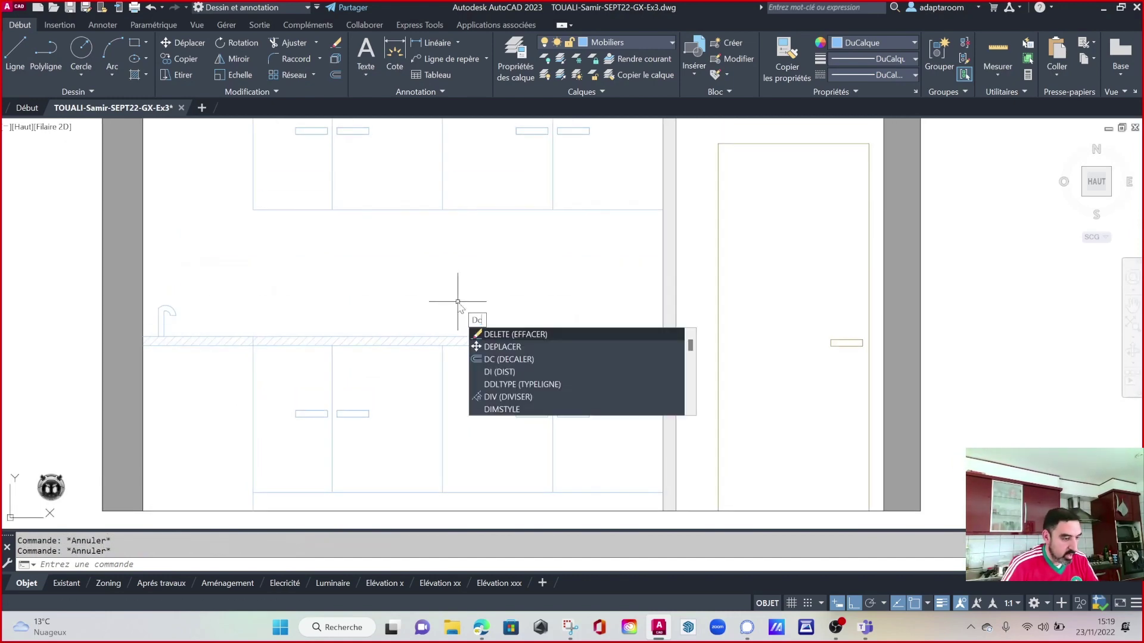
Offset the wall cabinets' bottom line 60 downward.
key("Return")
type("60")
key("Return")
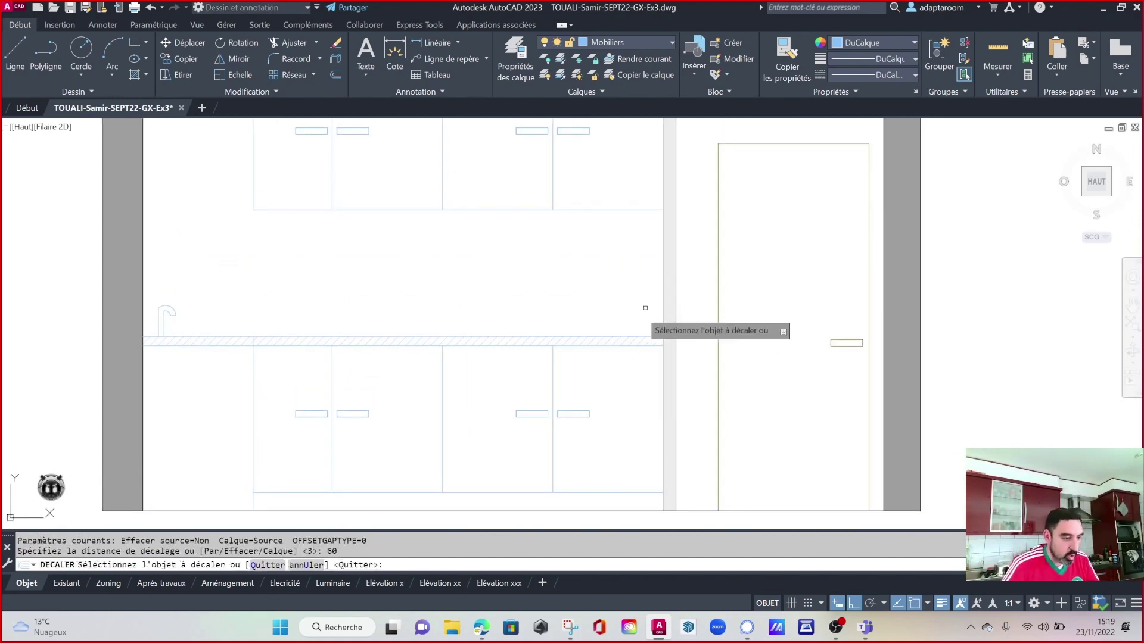
left_click(599, 337)
left_click(579, 271)
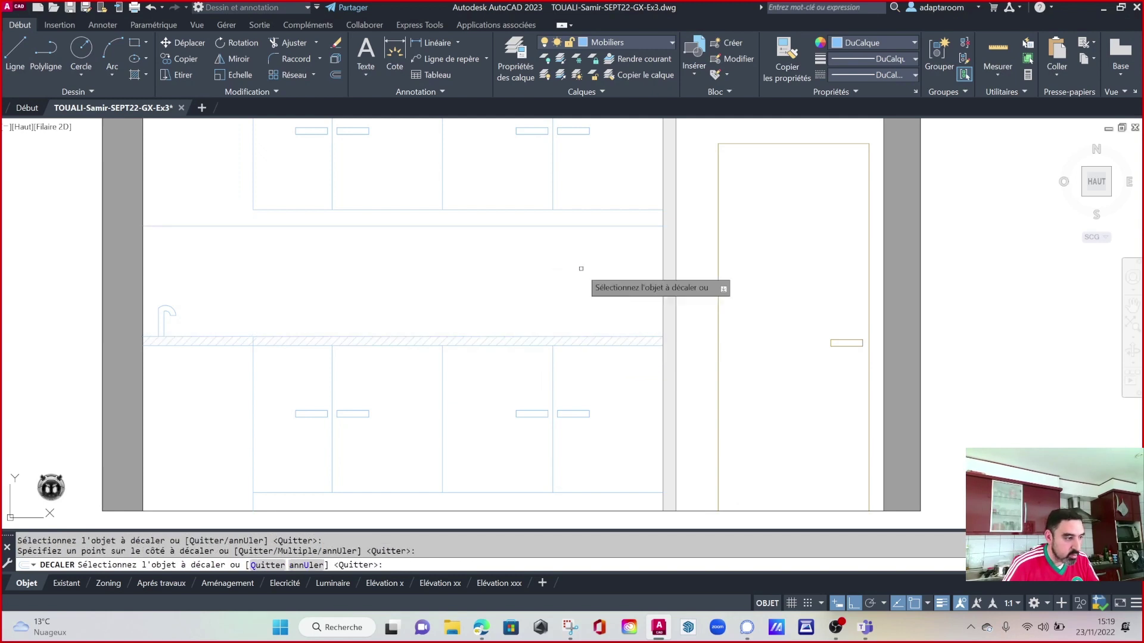
scroll(546, 307, "down", 4)
scroll(533, 267, "up", 2)
key("Escape")
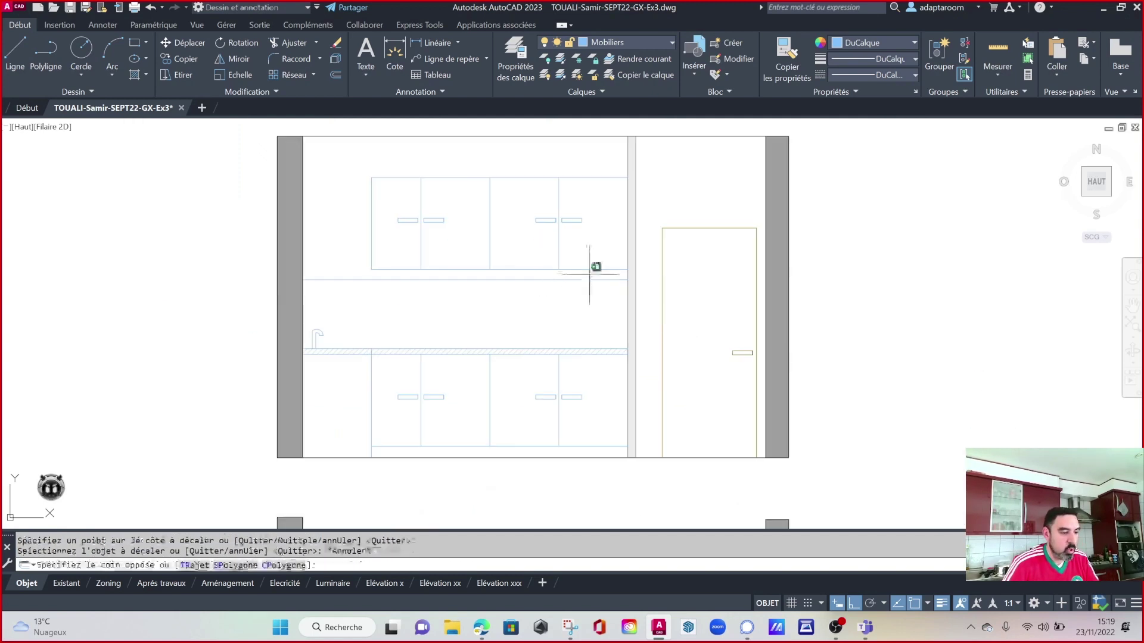
Window-select the wall cabinets and move them down onto the offset line.
left_click(590, 276)
left_click(363, 156)
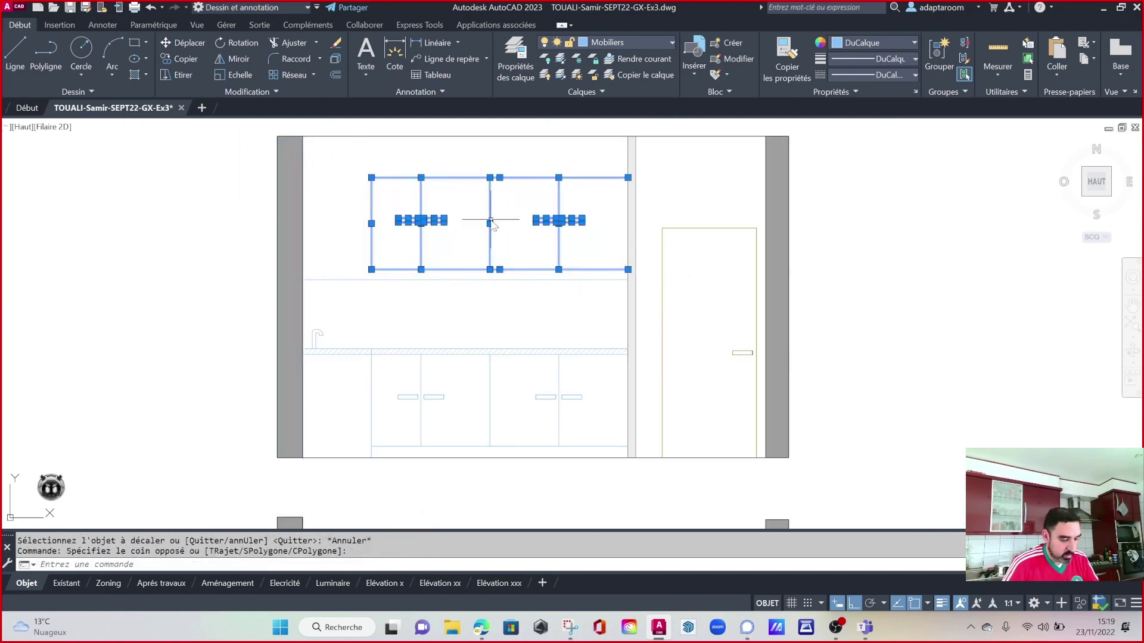
key("m")
key("Return")
scroll(632, 322, "up", 2)
scroll(631, 268, "up", 2)
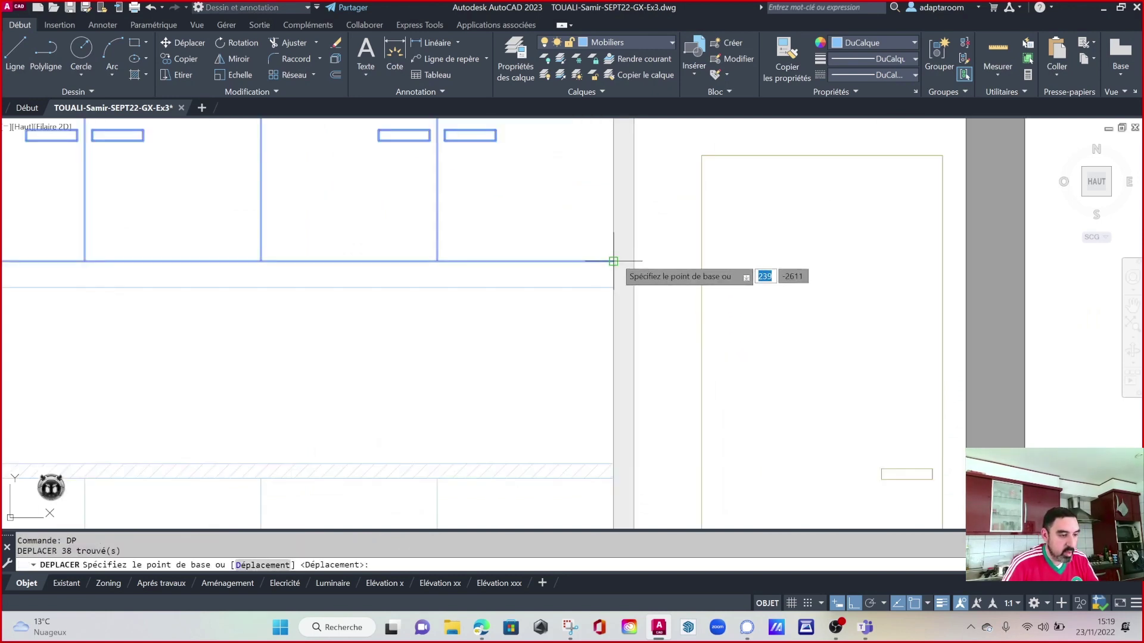
left_click(613, 261)
key("Escape")
Delete the horizontal line under the cabinets, then undo the deletion.
scroll(593, 312, "down", 3)
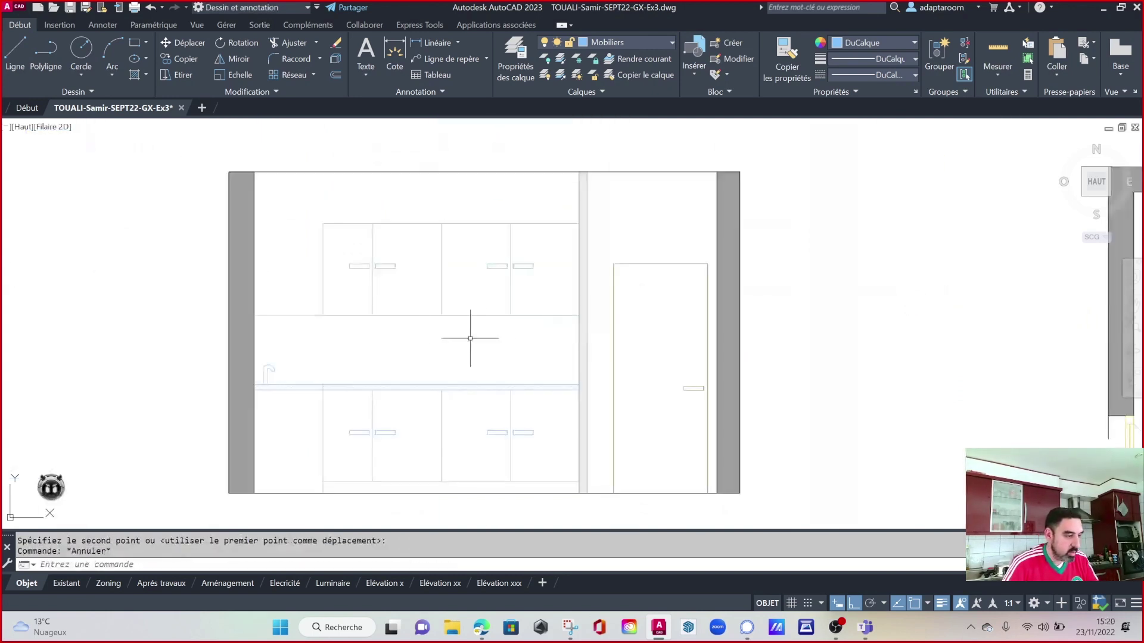
left_click(275, 335)
left_click(278, 296)
left_click(317, 322)
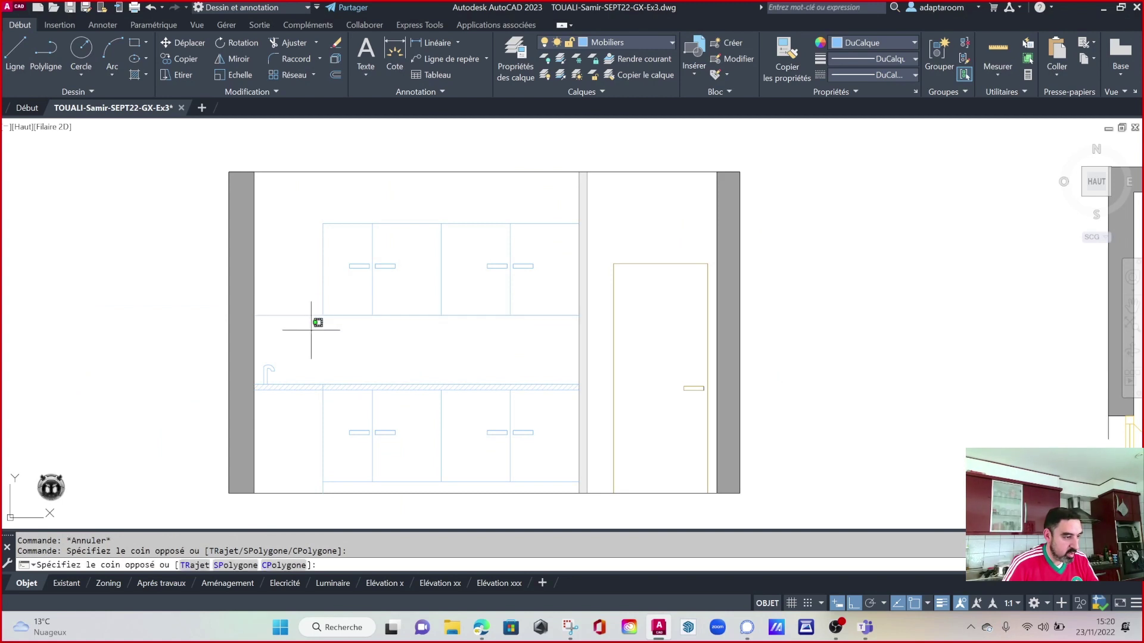
left_click(292, 309)
key("Delete")
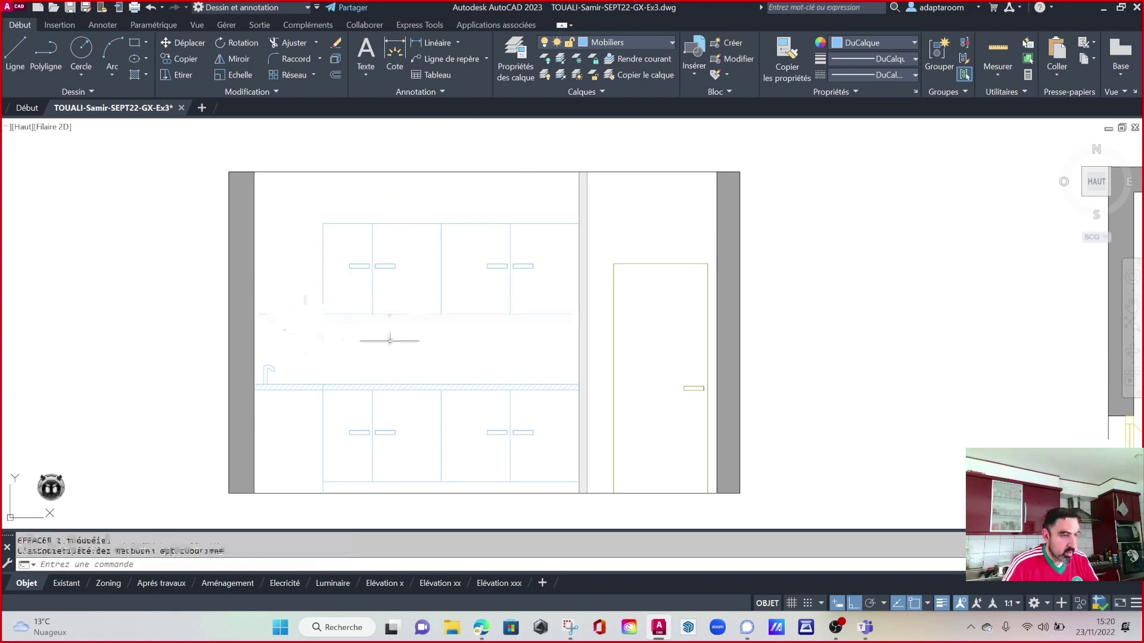
key("ctrl+z")
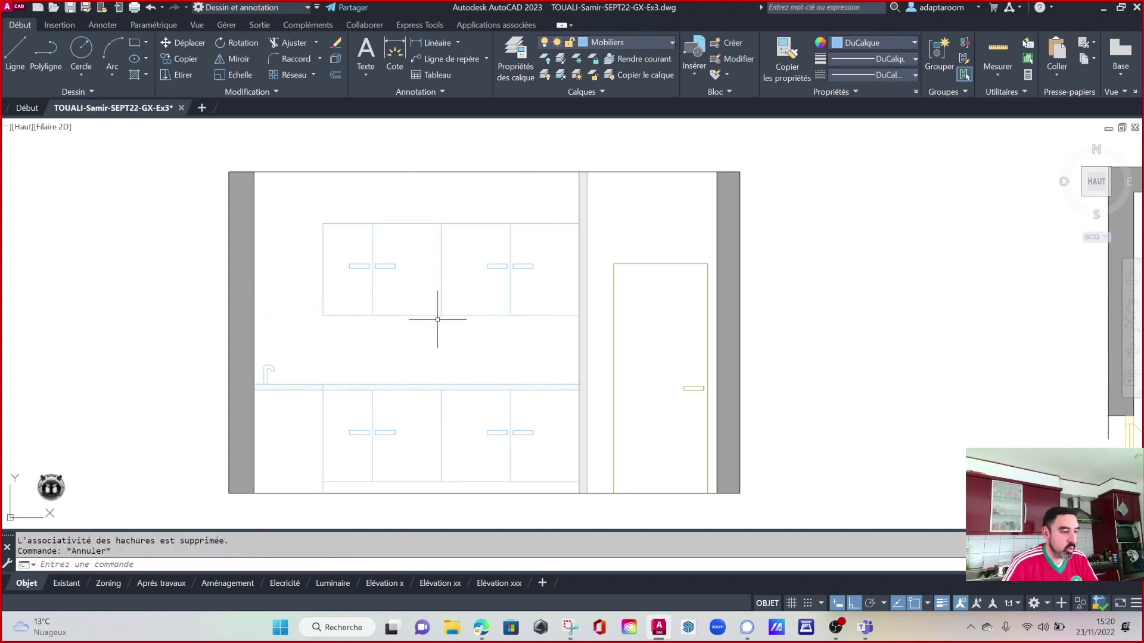
Pan the view to the Chambre 1 and Cuisine plan.
middle_click_drag(438, 320, 349, 296)
scroll(429, 280, "down", 2)
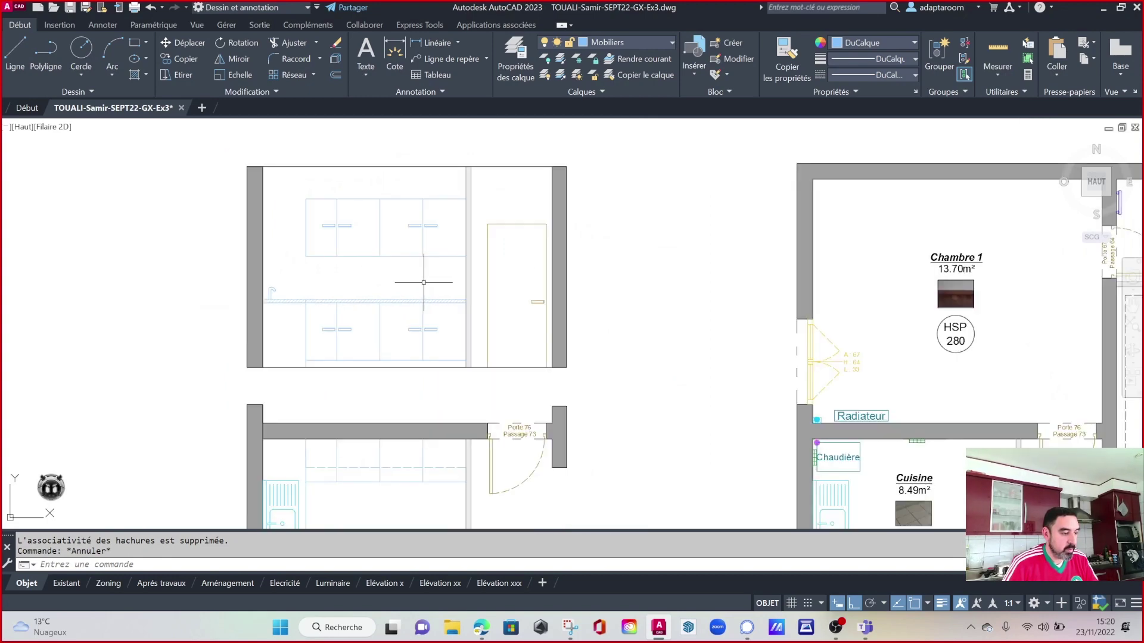
middle_click_drag(416, 286, 444, 247)
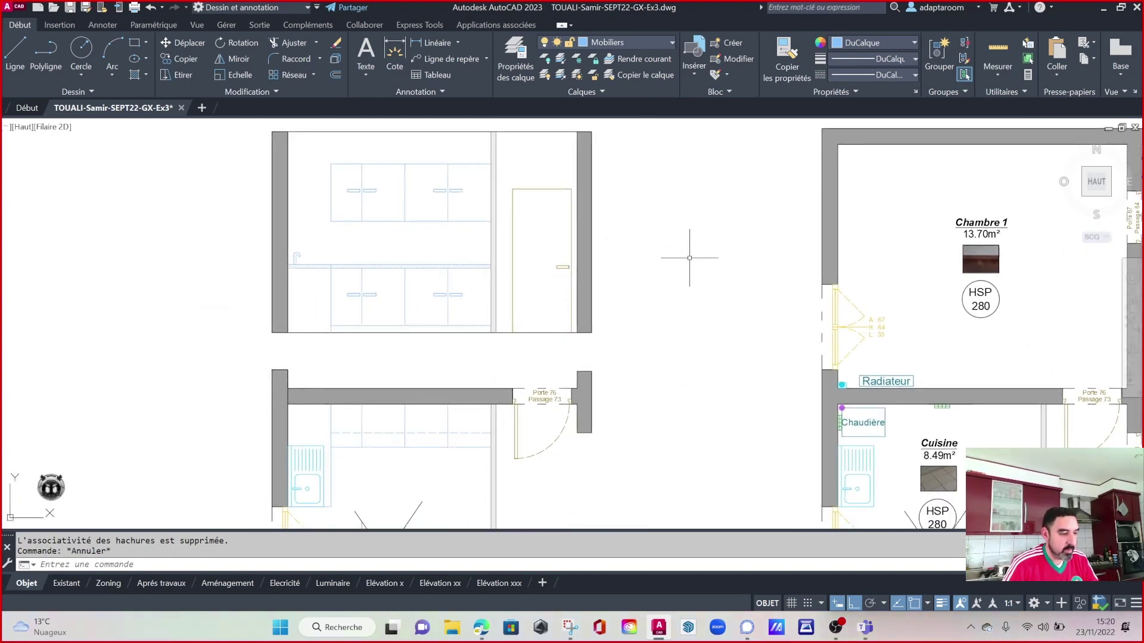
middle_click_drag(685, 272, 647, 277)
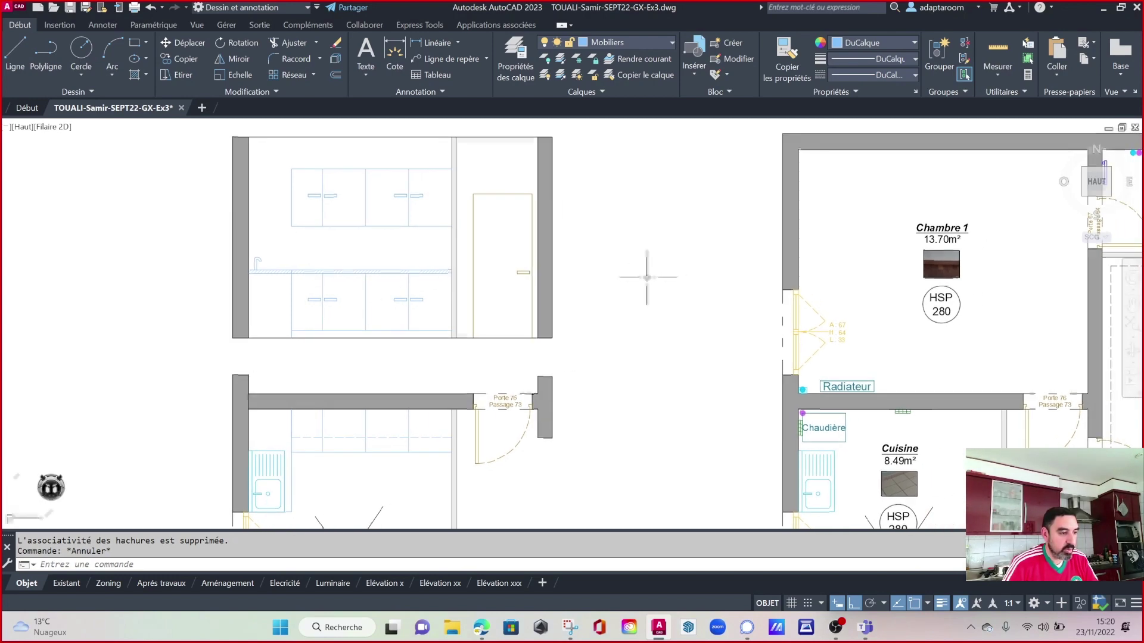